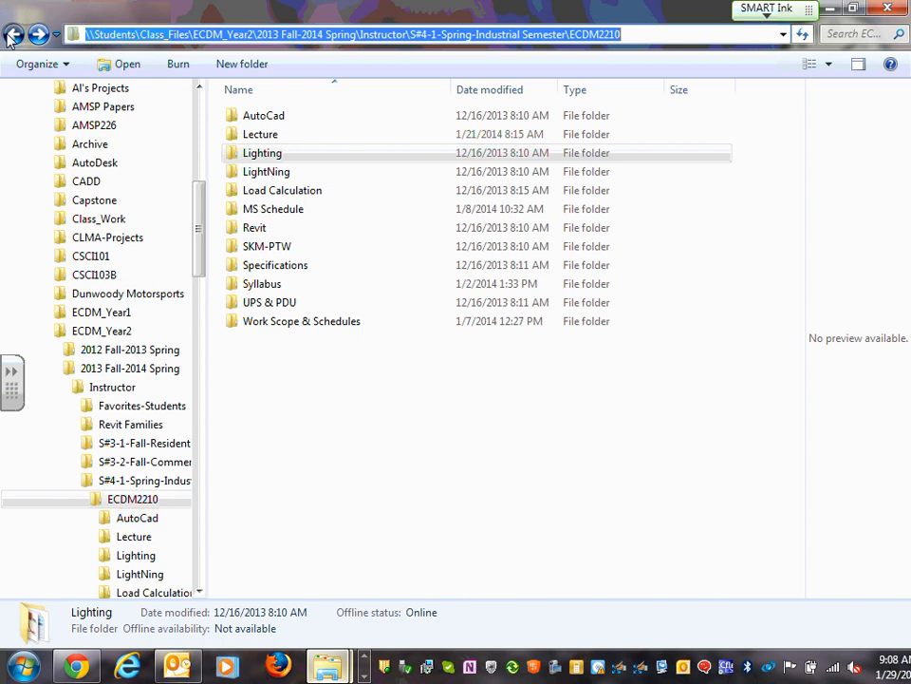
Open the Lighting folder inside ECDM2210 of the Instructor's S#4-1-Spring-Industrial Semester folder under 2013 Fall-2014 Spring.
click(14, 34)
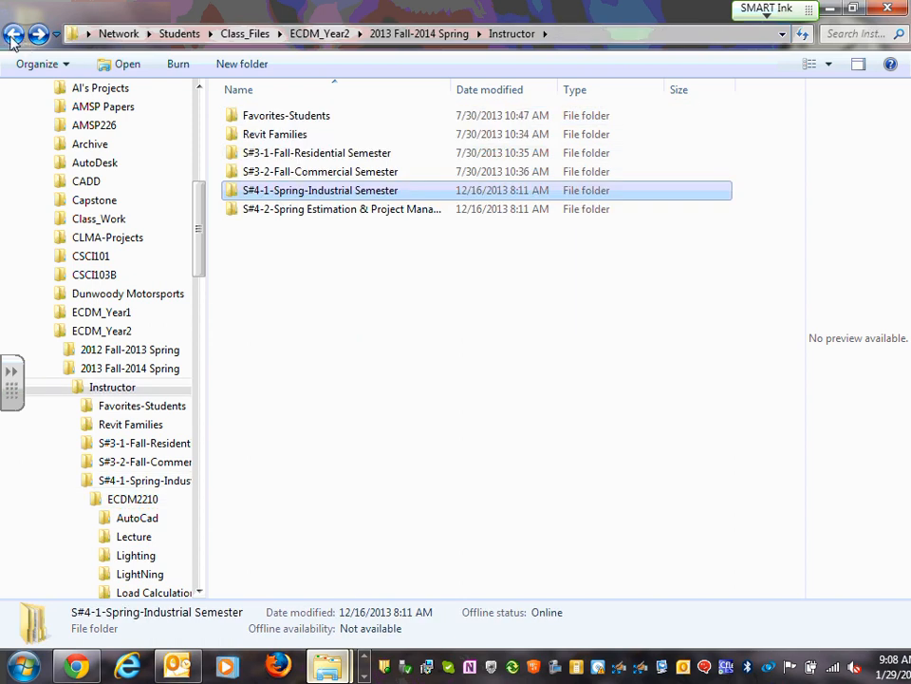
click(14, 34)
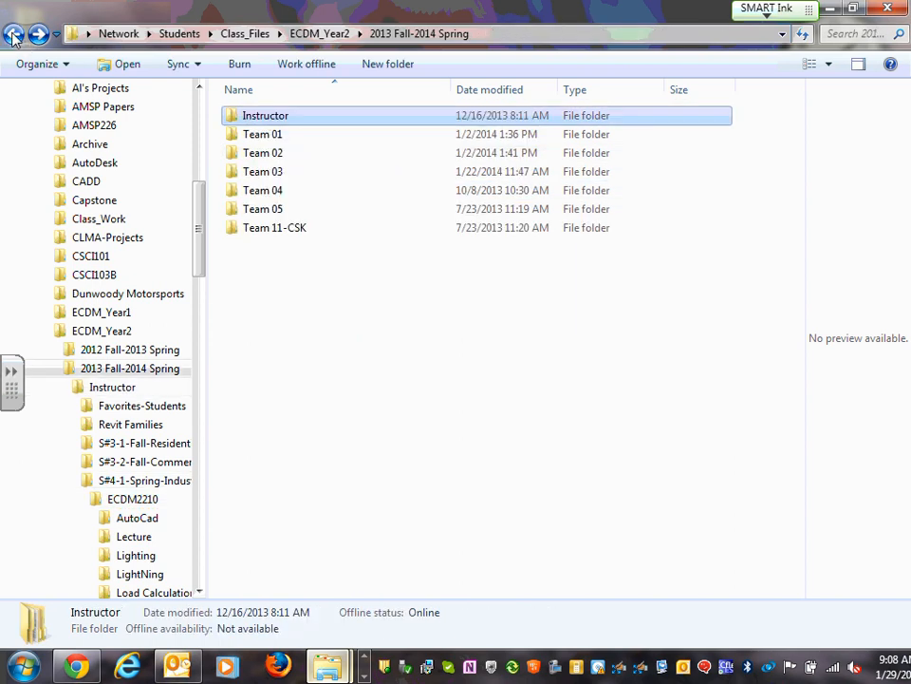
double_click(289, 117)
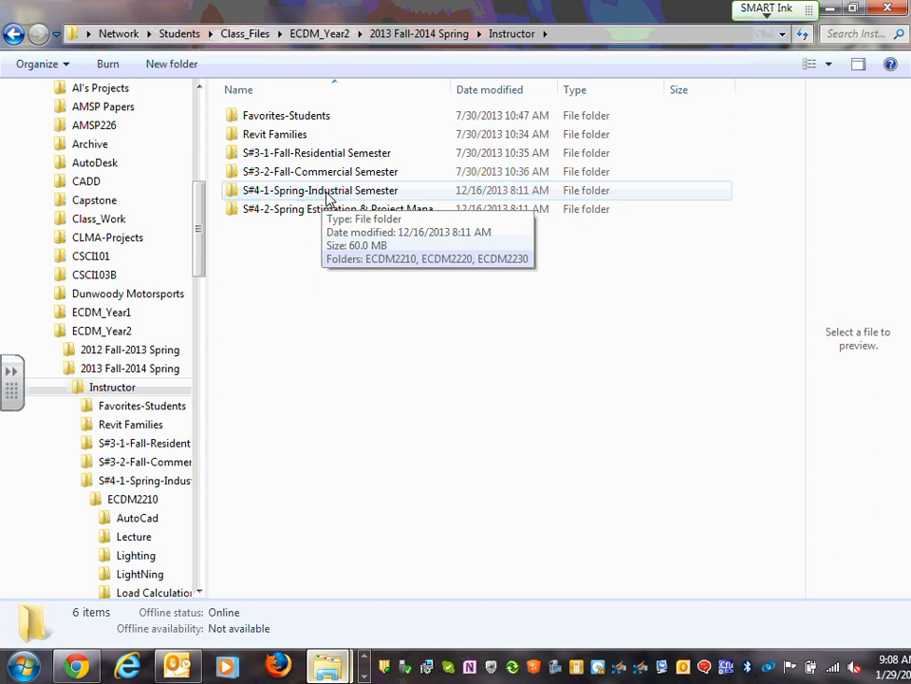
double_click(323, 191)
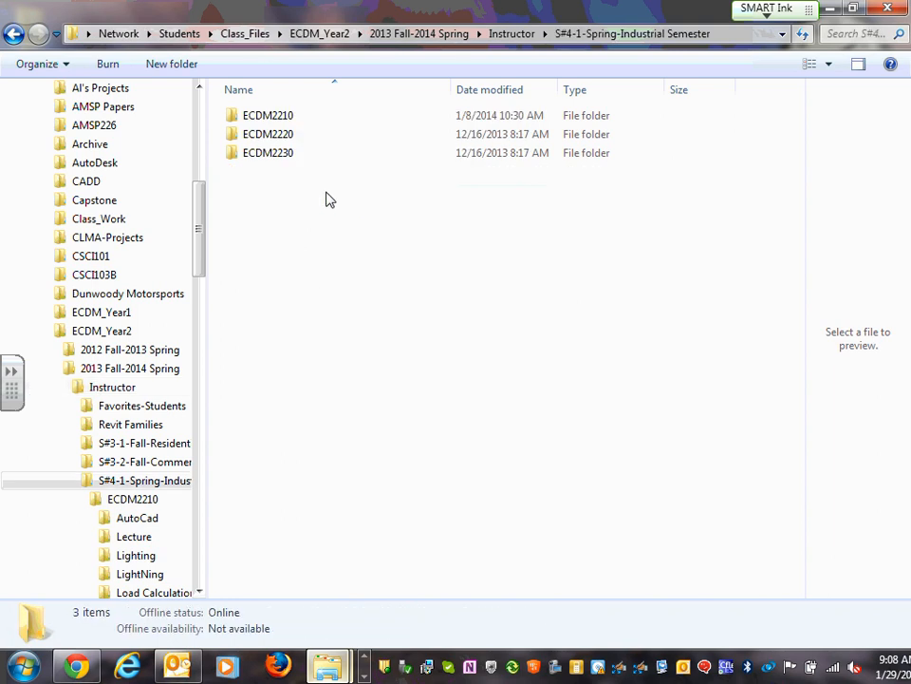
double_click(289, 118)
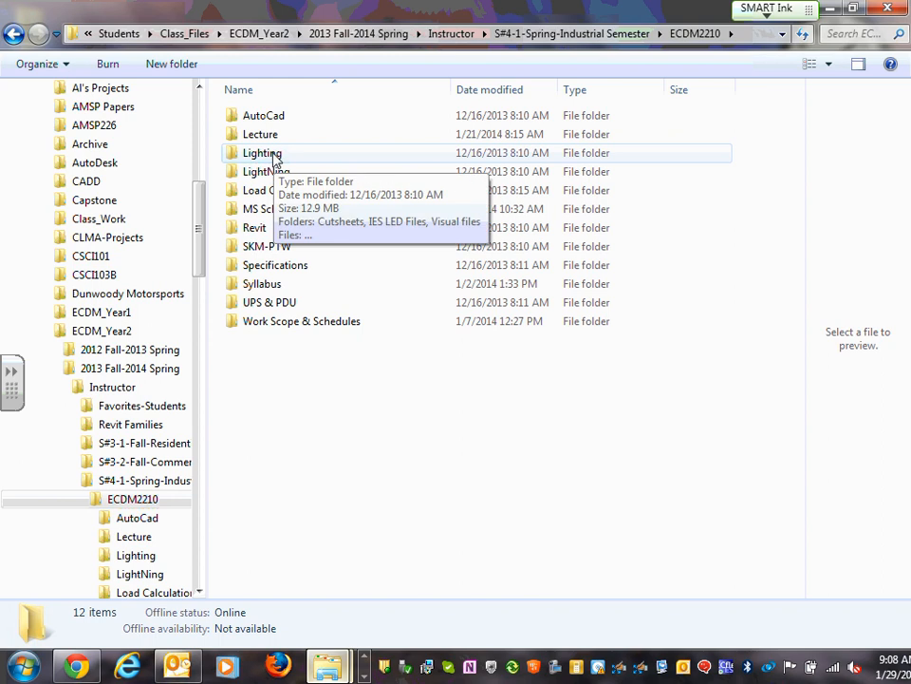
double_click(262, 152)
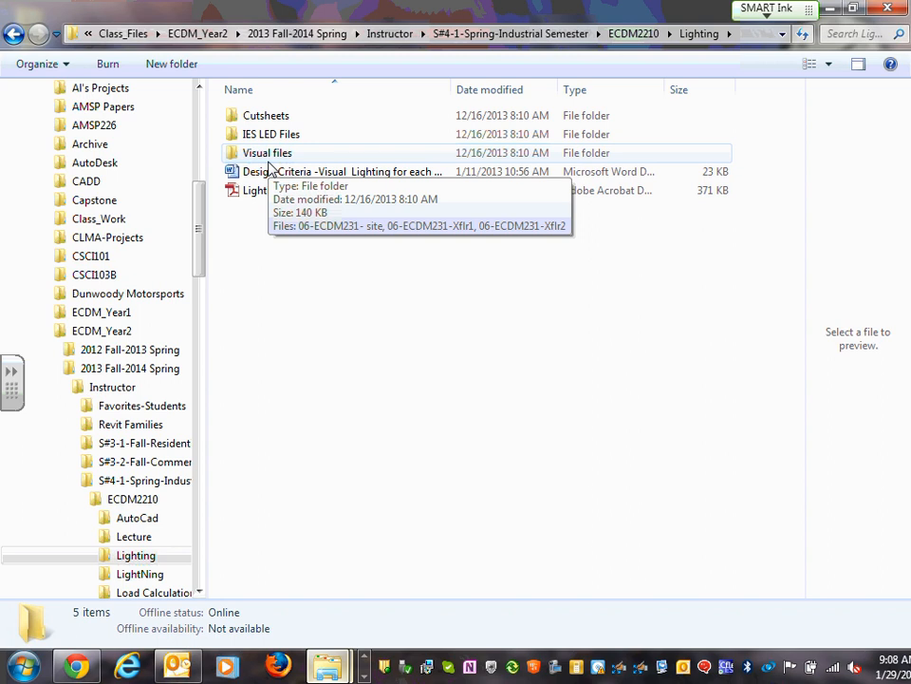
Copy everything in the Lighting folder, from the Cutsheets folder through the LightingWattageGuide-XcelEnergy file.
click(265, 119)
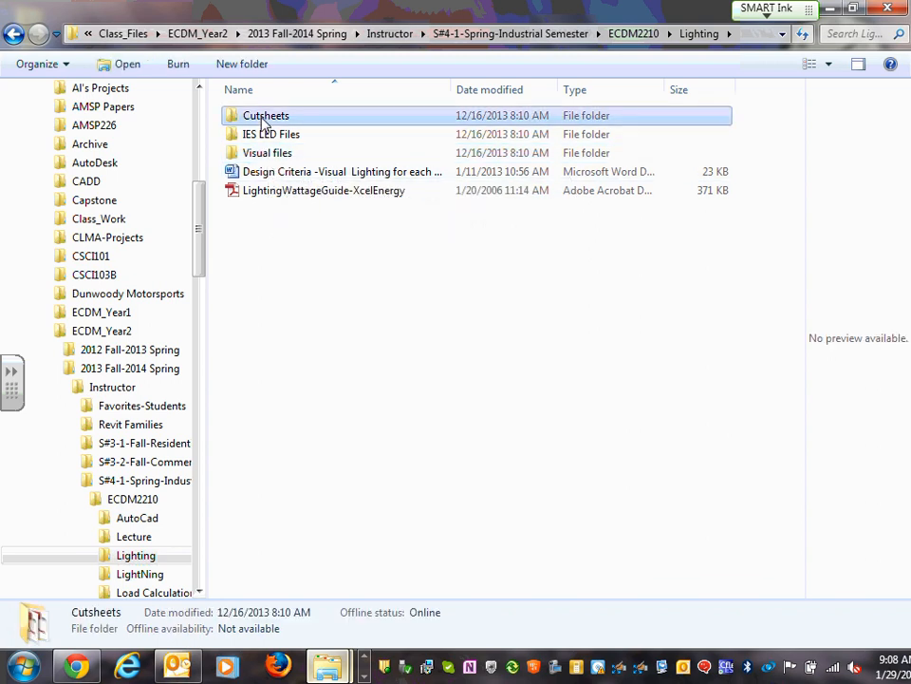
shift+click(313, 192)
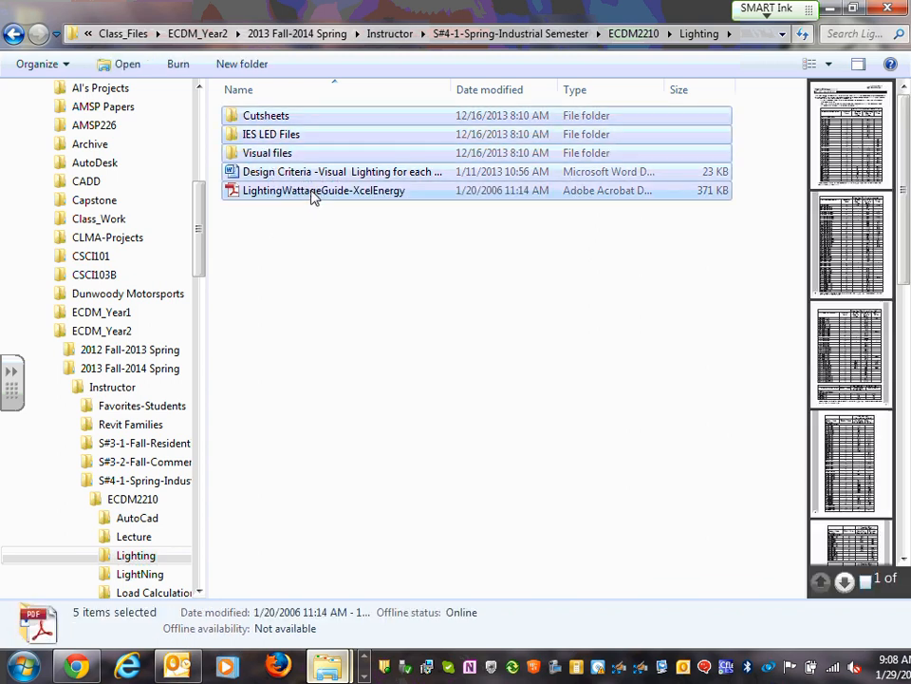
right_click(314, 193)
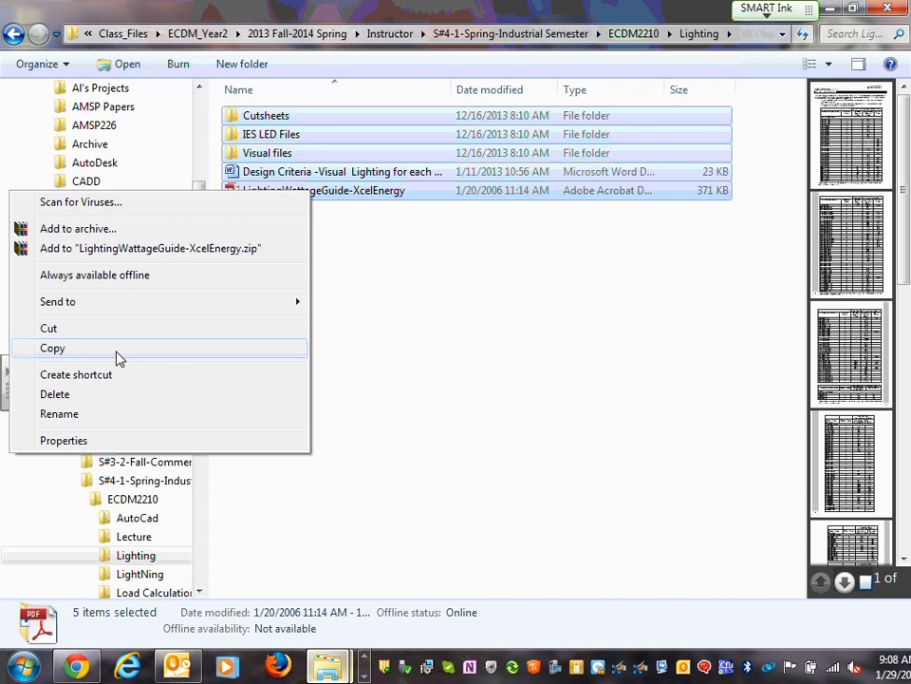
click(76, 349)
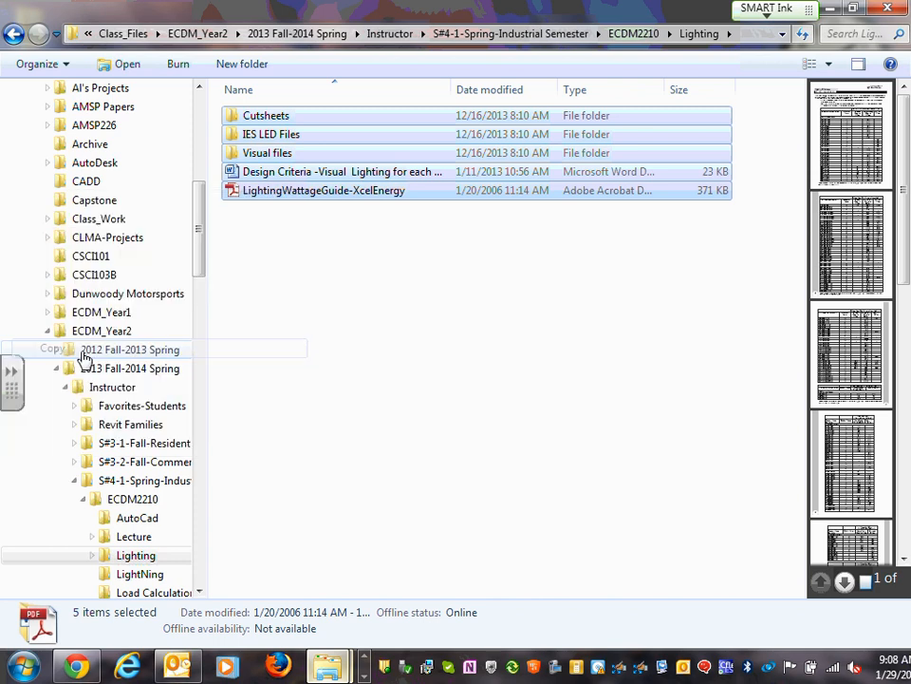
Open the Lighting Calculation folder in Team 05's S#4-1-Spring-Industrial Semester folder under 2013 Fall-2014 Spring.
click(13, 35)
click(12, 34)
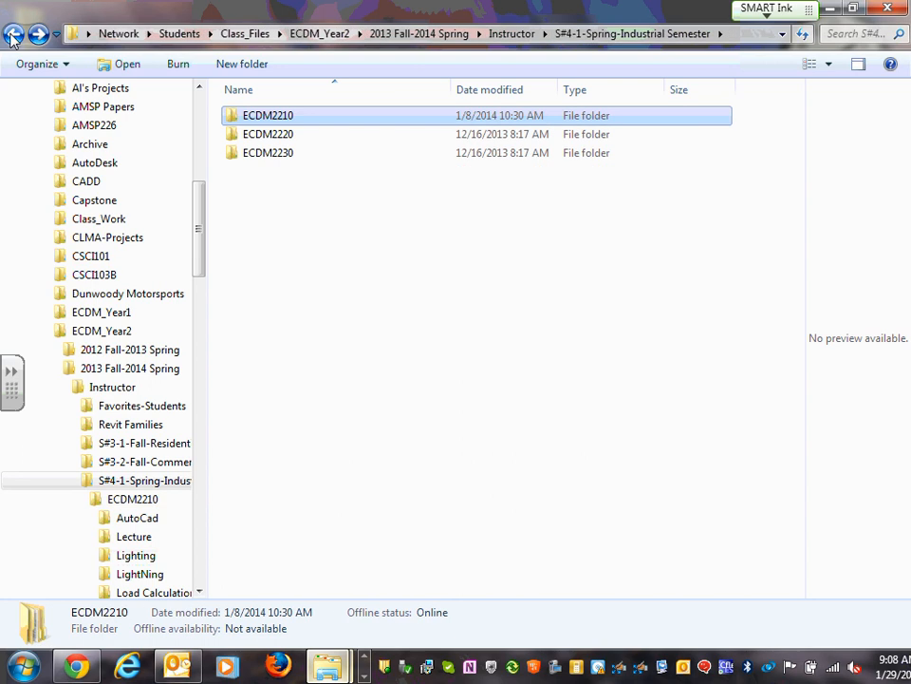
click(12, 34)
click(13, 34)
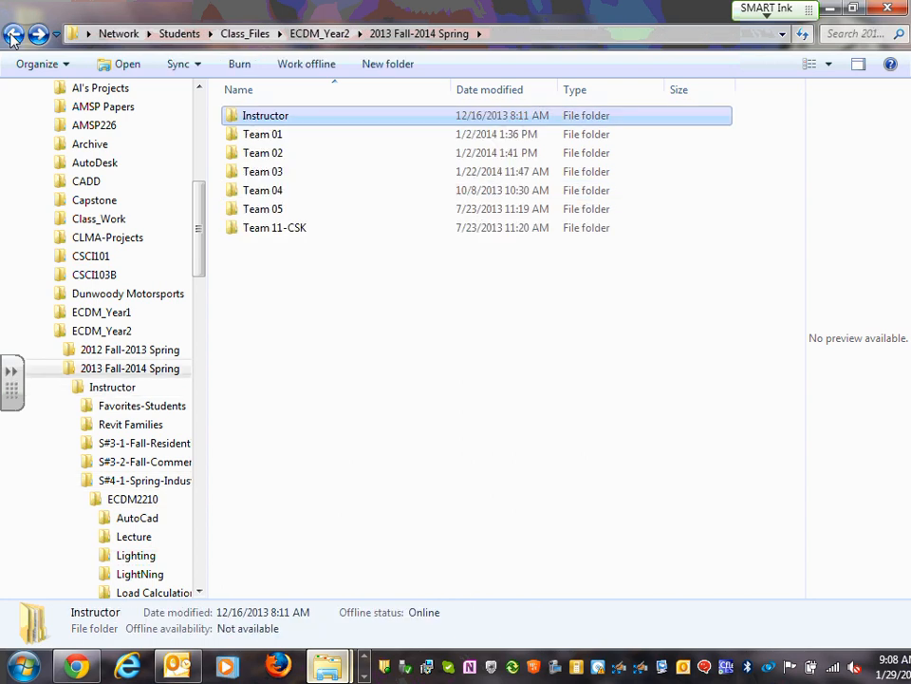
click(12, 34)
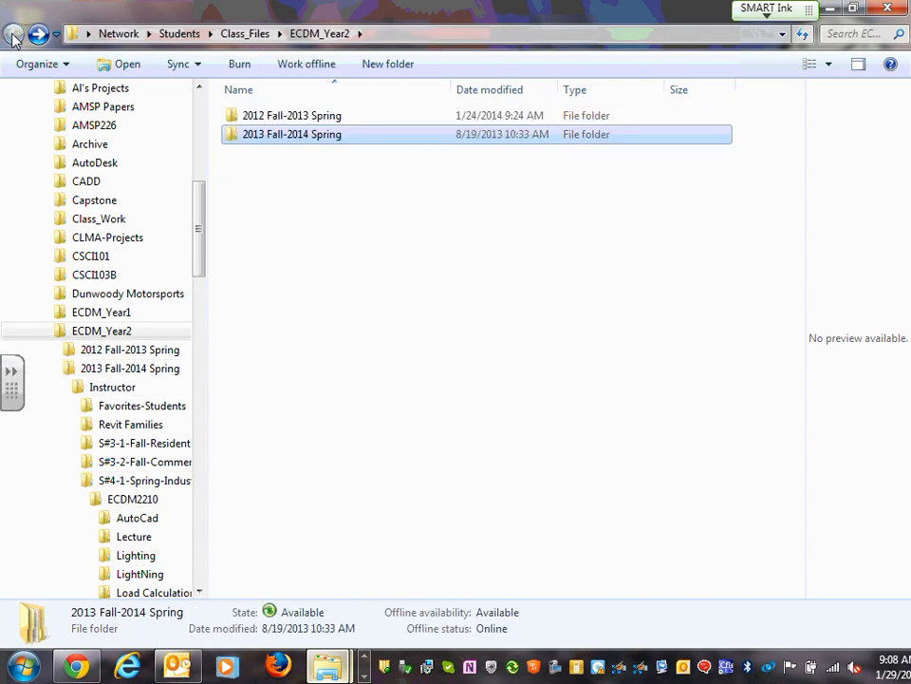
double_click(276, 138)
double_click(278, 211)
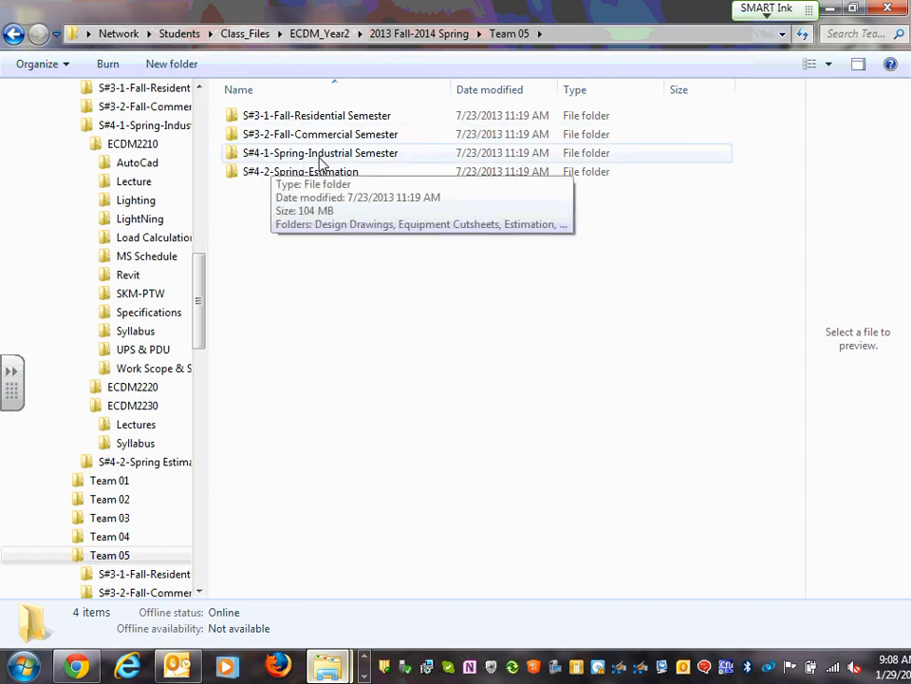
double_click(320, 155)
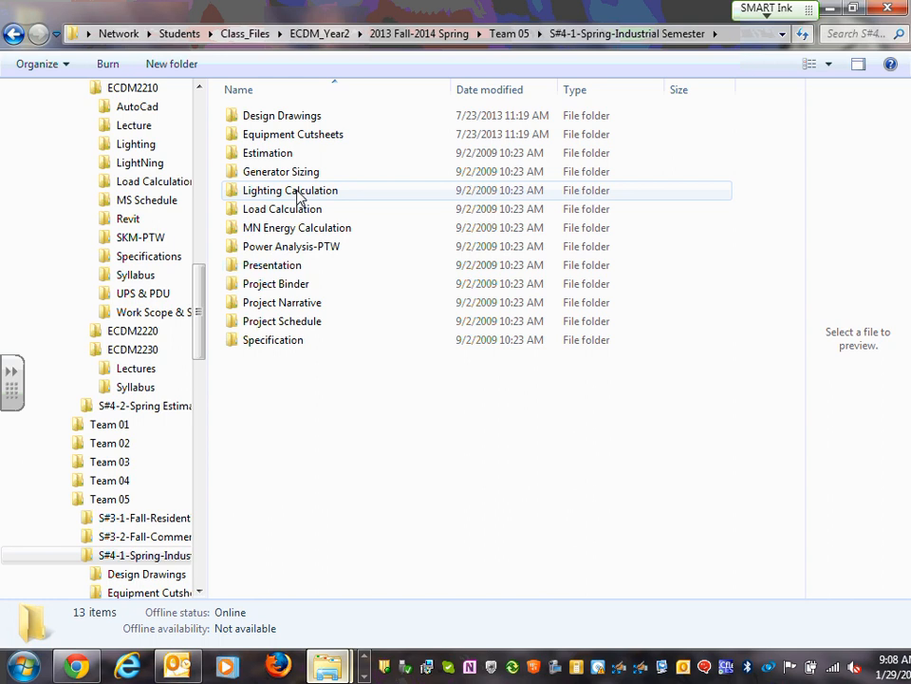
double_click(297, 191)
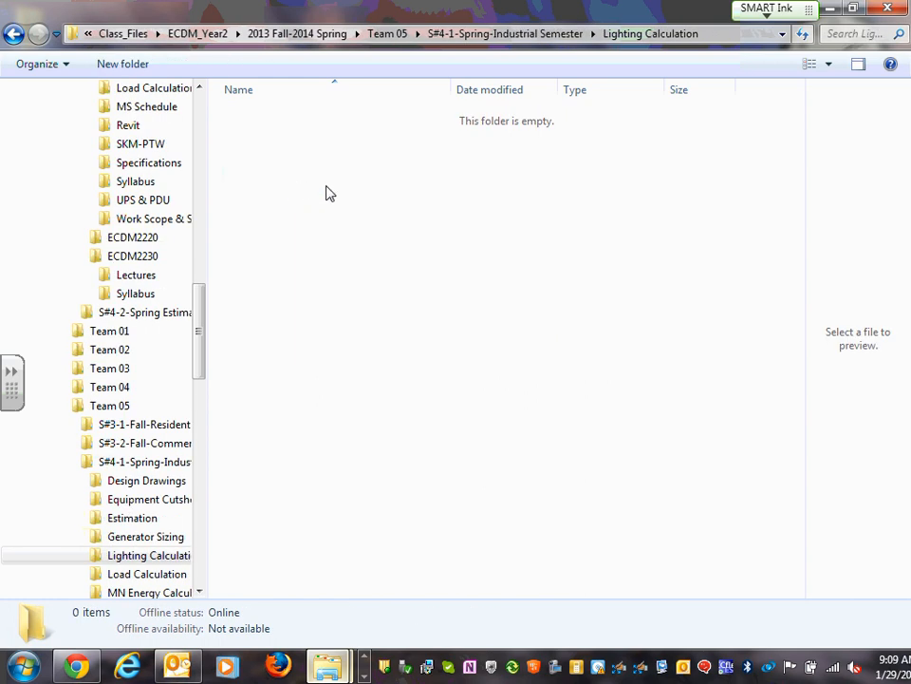
Paste the copied lighting folders and files into Team 05's Lighting Calculation folder and clear the selection.
right_click(319, 191)
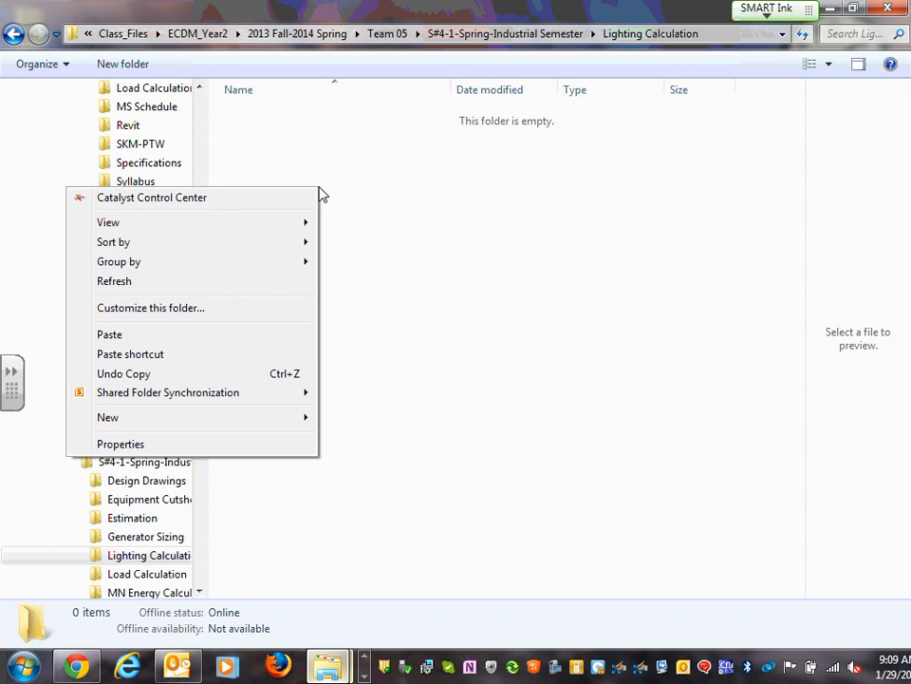
click(176, 336)
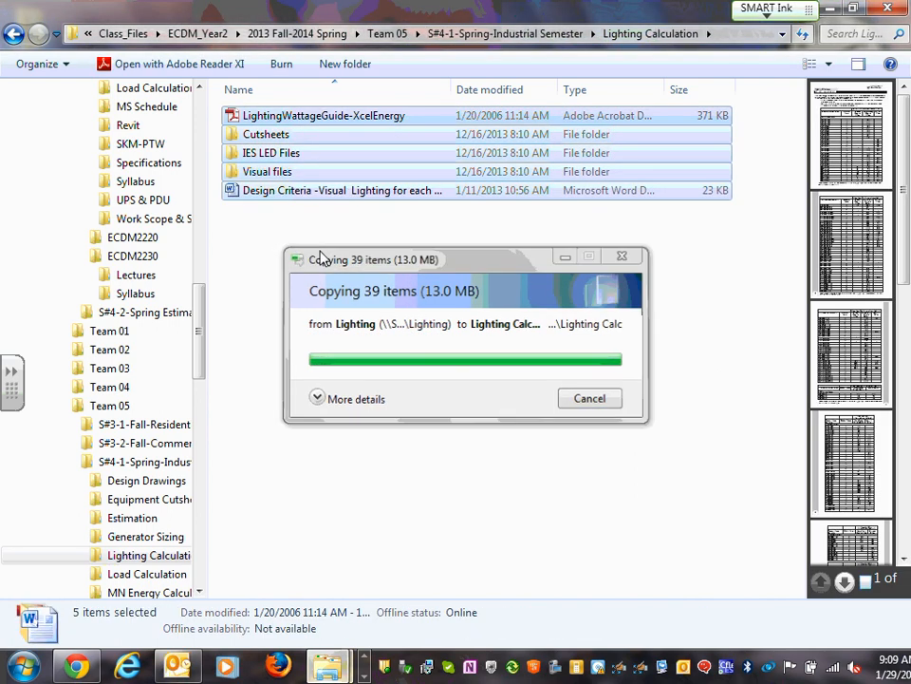
click(330, 272)
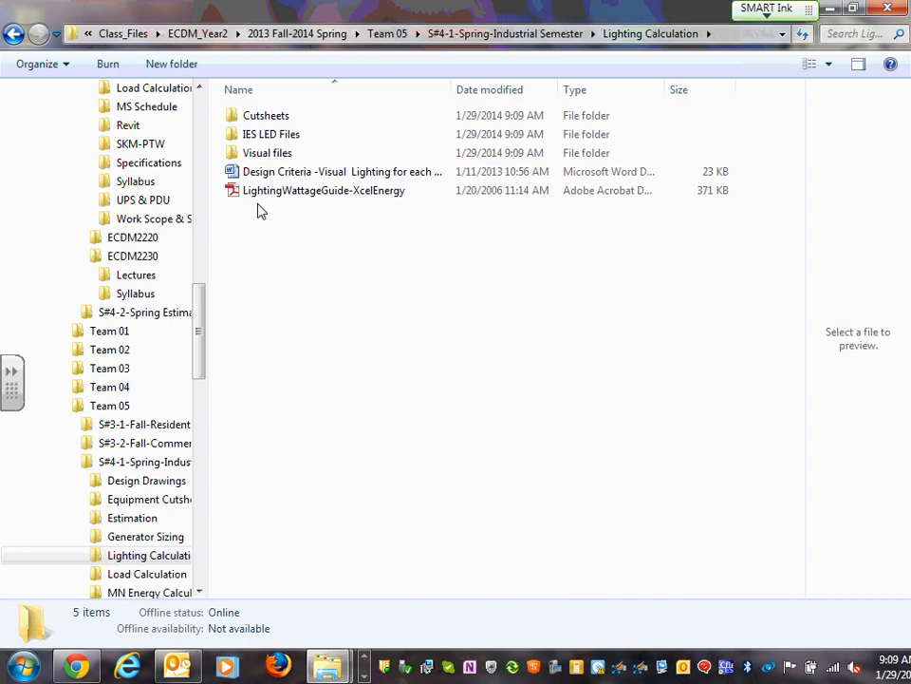
Open the Design Criteria -Visual Lighting for each room document from the Lighting Calculation folder in Word and skim its room table.
click(324, 179)
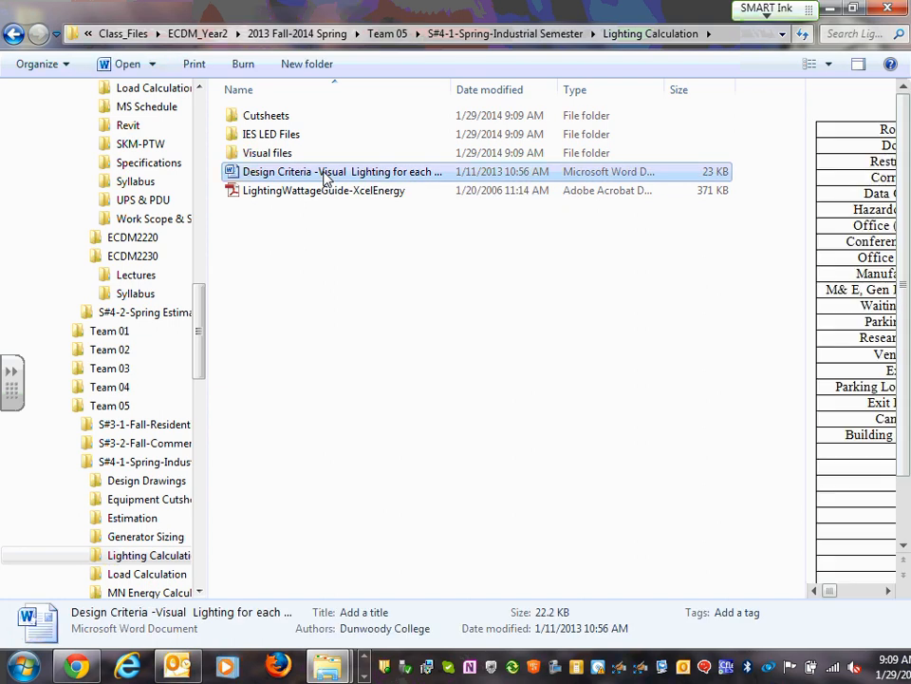
double_click(324, 178)
scroll(643, 137, down, 5)
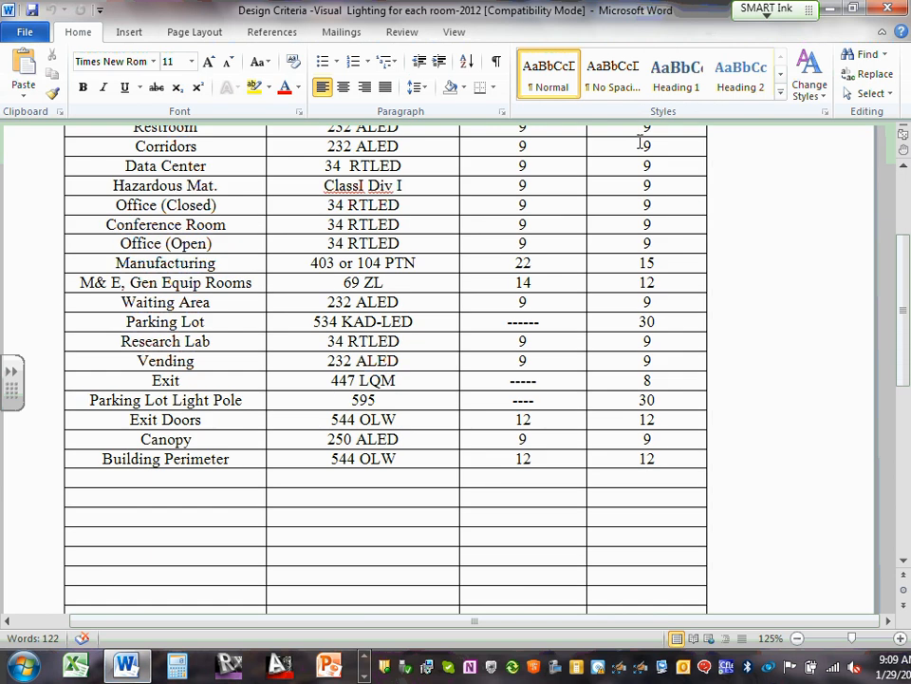
scroll(643, 143, up, 5)
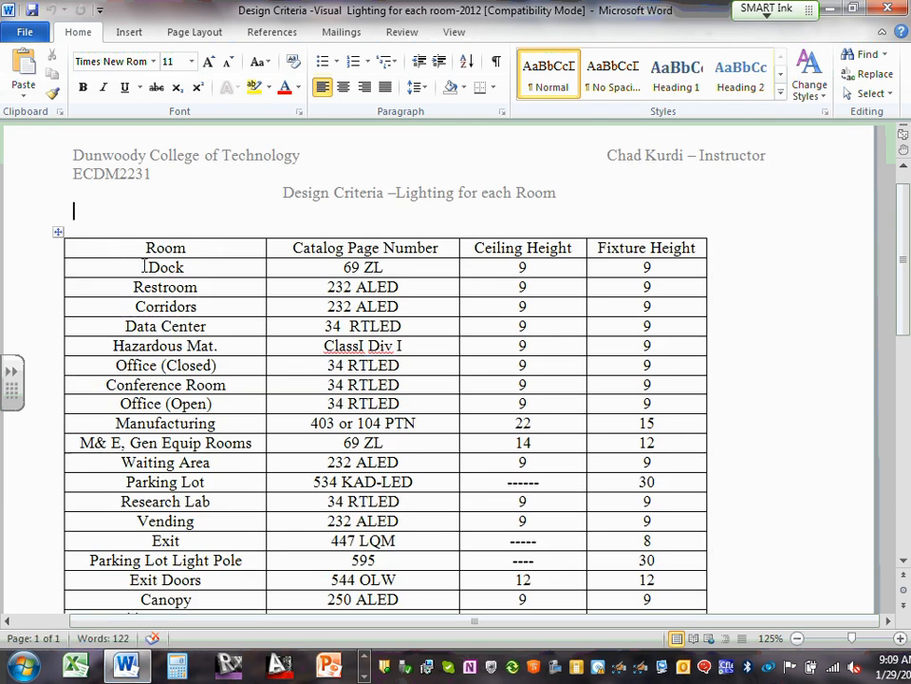
Examine the Dock row's catalog page number, fixture type, ceiling height and fixture height in the design criteria table.
drag(144, 267, 189, 264)
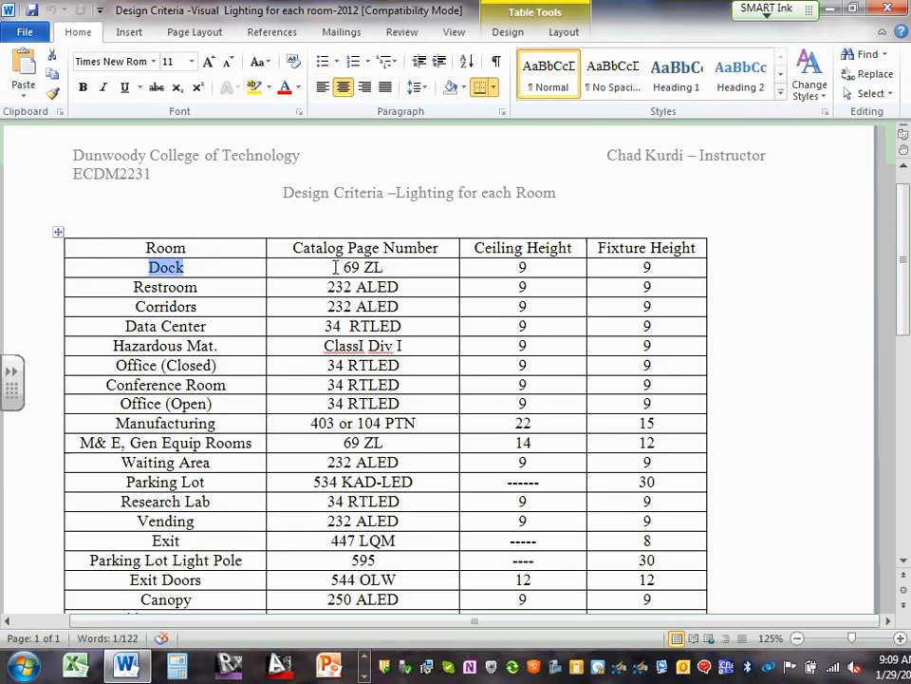
drag(334, 267, 360, 268)
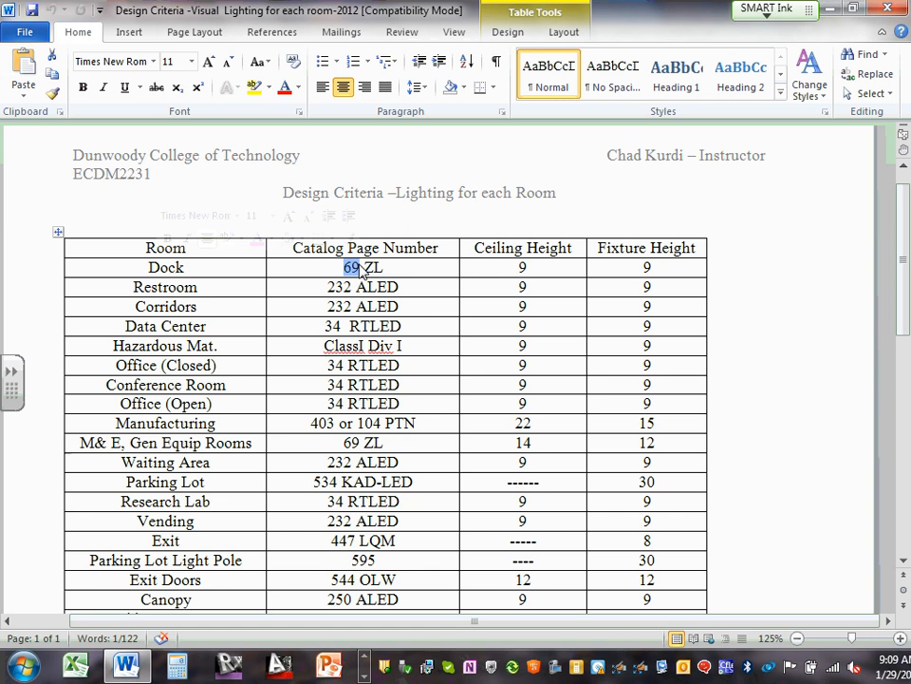
click(388, 269)
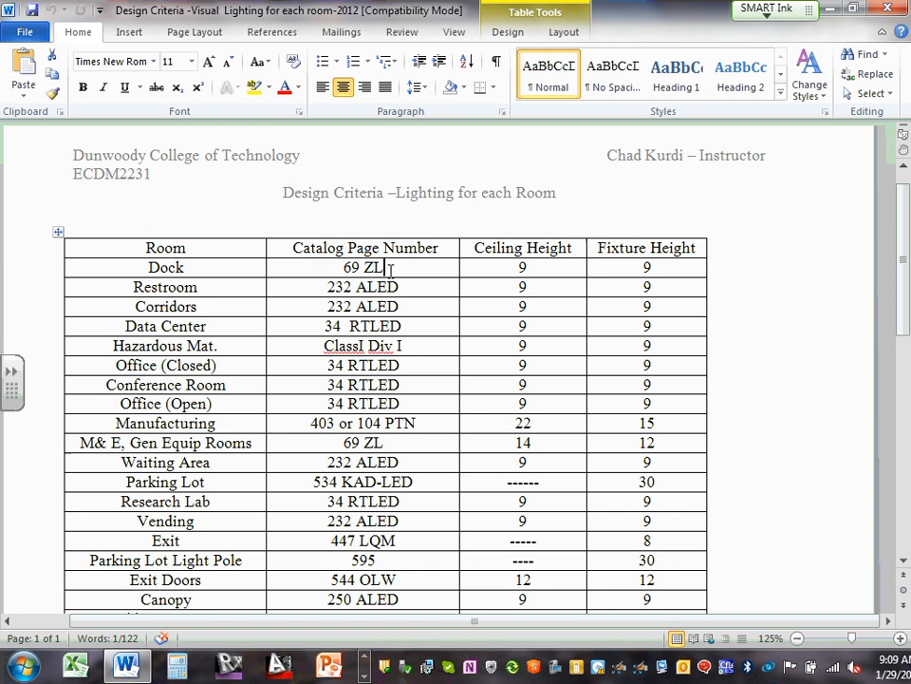
drag(364, 269, 392, 275)
click(389, 272)
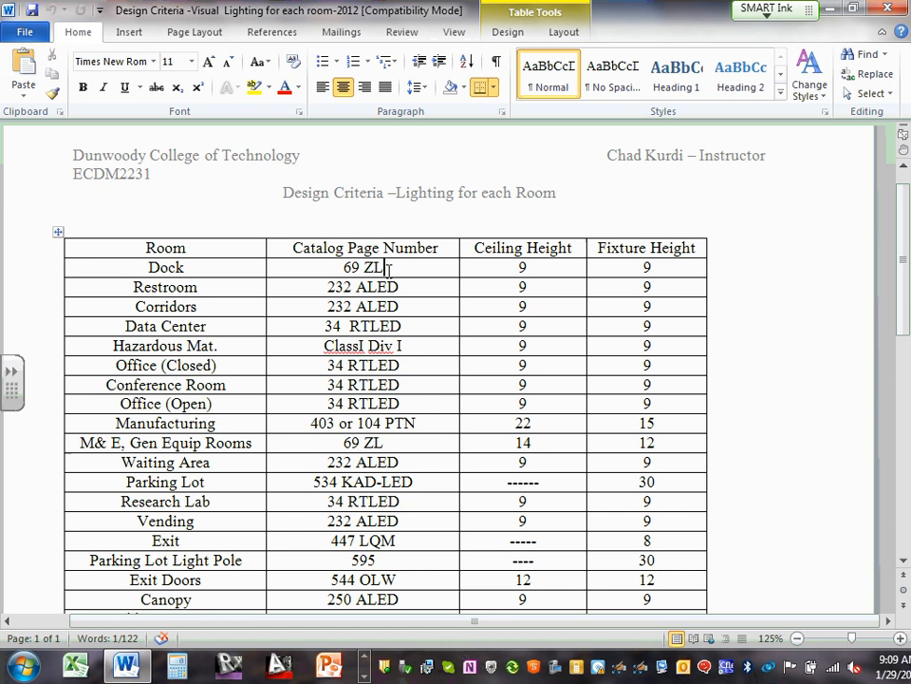
double_click(522, 267)
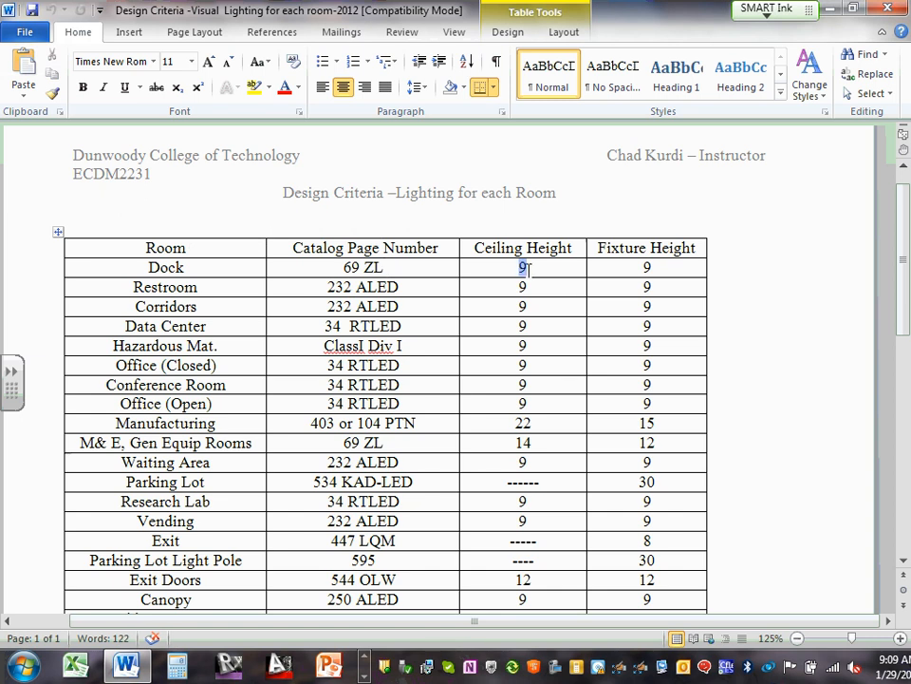
double_click(645, 267)
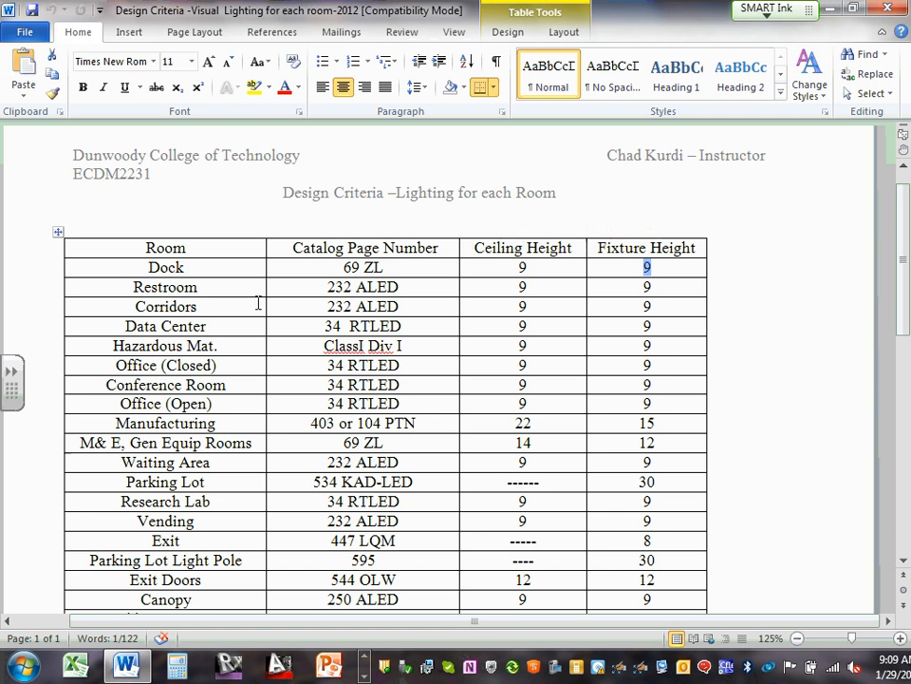
Examine the Restroom row's fixture type and heights, and look through the remaining rooms in the design criteria table.
click(214, 287)
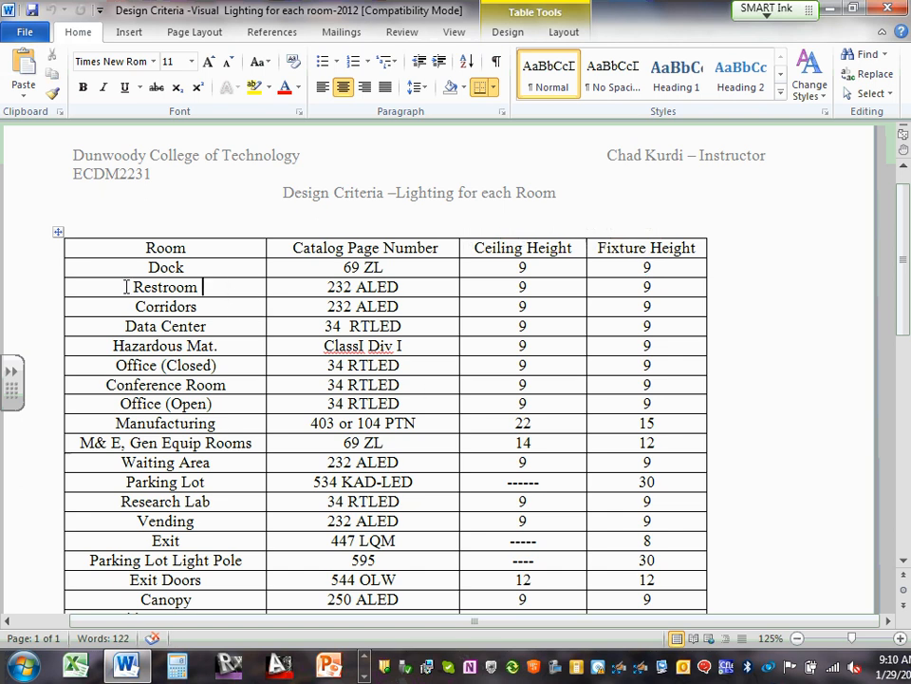
drag(131, 287, 200, 285)
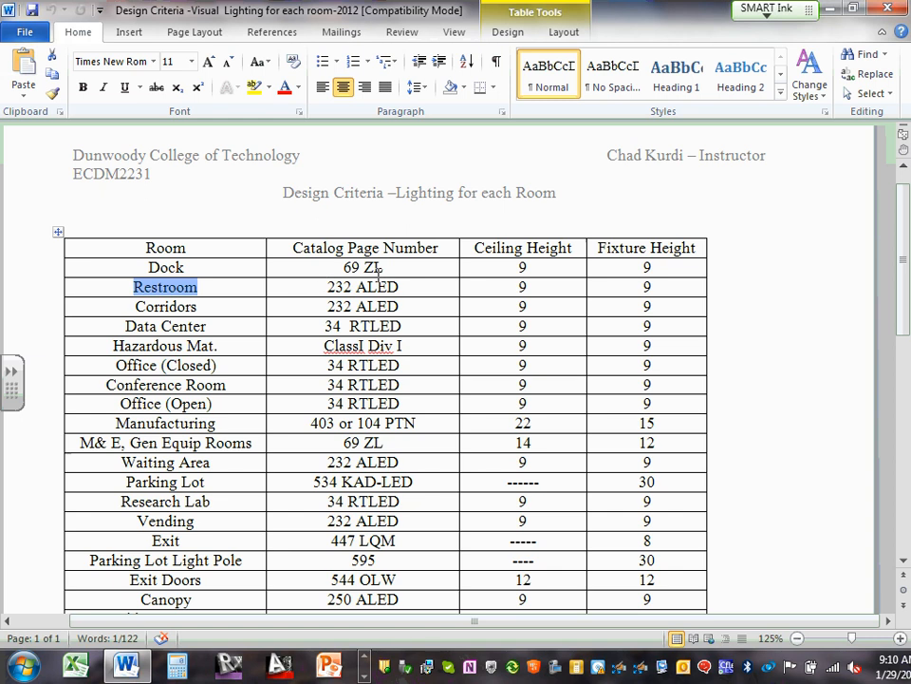
click(357, 287)
drag(357, 287, 398, 286)
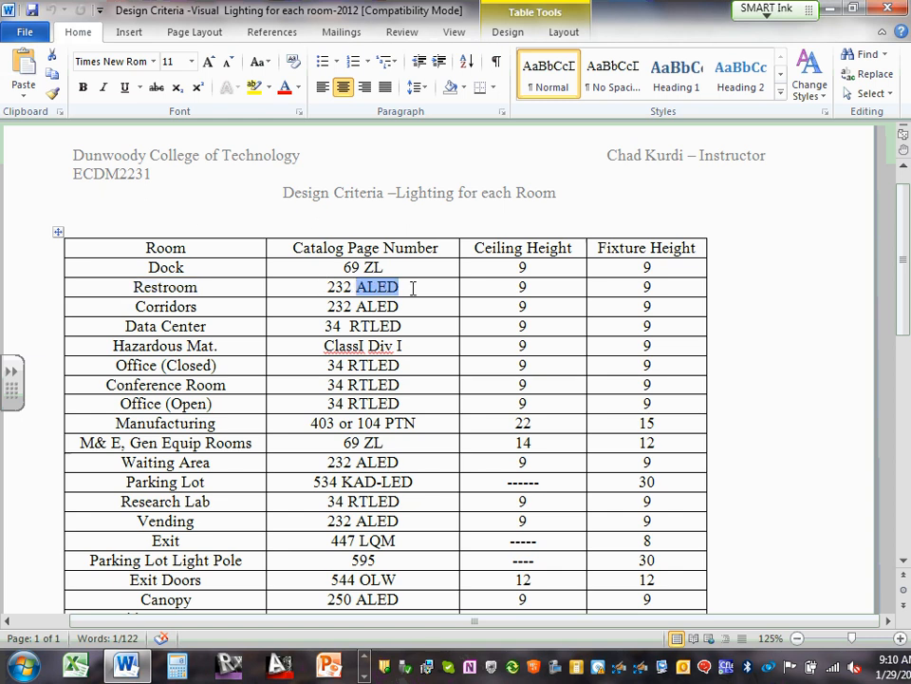
click(413, 288)
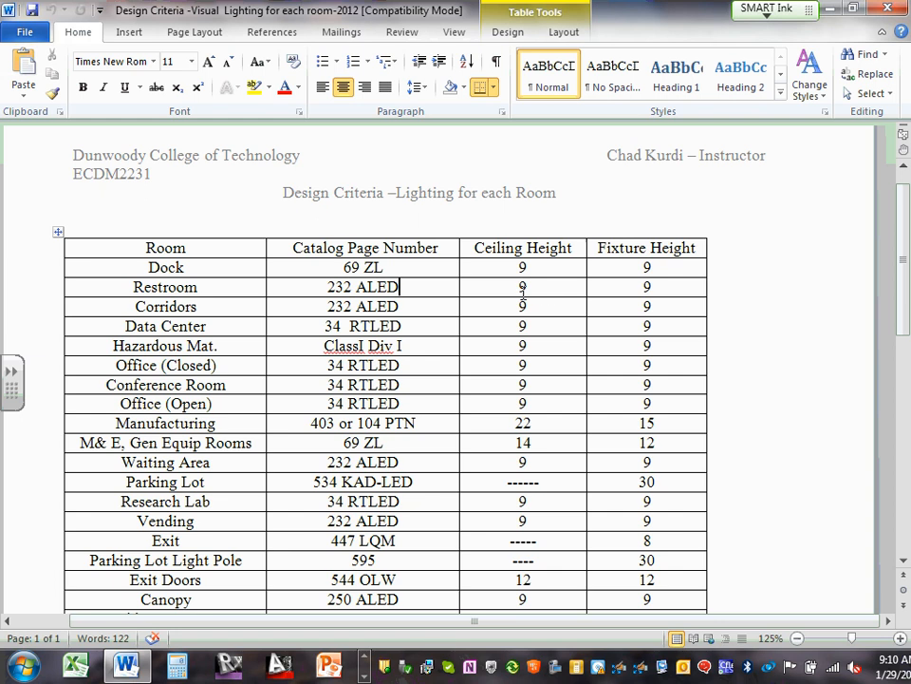
drag(516, 287, 530, 286)
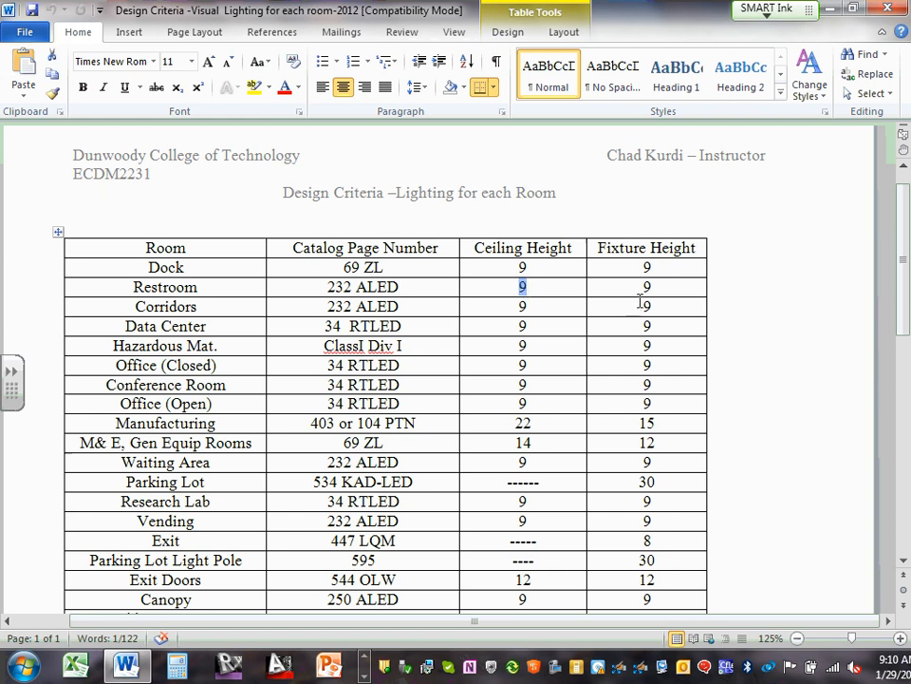
drag(640, 286, 663, 285)
scroll(525, 379, down, 8)
scroll(527, 380, up, 5)
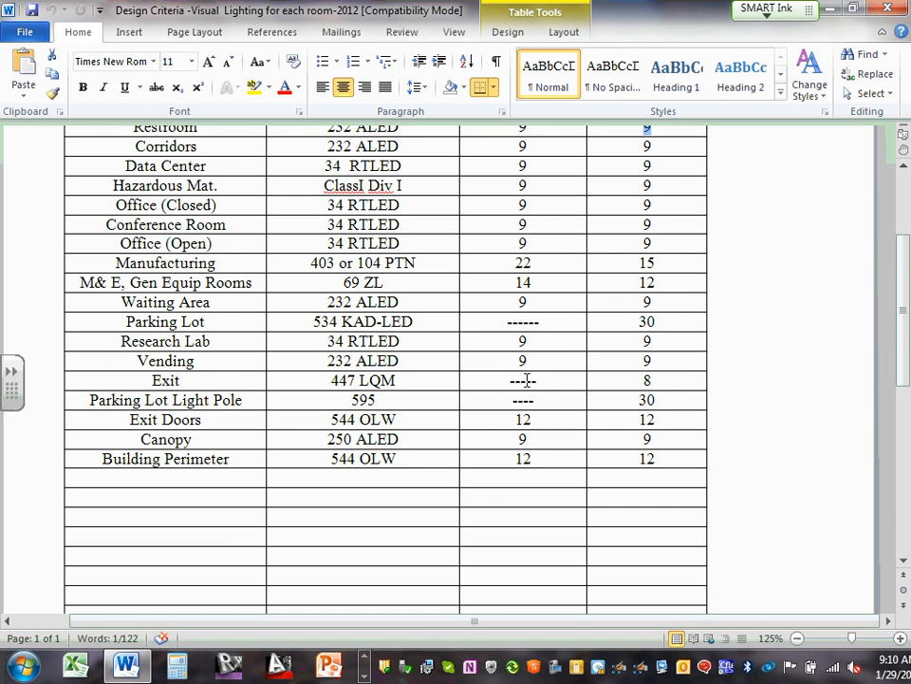
scroll(525, 379, up, 3)
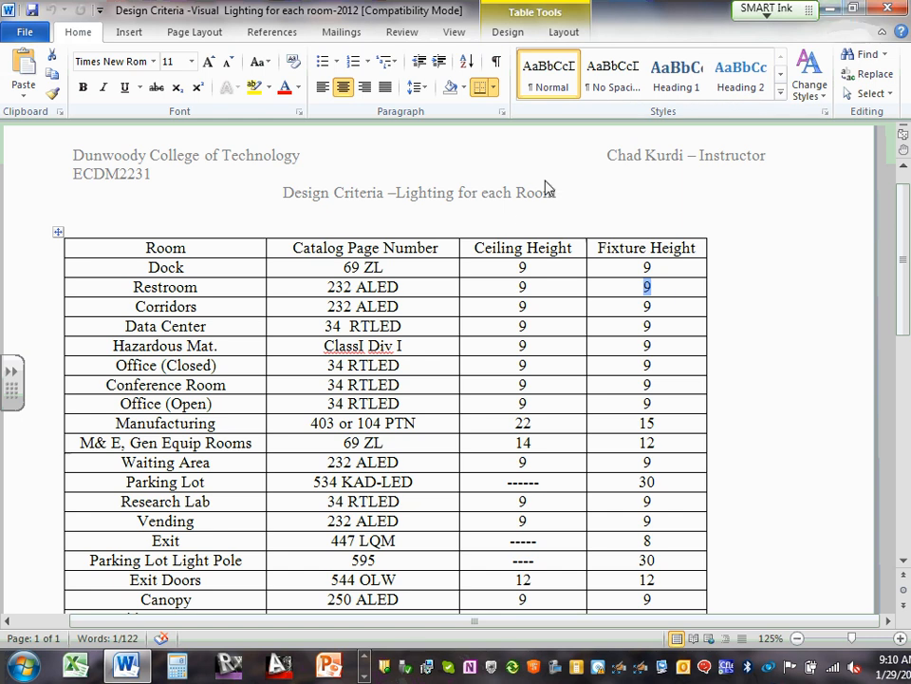
Check the Restroom's ALED fixture type in the criteria table, minimize the document and open the IES LED Files folder.
drag(357, 287, 406, 285)
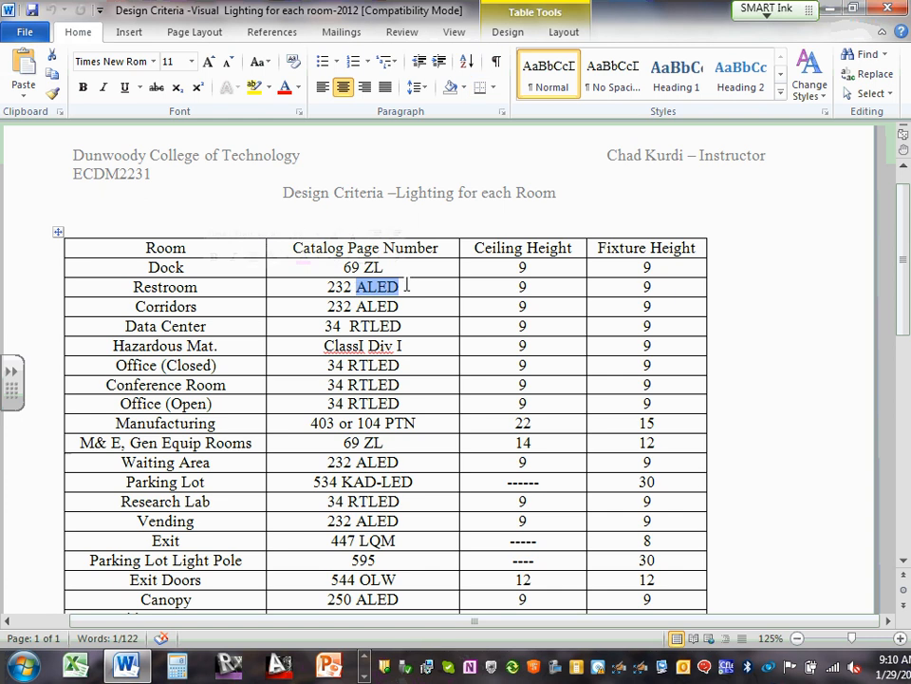
click(826, 8)
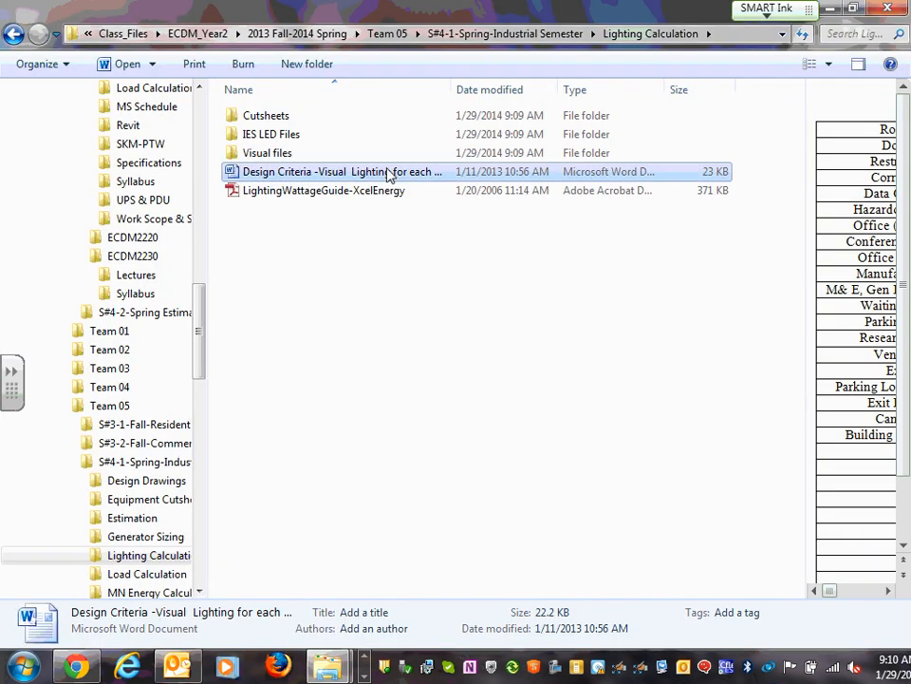
click(270, 140)
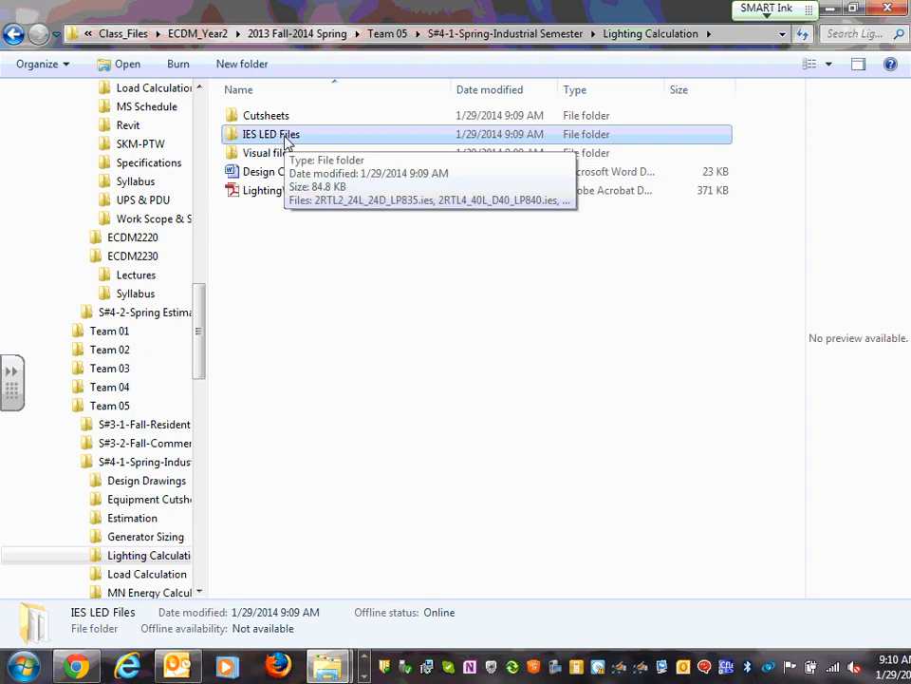
double_click(285, 138)
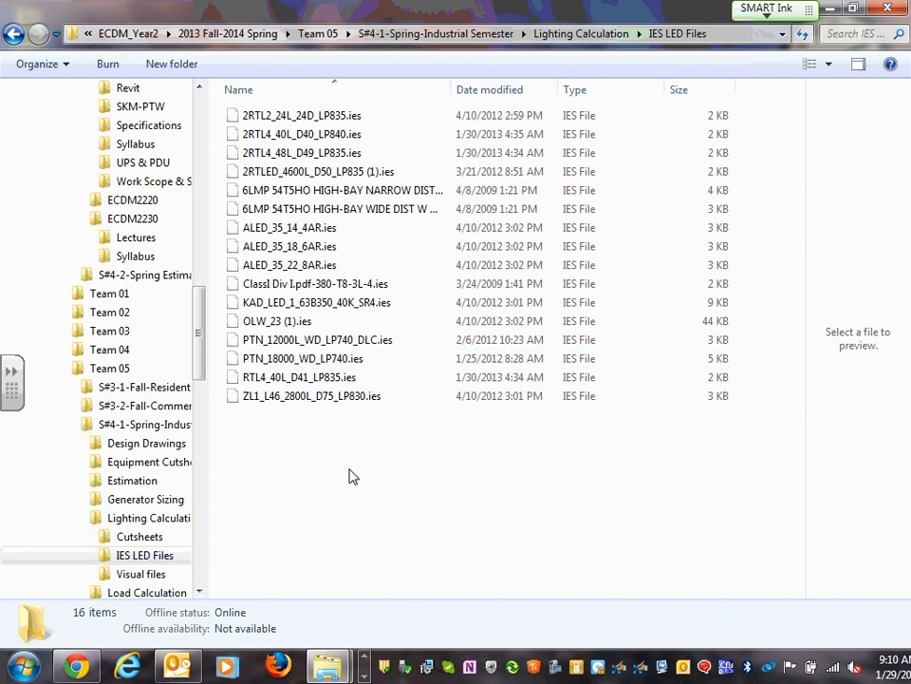
Compare the ALED_35_14_4AR, ALED_35_18_6AR and ALED_35_22_8AR fixture files in the IES LED Files folder.
click(305, 230)
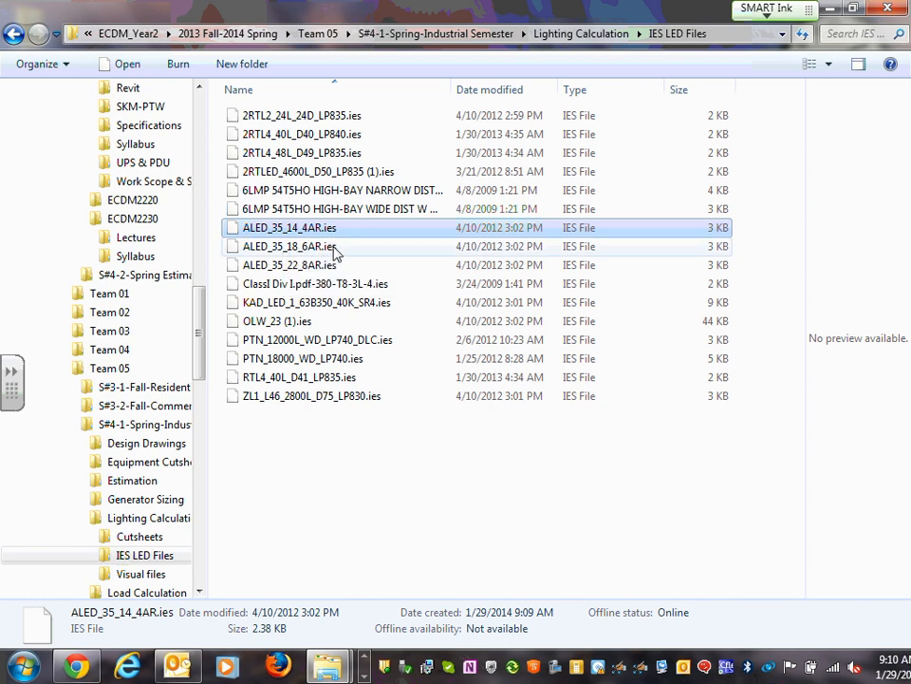
click(334, 246)
click(324, 266)
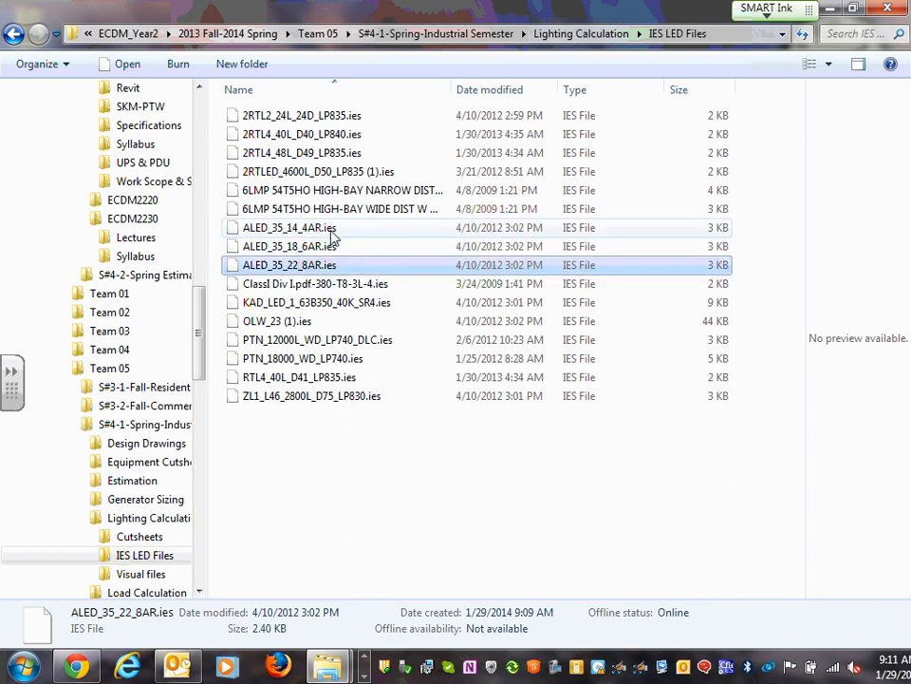
click(329, 228)
click(334, 246)
click(332, 236)
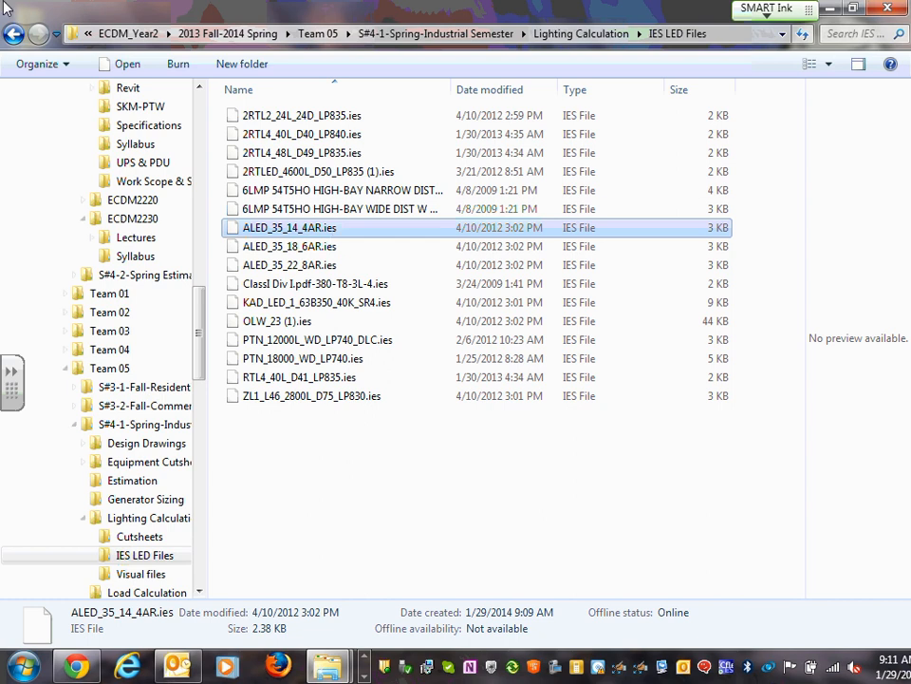
Look over the site and floor files in the Visual files folder and open 06-ECDM231-Xflr1 in Visual 2012.
click(13, 34)
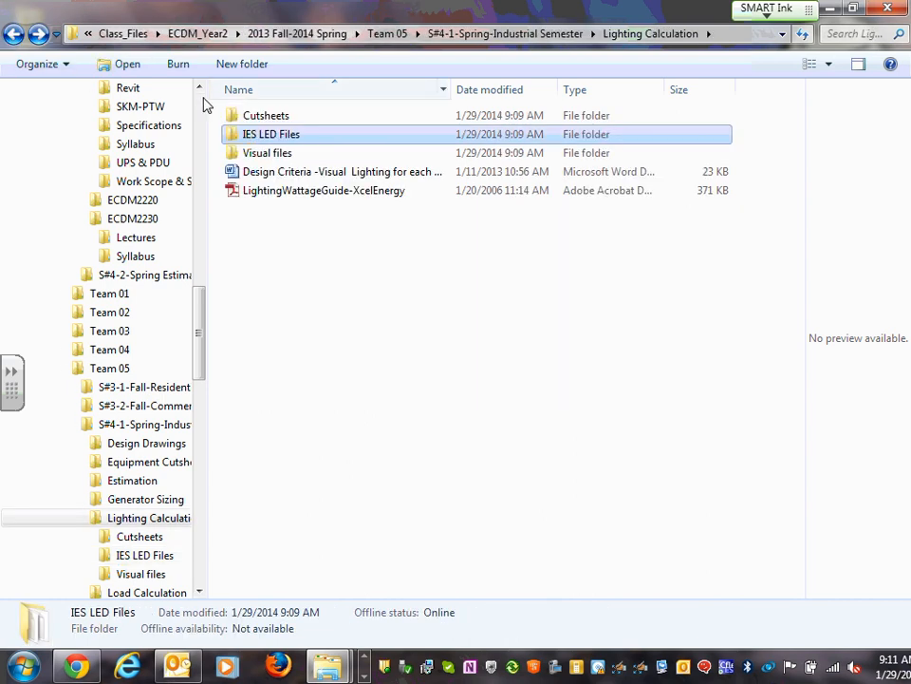
double_click(285, 156)
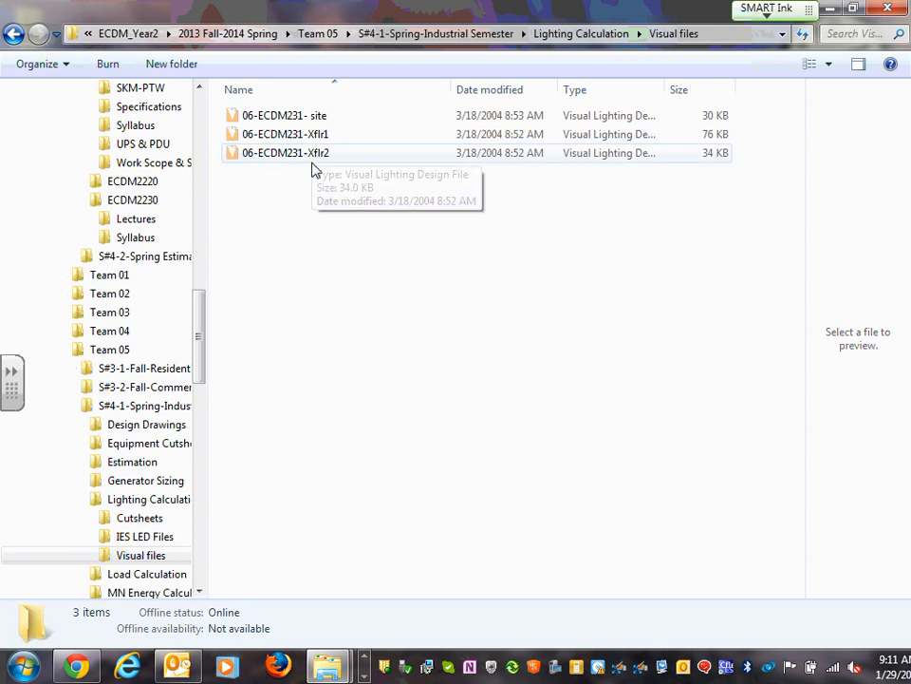
click(316, 138)
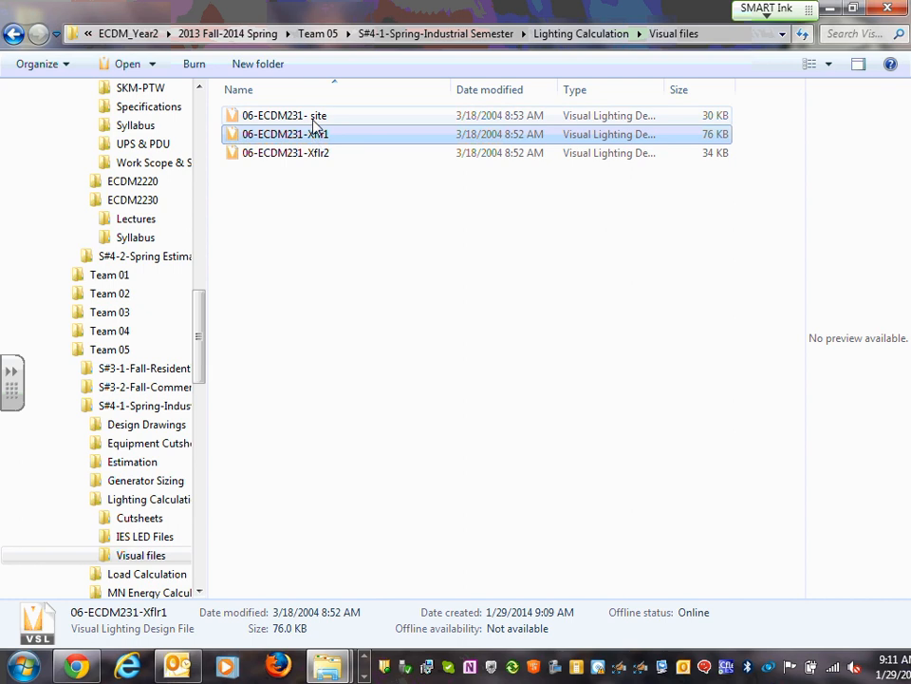
click(306, 118)
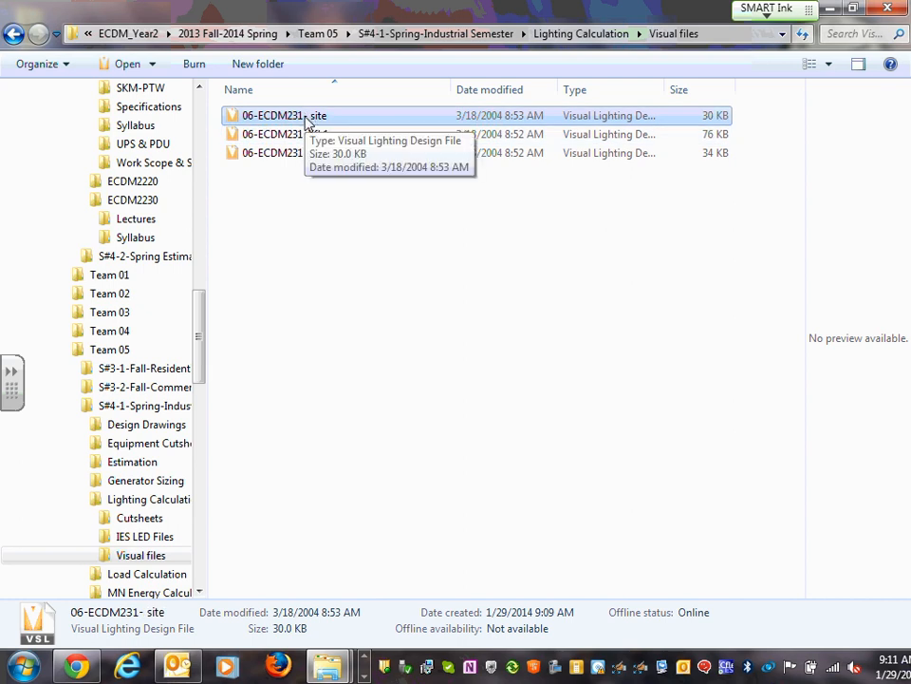
click(305, 136)
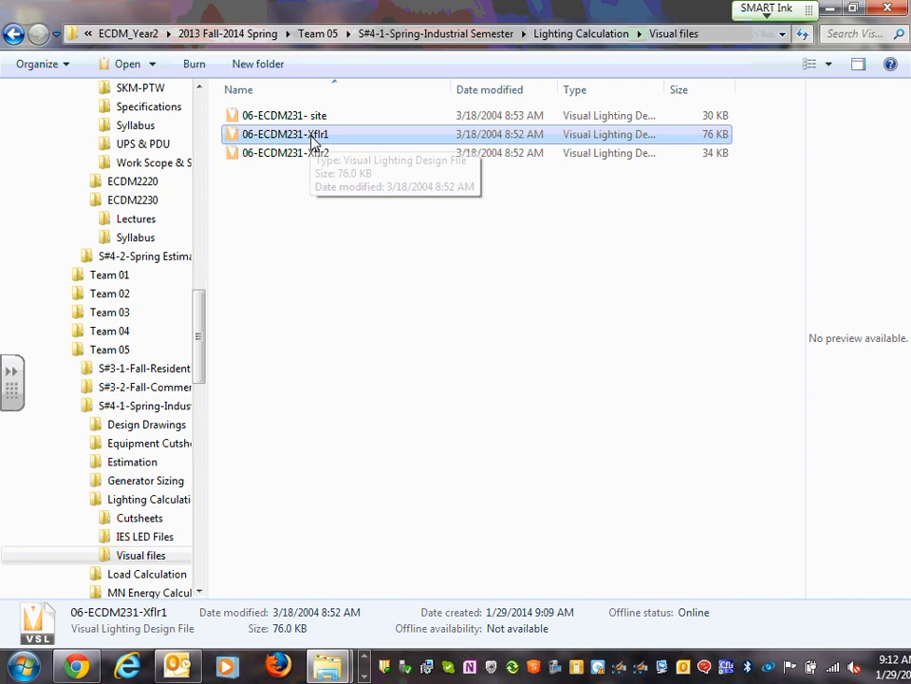
click(326, 155)
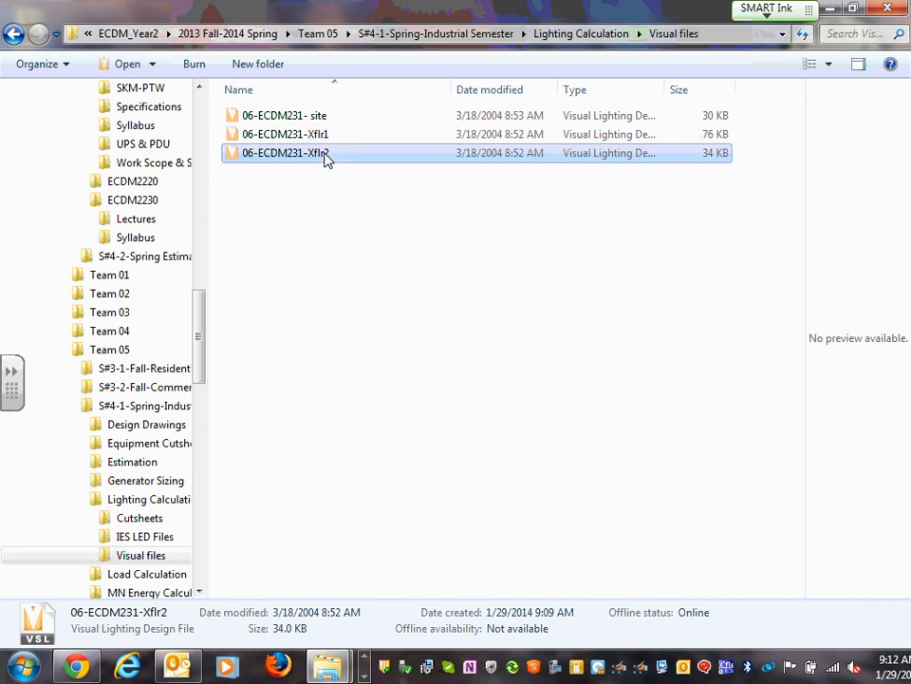
click(314, 137)
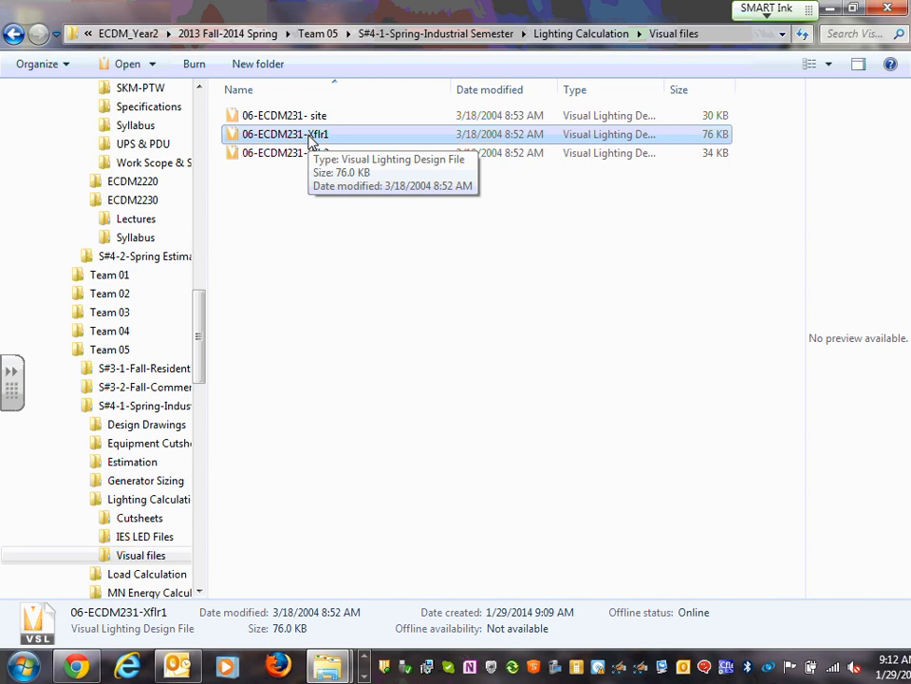
double_click(311, 140)
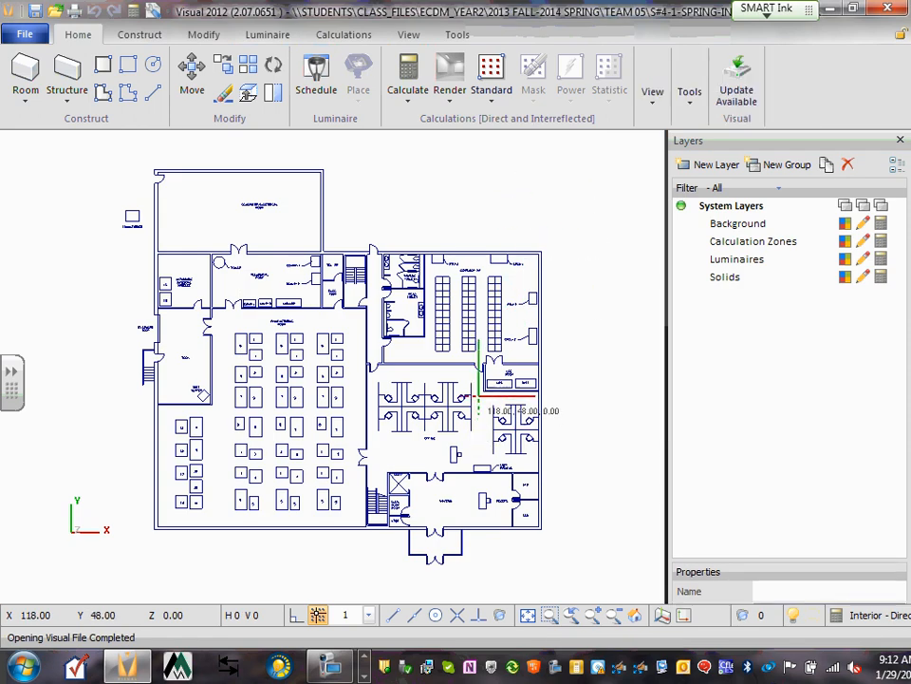
Examine the floor plan up close and as a whole, especially the office, UPS room, computer room and manufacturing room.
scroll(476, 389, up, 1)
scroll(477, 395, up, 5)
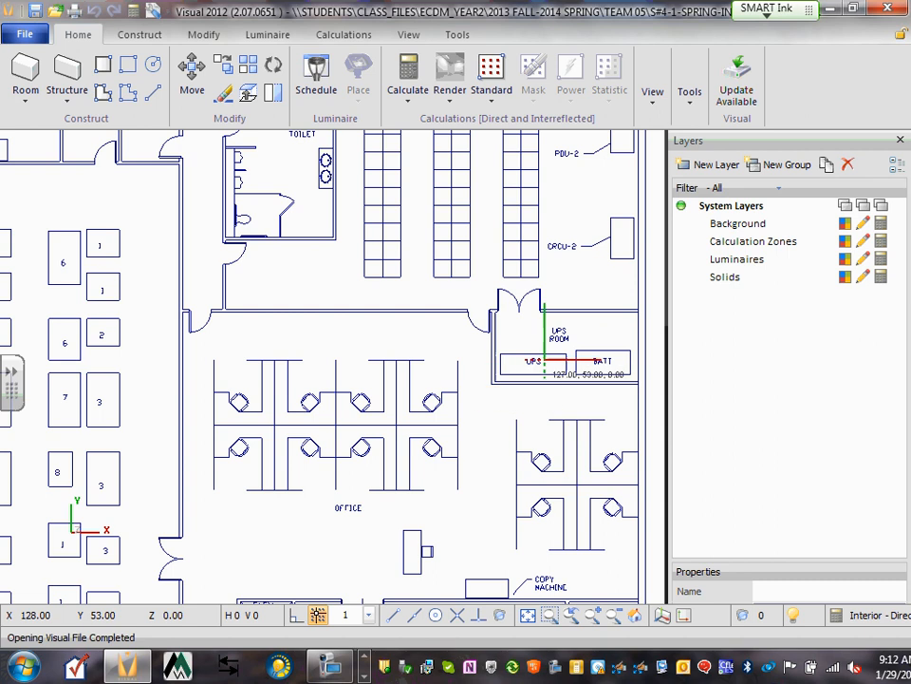
scroll(448, 353, down, 2)
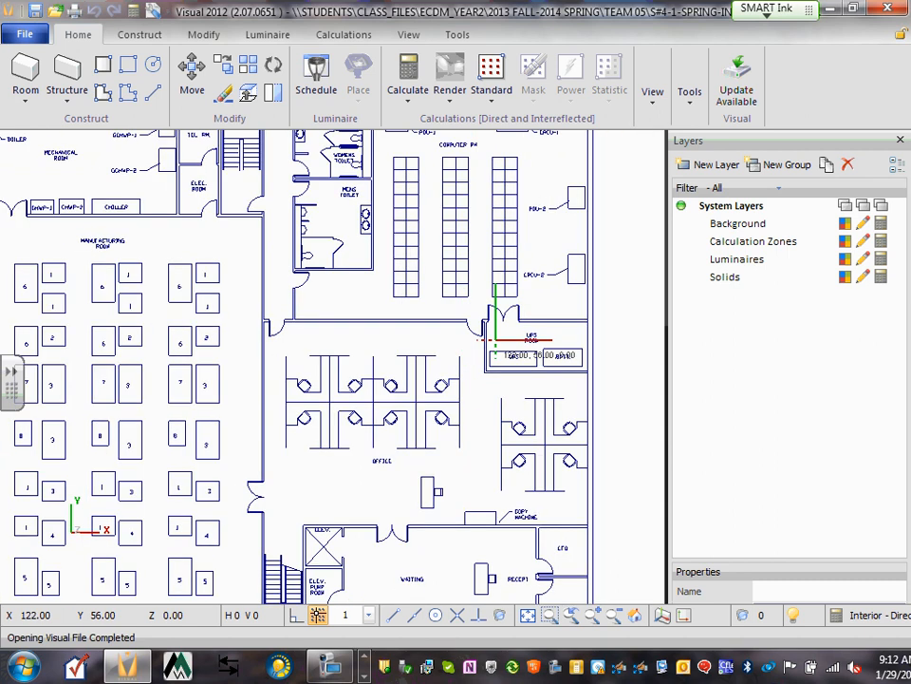
scroll(559, 364, up, 1)
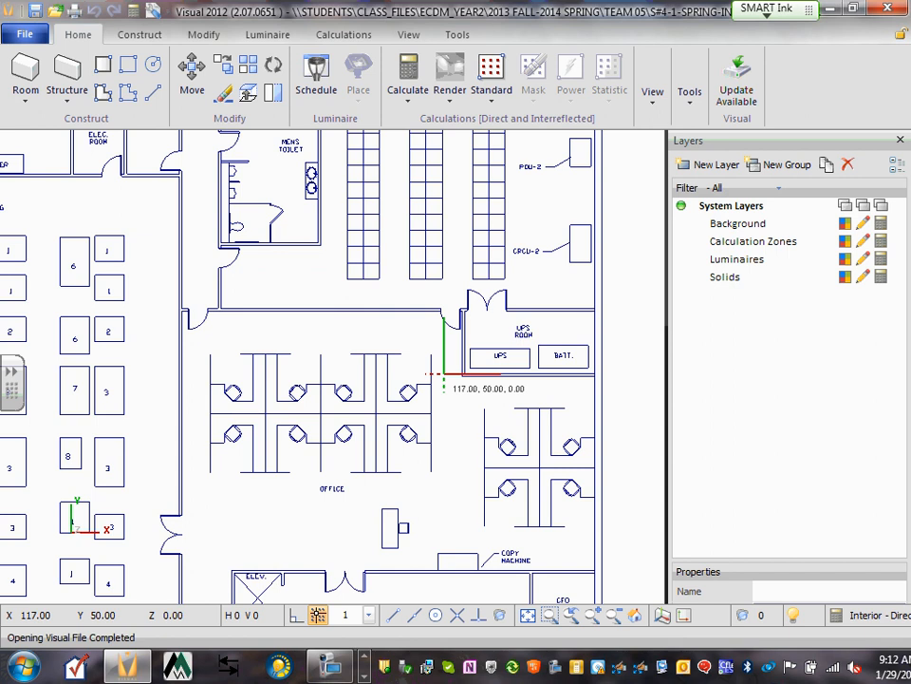
scroll(443, 373, down, 1)
scroll(437, 368, up, 2)
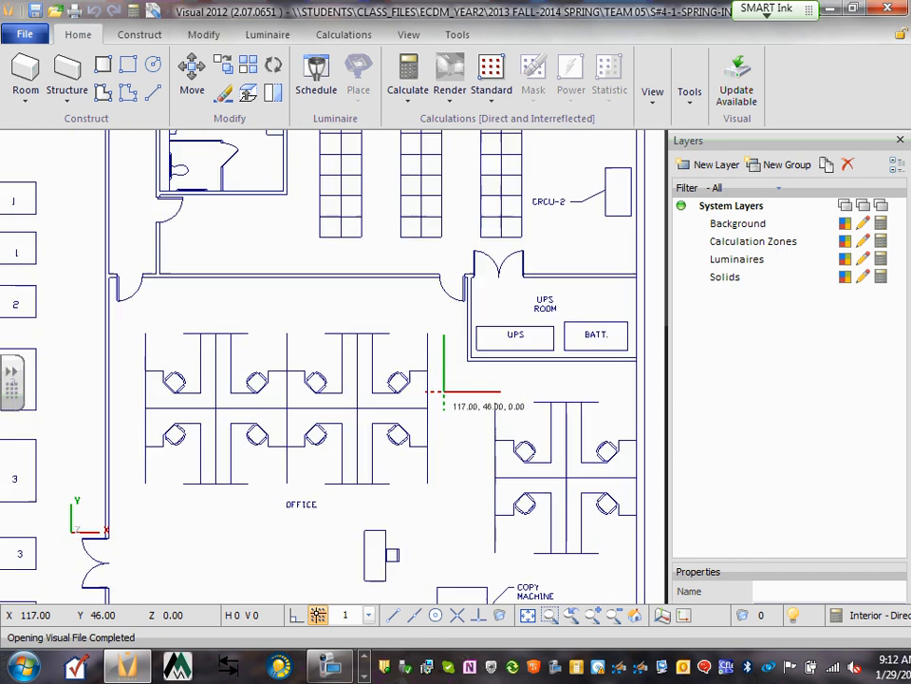
scroll(445, 389, down, 2)
scroll(438, 389, down, 1)
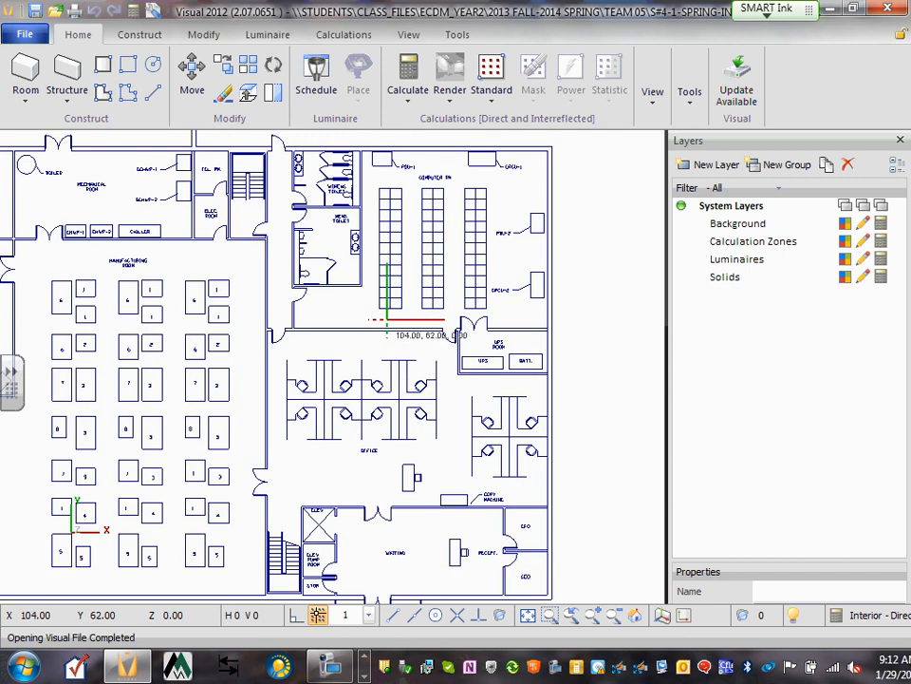
scroll(454, 381, down, 1)
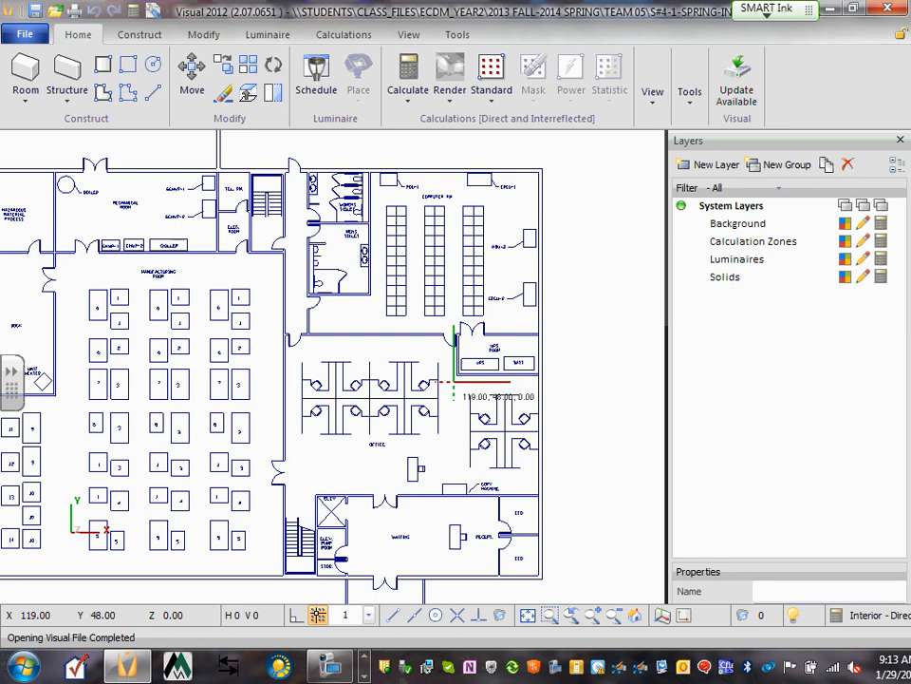
scroll(431, 378, down, 4)
scroll(215, 398, up, 2)
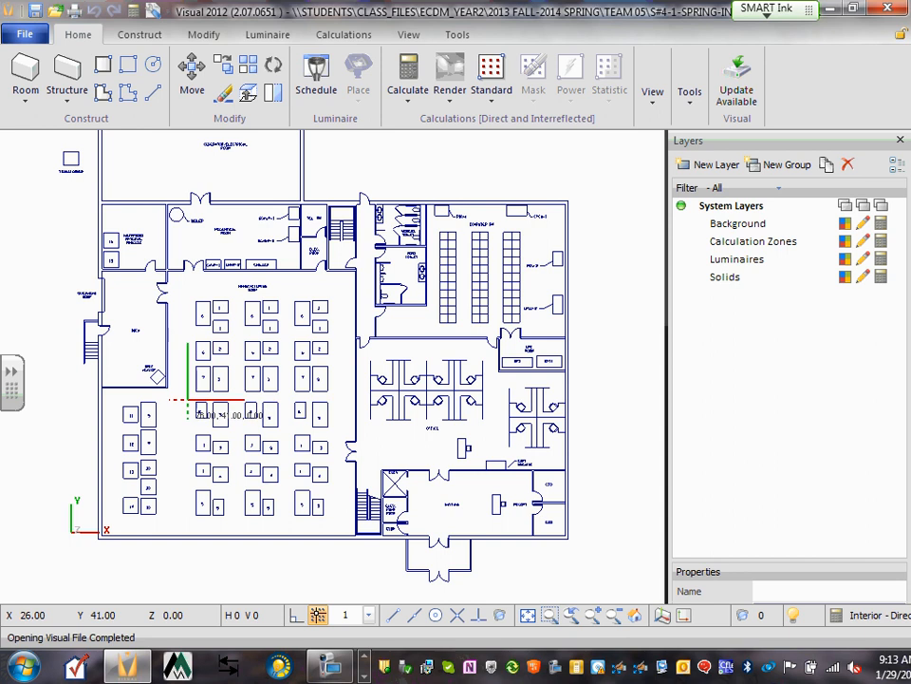
scroll(438, 367, up, 1)
scroll(365, 358, up, 1)
scroll(371, 366, up, 2)
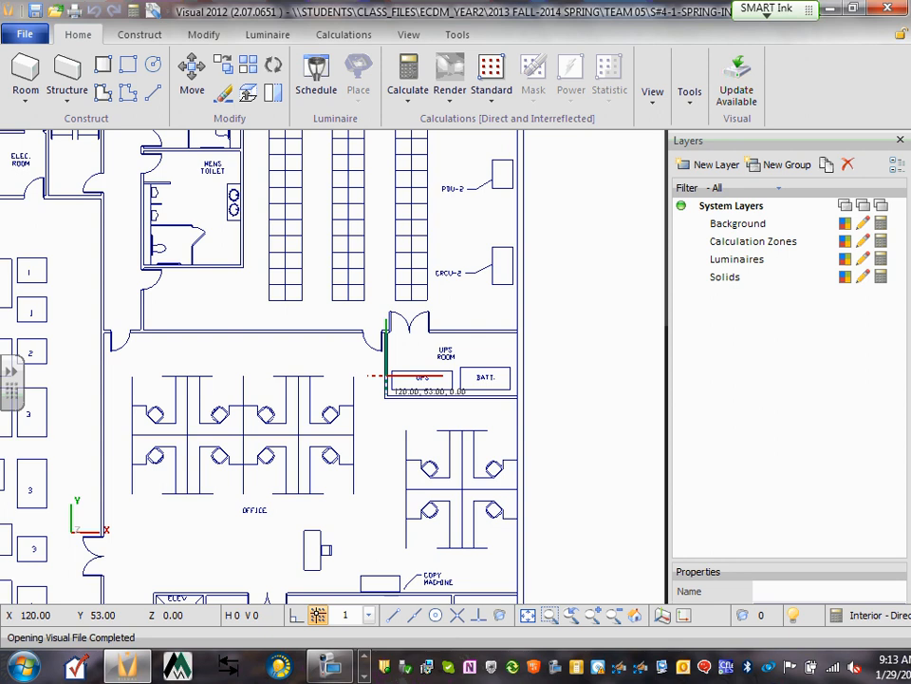
scroll(386, 375, down, 4)
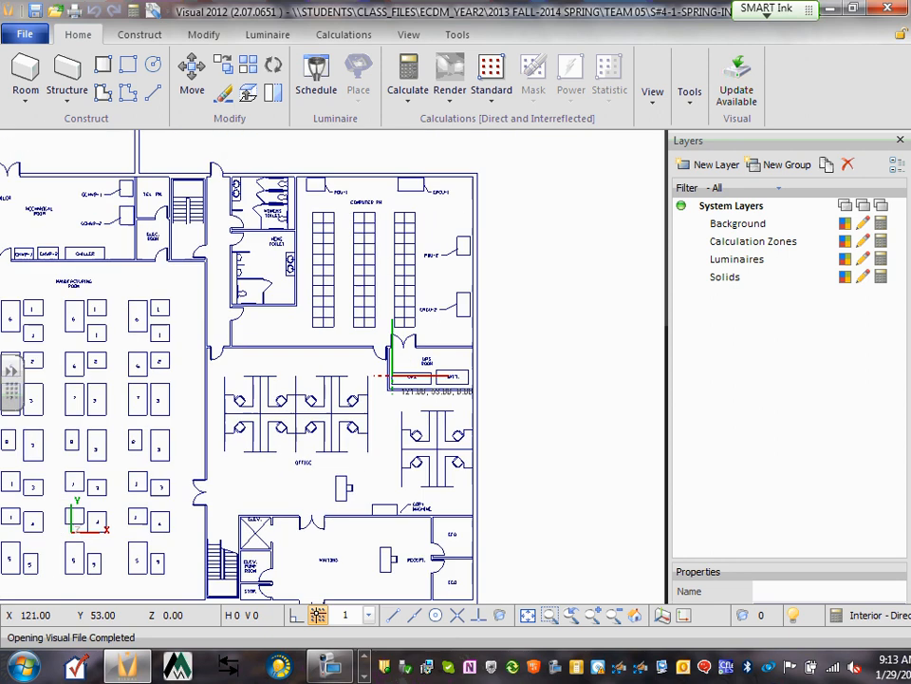
scroll(515, 304, down, 1)
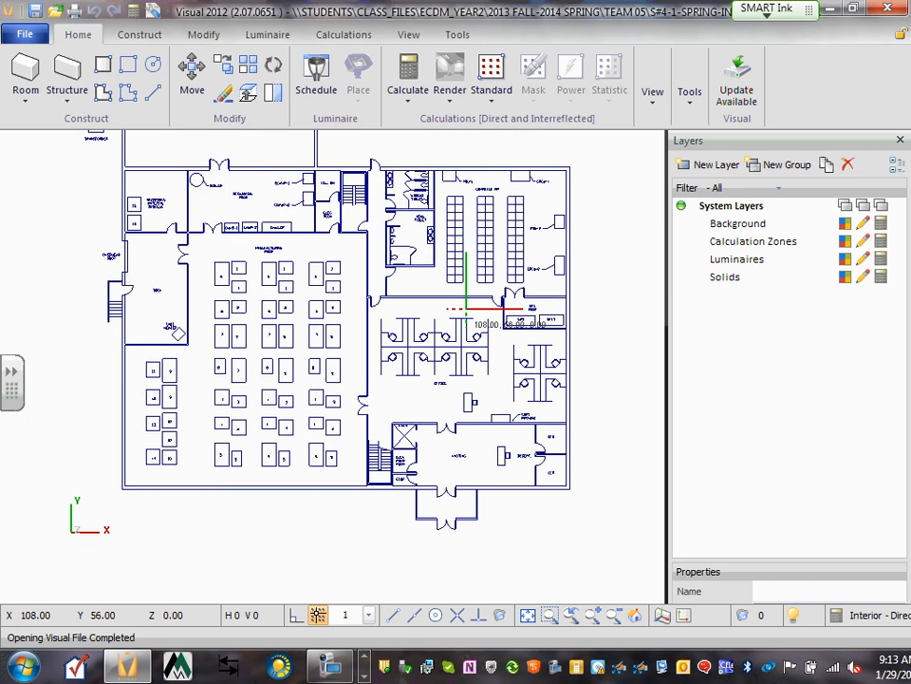
scroll(517, 303, up, 2)
scroll(518, 302, up, 3)
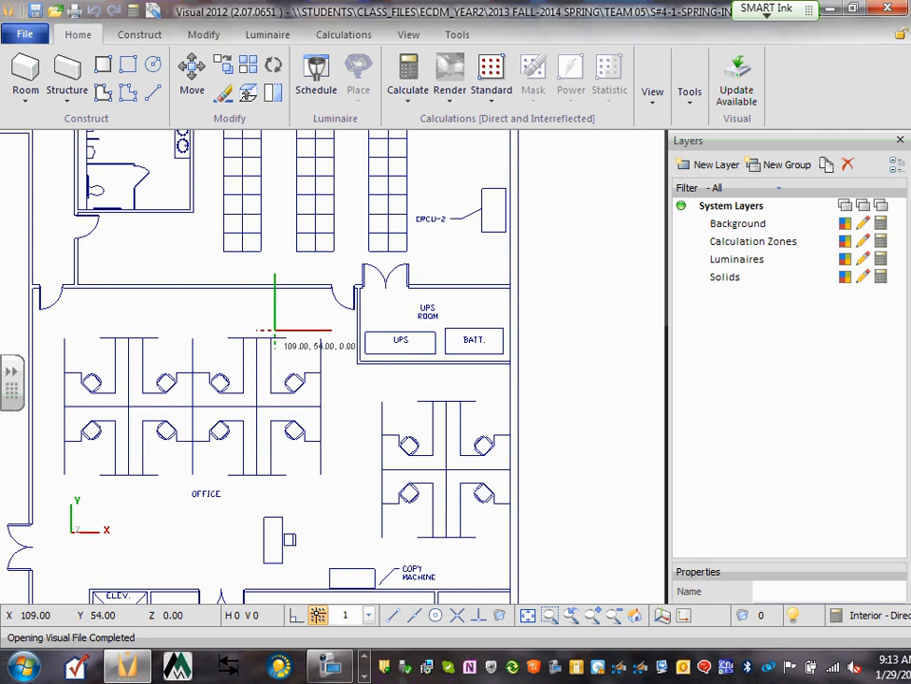
scroll(275, 330, down, 5)
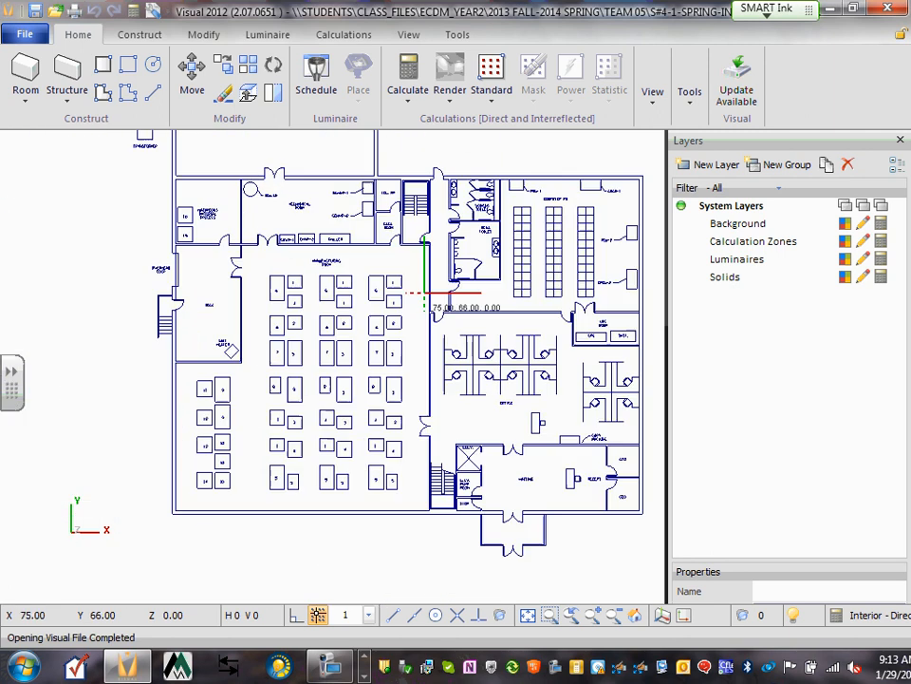
middle_drag(425, 292, 337, 324)
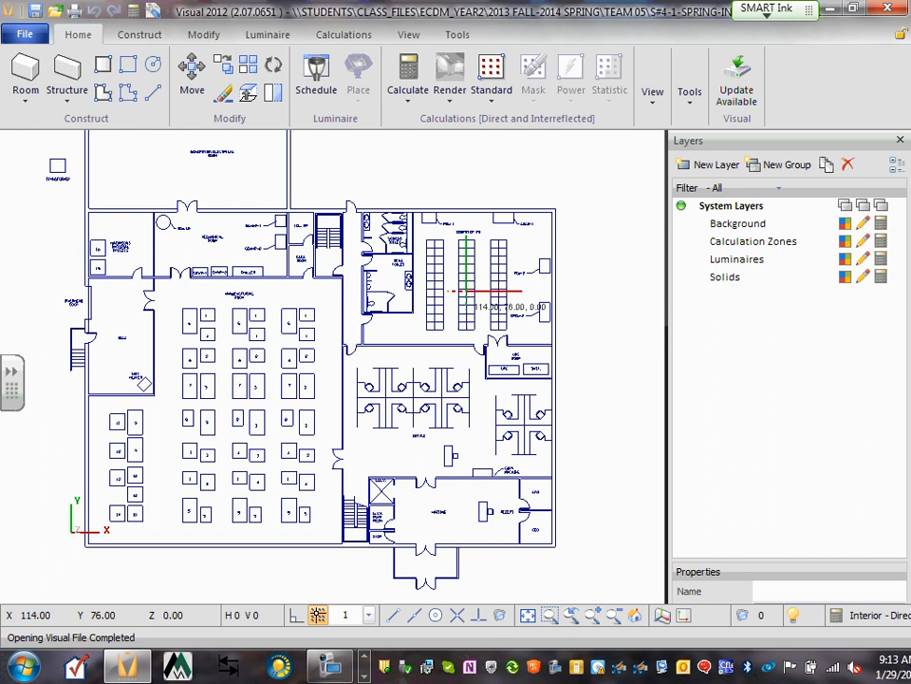
scroll(408, 265, down, 1)
middle_drag(374, 215, 373, 240)
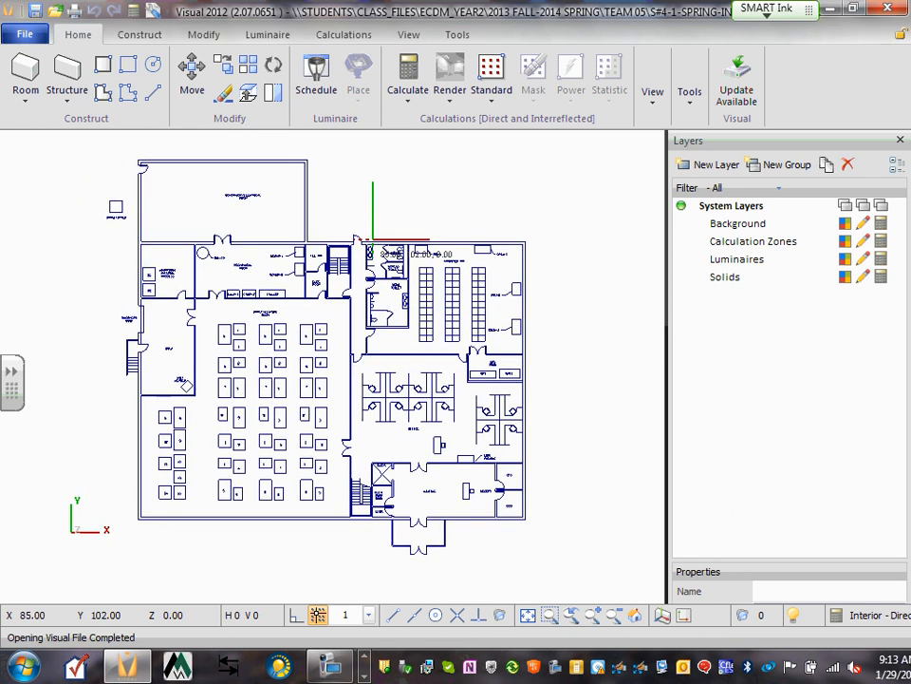
scroll(373, 240, up, 1)
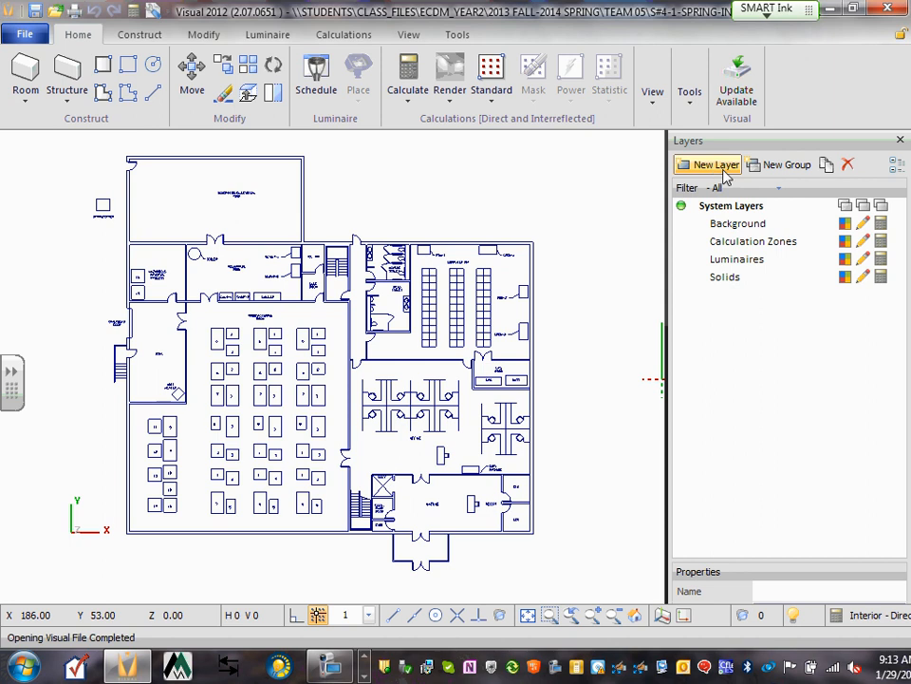
Inspect the Background layer's details, and look through the Layers, Properties and Statistics information for the floor plan.
click(699, 576)
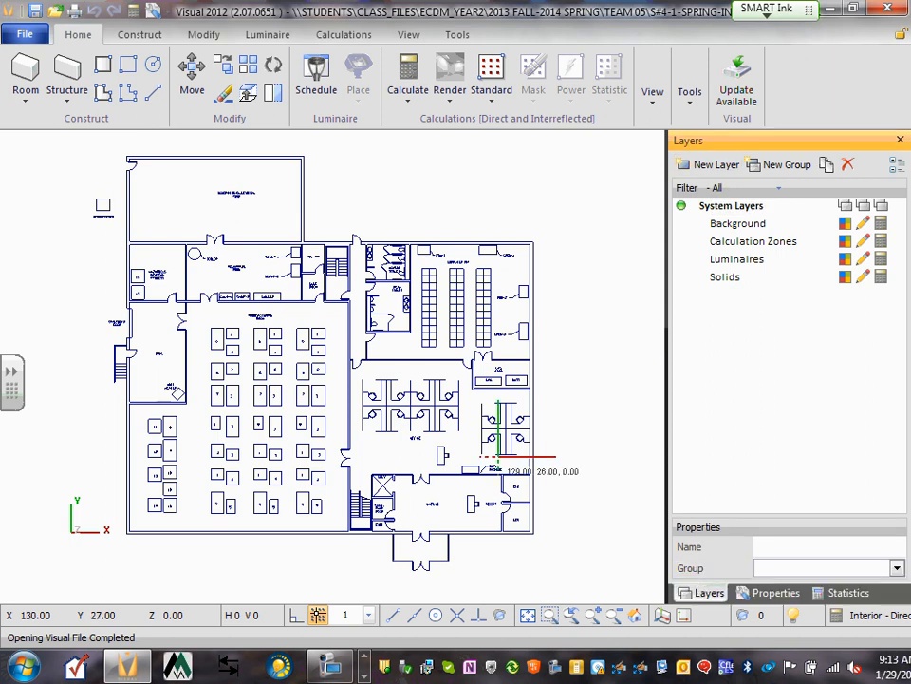
click(747, 225)
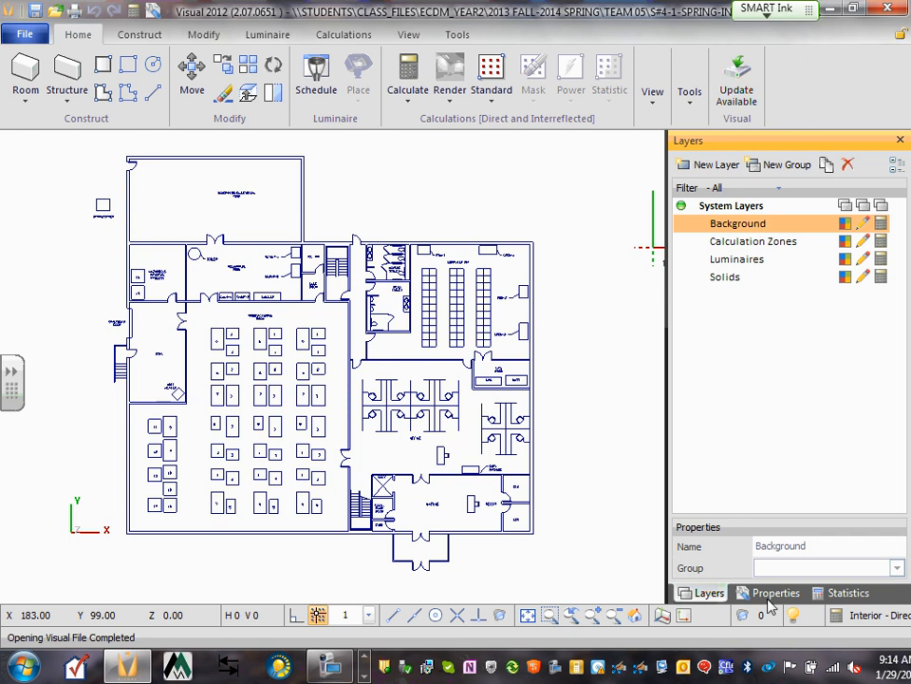
click(849, 594)
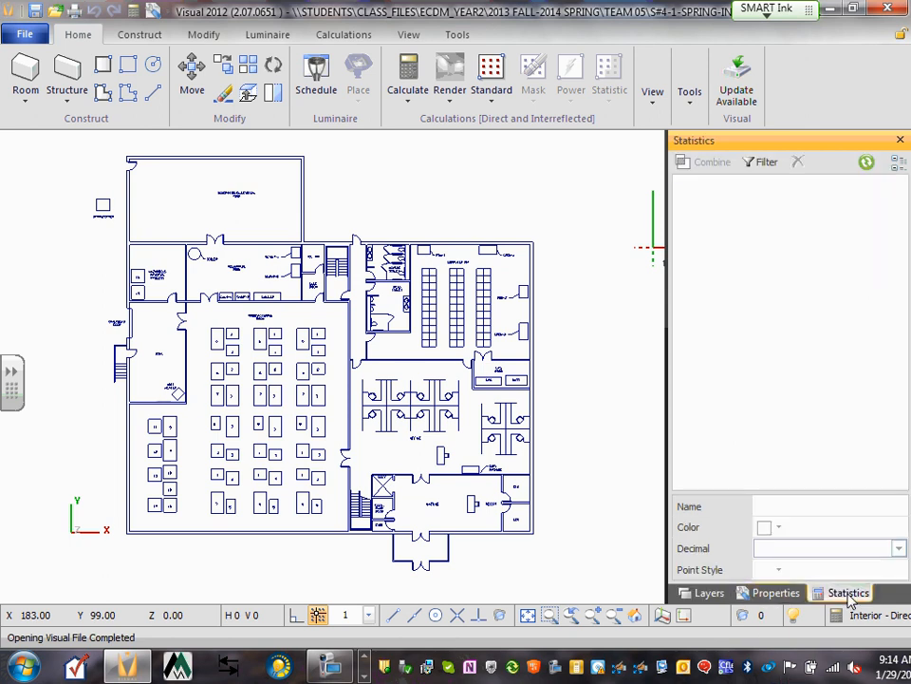
click(707, 593)
click(787, 596)
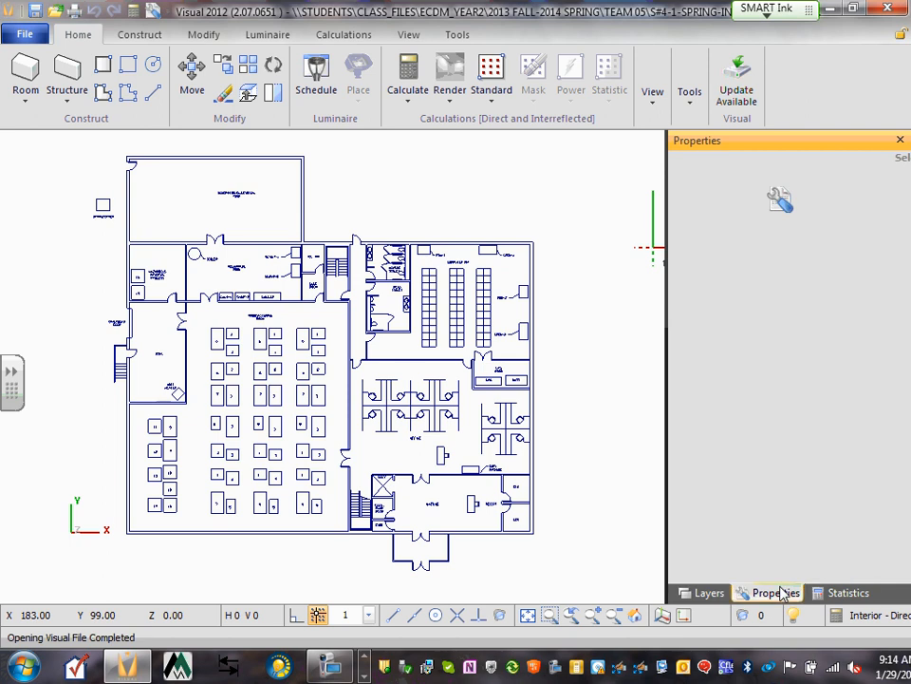
click(841, 593)
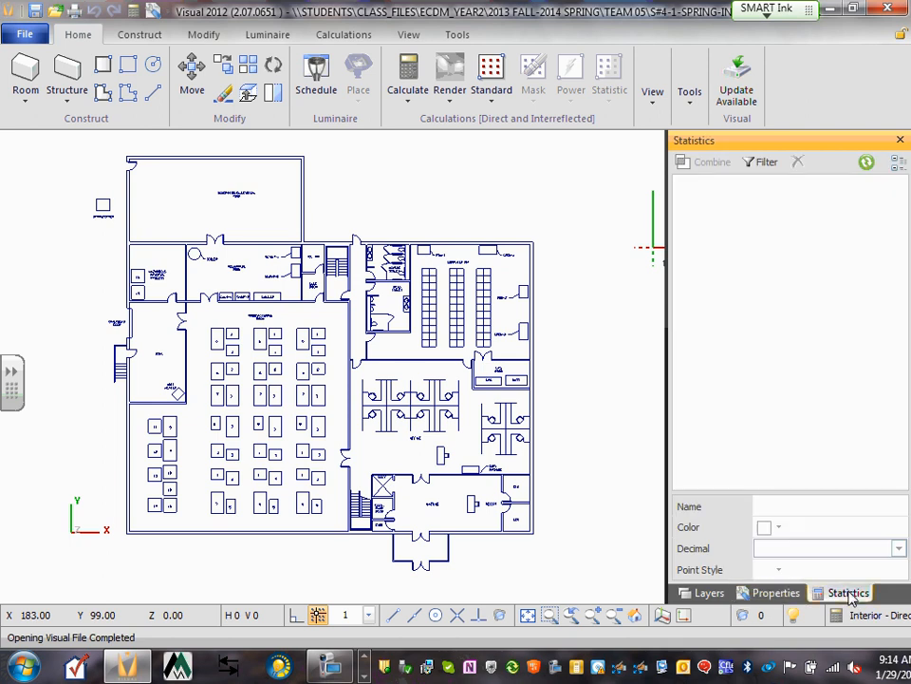
Set the Background layer's color to a light gray so the floor plan lines appear faint.
click(703, 594)
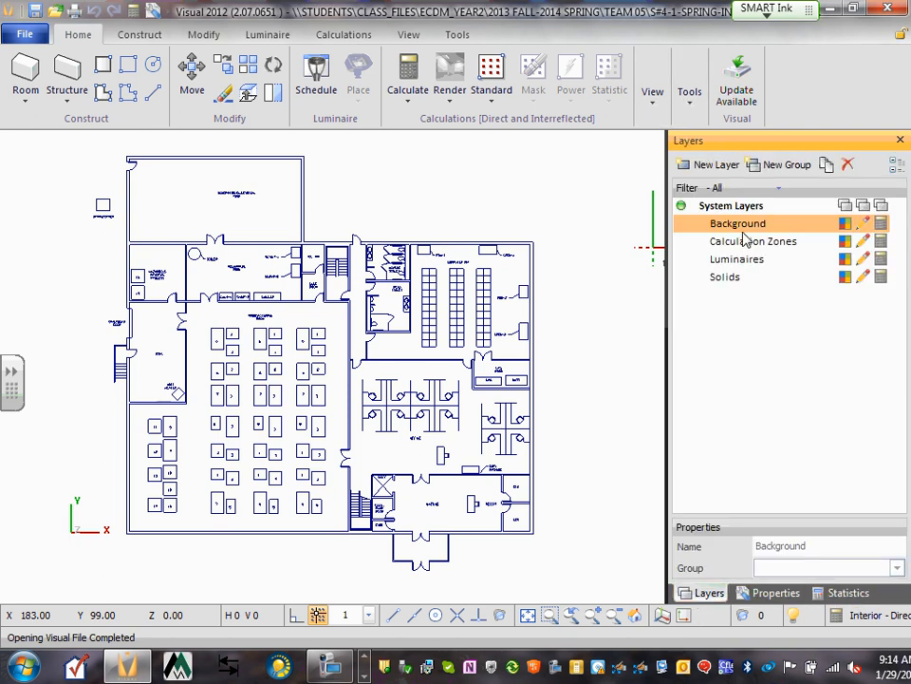
click(845, 224)
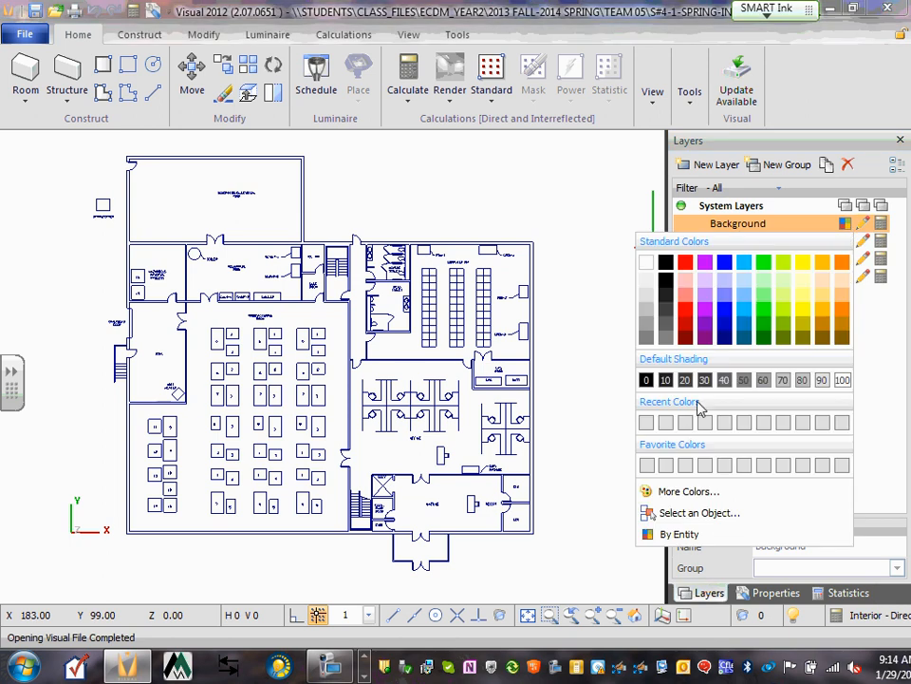
click(647, 325)
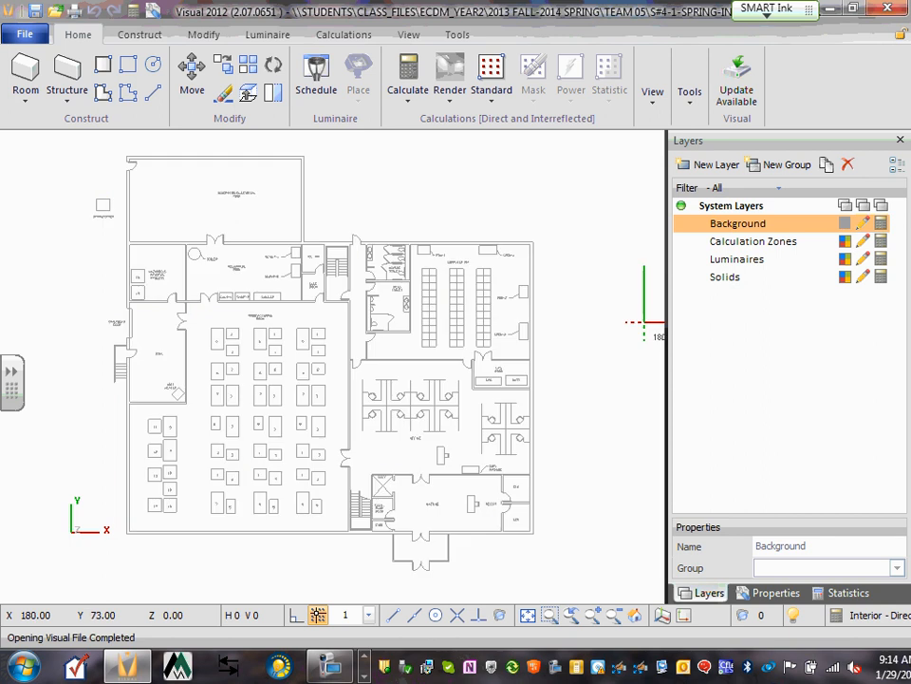
click(845, 224)
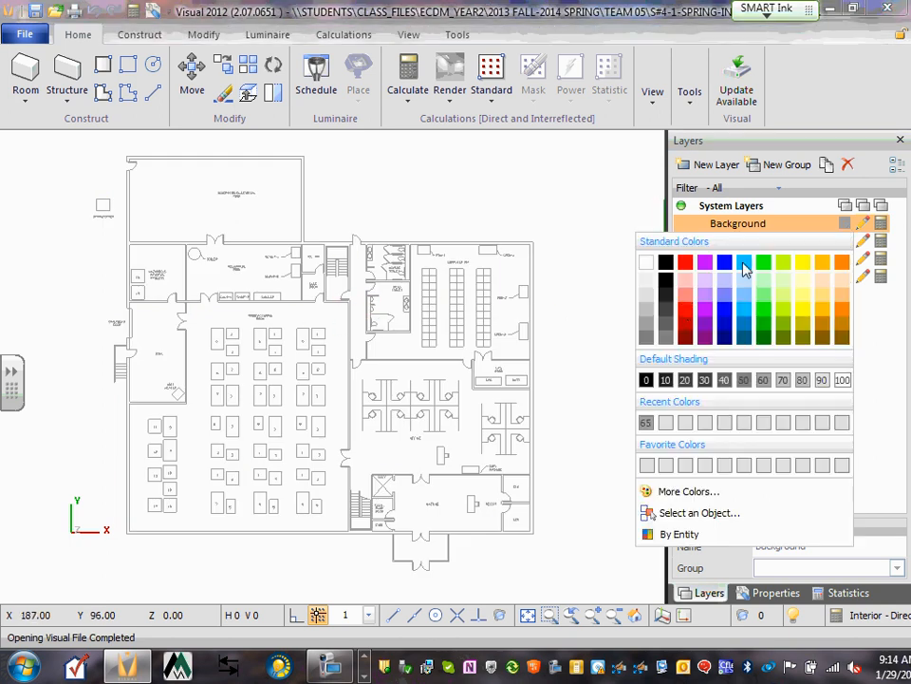
click(648, 313)
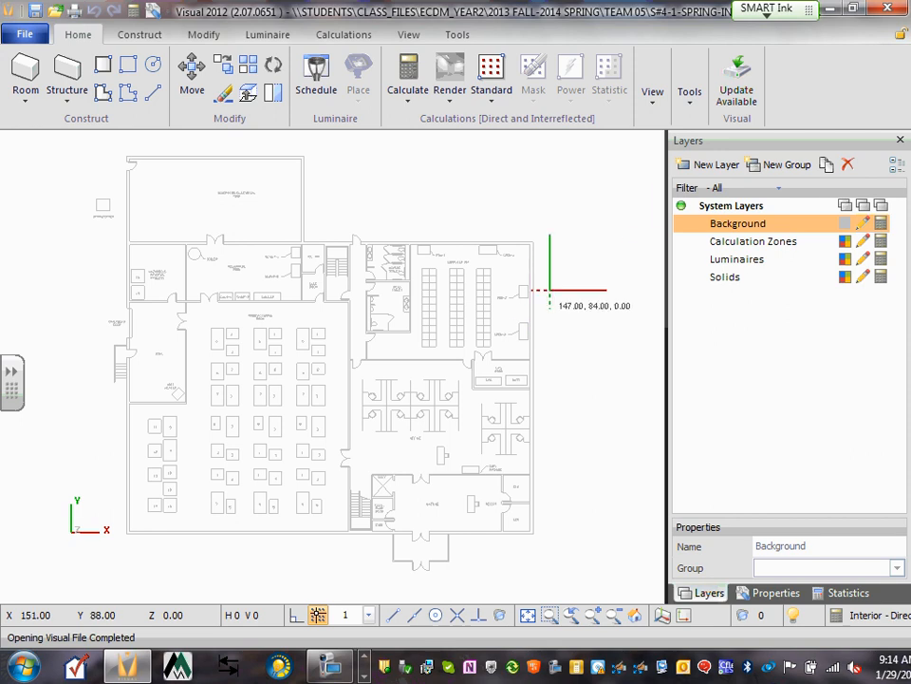
Make the Background layer invisible.
click(866, 224)
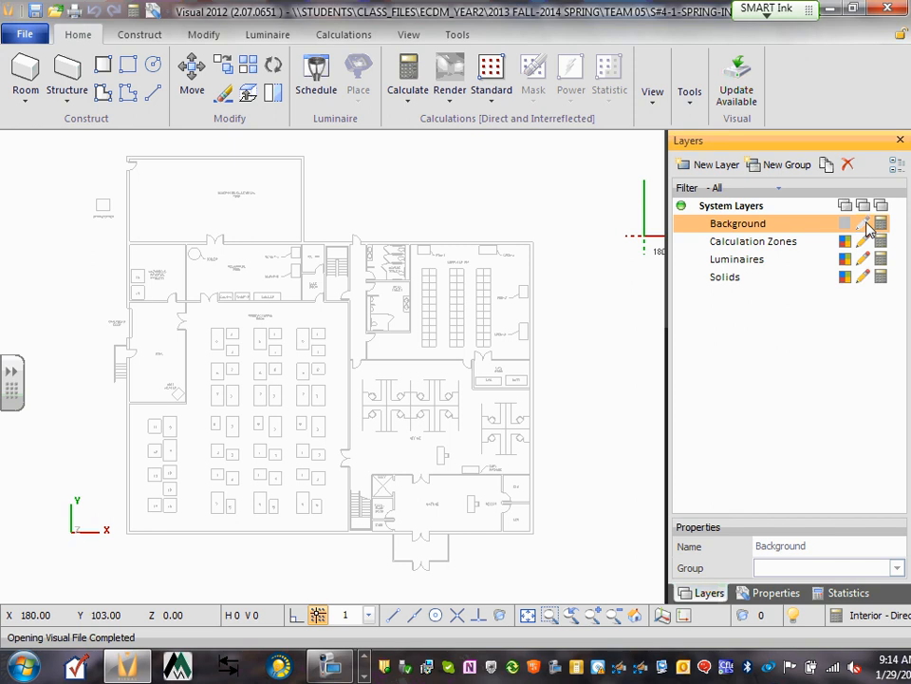
click(864, 224)
click(865, 225)
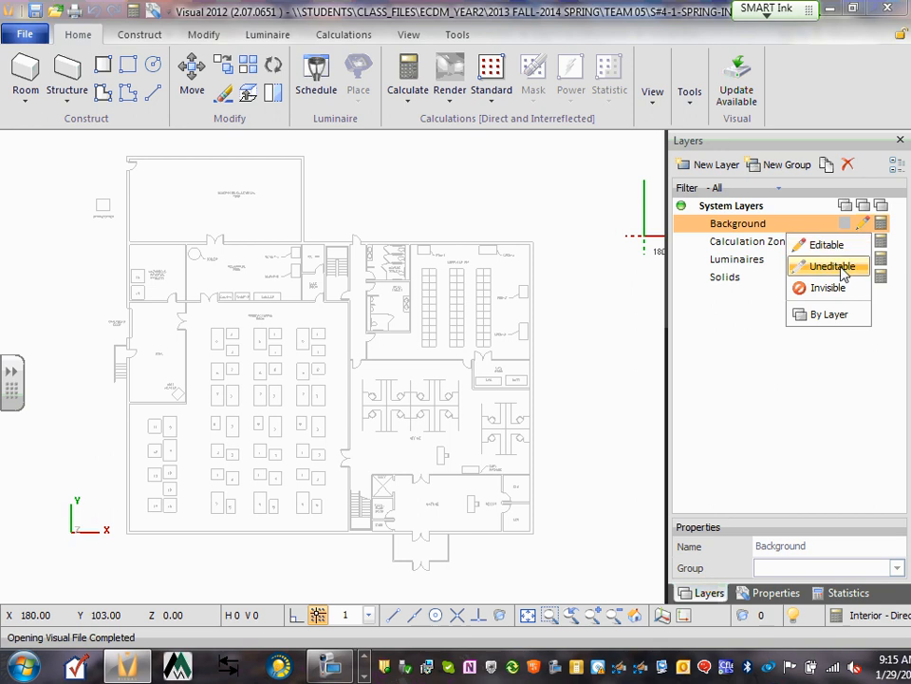
click(829, 287)
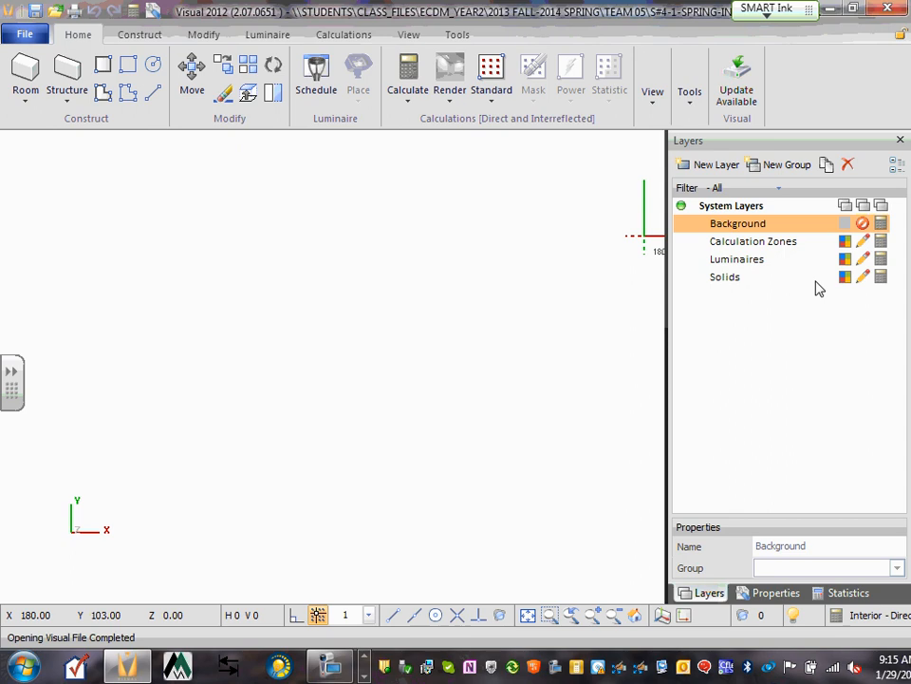
Show the Background layer's floor plan again and set the layer to uneditable.
click(865, 225)
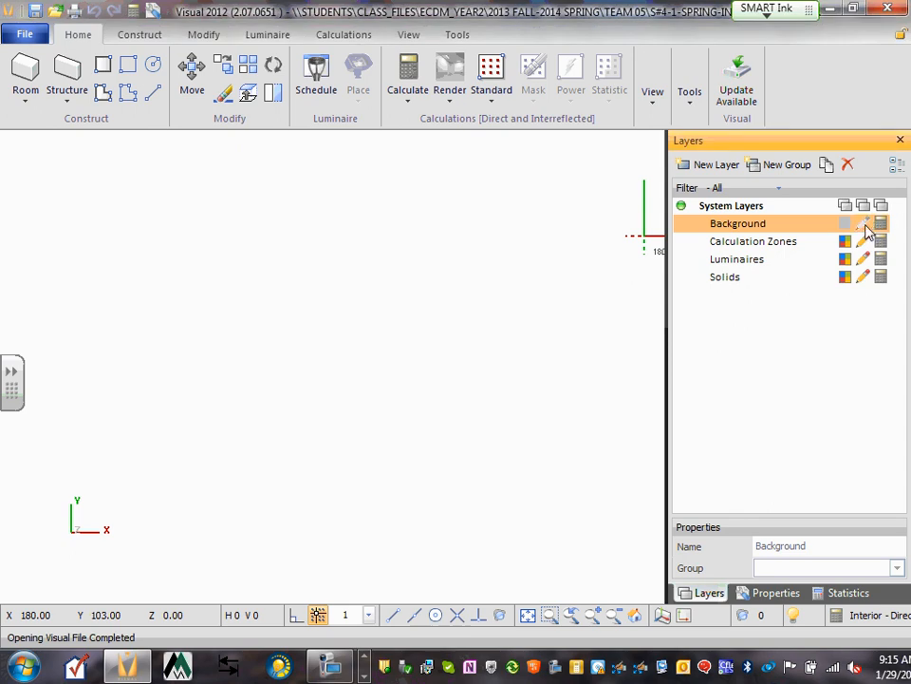
click(865, 228)
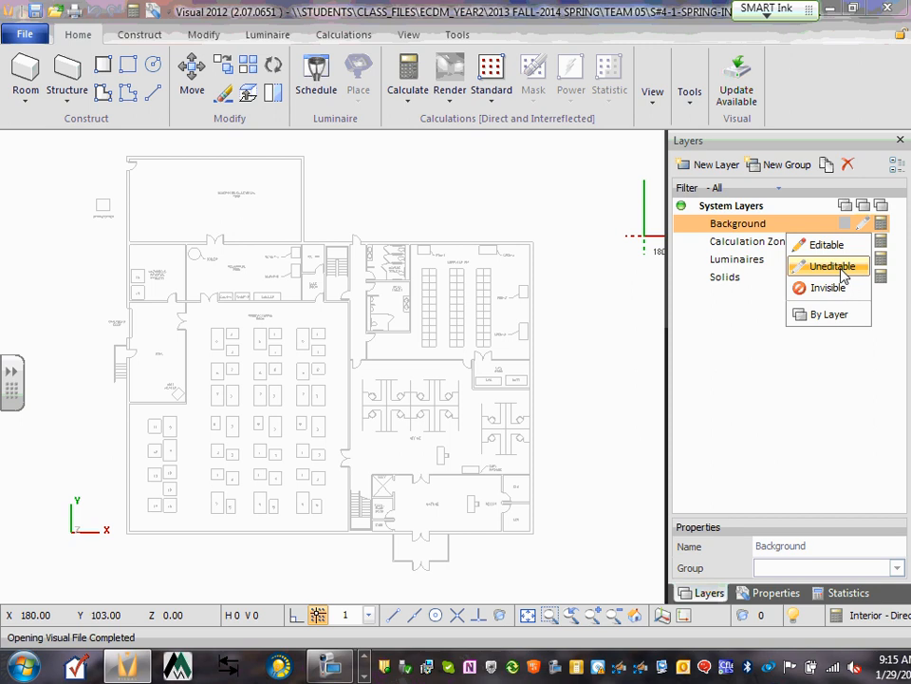
click(826, 245)
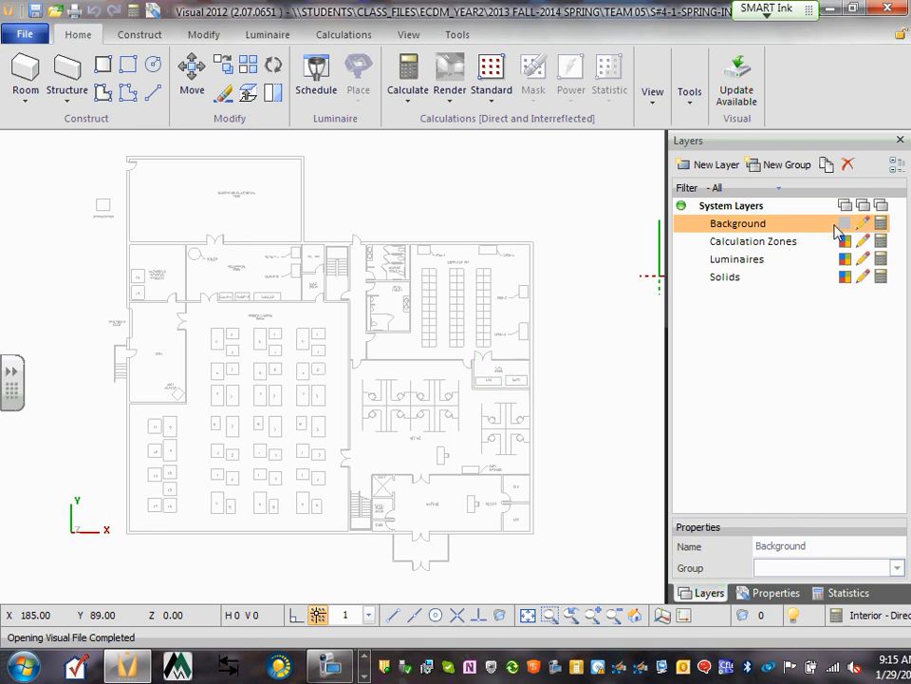
click(863, 224)
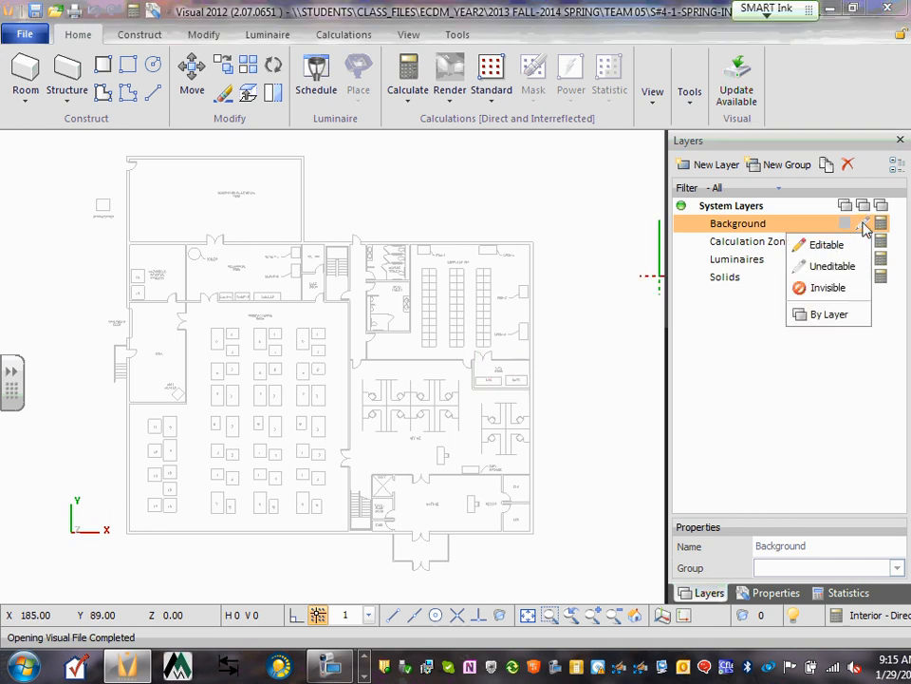
click(831, 266)
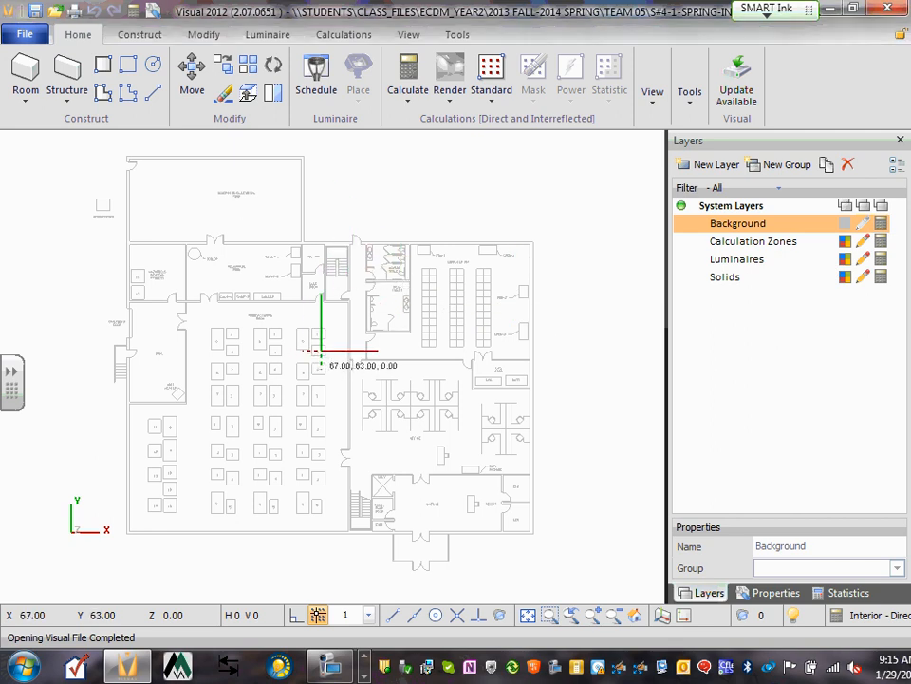
Examine the manufacturing, mechanical and generator/electrical rooms on the floor plan, ending with a close view of the Generator/Electrical Room.
scroll(321, 350, down, 1)
scroll(321, 350, up, 3)
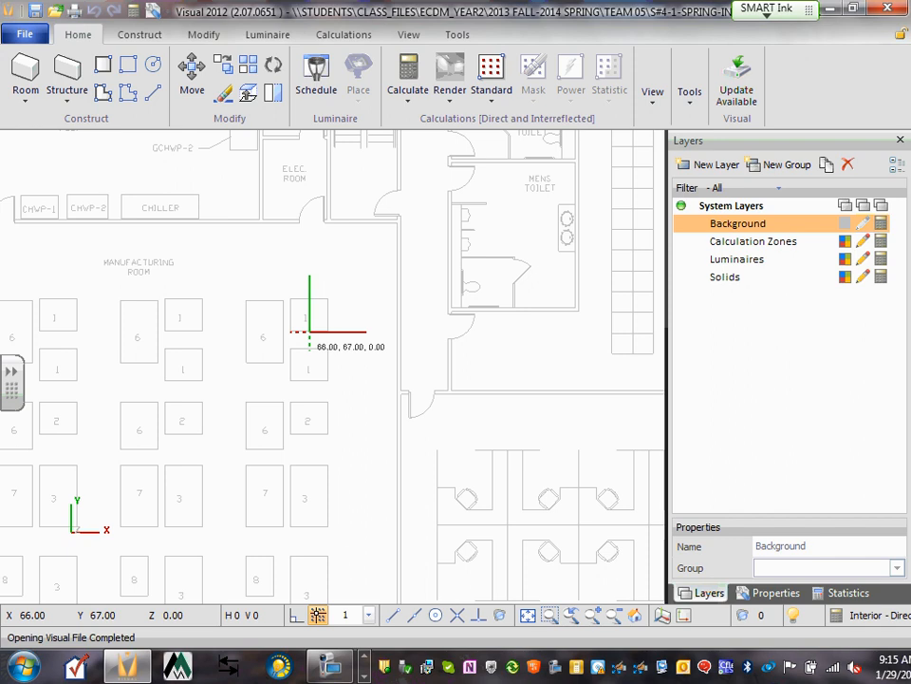
scroll(310, 331, down, 5)
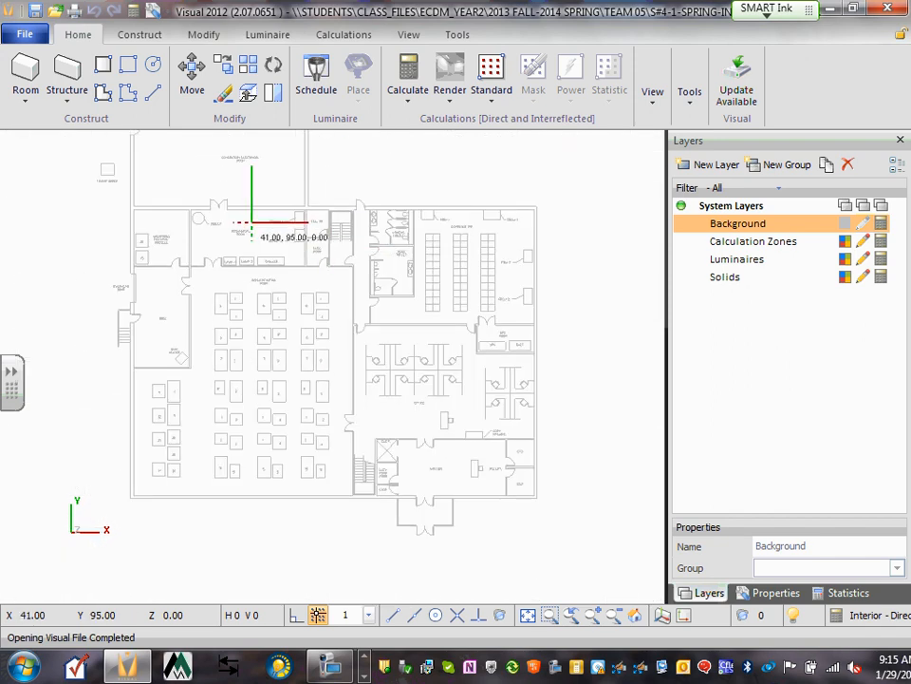
scroll(376, 325, up, 4)
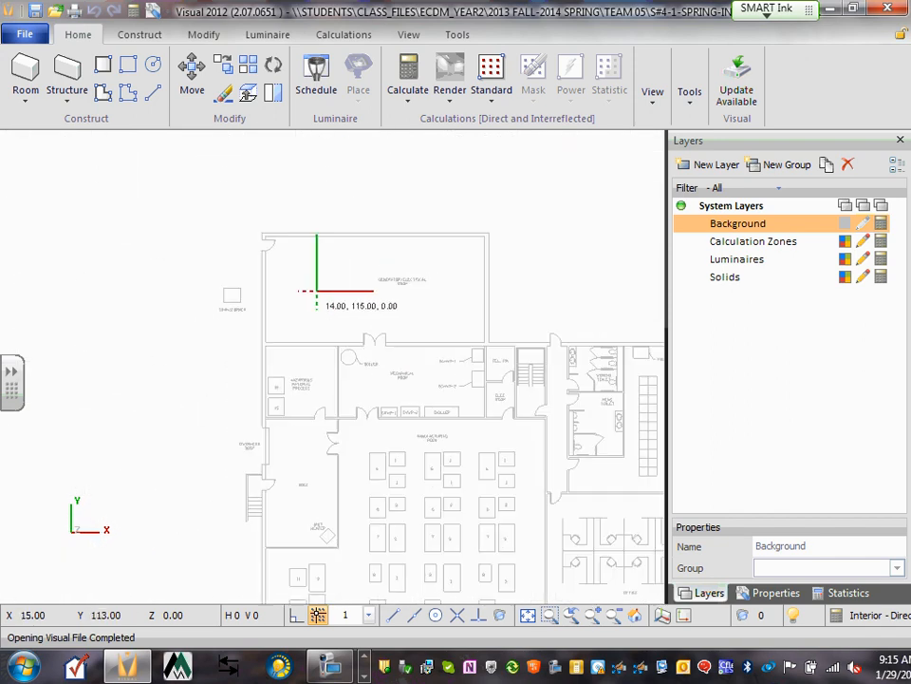
middle_drag(423, 433, 241, 318)
scroll(286, 342, down, 2)
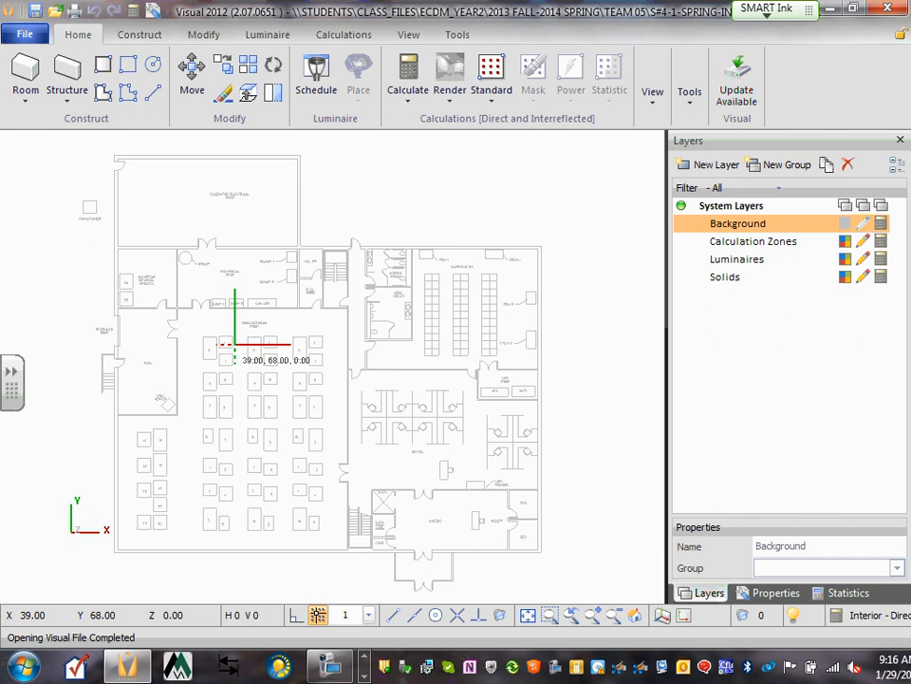
scroll(142, 142, up, 5)
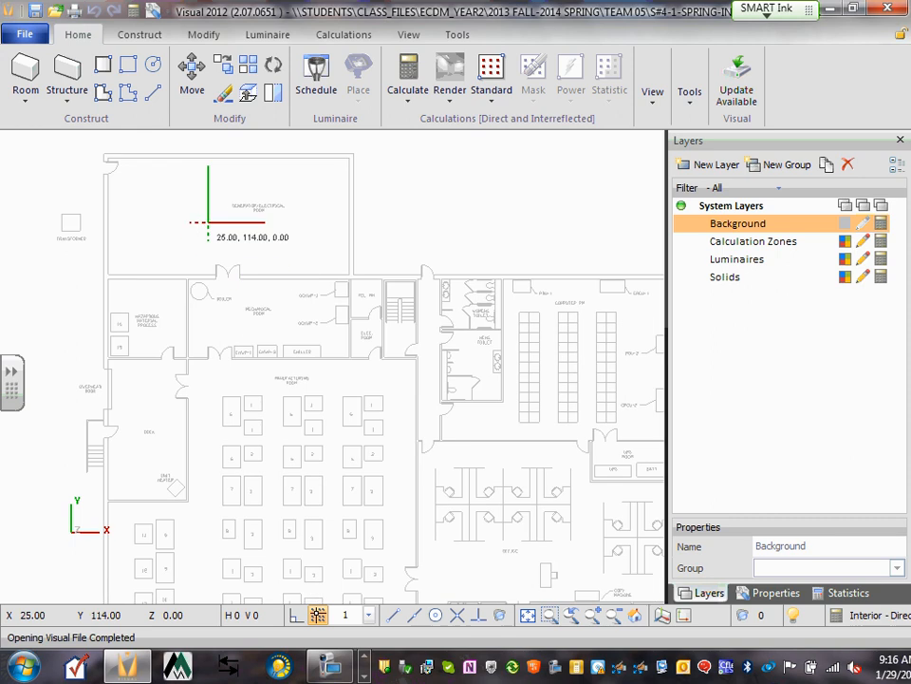
scroll(352, 442, up, 3)
middle_drag(372, 463, 287, 305)
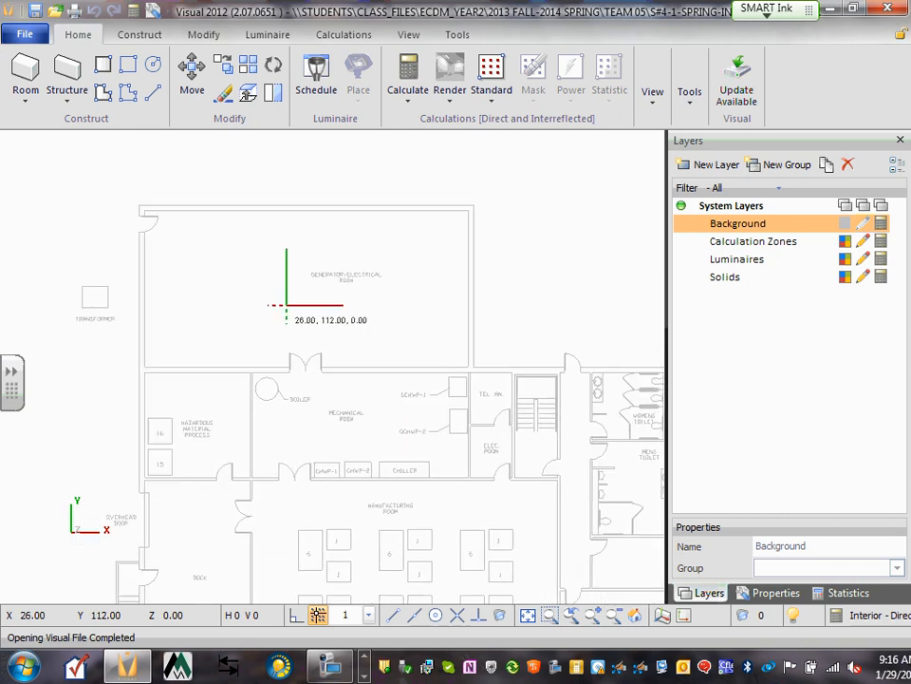
scroll(287, 305, up, 1)
scroll(304, 294, up, 1)
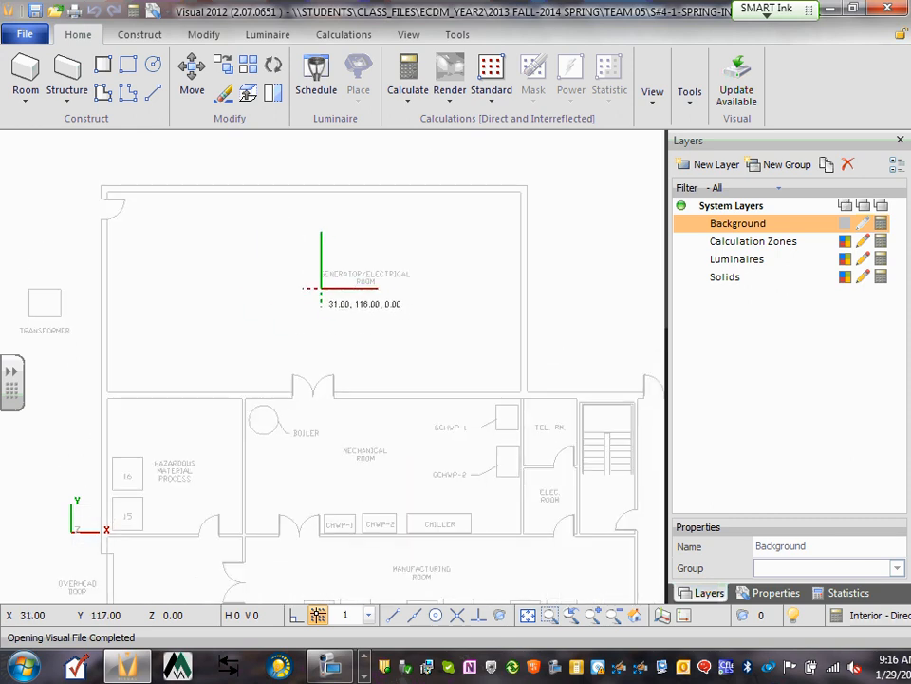
scroll(323, 271, up, 1)
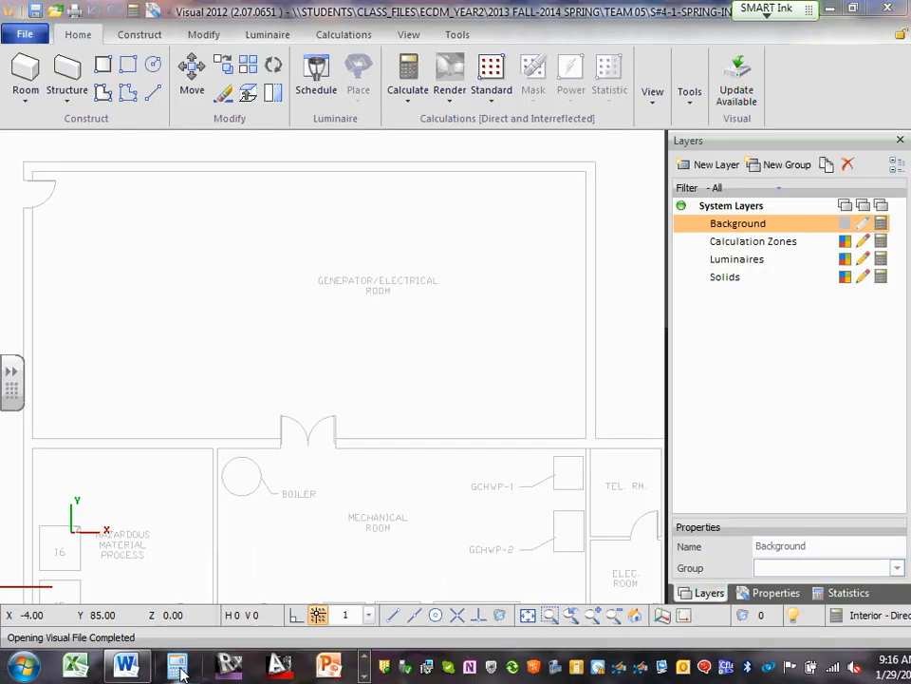
Switch to the Design Criteria document in Word, color the M& E, Gen Equip Rooms row's text red, and return to Visual.
mouse_move(123, 664)
click(133, 551)
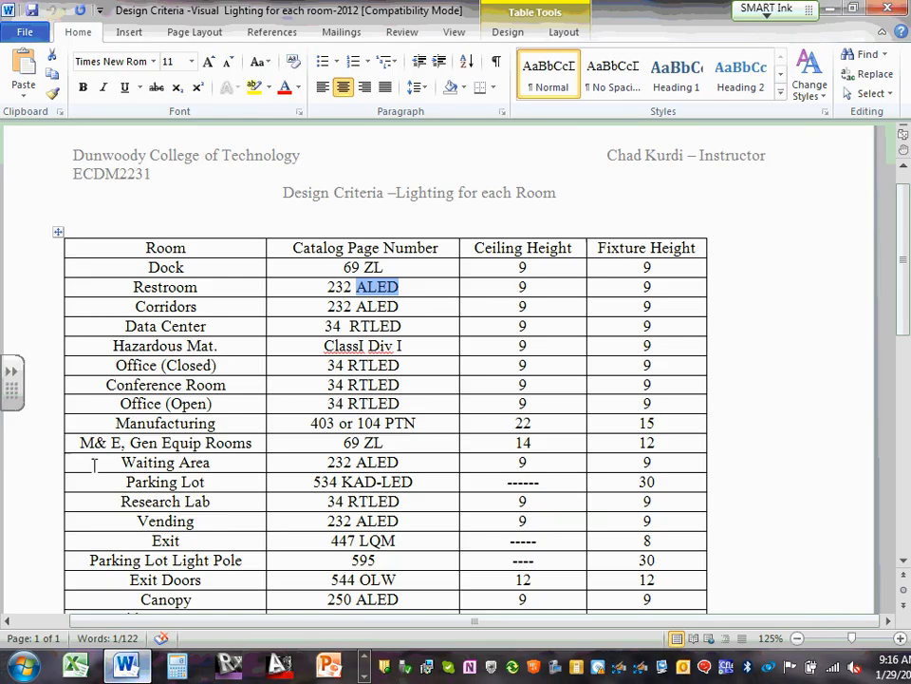
drag(82, 443, 596, 442)
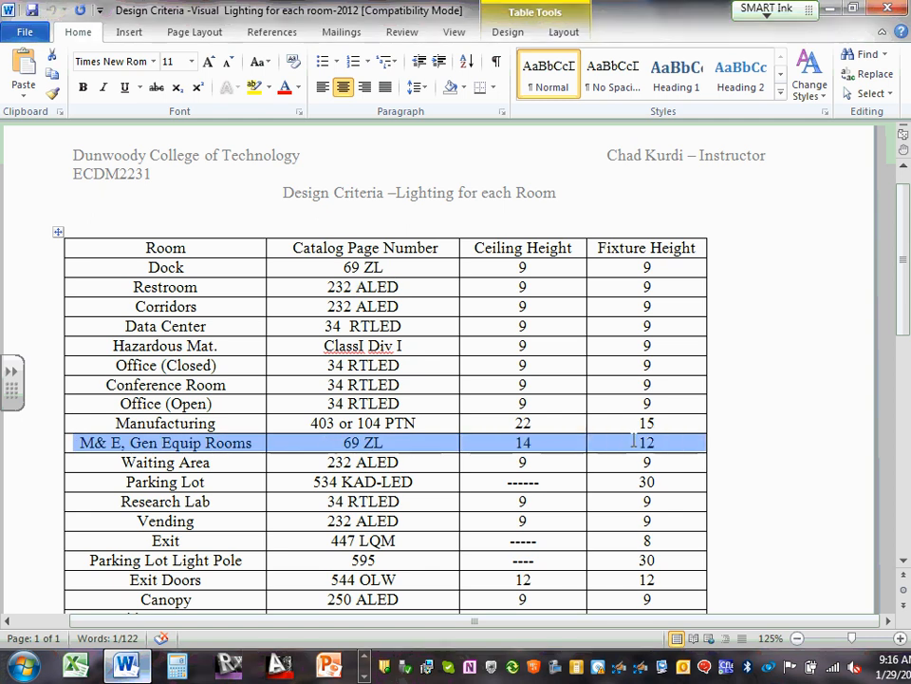
click(285, 90)
click(290, 481)
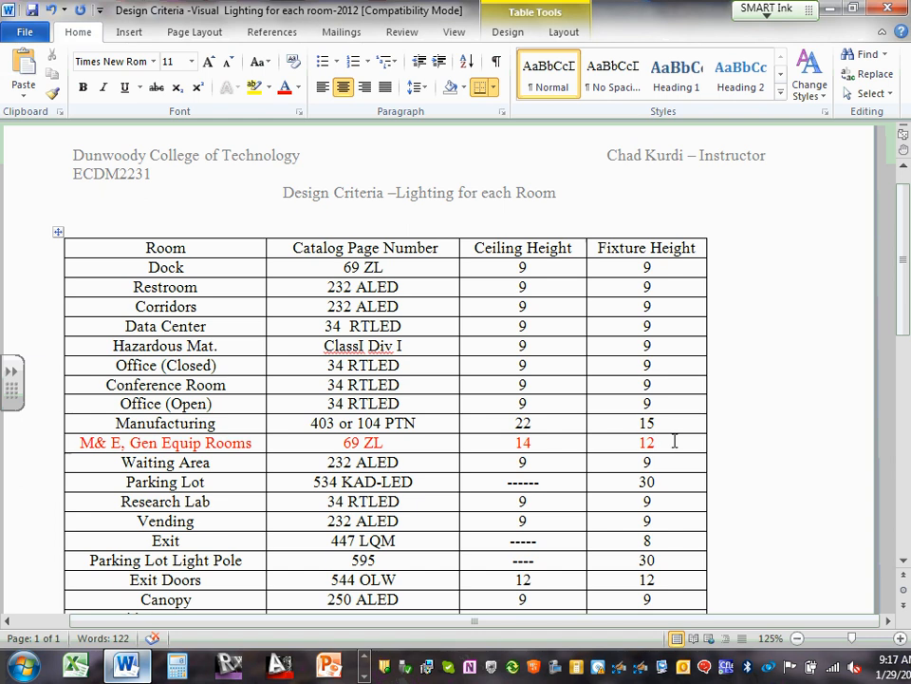
click(418, 441)
click(832, 12)
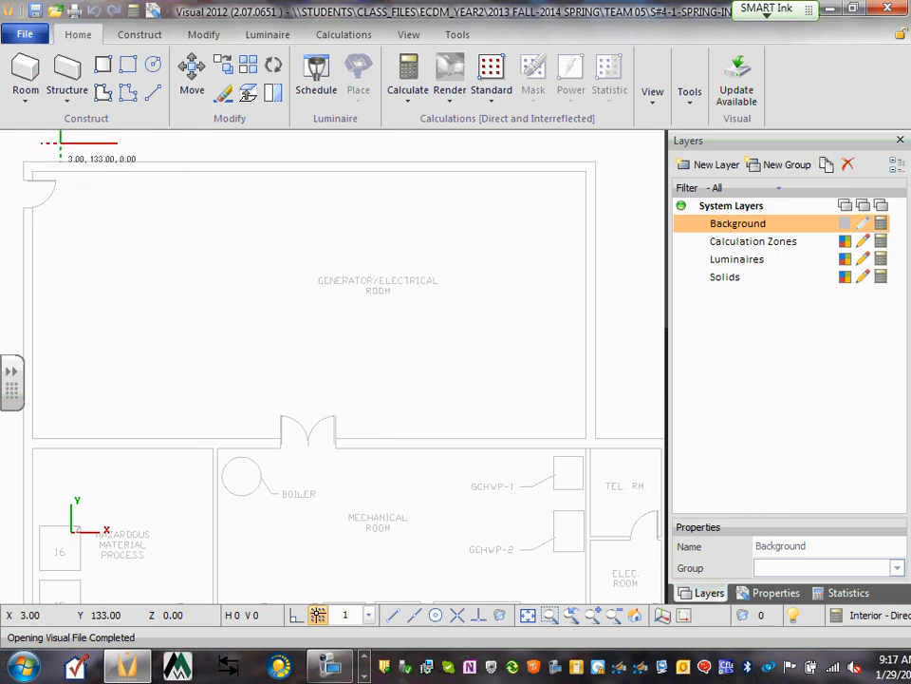
click(25, 93)
click(31, 128)
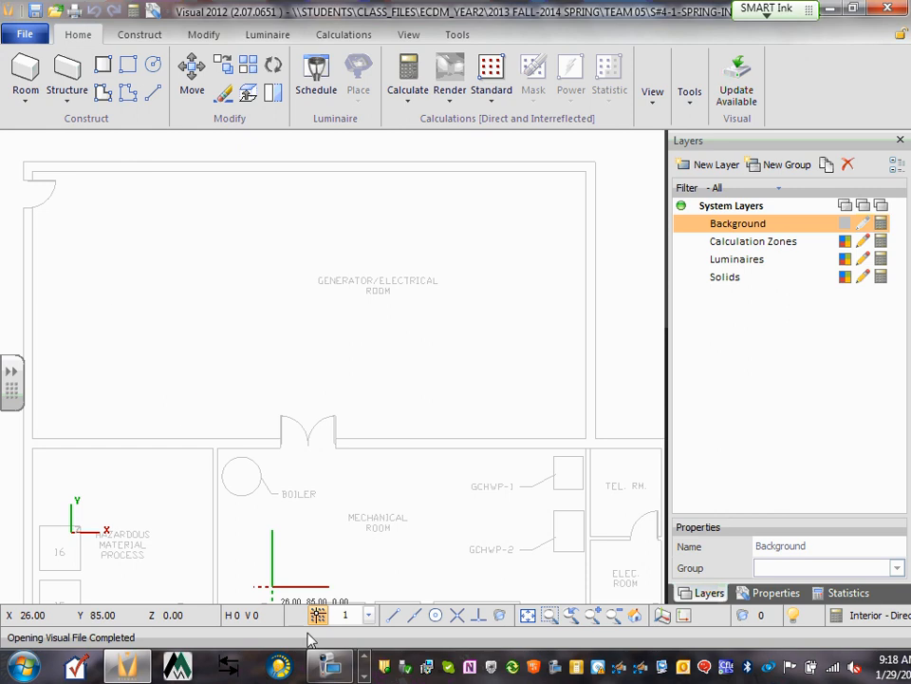
Switch to the Visual files window in Windows Explorer and check Team 05's Project Narrative folder under S#4-1-Spring-Industrial Semester.
click(366, 669)
click(365, 657)
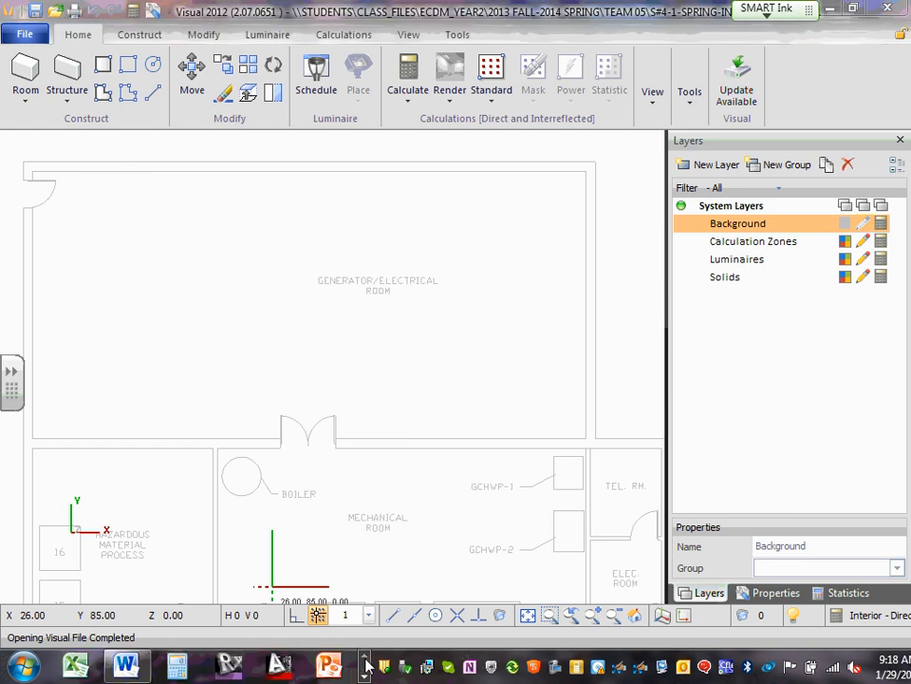
mouse_move(333, 672)
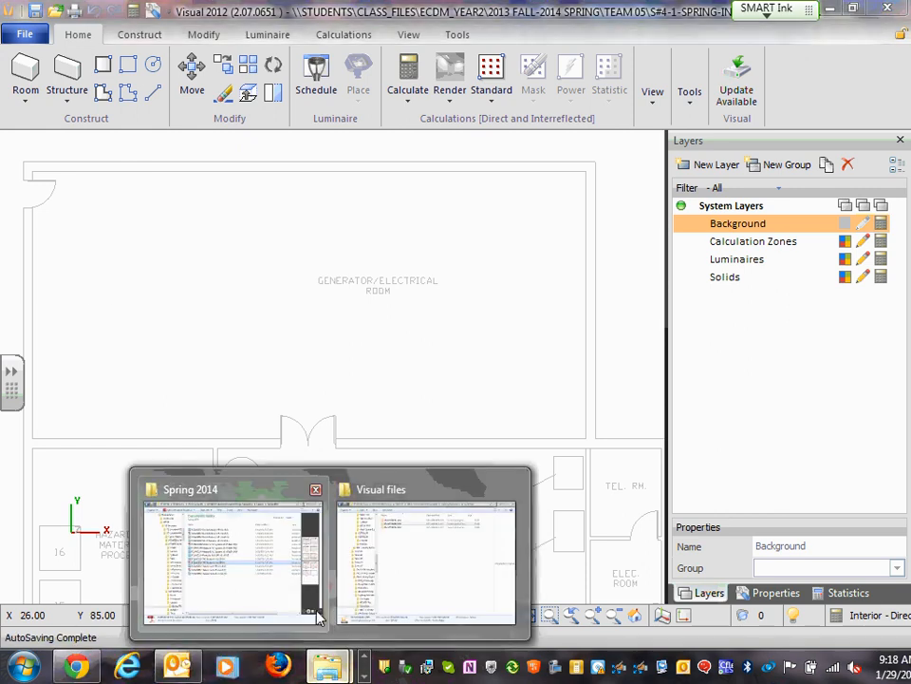
click(401, 561)
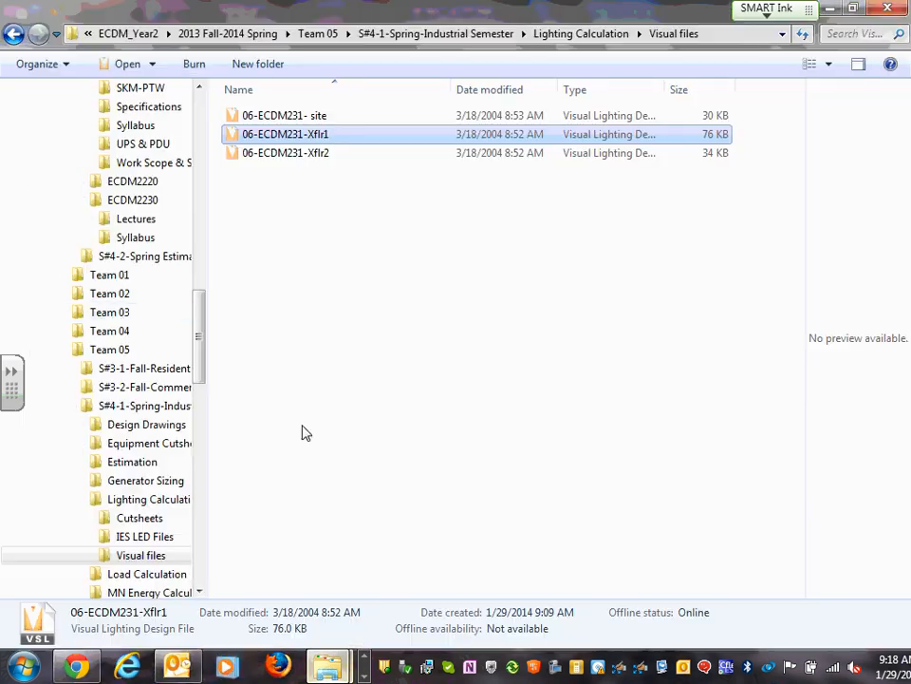
click(13, 34)
click(12, 34)
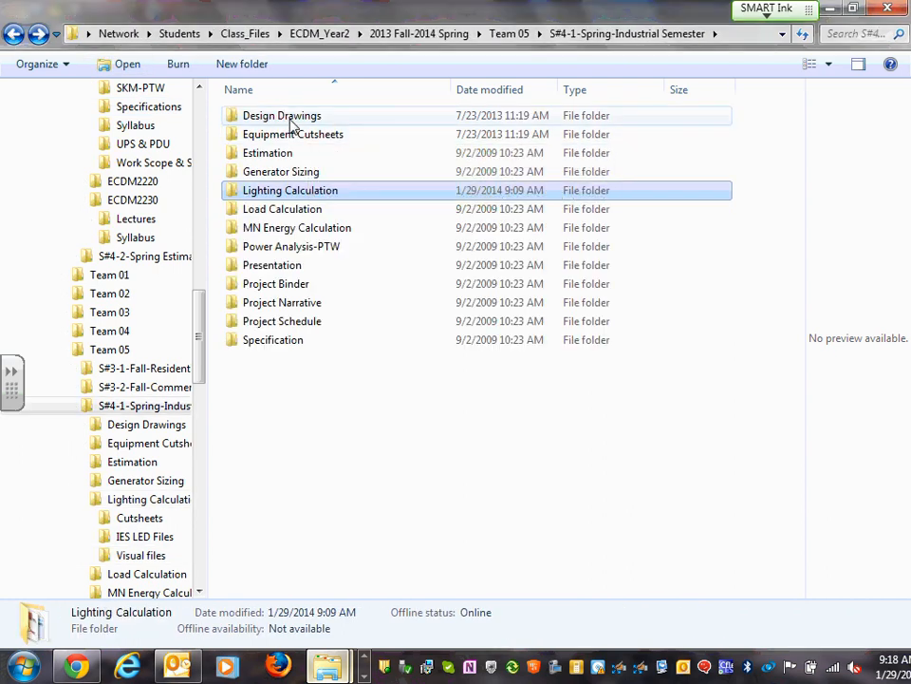
double_click(302, 306)
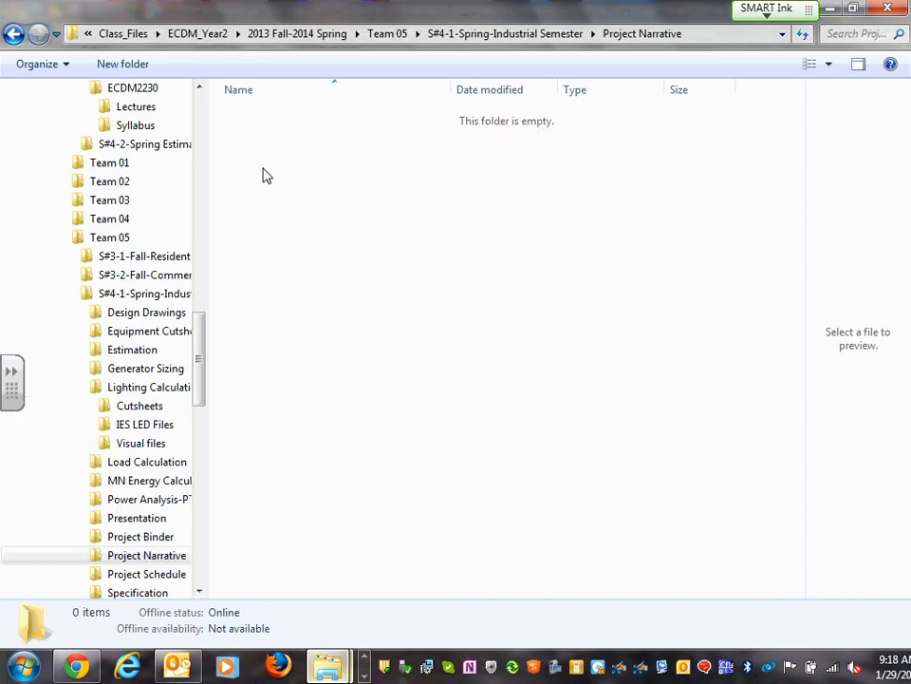
Go back to 2013 Fall-2014 Spring and open the Instructor's ECDM2210 folder under S#4-1-Spring-Industrial Semester.
click(12, 38)
click(12, 38)
click(12, 38)
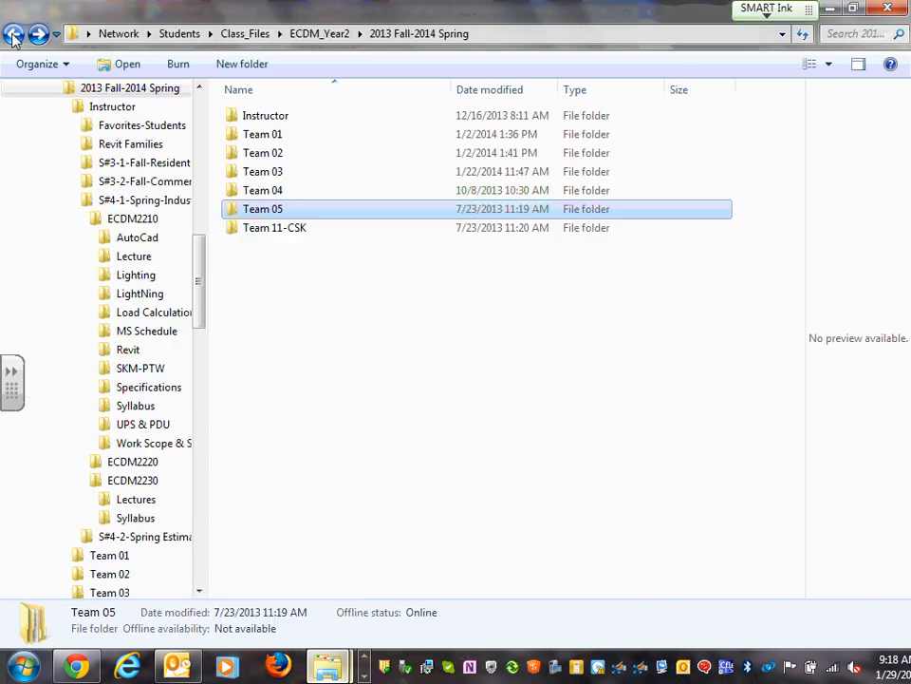
double_click(269, 115)
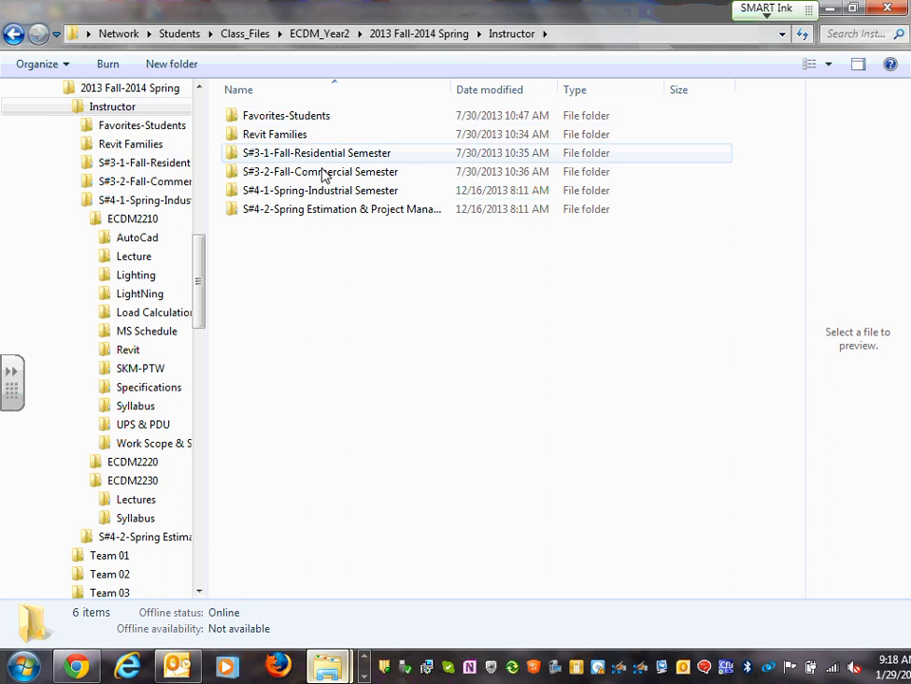
double_click(340, 193)
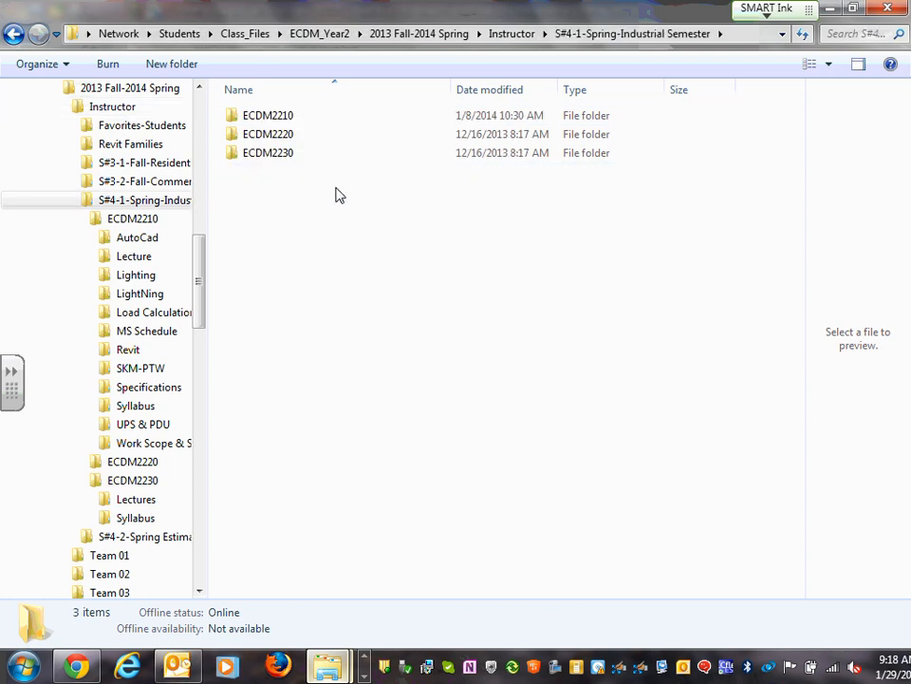
double_click(279, 119)
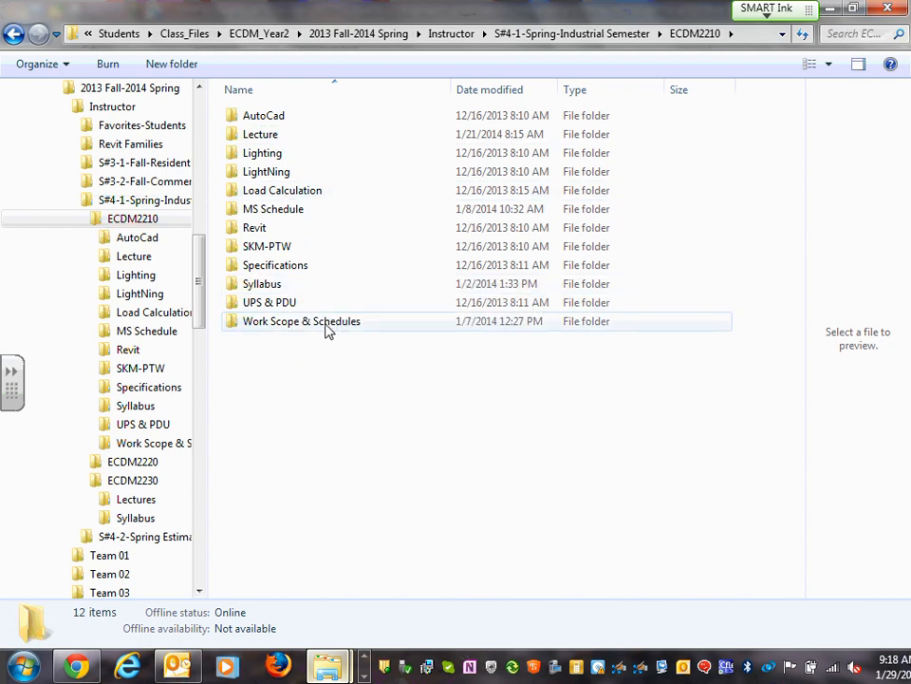
Open ECDM2210- Design Build Project Requirement from the Work Scope & Schedules folder, skim it, and return to the folder.
double_click(324, 323)
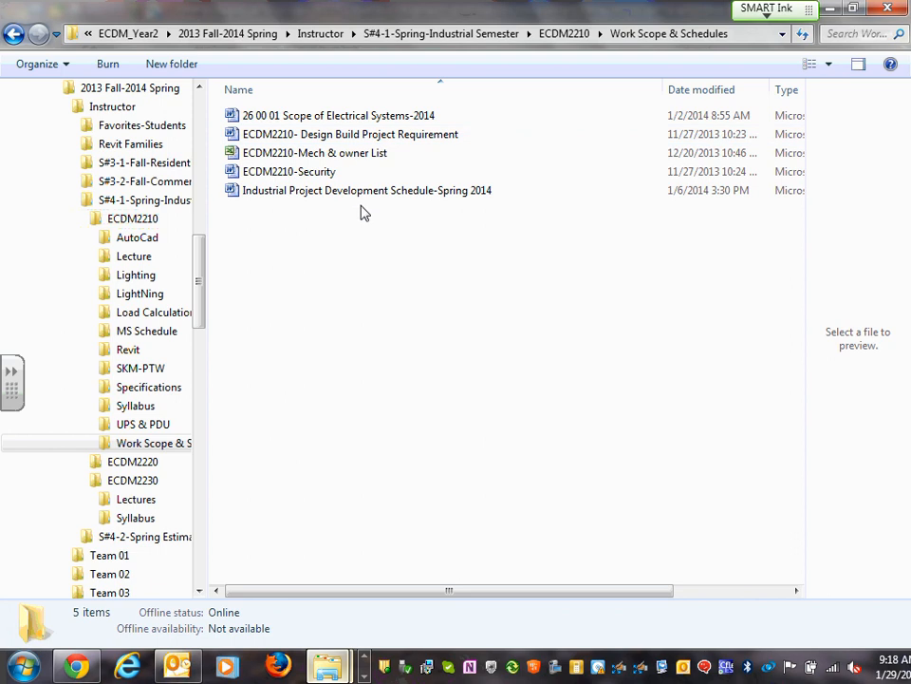
double_click(370, 139)
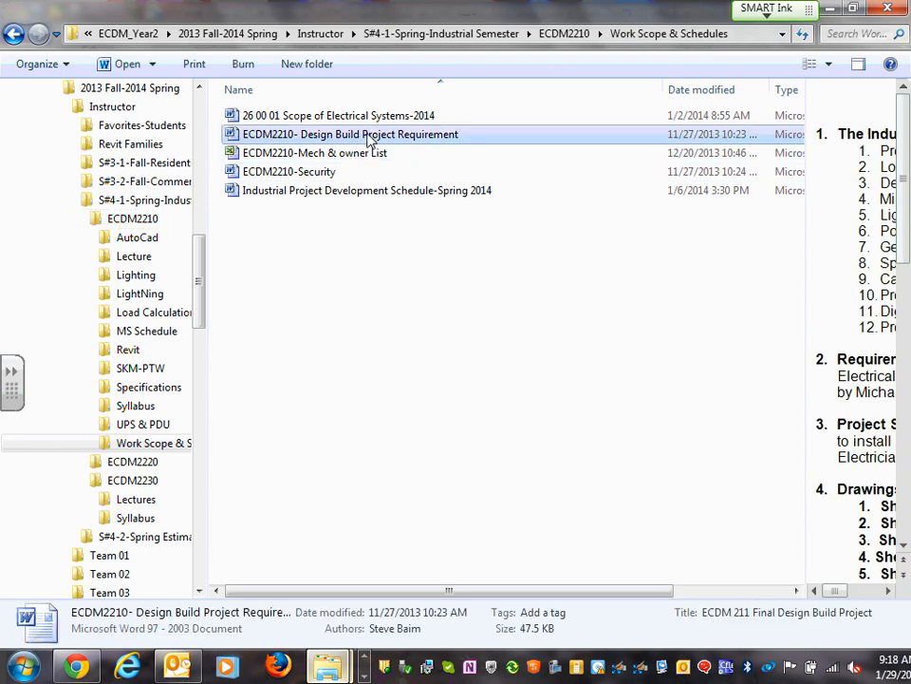
scroll(367, 295, down, 20)
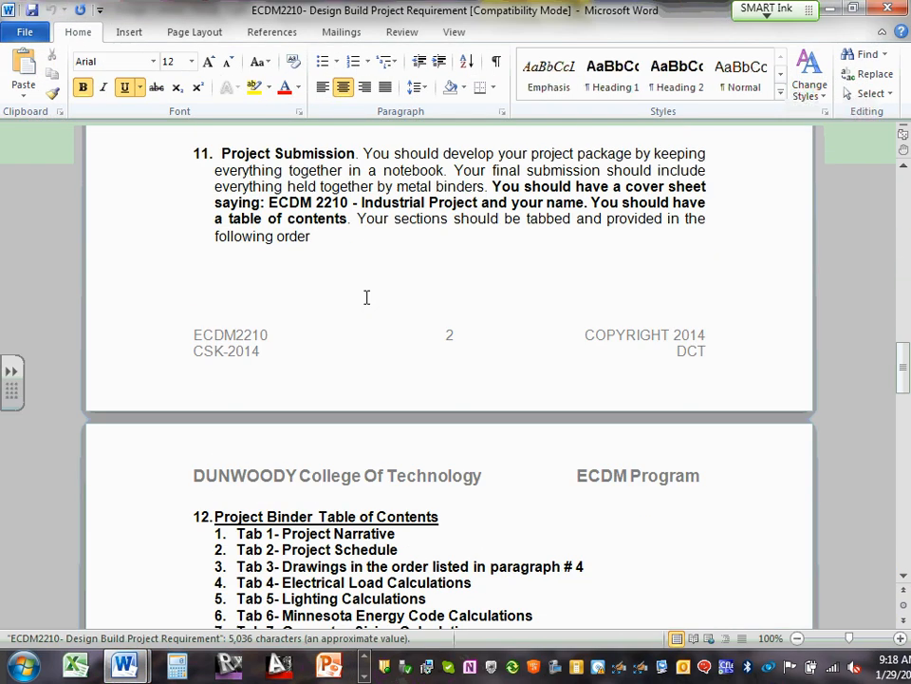
click(830, 10)
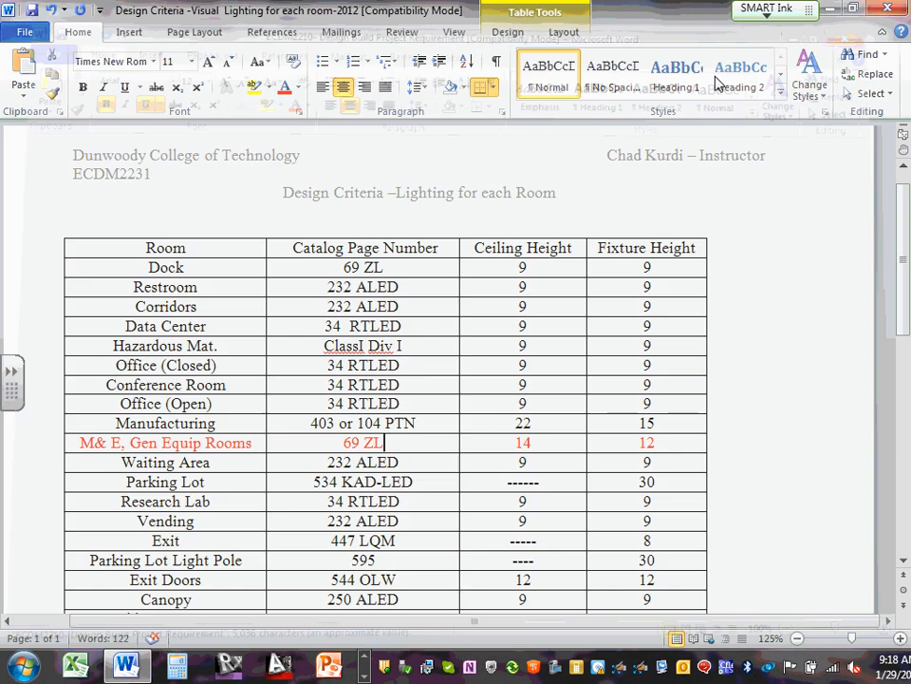
click(830, 9)
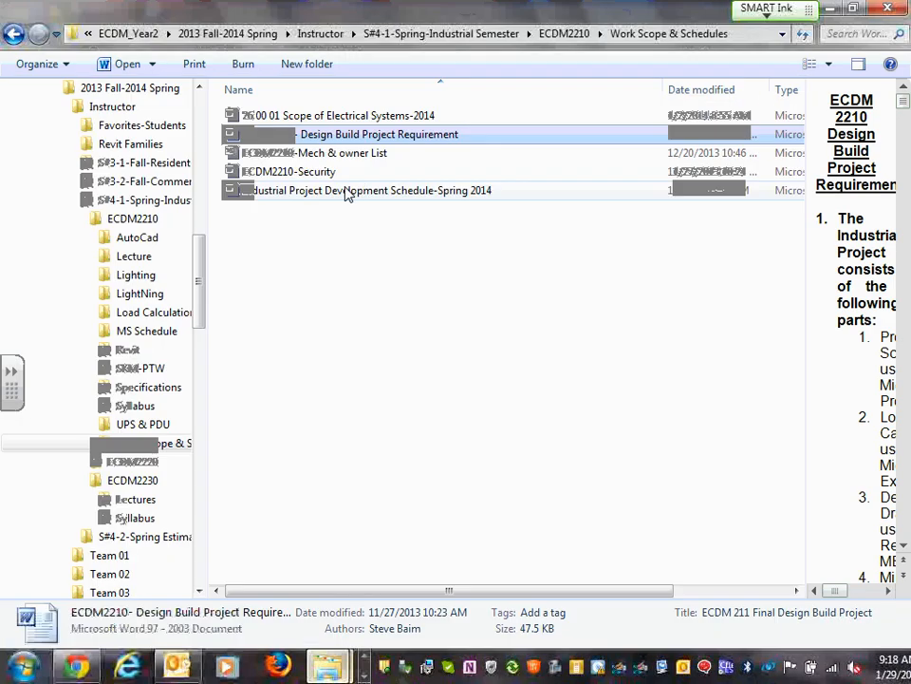
Open Industrial Project Development Schedule-Spring 2014 with editing enabled, look through the weekly schedule, and return to the folder.
double_click(348, 196)
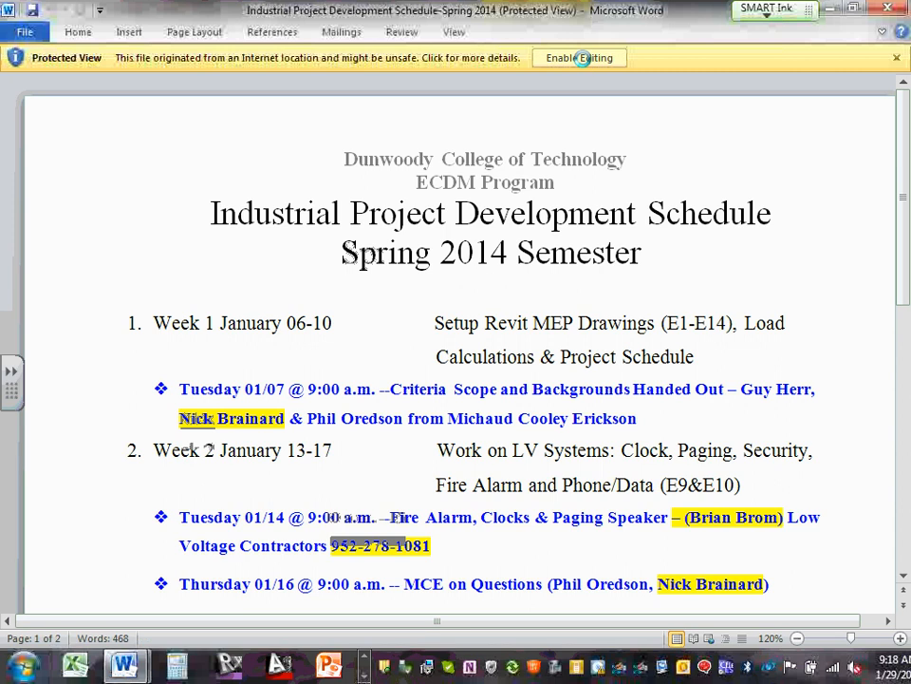
click(580, 57)
scroll(551, 266, down, 20)
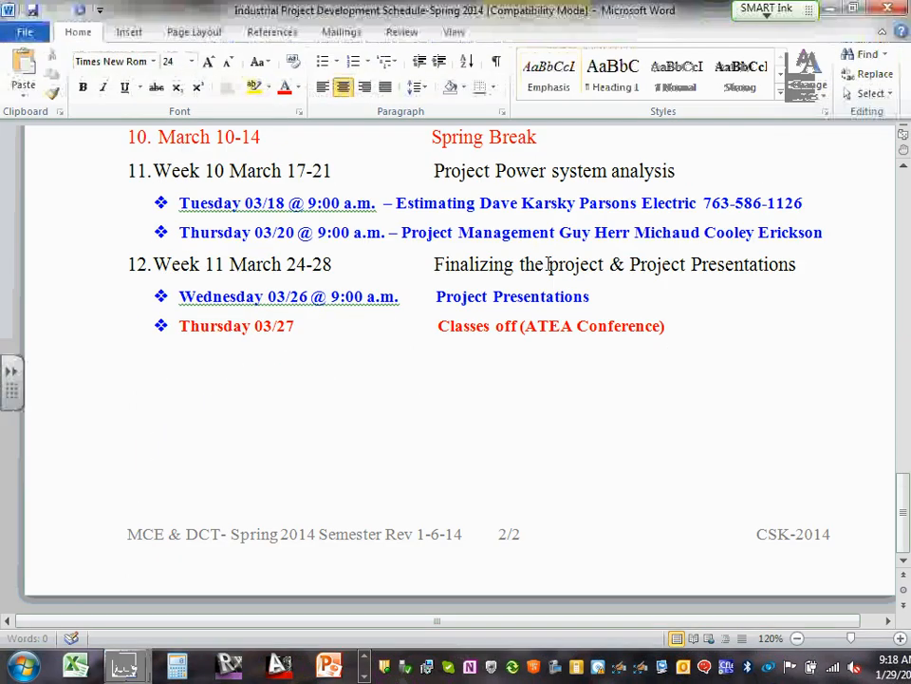
scroll(535, 347, up, 20)
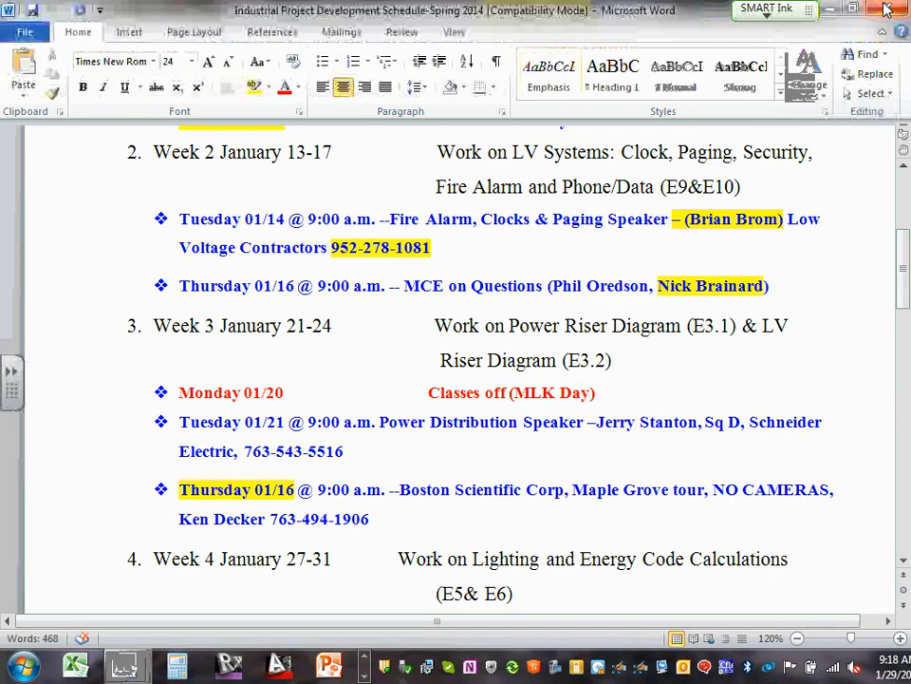
click(828, 9)
click(828, 9)
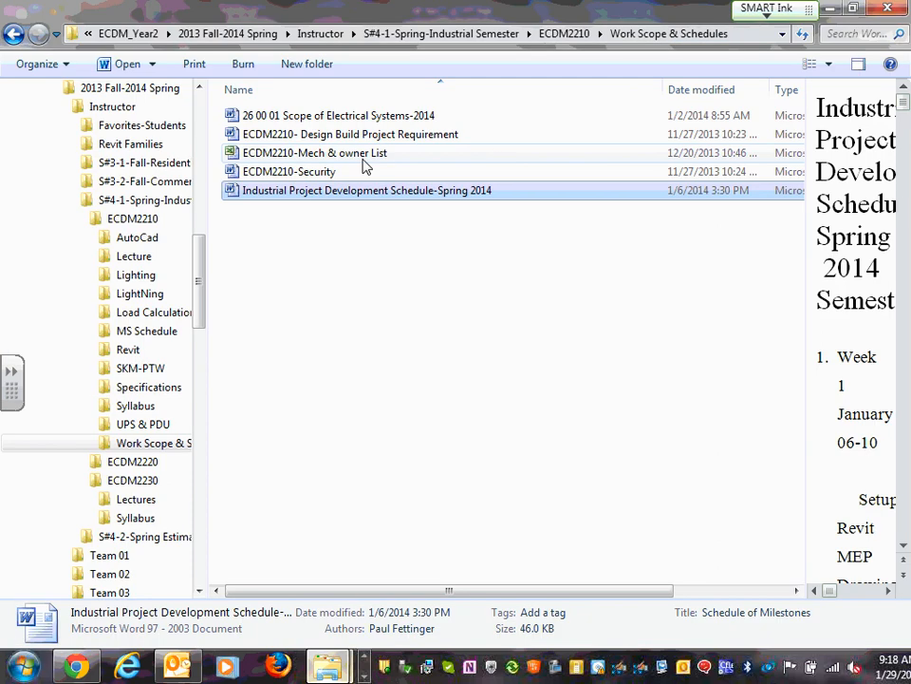
Open 26 00 01 Scope of Electrical Systems-2014 and find the section 1.10 Design Criteria - Lighting table.
double_click(364, 117)
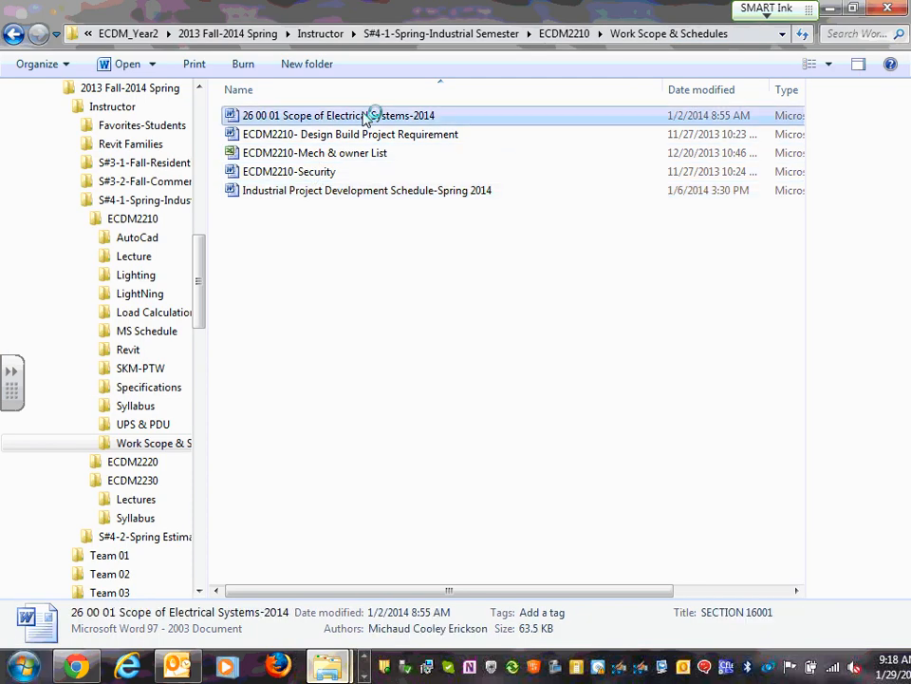
scroll(550, 375, down, 20)
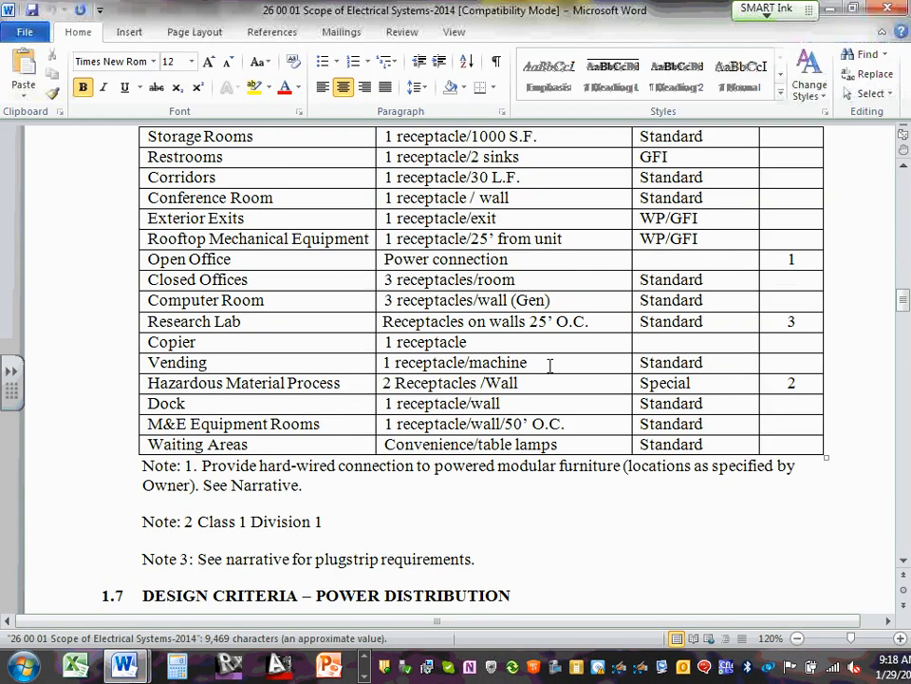
scroll(550, 364, up, 15)
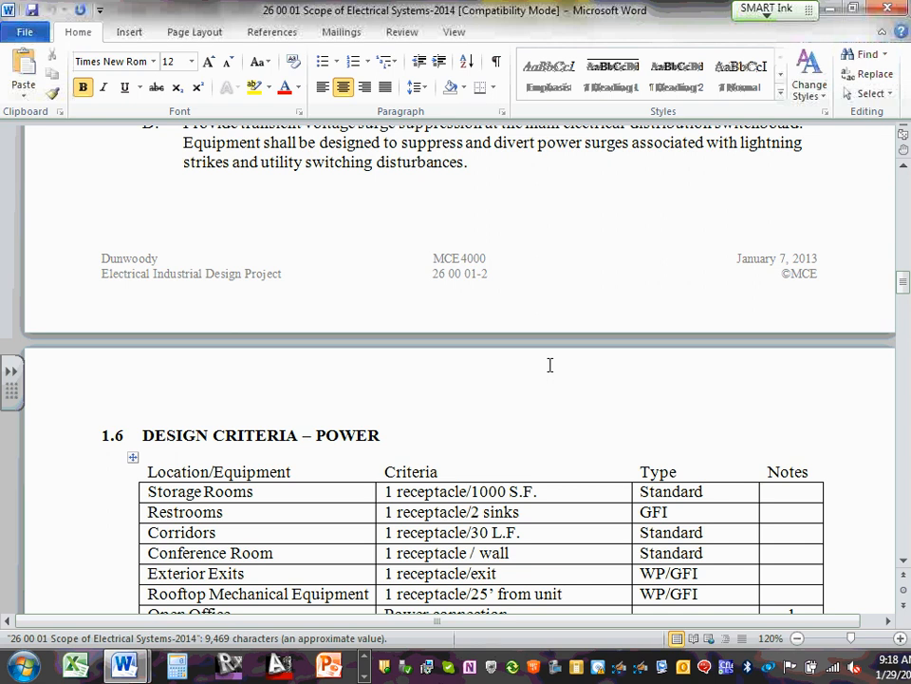
scroll(549, 364, down, 20)
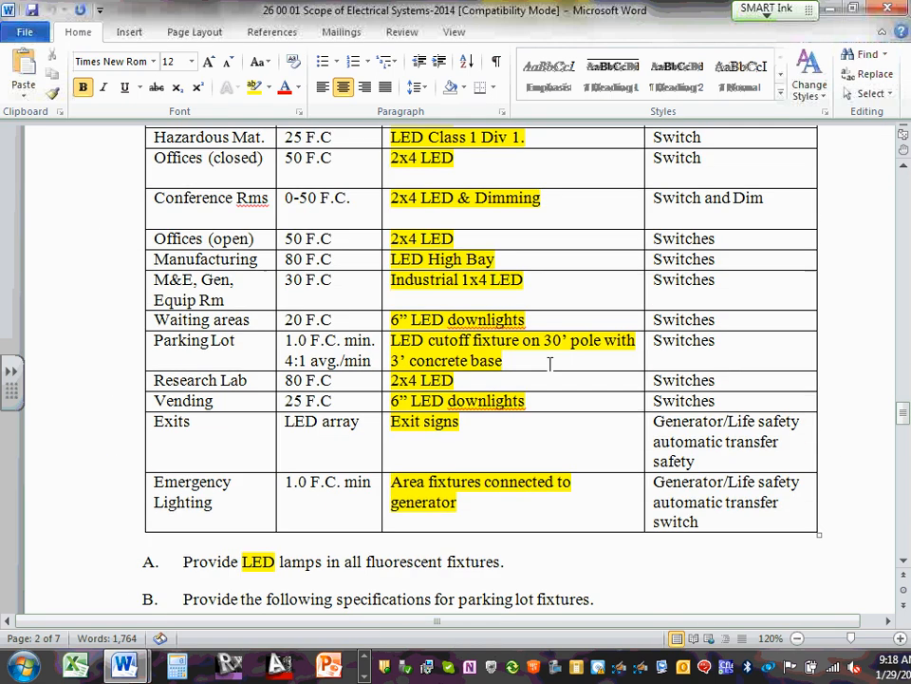
scroll(550, 364, up, 4)
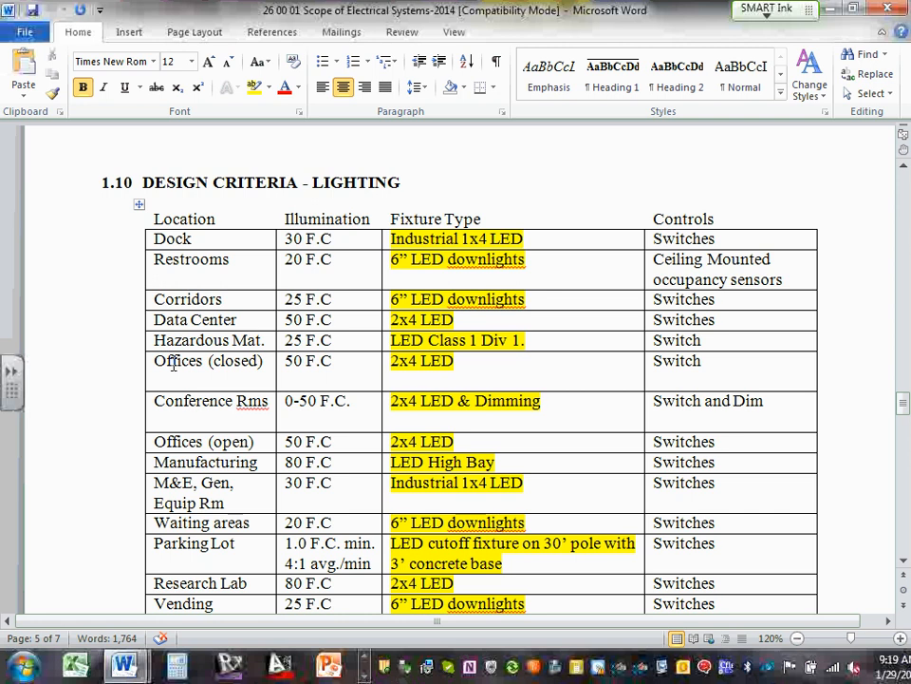
Select the illumination value in the M&E, Gen, Equip Rm row of the lighting criteria table, and return to Visual.
scroll(174, 364, down, 2)
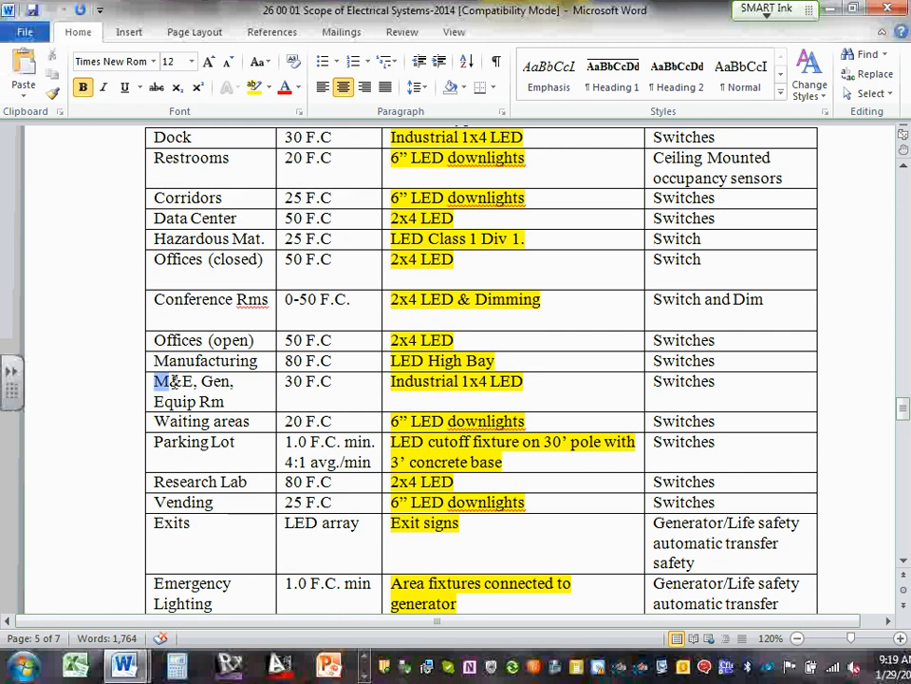
click(158, 381)
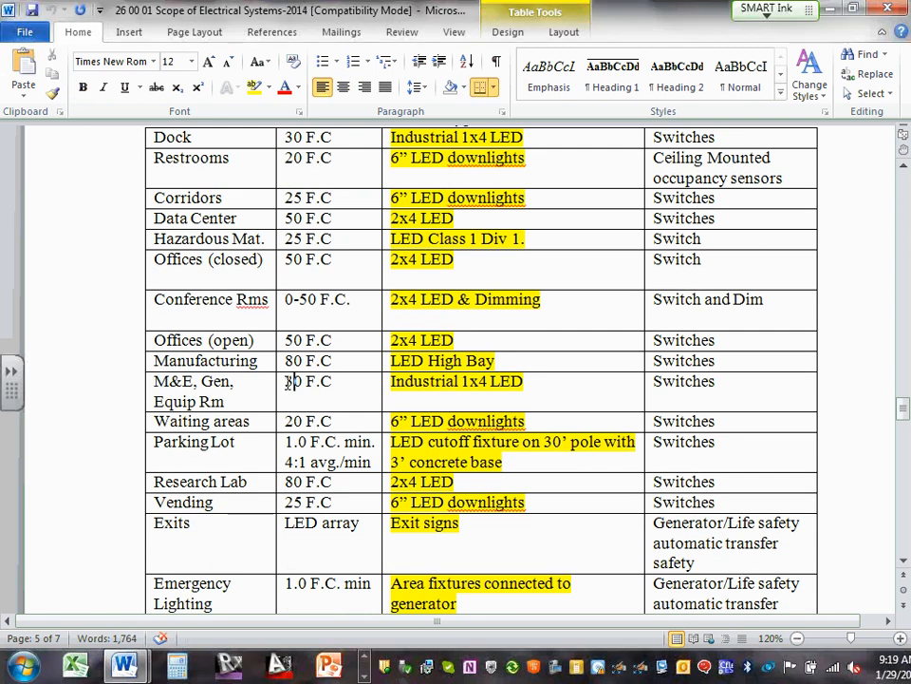
drag(292, 380, 349, 378)
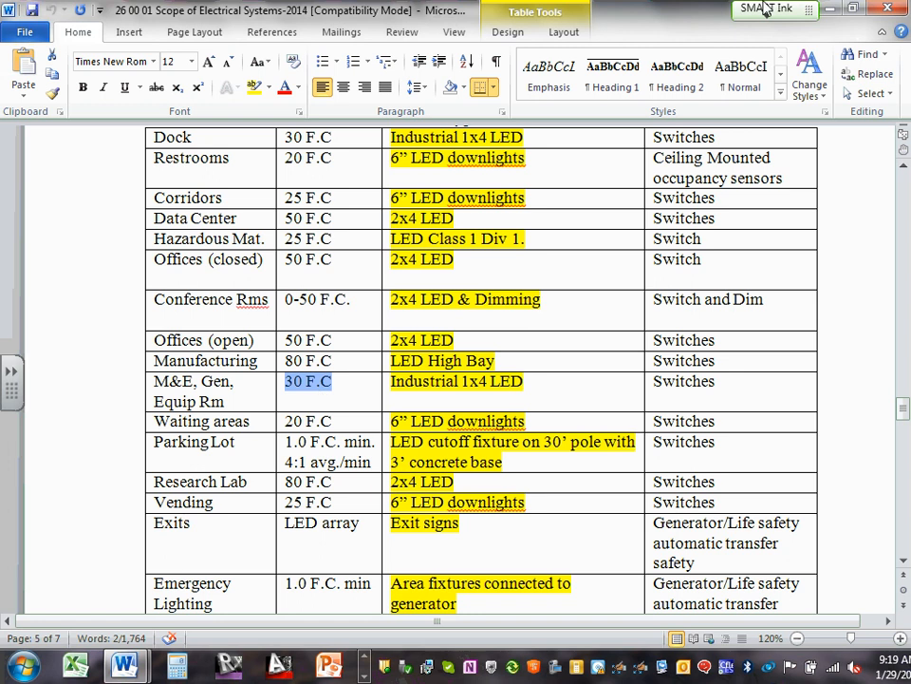
click(829, 9)
click(829, 10)
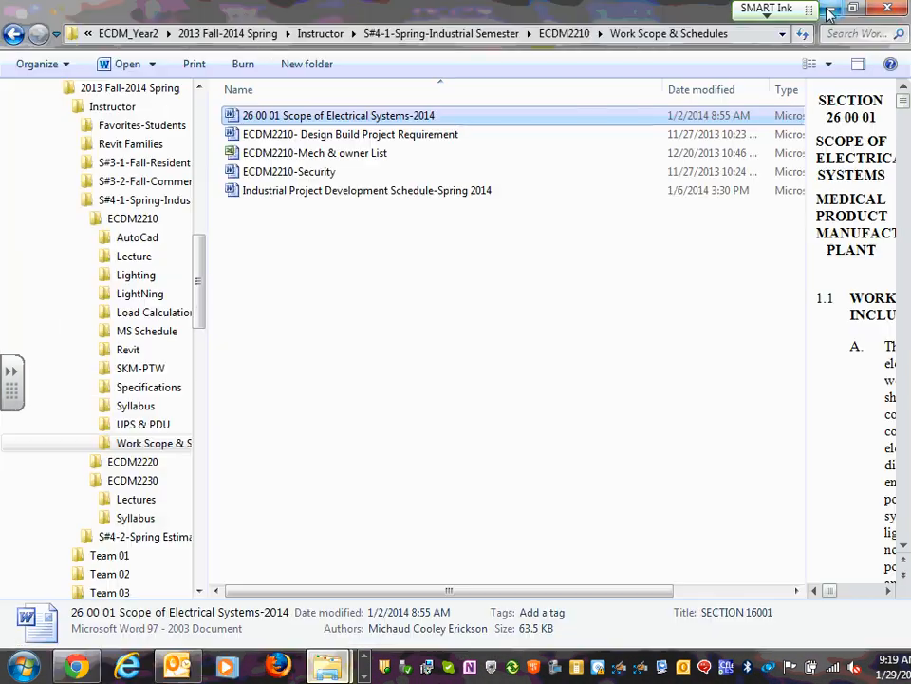
click(830, 11)
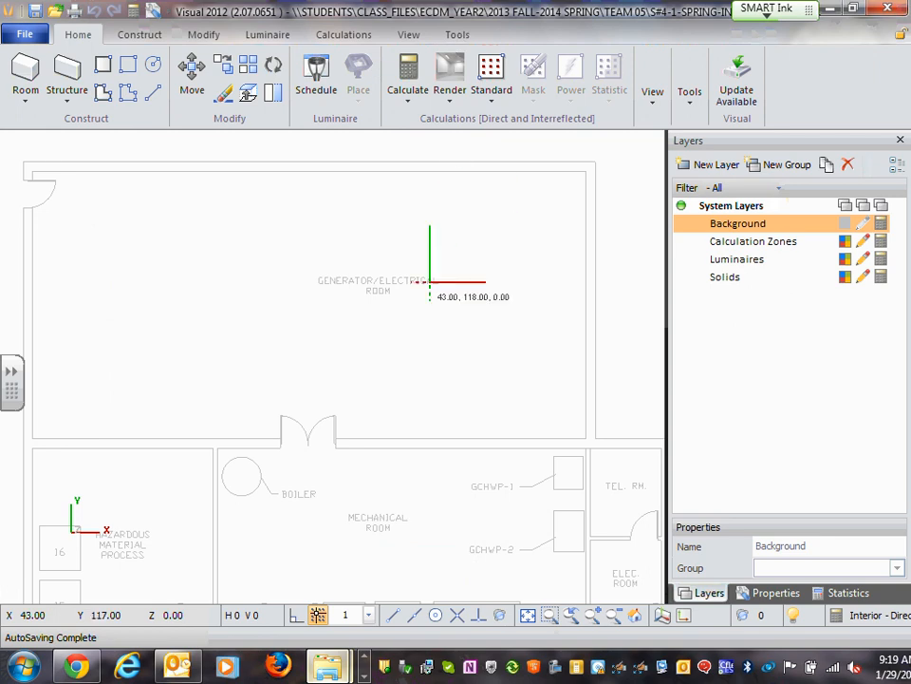
With the Generator/Electrical Room in view, open the Interior Design Tool, review its room dimension and illuminance inputs, and close it.
scroll(427, 329, down, 2)
scroll(393, 254, down, 3)
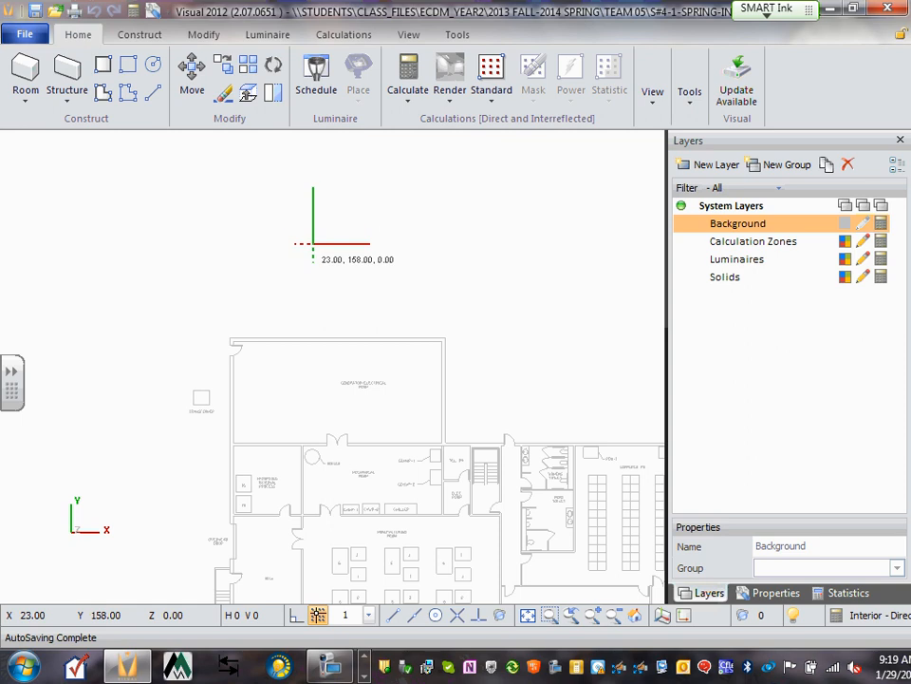
scroll(317, 314, up, 2)
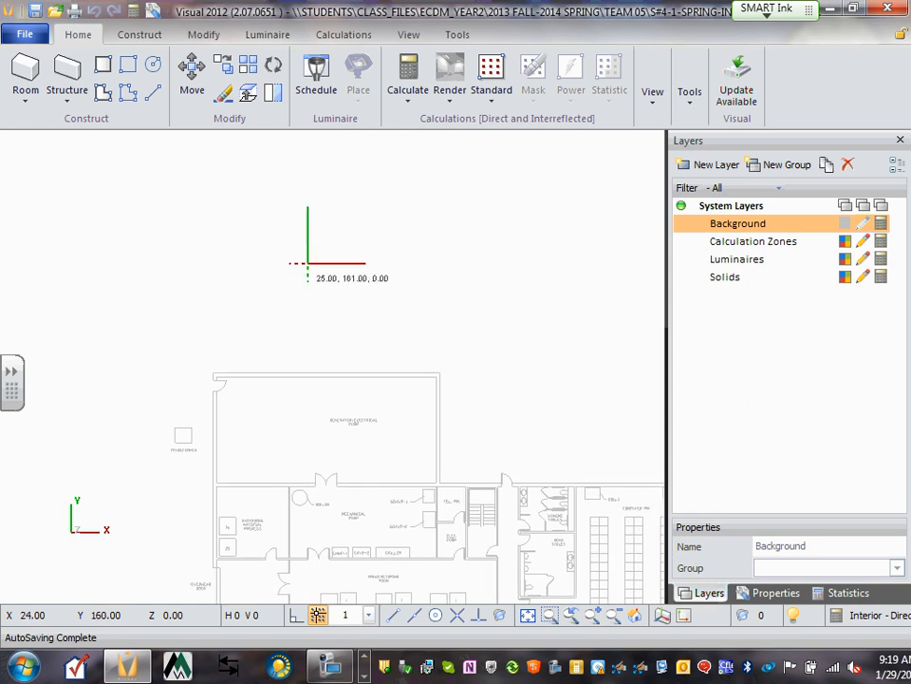
middle_drag(358, 383, 356, 271)
scroll(356, 273, up, 3)
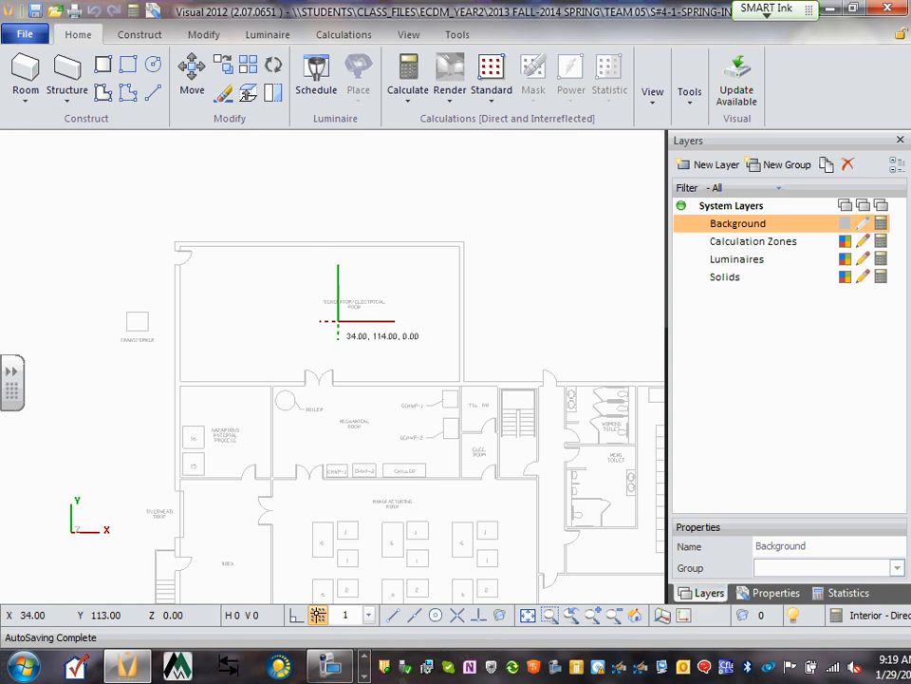
scroll(344, 314, up, 1)
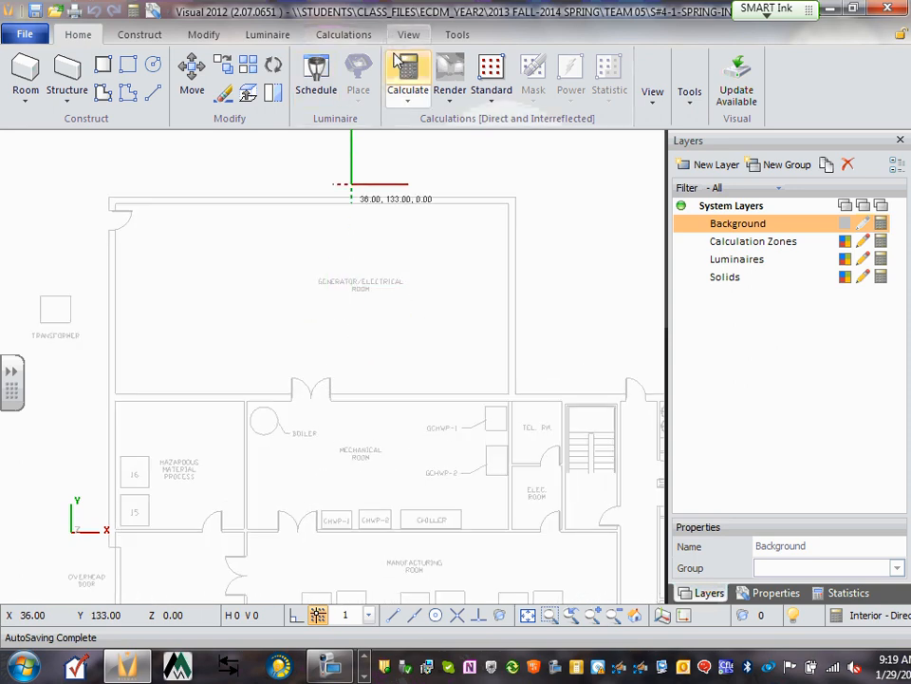
click(458, 36)
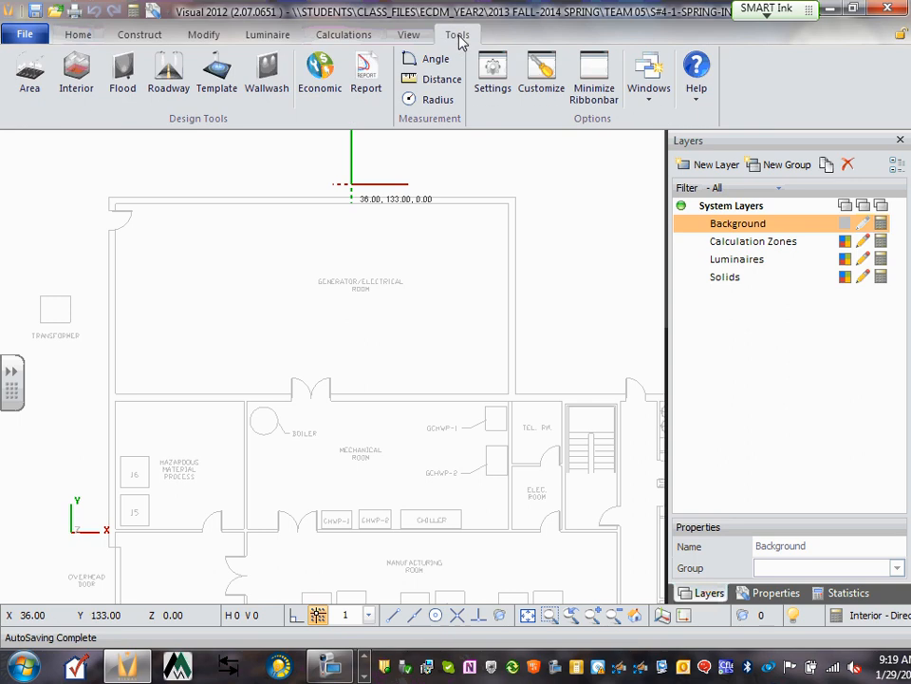
click(80, 81)
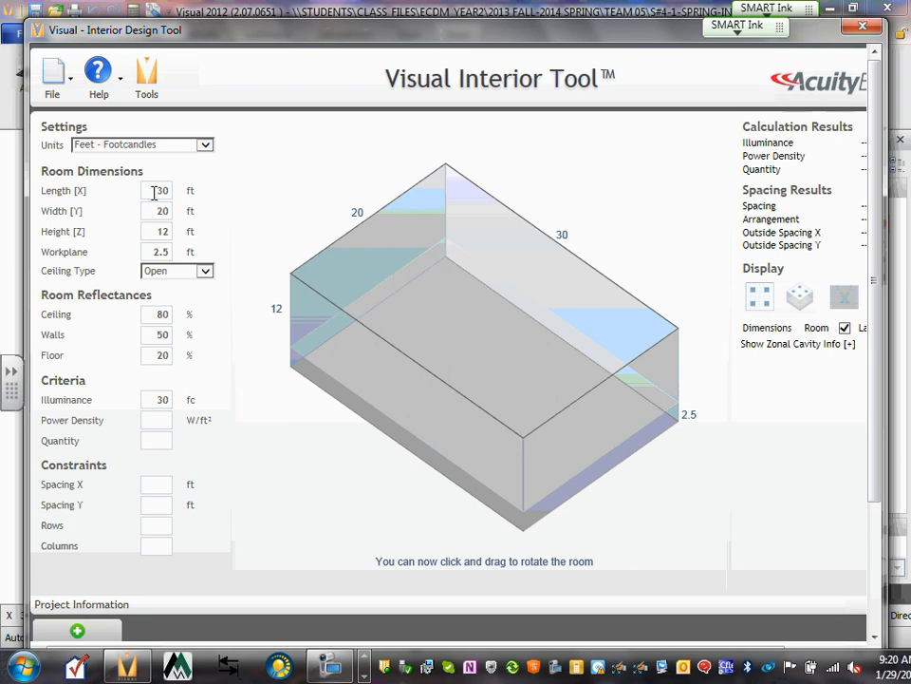
click(865, 31)
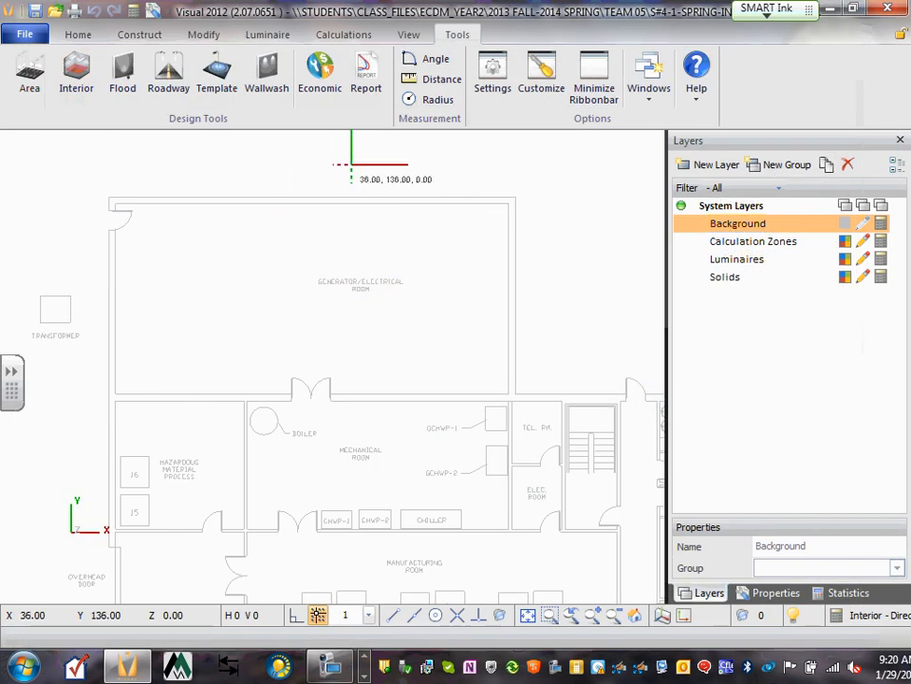
Start a distance measurement on the plan, with the snap increment set to 0.1 and orthogonal mode turned on.
click(440, 82)
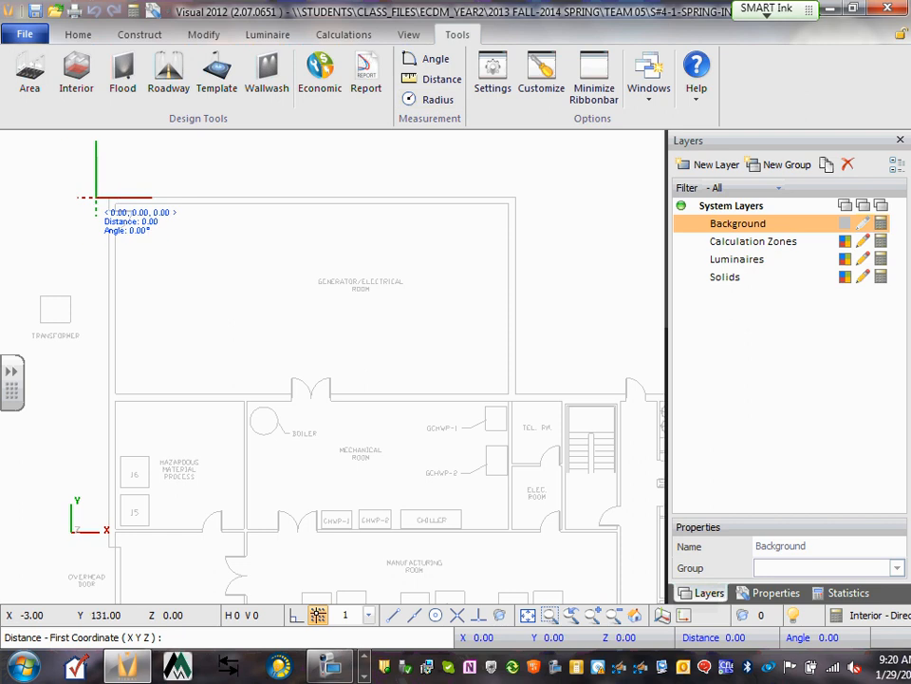
scroll(92, 188, up, 1)
scroll(95, 188, down, 1)
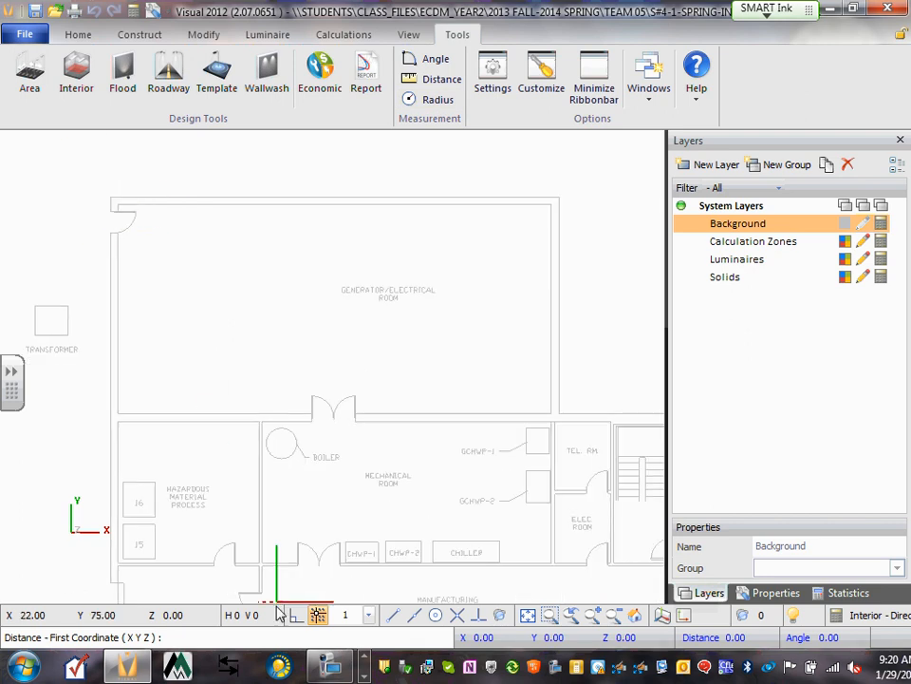
click(369, 615)
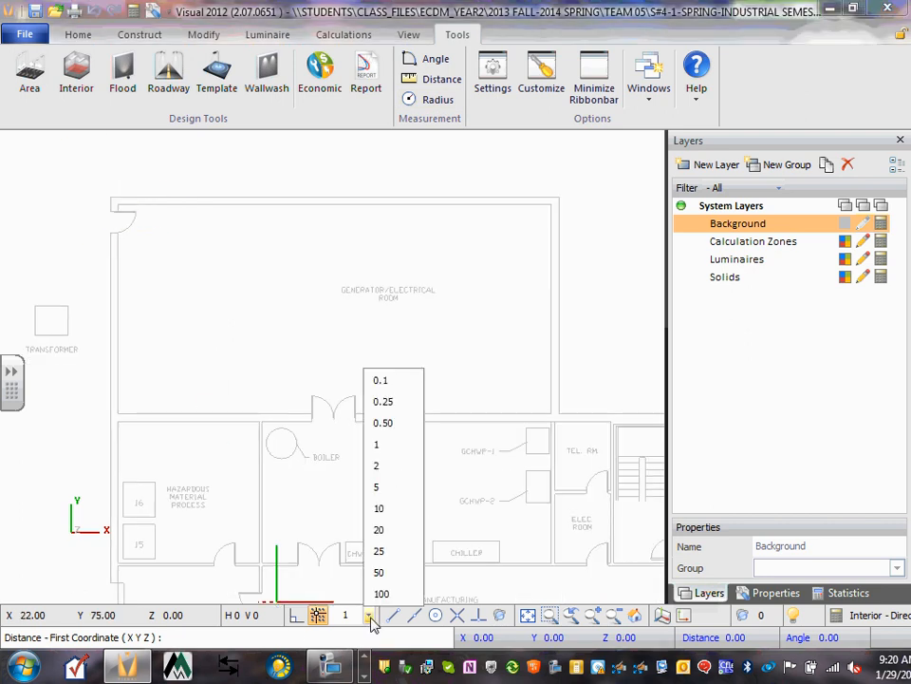
click(387, 382)
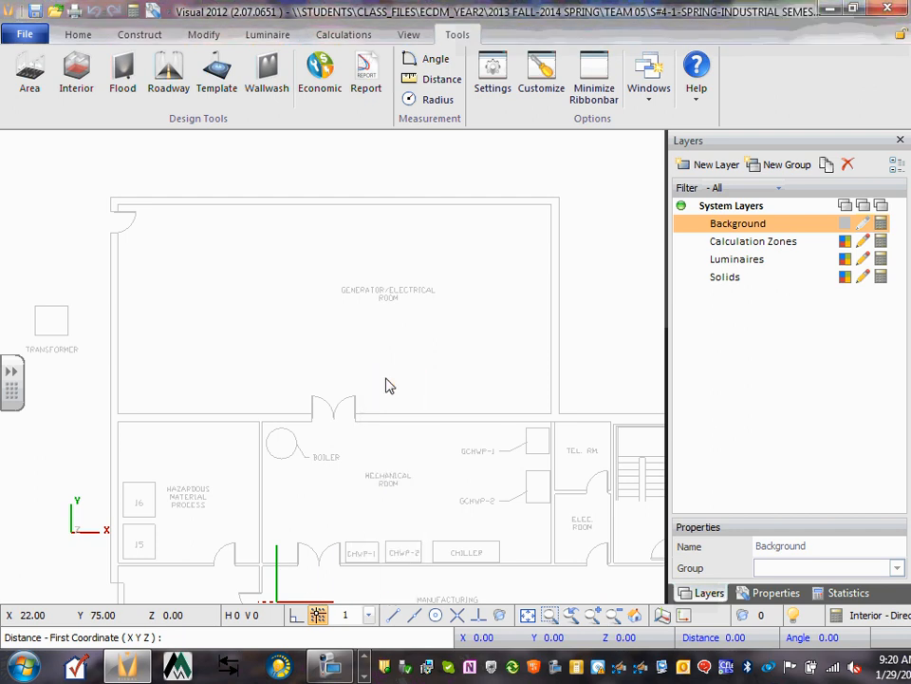
click(298, 616)
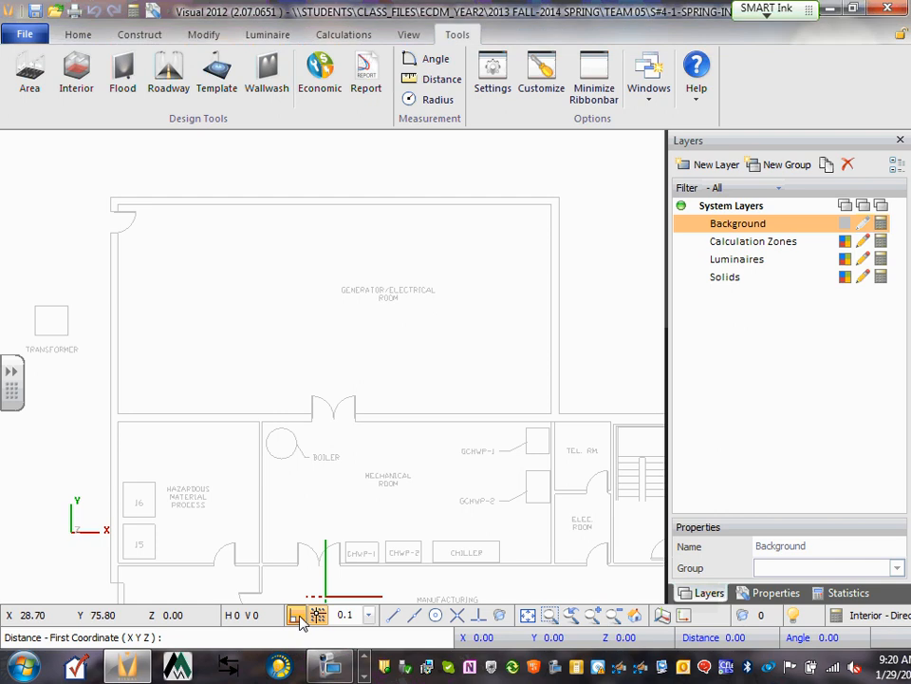
click(370, 615)
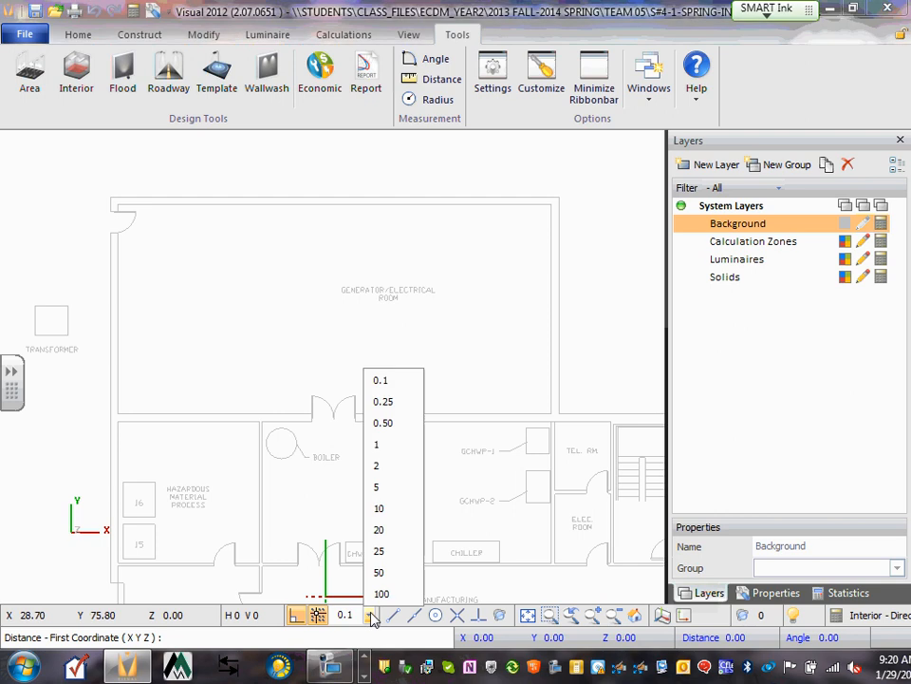
click(386, 381)
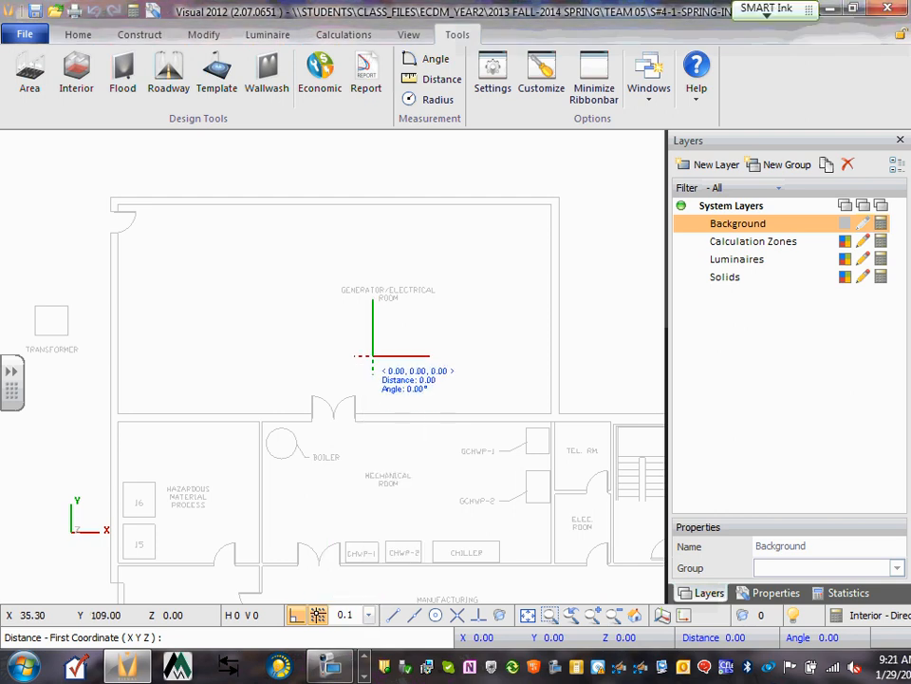
Try to measure a horizontal distance from the Generator/Electrical Room's upper-left corner.
click(122, 207)
scroll(109, 201, up, 4)
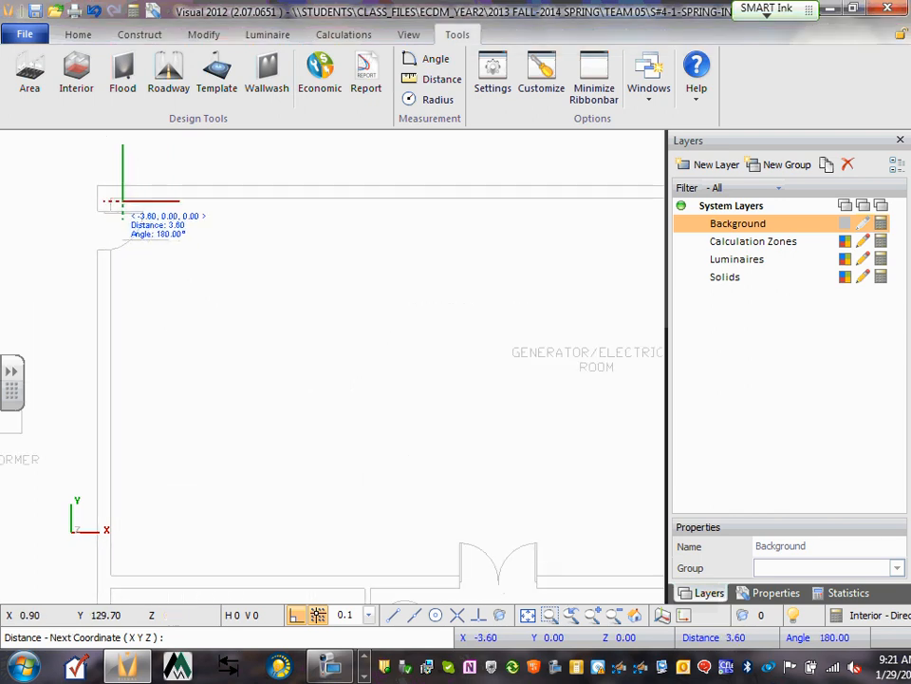
click(99, 199)
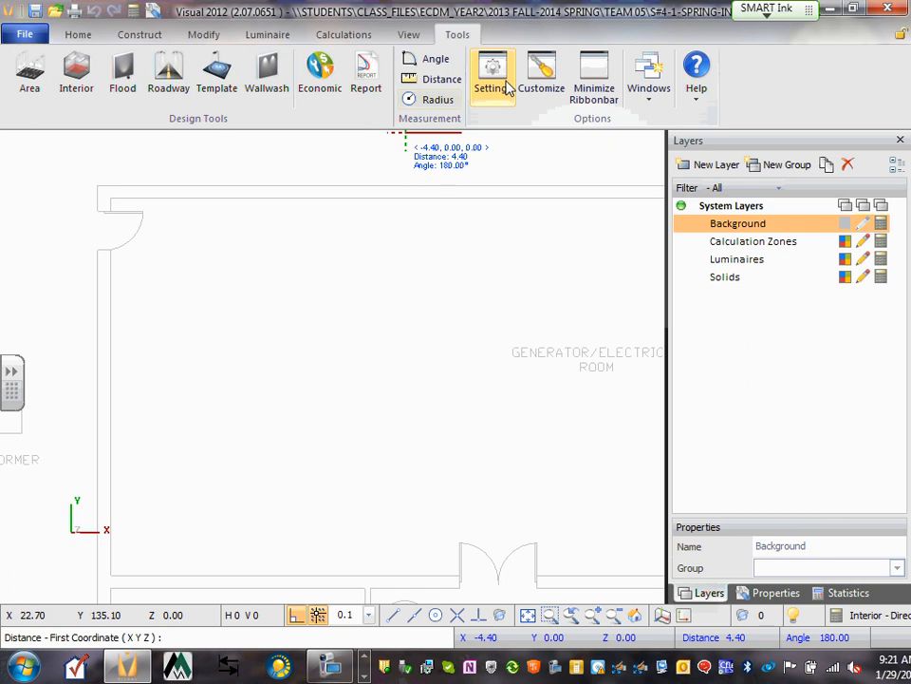
Measure the Generator/Electrical Room's length along its upper wall, from the inside upper-left corner to the inside upper-right corner.
click(427, 83)
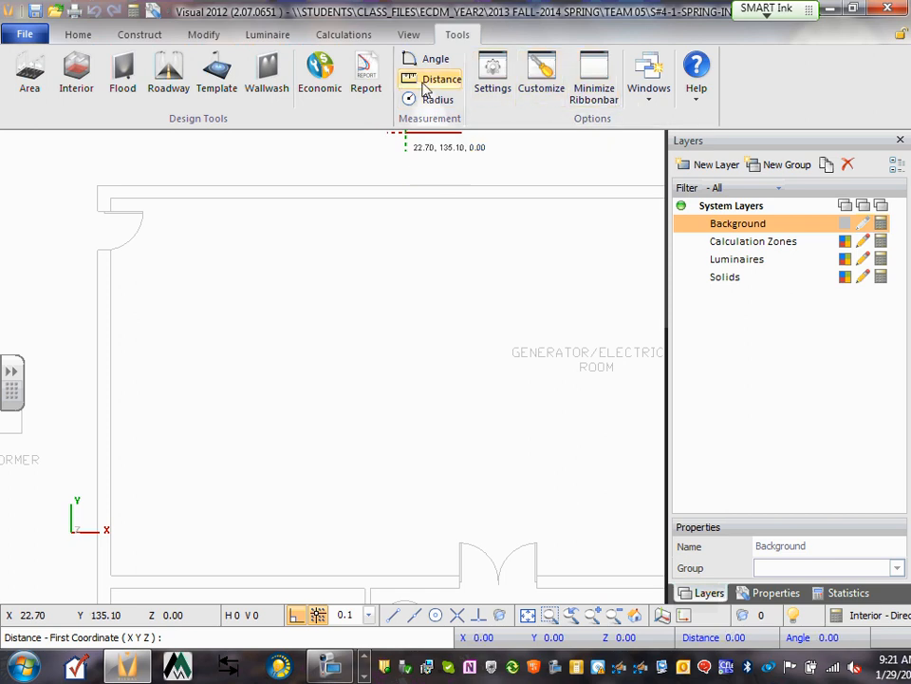
click(110, 198)
scroll(275, 200, down, 3)
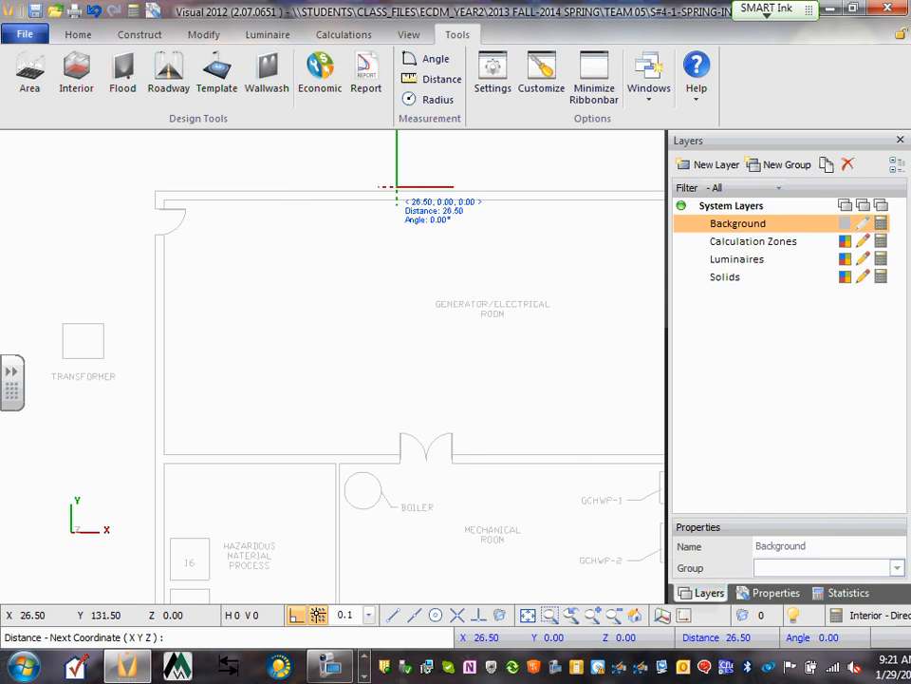
middle_drag(437, 196, 427, 202)
middle_drag(527, 209, 377, 223)
scroll(377, 223, up, 1)
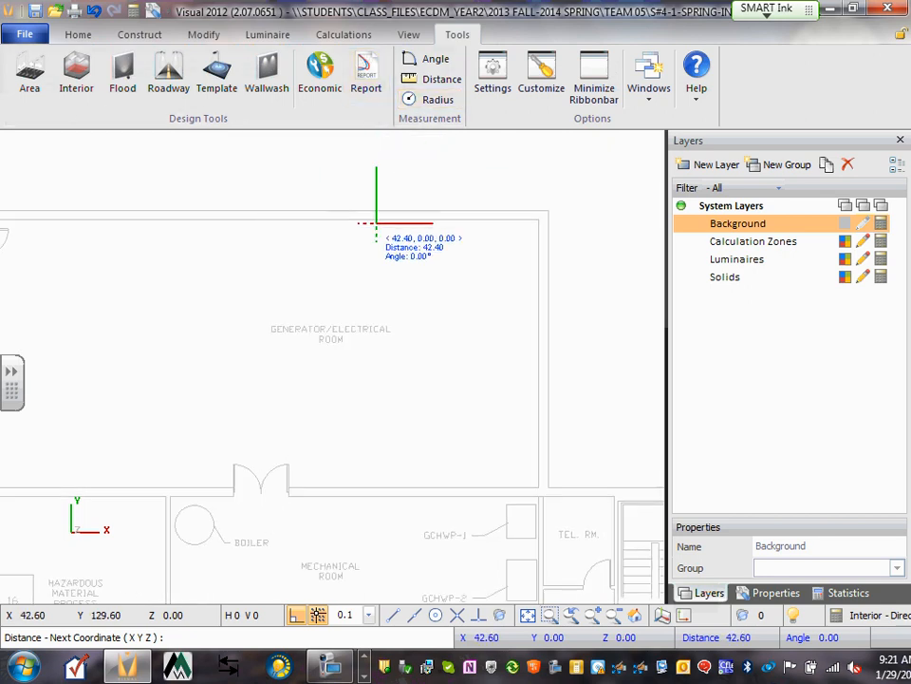
scroll(377, 223, down, 1)
click(527, 217)
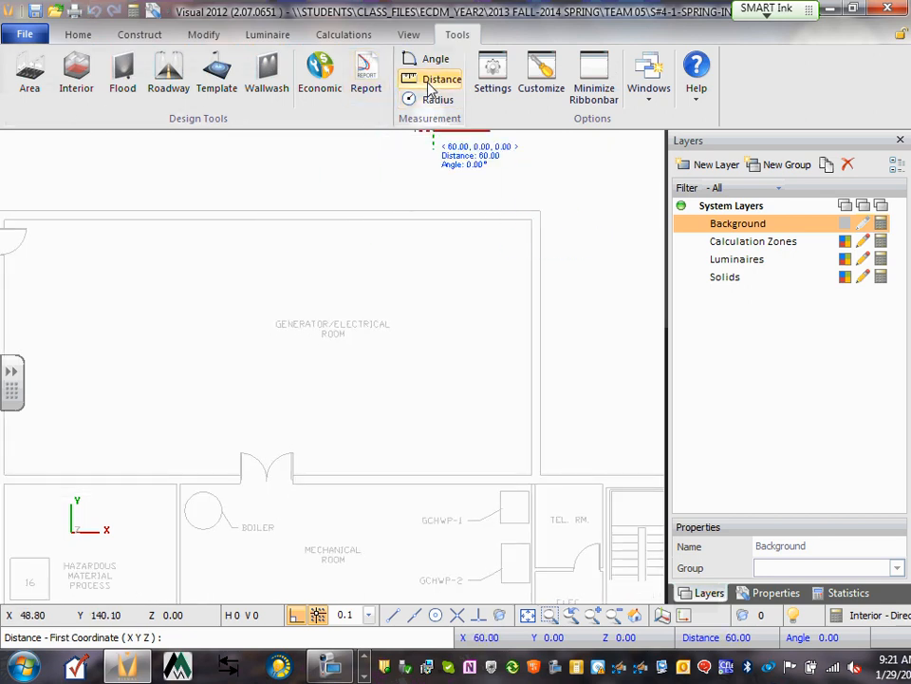
Recheck the Generator/Electrical Room's length by measuring from its inside upper-right corner back to the left wall.
scroll(525, 229, down, 1)
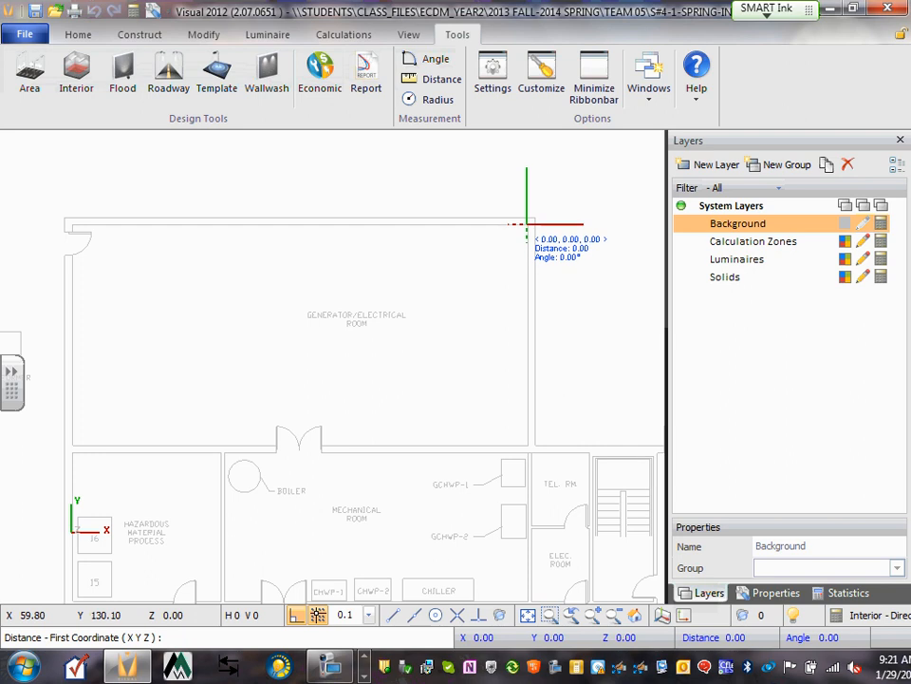
click(527, 224)
scroll(138, 225, up, 1)
scroll(21, 225, up, 1)
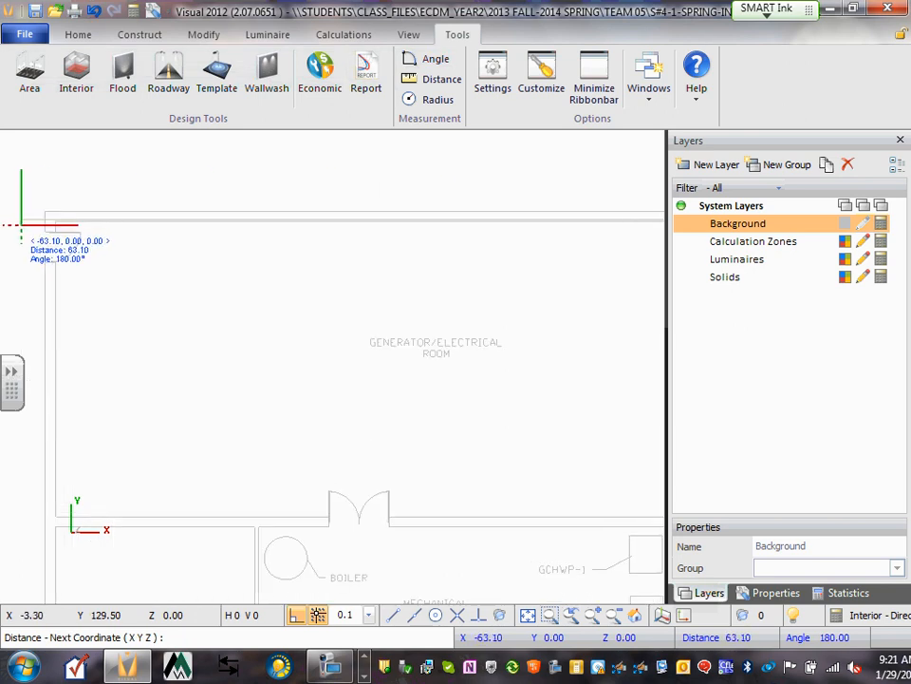
scroll(58, 230, up, 1)
scroll(59, 230, up, 1)
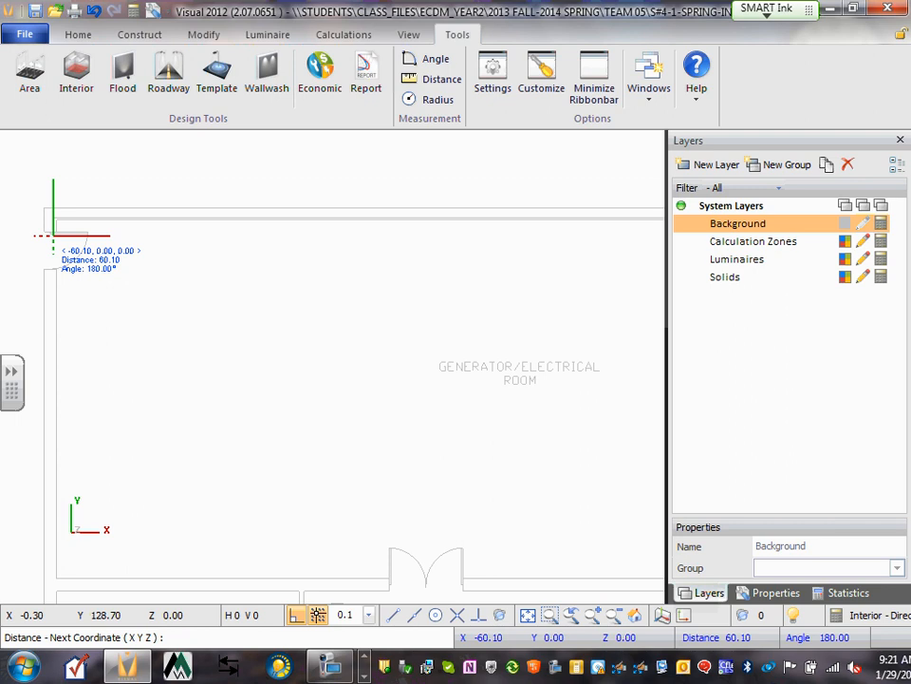
Measure the Generator/Electrical Room's width from the inside upper-right corner straight down to the lower wall, and end the measurement.
scroll(57, 216, down, 2)
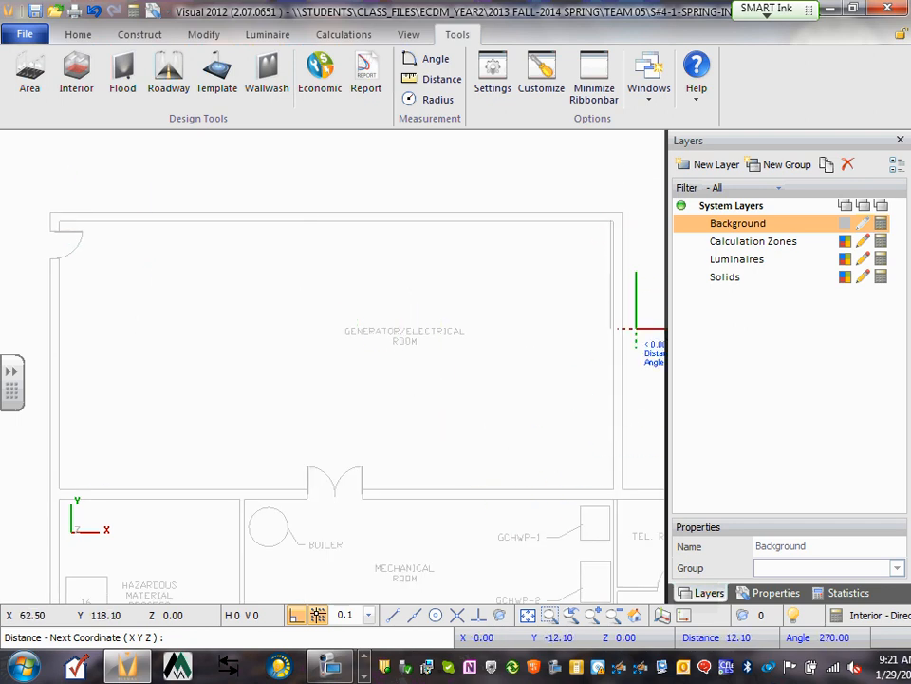
scroll(578, 452, up, 2)
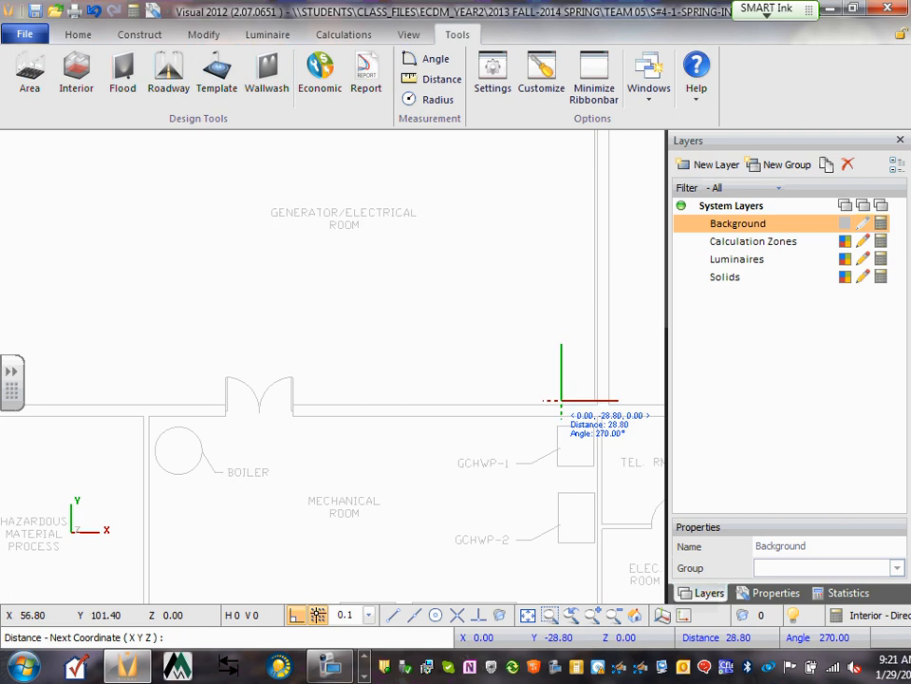
scroll(561, 401, down, 1)
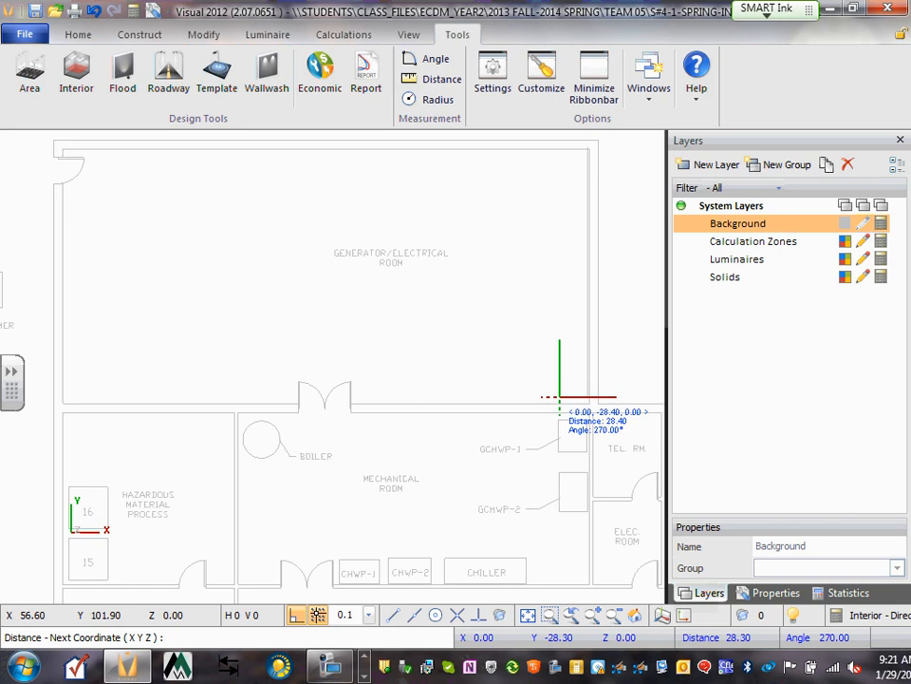
key(Escape)
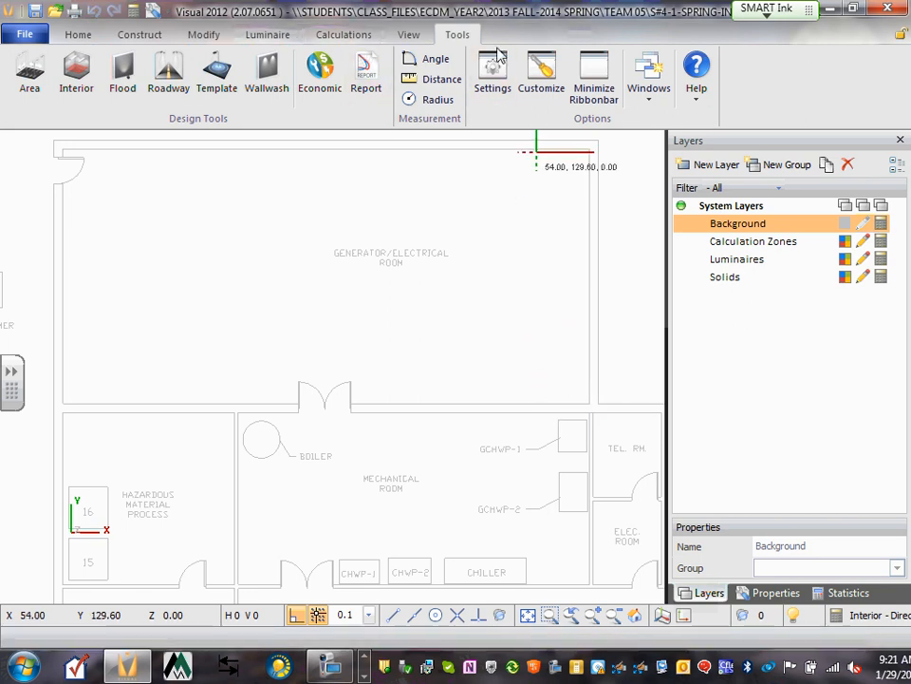
In the Interior Design Tool, set the room dimensions to 60 ft length, 29 ft width and 14 ft height.
click(80, 79)
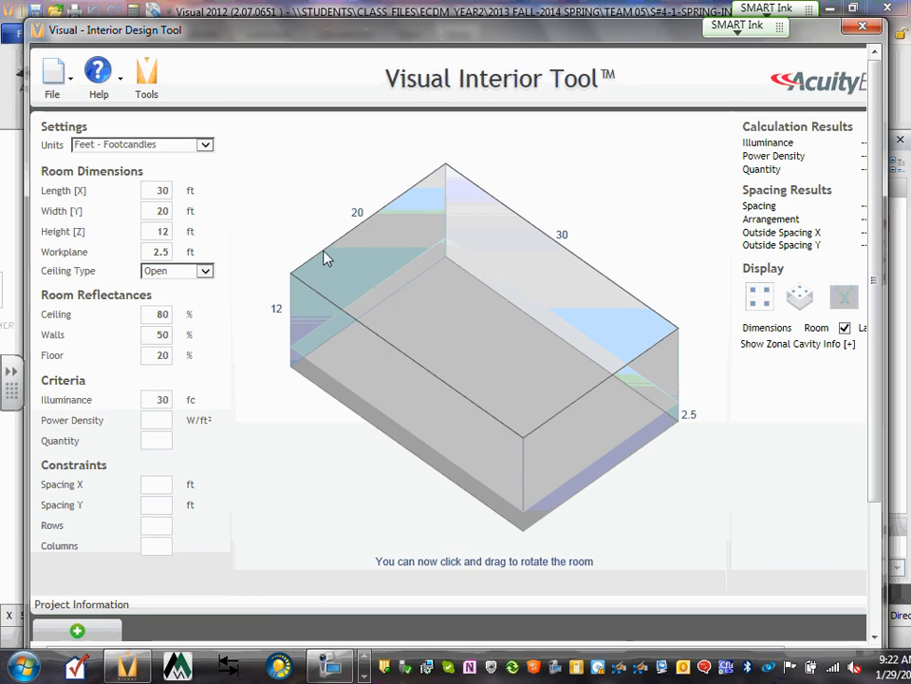
double_click(161, 191)
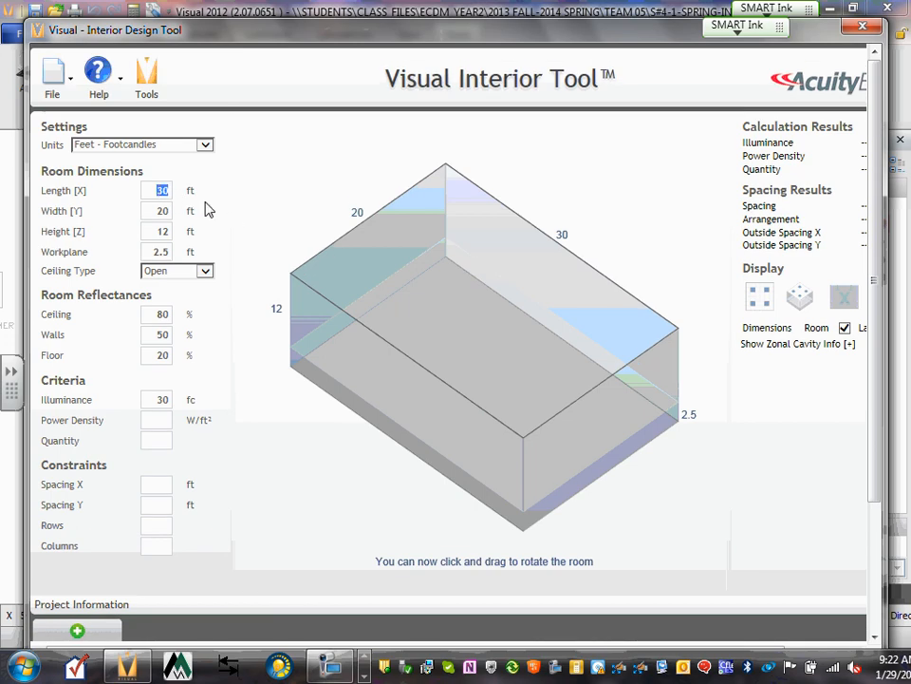
text(60)
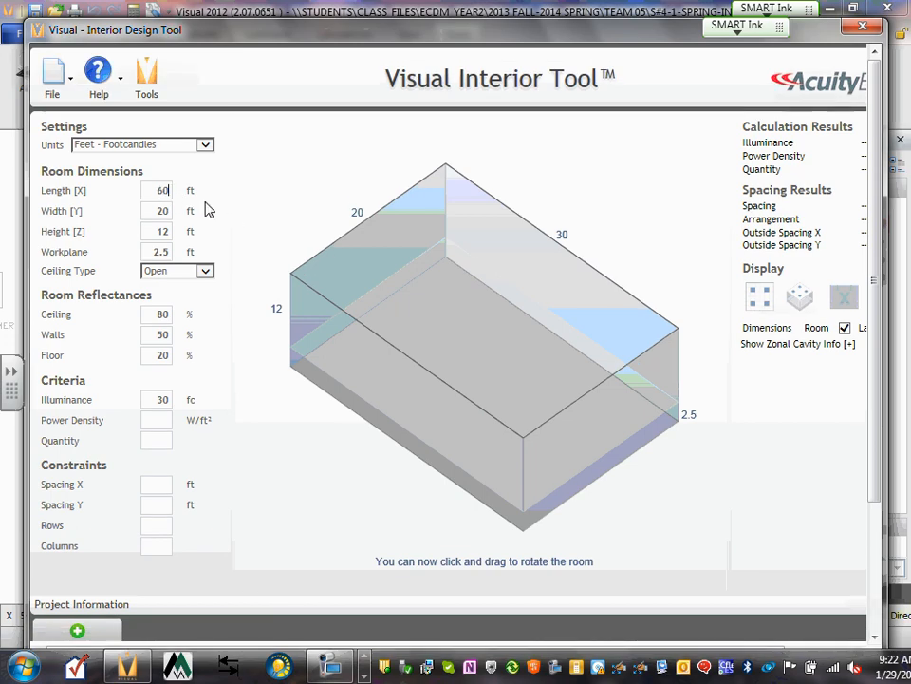
double_click(161, 210)
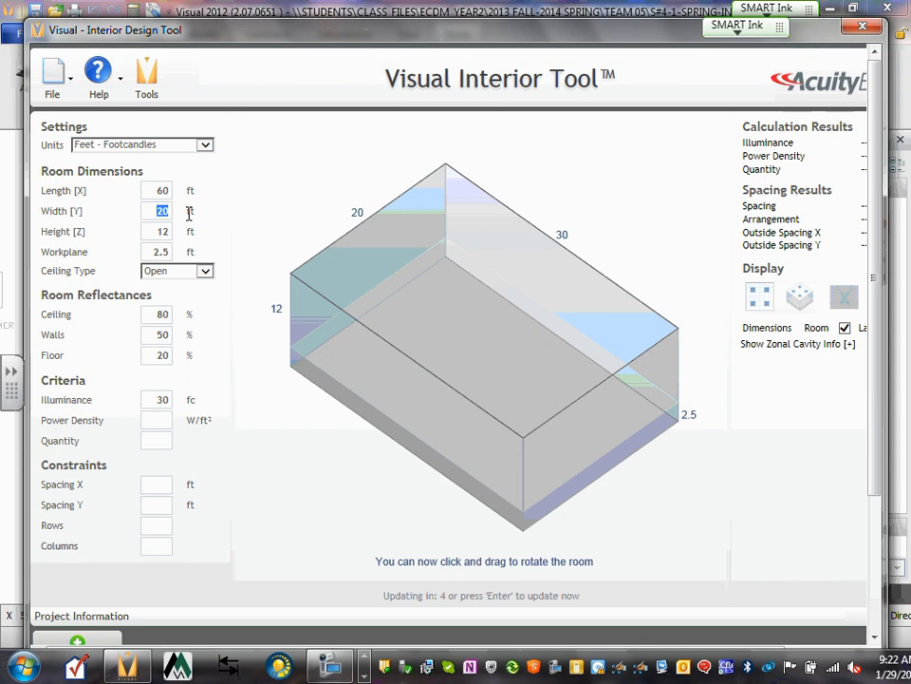
text(29)
double_click(163, 231)
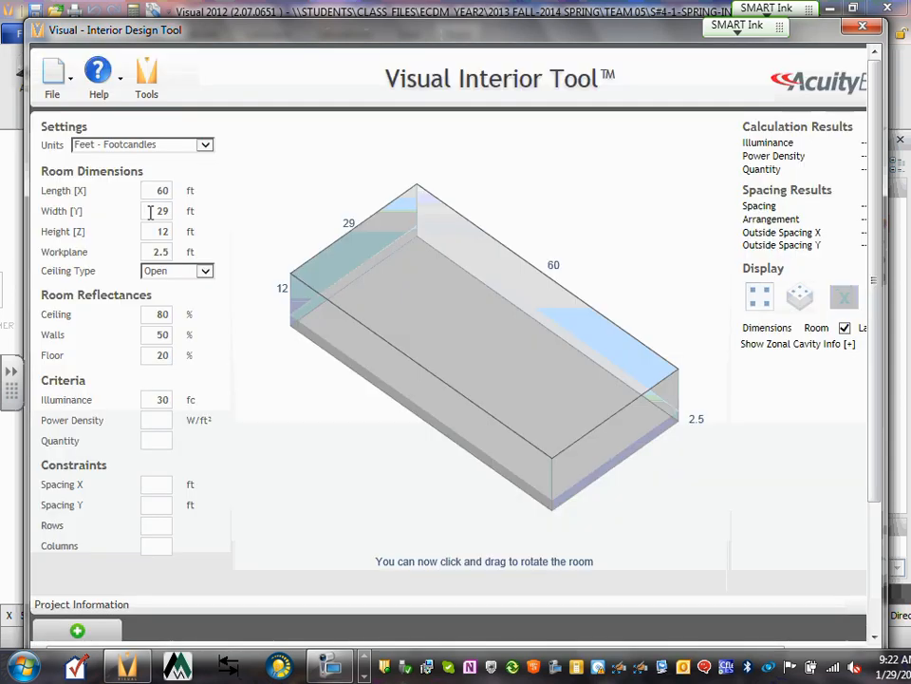
click(159, 233)
text(14)
Review the room's workplane, ceiling type options and illuminance criterion, keeping the ceiling type Open.
click(164, 252)
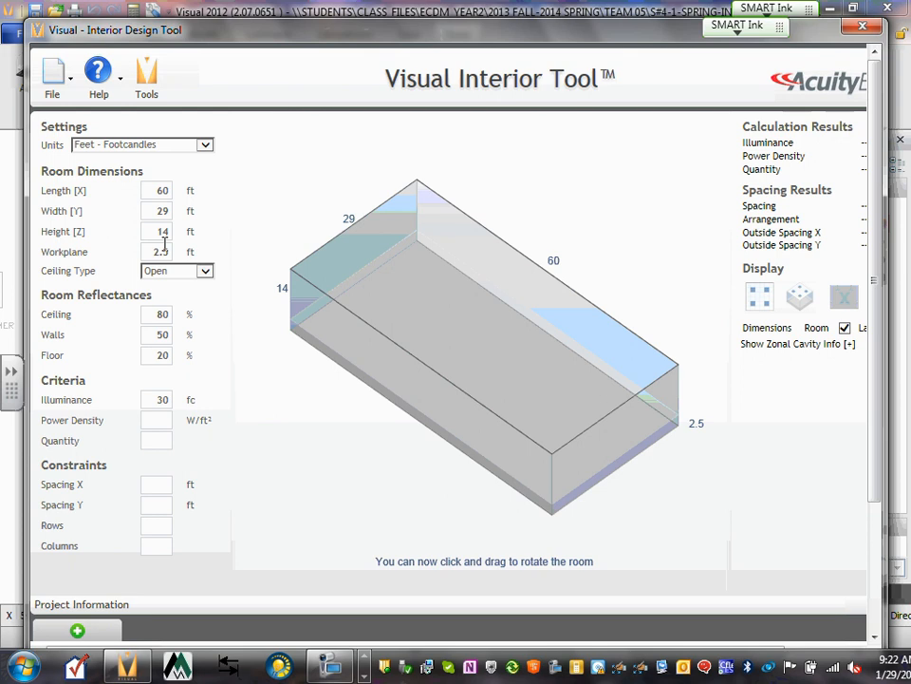
click(205, 272)
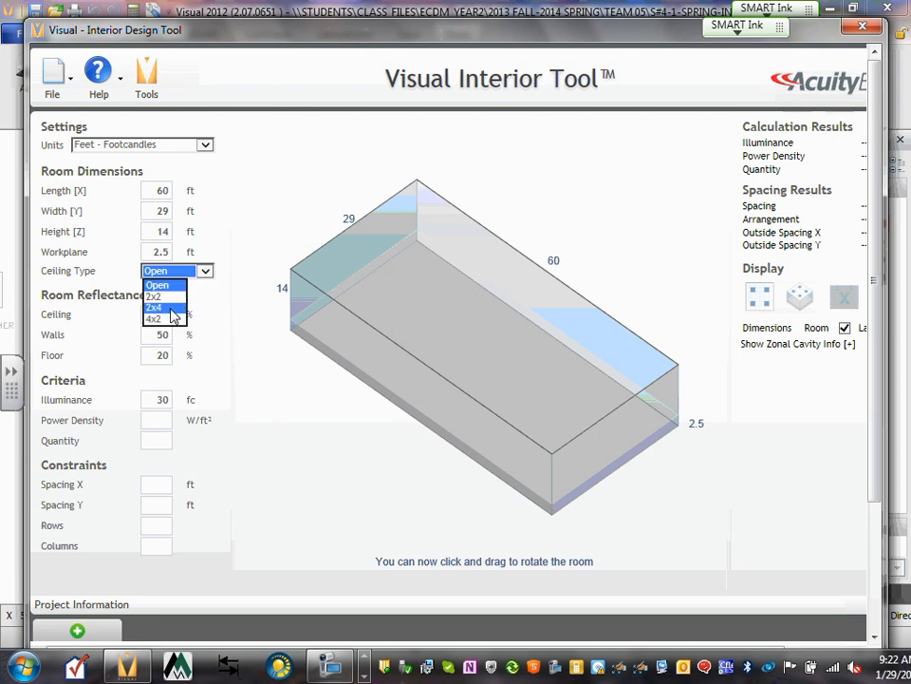
click(206, 272)
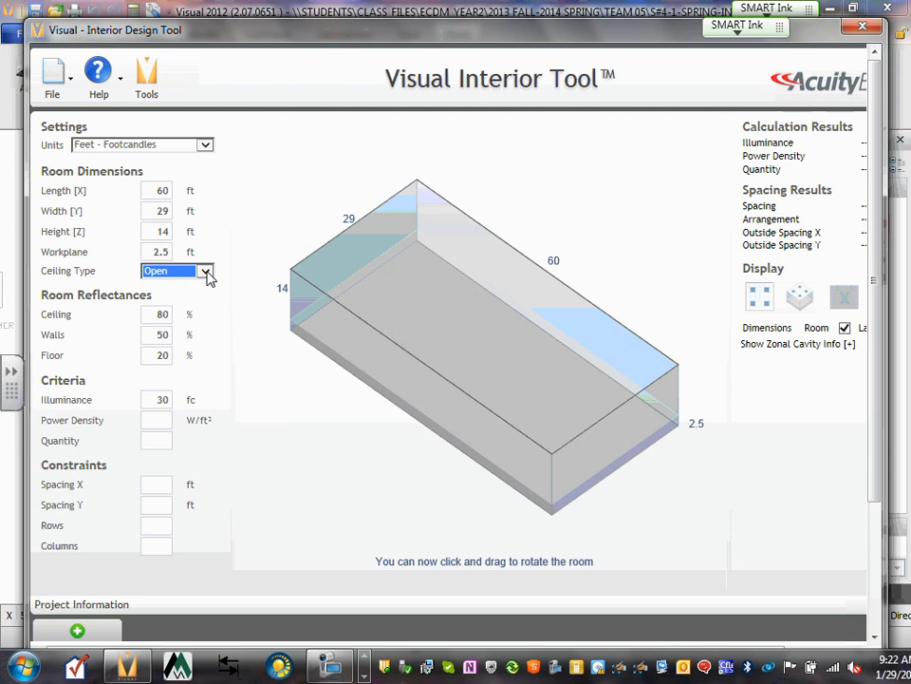
click(217, 306)
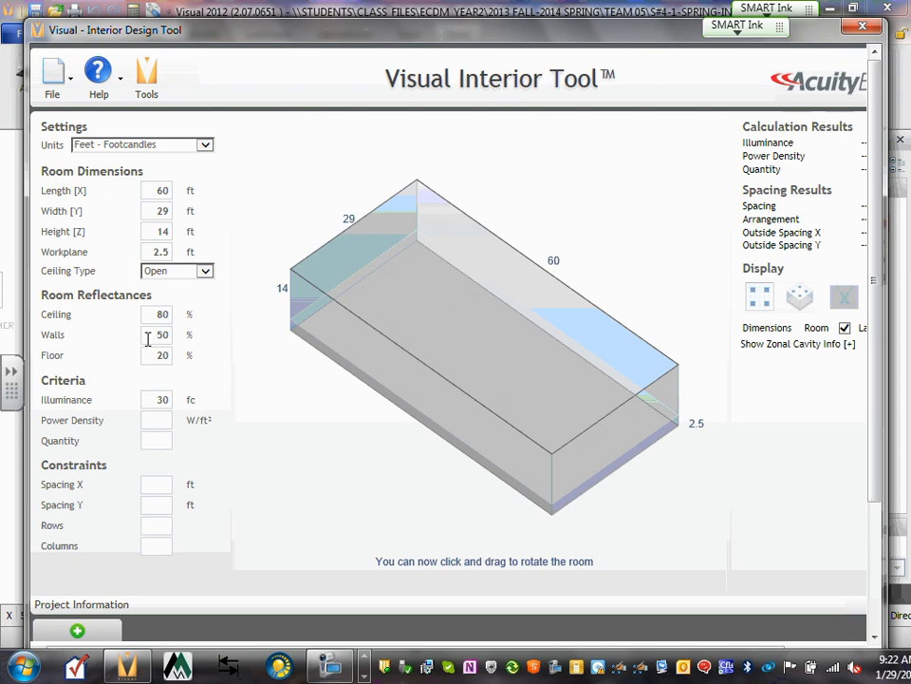
drag(157, 399, 175, 402)
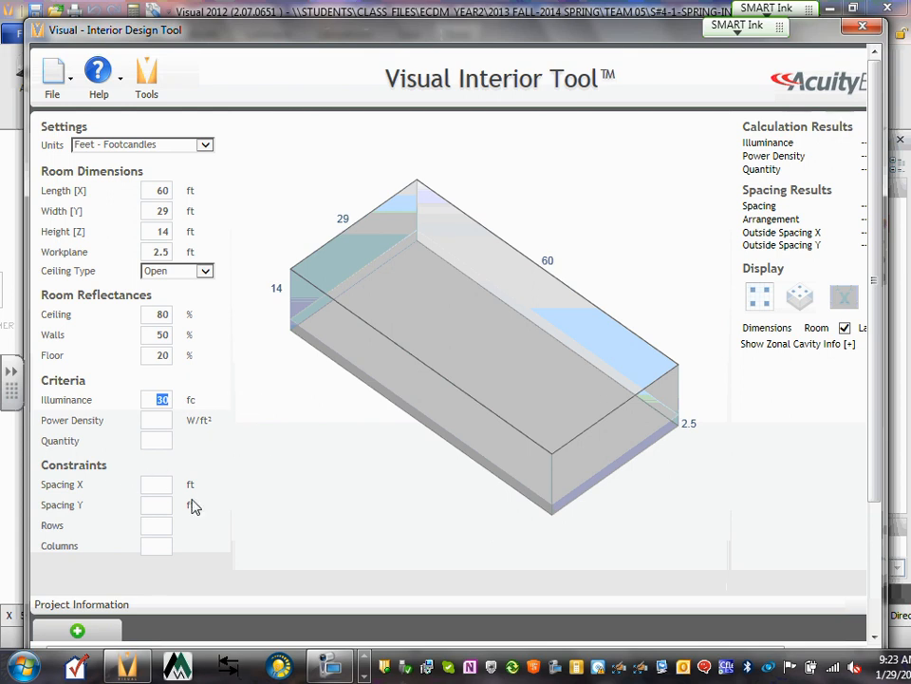
Start adding a luminaire to the room and review the Acuity Brands Lighting and Dropbox product sources.
drag(358, 34, 375, 12)
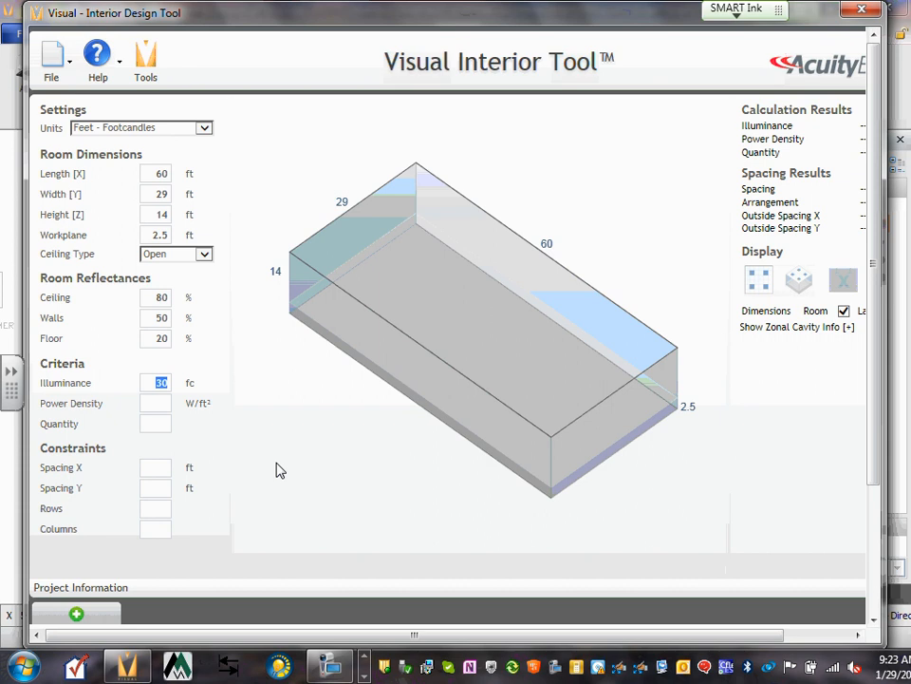
click(76, 616)
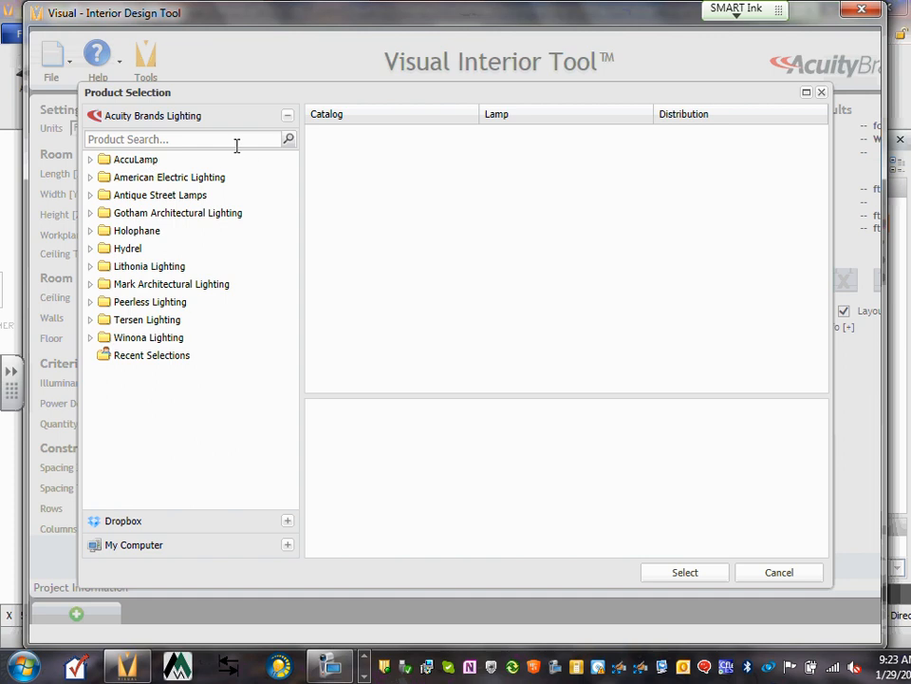
click(204, 140)
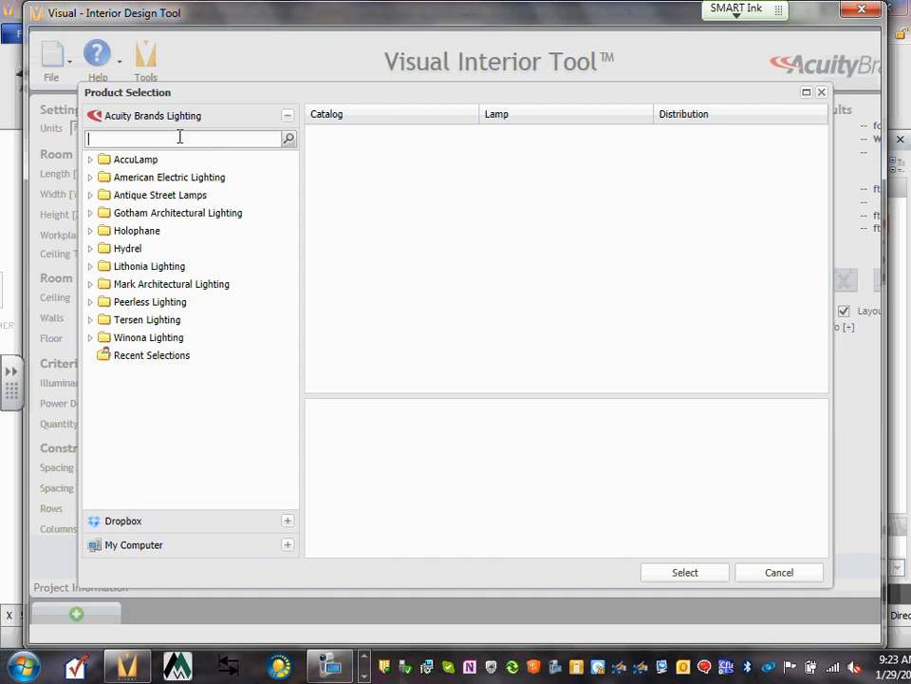
click(288, 116)
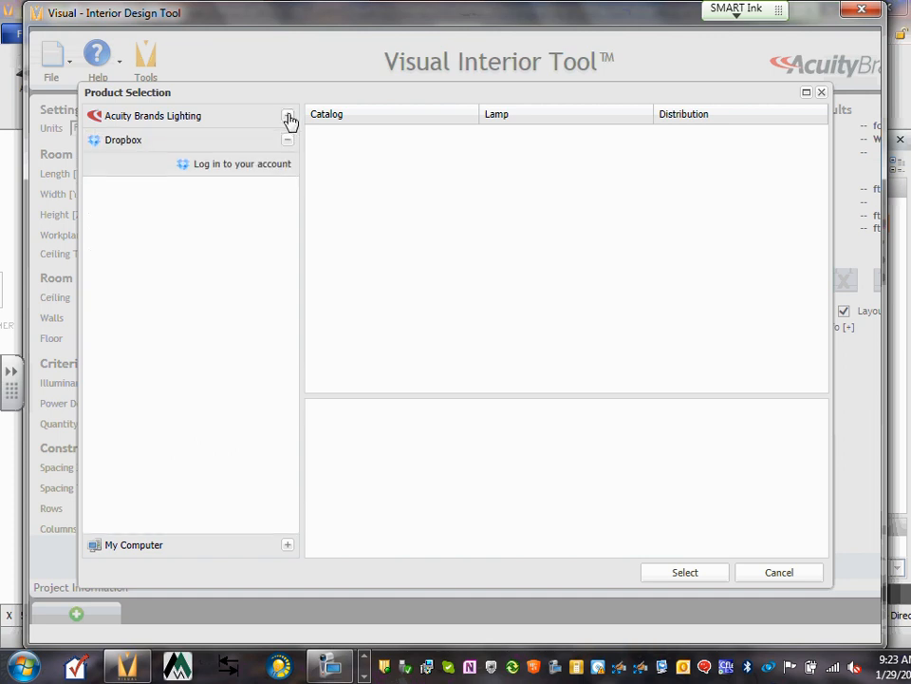
click(288, 117)
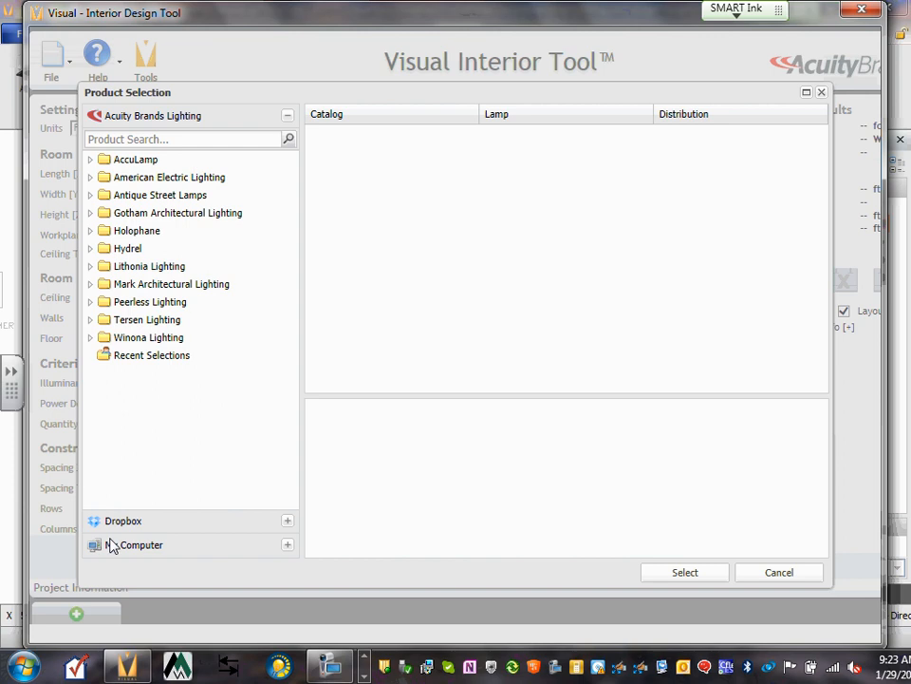
Choose My Computer as the product source and browse for a file to upload.
click(143, 554)
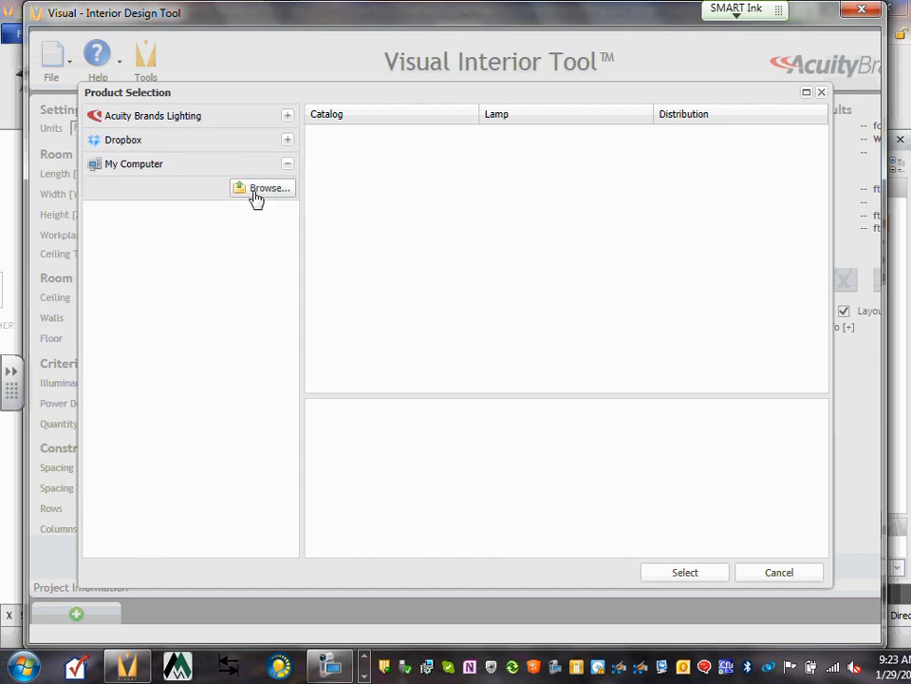
click(255, 188)
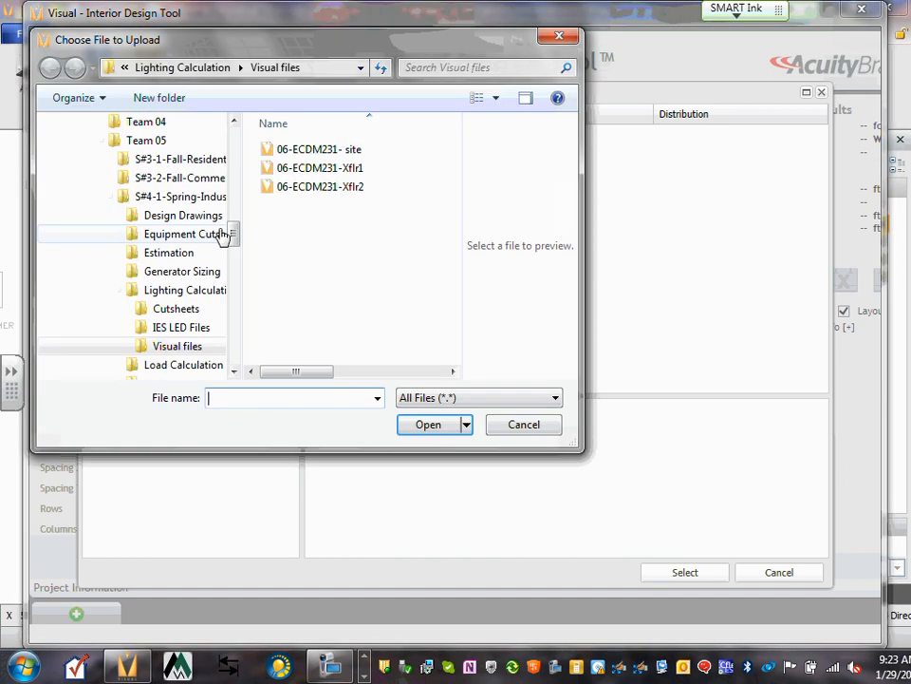
click(560, 37)
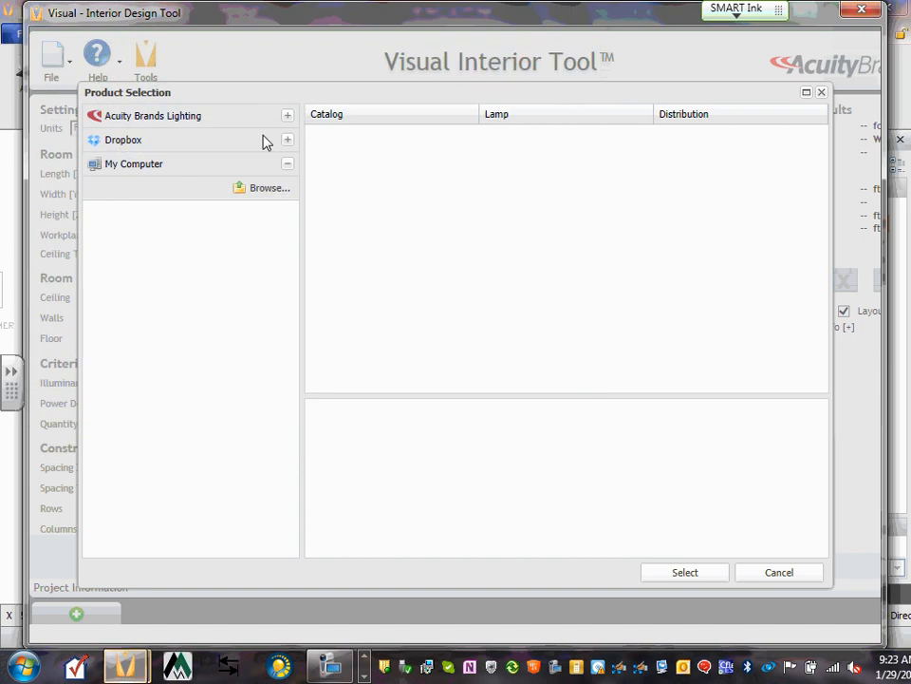
click(259, 194)
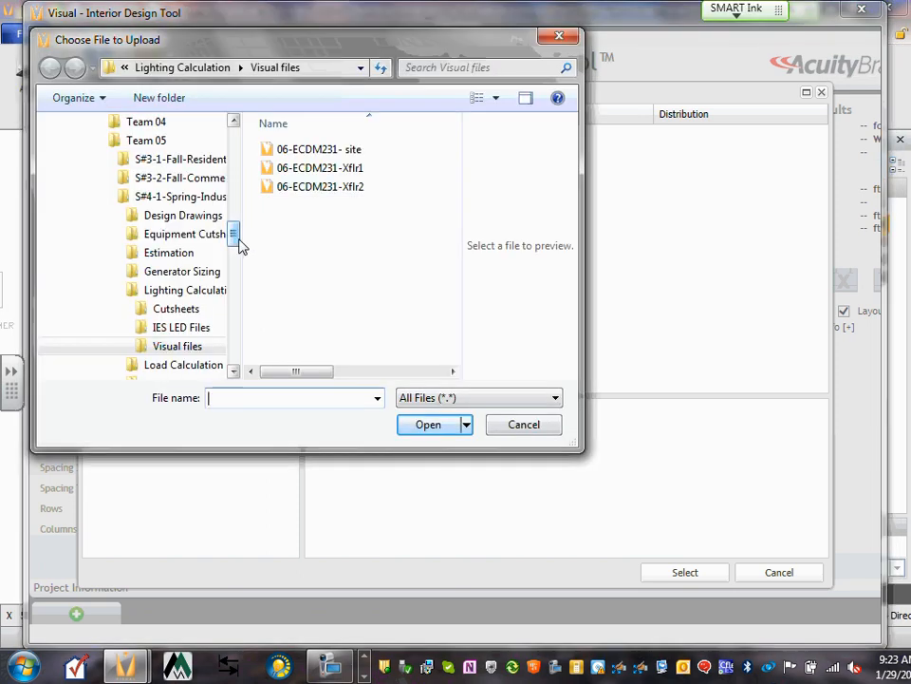
drag(236, 237, 242, 134)
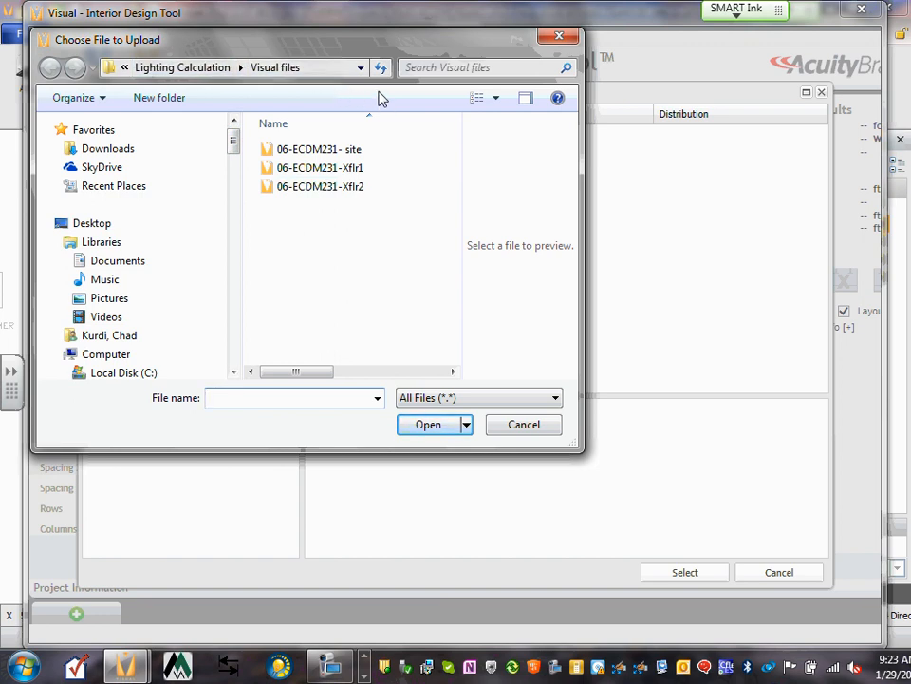
click(360, 67)
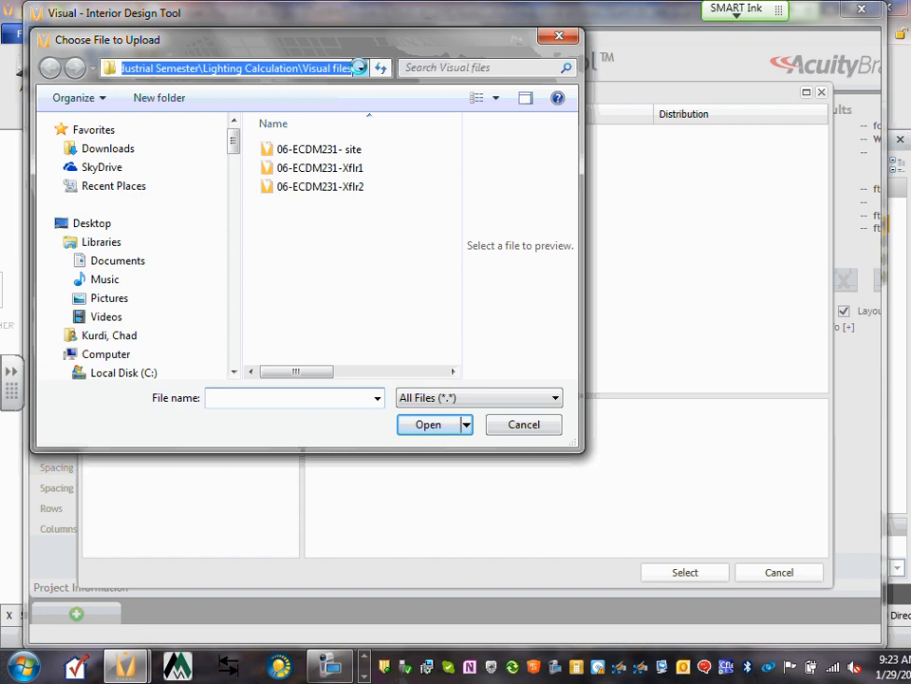
click(361, 70)
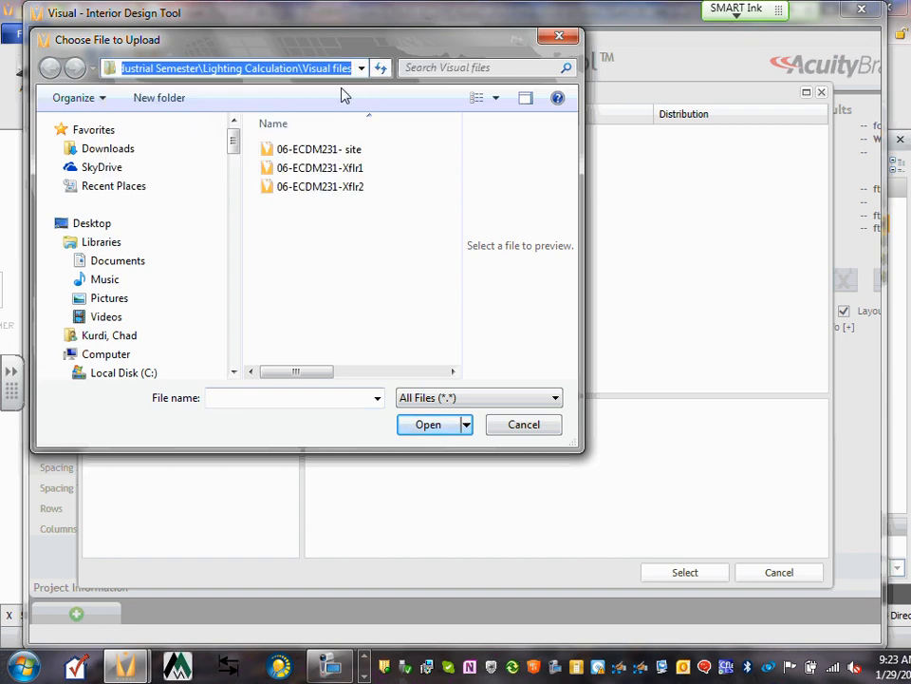
click(309, 68)
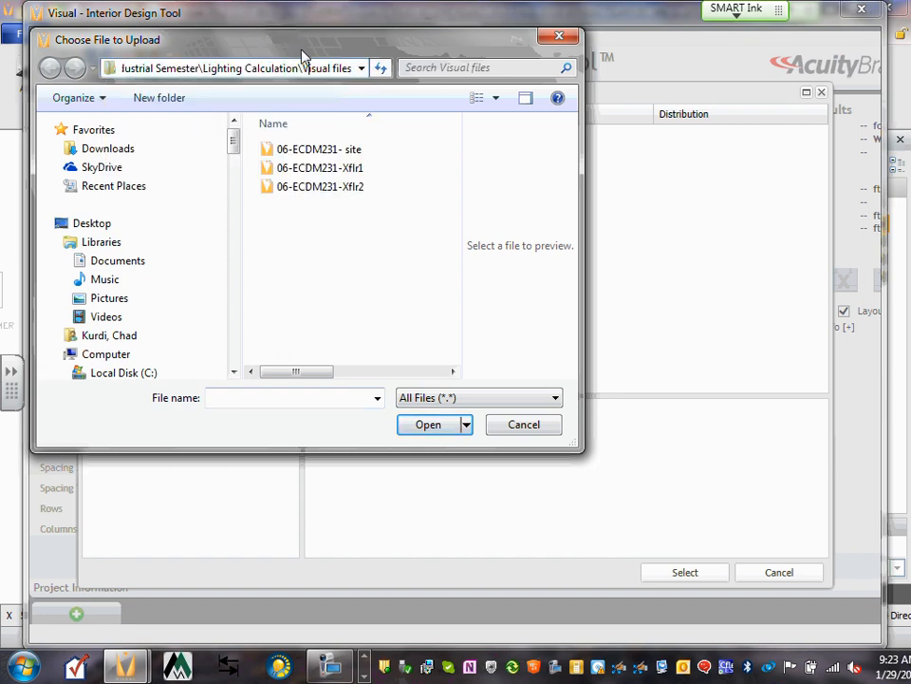
drag(302, 54, 322, 55)
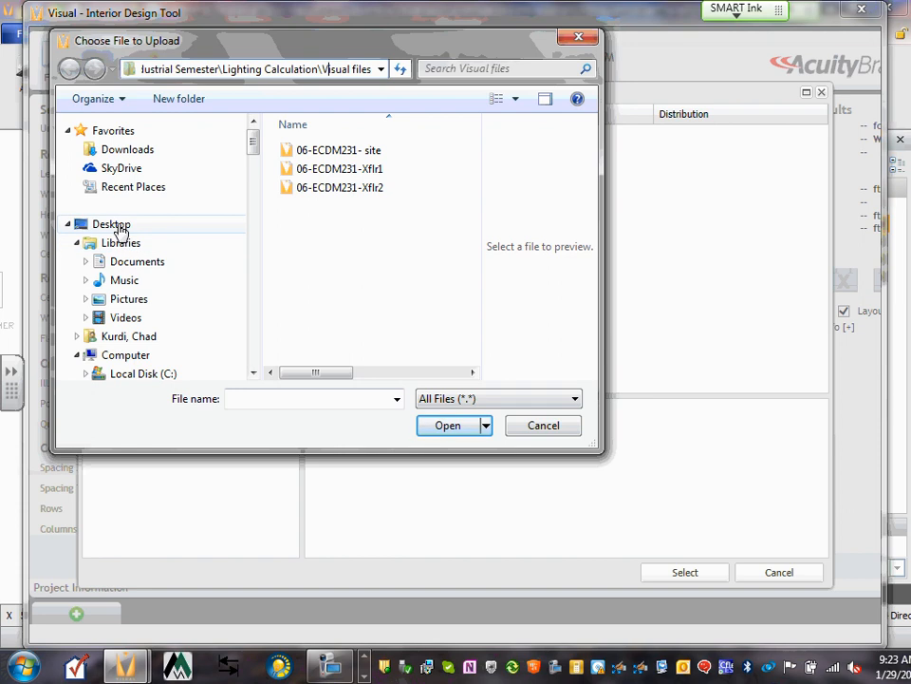
Browse from the desktop through the ECDM_Year2 shortcut to the 2013 Fall-2014 Spring folder.
click(112, 225)
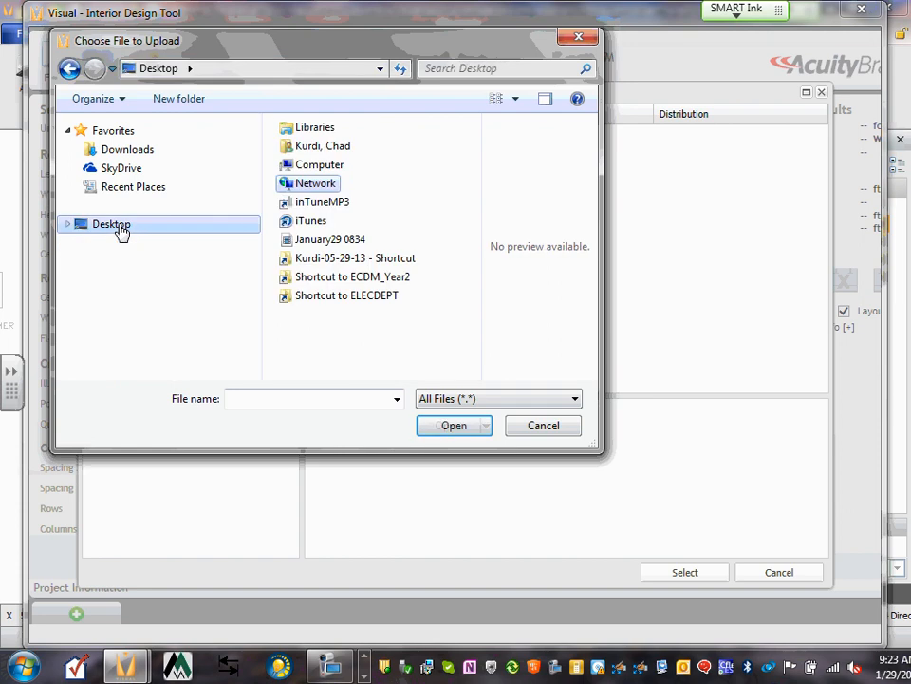
double_click(353, 278)
click(361, 170)
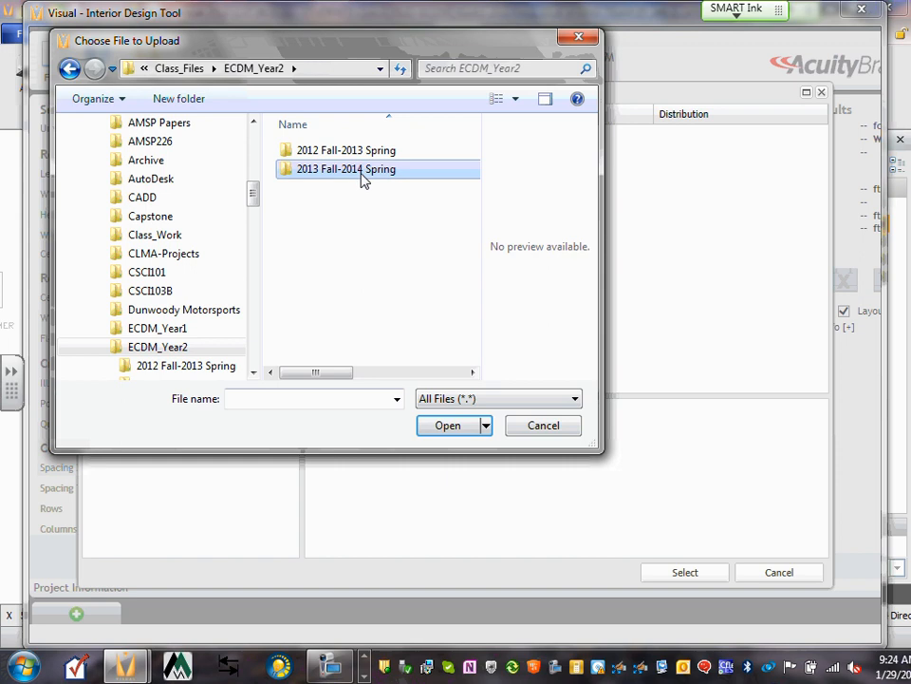
double_click(361, 179)
Open Team 05's IES LED Files folder, inside Lighting Calculation of the S#4-1-Spring-Industrial Semester folder.
click(332, 245)
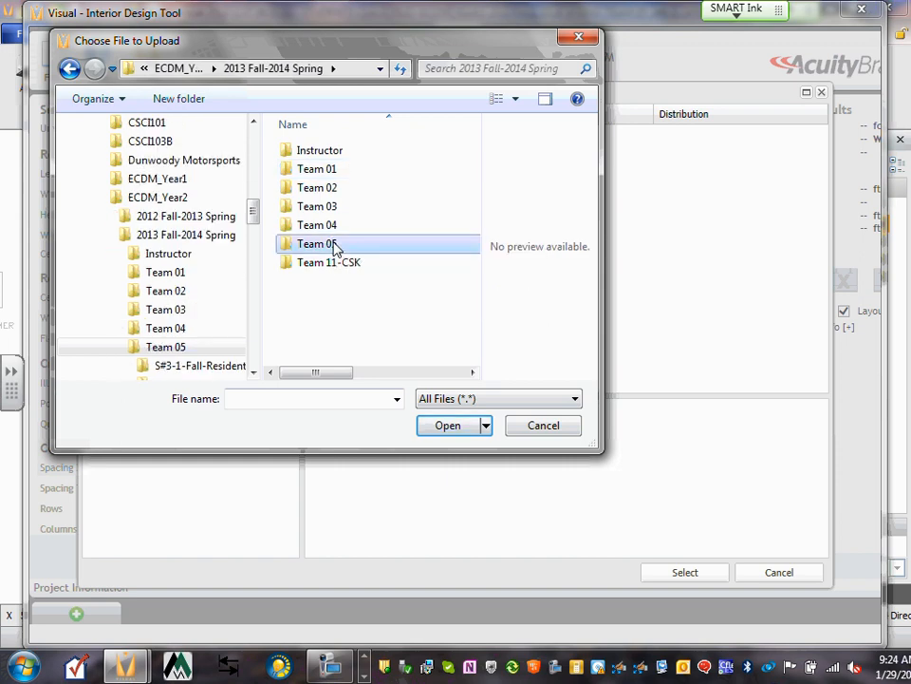
double_click(332, 245)
double_click(370, 188)
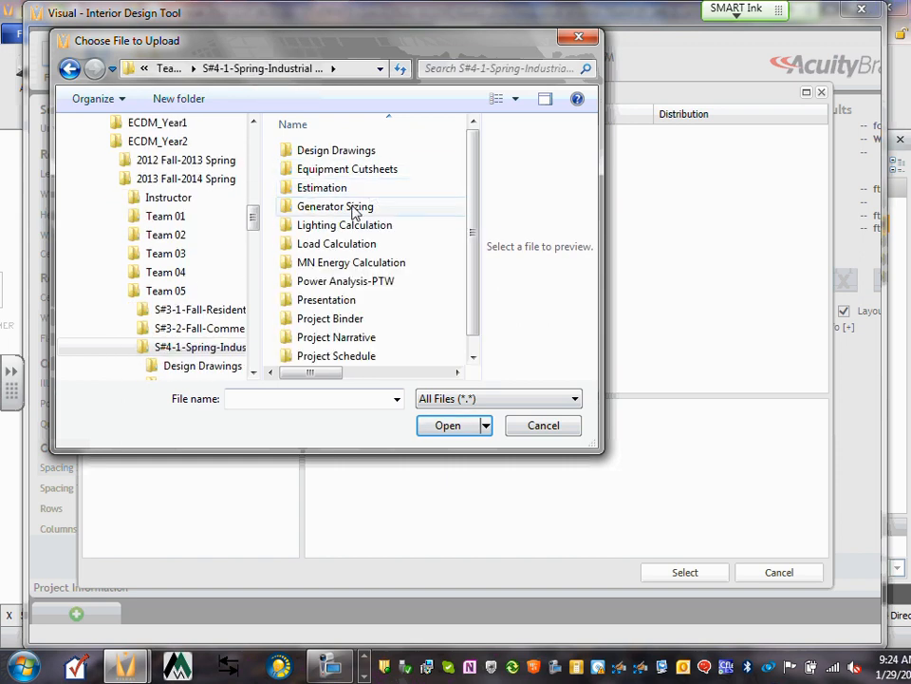
double_click(345, 225)
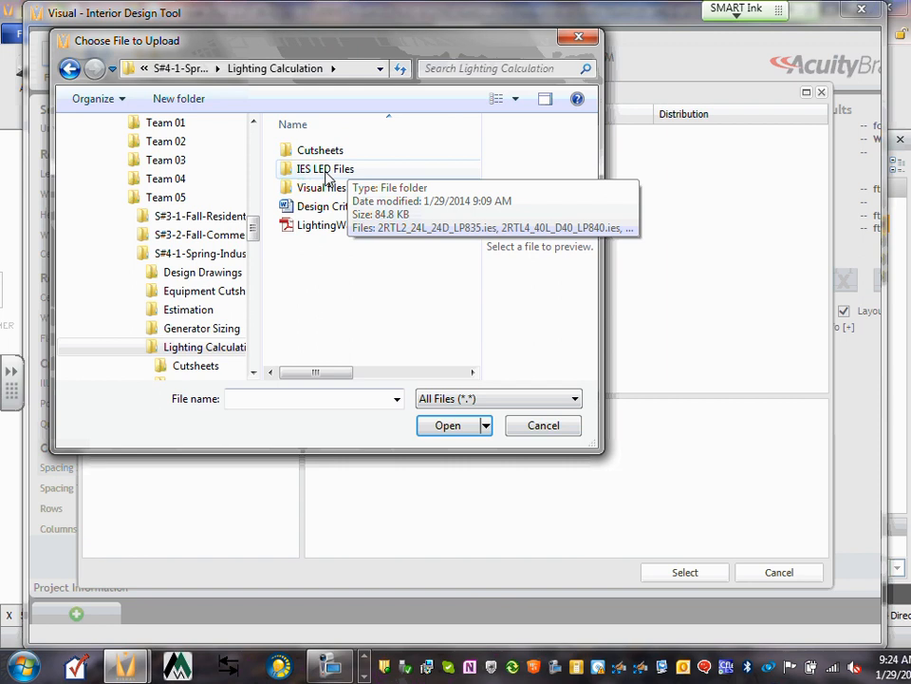
double_click(327, 177)
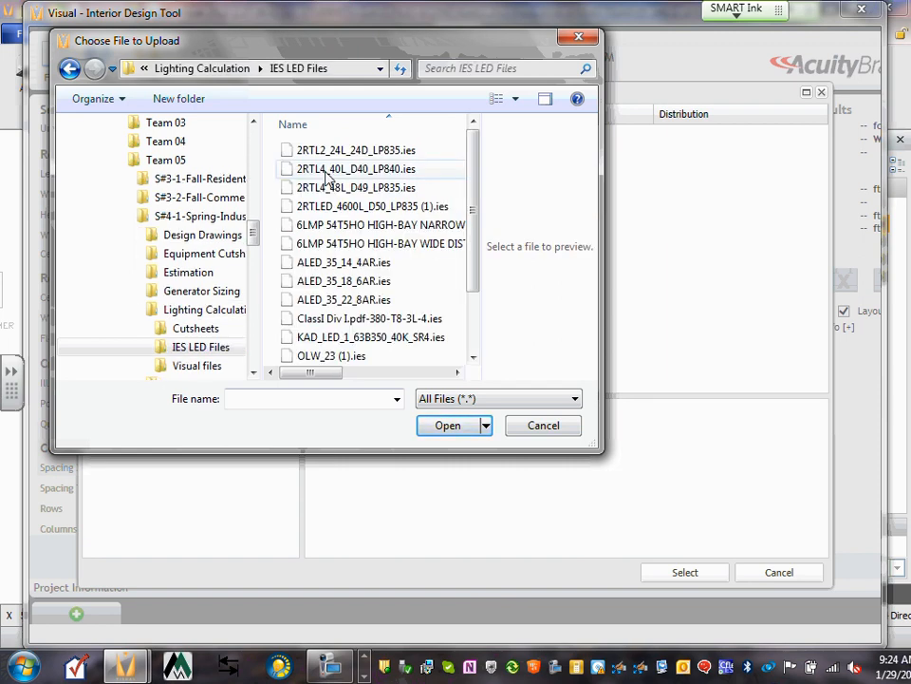
Upload ZL1_L46_2800L_D75_LP830.ies and select it as the room's luminaire.
drag(476, 160, 491, 254)
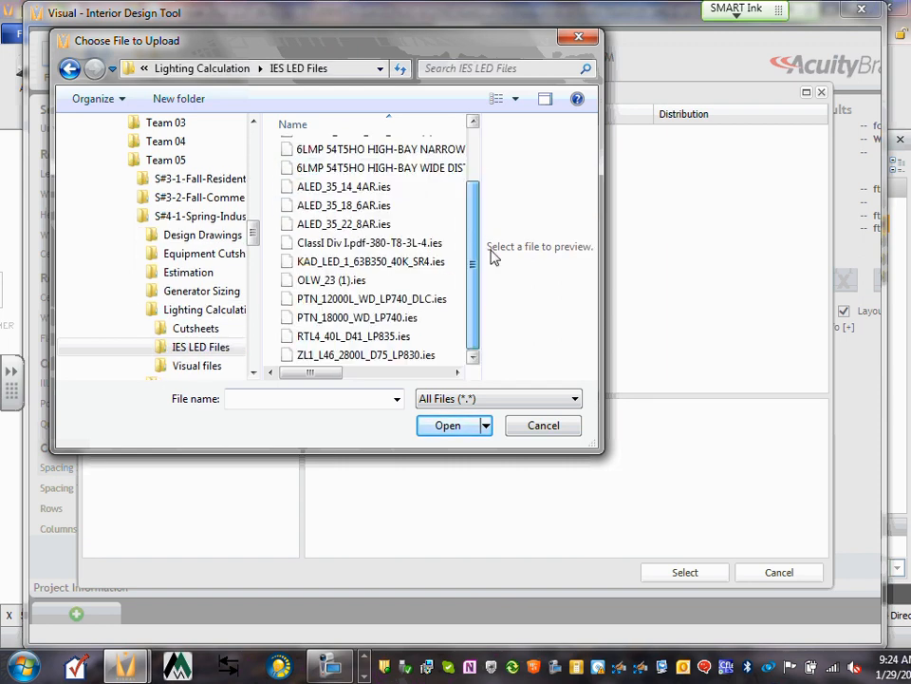
click(379, 357)
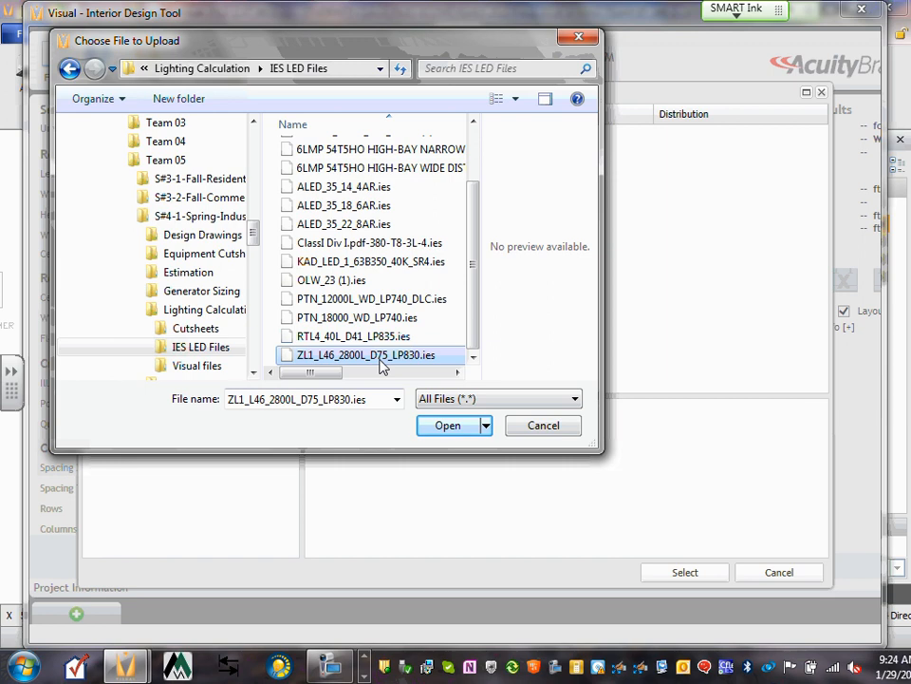
click(448, 426)
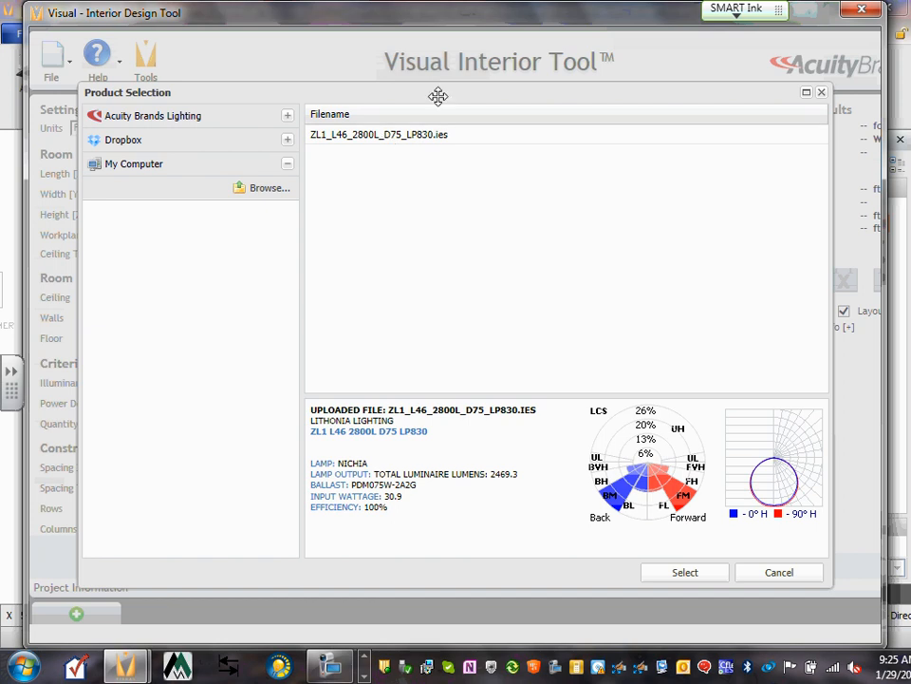
drag(438, 96, 436, 108)
double_click(415, 149)
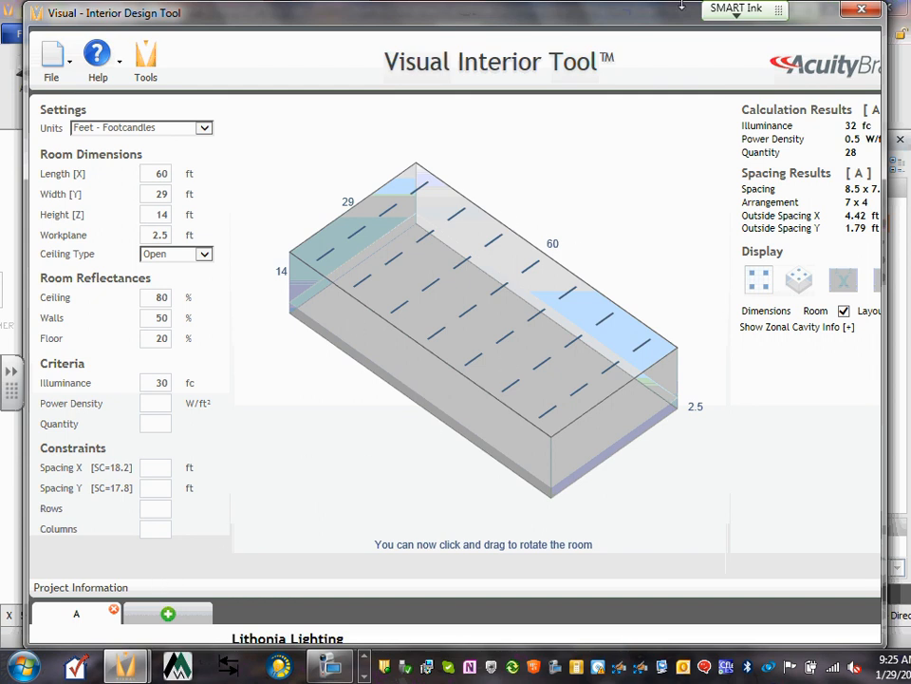
drag(656, 16, 651, 16)
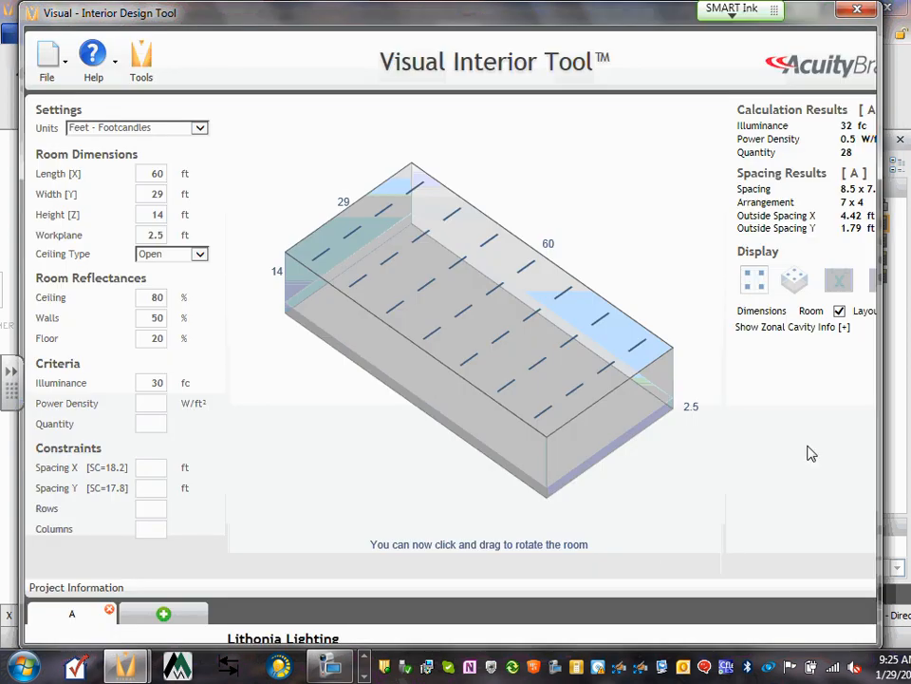
mouse_move(631, 13)
mouse_down()
mouse_move(605, 51)
mouse_move(642, 13)
mouse_up()
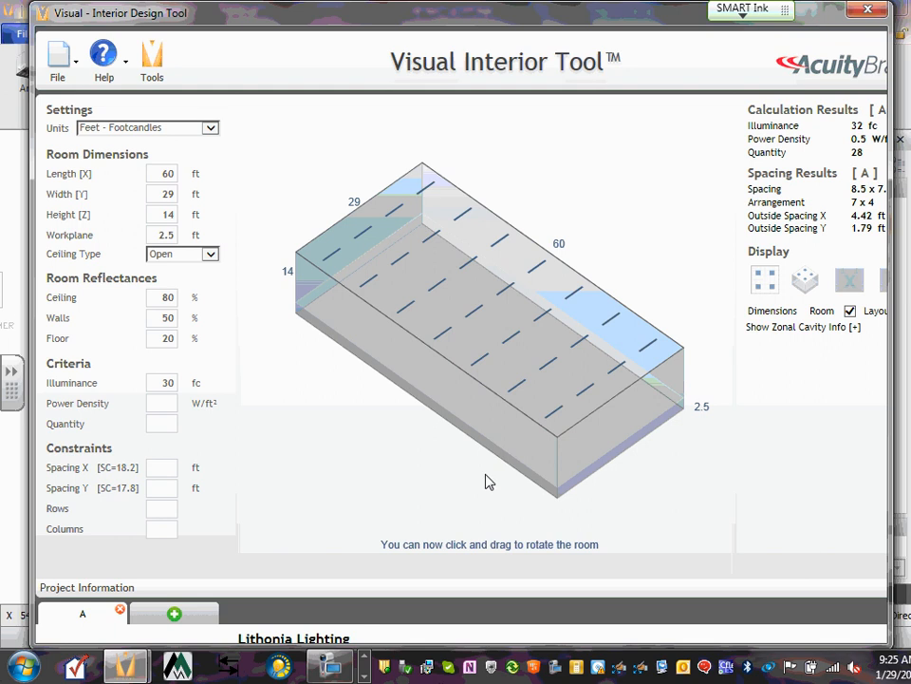
drag(35, 169, 41, 185)
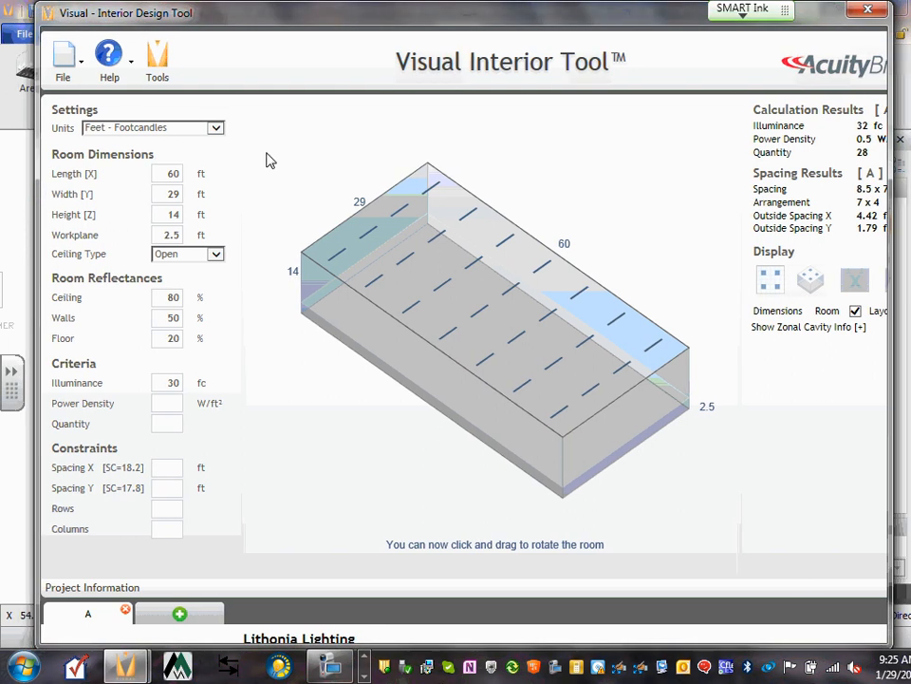
Open the product selection for a second luminaire, close it without choosing one, and dismiss the e-mail notification.
click(181, 614)
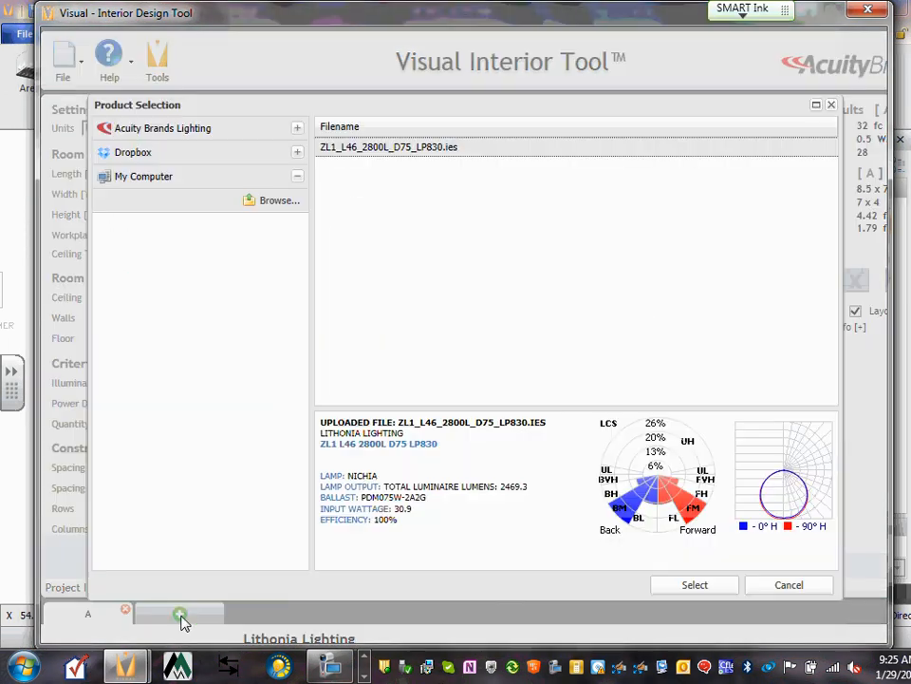
click(832, 104)
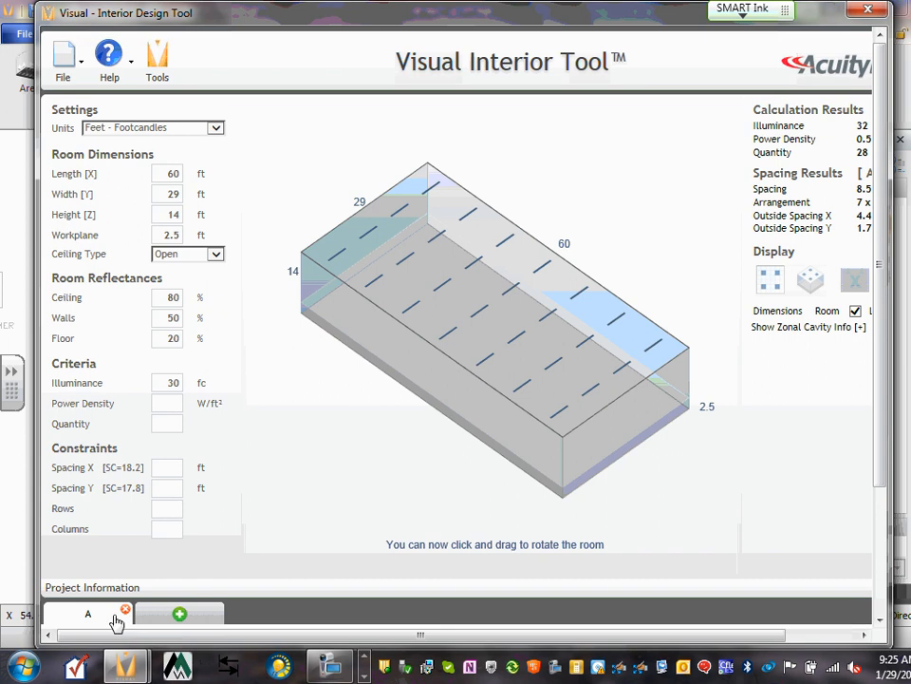
mouse_move(124, 665)
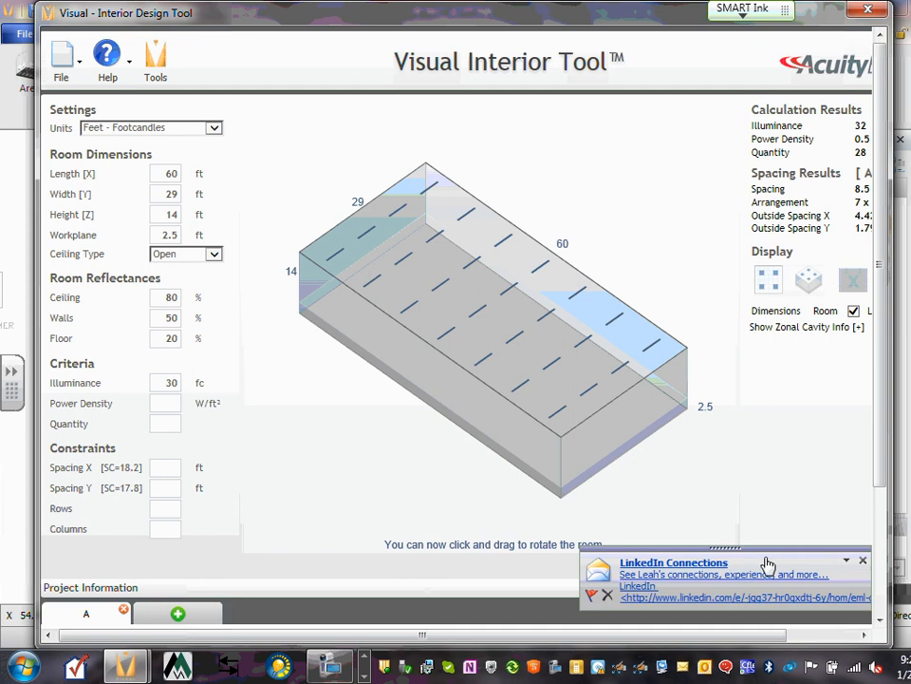
click(864, 562)
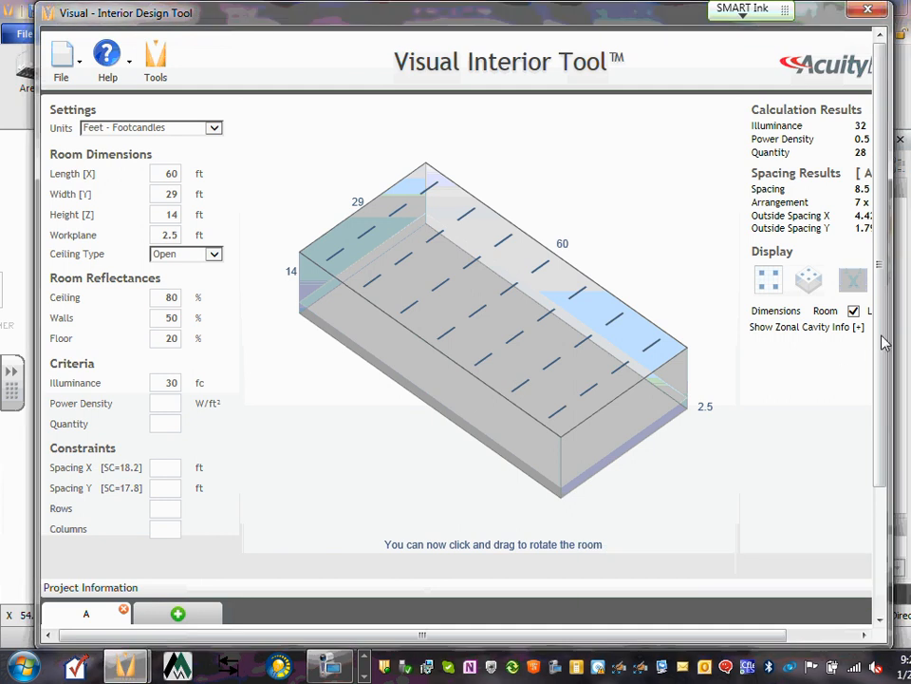
Review the room's calculation results and luminaire A's project information, including its light loss factor and suspension length.
scroll(883, 359, down, 1)
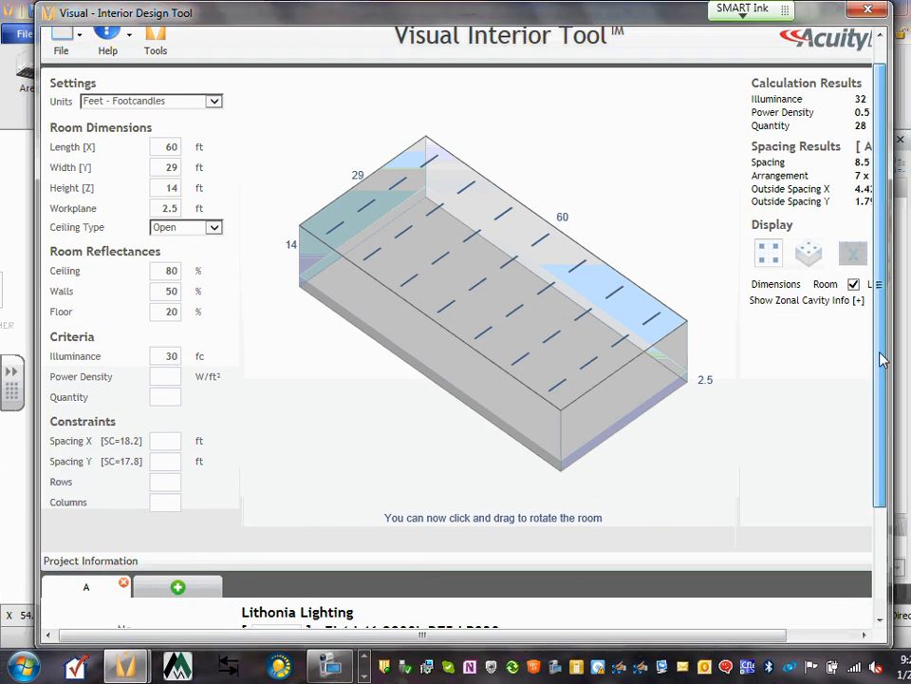
drag(881, 357, 895, 239)
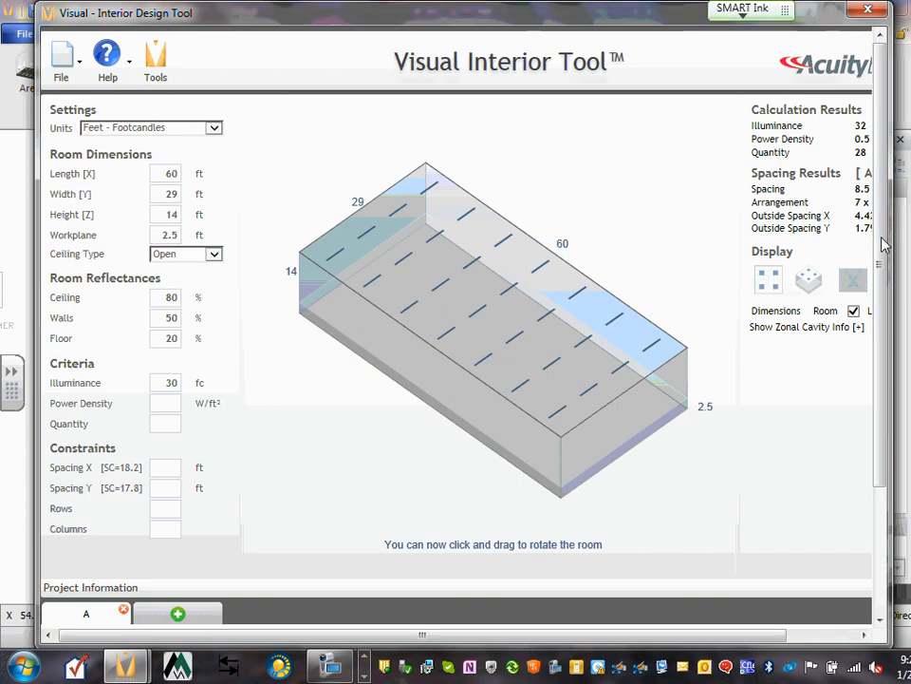
drag(883, 245, 888, 357)
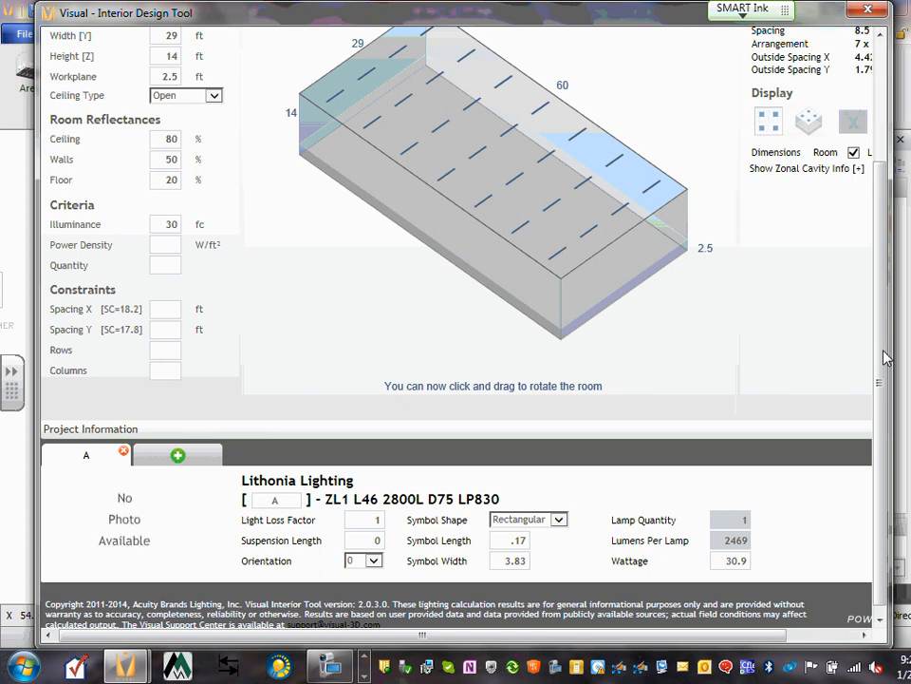
scroll(669, 275, down, 1)
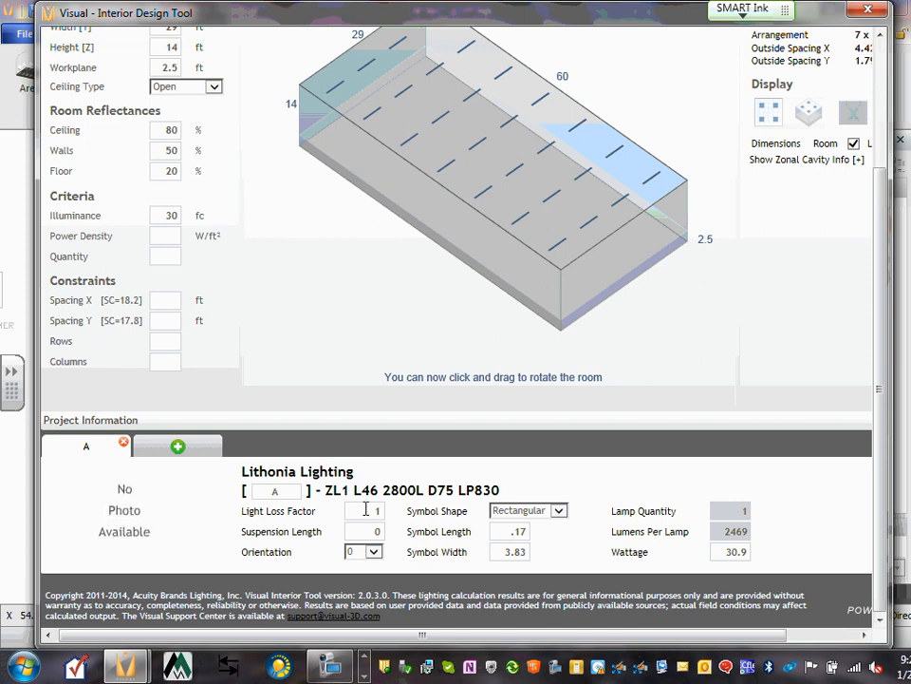
click(331, 668)
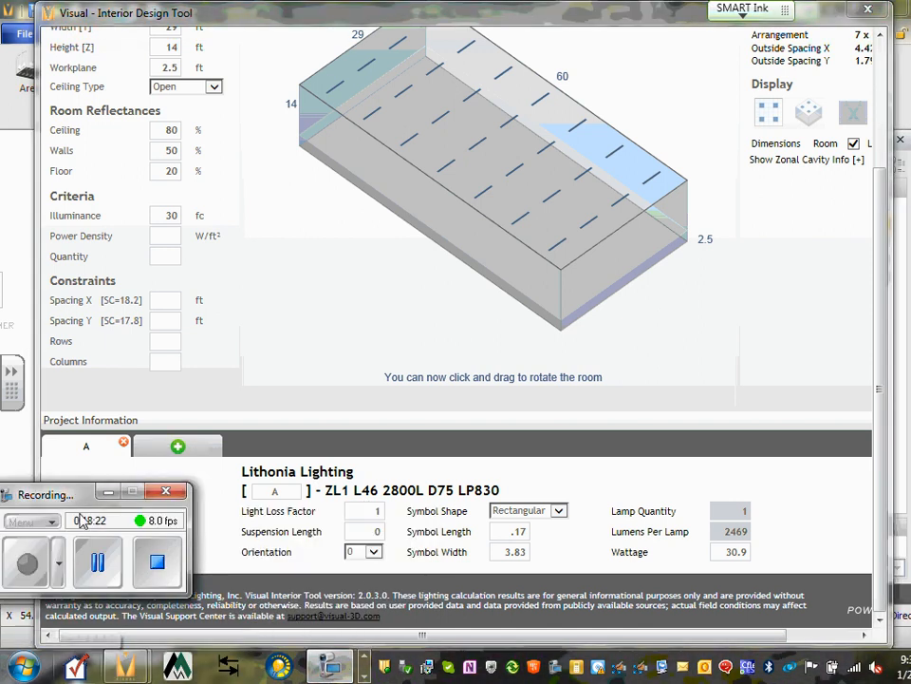
click(107, 493)
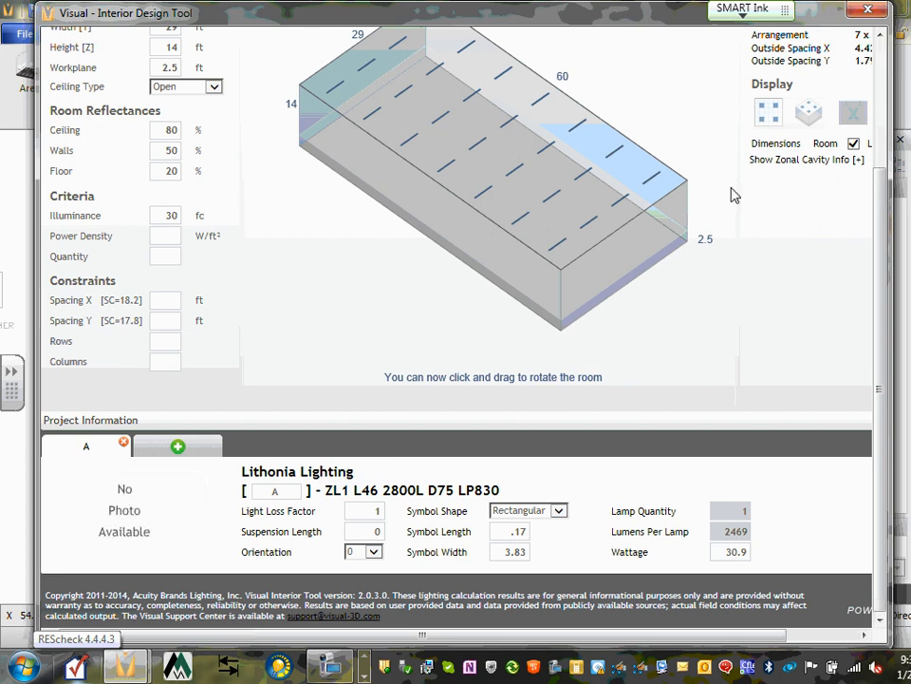
mouse_move(878, 216)
mouse_down()
mouse_move(880, 79)
mouse_move(884, 237)
mouse_up()
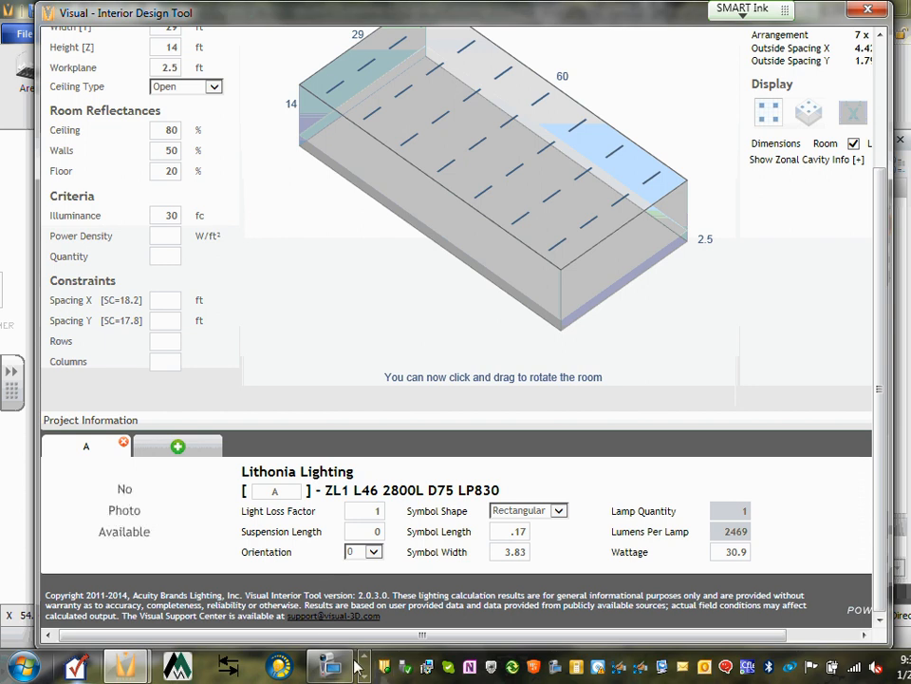
Set luminaire A's suspension length to 2 and let the room layout recalculate.
double_click(371, 532)
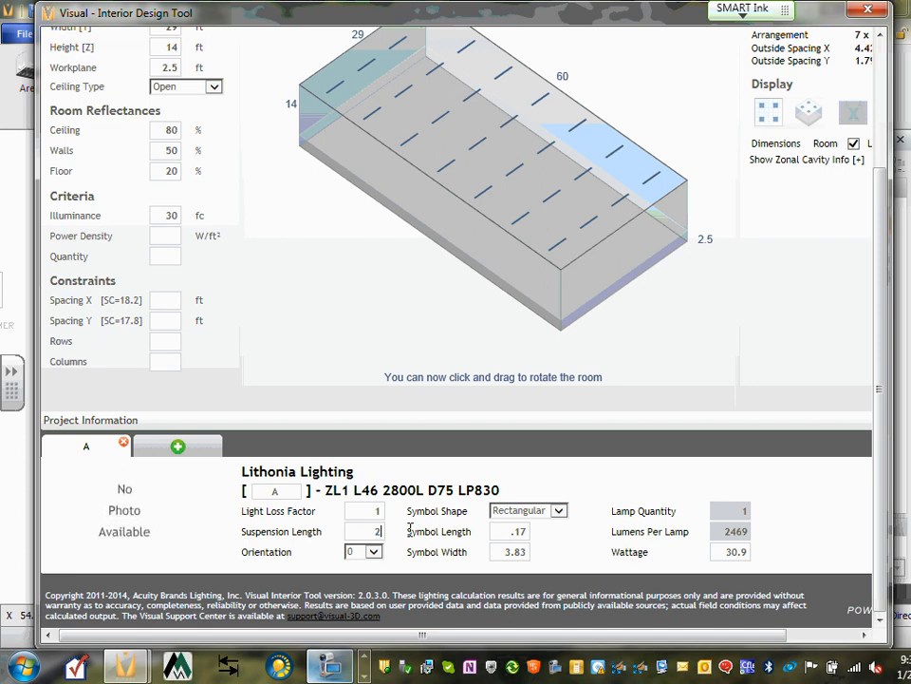
click(372, 531)
double_click(370, 525)
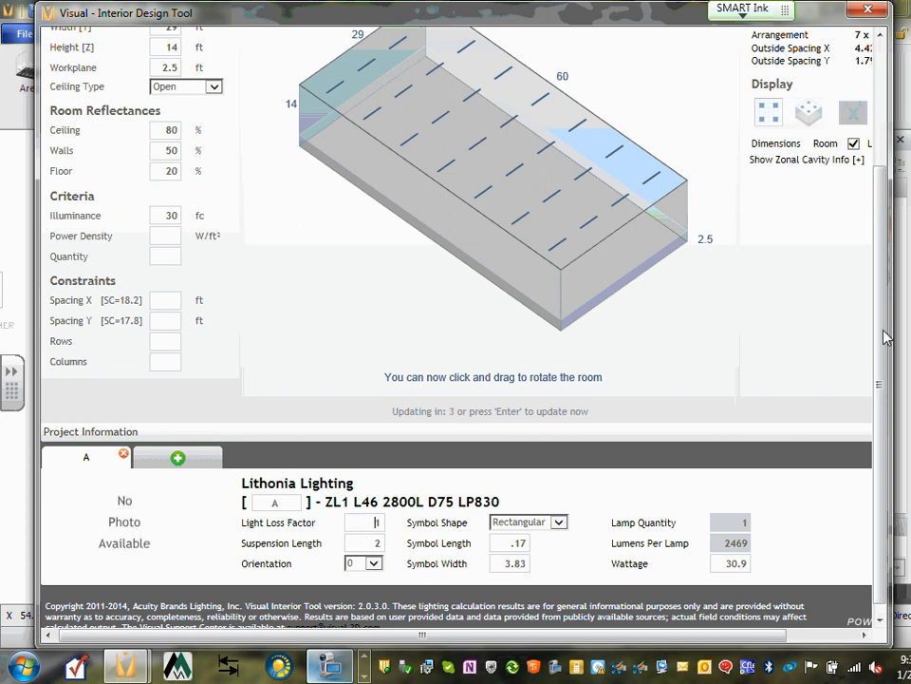
drag(881, 331, 902, 418)
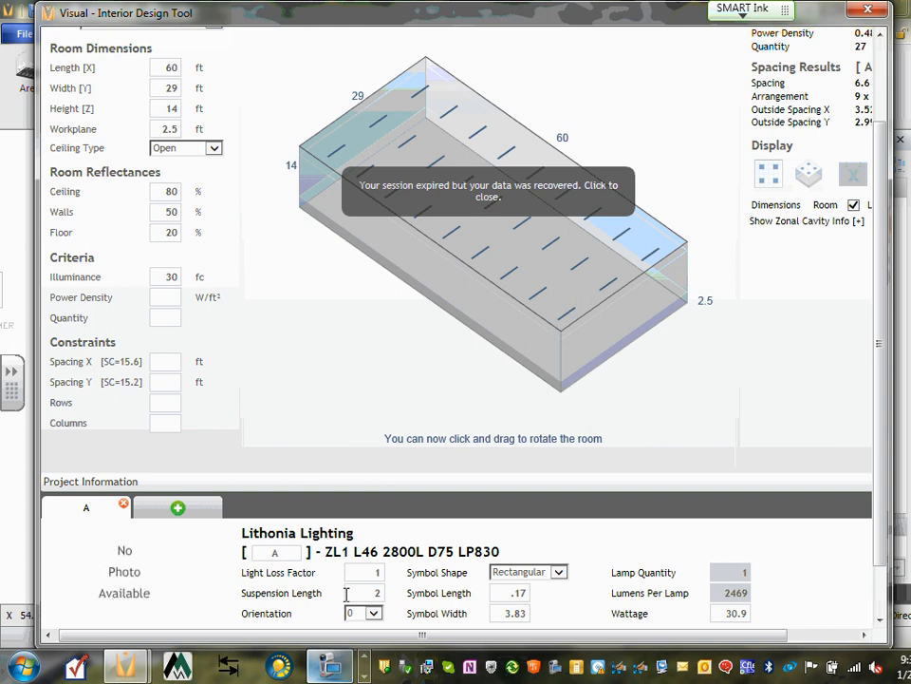
scroll(480, 491, down, 1)
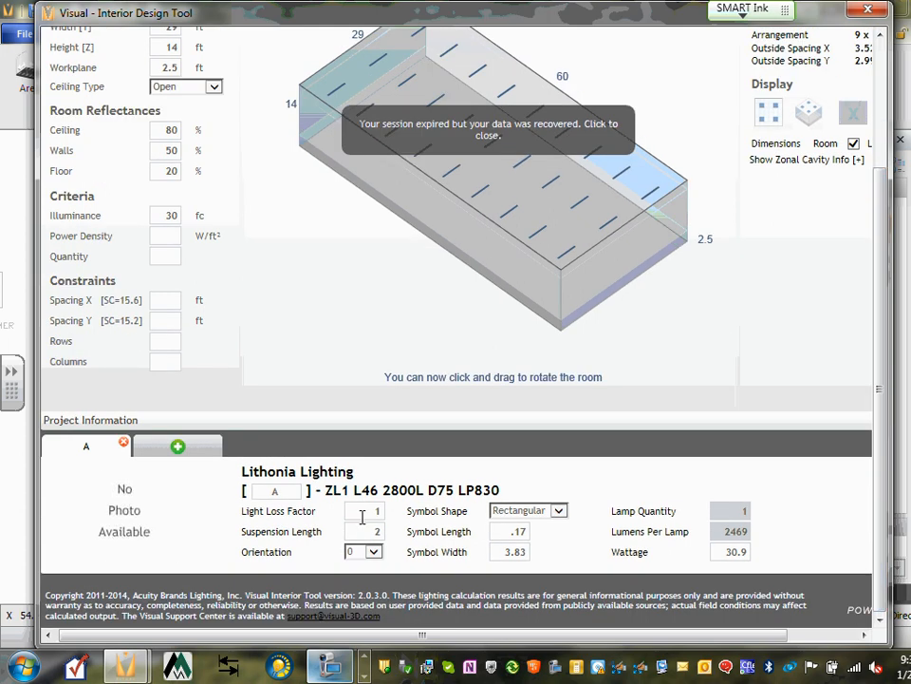
Switch the room display to the X side elevation and examine how the suspended luminaires hang below the ceiling.
click(771, 114)
click(808, 115)
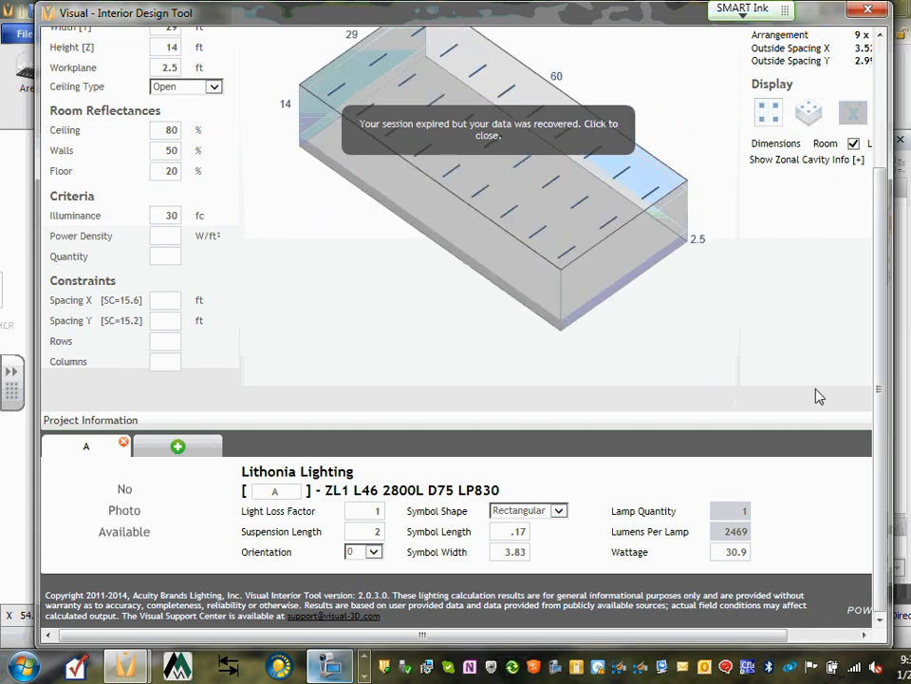
drag(772, 638, 845, 645)
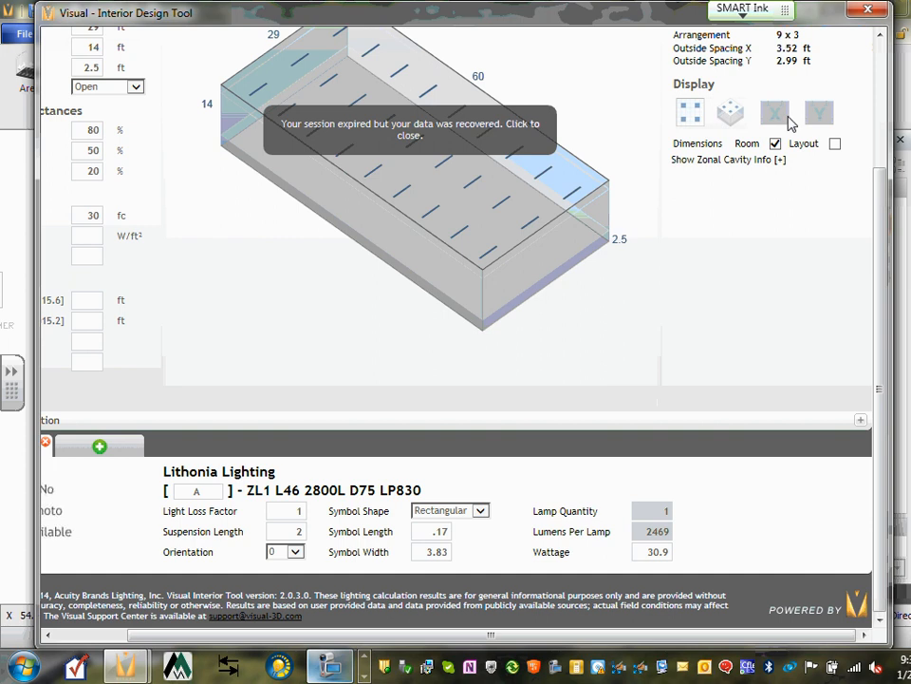
click(775, 113)
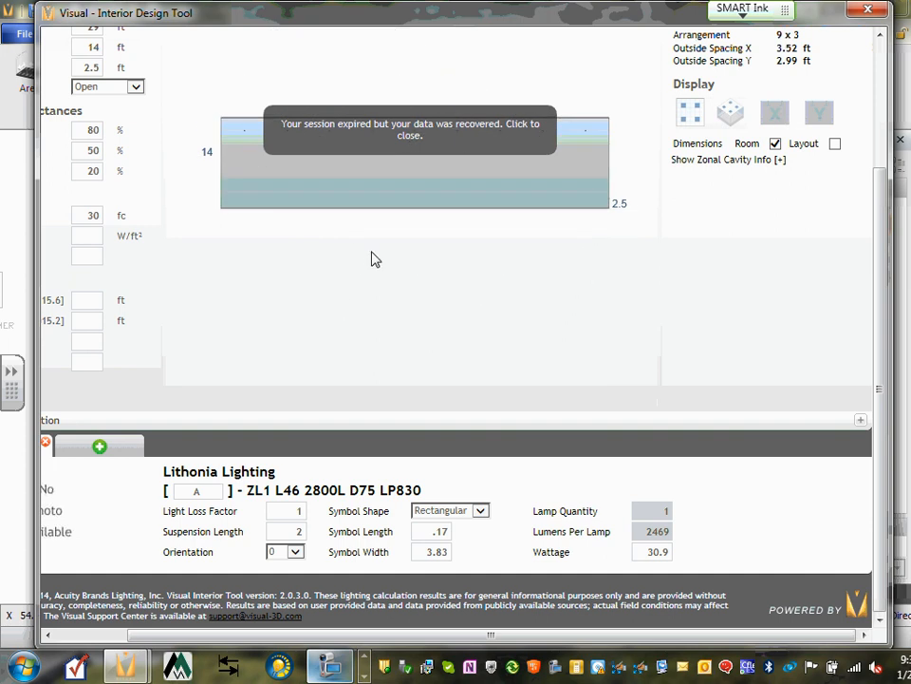
scroll(417, 190, up, 3)
click(421, 318)
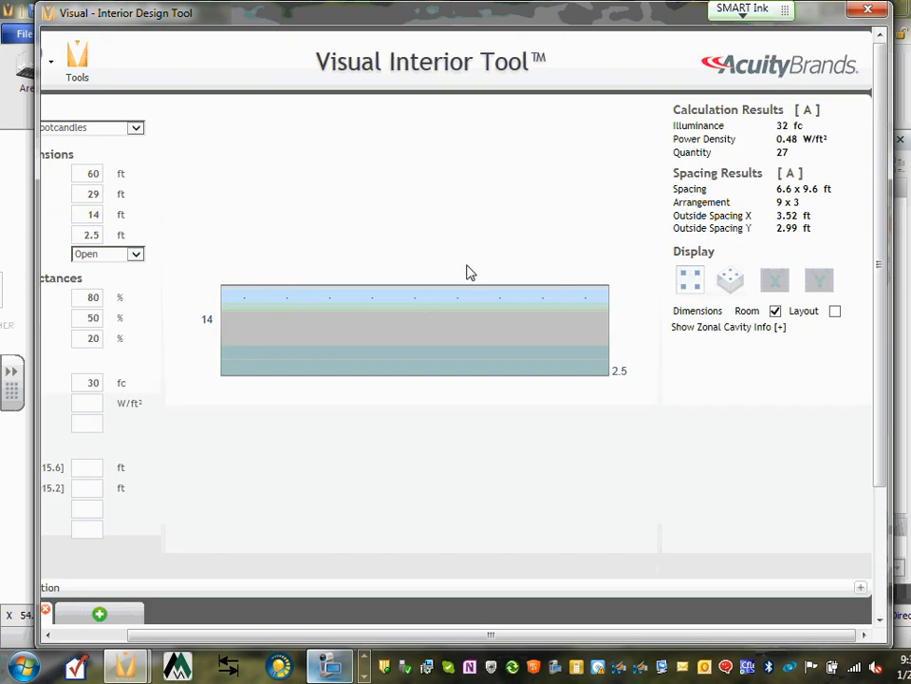
scroll(468, 270, down, 3)
scroll(452, 155, up, 3)
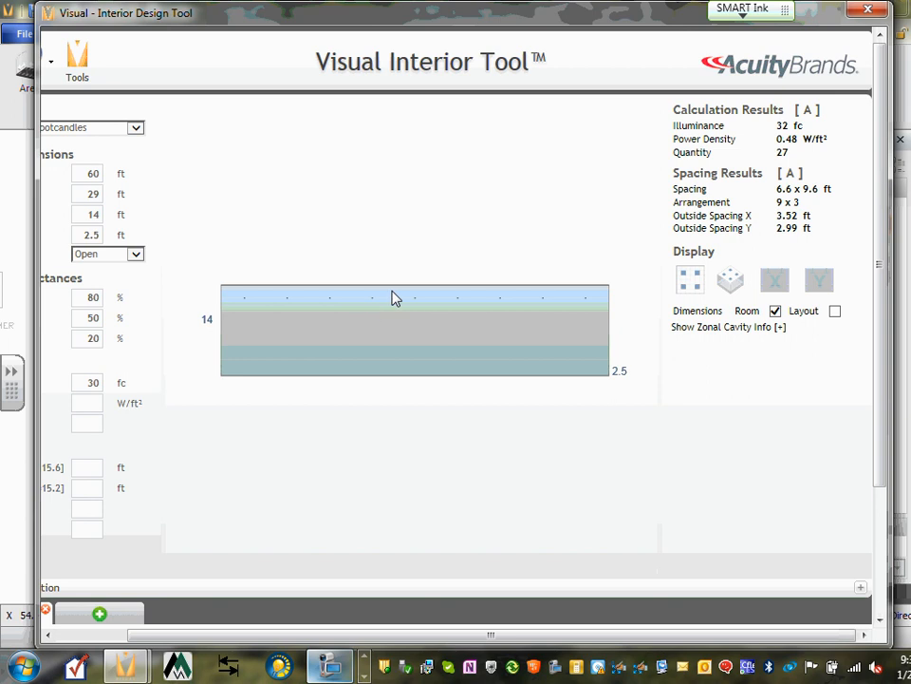
Compare the room layout in the plan, X elevation and Y elevation views, and return to the 3D view.
click(730, 279)
click(690, 281)
click(739, 289)
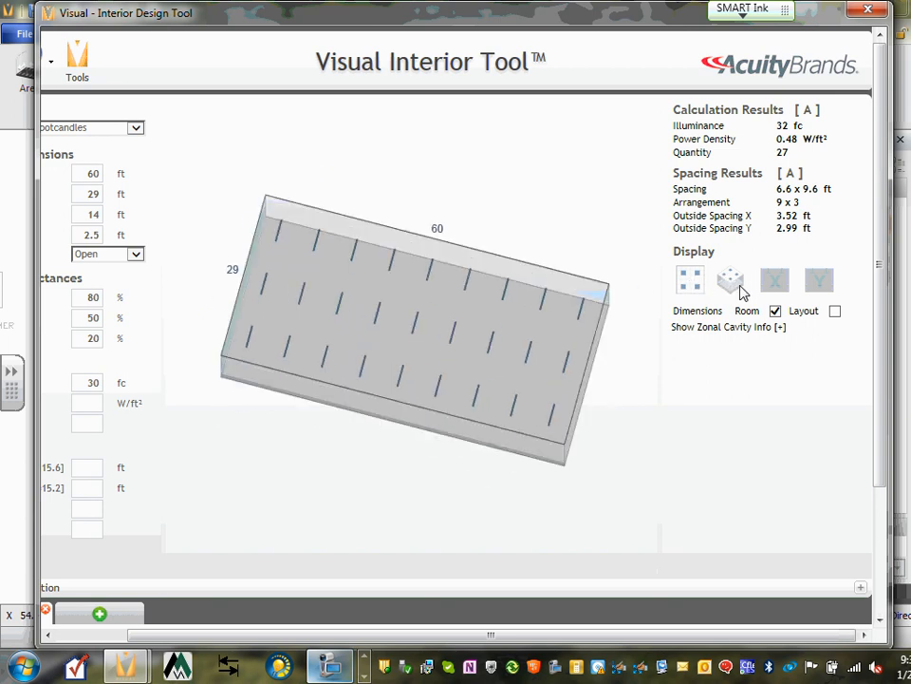
click(782, 286)
click(820, 287)
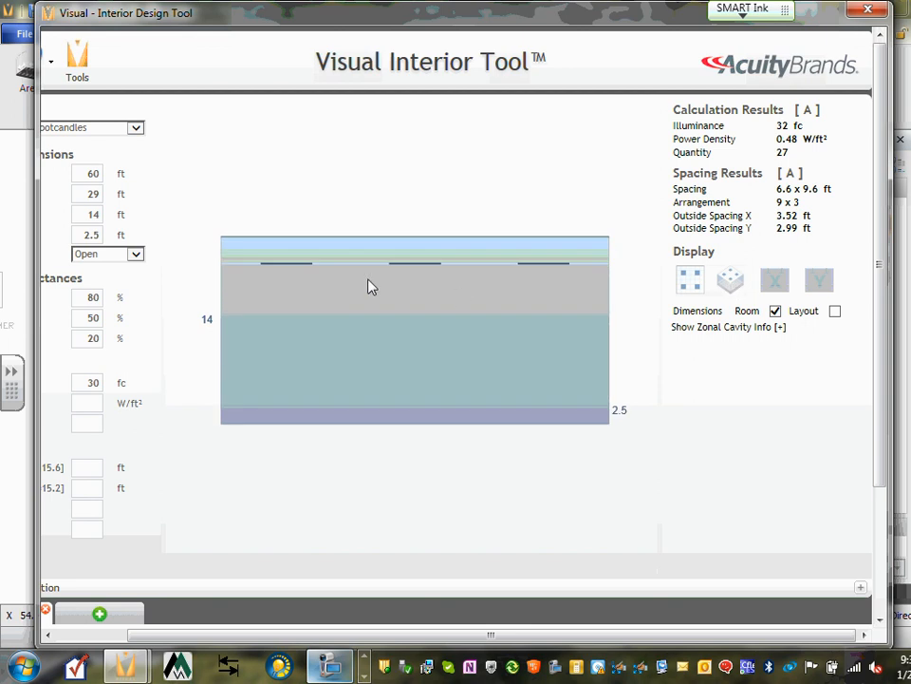
click(730, 282)
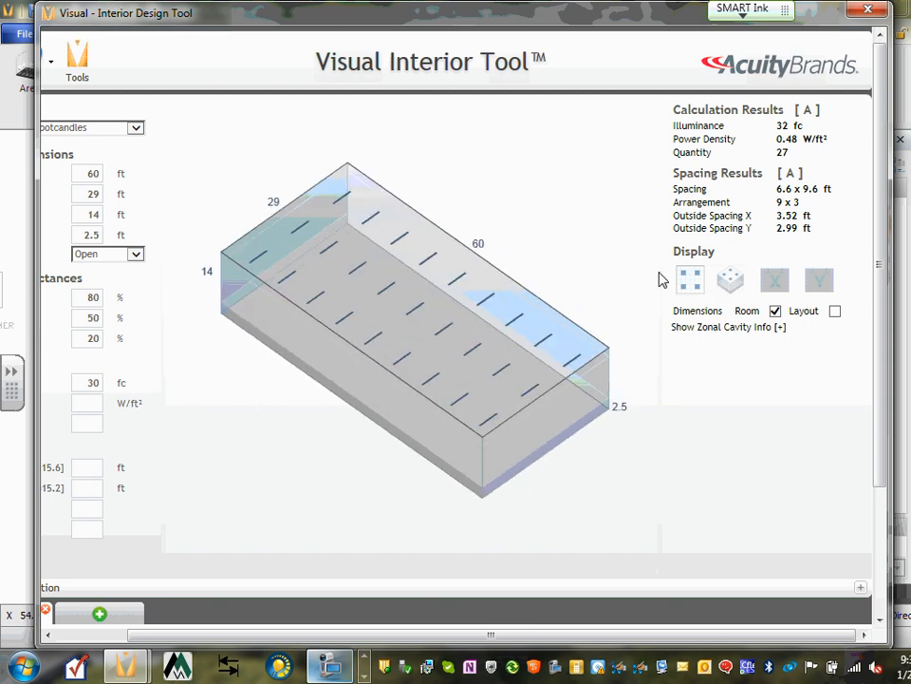
Set luminaire A's light loss factor to 0.83 and let the room layout recalculate.
scroll(544, 291, down, 3)
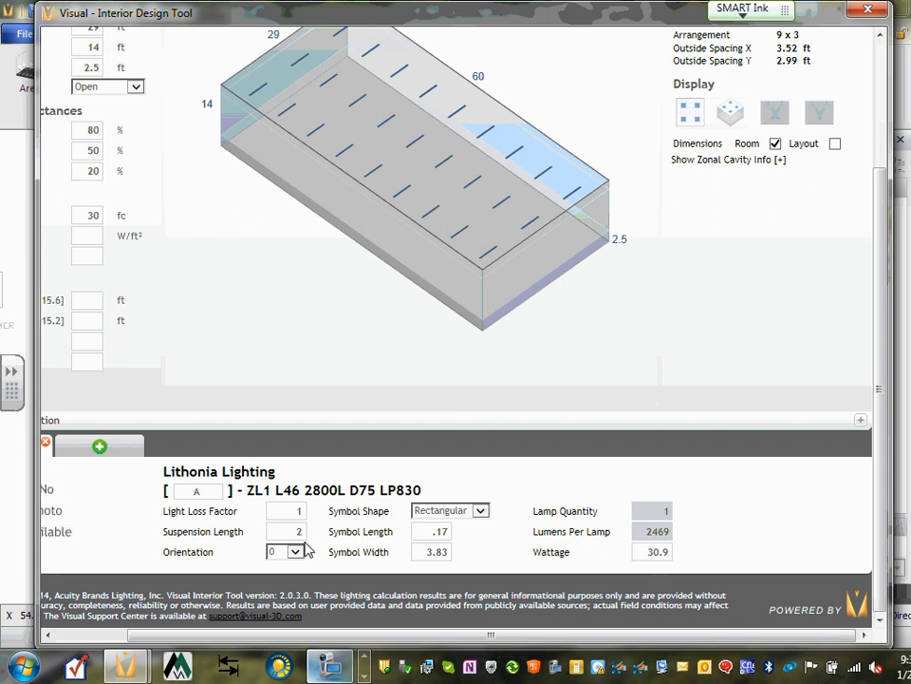
double_click(288, 510)
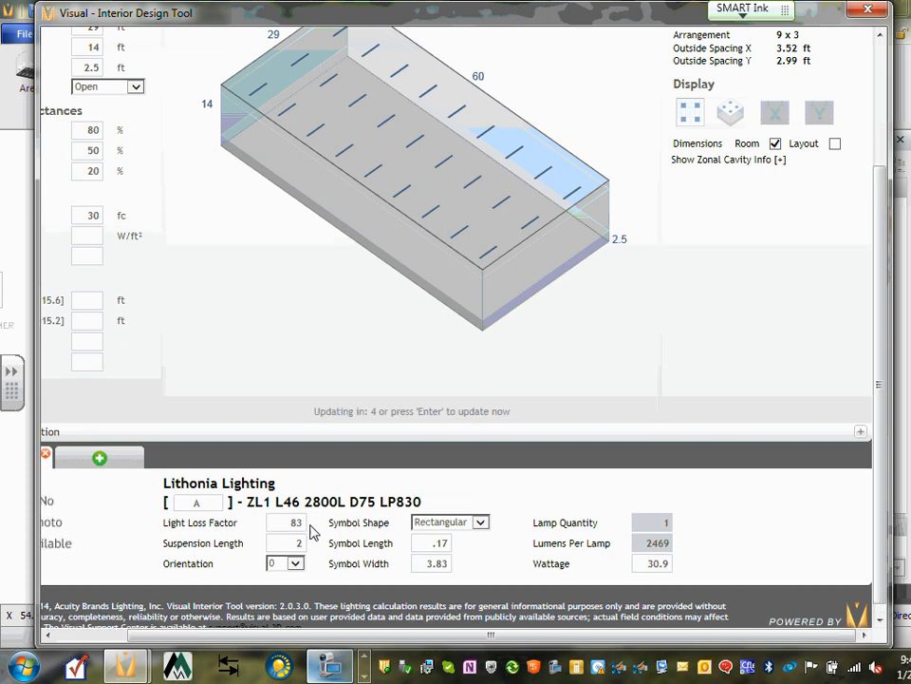
double_click(296, 521)
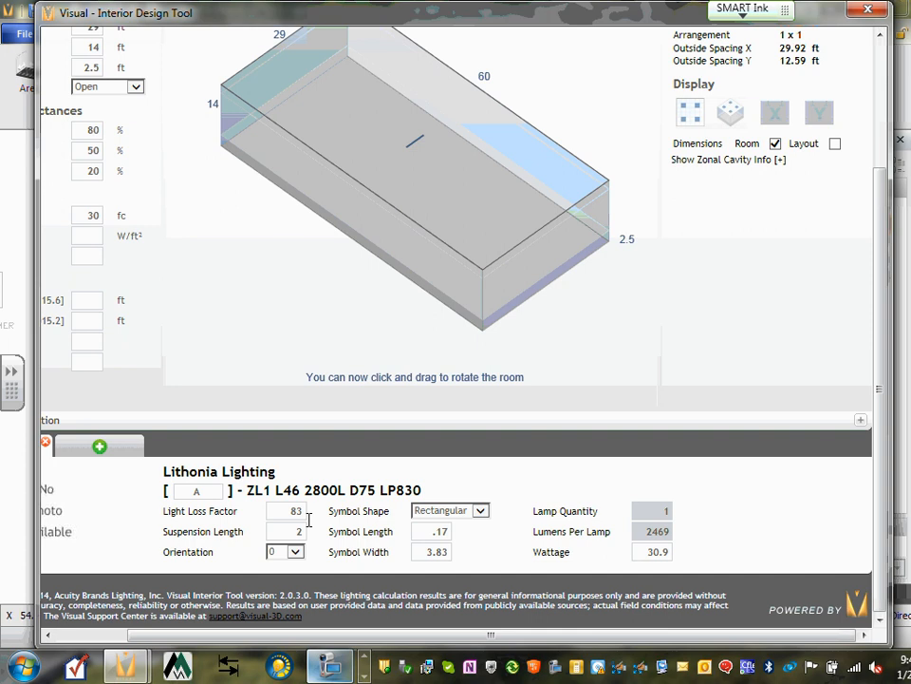
double_click(293, 531)
double_click(293, 510)
text(.)
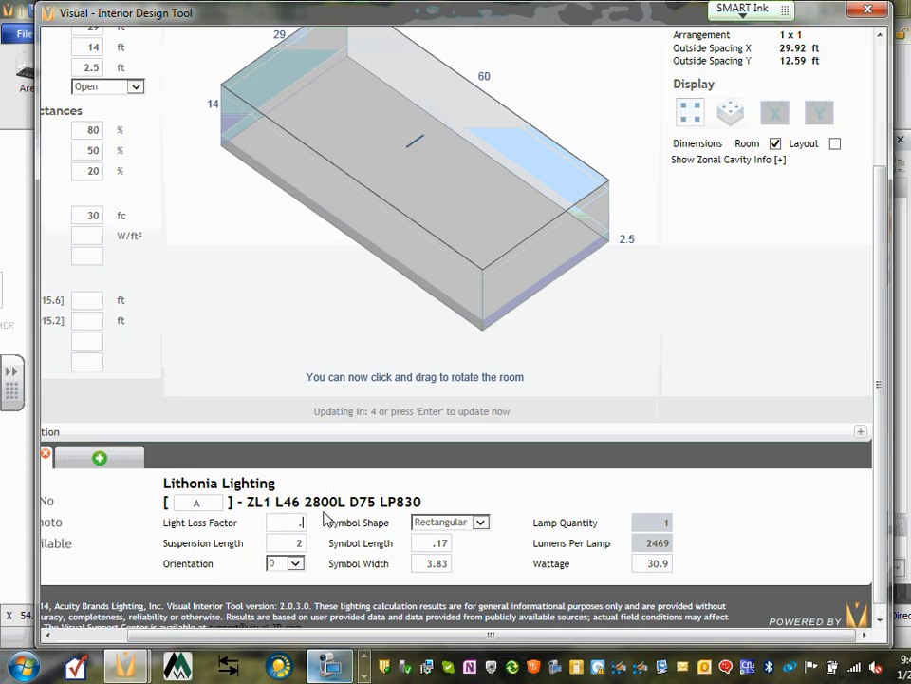
text(83)
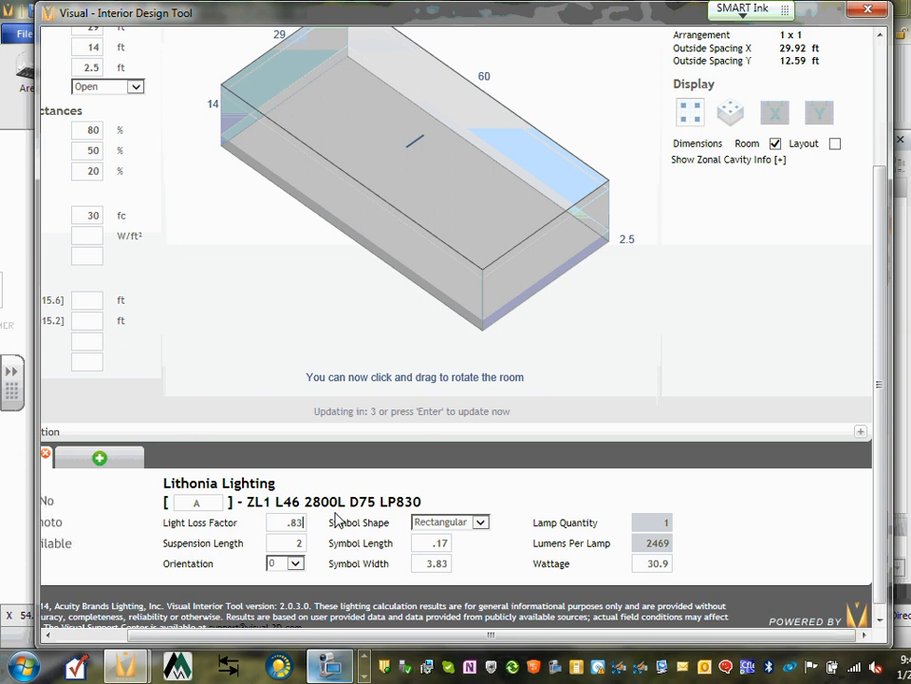
key(Tab)
click(349, 528)
right_click(218, 530)
click(287, 513)
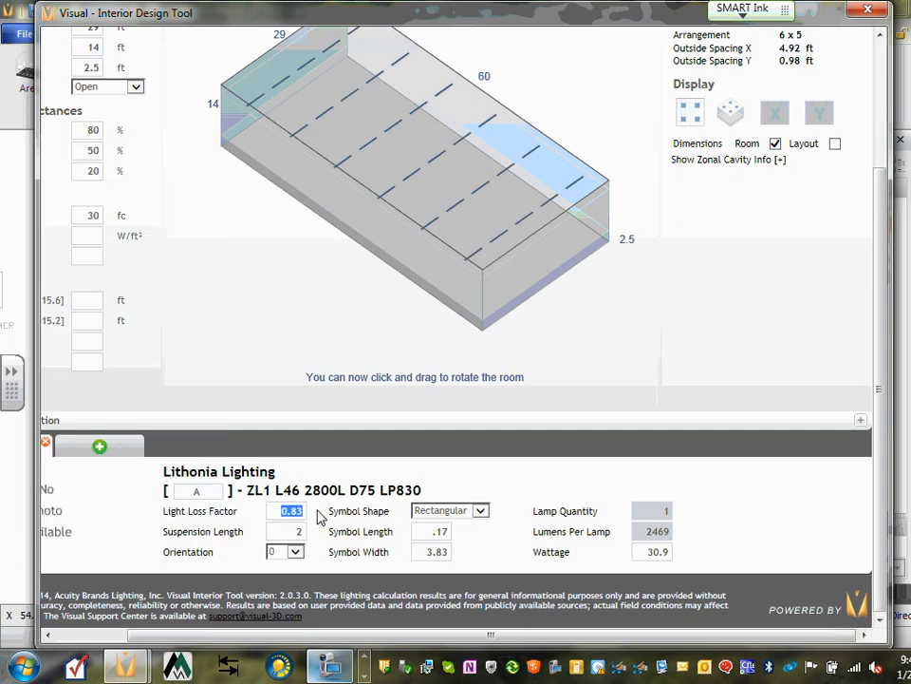
click(329, 517)
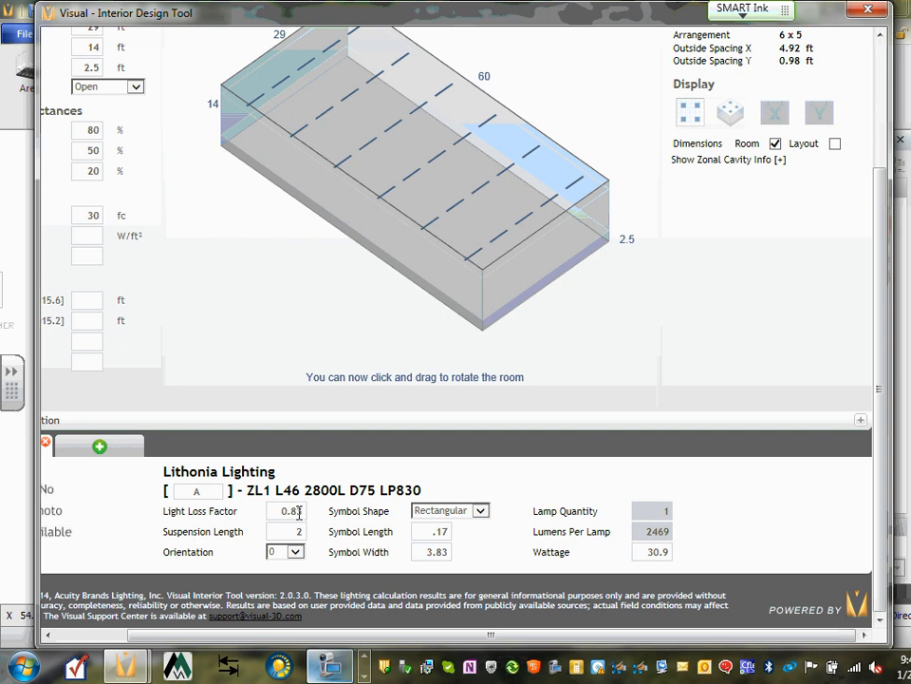
Try a light loss factor of 1 for luminaire A and check the calculation results.
drag(281, 511, 308, 511)
text(1)
scroll(411, 448, up, 2)
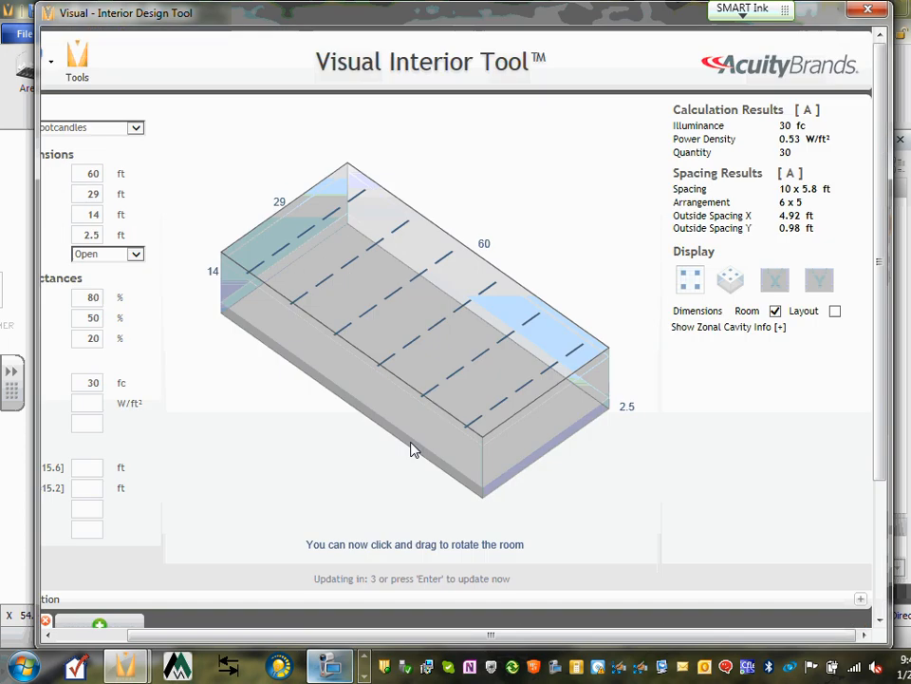
Change luminaire A's light loss factor back to .83 and let the layout update, keeping the suspension length unchanged.
scroll(655, 418, down, 2)
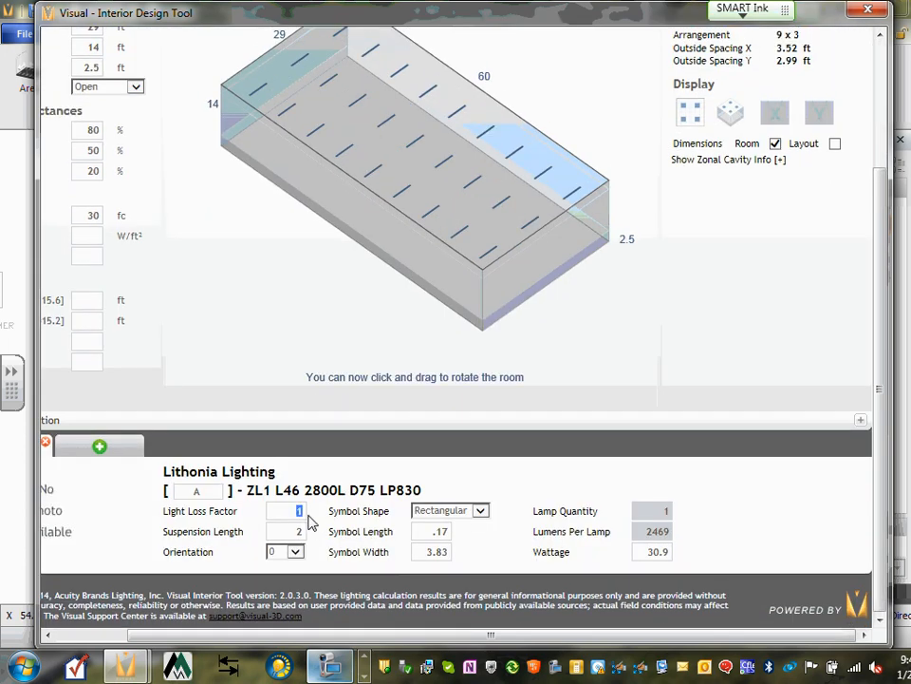
text(.83)
click(285, 532)
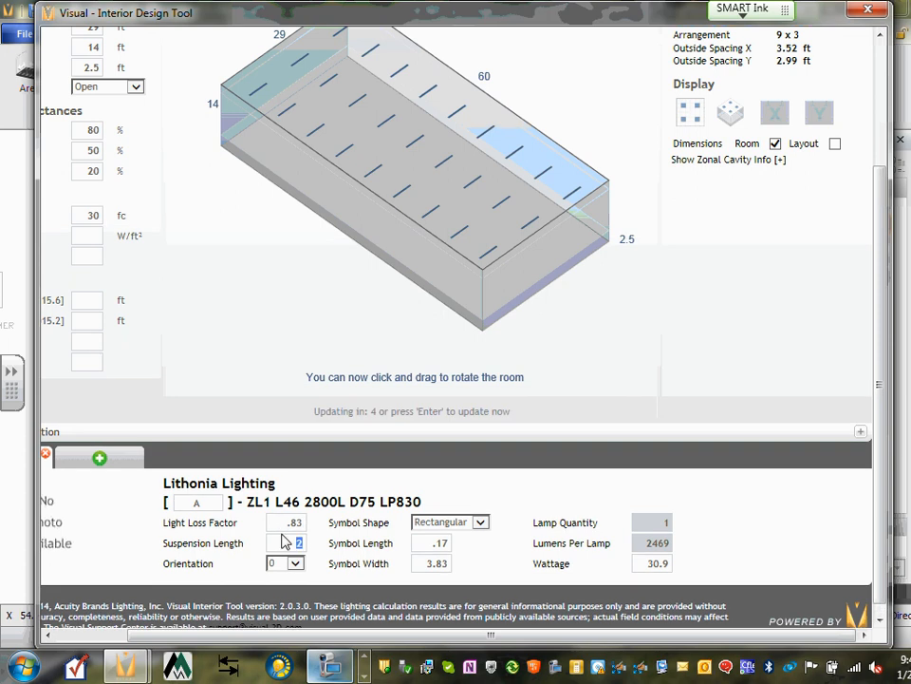
click(377, 515)
scroll(378, 513, down, 1)
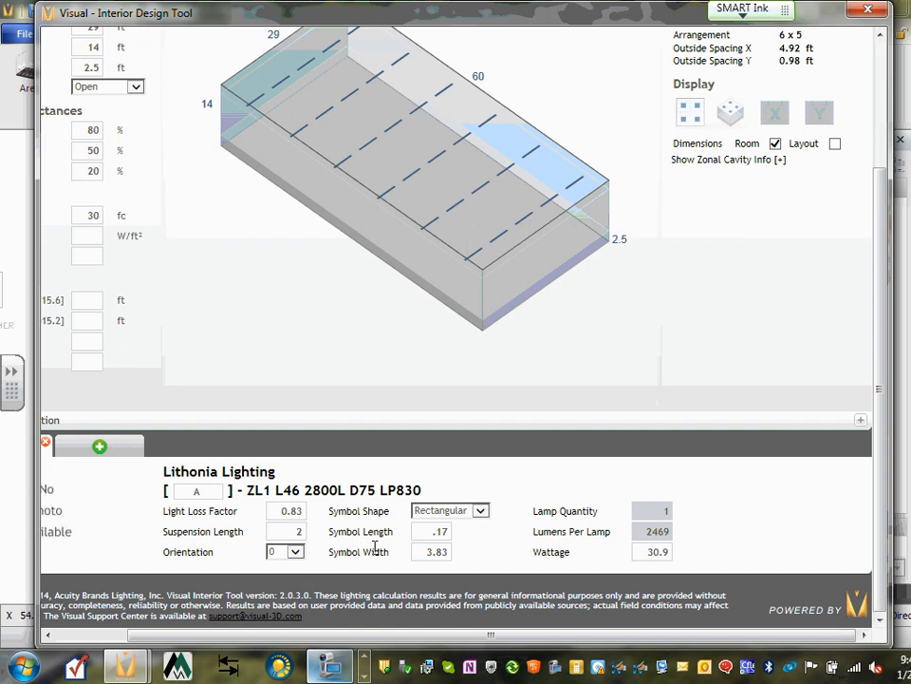
Export the calculated room with its luminaire layout from the Interior Design Tool to the Visual drawing.
scroll(233, 357, up, 3)
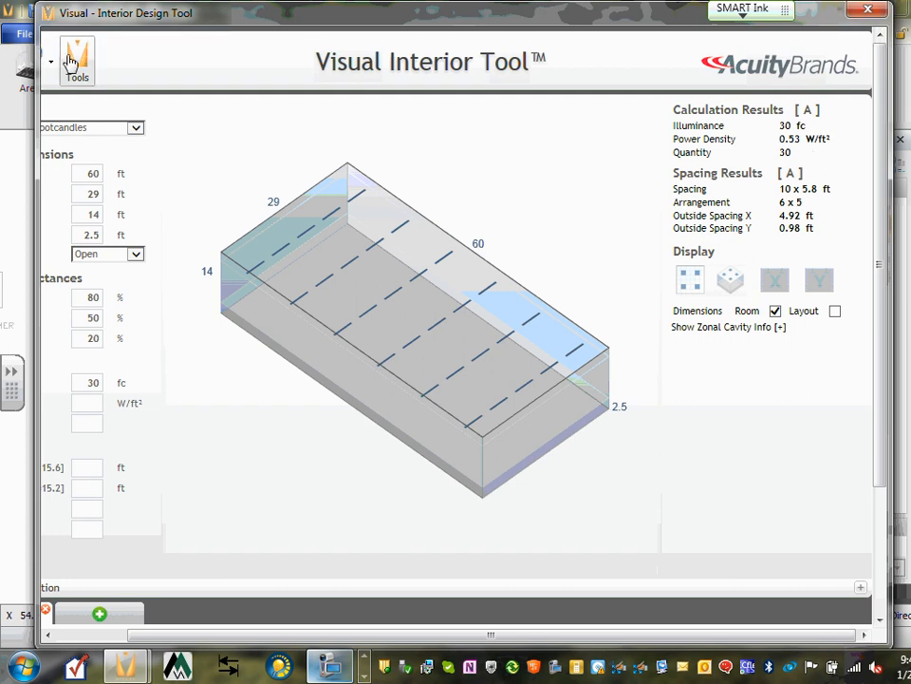
drag(334, 634, 262, 634)
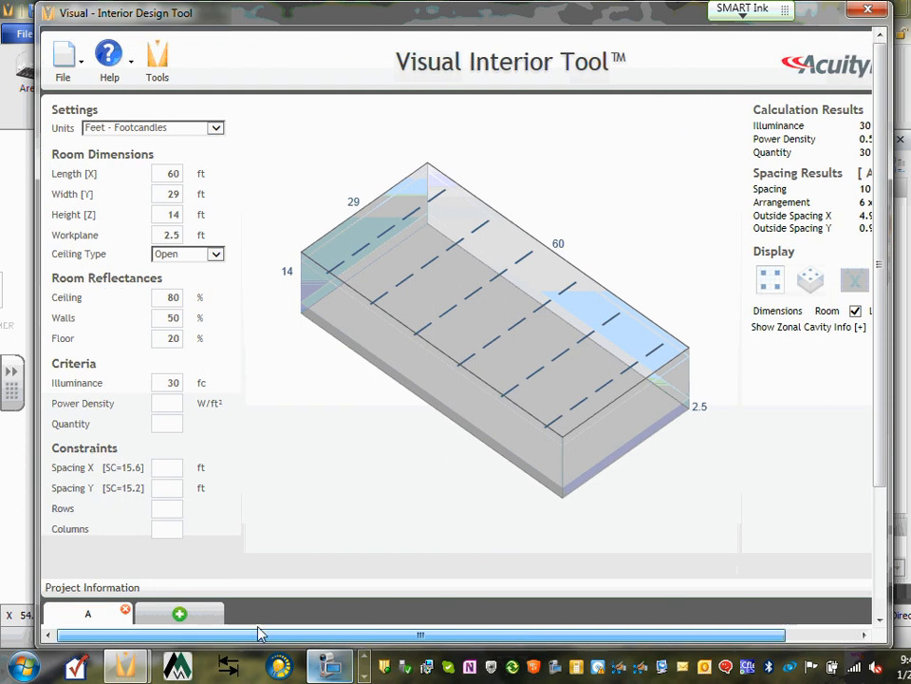
click(81, 71)
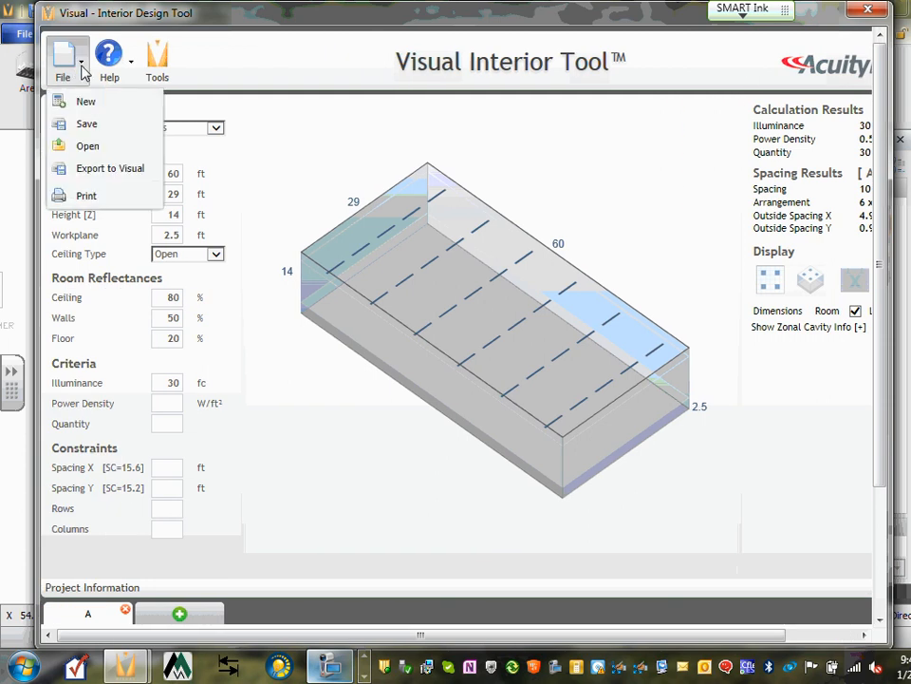
click(135, 171)
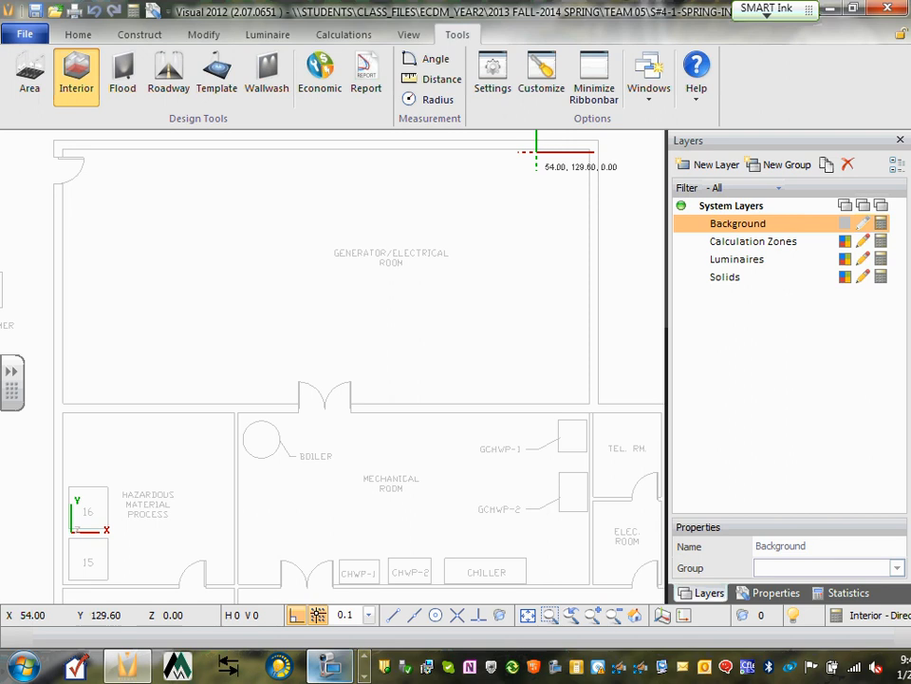
Place the exported room's base point at the Generator/Electrical Room's lower-left inside corner and orient it along the room's bottom wall.
scroll(116, 370, down, 1)
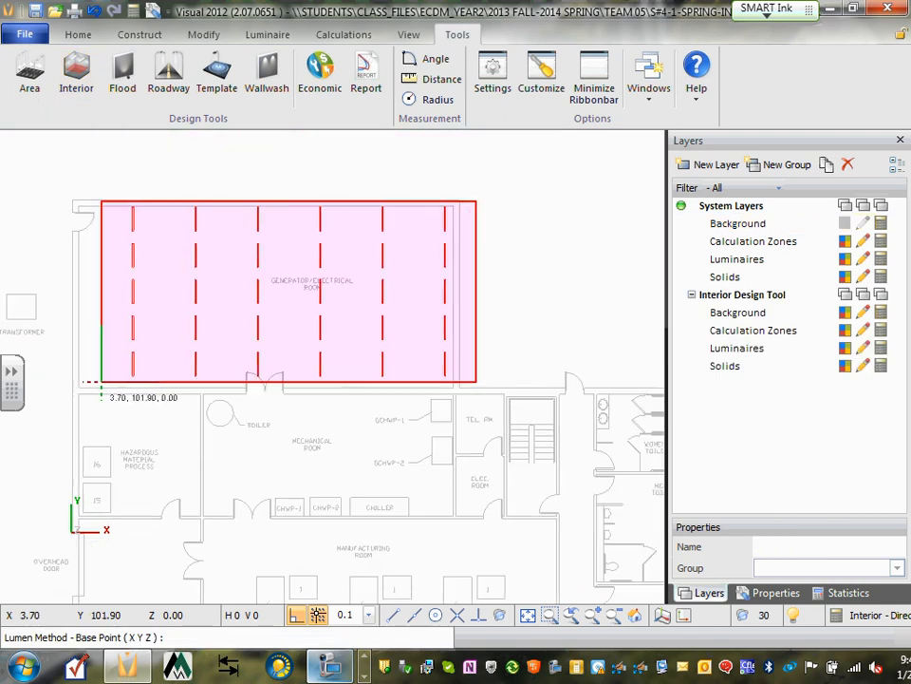
scroll(106, 376, up, 1)
scroll(66, 405, up, 5)
scroll(102, 405, down, 4)
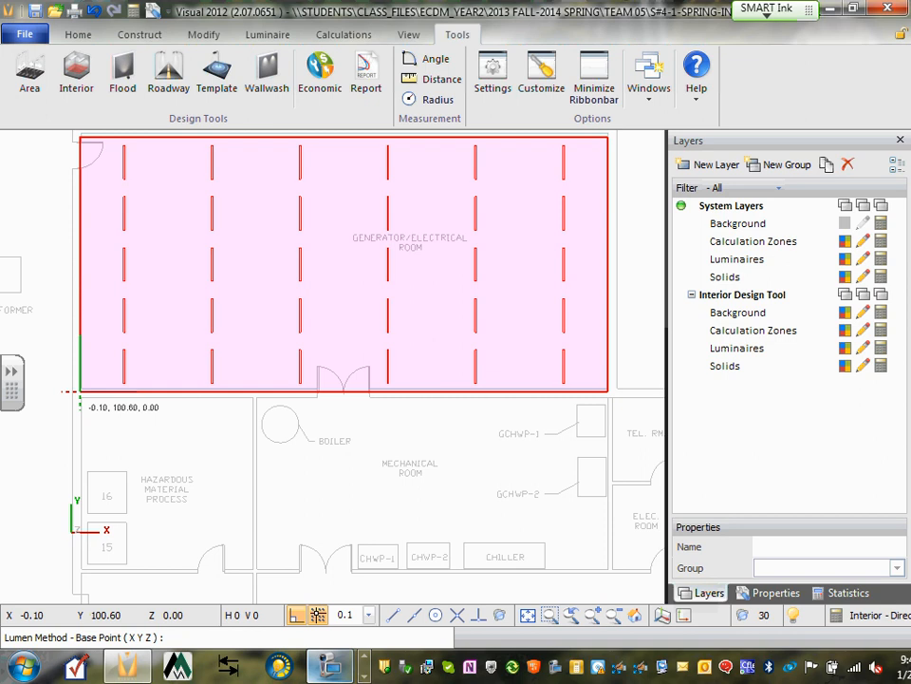
scroll(79, 393, down, 1)
middle_drag(82, 404, 135, 450)
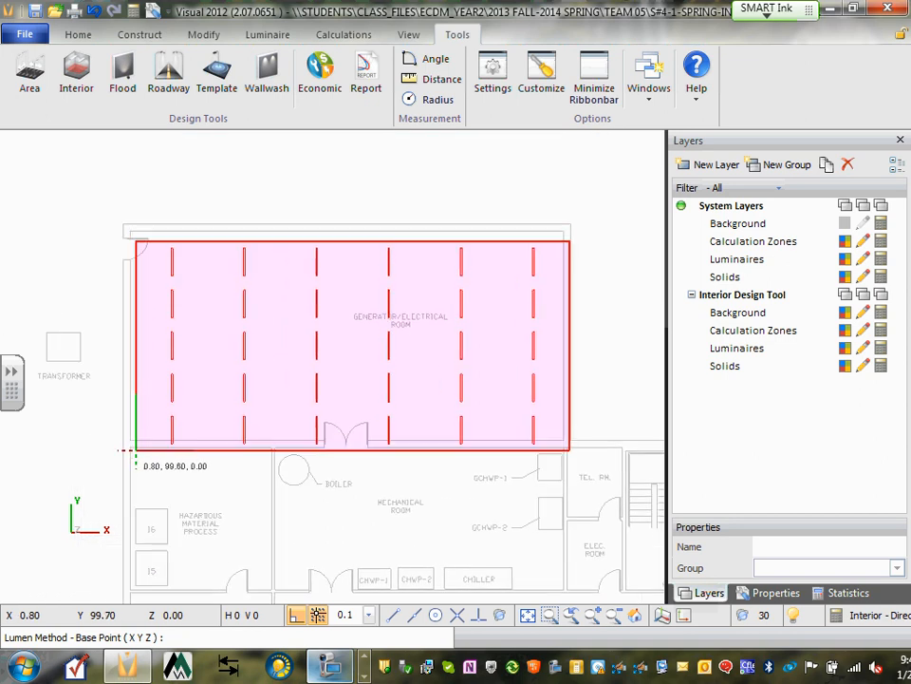
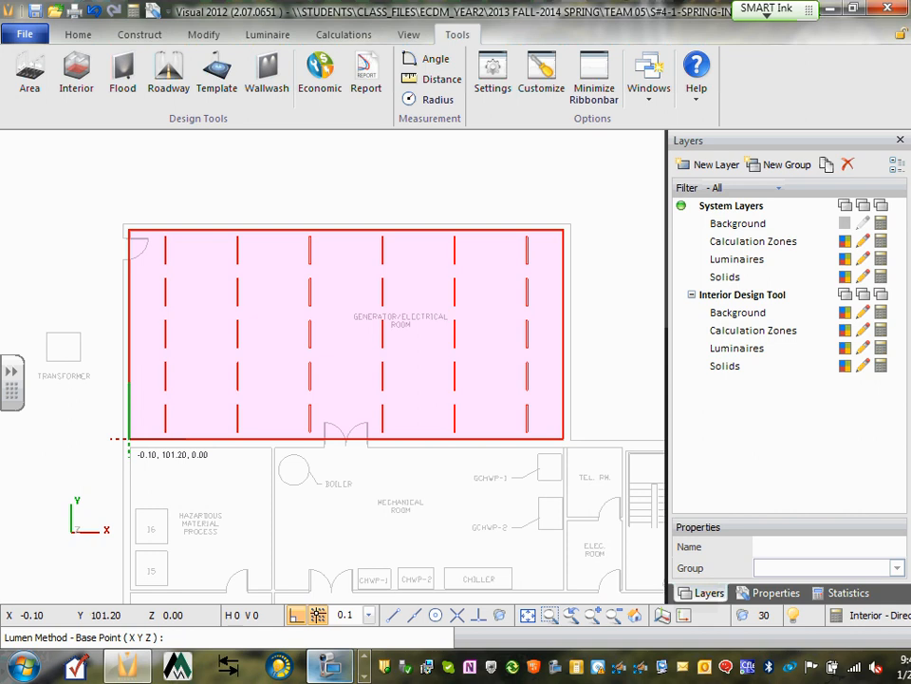
scroll(128, 438, up, 4)
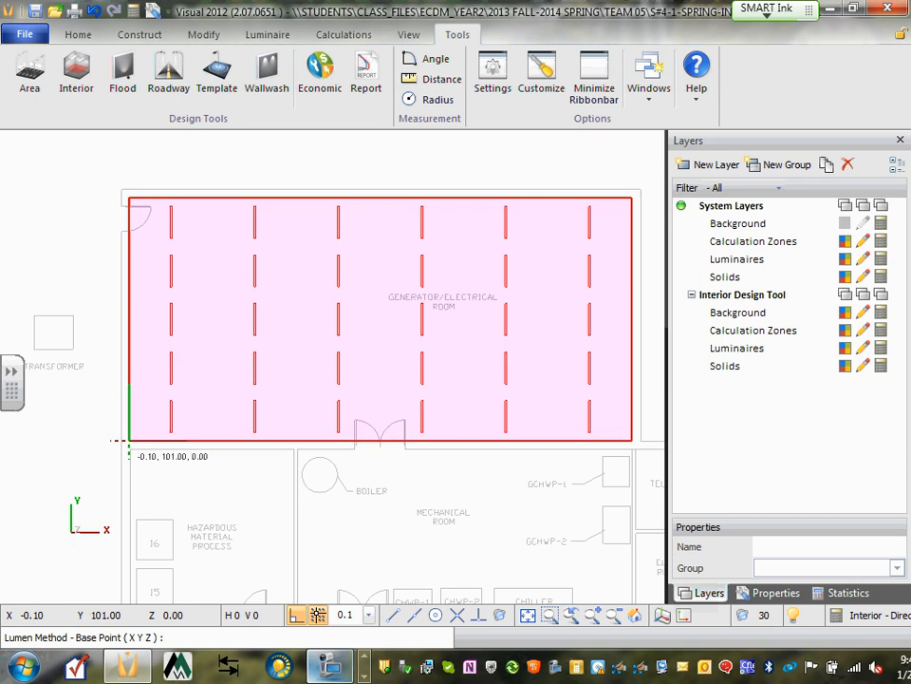
scroll(128, 441, up, 3)
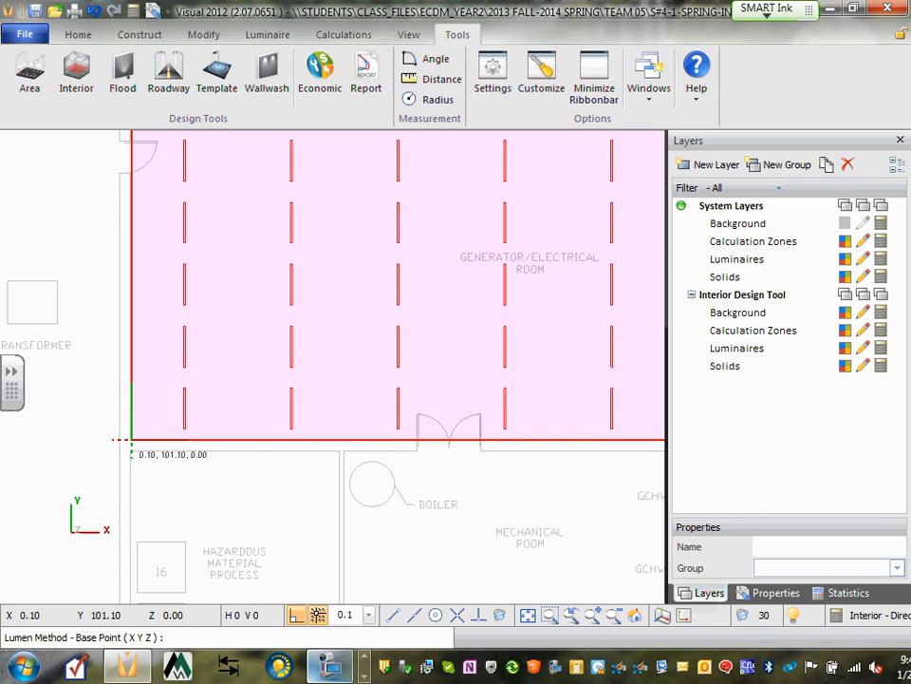
click(128, 440)
scroll(205, 433, down, 3)
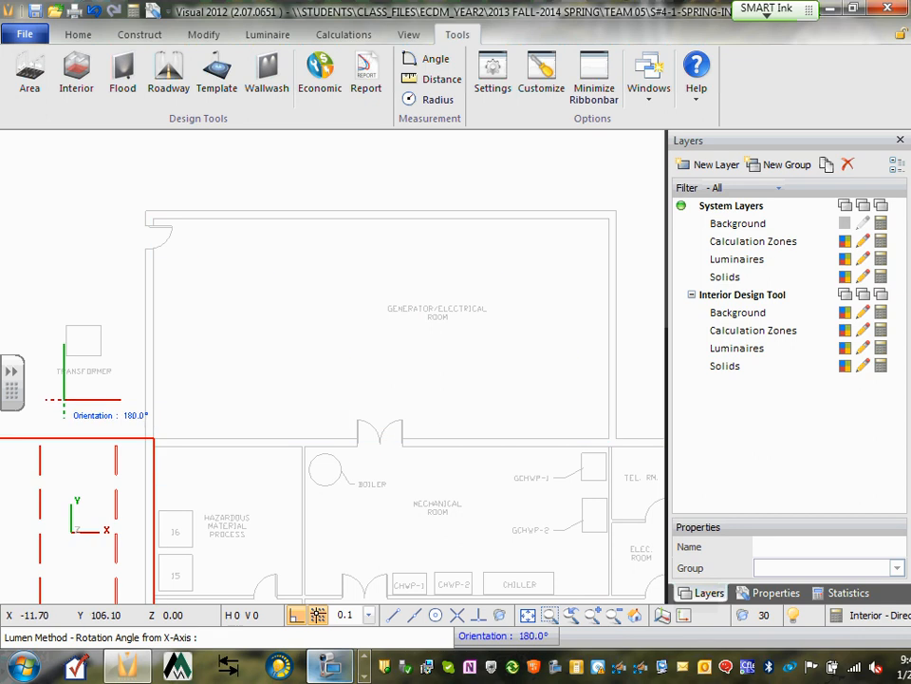
click(592, 437)
scroll(391, 389, down, 1)
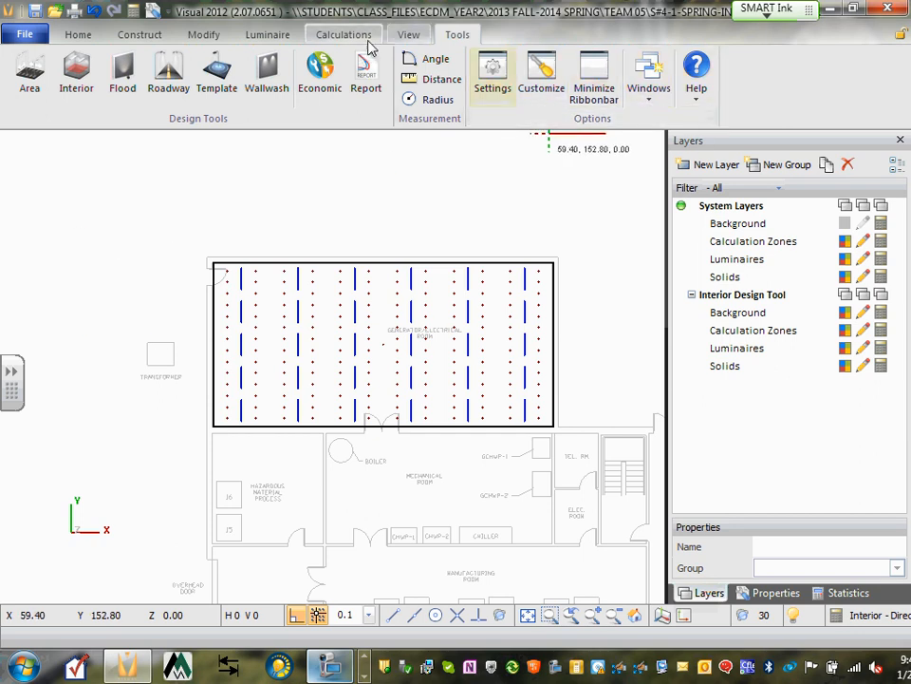
Examine the placed room and its suspended luminaires in 3D from all four diagonal view directions.
click(409, 36)
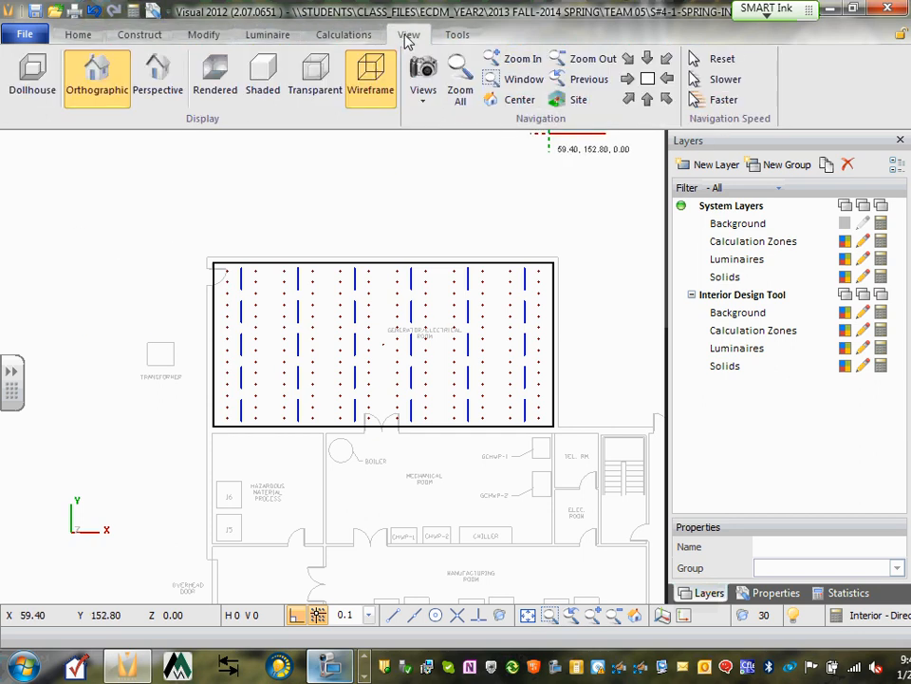
click(627, 99)
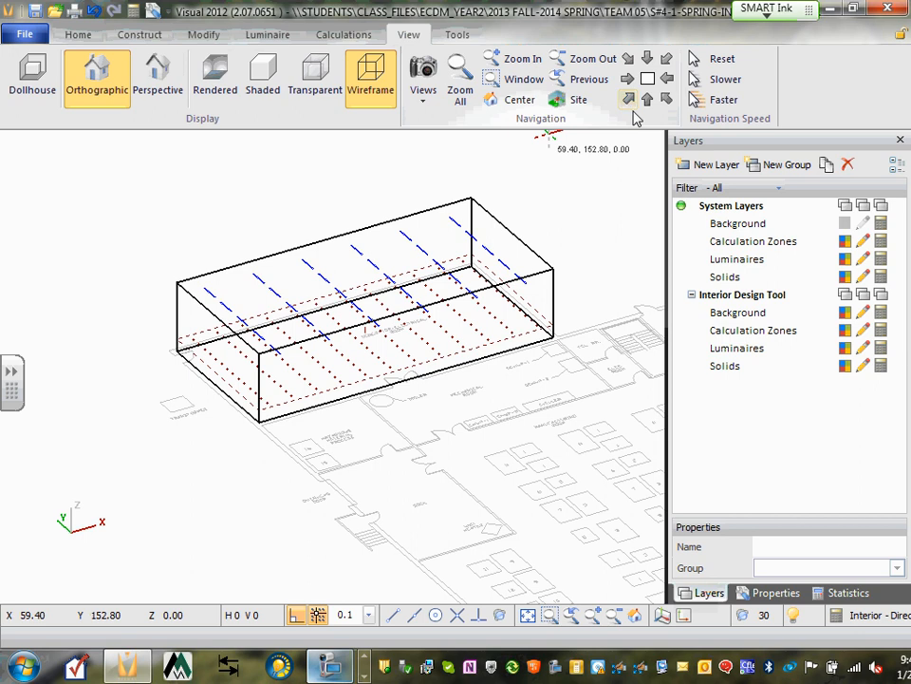
click(667, 99)
click(666, 59)
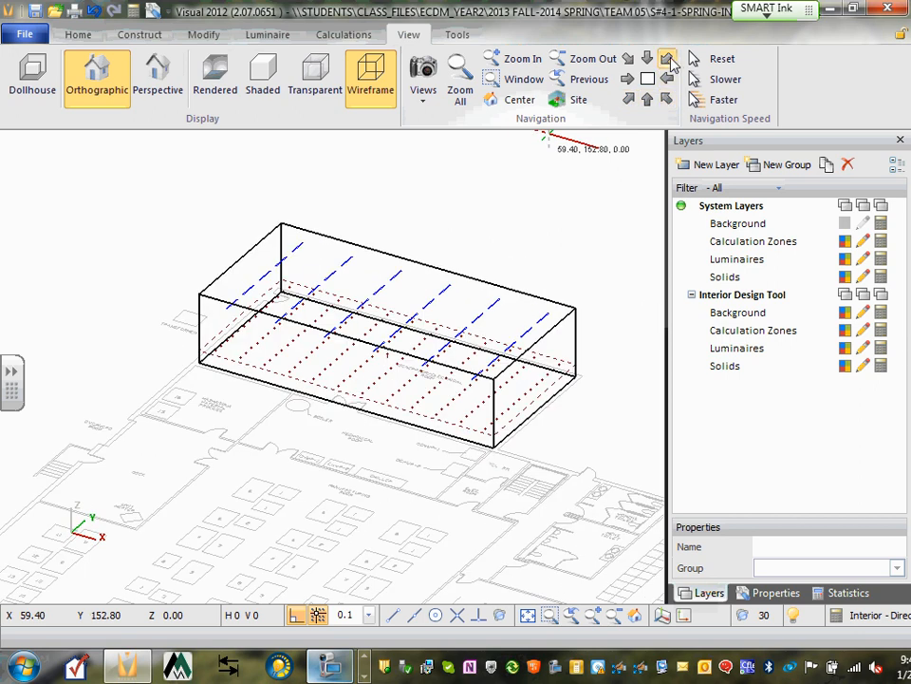
click(629, 60)
click(633, 102)
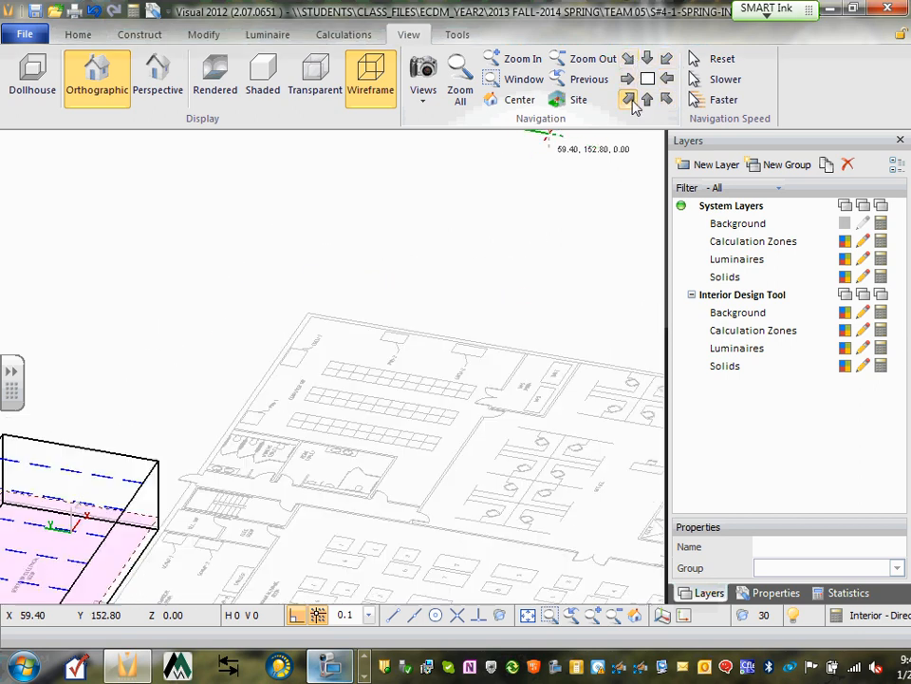
Examine the placed Generator/Electrical Room and its luminaire rows in plan and in a diagonal 3D view, ending in plan view.
click(647, 99)
click(648, 79)
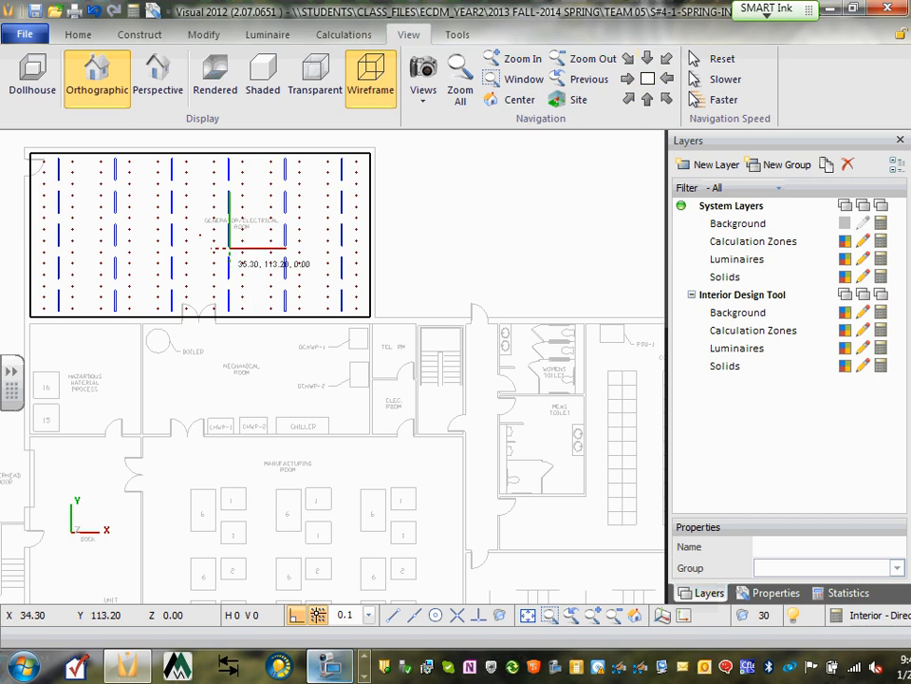
scroll(393, 238, down, 5)
scroll(253, 184, up, 5)
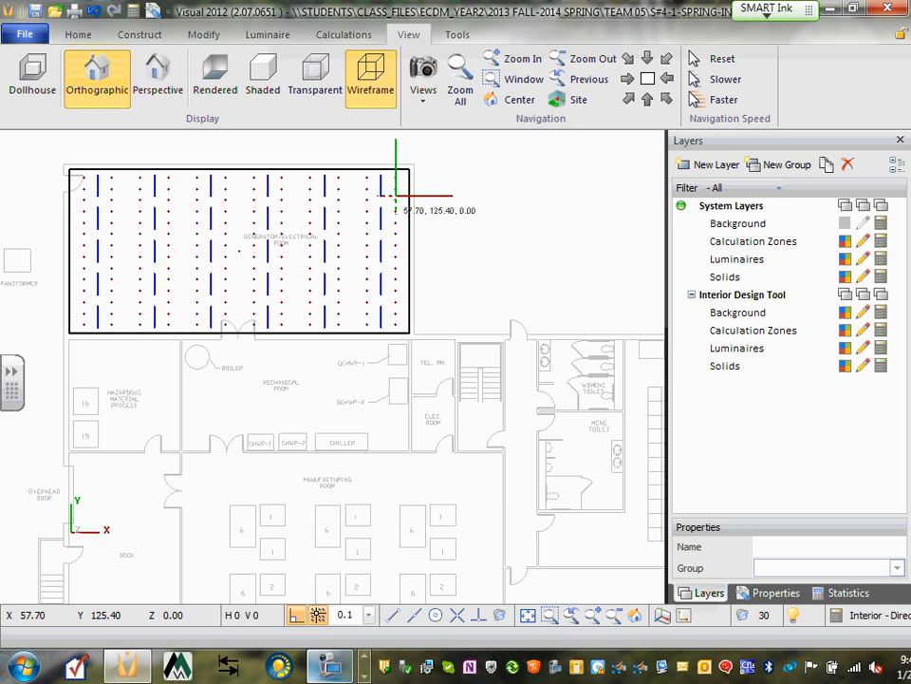
scroll(396, 196, down, 2)
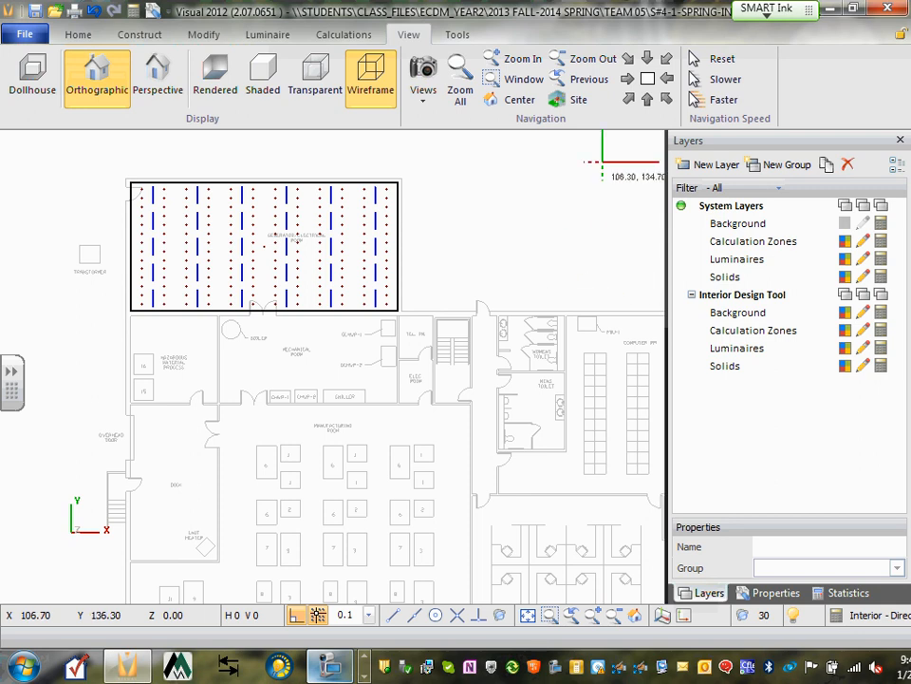
click(627, 99)
scroll(121, 428, up, 2)
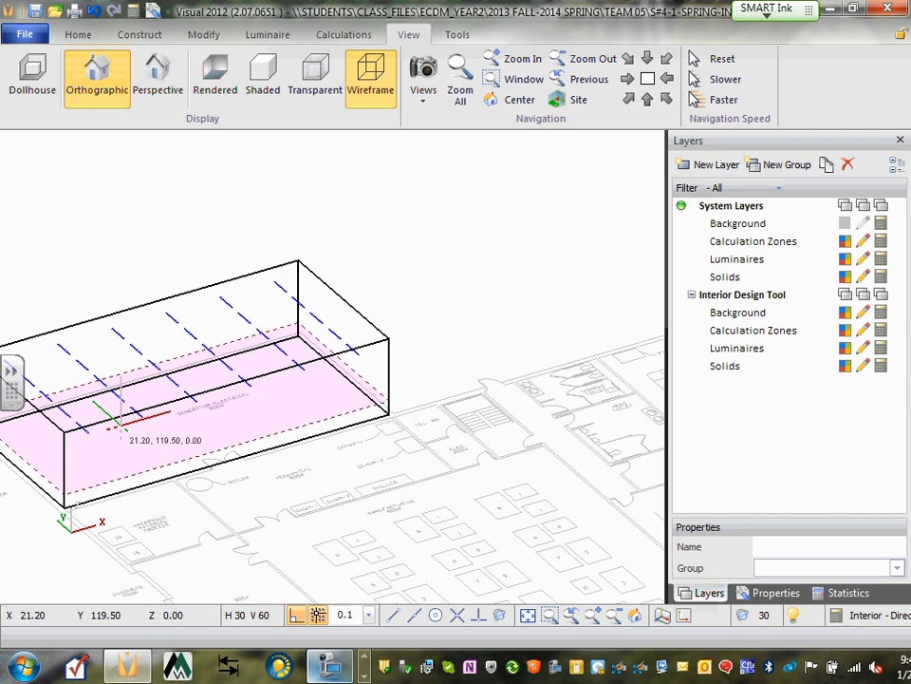
scroll(172, 469, down, 2)
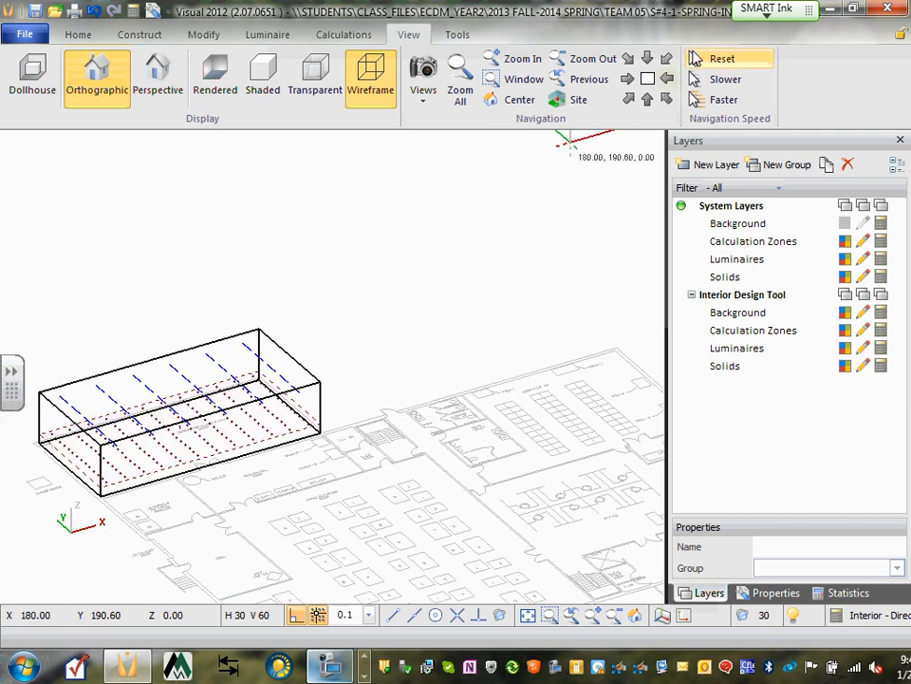
click(648, 80)
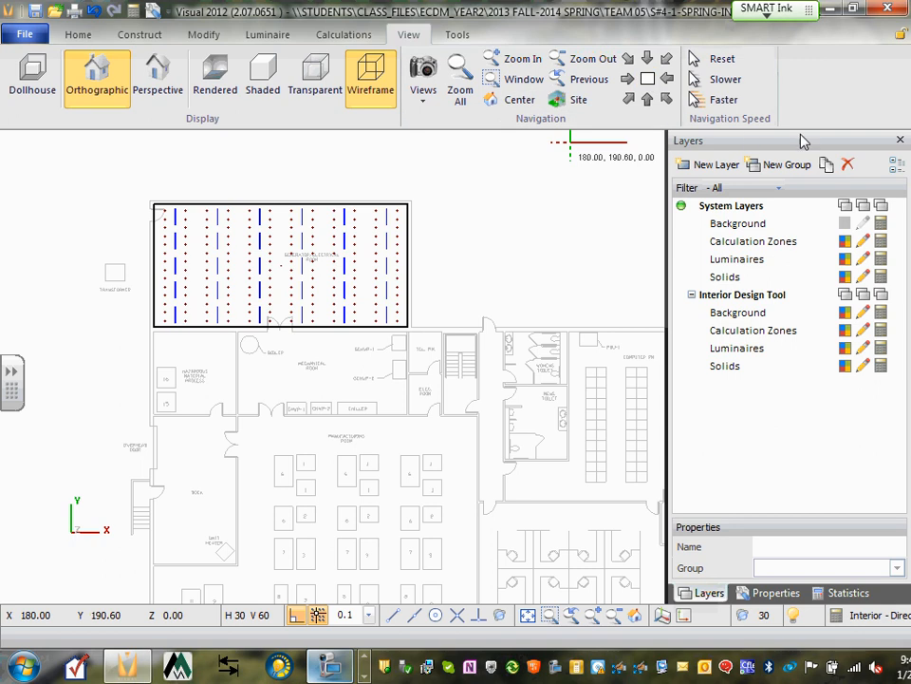
Calculate the placed room's light levels with the calculation zone statistics displayed.
click(842, 594)
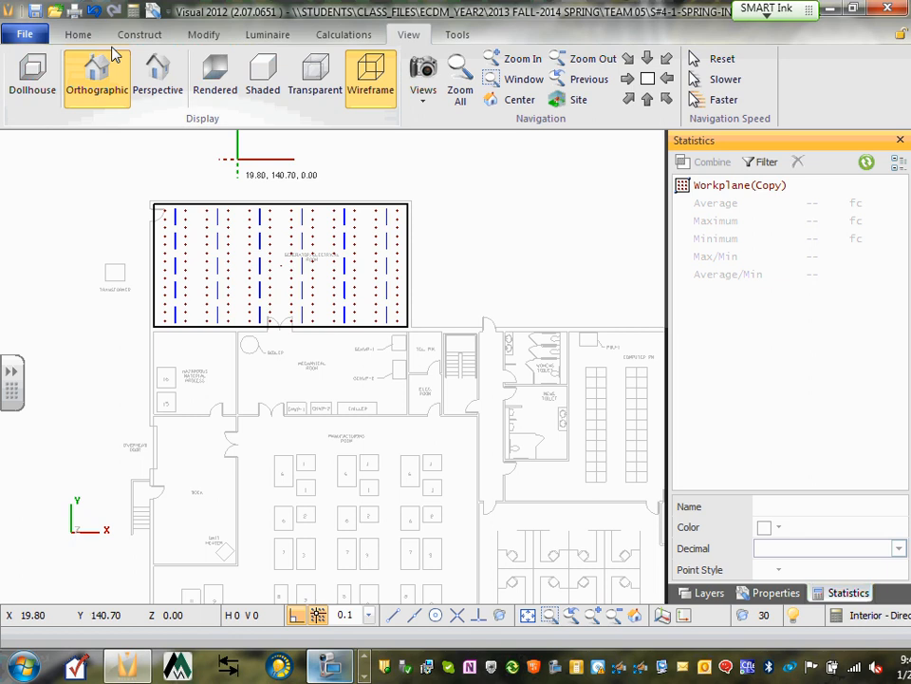
click(338, 38)
click(33, 81)
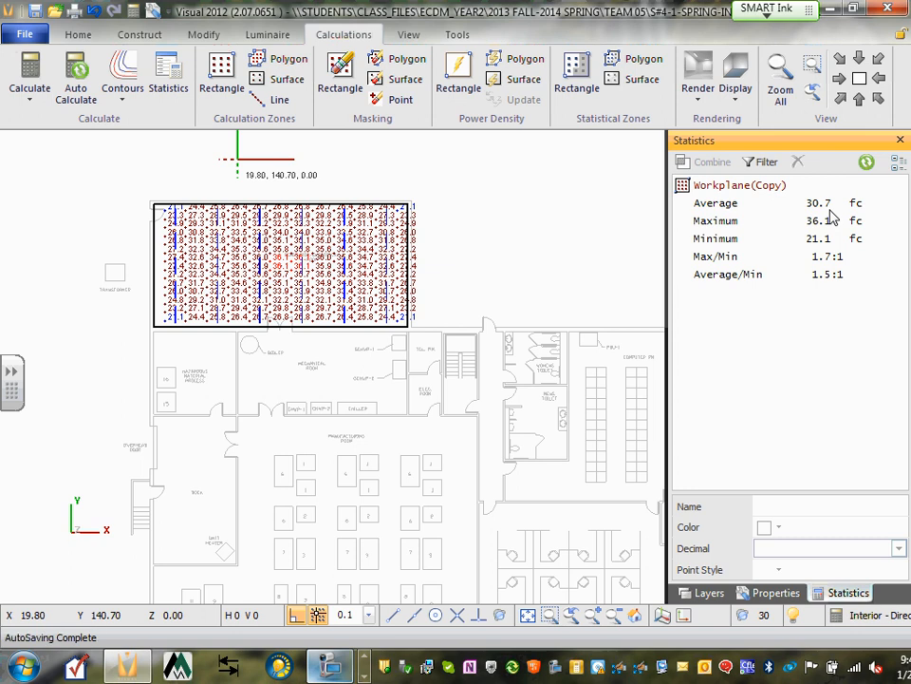
Try to rename the Workplane(Copy) calculation zone as Gen/Electrical Room.
click(762, 187)
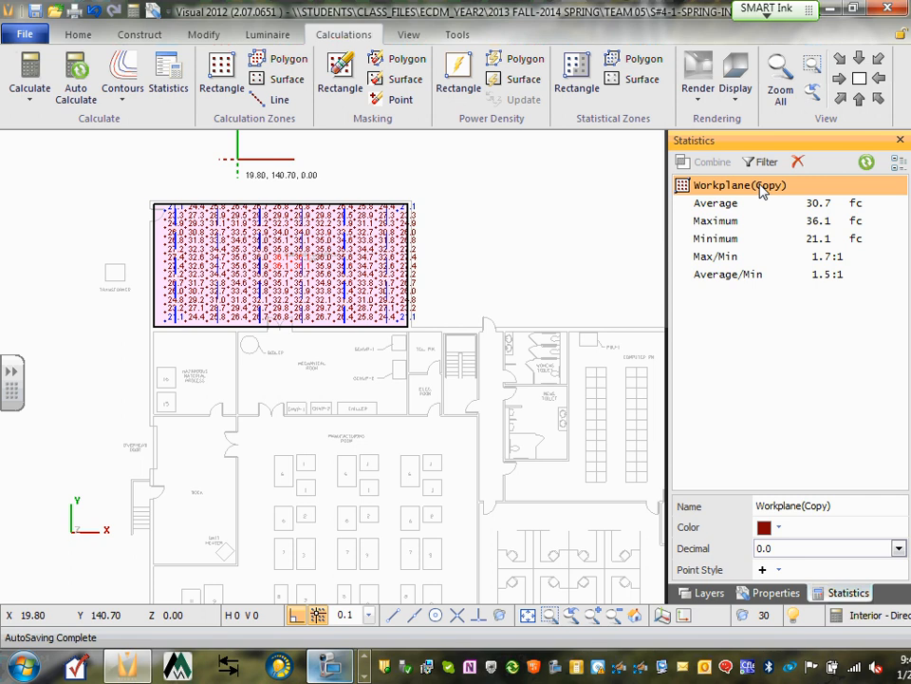
right_click(761, 191)
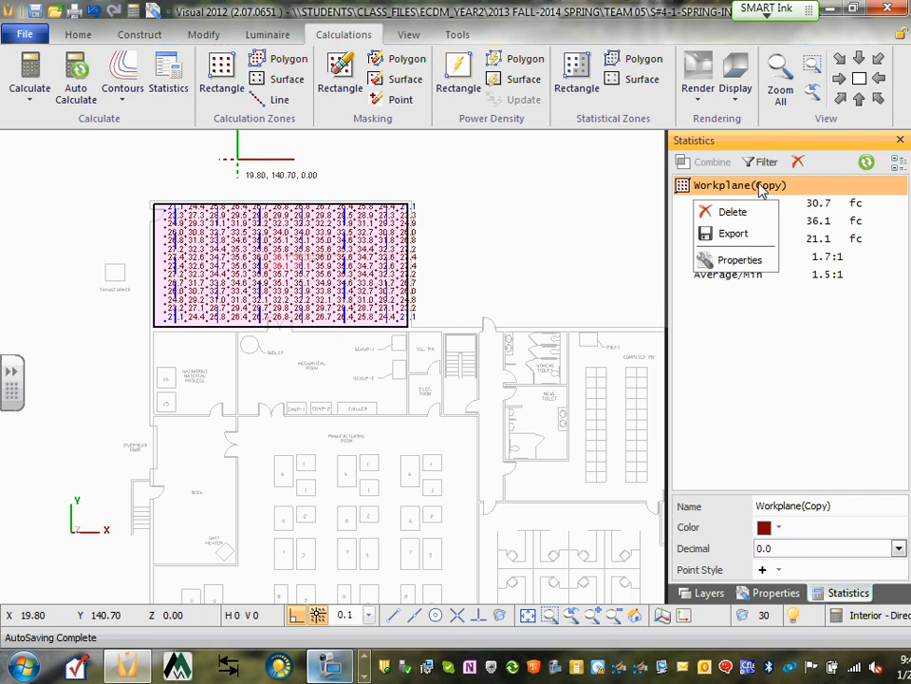
click(788, 189)
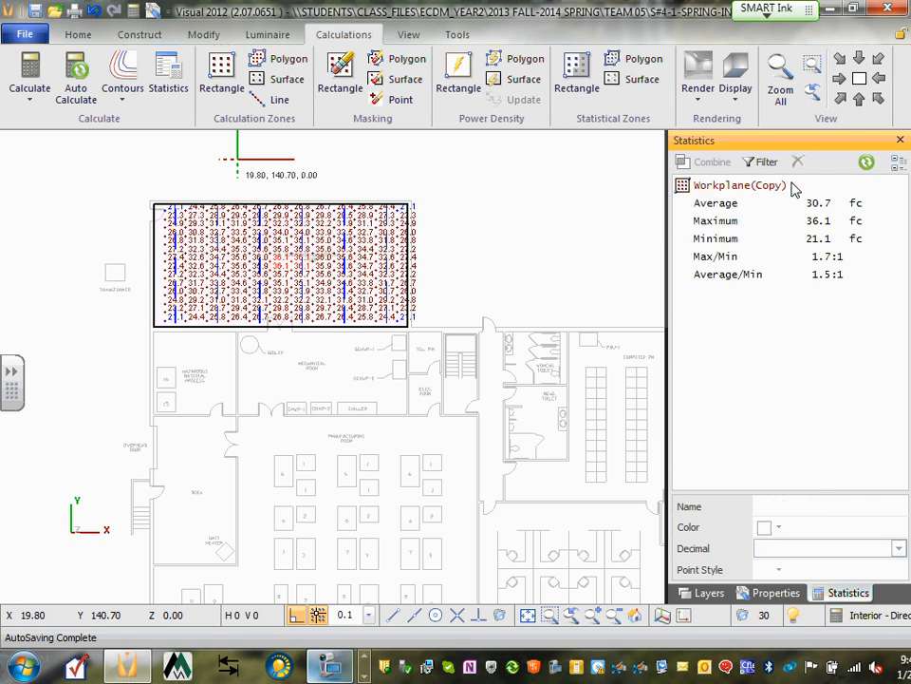
double_click(738, 189)
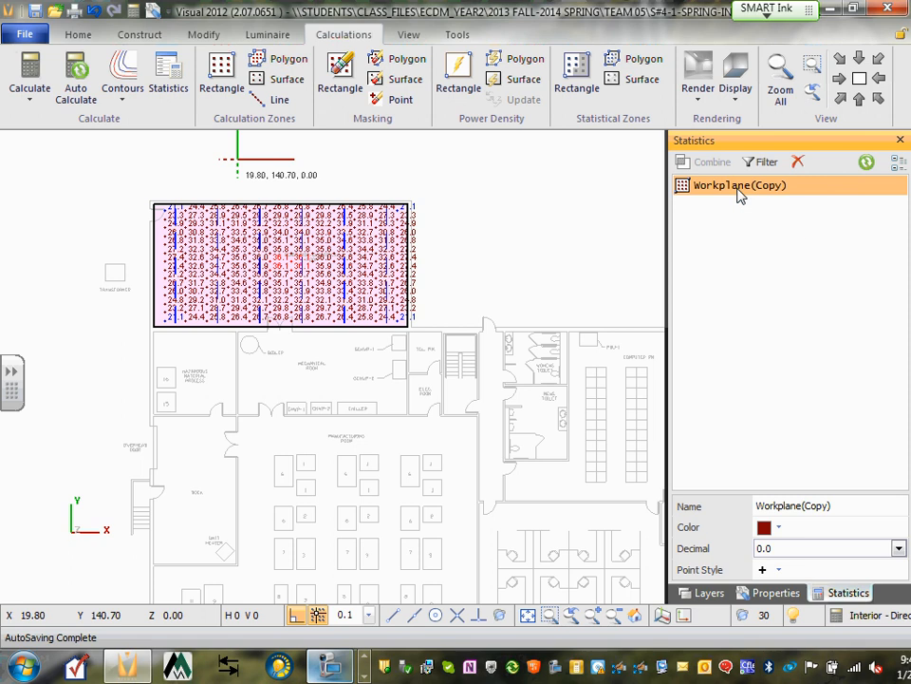
click(738, 189)
click(740, 188)
click(849, 507)
drag(849, 507, 751, 514)
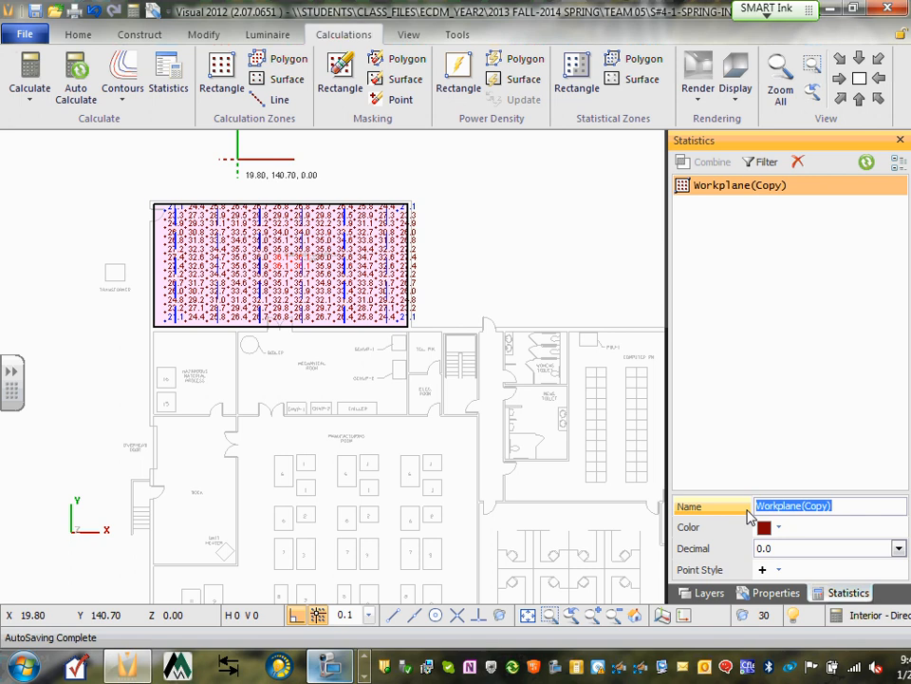
text(Gen)
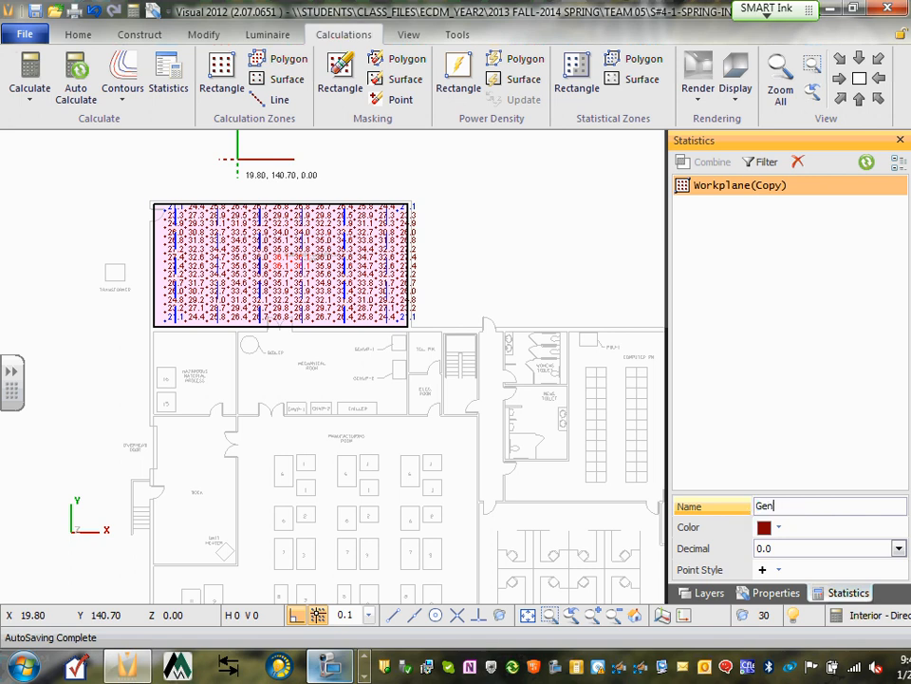
text(/Electrical Room)
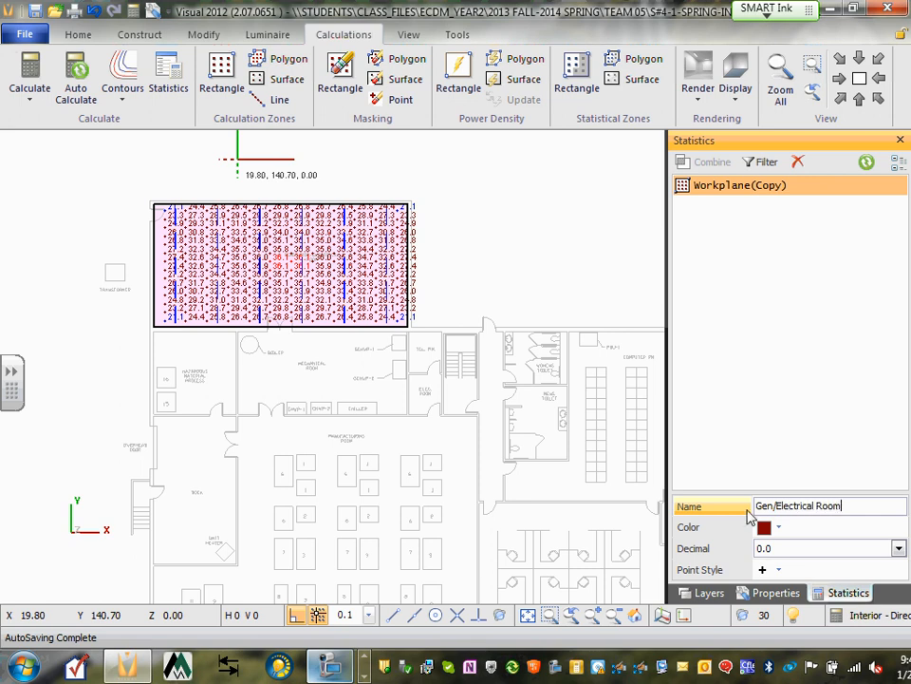
click(806, 436)
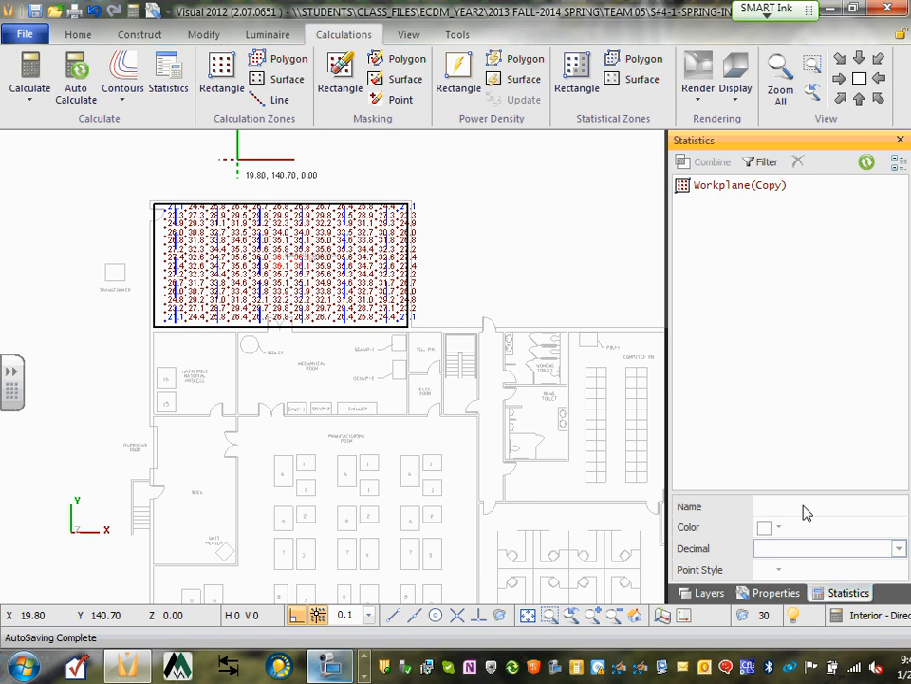
Rename the Workplane(Copy) calculation zone as Gen/Electrical Room and confirm the new name.
click(719, 189)
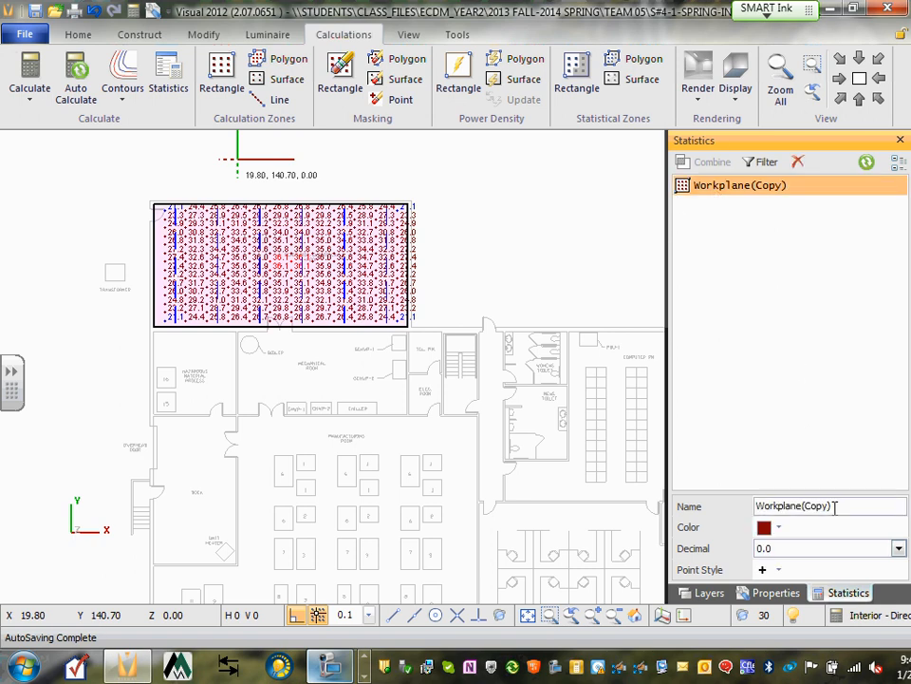
drag(835, 506, 859, 496)
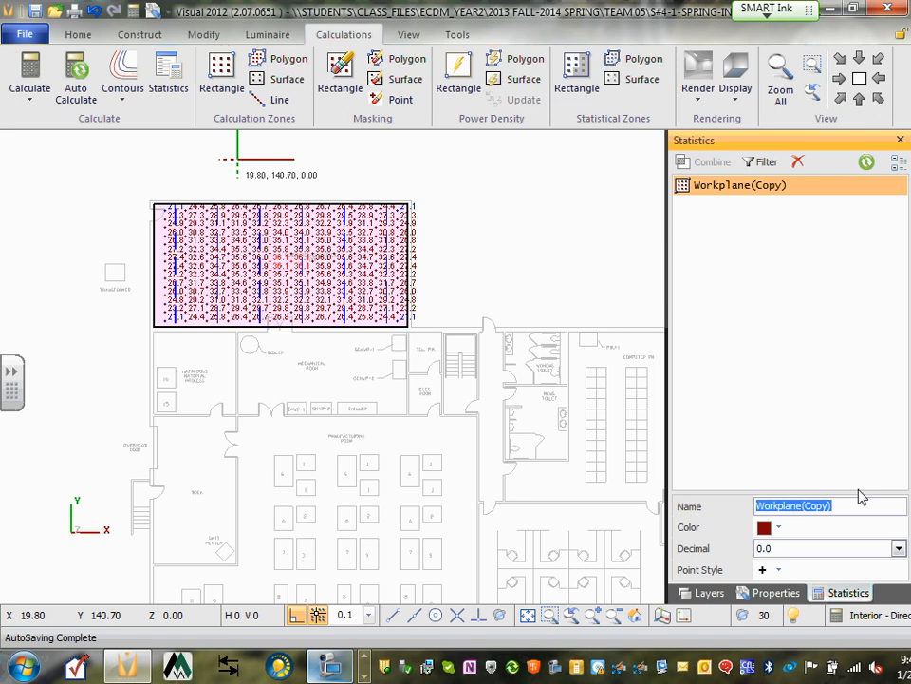
text(Gen)
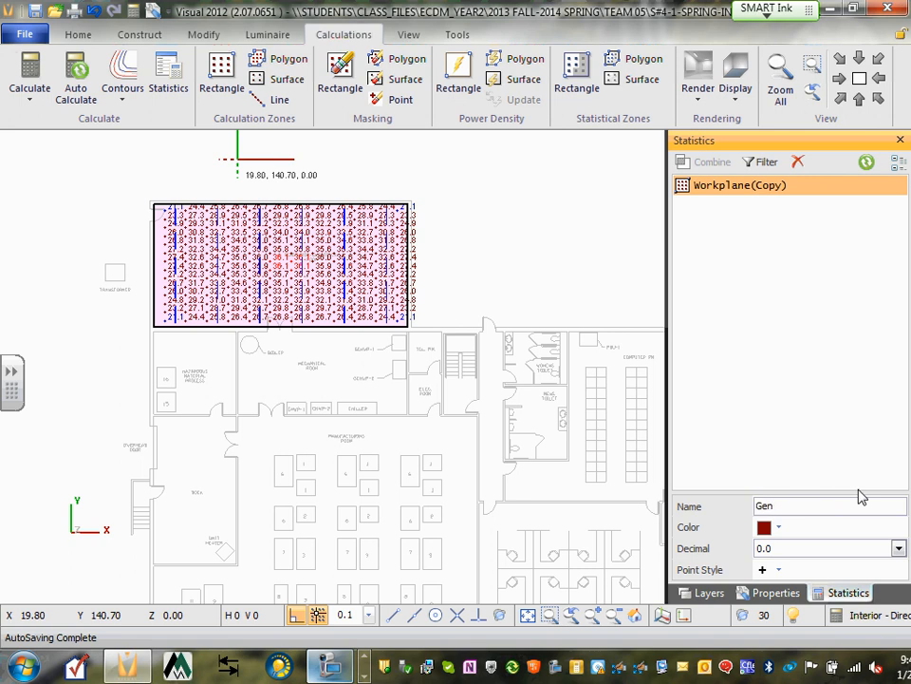
text(/Electrical Room)
key(Return)
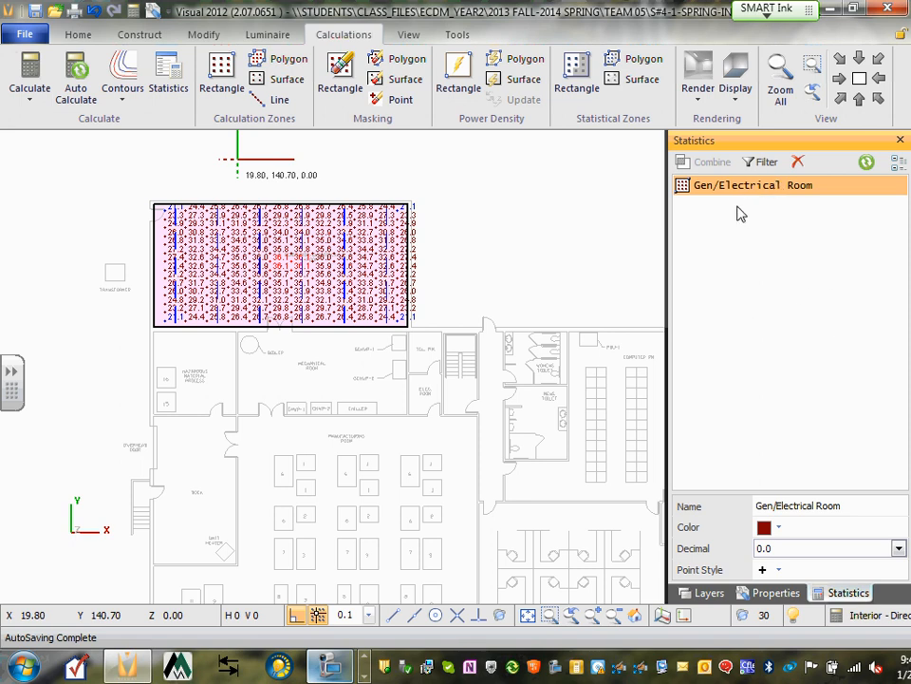
Review the System Layers and Interior Design Tool layer groups, including the latter's Background and Calculation Zones layers.
click(706, 594)
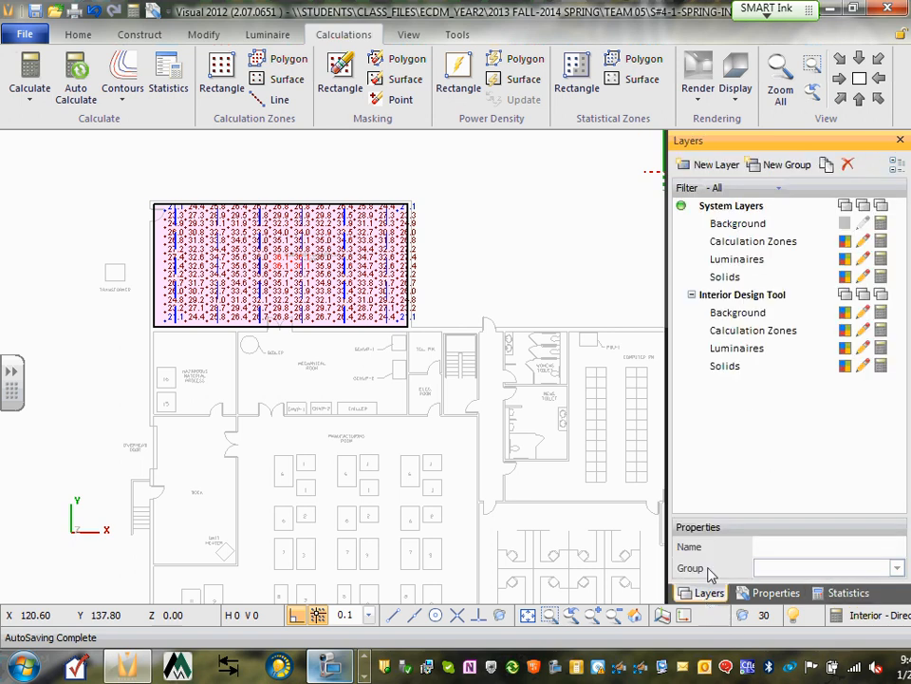
click(765, 299)
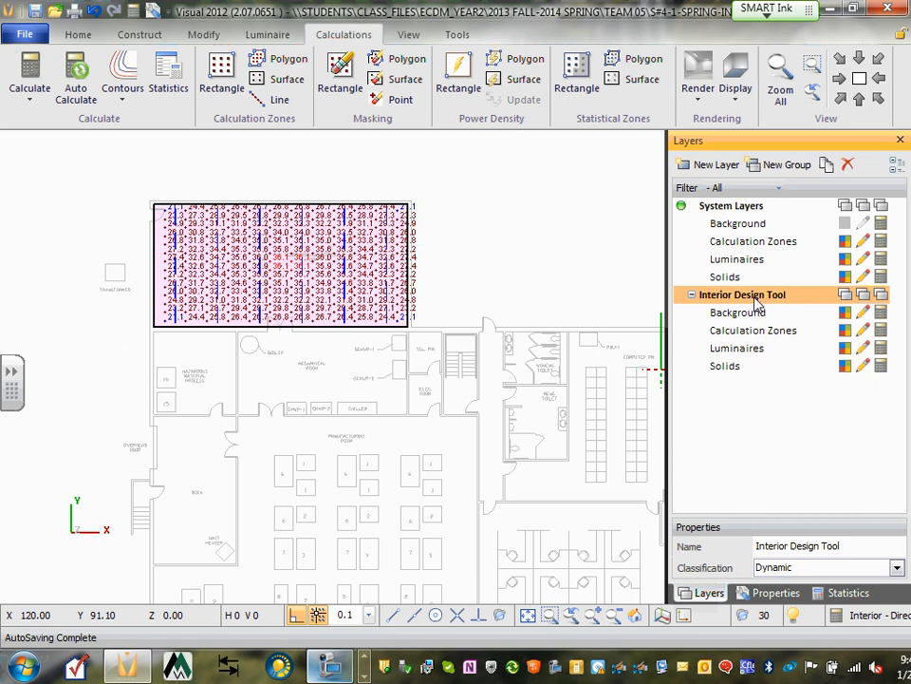
click(759, 330)
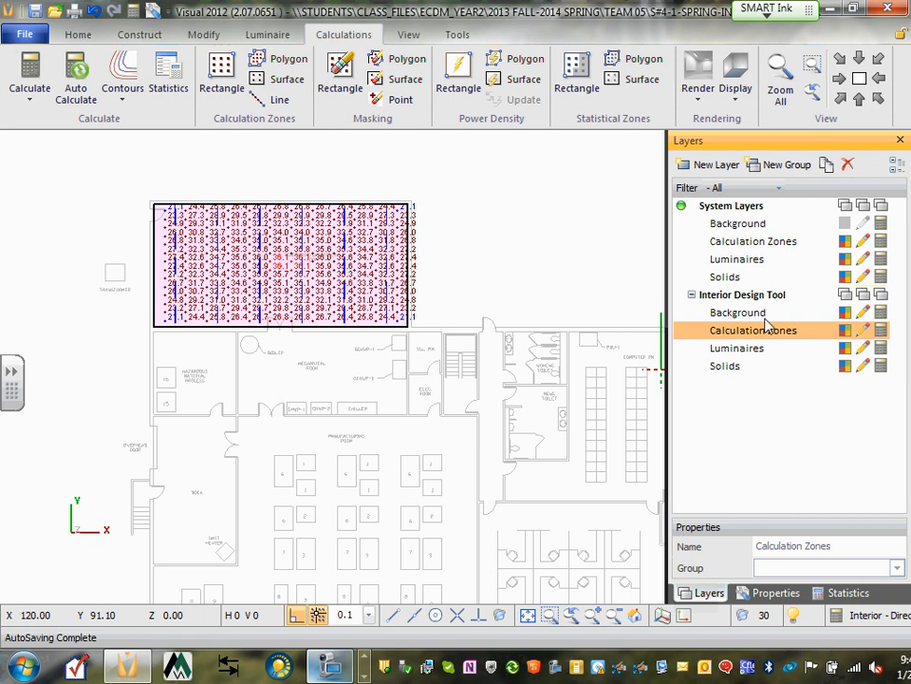
click(773, 295)
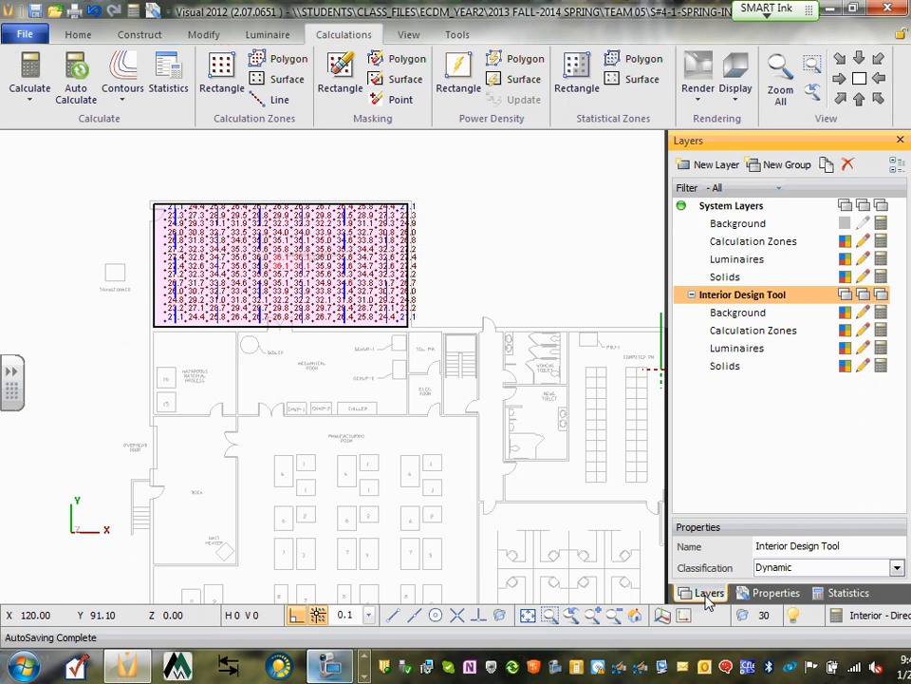
click(736, 207)
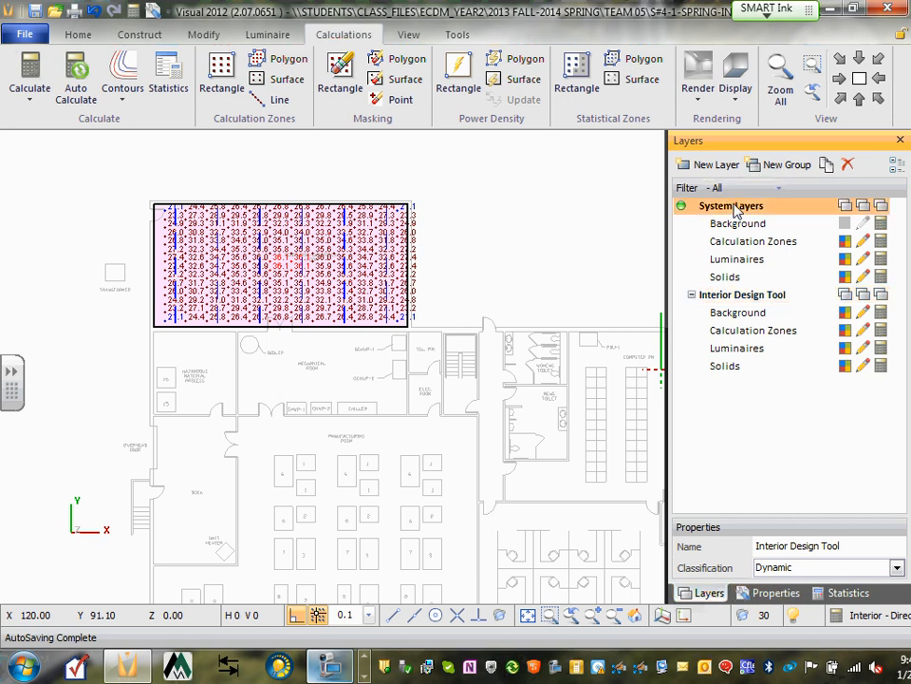
click(752, 296)
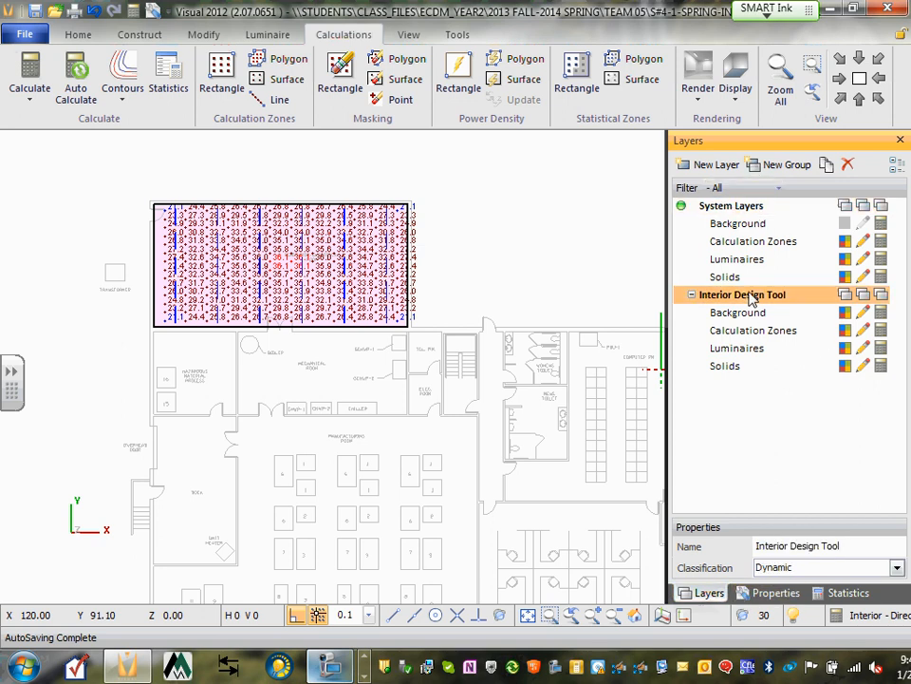
click(757, 314)
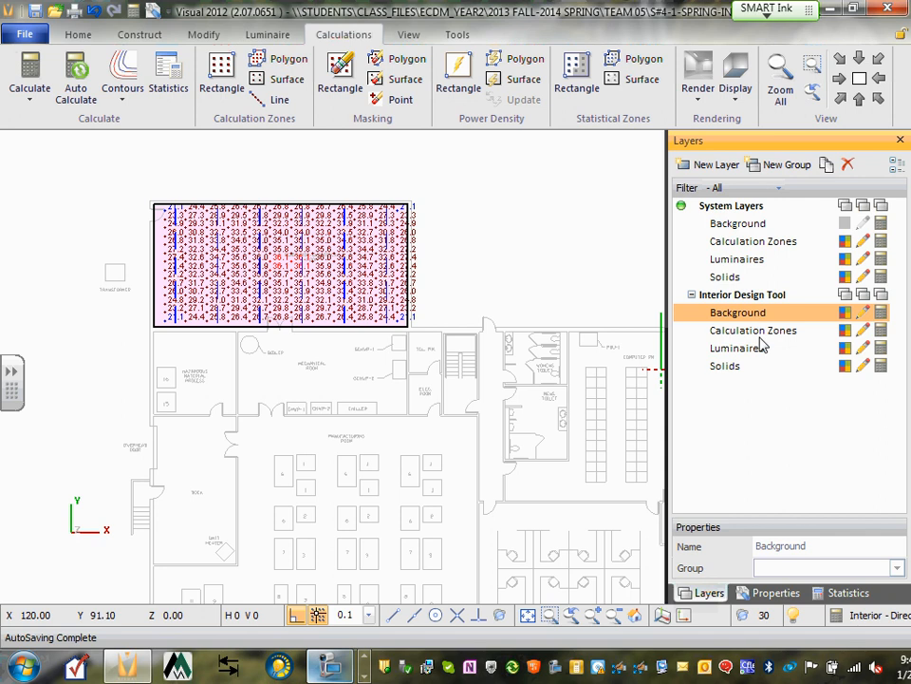
click(760, 339)
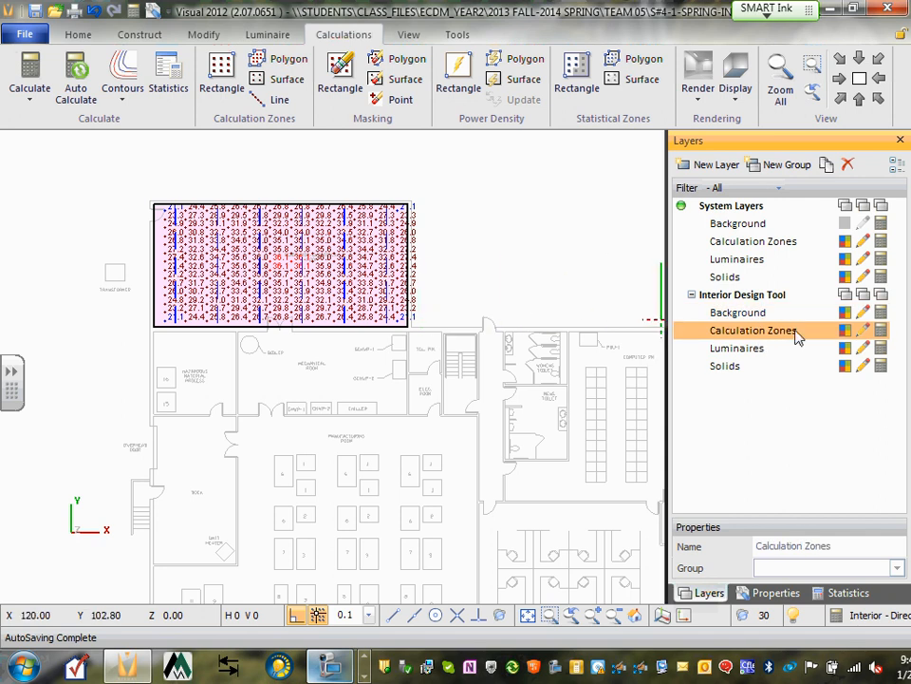
click(765, 316)
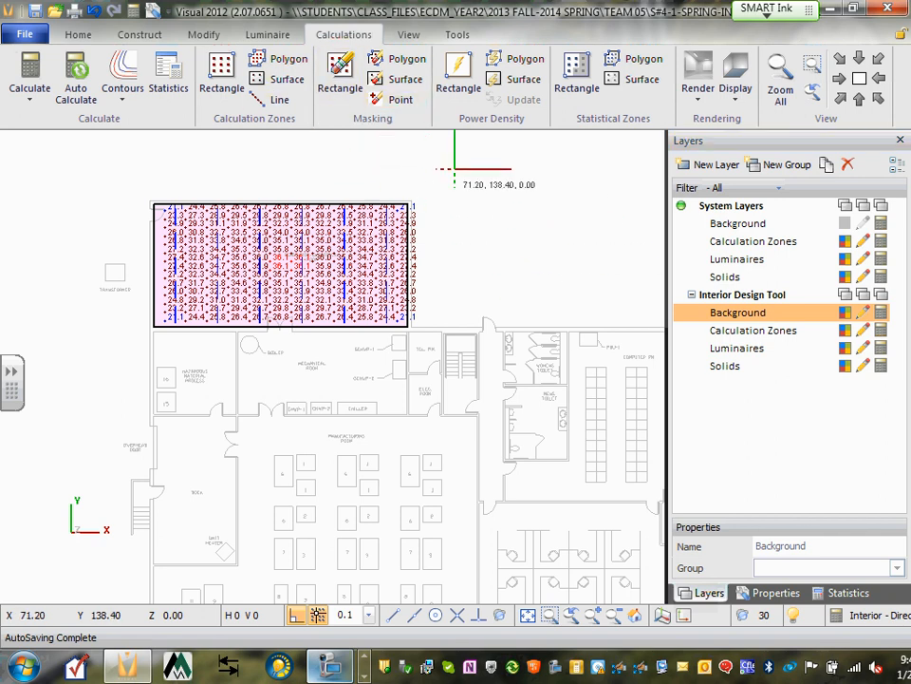
Examine the Generator/Electrical Room's calculated points and luminaire layout against the surrounding floor plan.
scroll(255, 104, up, 2)
scroll(254, 106, down, 1)
scroll(269, 134, down, 2)
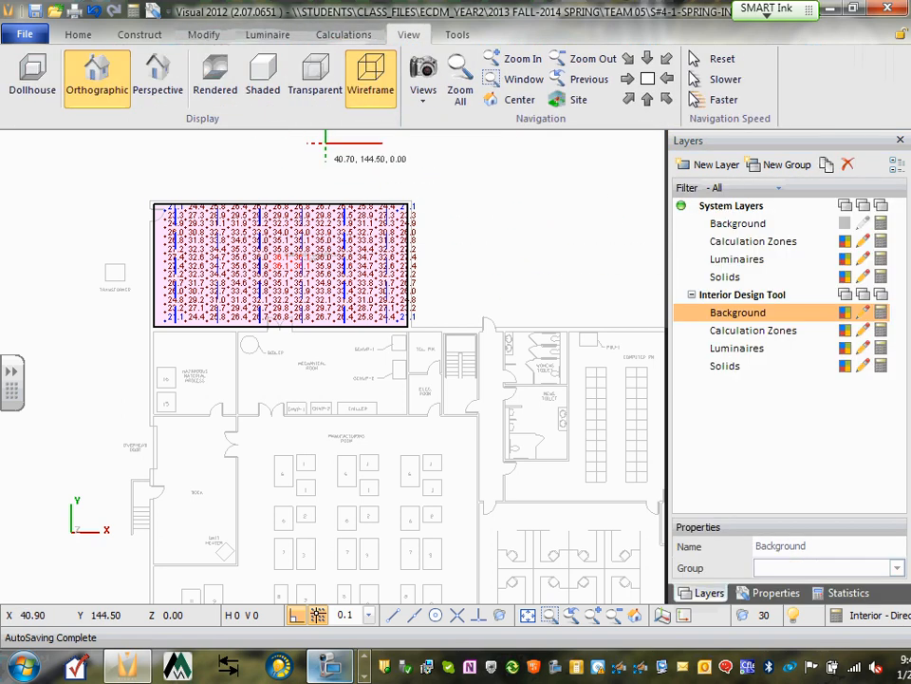
scroll(159, 265, up, 1)
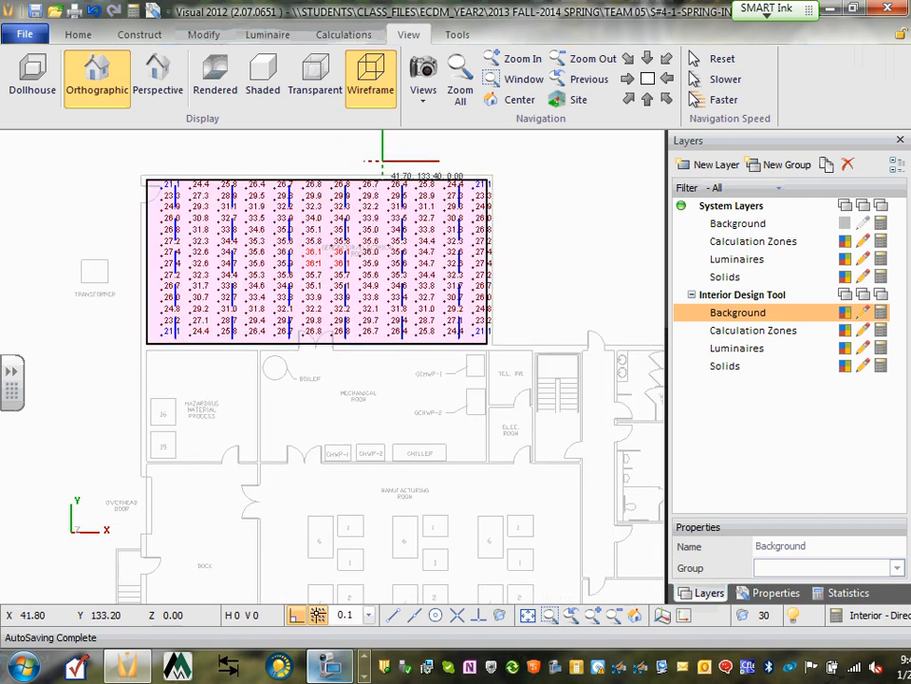
click(201, 38)
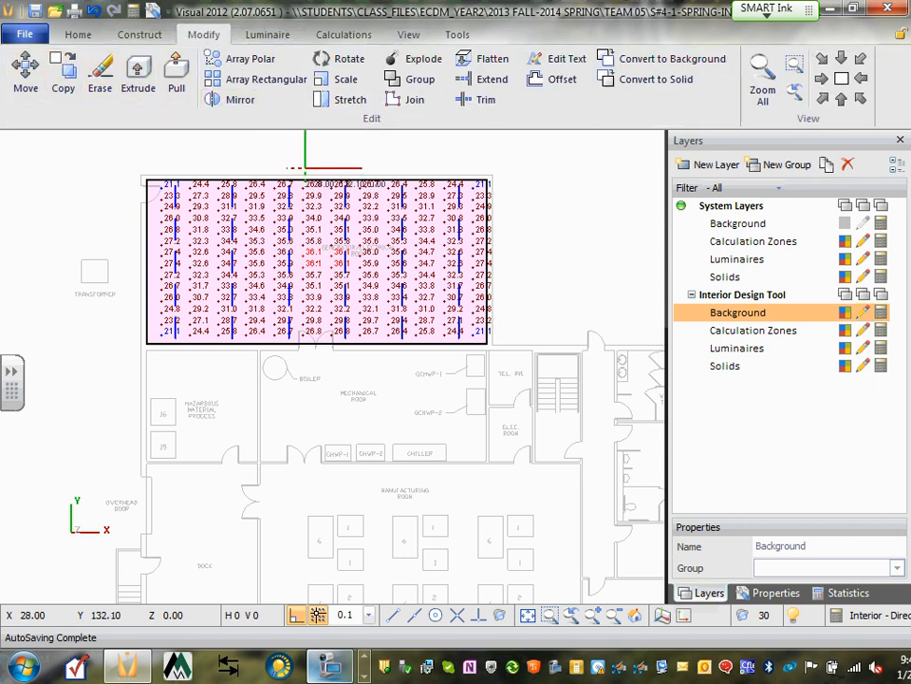
scroll(285, 323, up, 1)
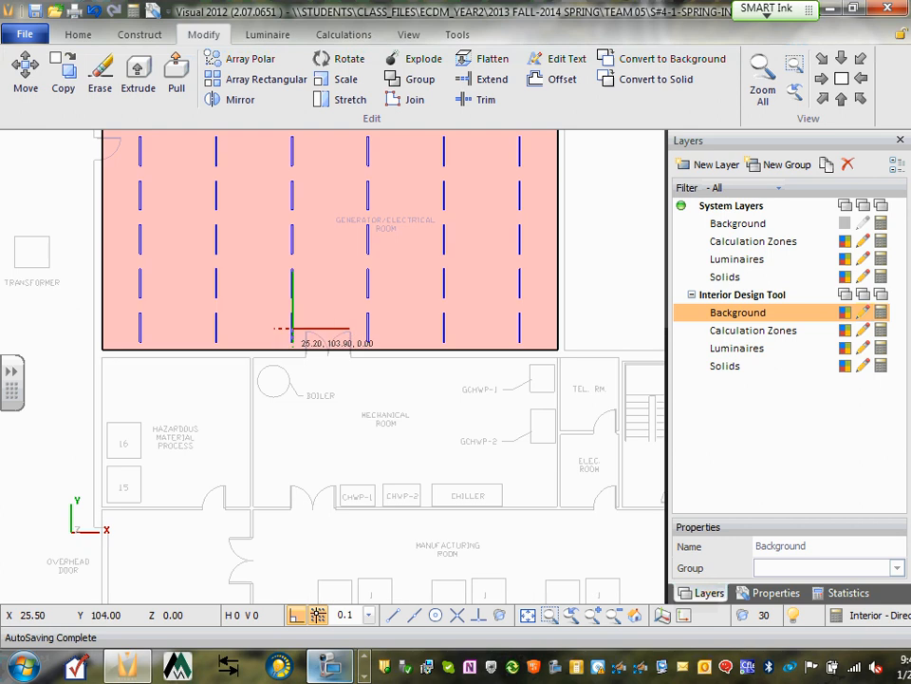
scroll(189, 152, down, 1)
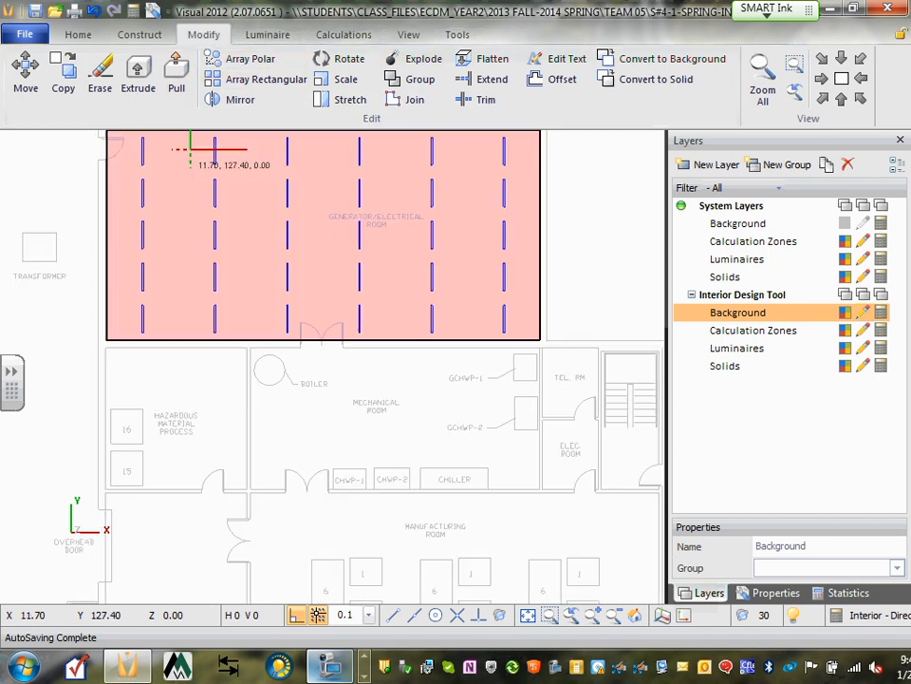
scroll(261, 200, down, 1)
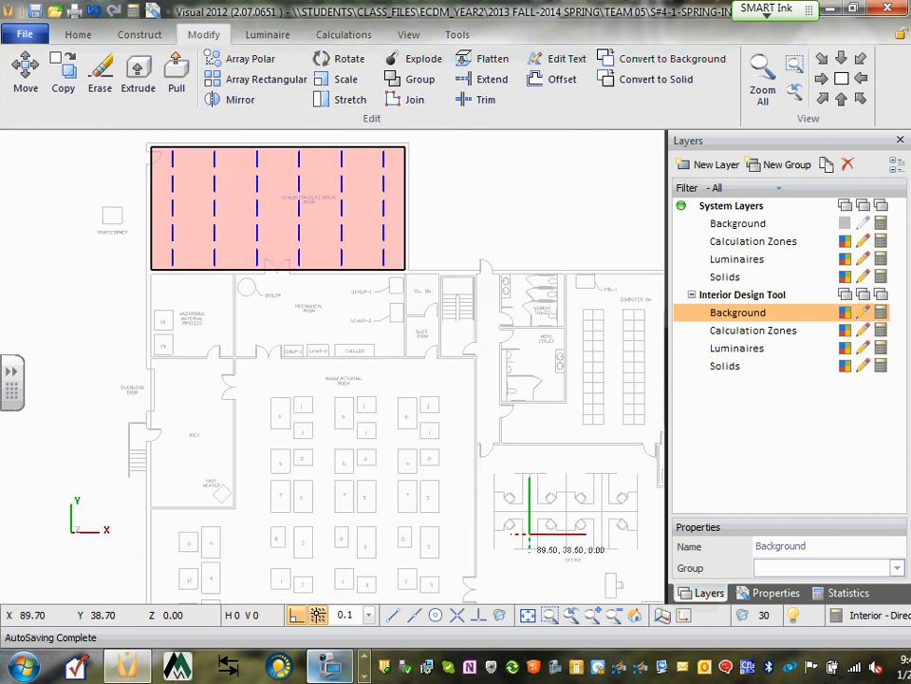
Inspect the Generator/Electrical Room solid's properties and its available layer assignments, leaving them unchanged.
click(774, 592)
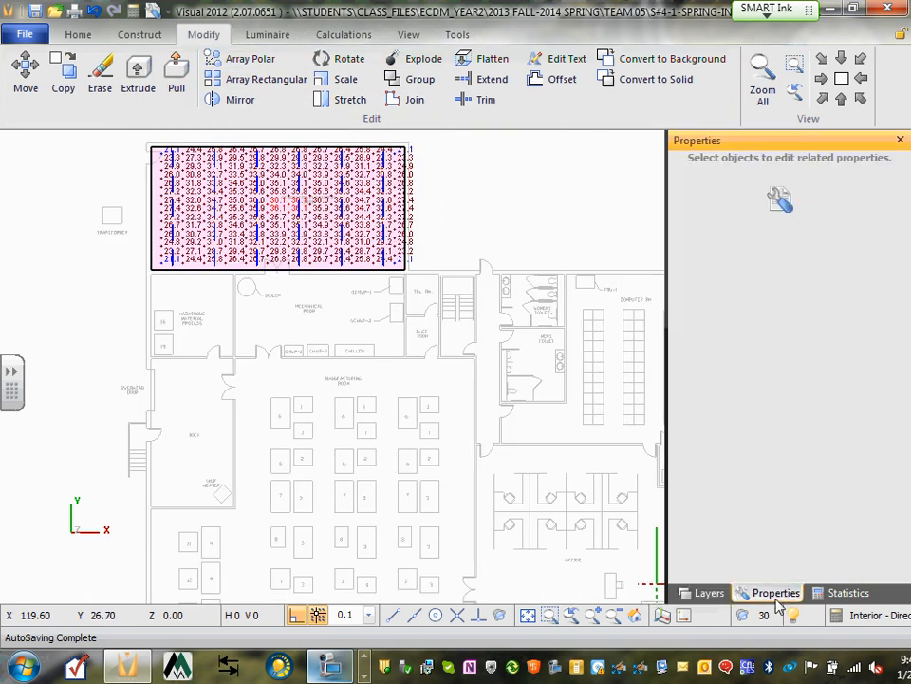
click(780, 197)
click(393, 269)
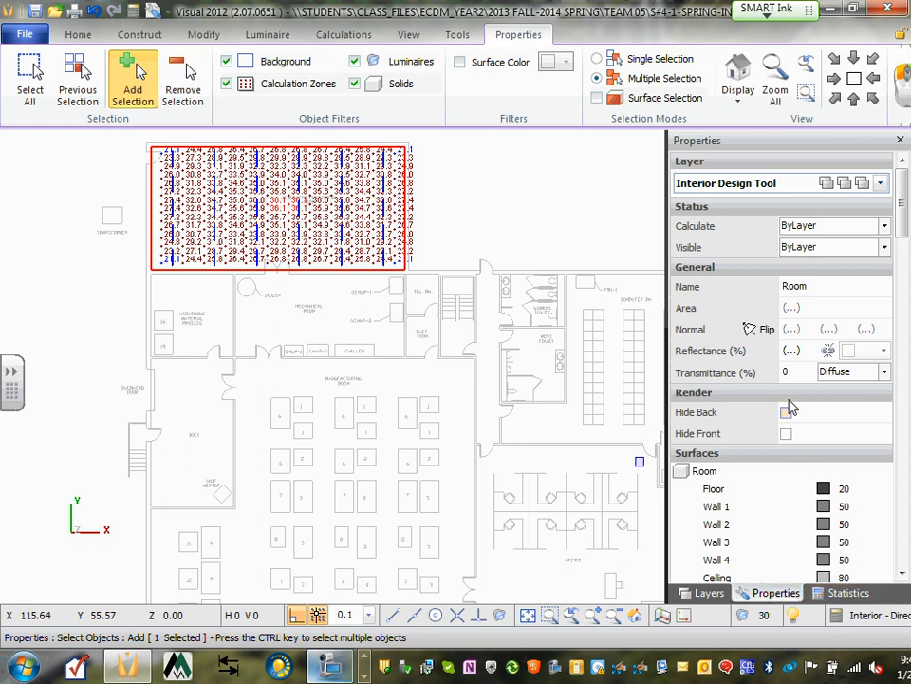
click(779, 183)
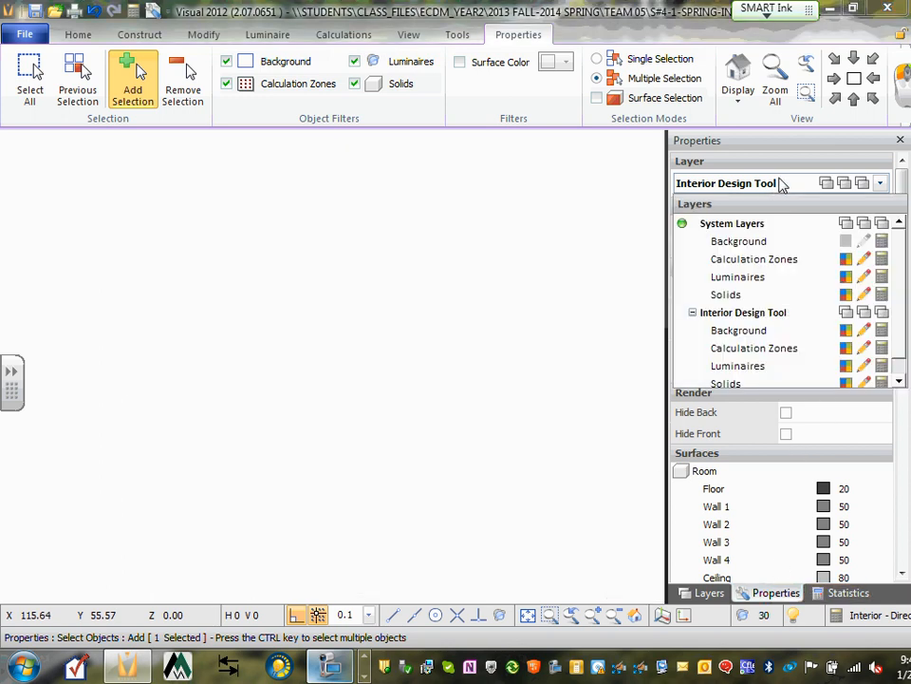
click(781, 184)
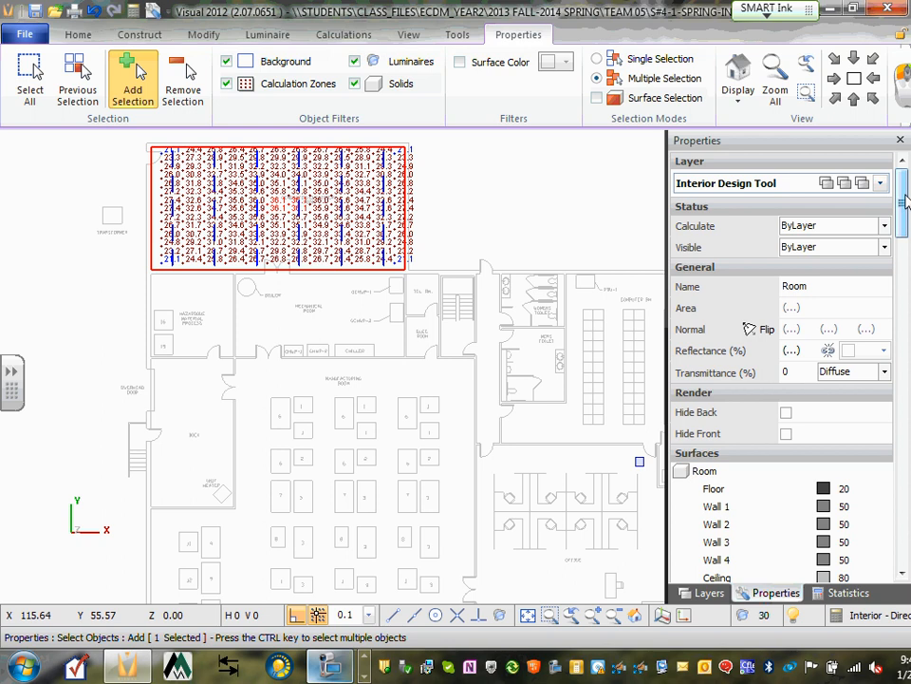
drag(907, 201, 870, 112)
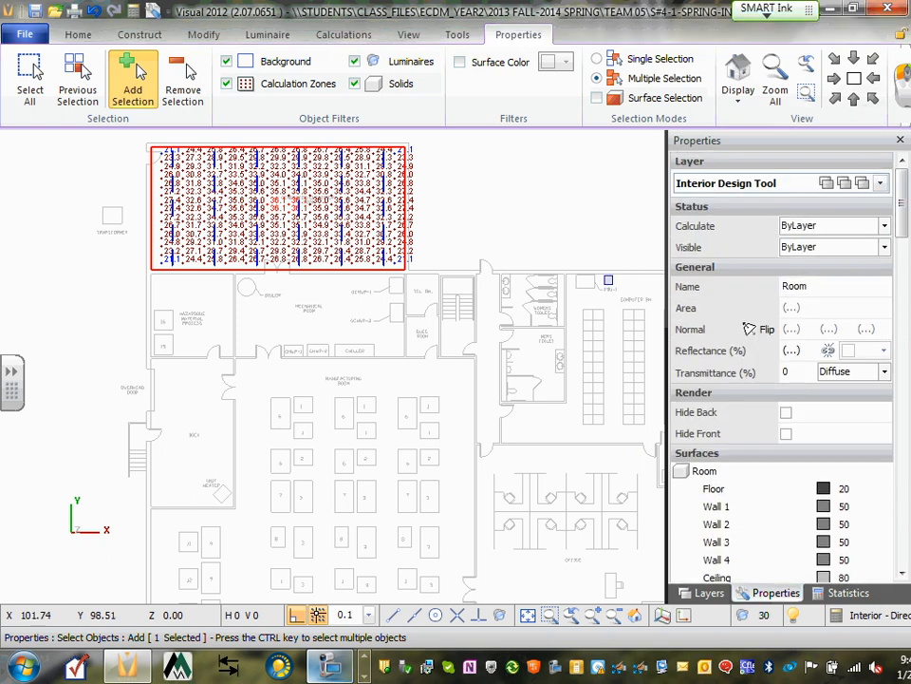
key(Escape)
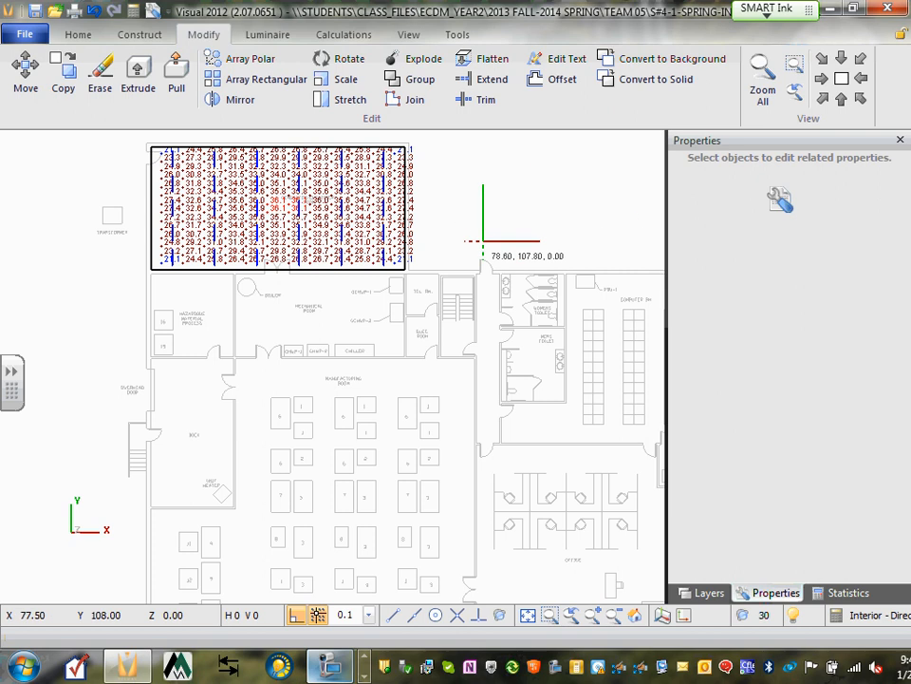
Rename the room solid enclosing the Generator/Electrical Room luminaires as Gen/Electrical Room.
click(706, 594)
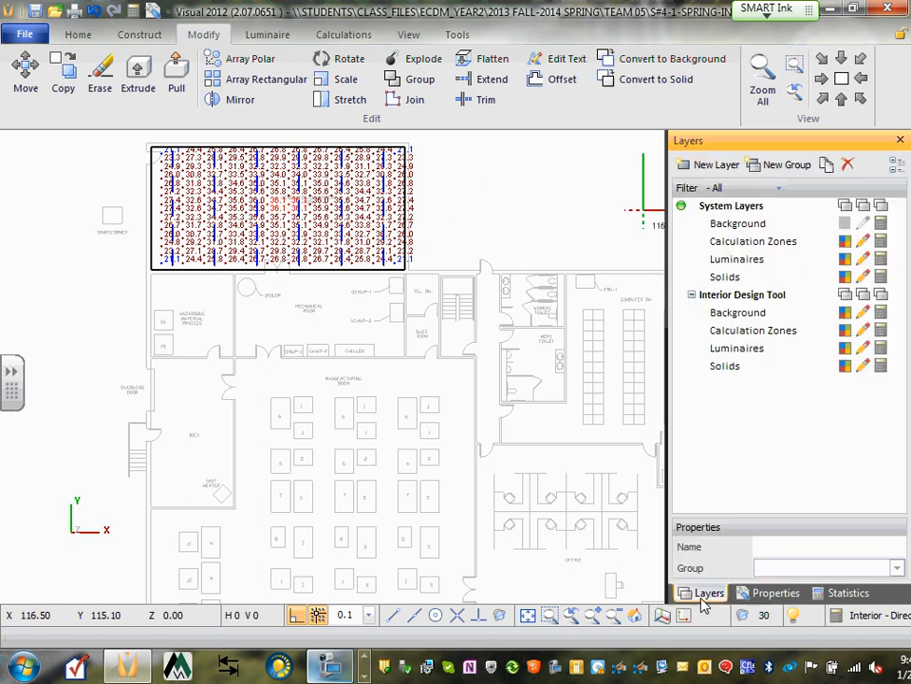
click(774, 593)
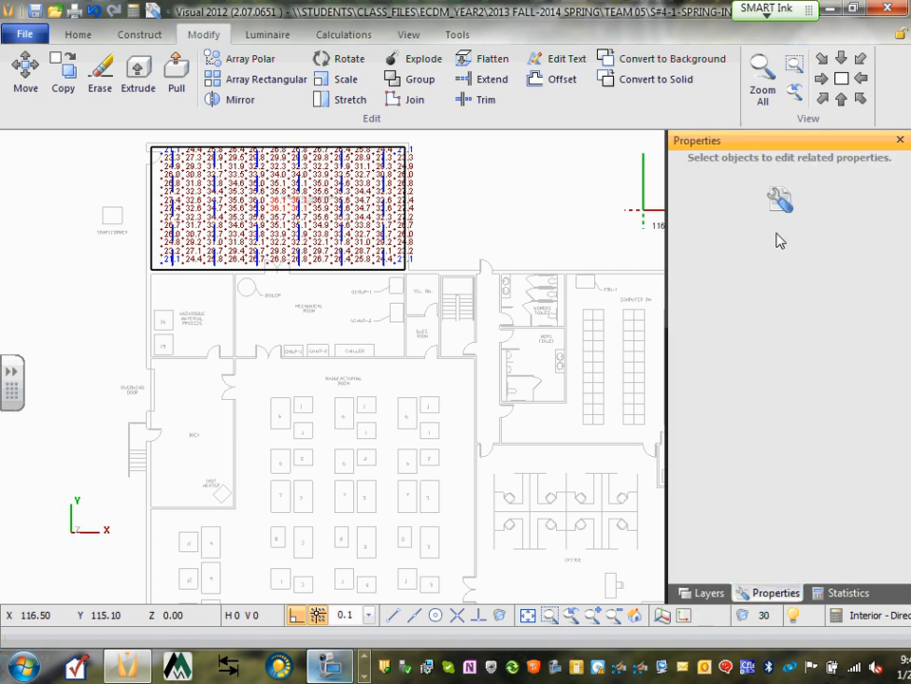
click(779, 199)
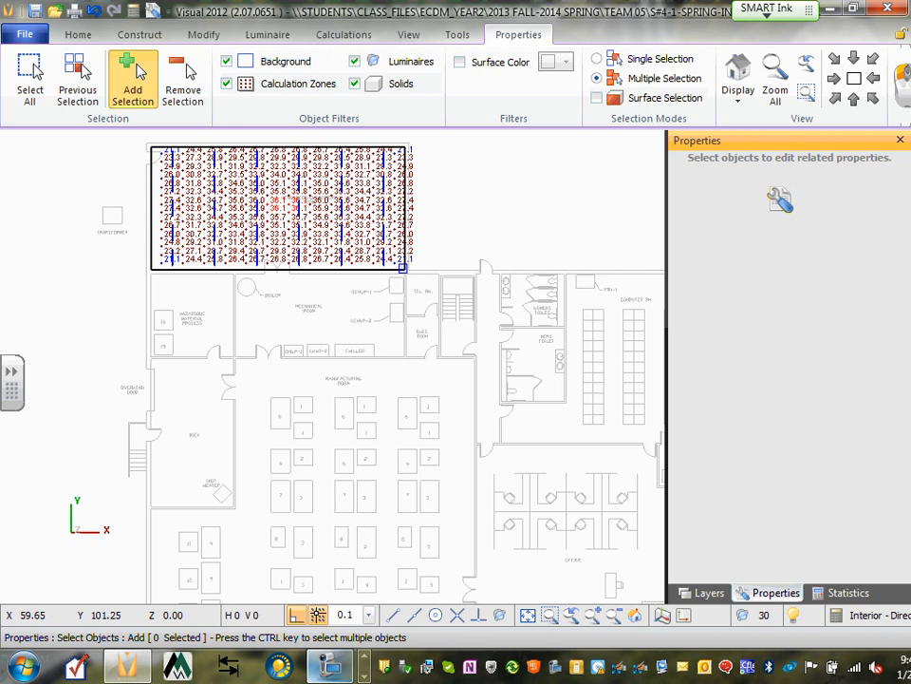
click(402, 267)
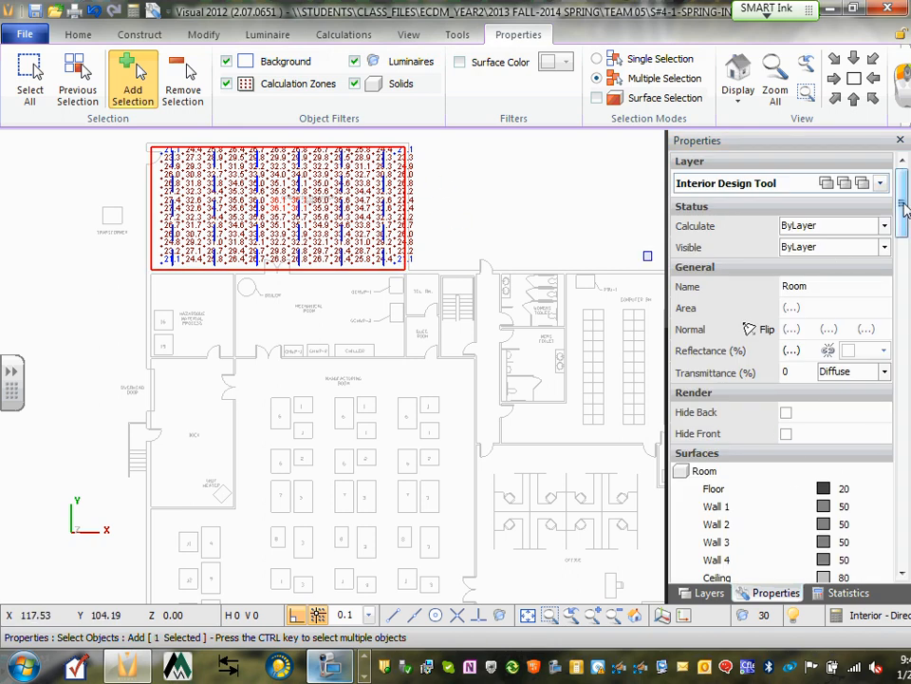
drag(904, 207, 907, 366)
click(826, 182)
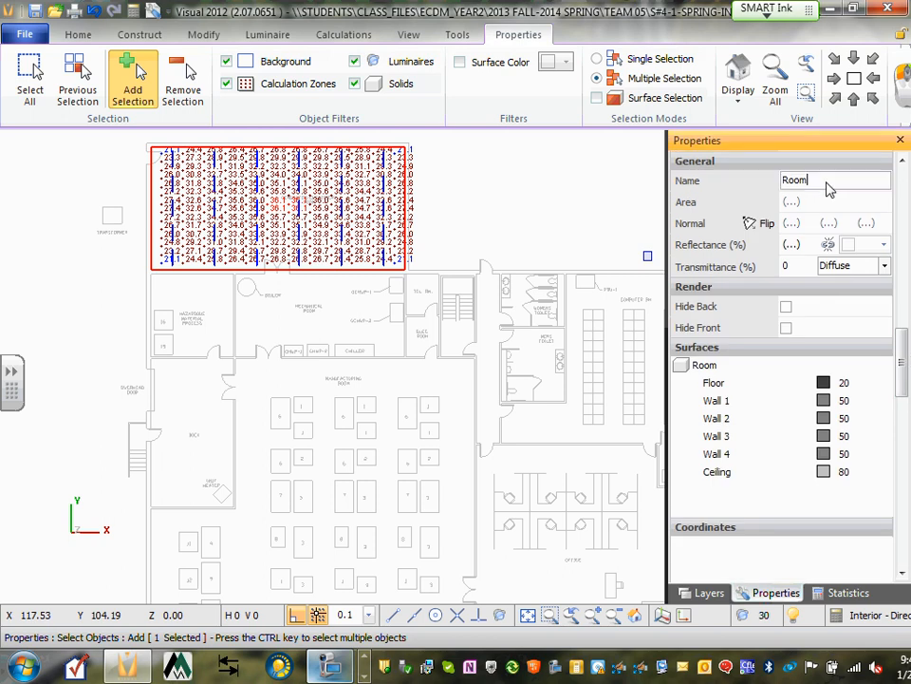
click(723, 181)
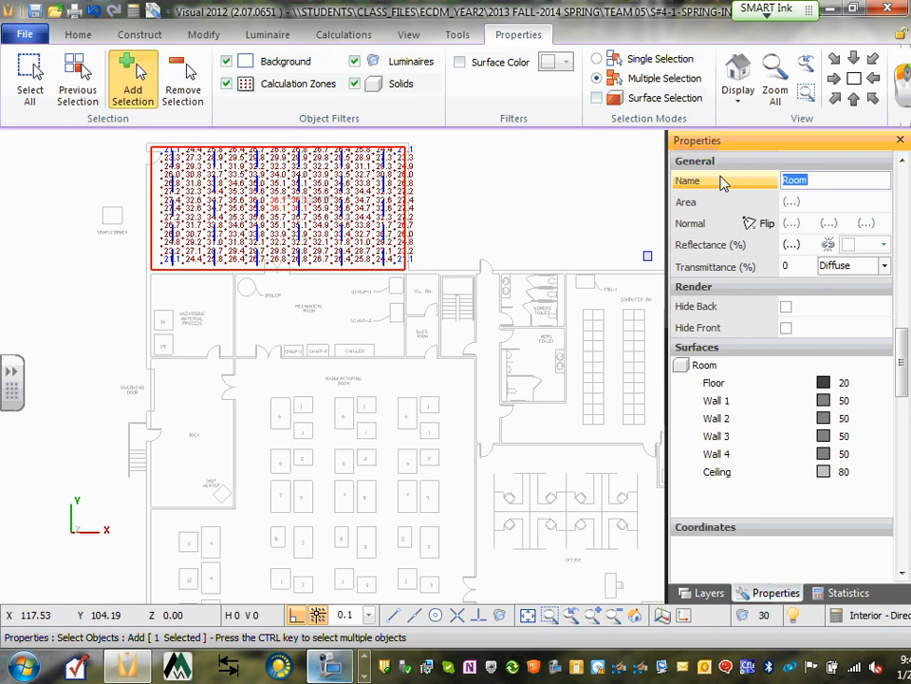
text(Gen/Electrical)
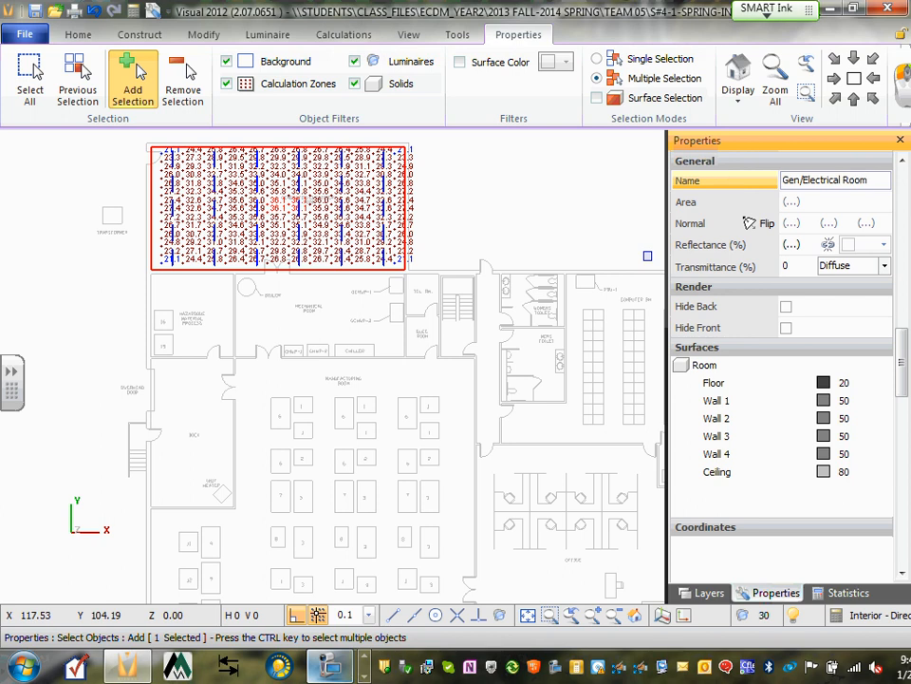
click(813, 200)
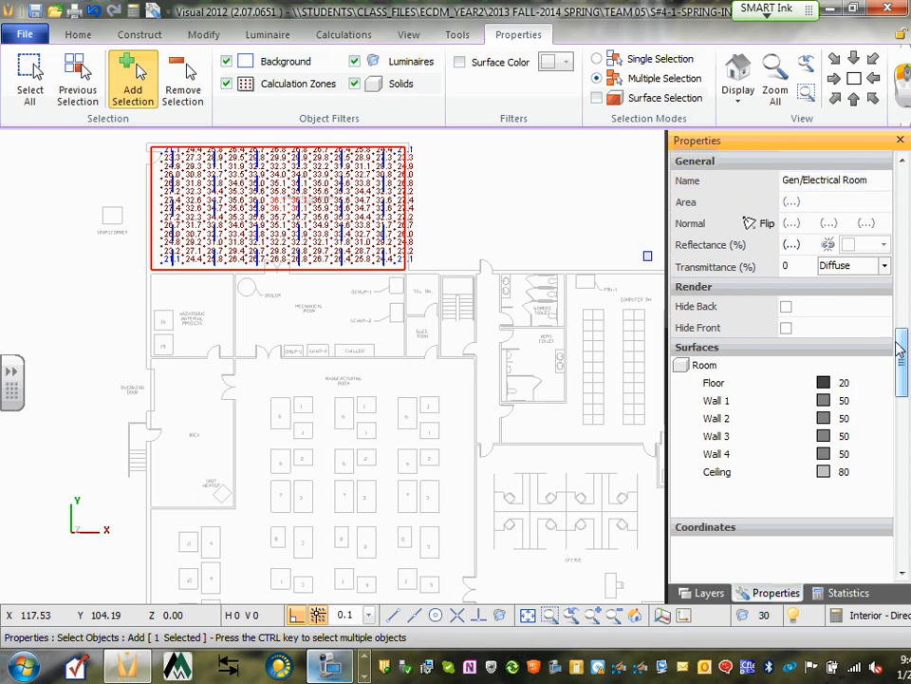
scroll(900, 349, up, 3)
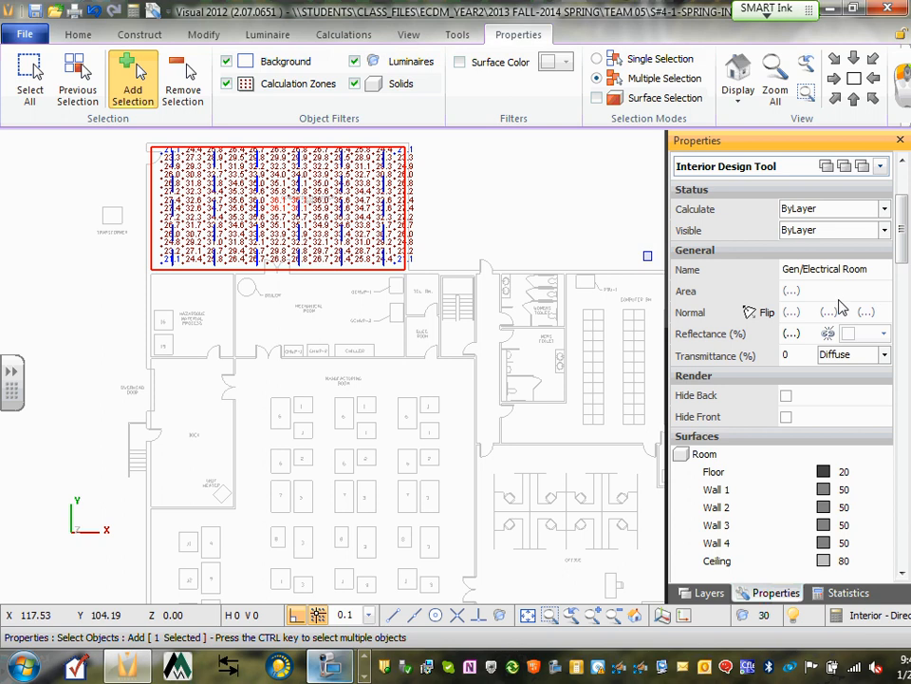
Review the layer groups, the room solid's properties and the statistics entry for the Gen/Electrical Room name.
click(710, 594)
click(771, 594)
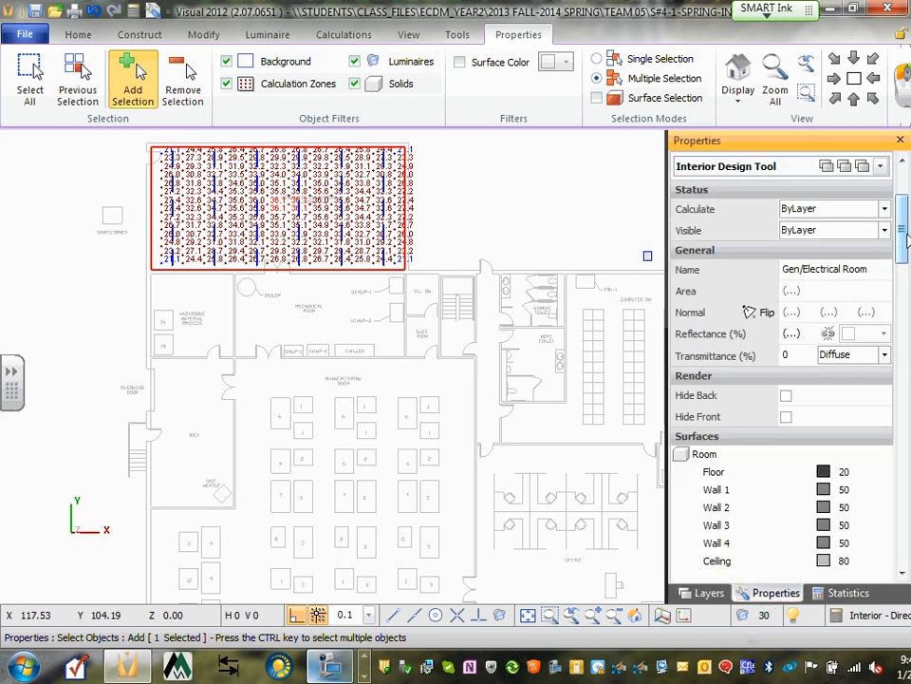
mouse_move(904, 243)
mouse_down()
mouse_move(905, 292)
mouse_move(902, 262)
mouse_up()
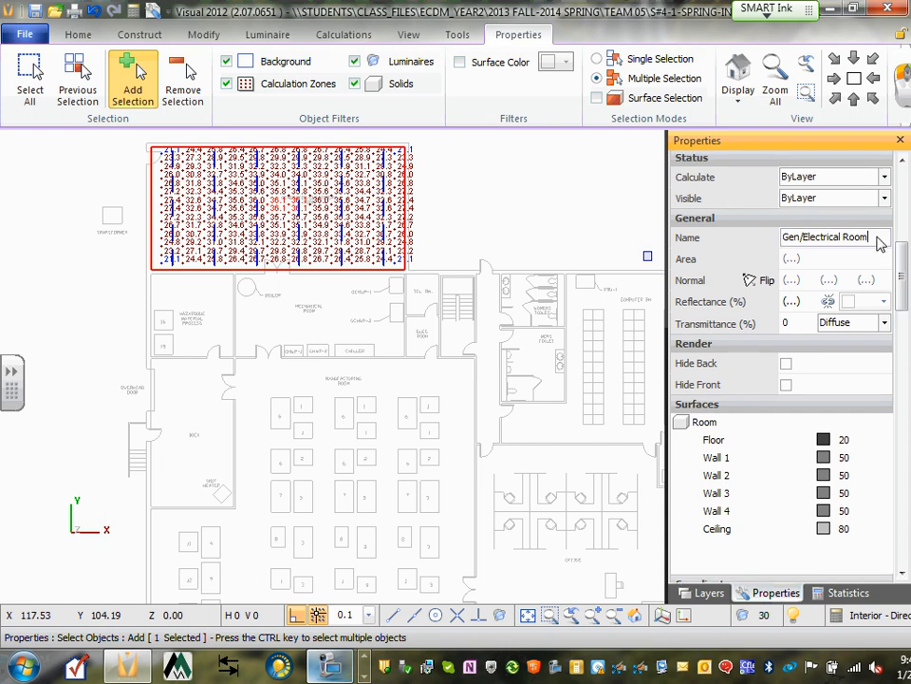
scroll(816, 361, up, 2)
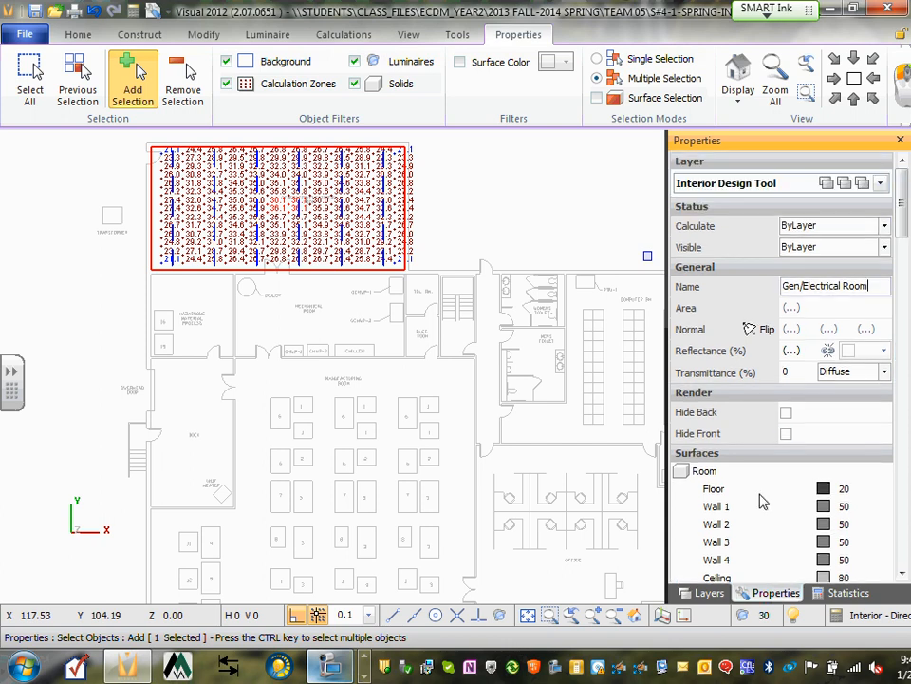
click(710, 592)
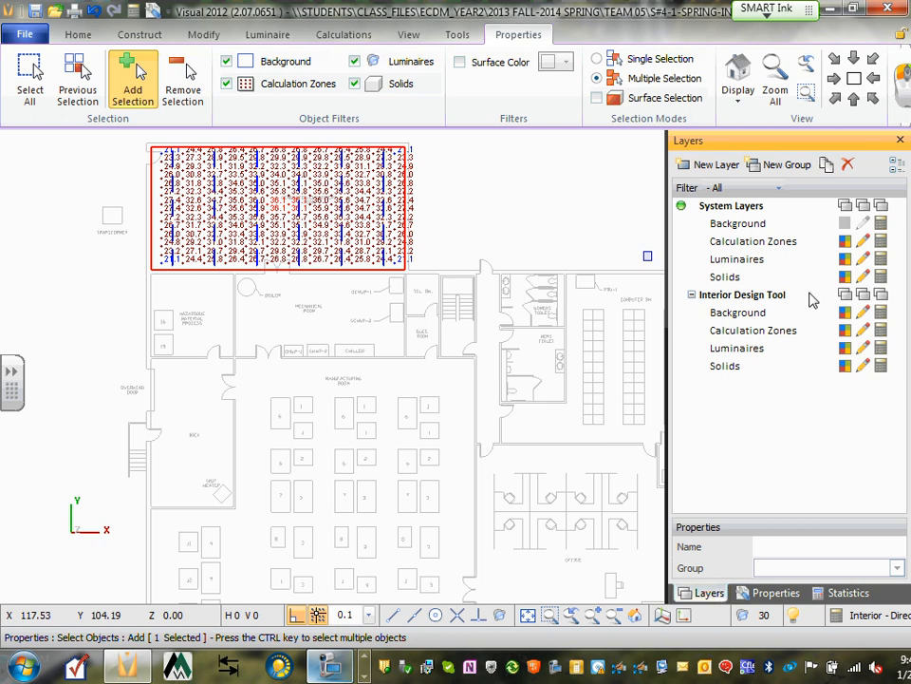
click(771, 593)
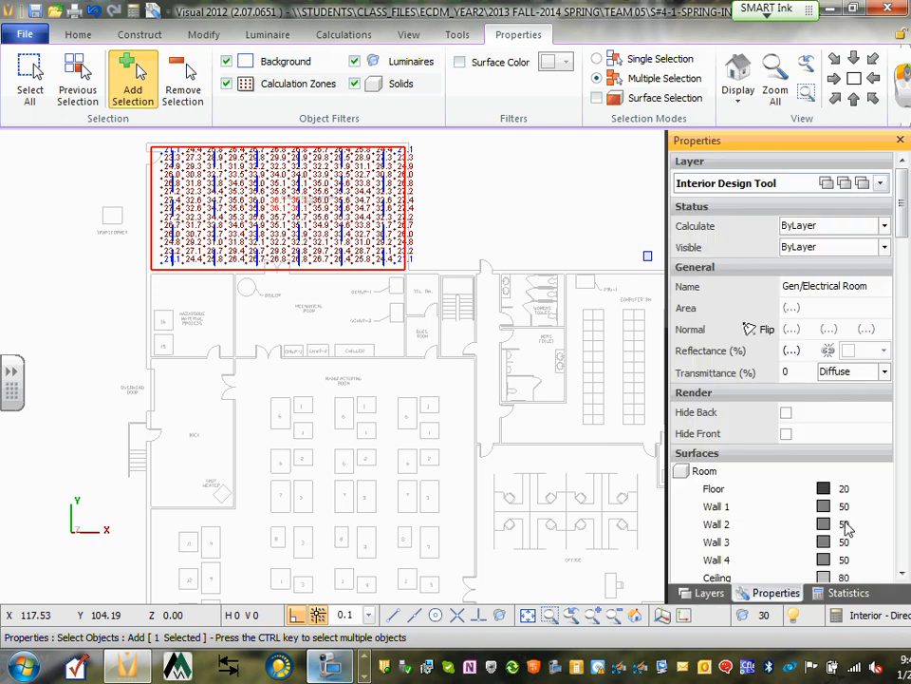
click(848, 593)
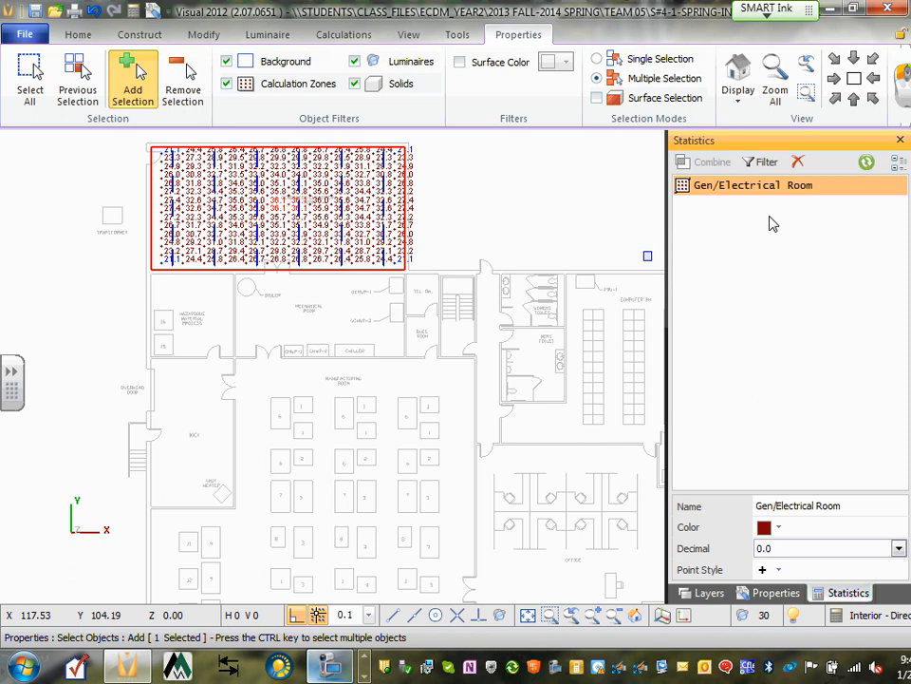
click(775, 593)
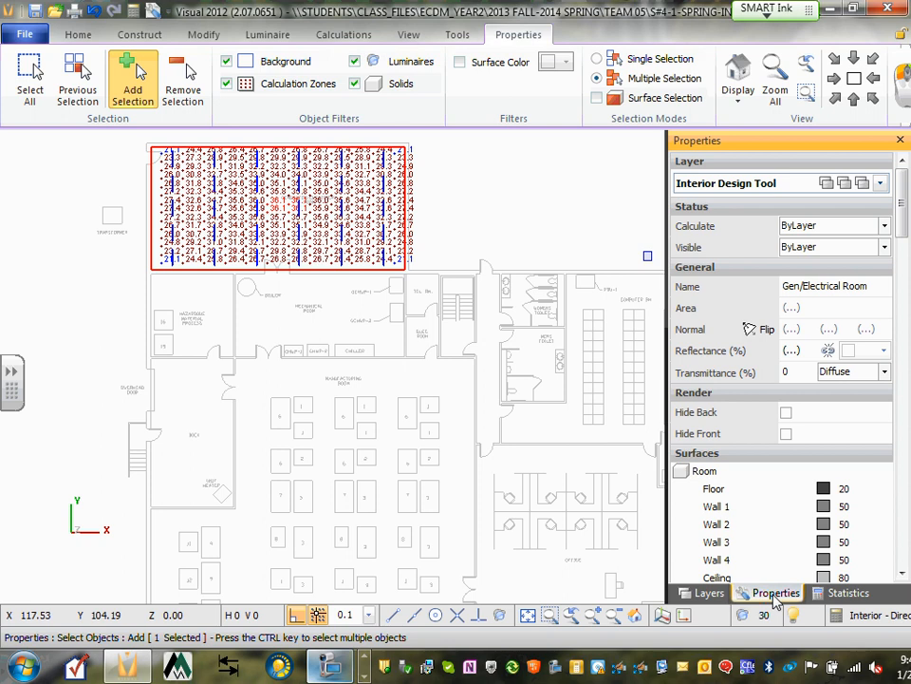
click(712, 592)
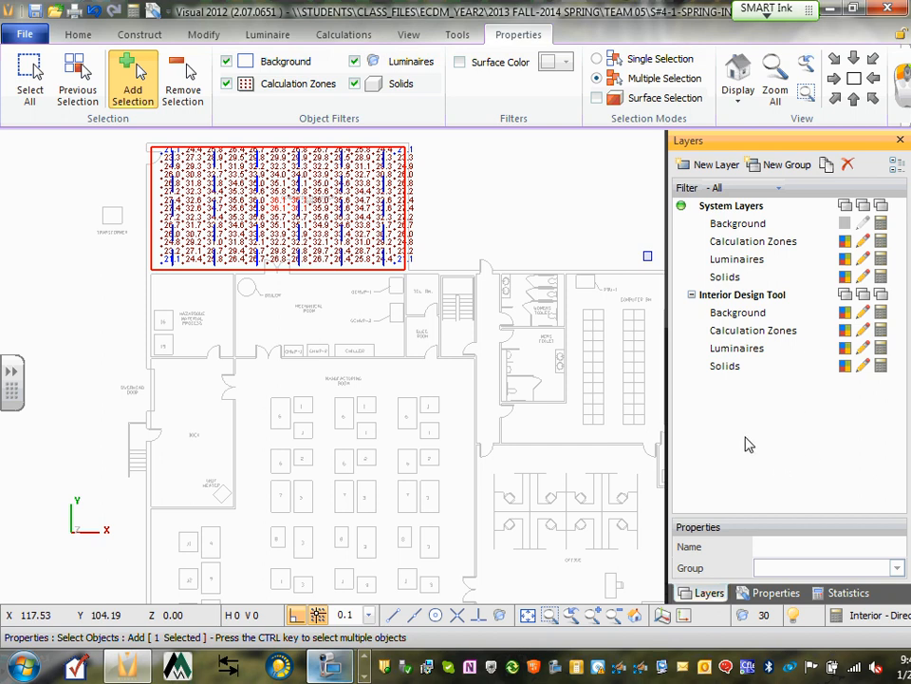
click(839, 594)
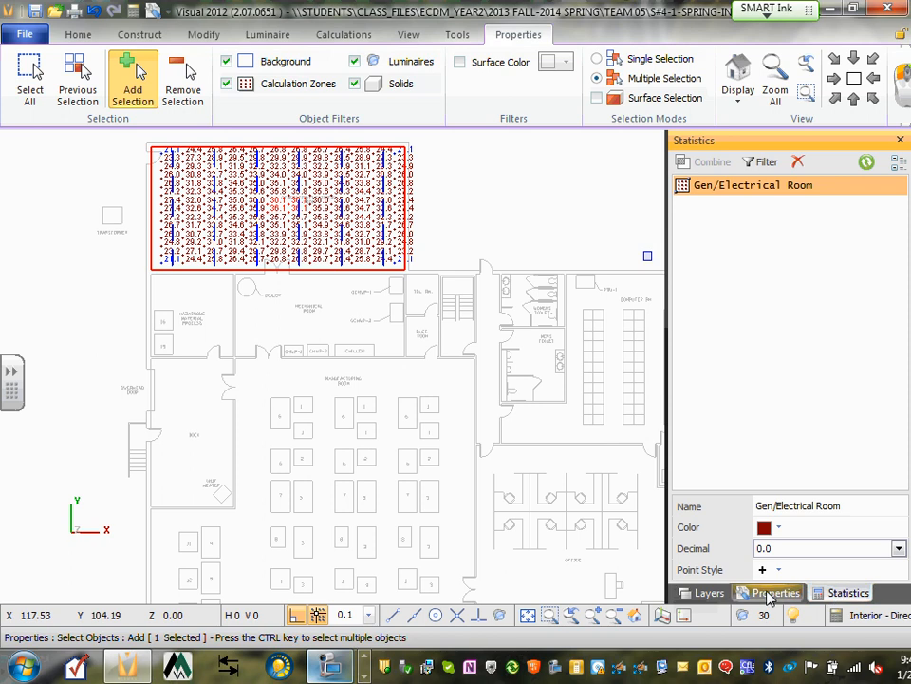
click(710, 593)
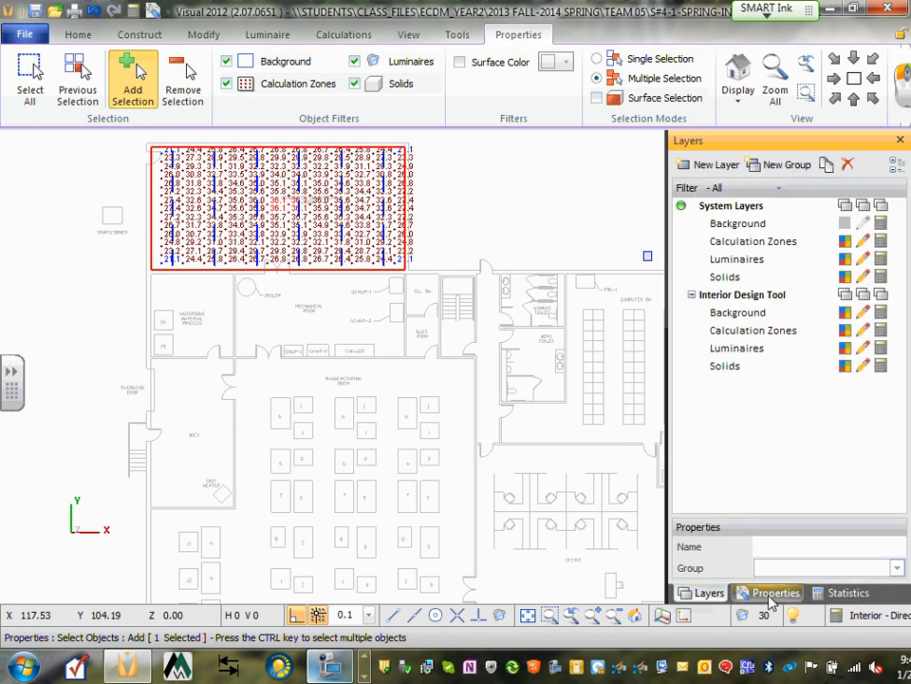
click(845, 594)
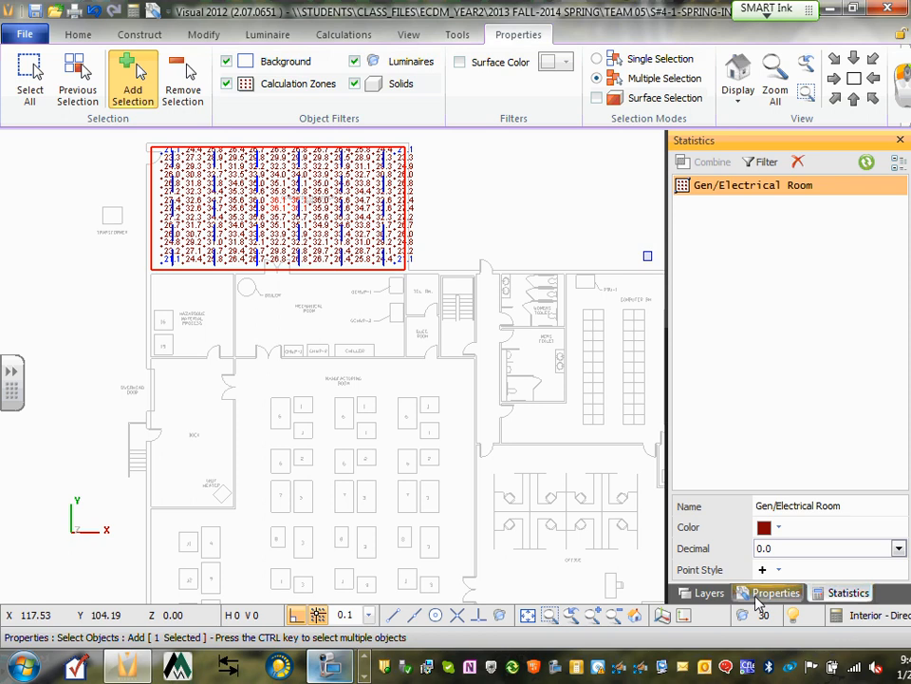
End the property selection and examine the Hazardous Material Process room and its surroundings in the floor plan.
click(298, 327)
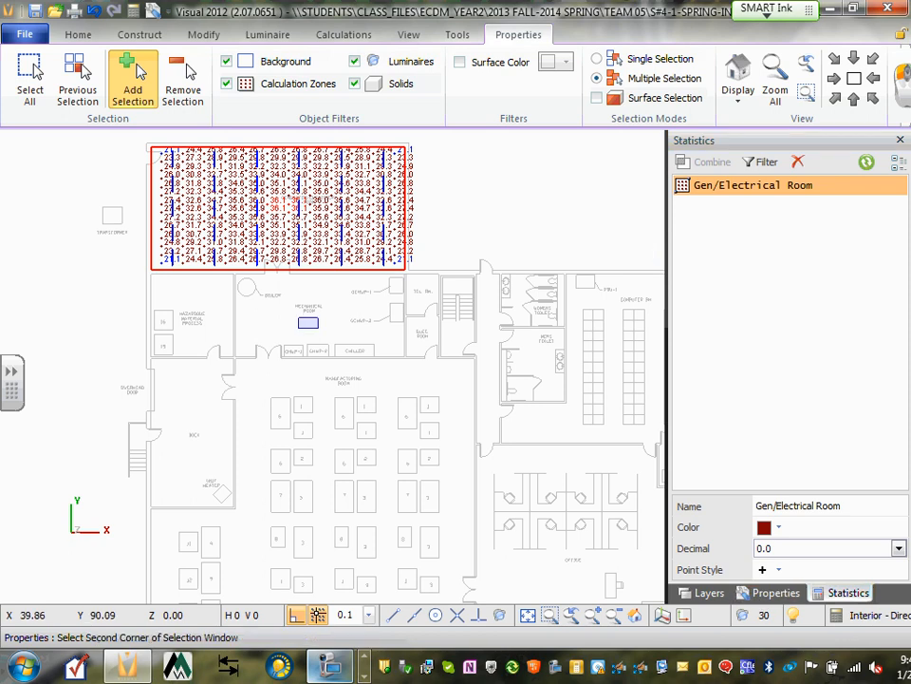
key(Escape)
scroll(321, 339, down, 2)
scroll(312, 368, up, 5)
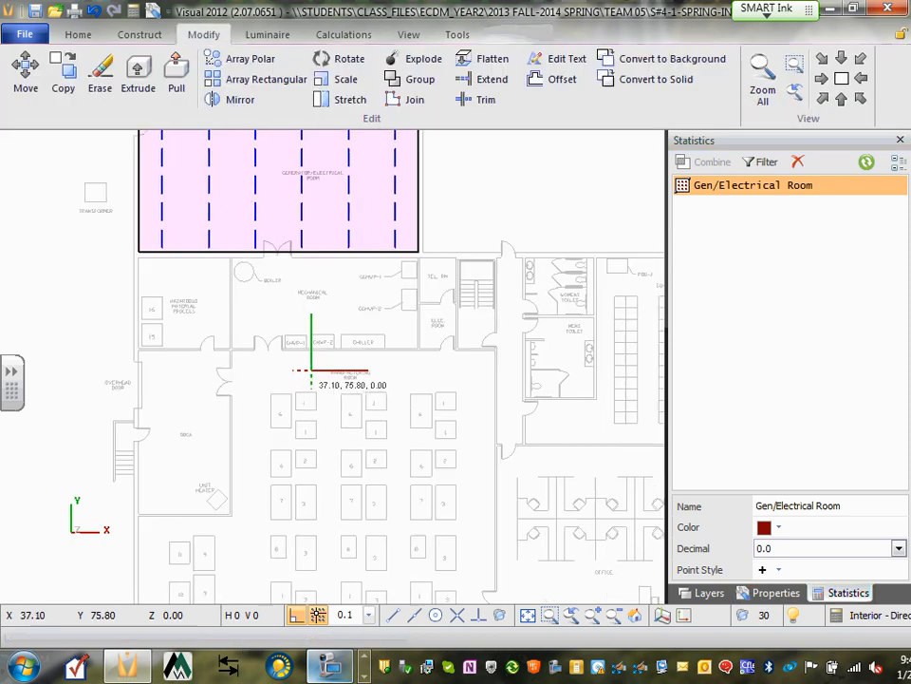
scroll(295, 302, up, 1)
middle_drag(295, 301, 464, 387)
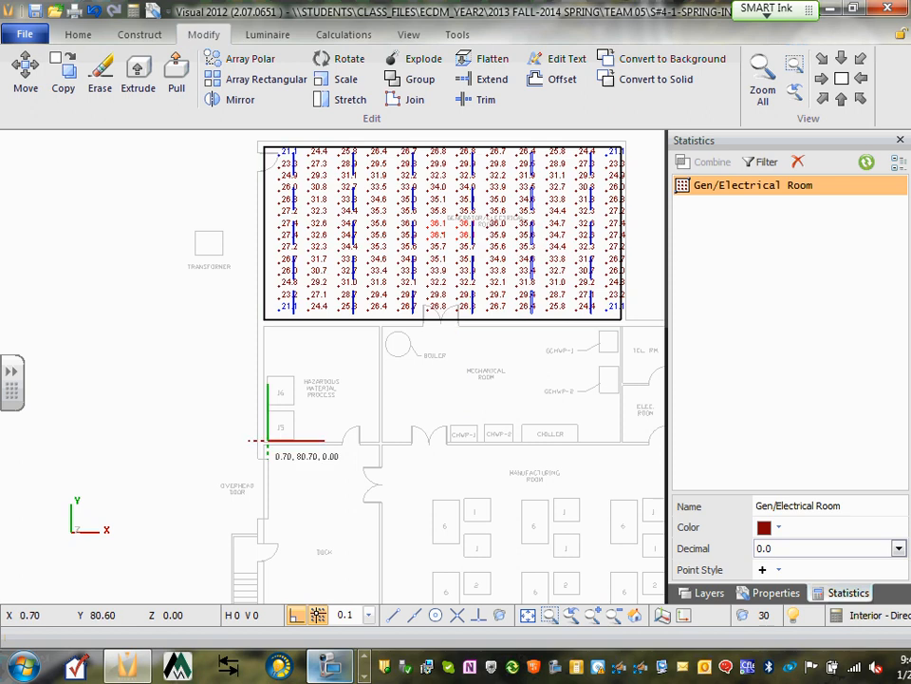
scroll(270, 440, up, 5)
scroll(327, 446, up, 1)
middle_drag(327, 447, 337, 475)
scroll(342, 362, up, 4)
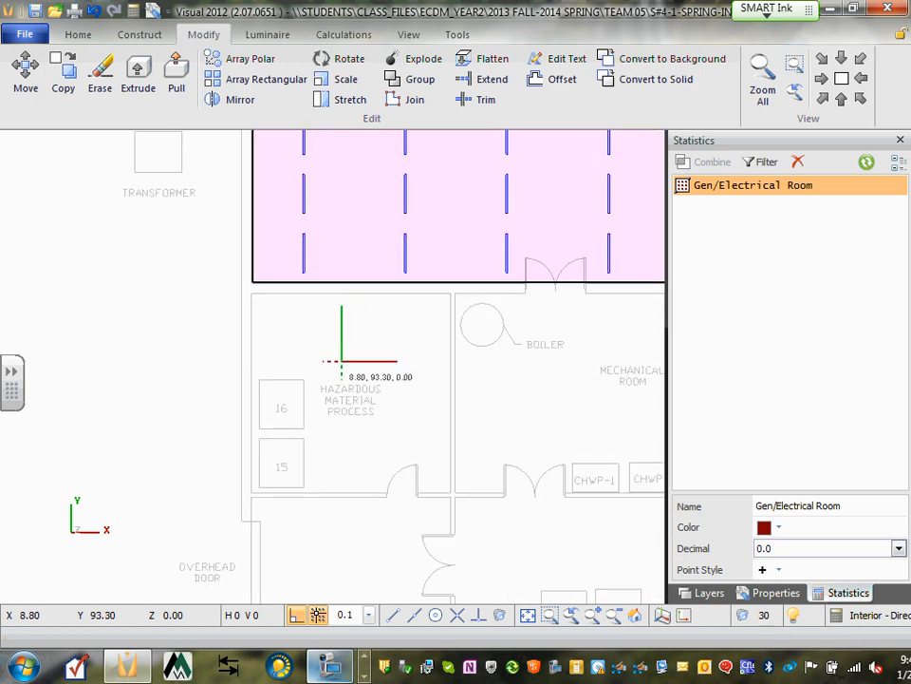
scroll(326, 386, down, 1)
scroll(350, 447, down, 1)
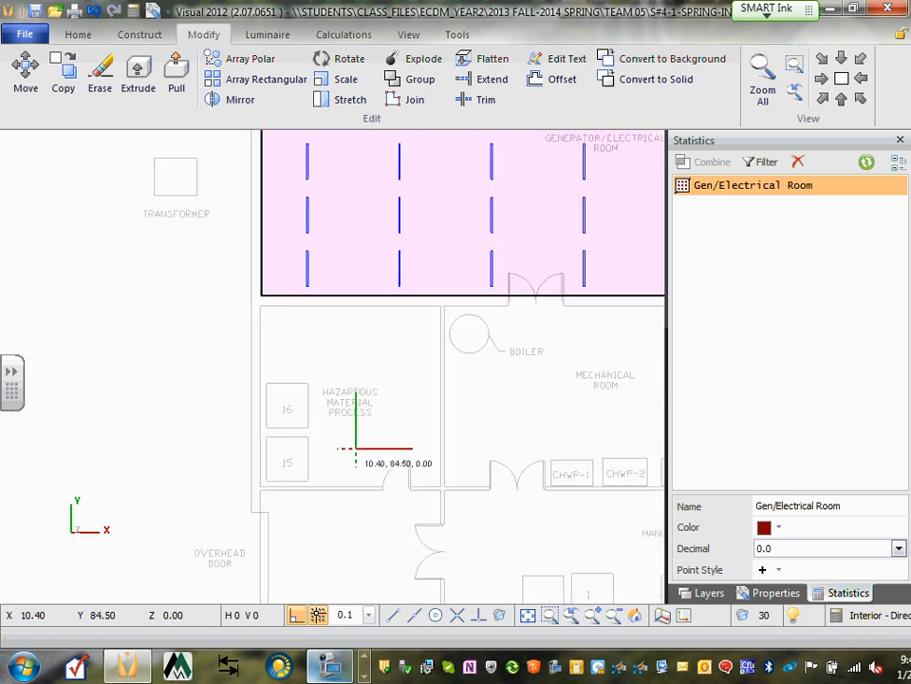
mouse_move(354, 450)
middle_down()
mouse_move(330, 375)
mouse_move(339, 403)
middle_up()
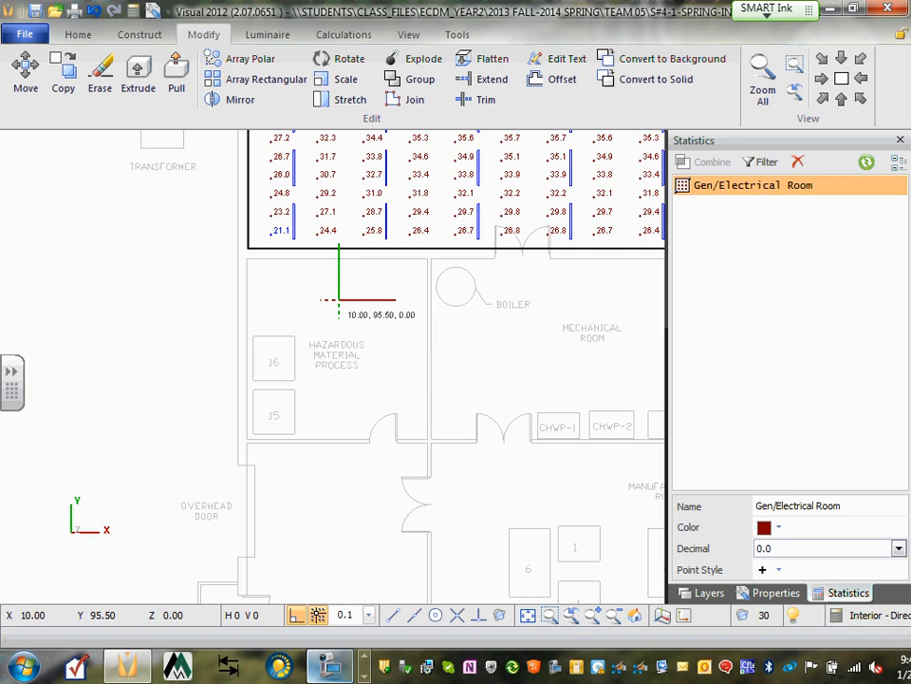
Survey the Manufacturing Room and adjacent areas of the floor plan, finishing with a close view of the Hazardous Material Process room.
scroll(285, 318, down, 3)
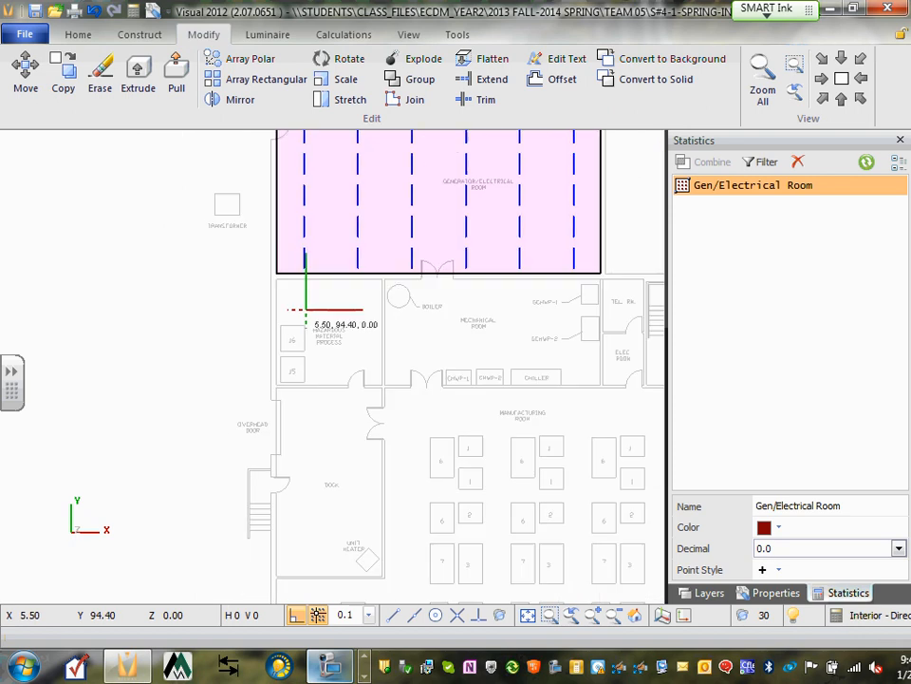
scroll(372, 371, down, 2)
mouse_move(429, 488)
middle_down()
mouse_move(390, 275)
mouse_move(472, 403)
mouse_move(415, 328)
mouse_move(383, 340)
middle_up()
scroll(500, 400, up, 1)
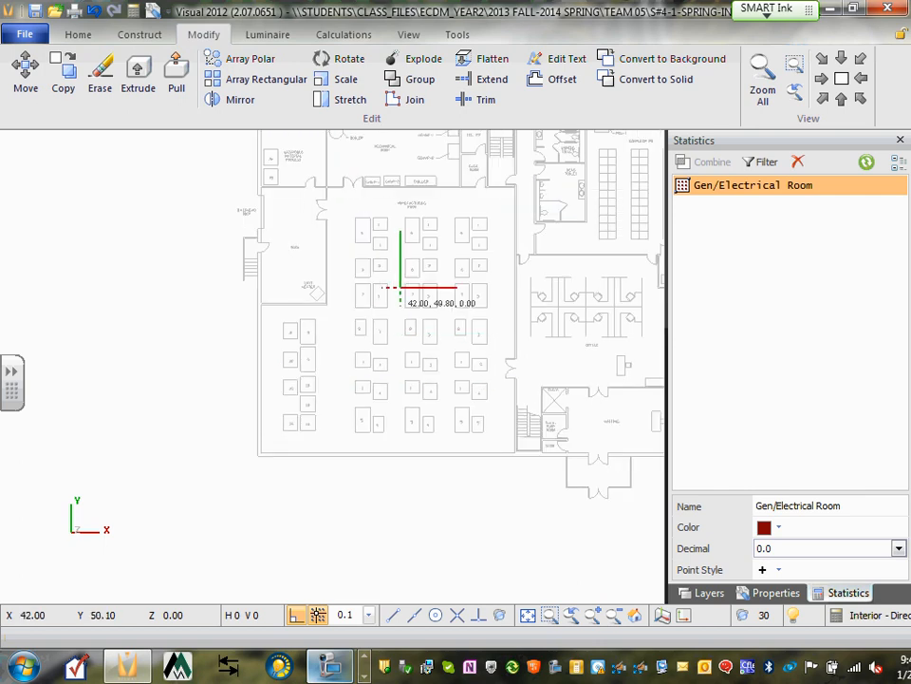
mouse_move(401, 287)
middle_down()
mouse_move(386, 283)
mouse_move(447, 346)
mouse_move(464, 408)
middle_up()
scroll(352, 284, up, 6)
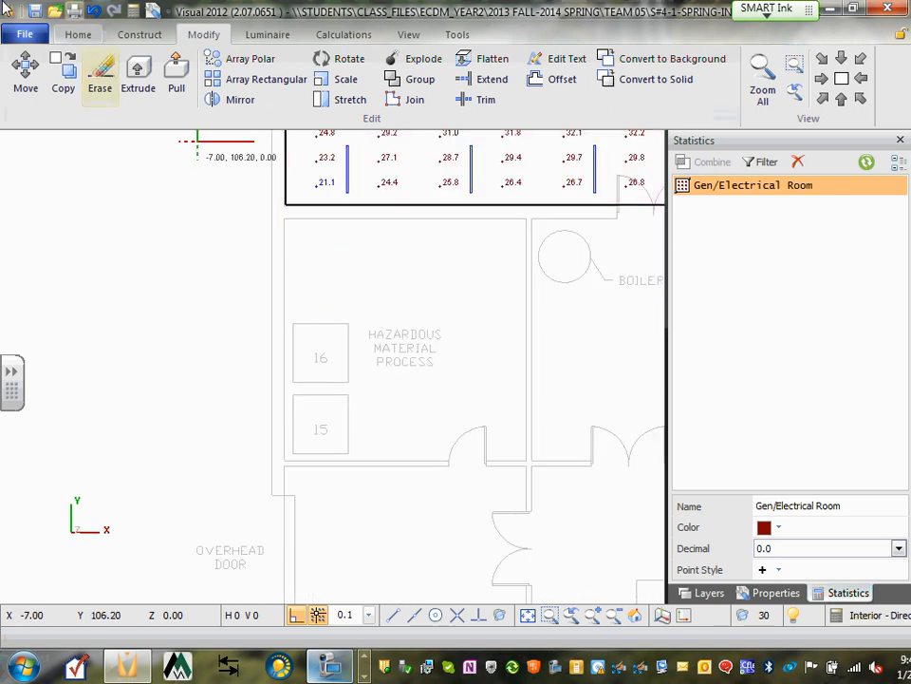
Measure the Hazardous Material Process room's width along its upper wall, from the left corner to the right corner.
middle_drag(383, 272, 373, 315)
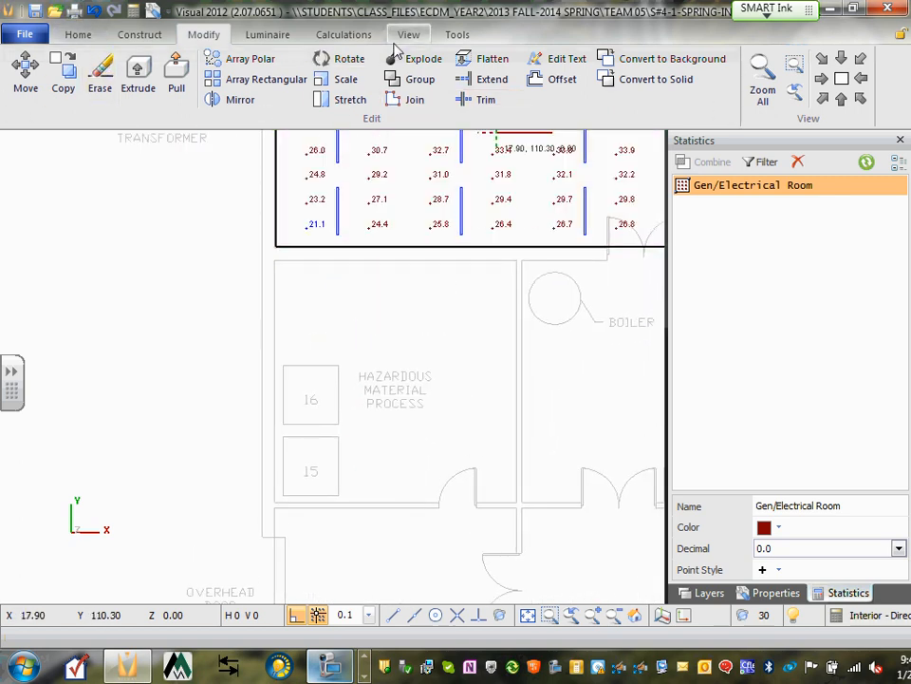
click(457, 34)
click(435, 79)
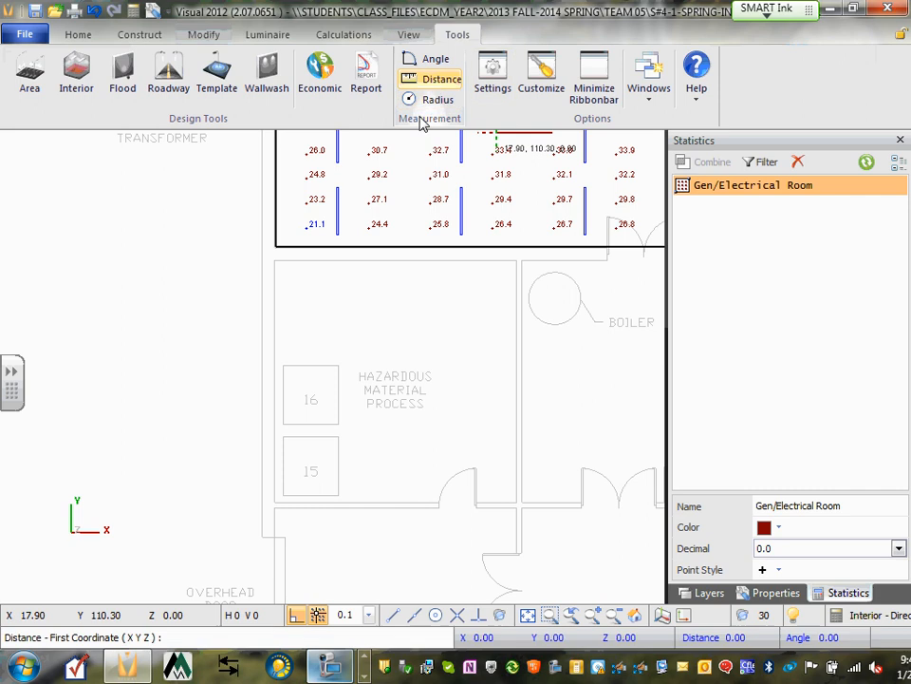
scroll(269, 271, up, 1)
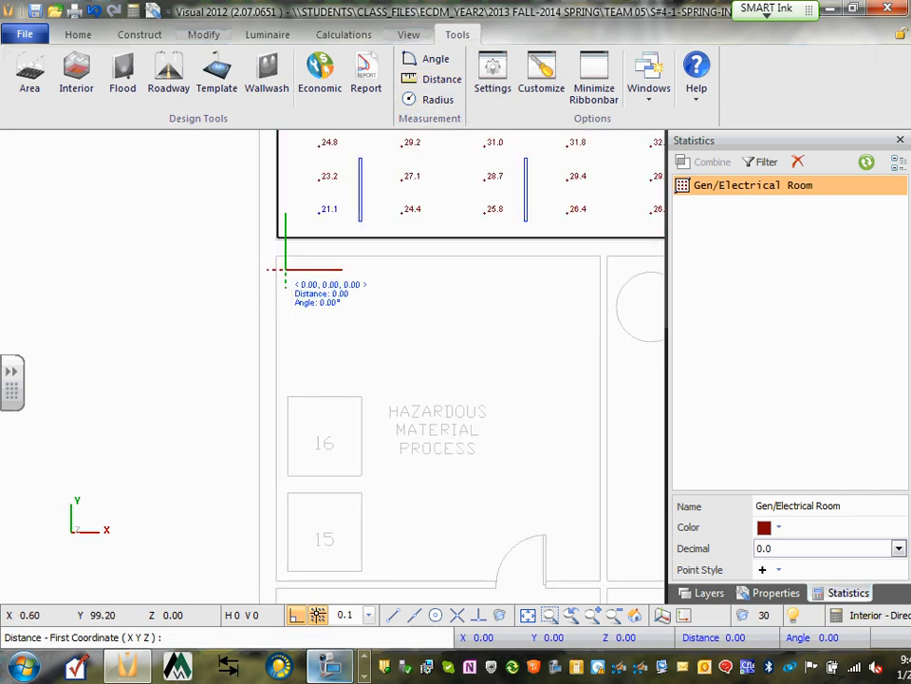
click(275, 257)
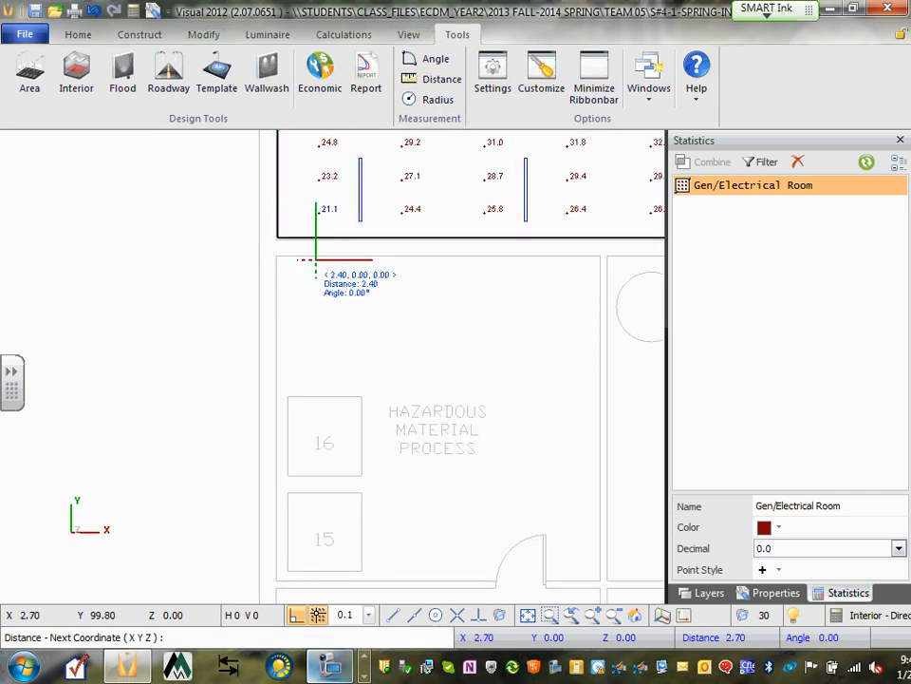
click(595, 258)
click(595, 257)
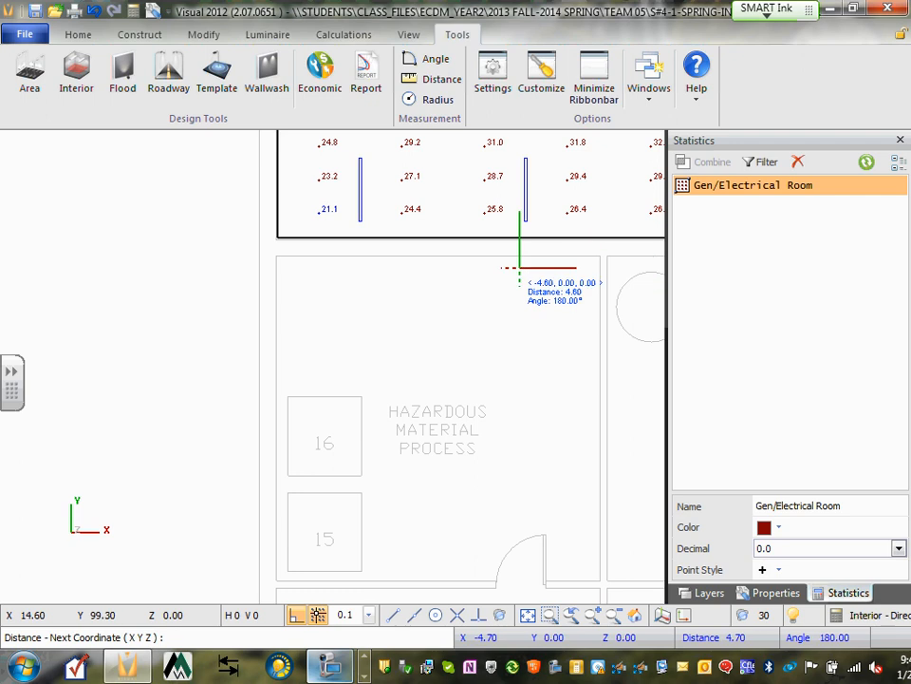
Measure the Hazardous Material Process room's width and its depth to the door wall, both from its upper right corner.
click(420, 82)
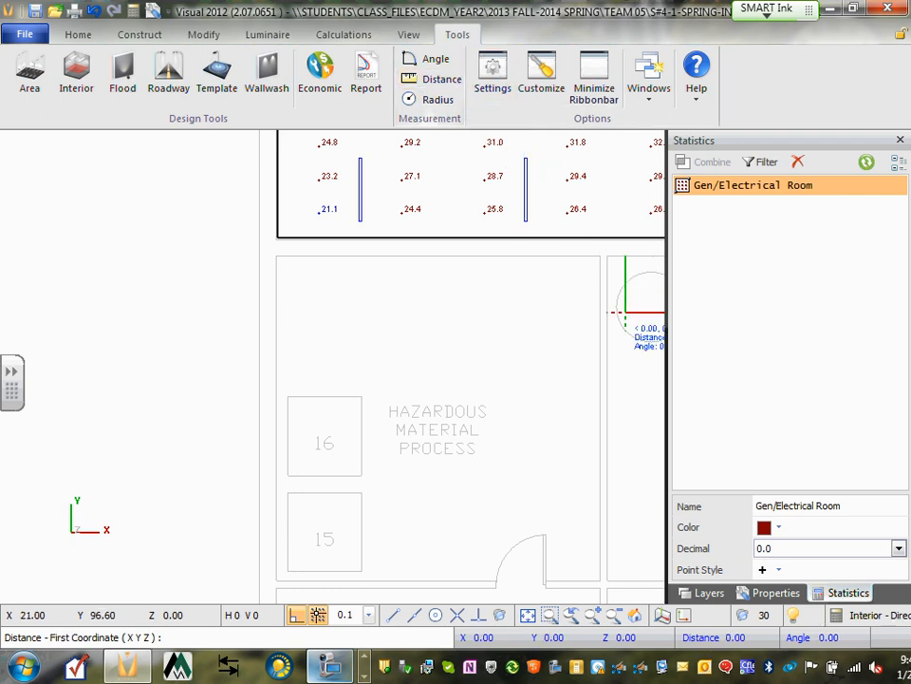
click(596, 257)
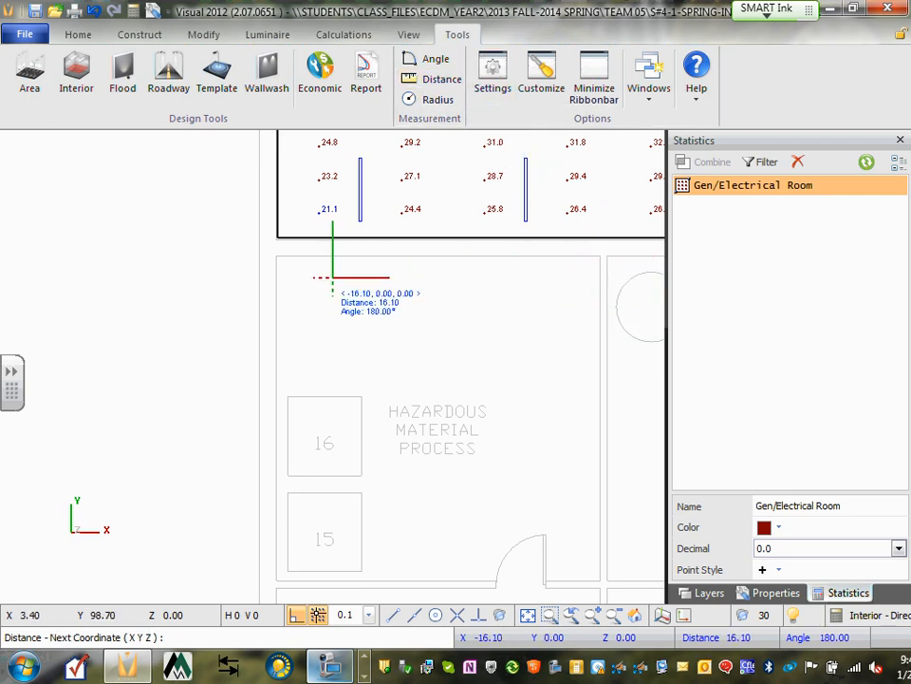
scroll(319, 275, up, 1)
scroll(234, 268, up, 1)
scroll(234, 268, up, 1)
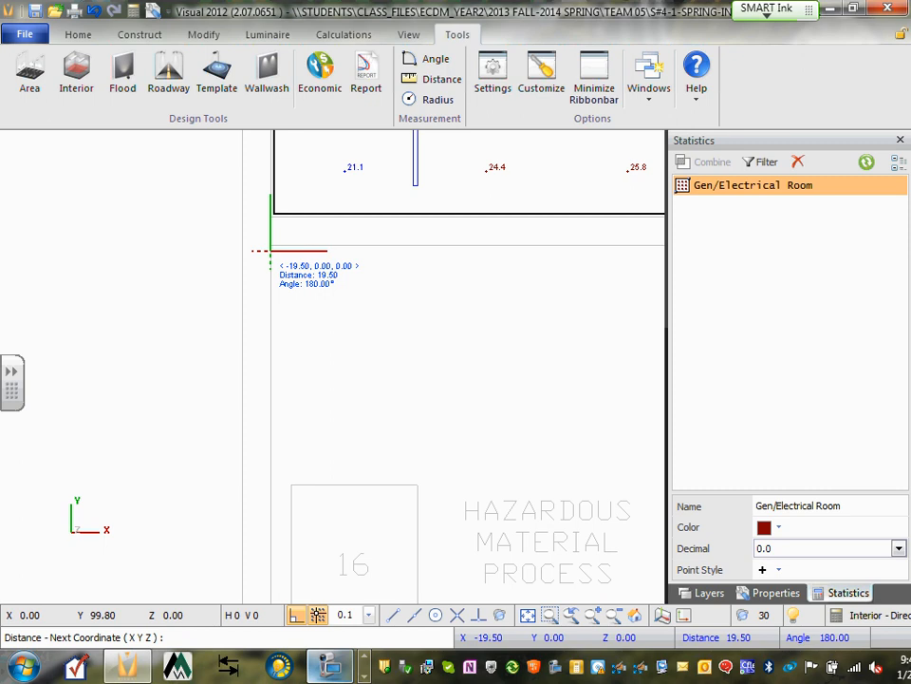
scroll(265, 254, down, 1)
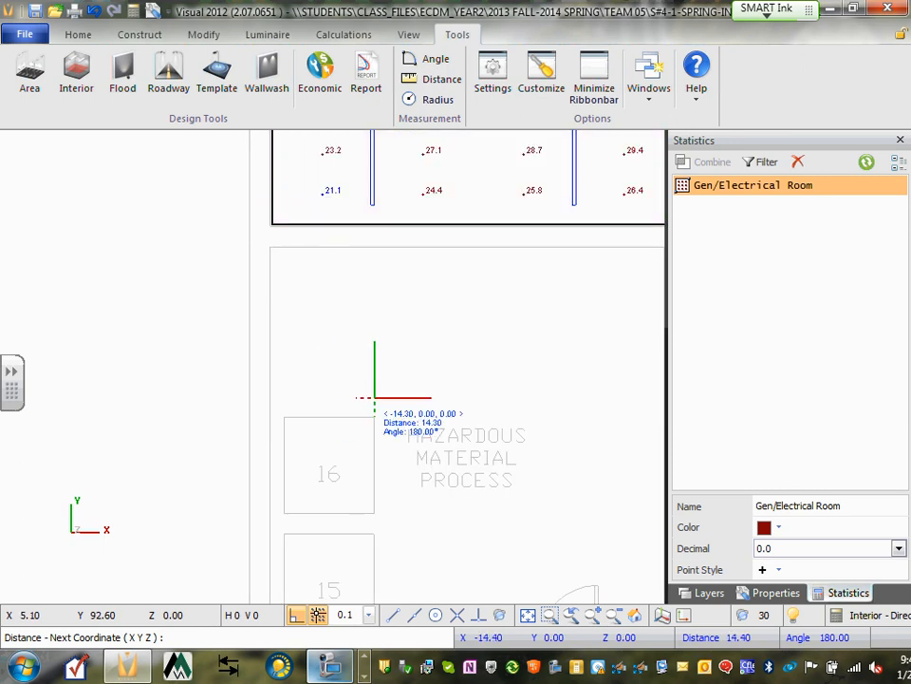
scroll(326, 350, down, 1)
scroll(533, 525, up, 2)
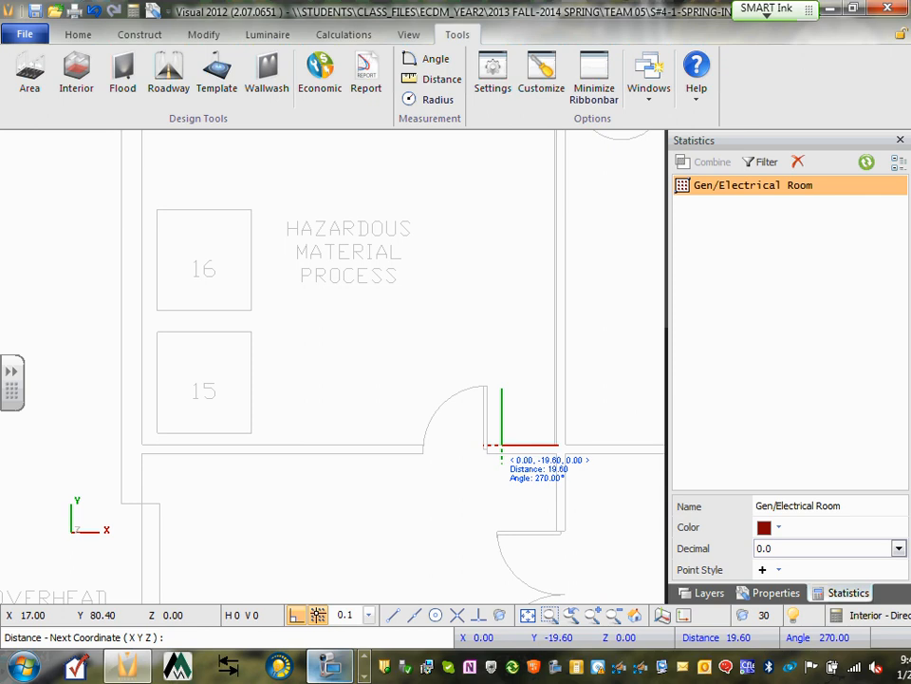
key(Escape)
scroll(440, 379, down, 1)
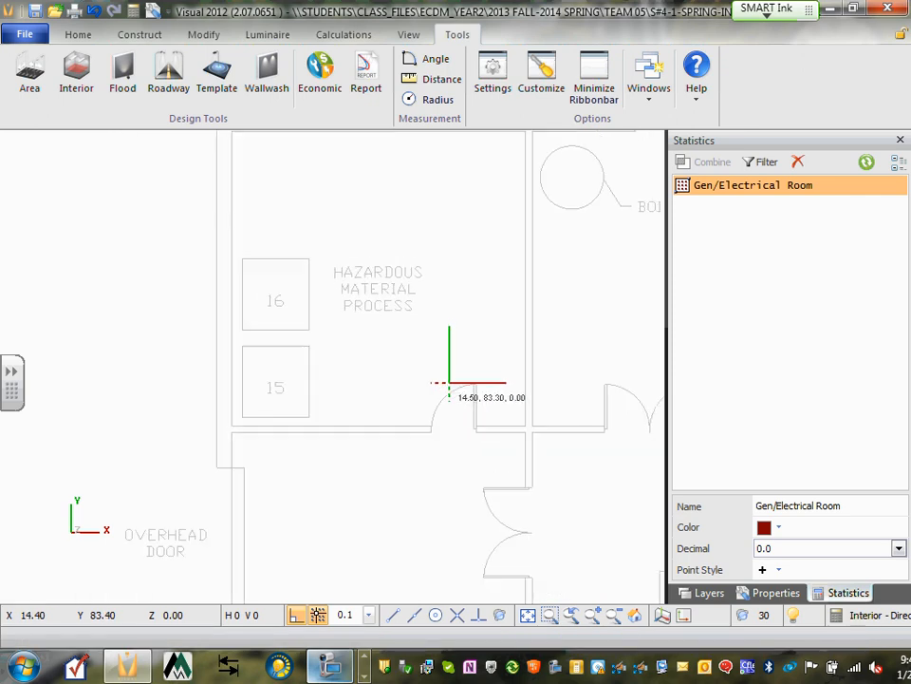
Show the further open programs in the taskbar.
click(365, 659)
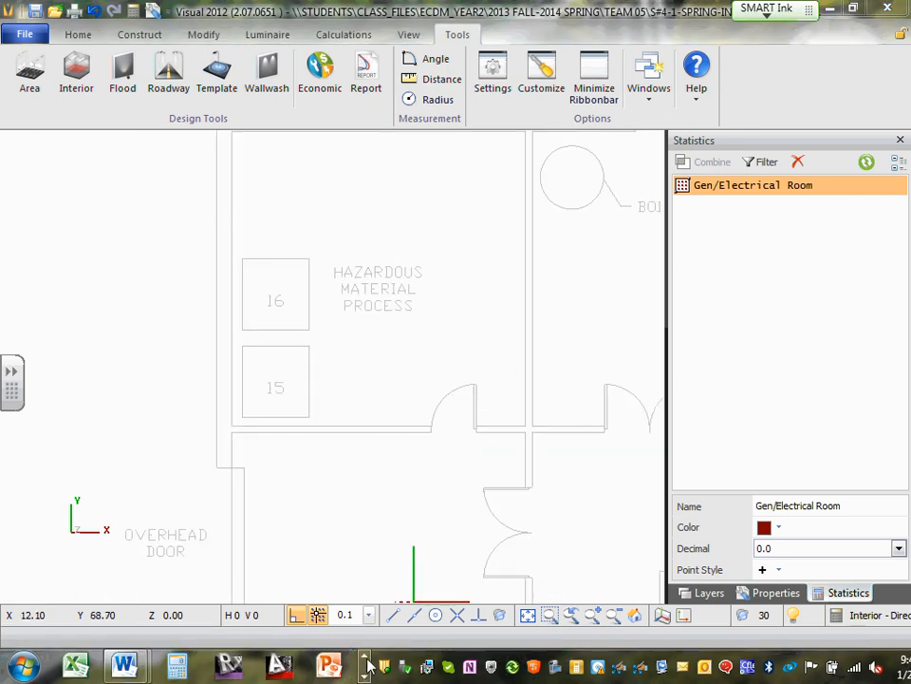
Switch to Word and check the required Hazardous Mat. illuminance in the 26 00 01 Scope of Electrical Systems-2014 lighting table.
click(366, 659)
click(366, 675)
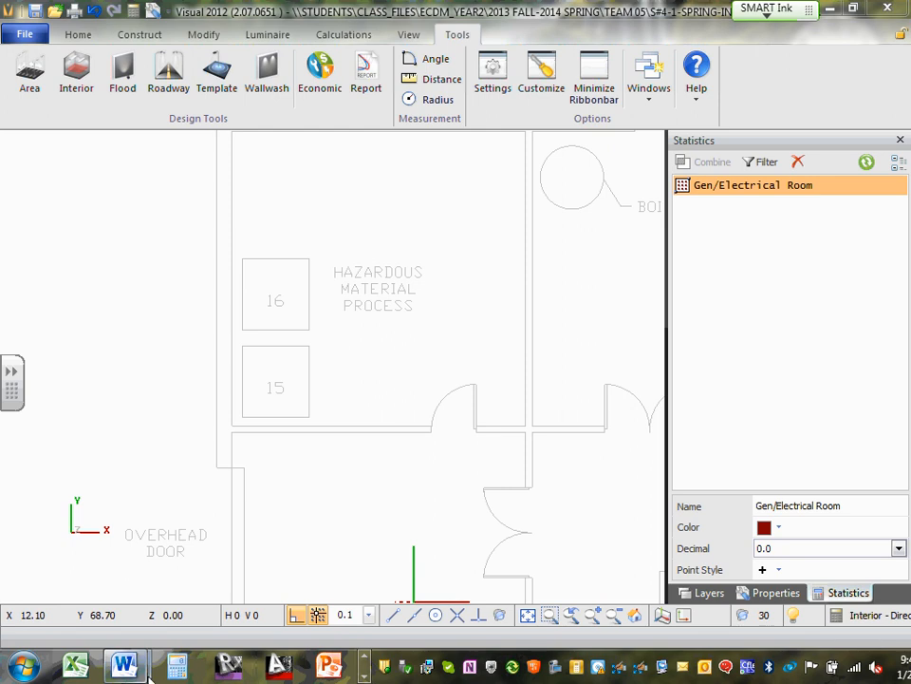
mouse_move(138, 668)
click(266, 550)
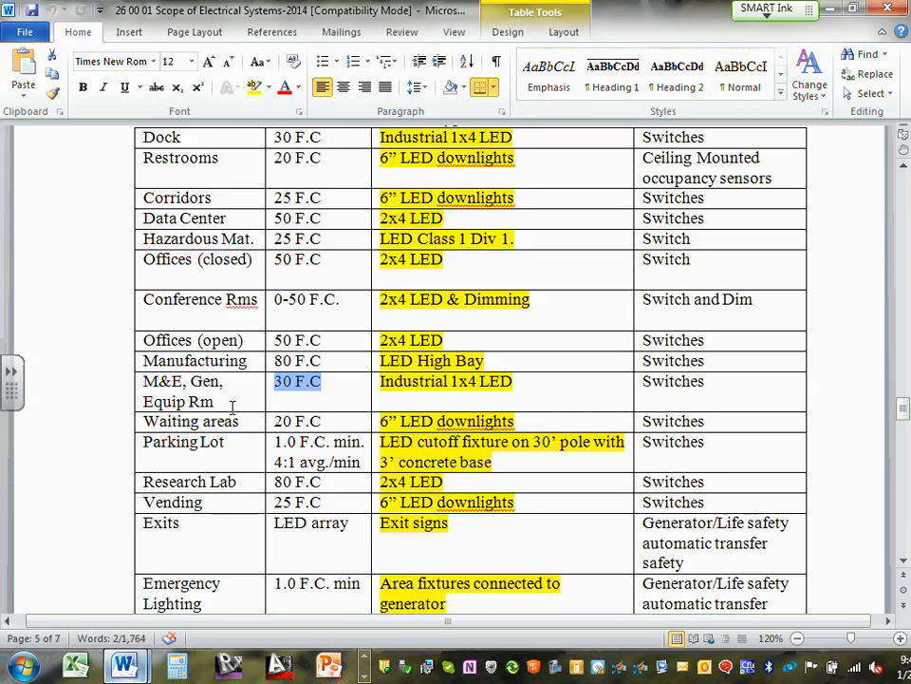
click(277, 238)
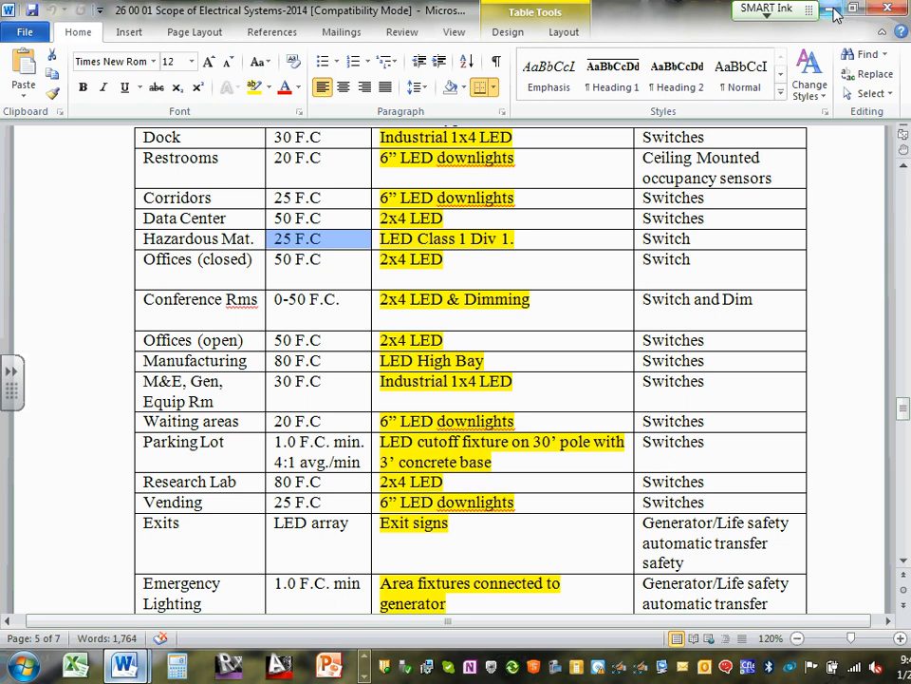
Look up the Hazardous Mat. fixture and its ceiling and fixture heights in the Design Criteria Word document, and return to Visual.
click(228, 664)
mouse_move(344, 663)
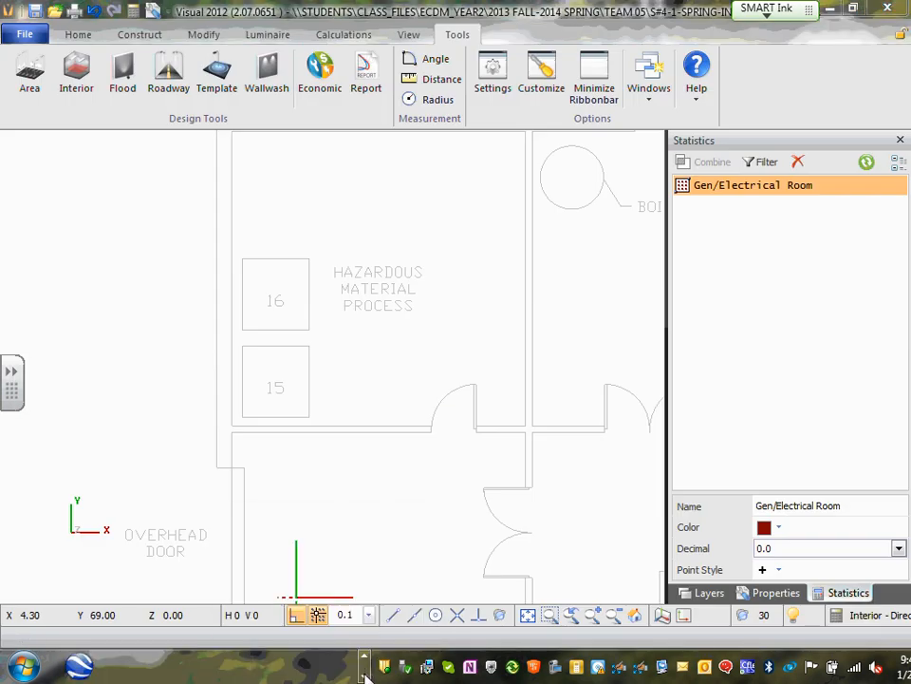
click(366, 656)
click(366, 656)
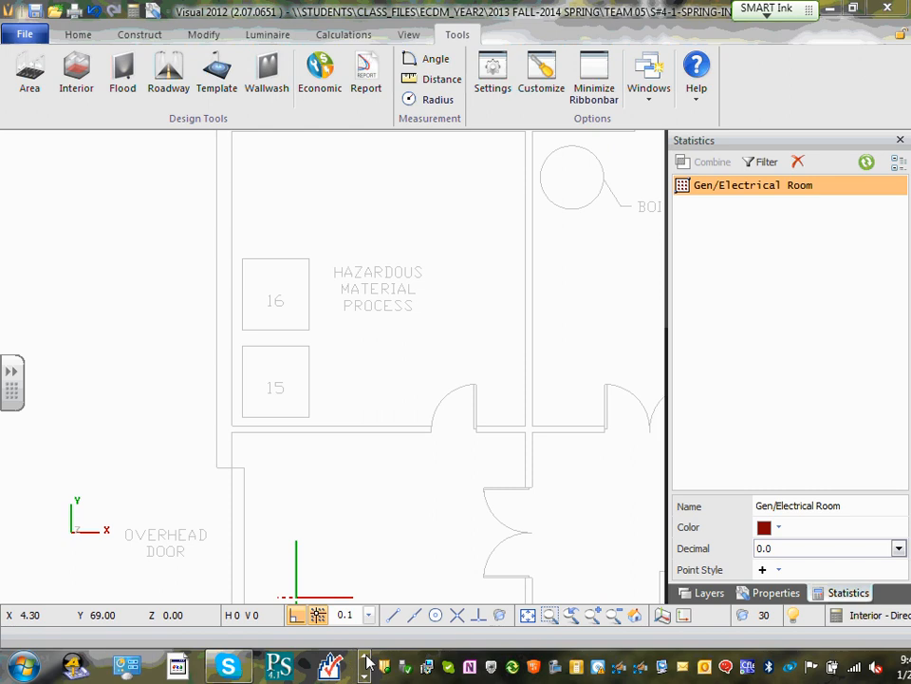
click(367, 656)
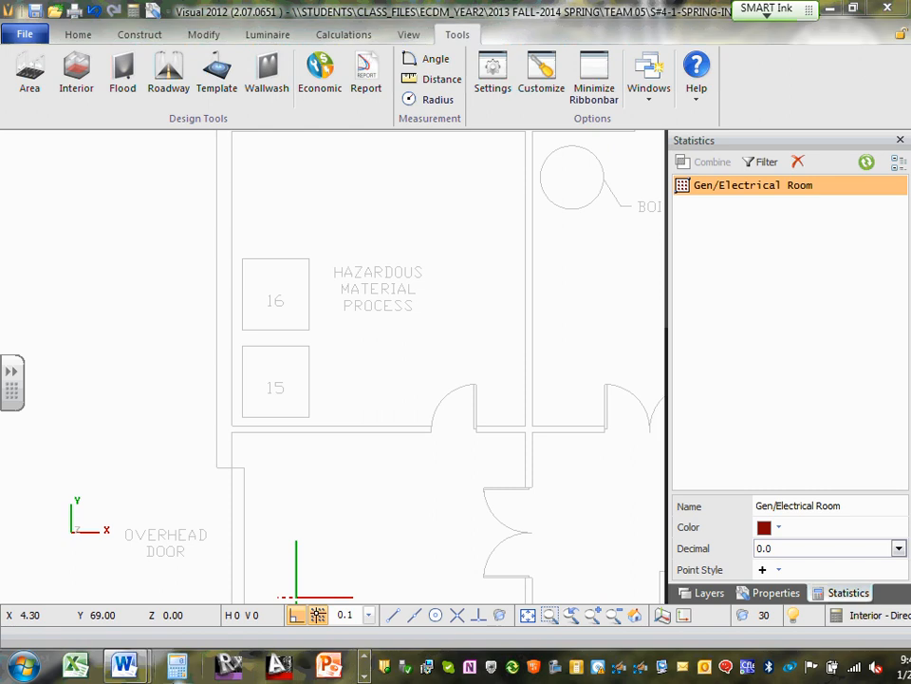
click(124, 663)
scroll(344, 238, down, 3)
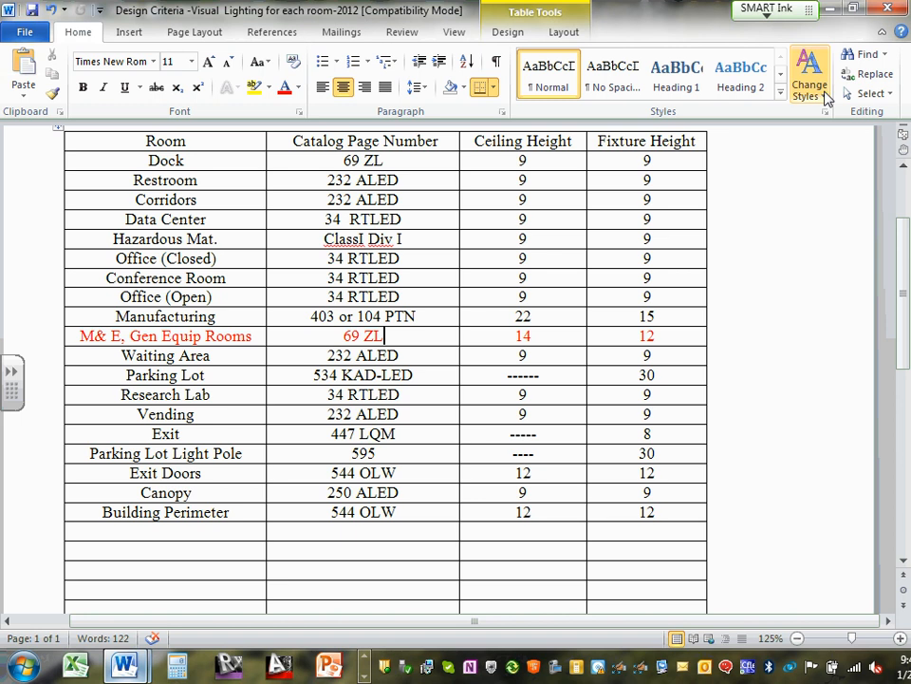
click(831, 11)
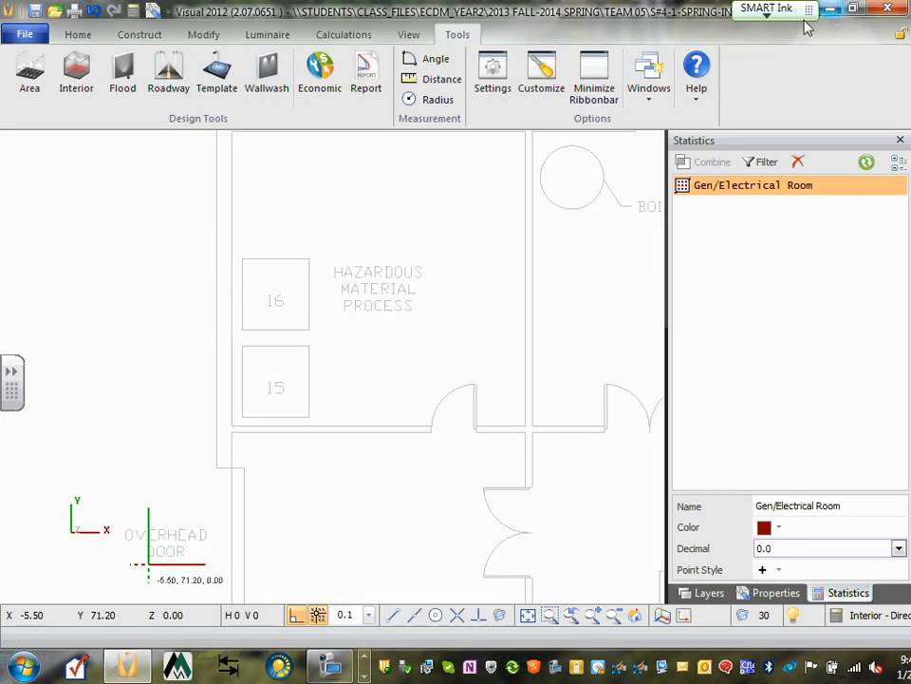
In the Interior tool, set the hazardous material room to 19.5 ft long, 19.5 ft wide and 9 ft high with an Open ceiling.
middle_drag(426, 298, 394, 325)
scroll(417, 399, down, 1)
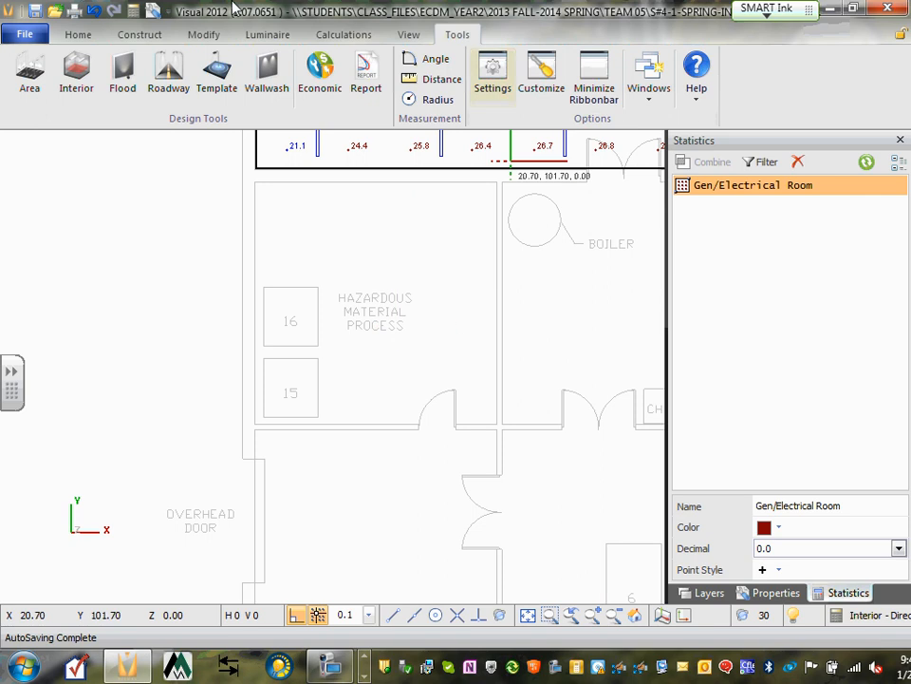
click(76, 72)
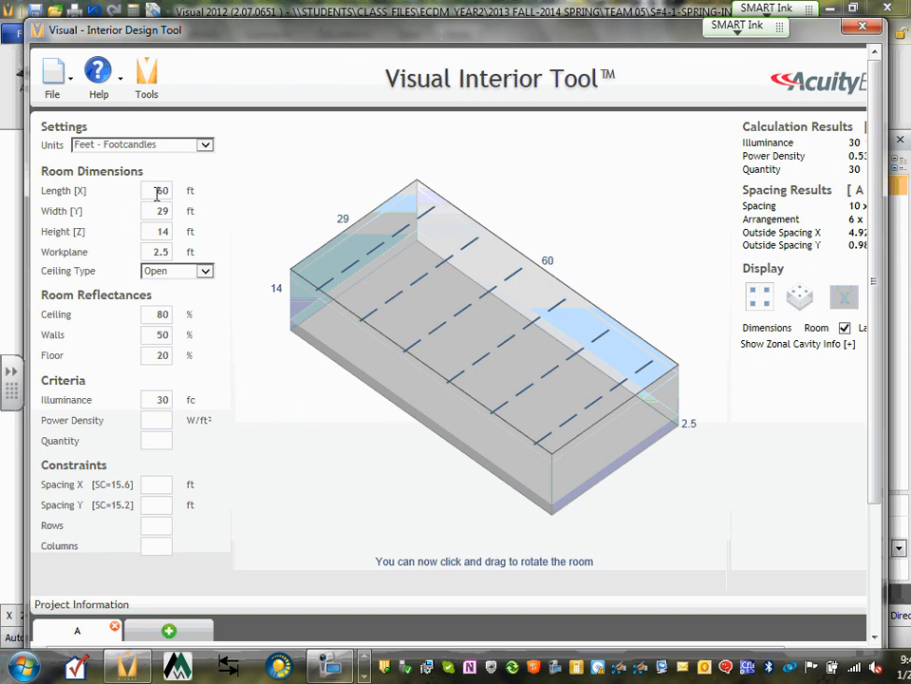
double_click(157, 191)
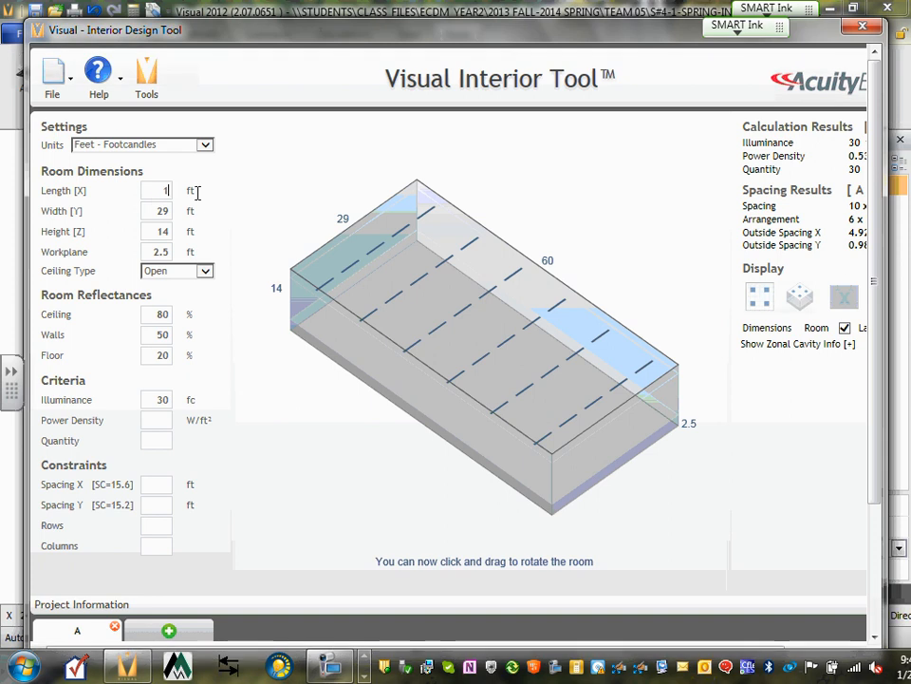
text(19.5)
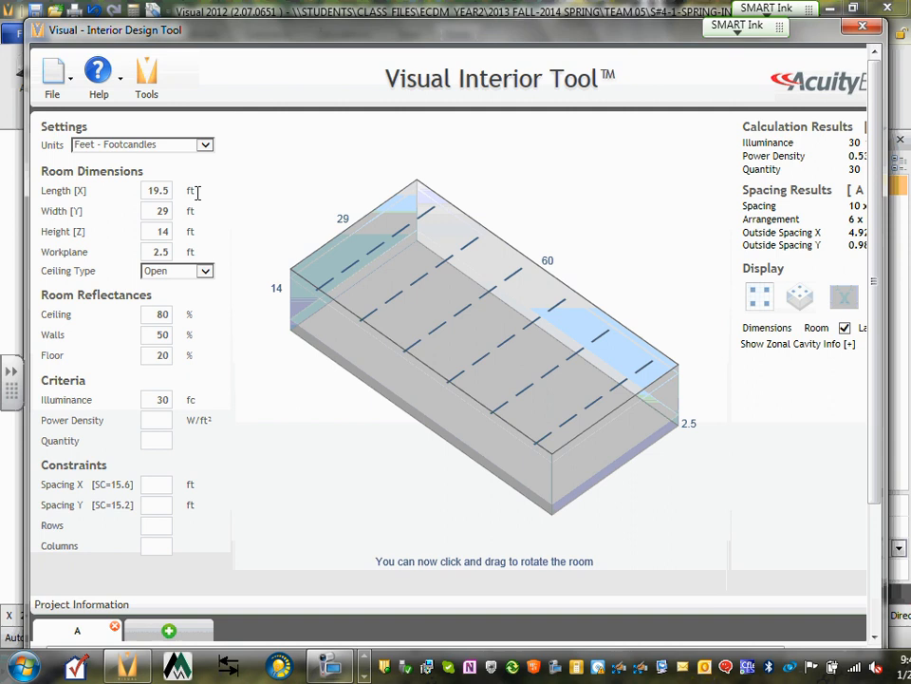
double_click(164, 211)
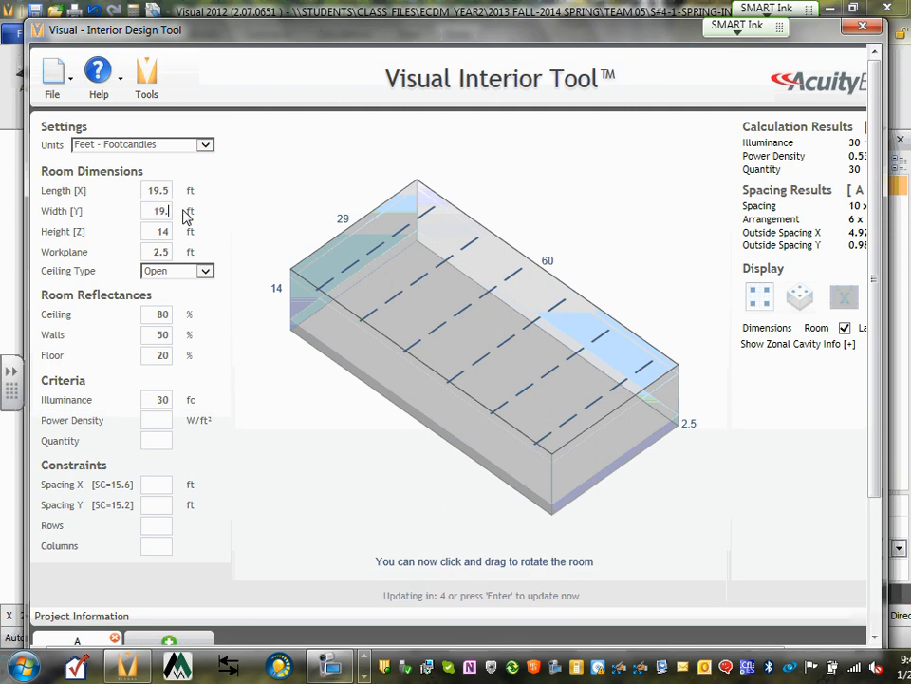
double_click(160, 230)
click(205, 273)
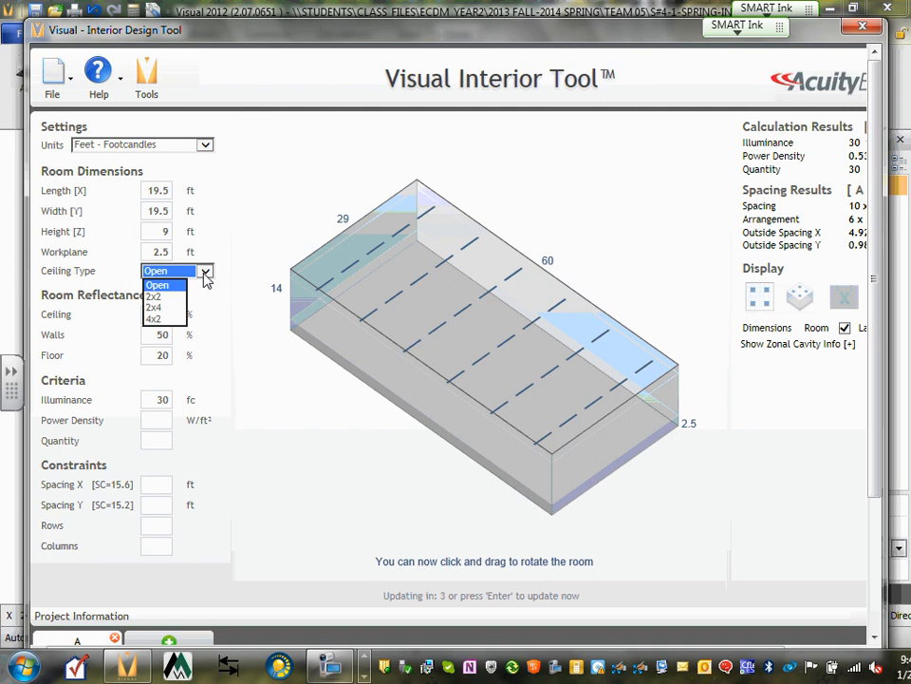
click(206, 273)
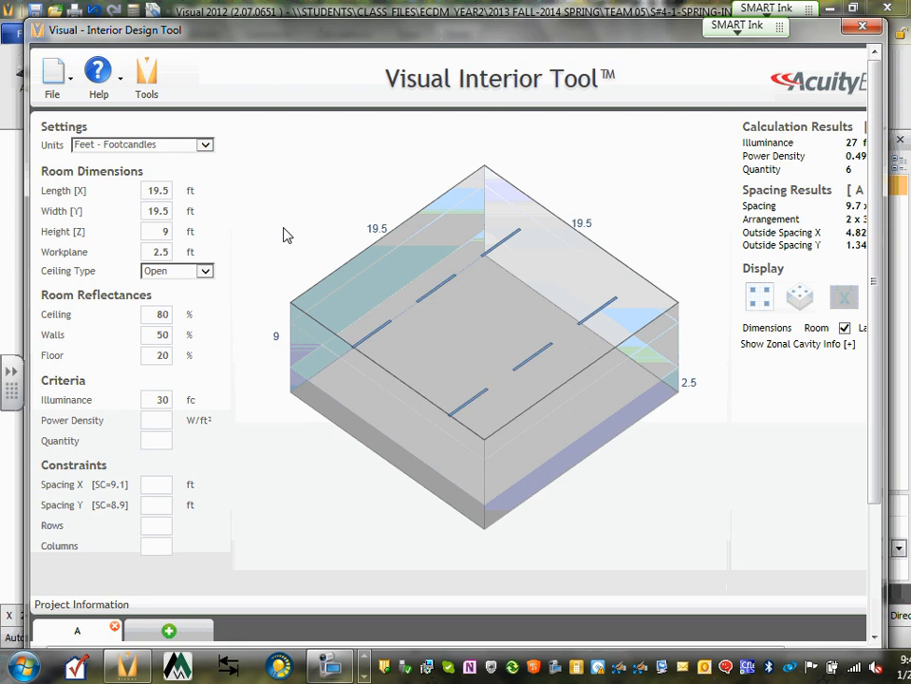
Set the illuminance criterion for the hazardous material room to 25 fc.
double_click(156, 399)
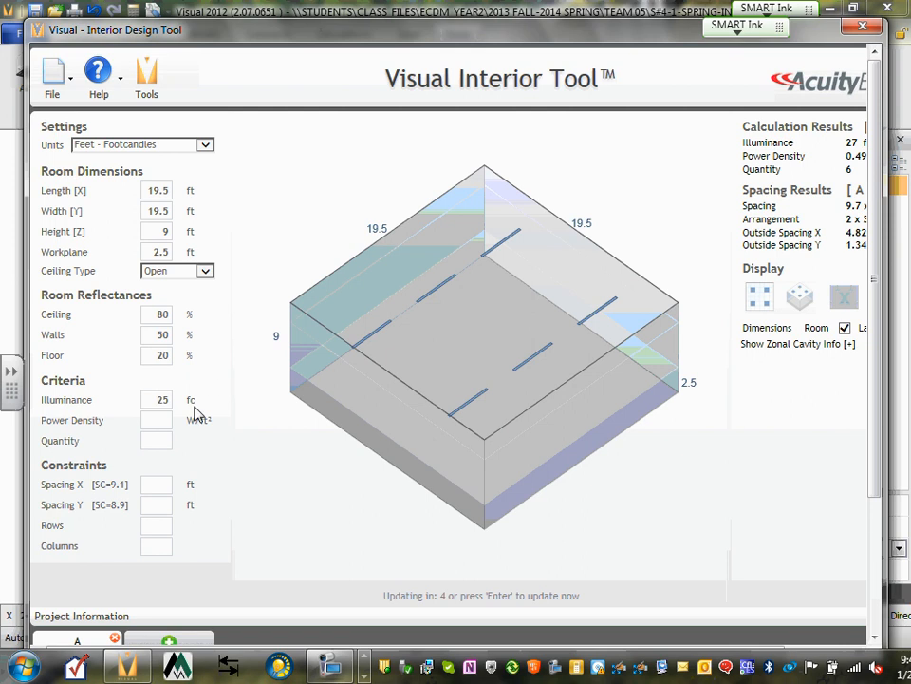
scroll(228, 363, down, 3)
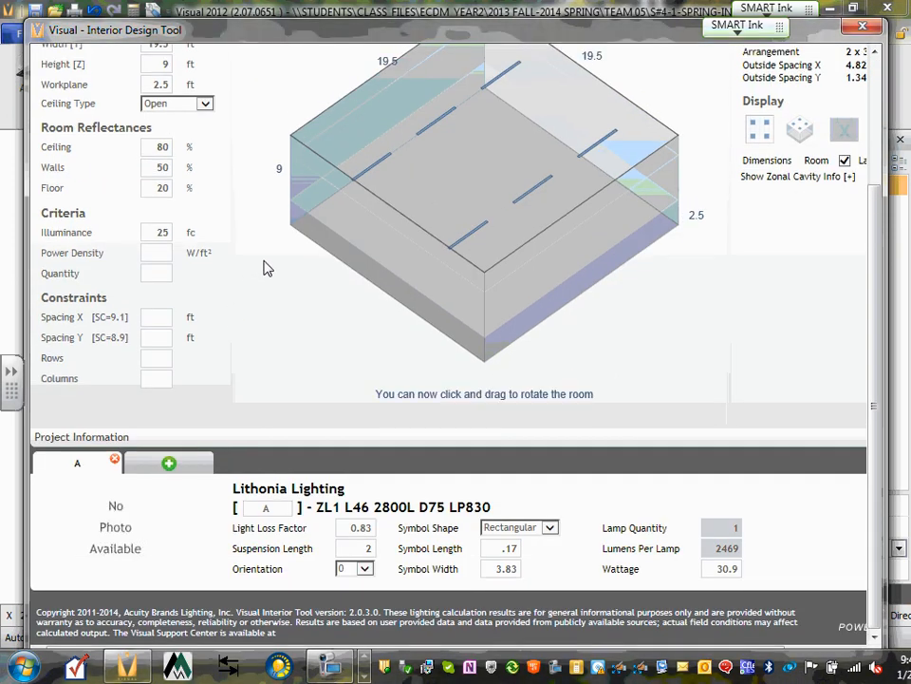
scroll(217, 396, up, 3)
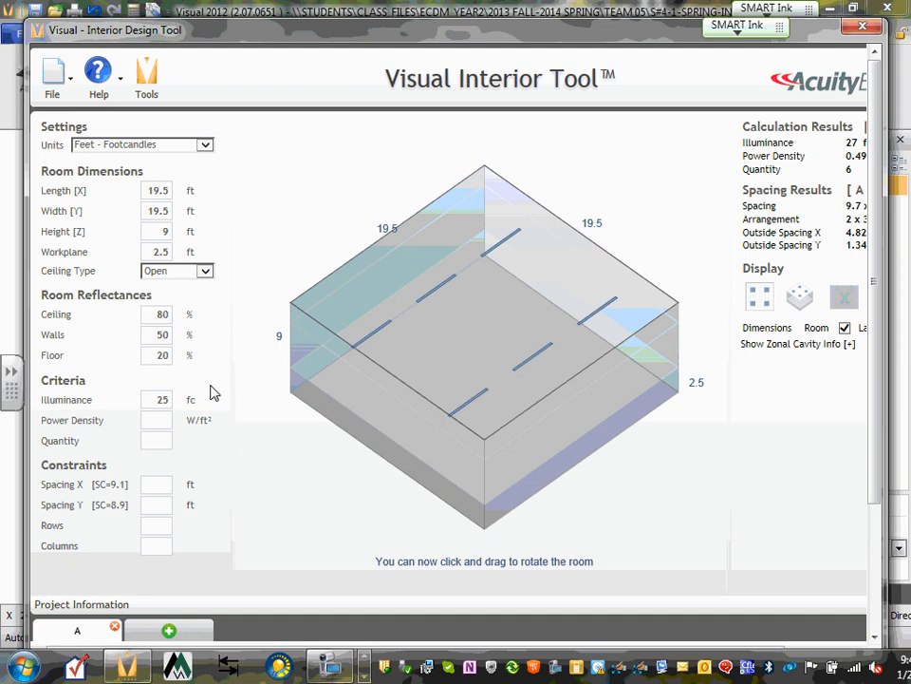
Add a second luminaire from the local photometric file ClassI Div I.pdf-380-T8-3L-4.ies in the IES LED Files folder.
scroll(209, 388, down, 3)
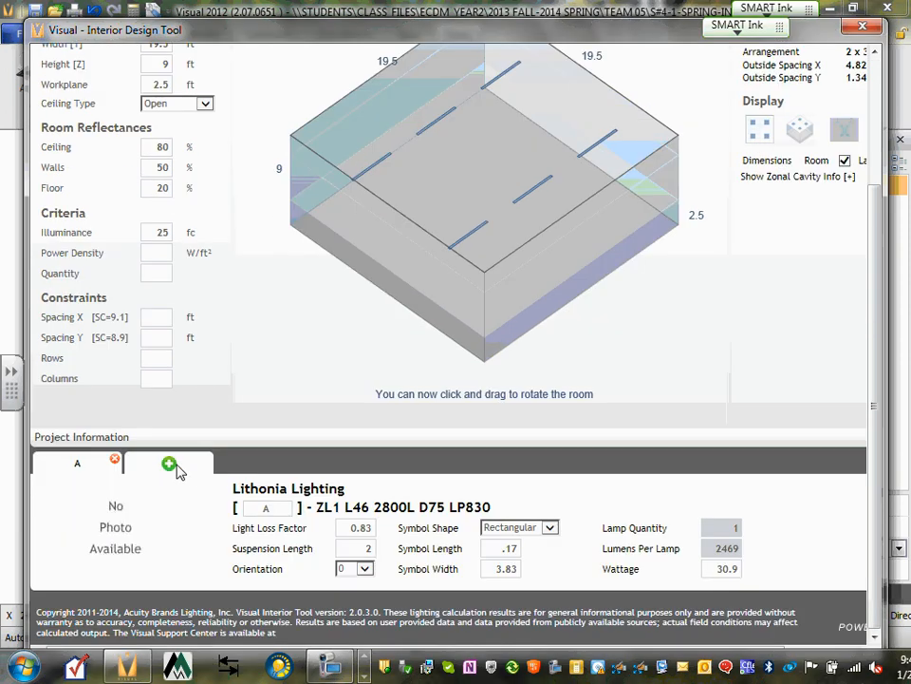
click(169, 464)
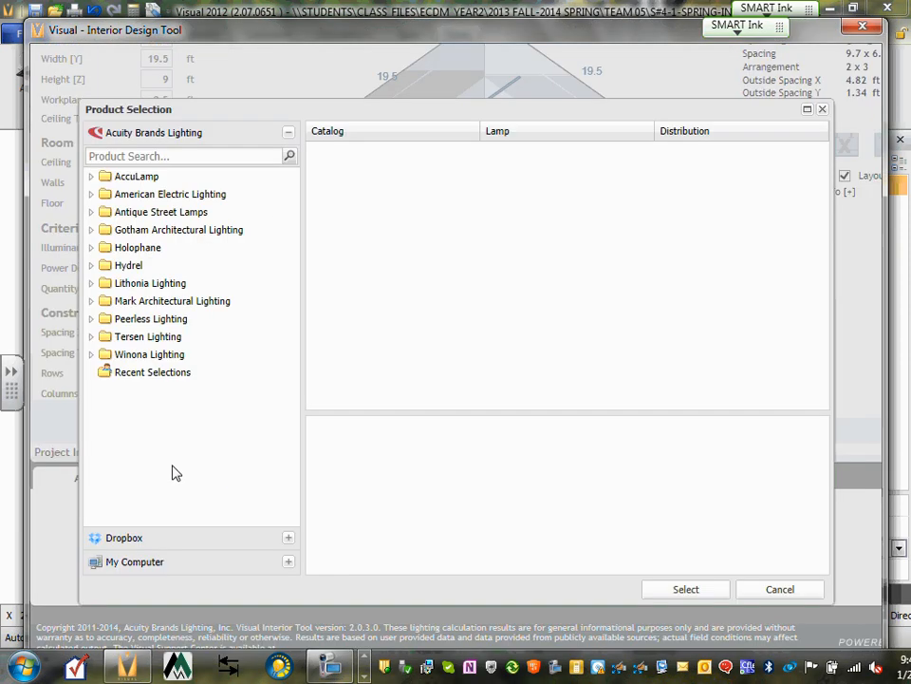
click(144, 565)
click(271, 206)
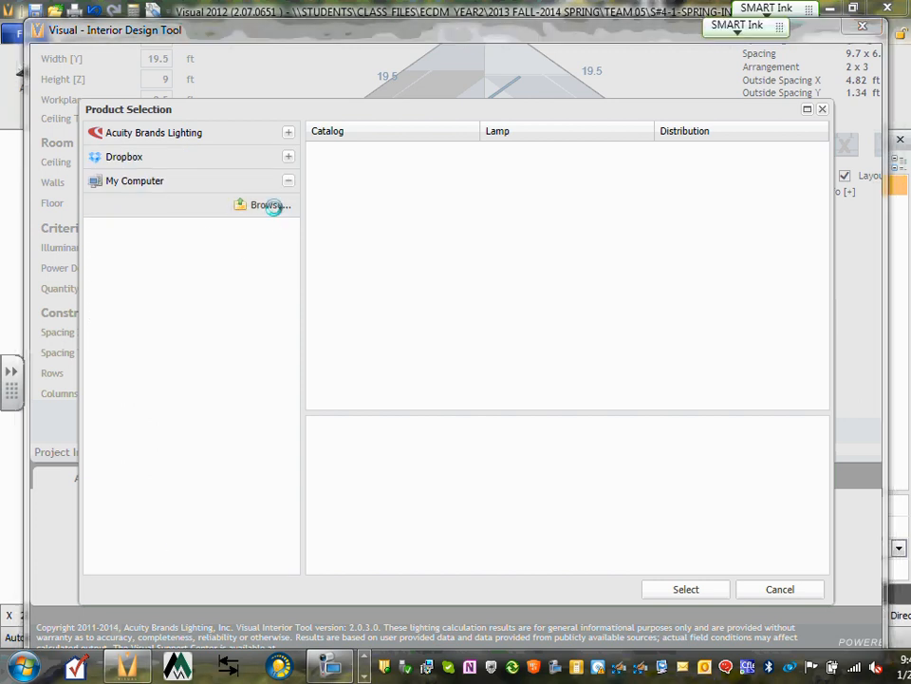
drag(458, 176, 465, 222)
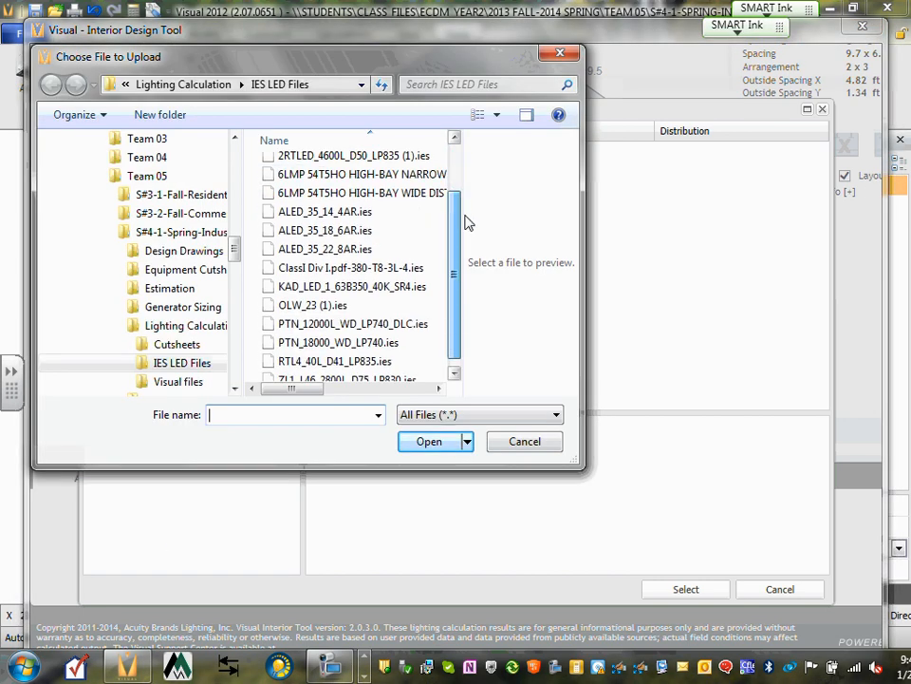
click(391, 269)
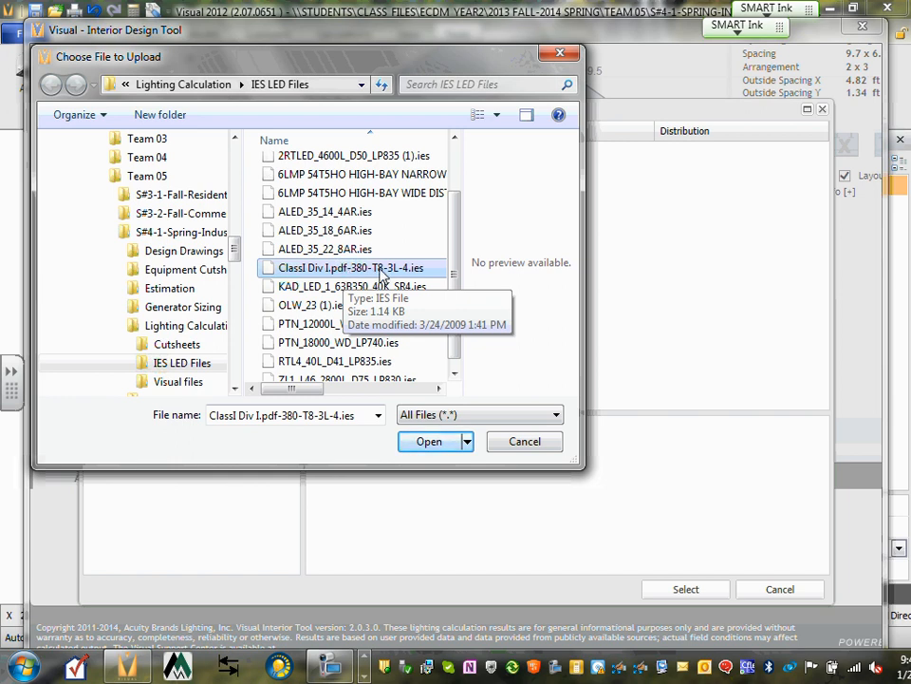
click(429, 441)
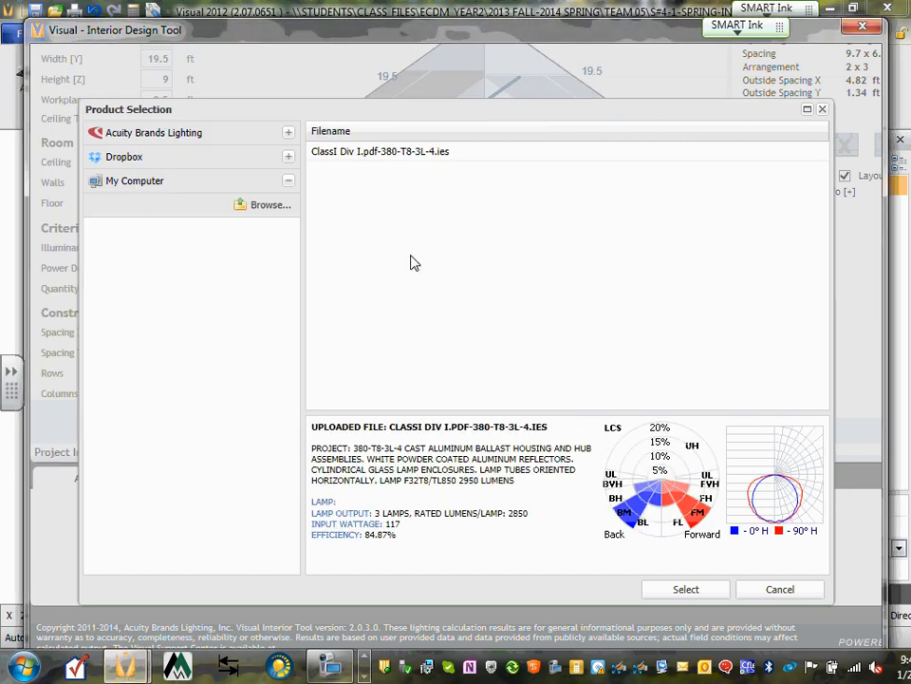
double_click(417, 154)
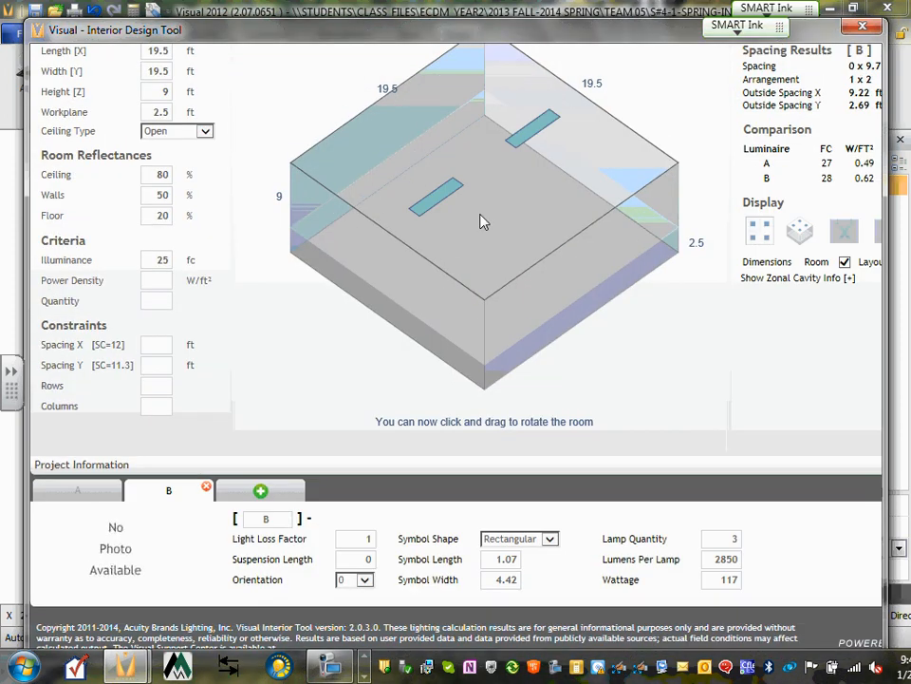
Set luminaire B's light loss factor to 0.83, leaving its suspension length at 0.
click(354, 560)
drag(613, 29, 627, 12)
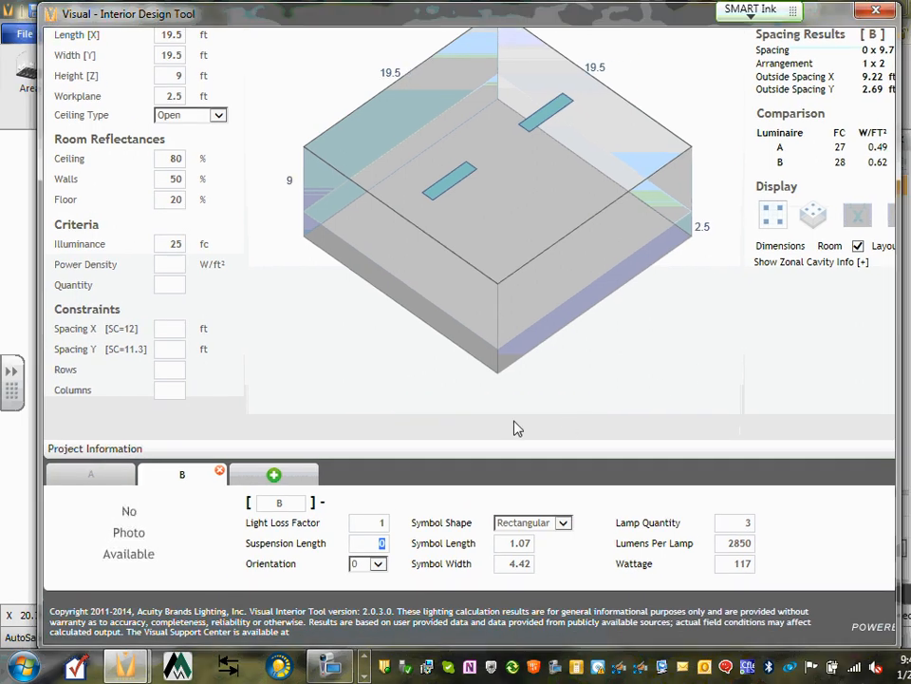
click(379, 545)
click(367, 524)
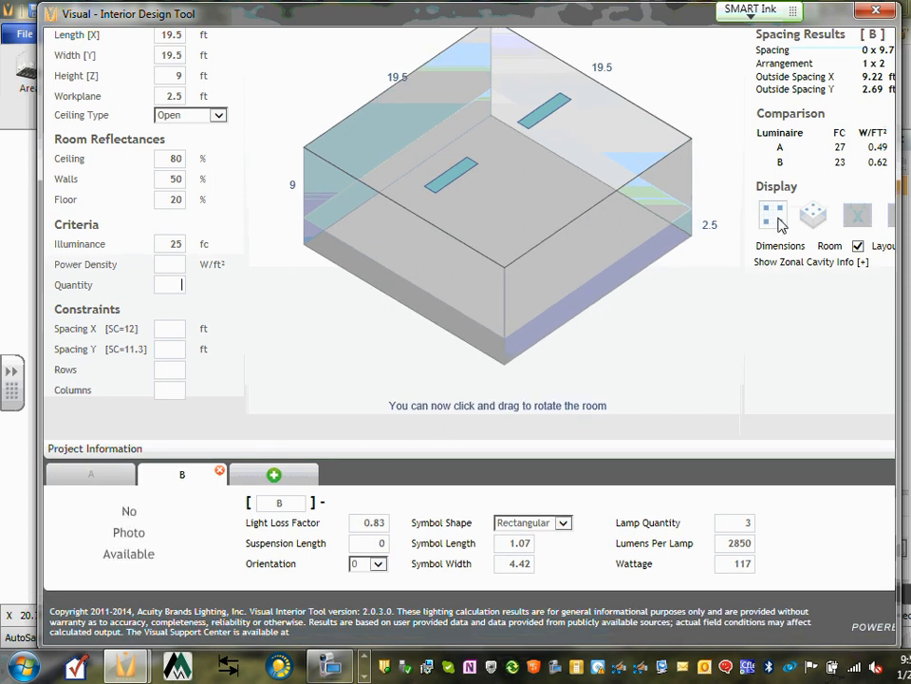
Examine the luminaire B layout in the plan, 3D and X side views, ending on the 3D view.
click(808, 218)
click(771, 223)
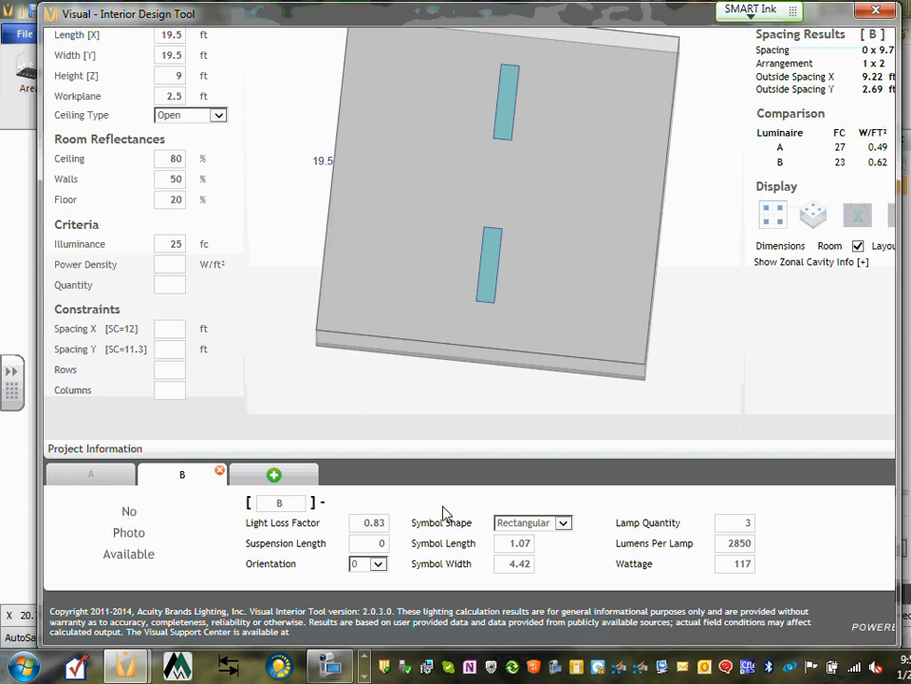
click(815, 217)
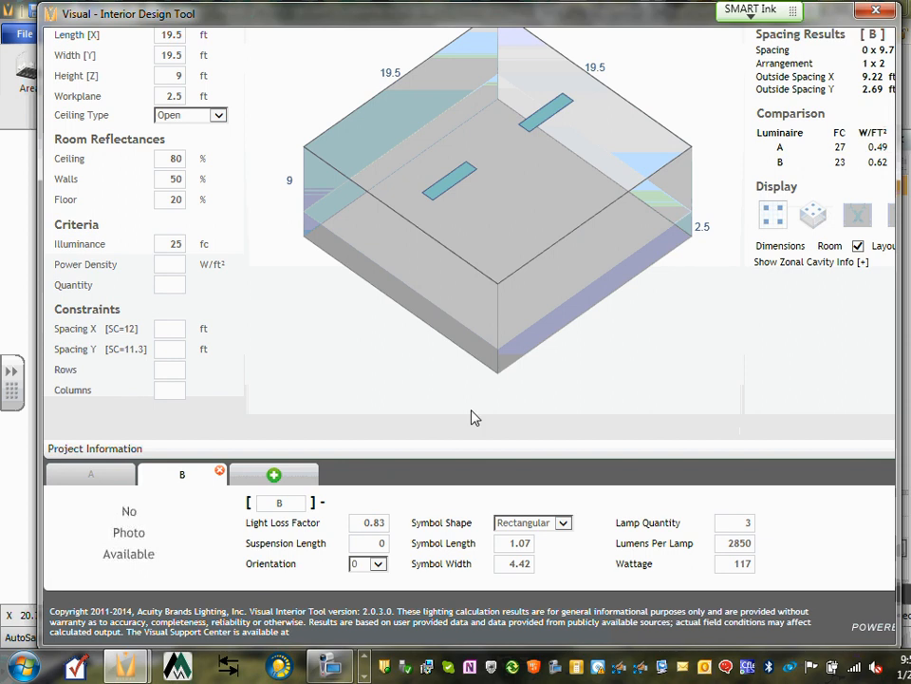
click(857, 217)
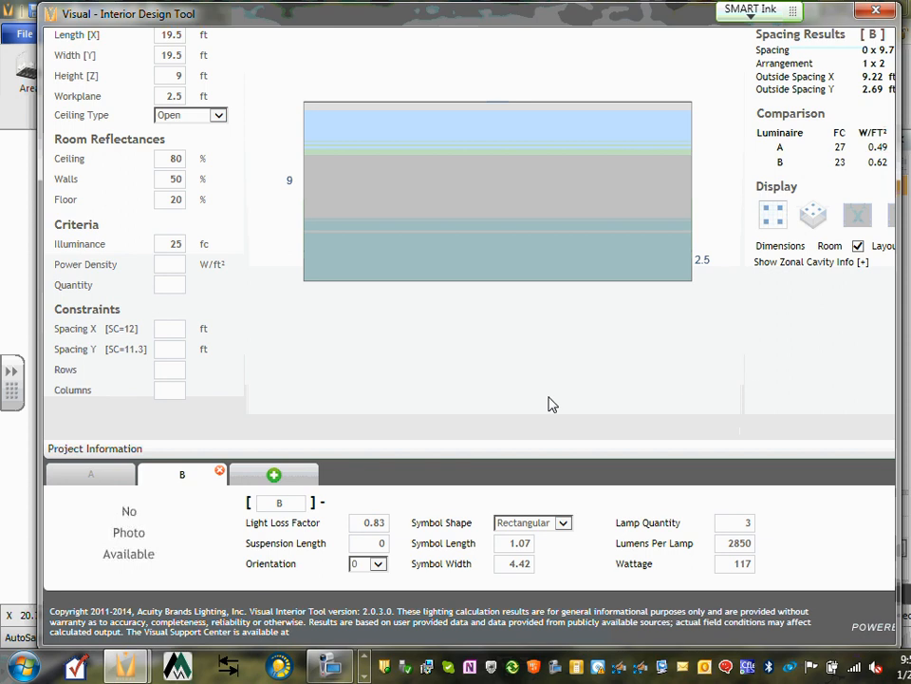
click(811, 215)
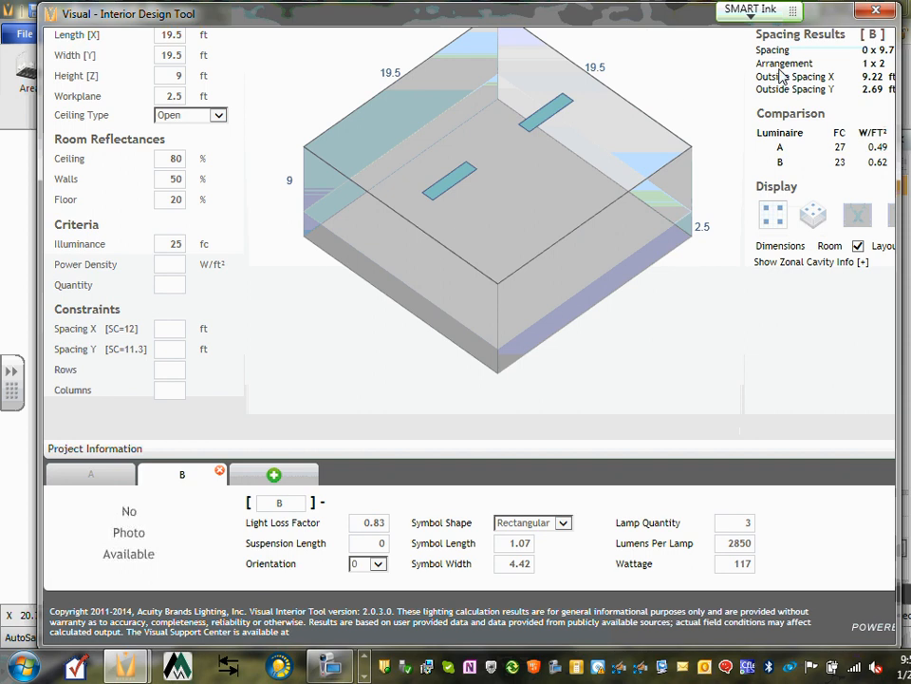
Reposition the Interior Design Tool window to read the full spacing results and luminaire comparison table.
drag(437, 16, 581, 45)
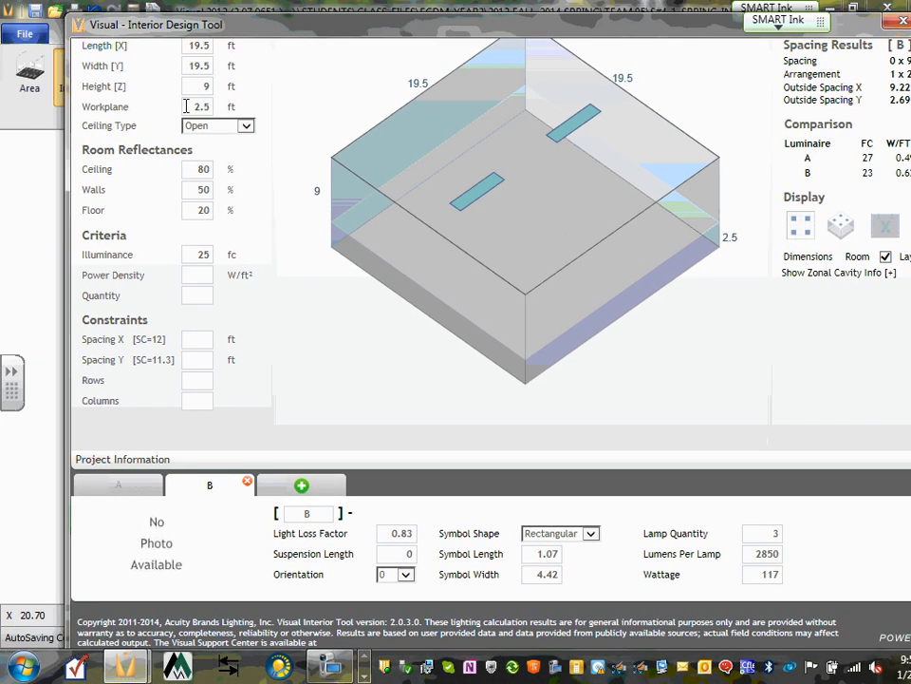
drag(66, 199, 6, 161)
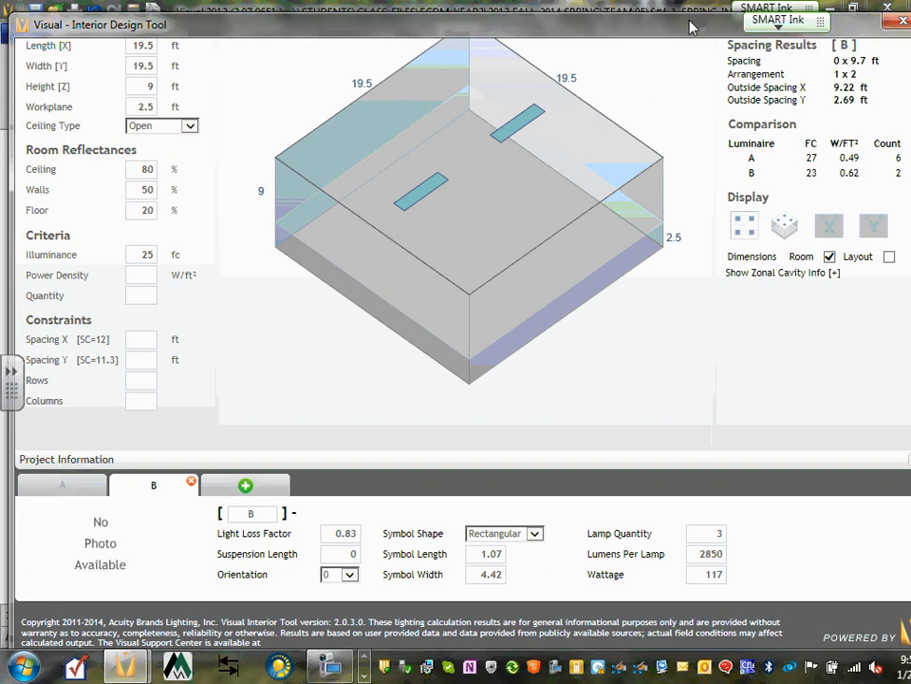
drag(694, 27, 446, 95)
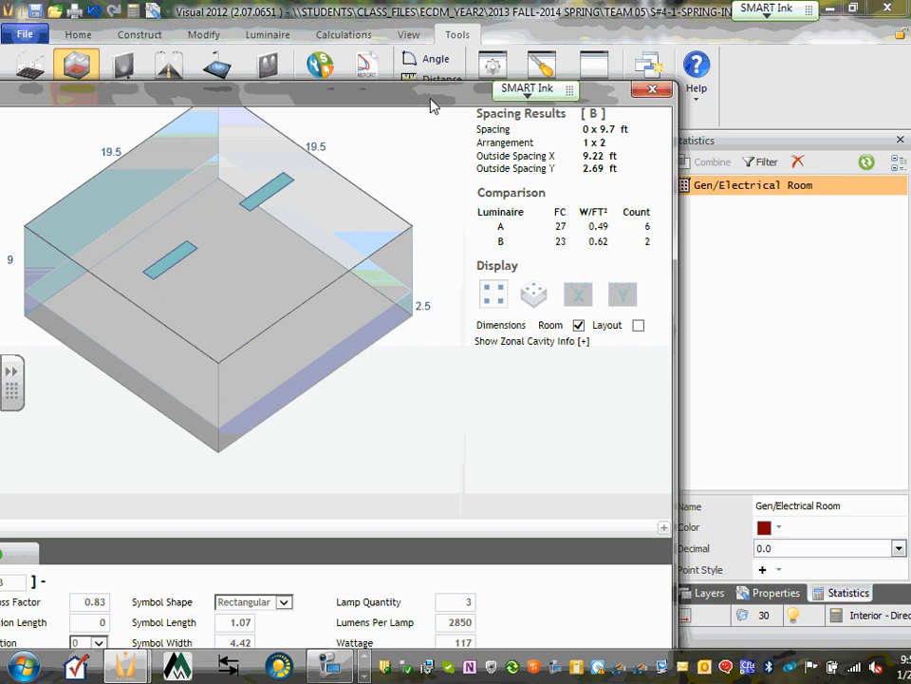
drag(432, 104, 831, 118)
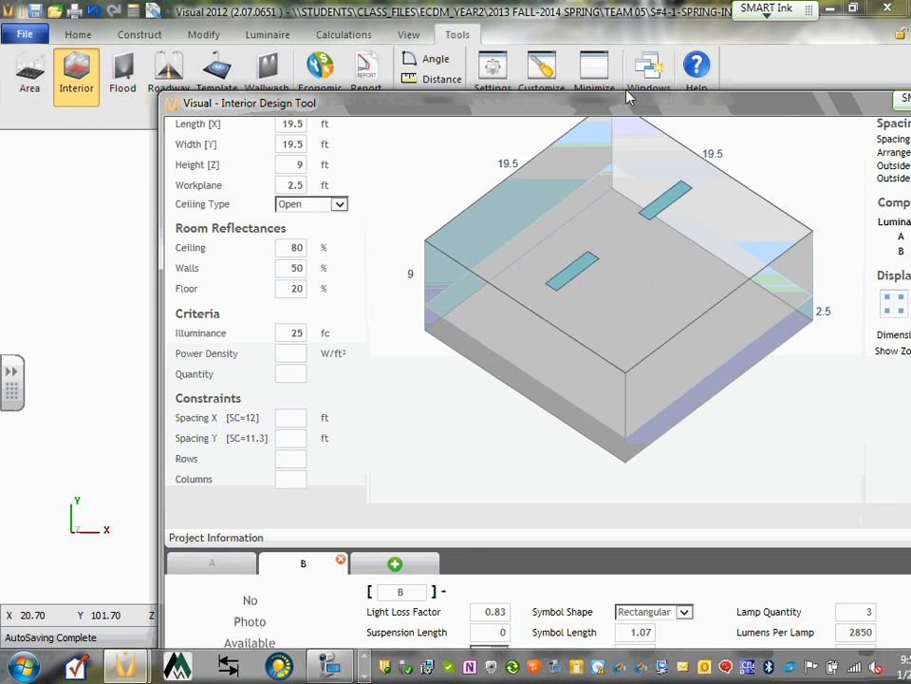
Keep the projector display in Duplicate mode and adjust the Interior Design Tool window's position and size to view the luminaire B results.
drag(610, 112, 463, 21)
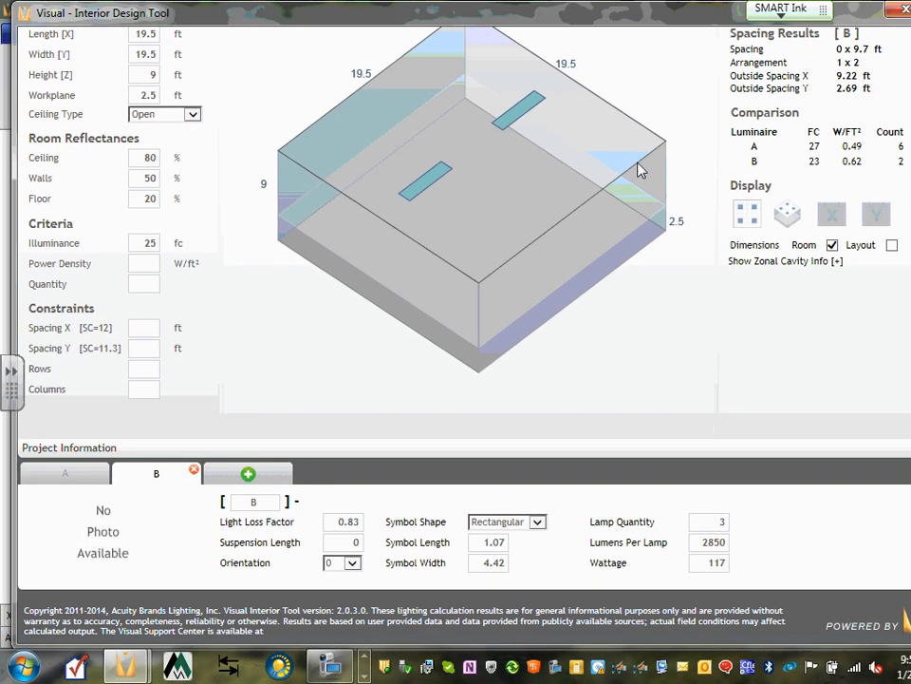
drag(643, 26, 647, 96)
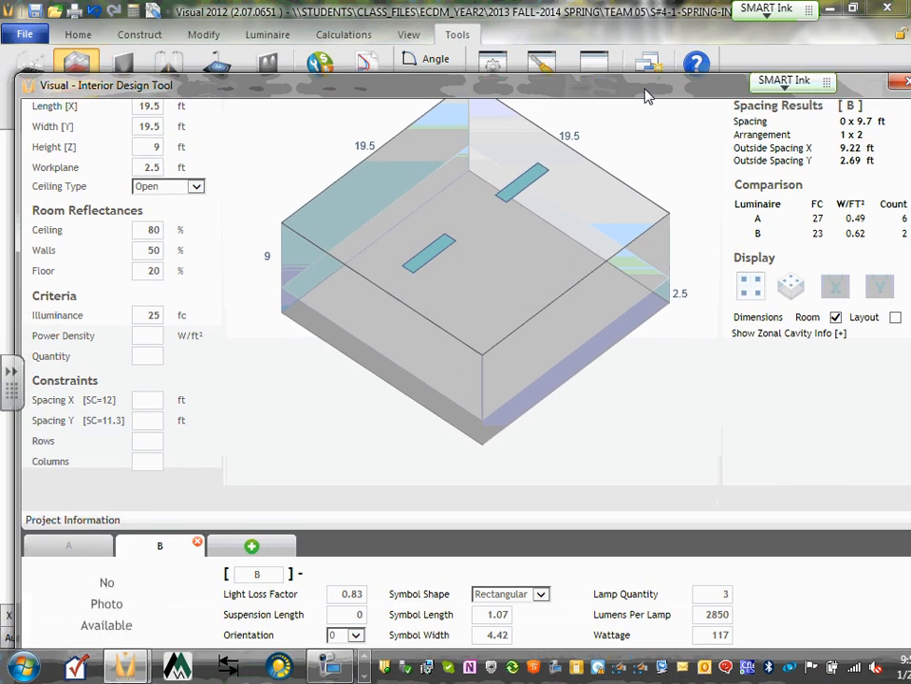
key(super+p)
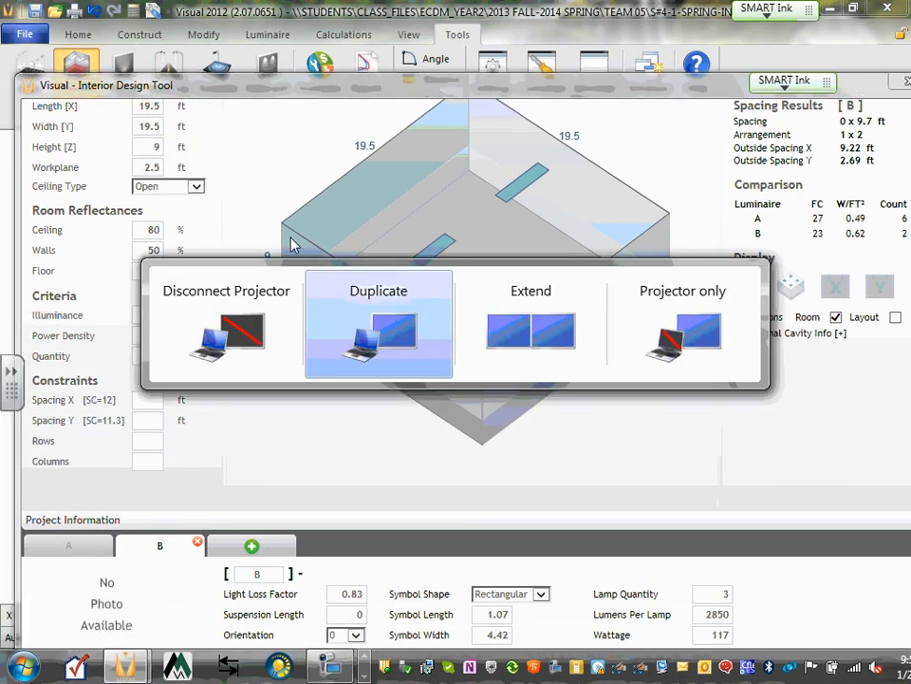
key(Return)
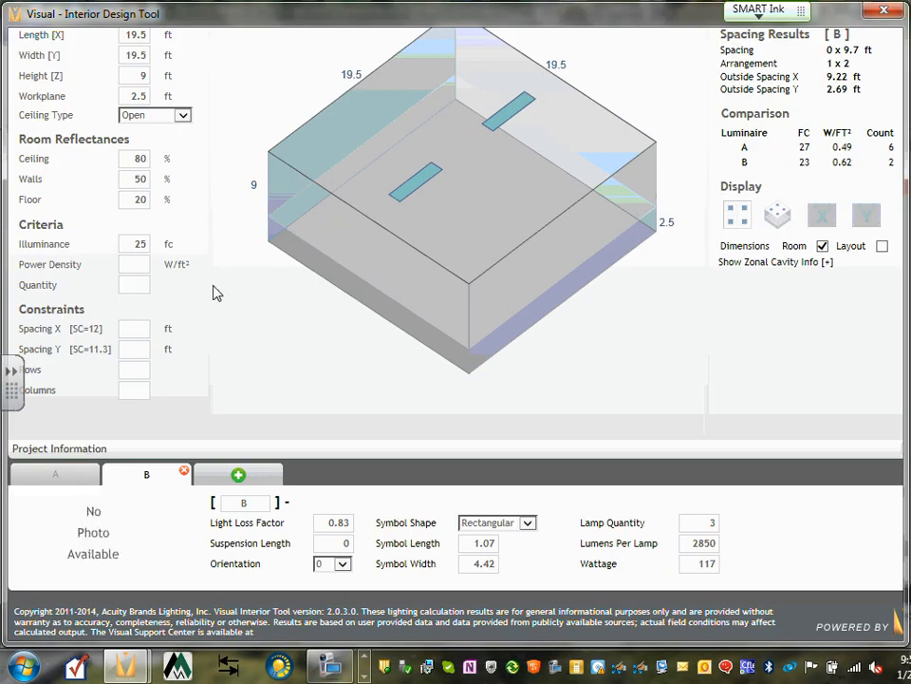
drag(214, 285, 225, 296)
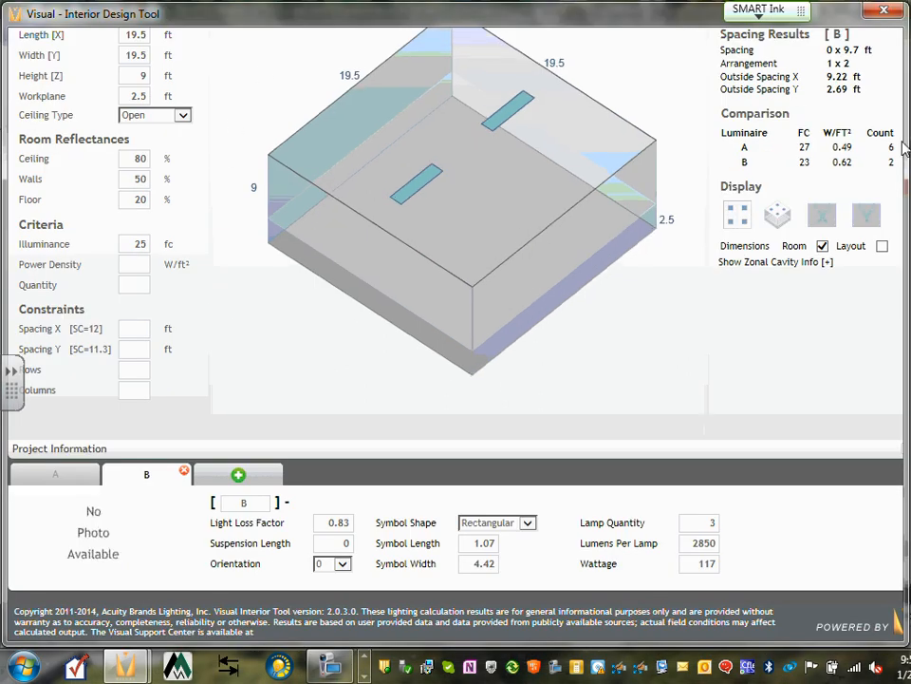
drag(903, 172, 909, 39)
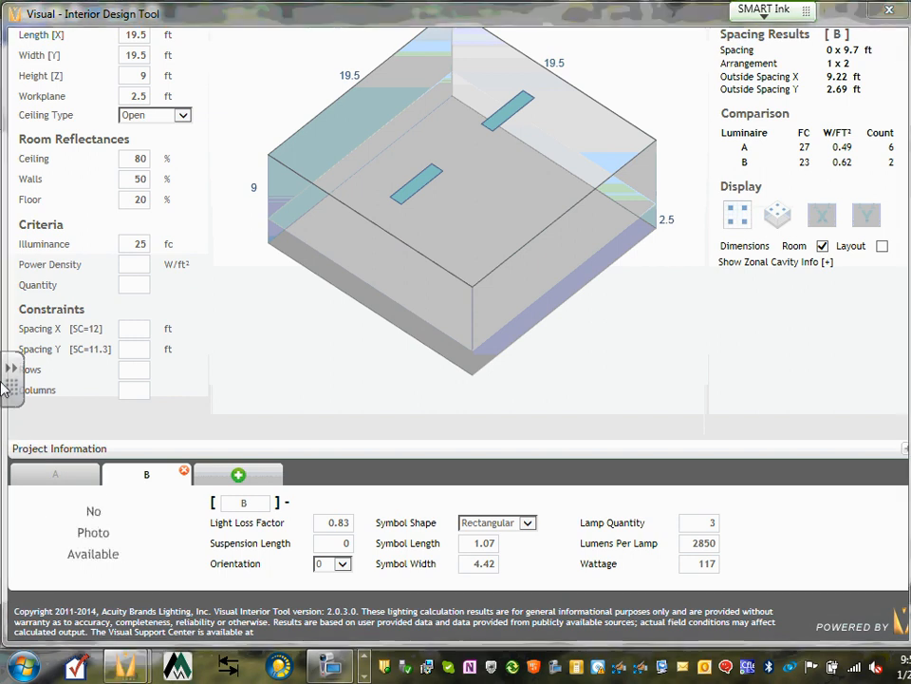
drag(230, 8, 327, 95)
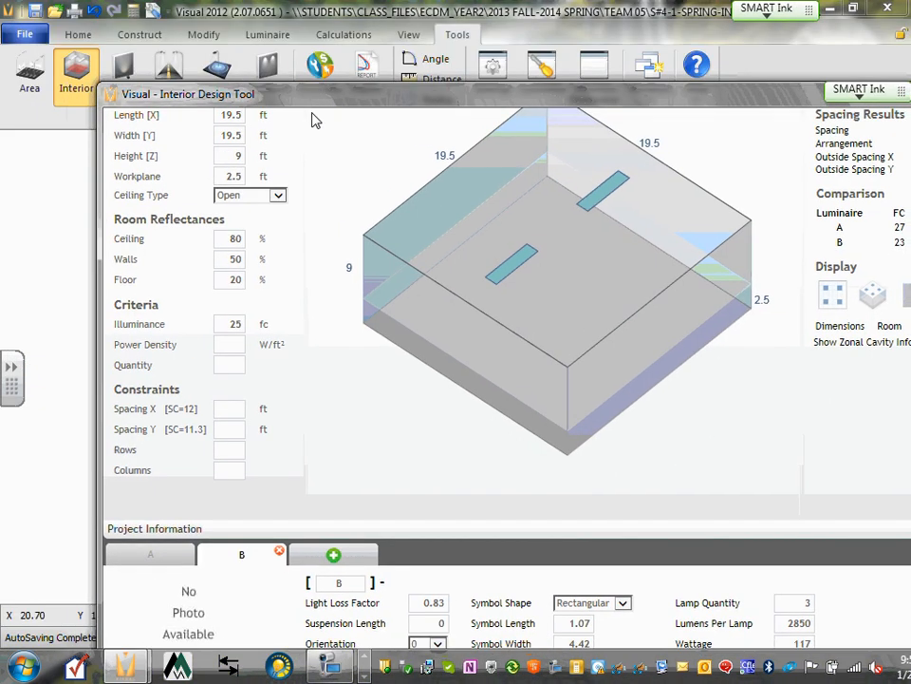
drag(102, 302, 123, 247)
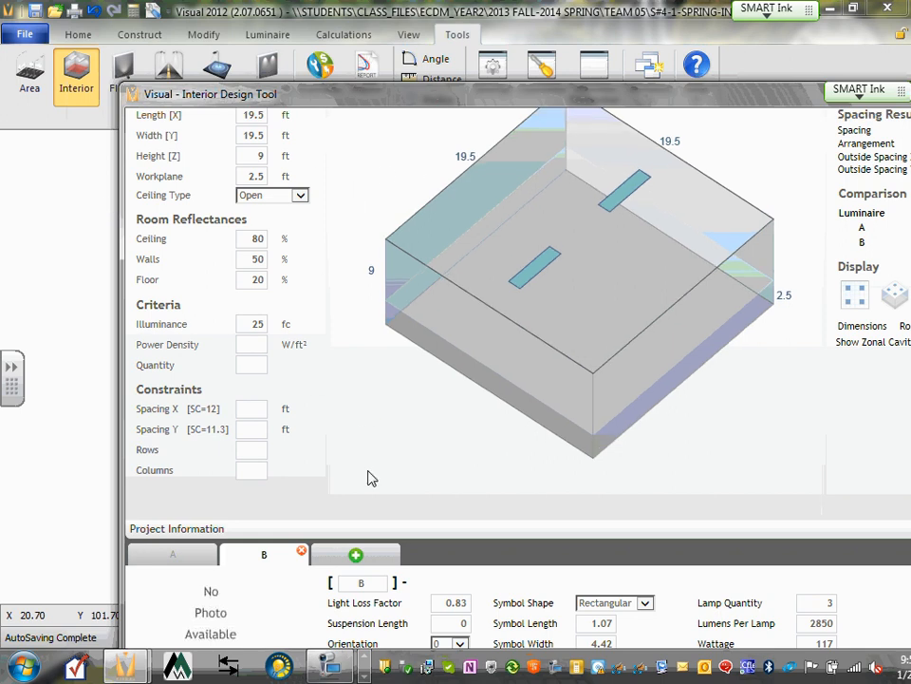
Compare the luminaire A and luminaire B settings by switching between the two fixtures.
click(165, 556)
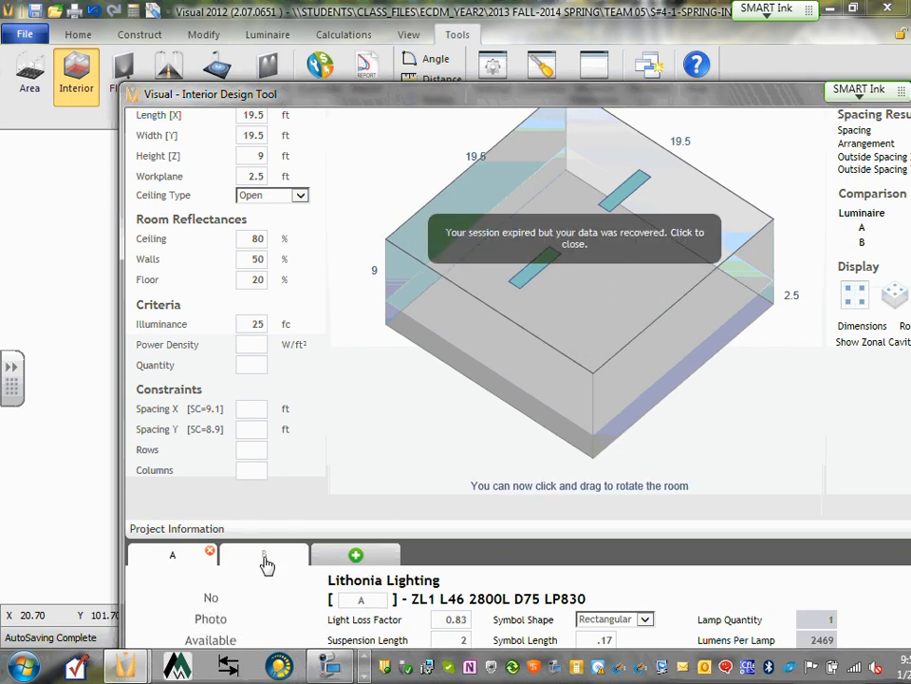
click(266, 562)
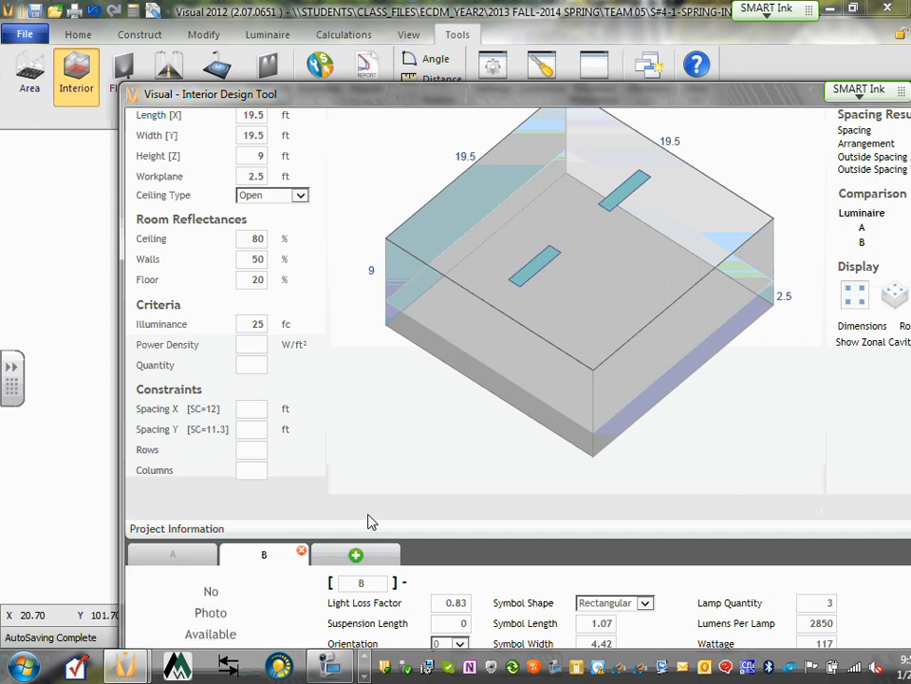
click(190, 559)
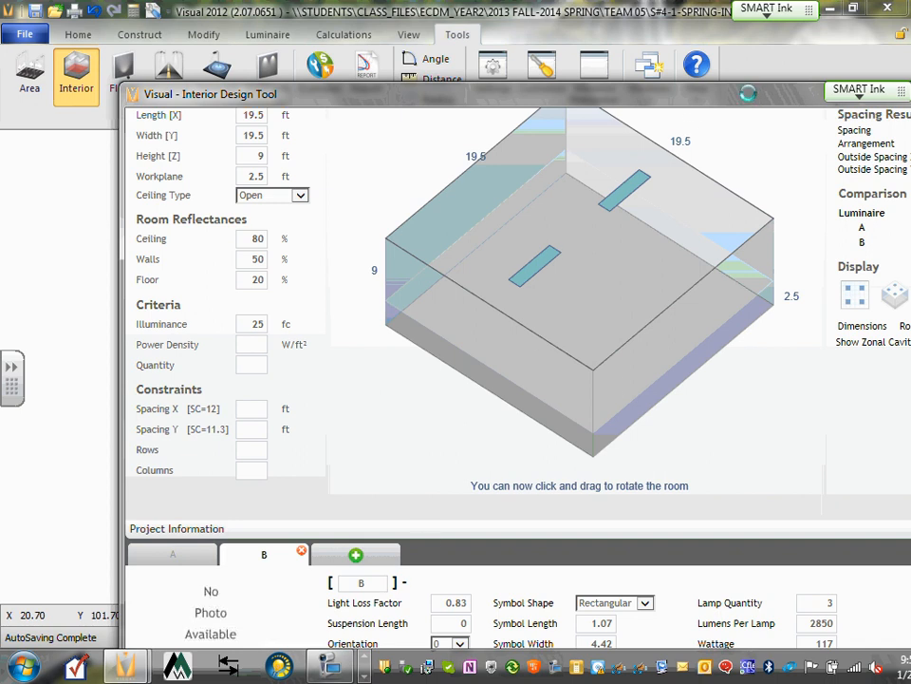
Close the Interior Design Tool and return to the hazardous material process room in the floor plan.
drag(756, 95, 598, 44)
click(826, 38)
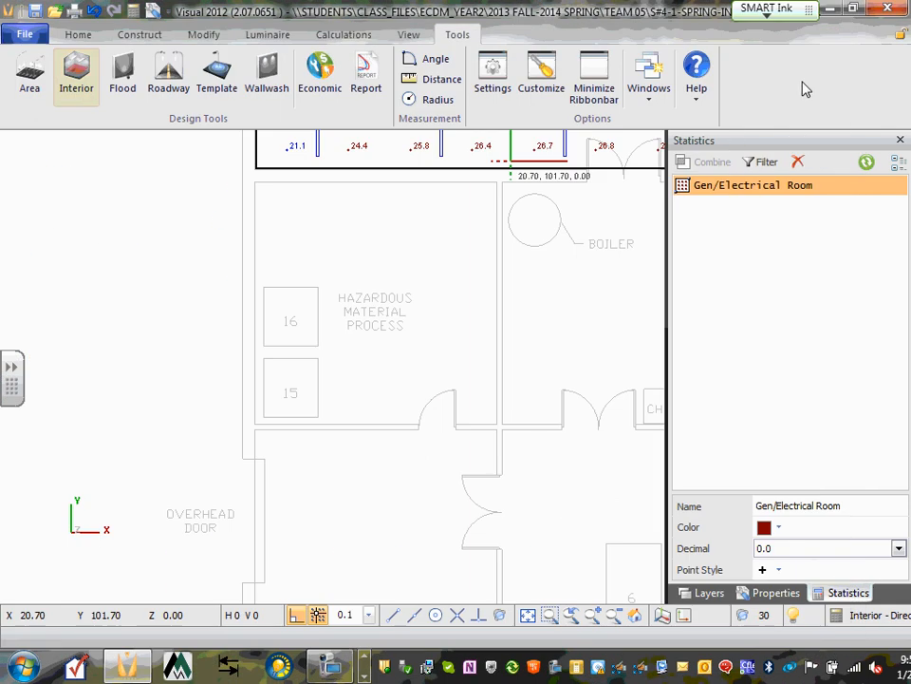
scroll(482, 250, down, 8)
scroll(454, 287, up, 6)
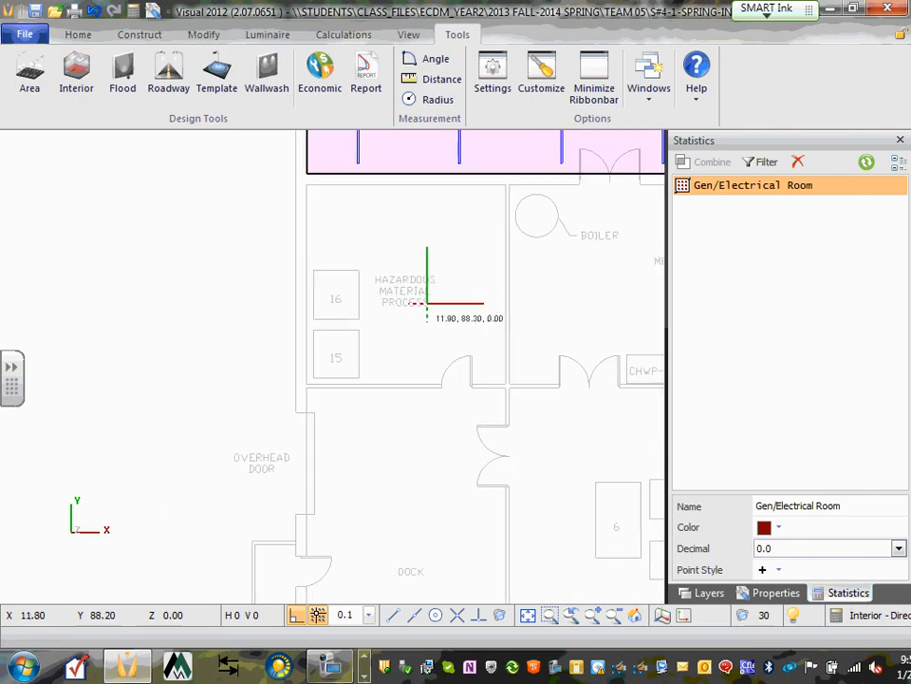
click(78, 72)
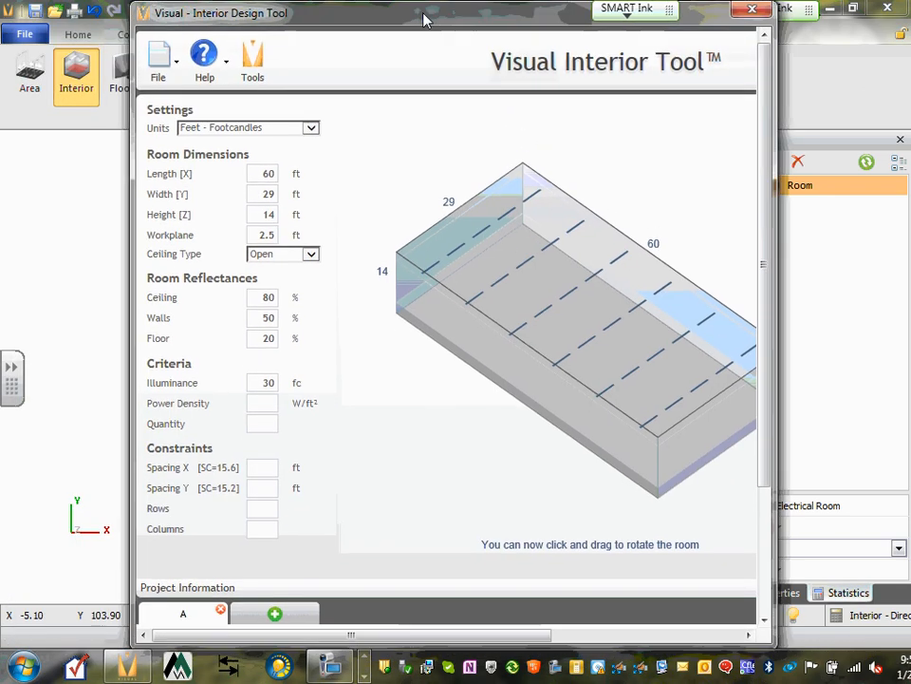
click(272, 621)
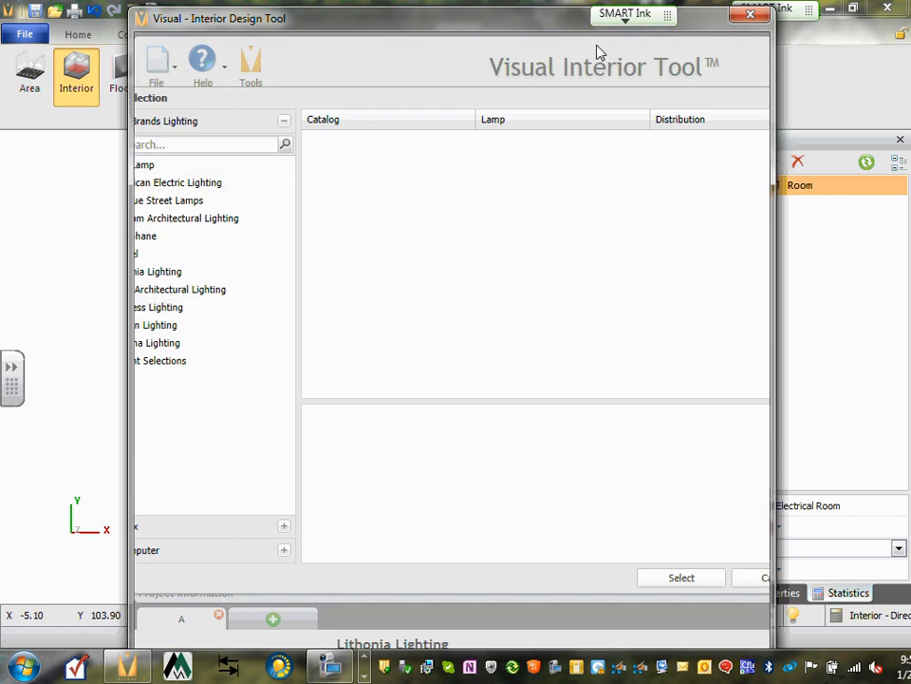
drag(508, 33, 592, 49)
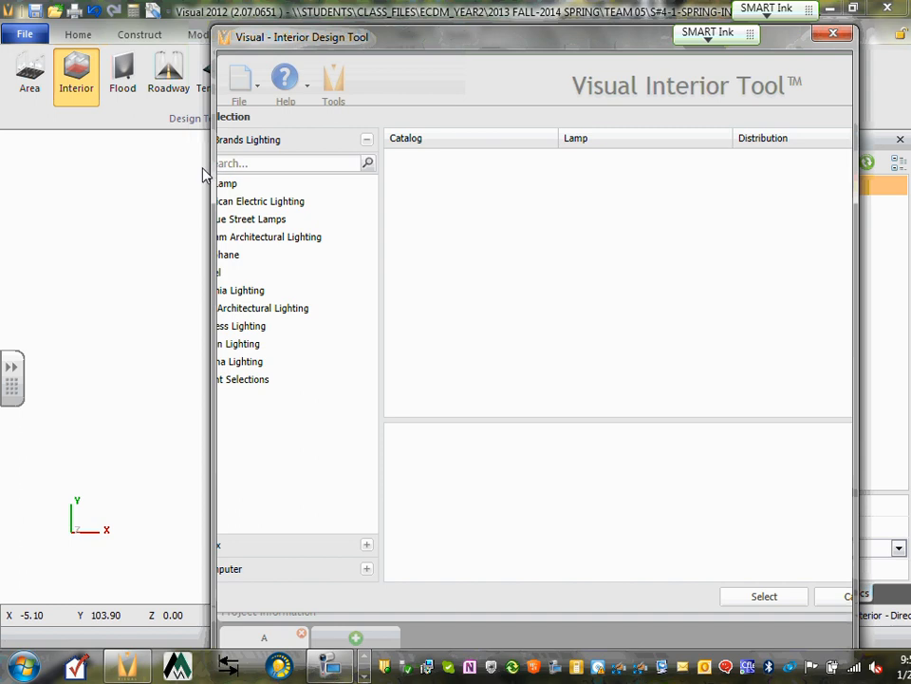
drag(216, 165, 66, 165)
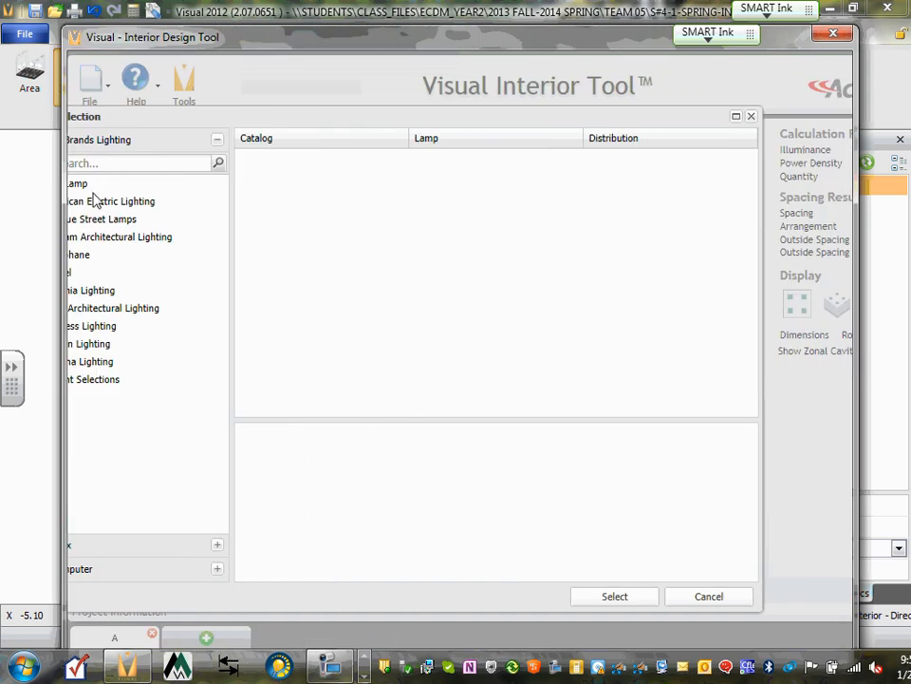
click(98, 201)
click(833, 33)
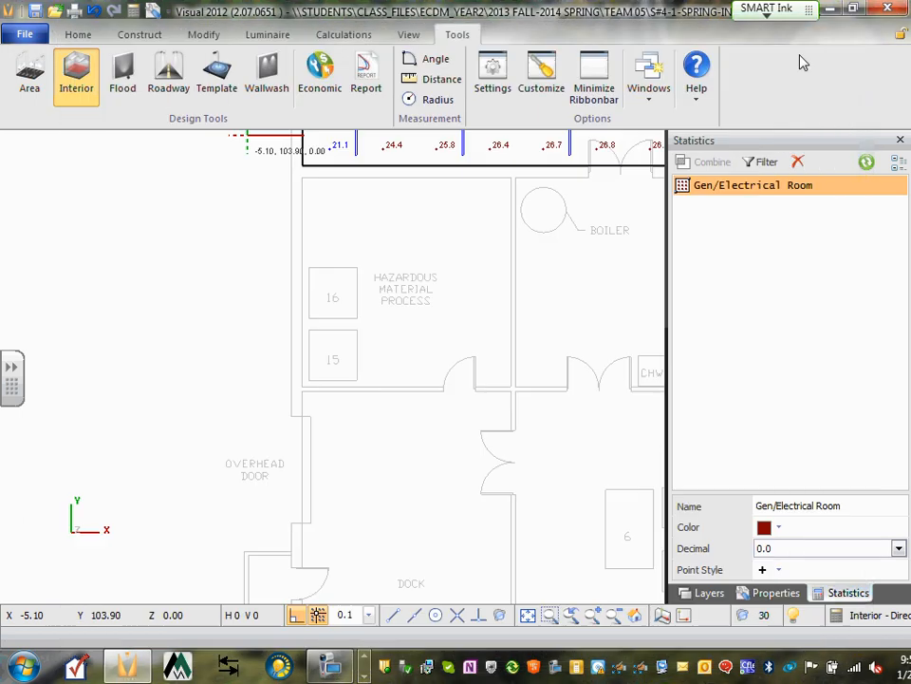
Save the Visual project and bring the whole floor plan around the hazardous material room into view.
click(25, 36)
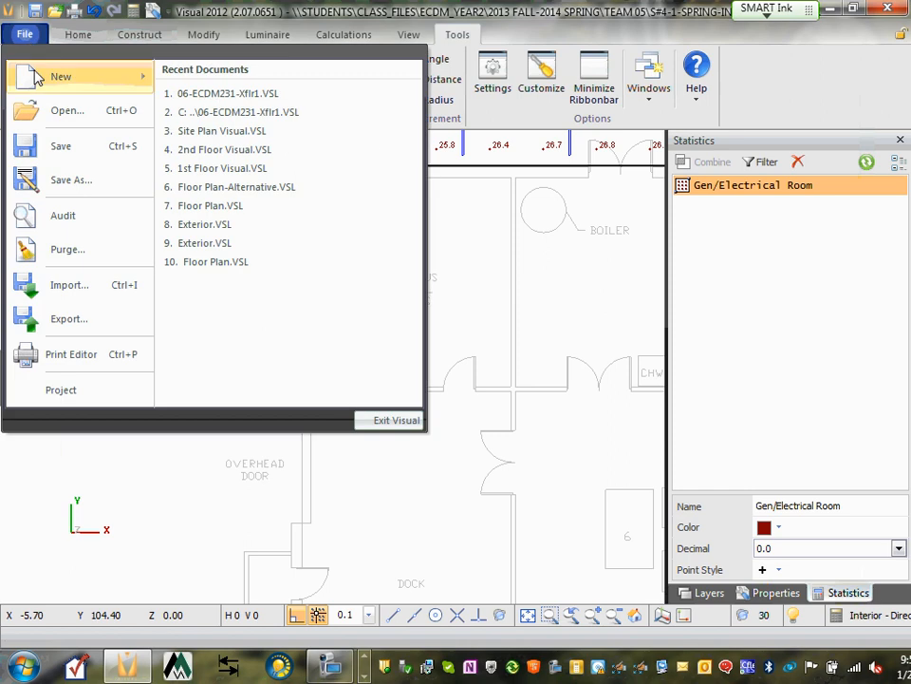
click(80, 153)
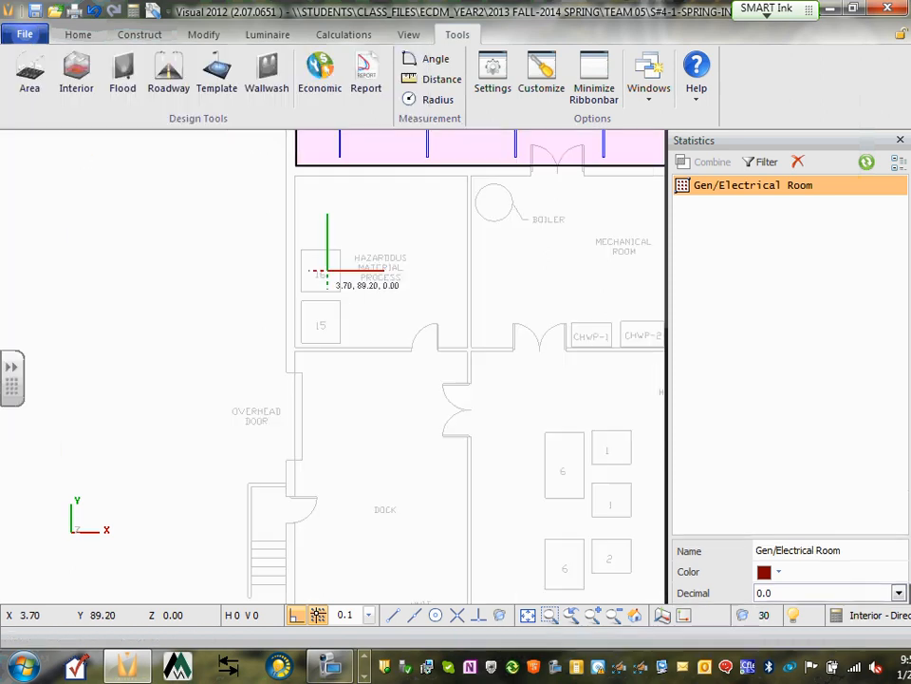
scroll(327, 273, down, 5)
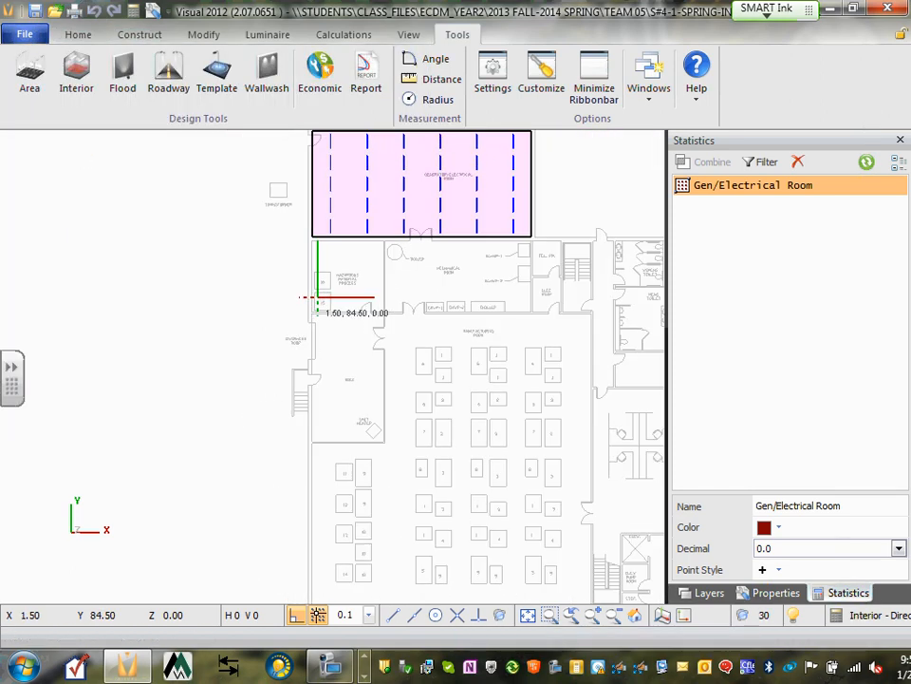
scroll(316, 297, down, 1)
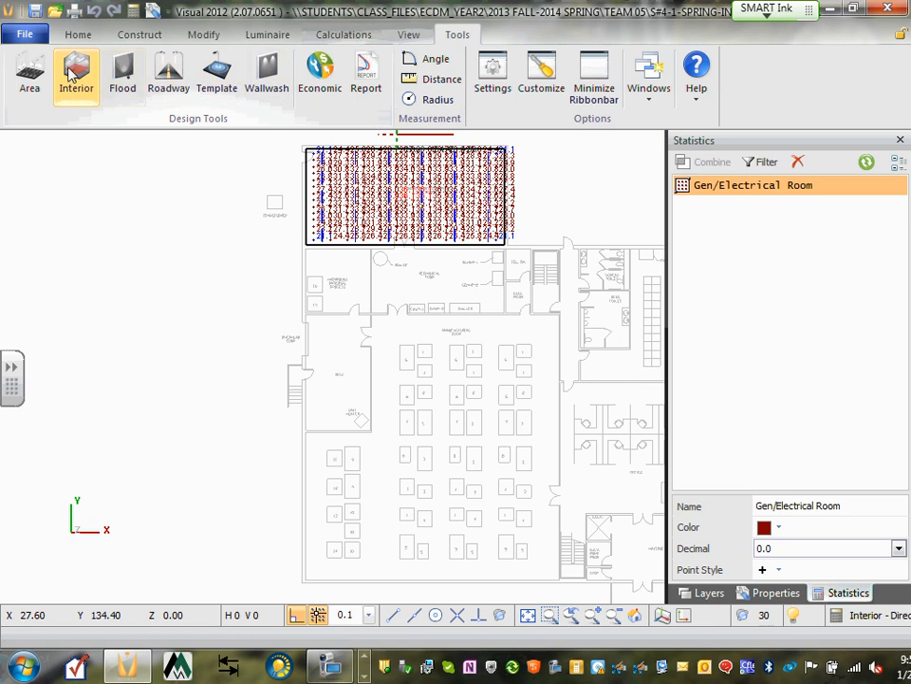
Reopen the Interior tool and set the room to 19.5 by 19.5 ft, 9 ft high, with an illuminance criterion of 25 fc.
click(74, 74)
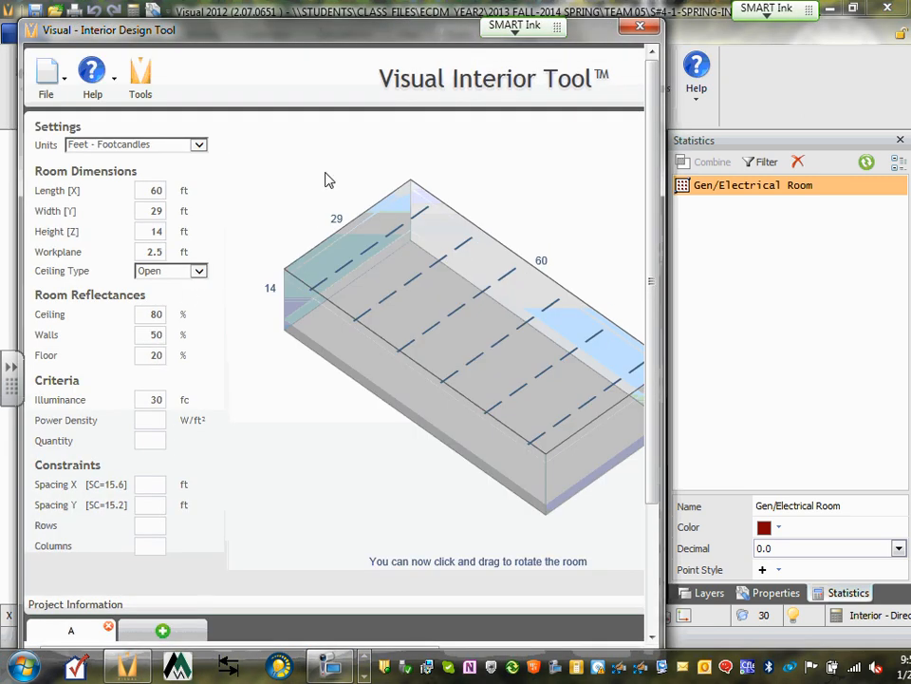
double_click(149, 197)
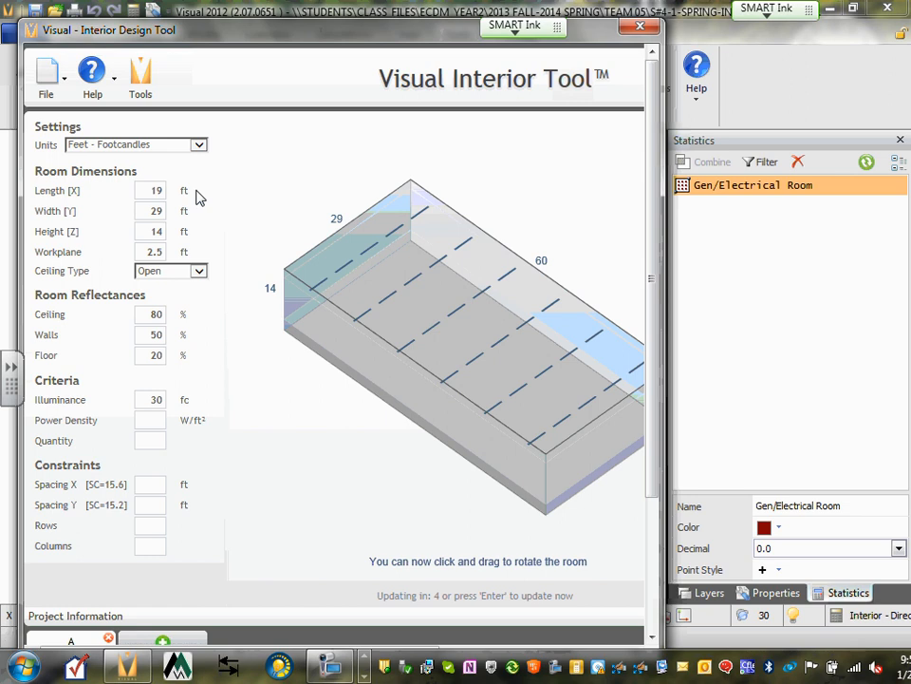
double_click(153, 210)
drag(148, 231, 188, 232)
text(9)
drag(150, 399, 188, 402)
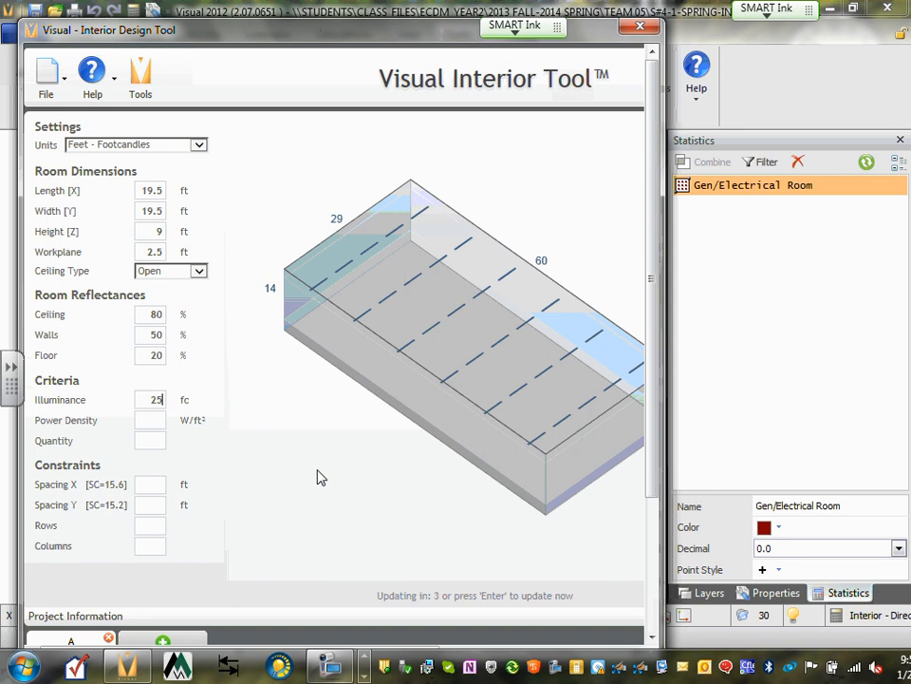
Open the luminaire selection to add a second fixture in the Interior tool and widen its brand list.
drag(386, 22, 439, 26)
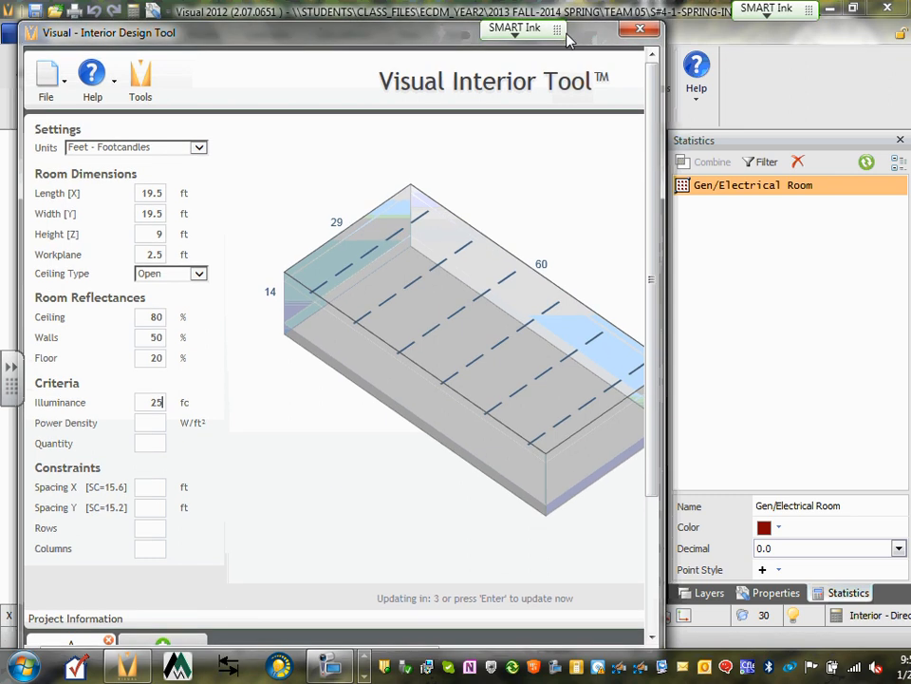
drag(567, 40, 642, 20)
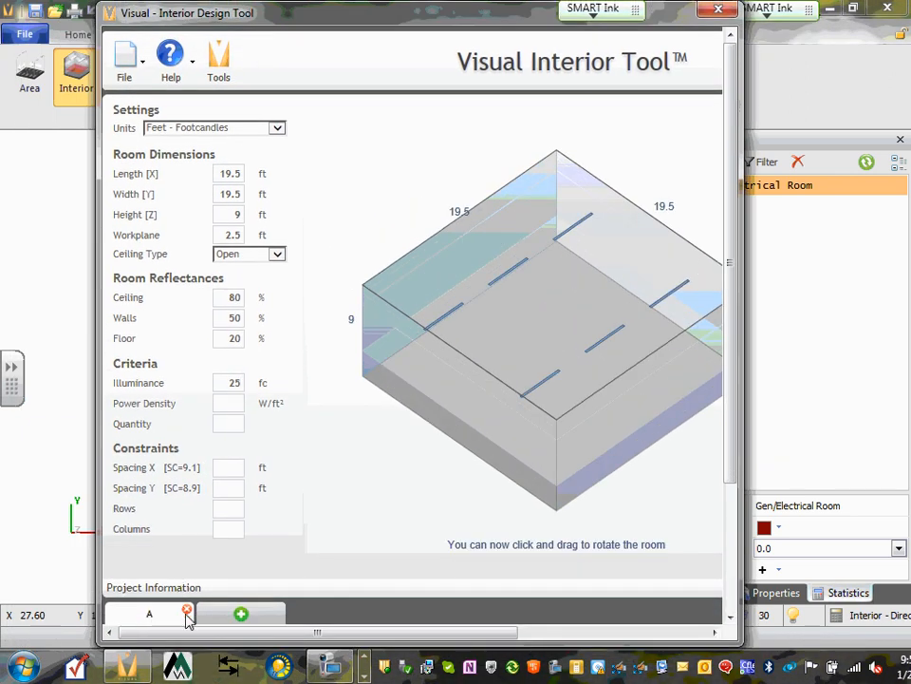
click(241, 614)
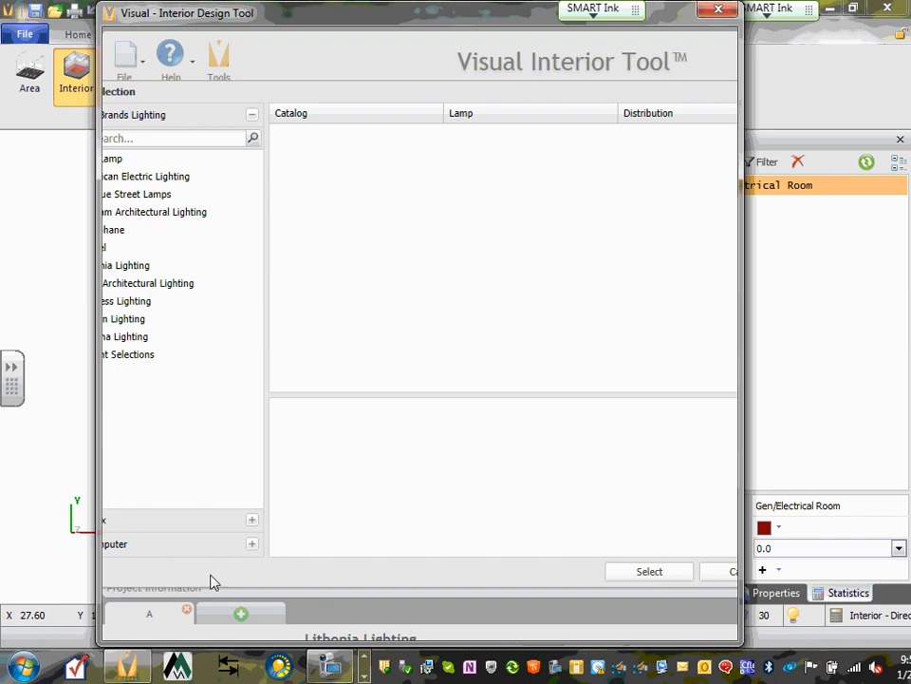
drag(100, 277, 2, 277)
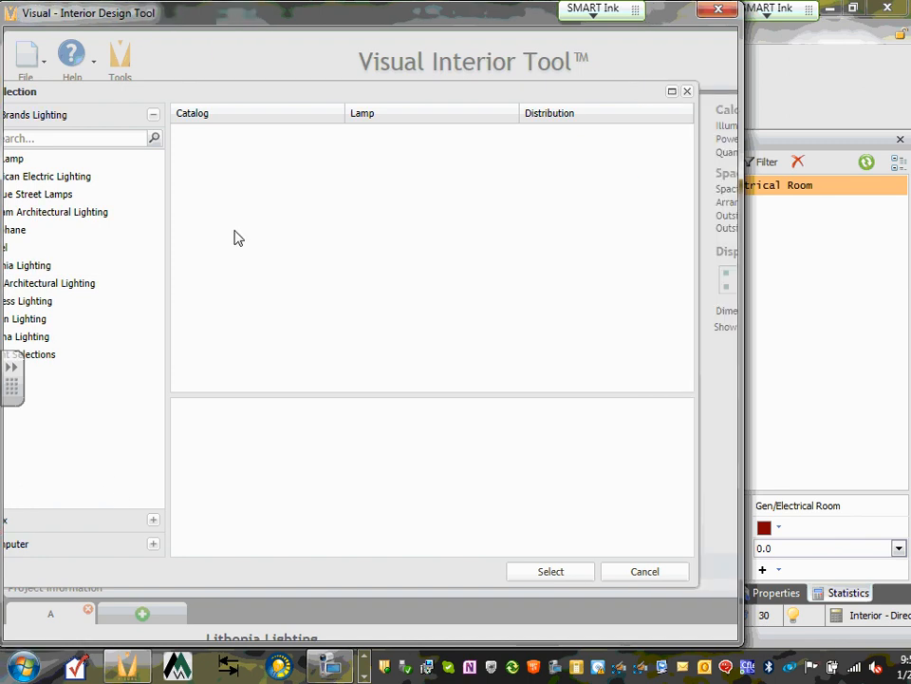
drag(167, 211, 323, 211)
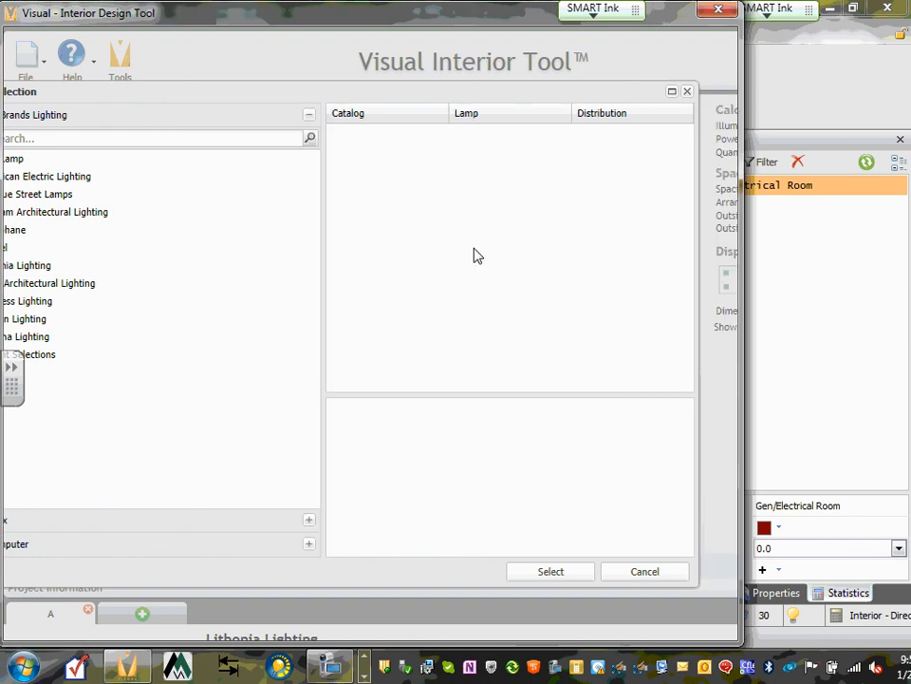
click(68, 139)
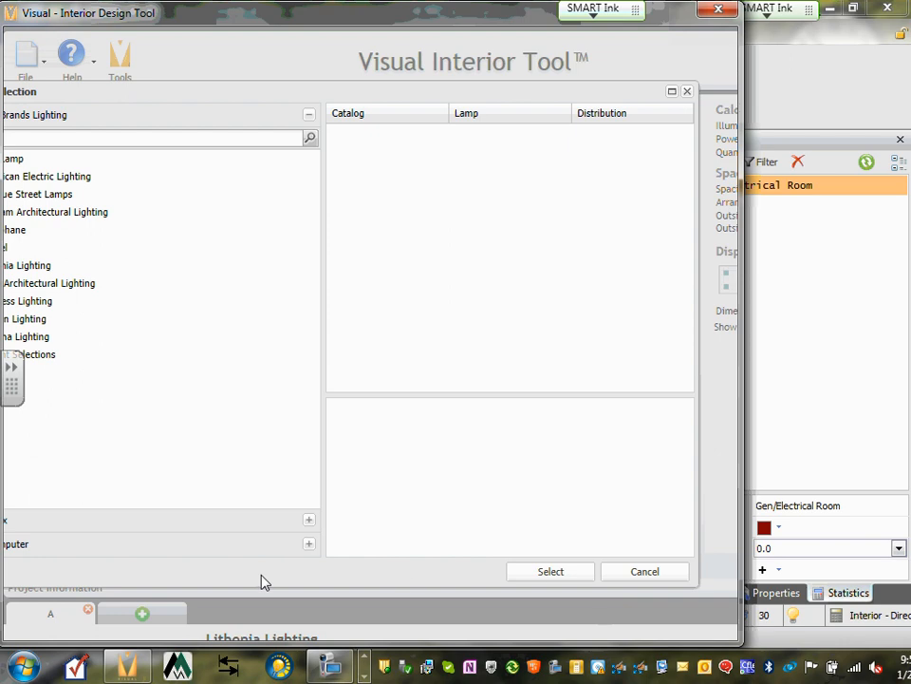
click(147, 617)
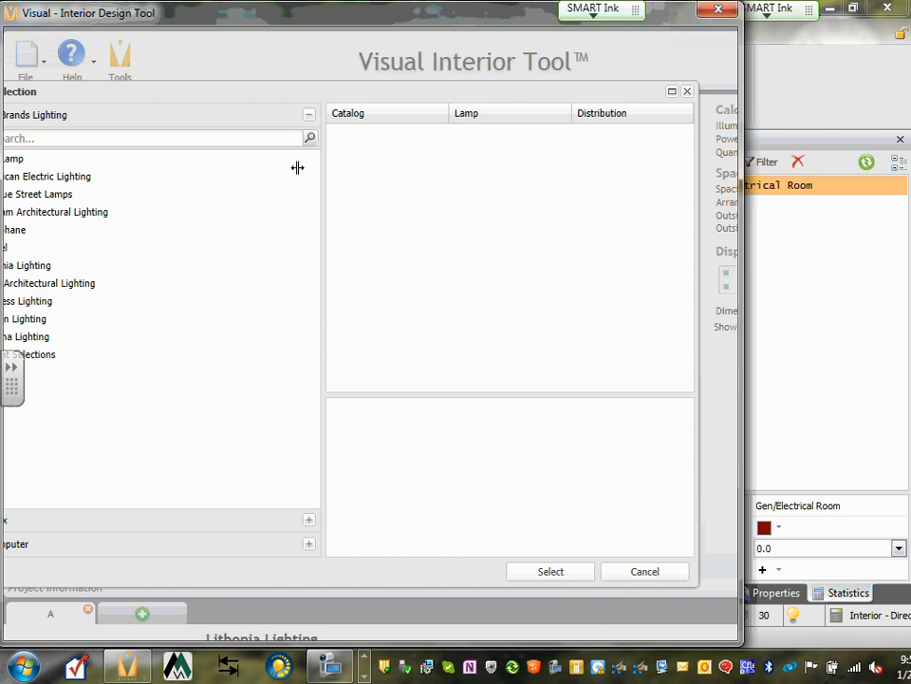
Reposition the Interior Design Tool window and close it without selecting a luminaire.
drag(297, 167, 205, 114)
drag(230, 20, 404, 38)
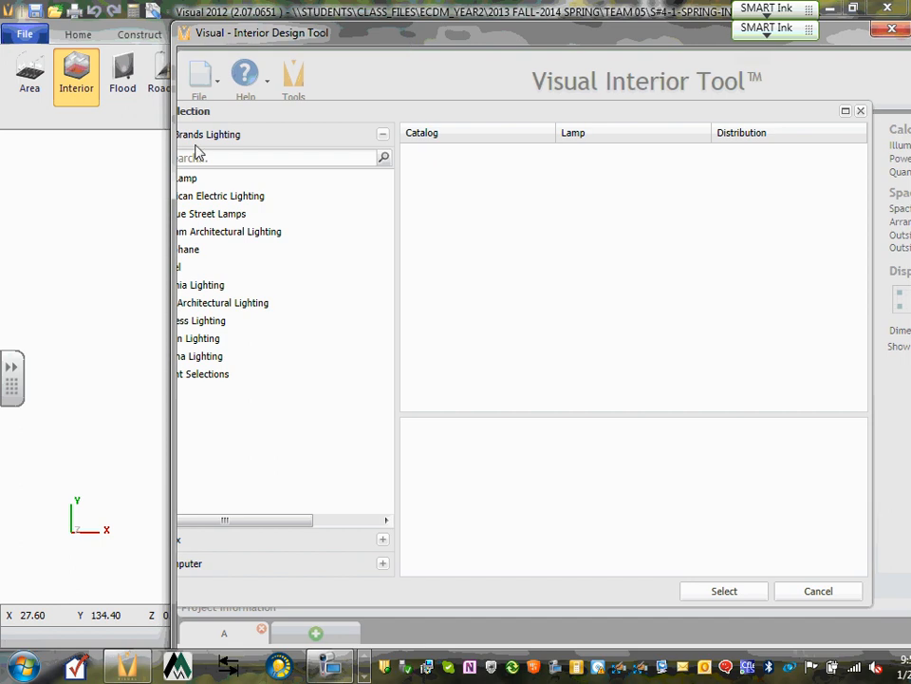
drag(171, 149, 55, 148)
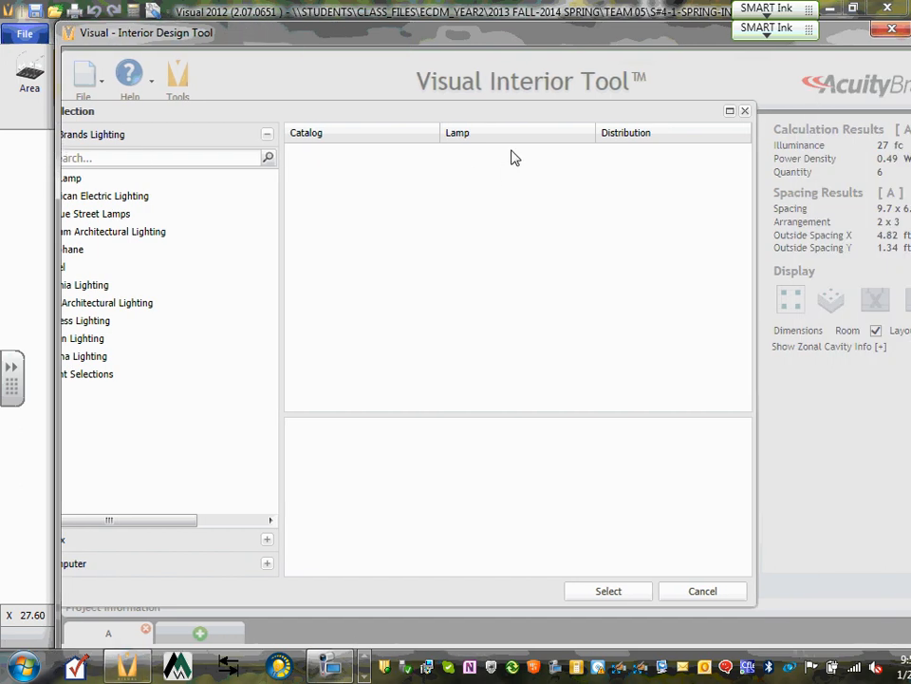
drag(849, 44, 703, 86)
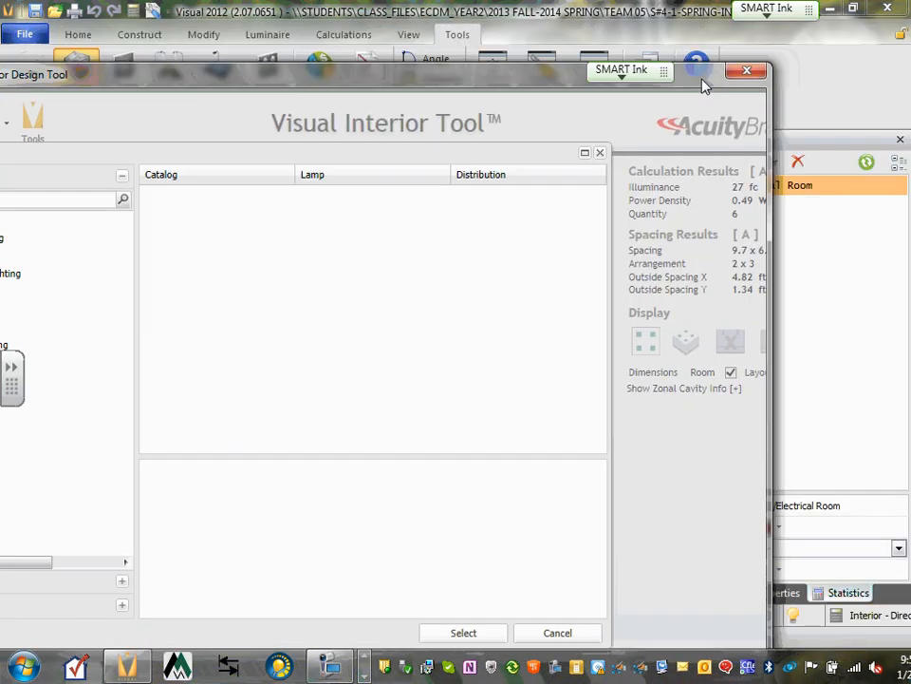
click(752, 71)
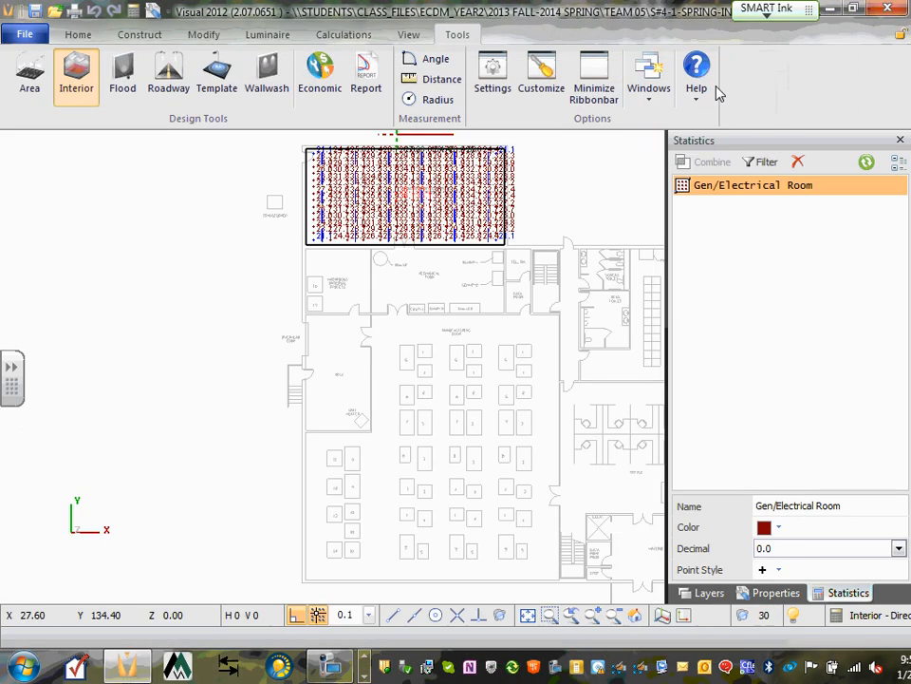
Bring the manufacturing room into view on the floor plan and set the projector display to Duplicate.
scroll(550, 176, down, 1)
middle_drag(473, 368, 413, 323)
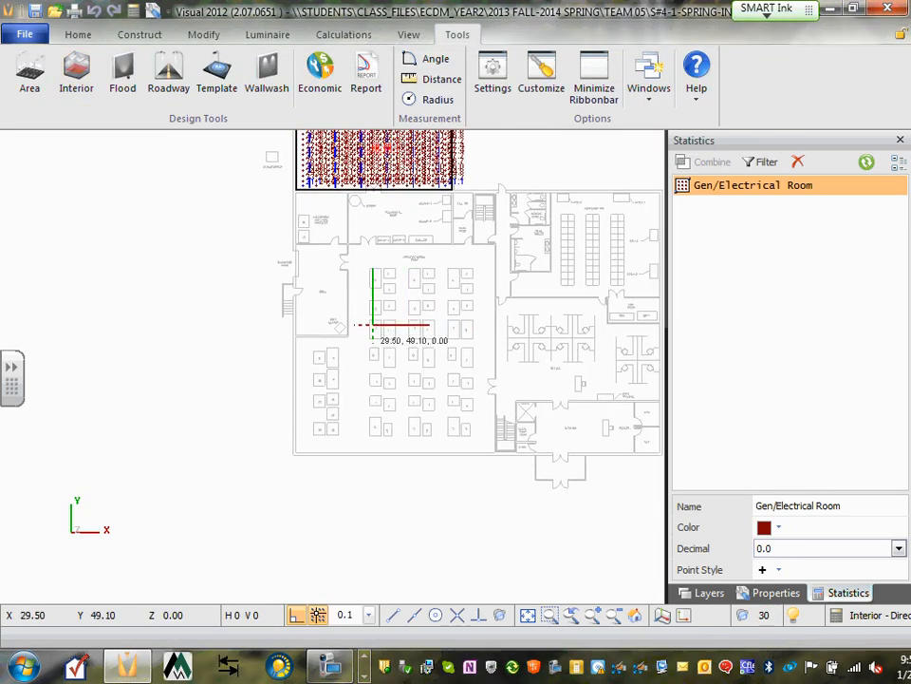
scroll(344, 245, up, 3)
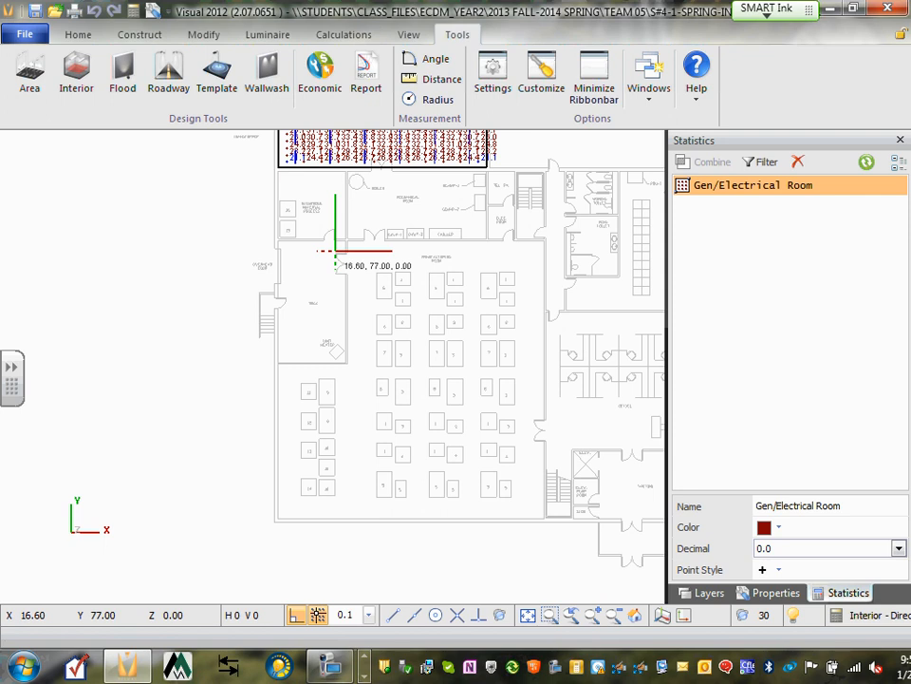
middle_drag(450, 335, 401, 325)
scroll(401, 325, up, 1)
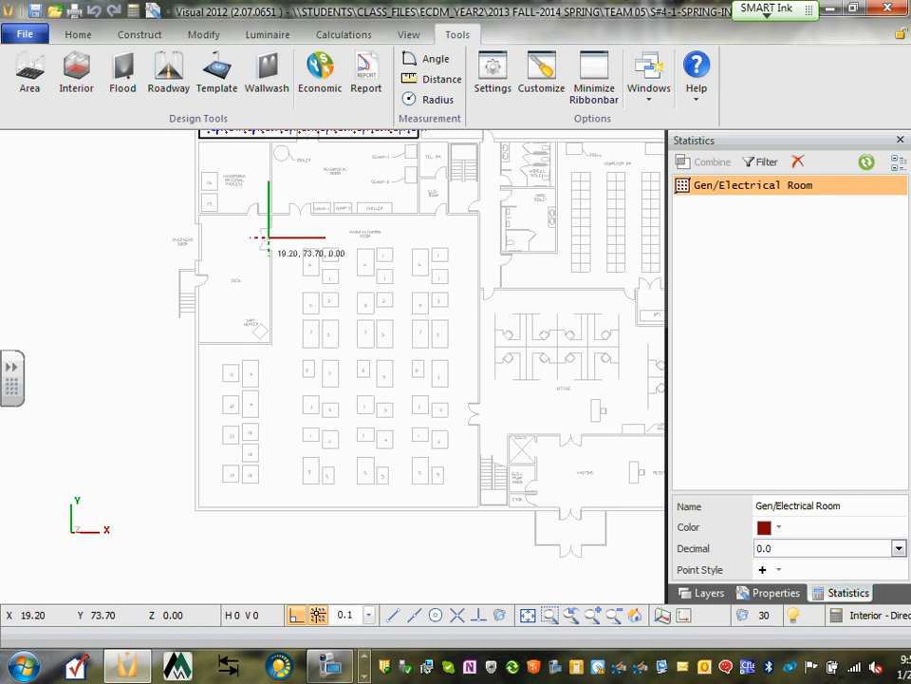
key(super+p)
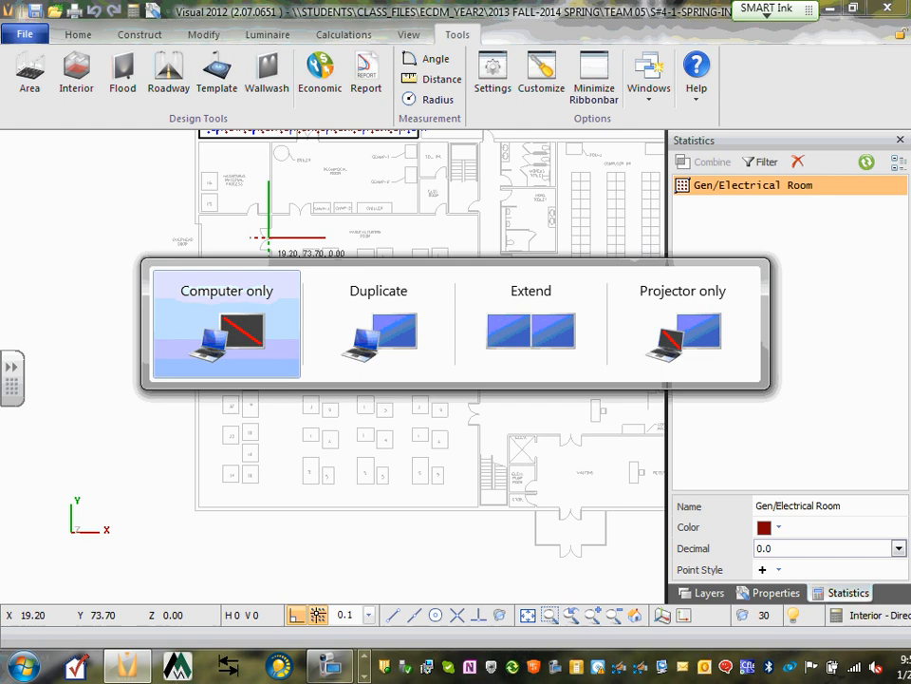
click(413, 319)
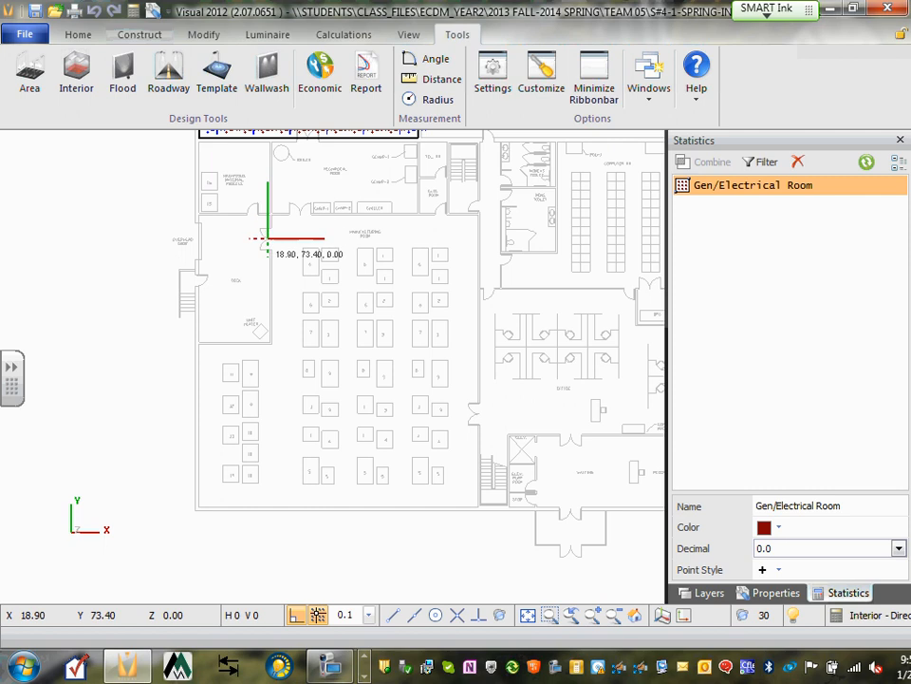
scroll(270, 228, up, 1)
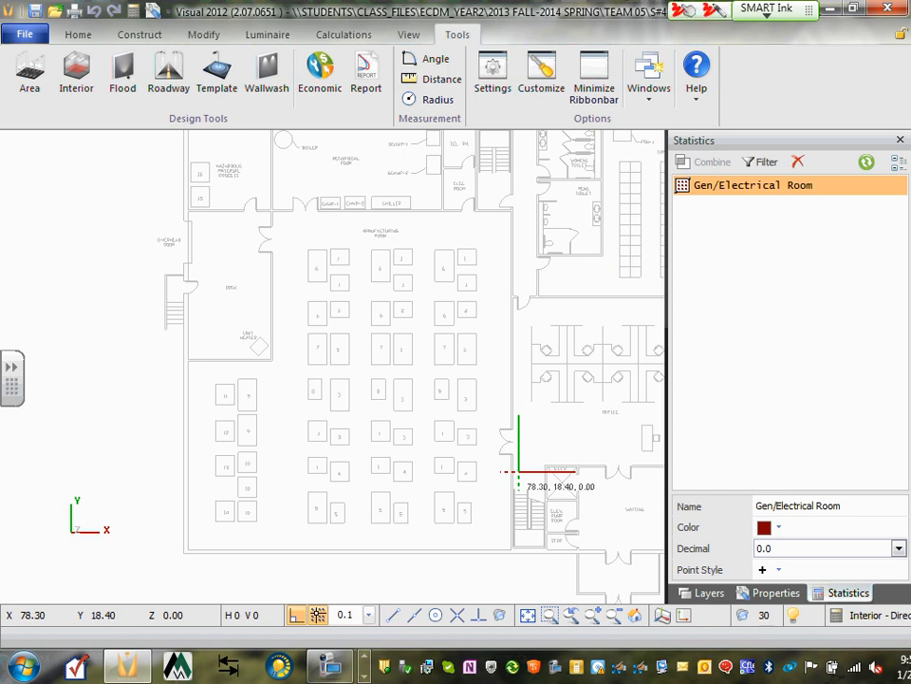
Outline the manufacturing room's main rectangle in red ink, its side extension in blue and the full L-shape in green, and circle the Construct heading.
mouse_move(258, 209)
mouse_down()
mouse_move(508, 215)
mouse_move(500, 407)
mouse_move(516, 530)
mouse_move(488, 550)
mouse_move(287, 552)
mouse_move(262, 541)
mouse_move(274, 209)
mouse_up()
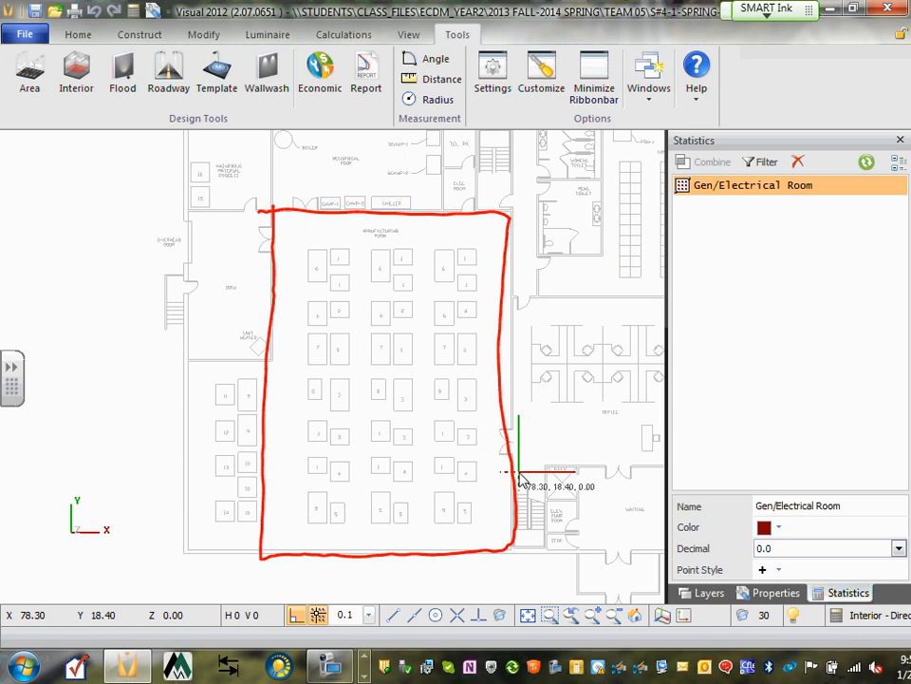
mouse_move(254, 359)
mouse_down()
mouse_move(184, 359)
mouse_move(184, 488)
mouse_move(202, 557)
mouse_move(262, 558)
mouse_move(257, 359)
mouse_up()
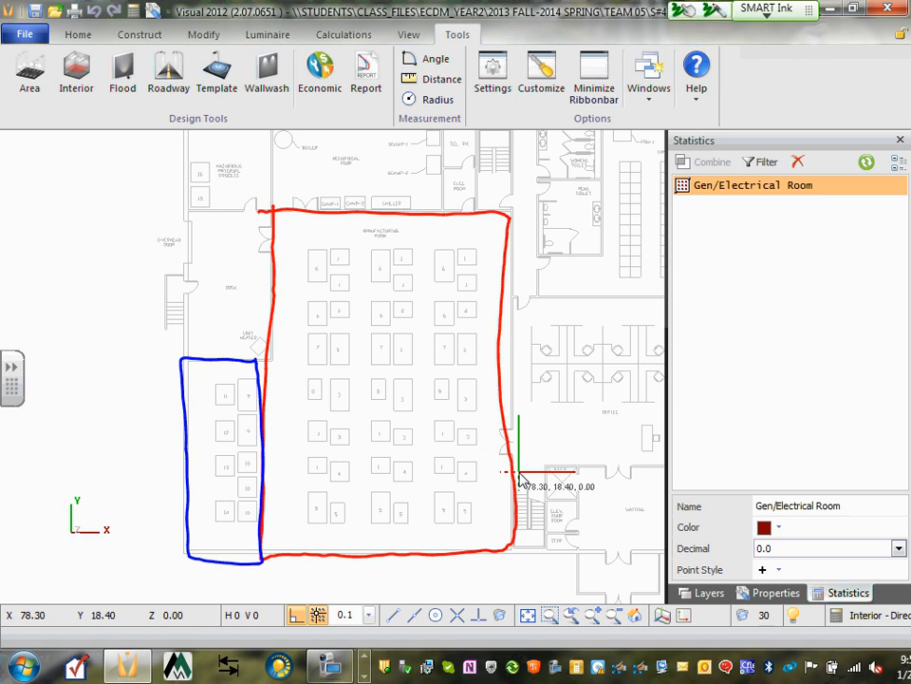
mouse_move(256, 361)
mouse_down()
mouse_move(257, 261)
mouse_move(315, 208)
mouse_move(508, 275)
mouse_move(515, 493)
mouse_move(459, 562)
mouse_move(237, 565)
mouse_move(181, 516)
mouse_move(181, 360)
mouse_move(256, 359)
mouse_up()
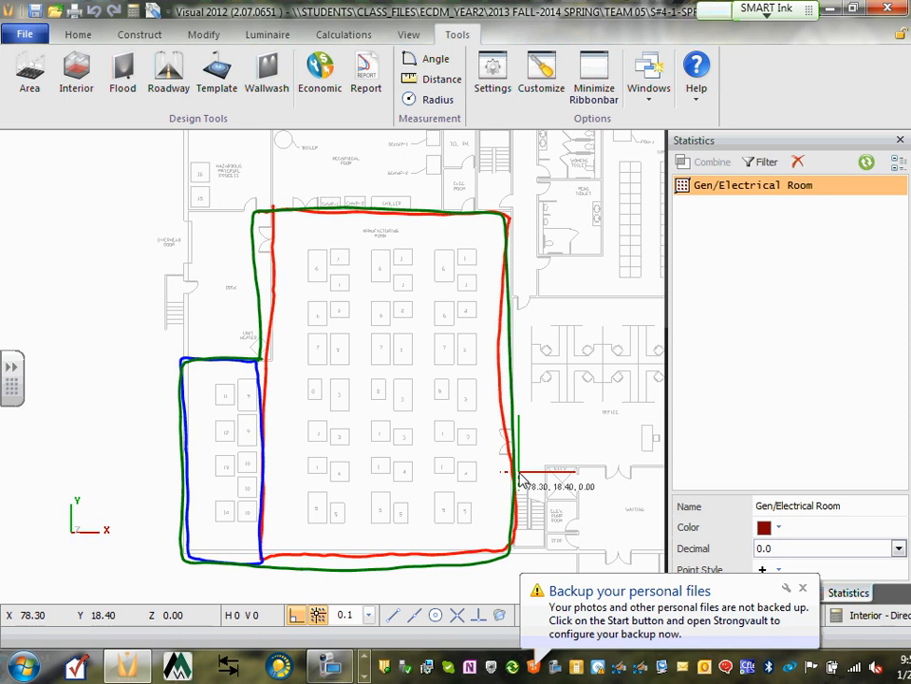
mouse_move(133, 23)
mouse_down()
mouse_move(146, 41)
mouse_move(161, 13)
mouse_up()
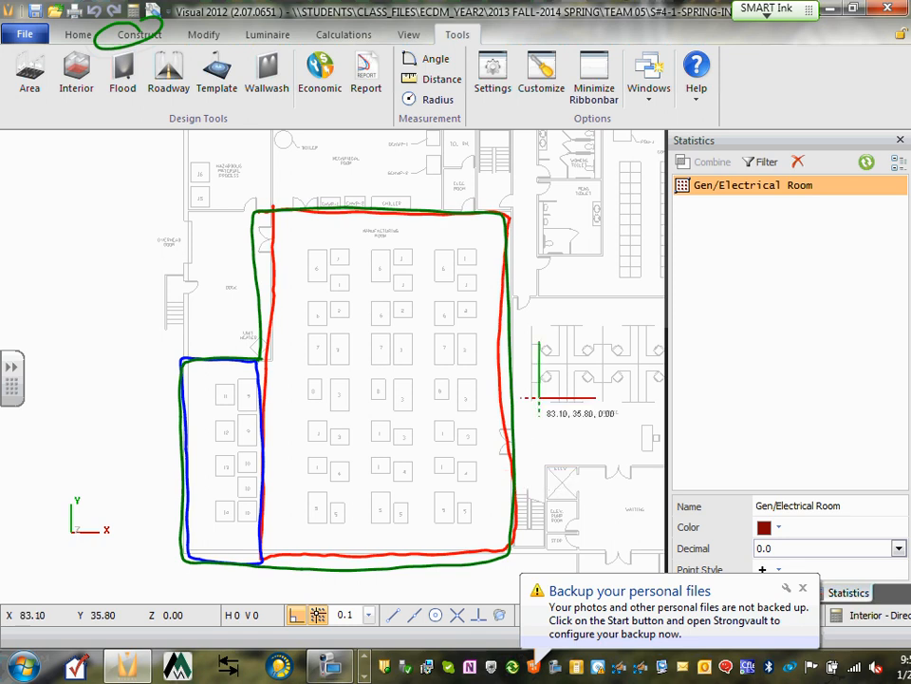
Delete the red, blue and green ink outlines from the floor plan, keeping the circle around the Construct heading.
scroll(361, 305, down, 3)
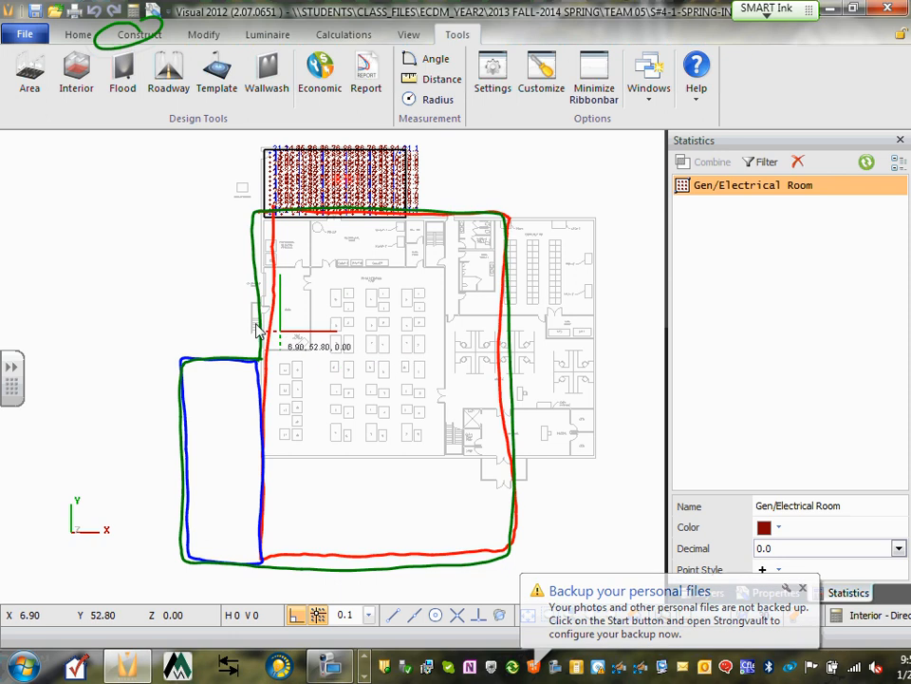
click(269, 376)
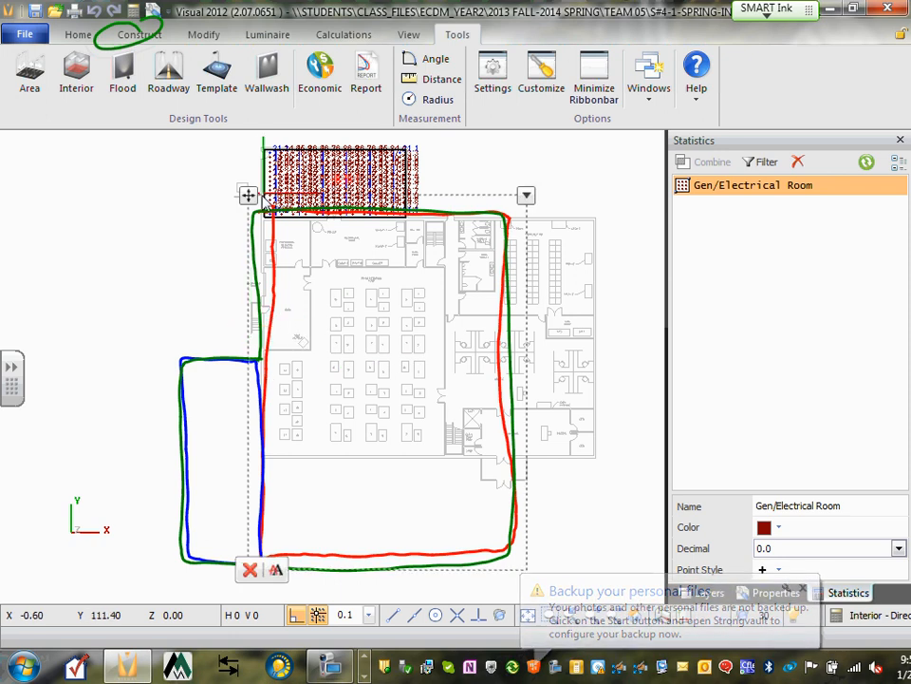
click(250, 570)
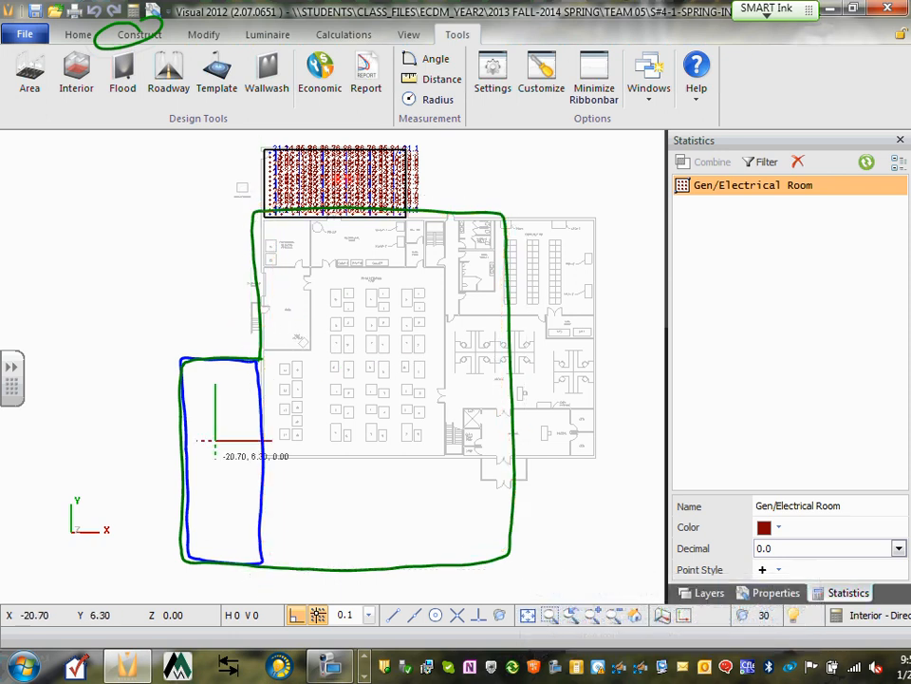
click(252, 382)
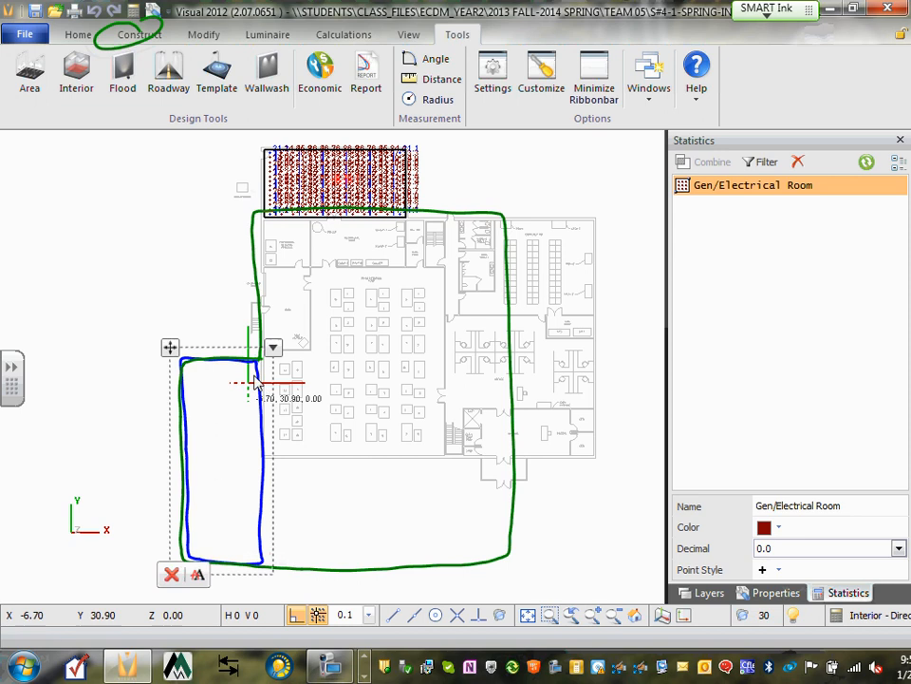
click(171, 574)
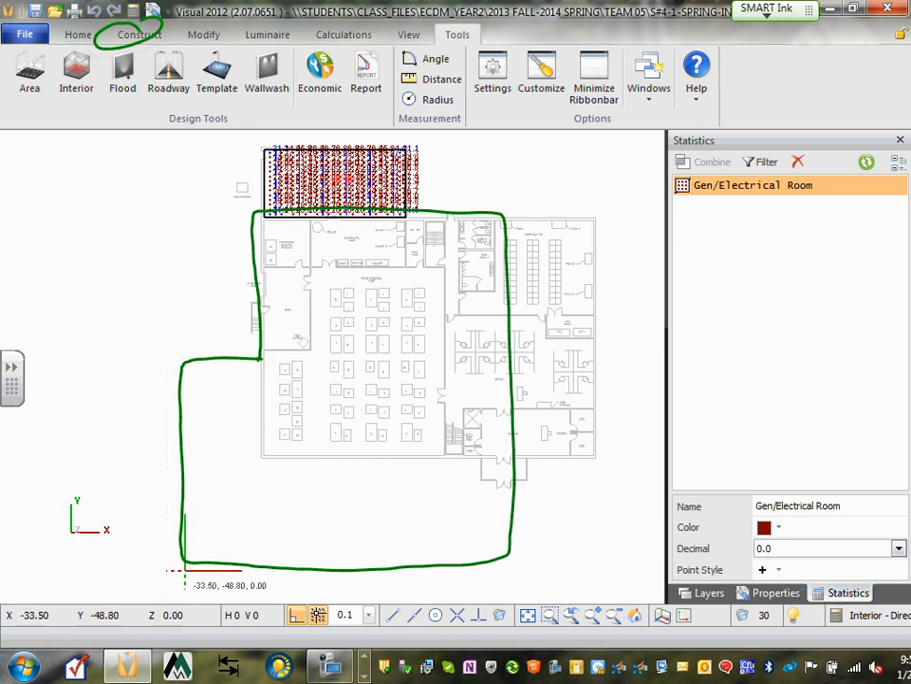
click(217, 364)
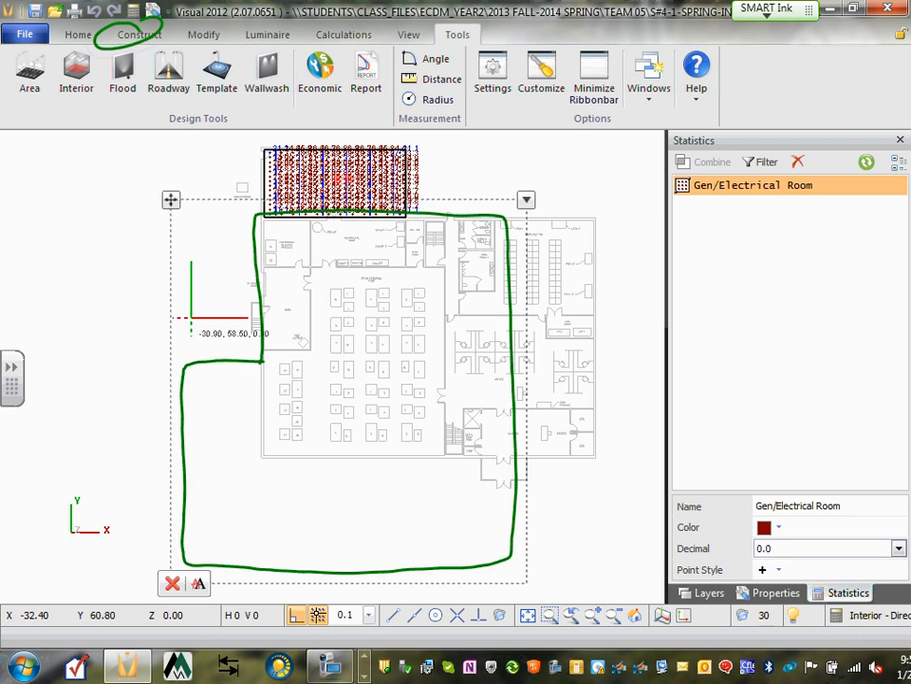
click(172, 566)
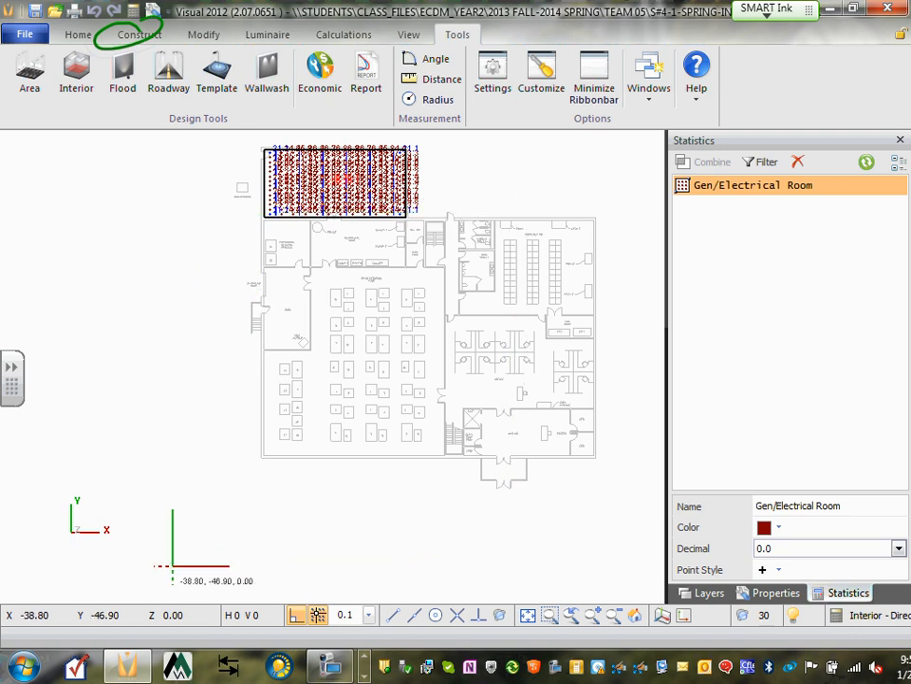
Reopen the Interior tool and export the 60 by 29 ft room layout to Visual.
click(75, 68)
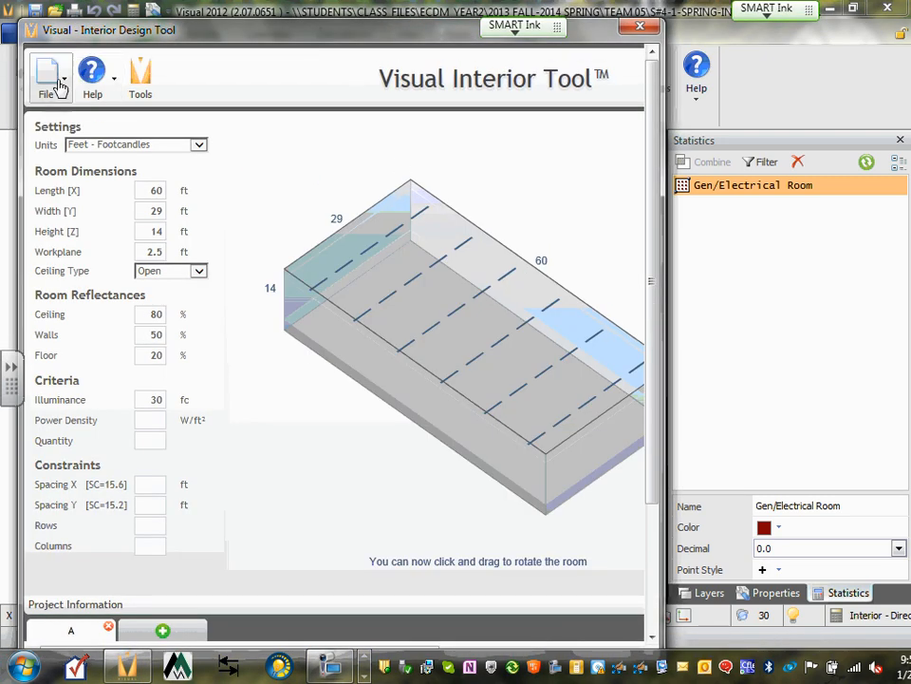
click(65, 84)
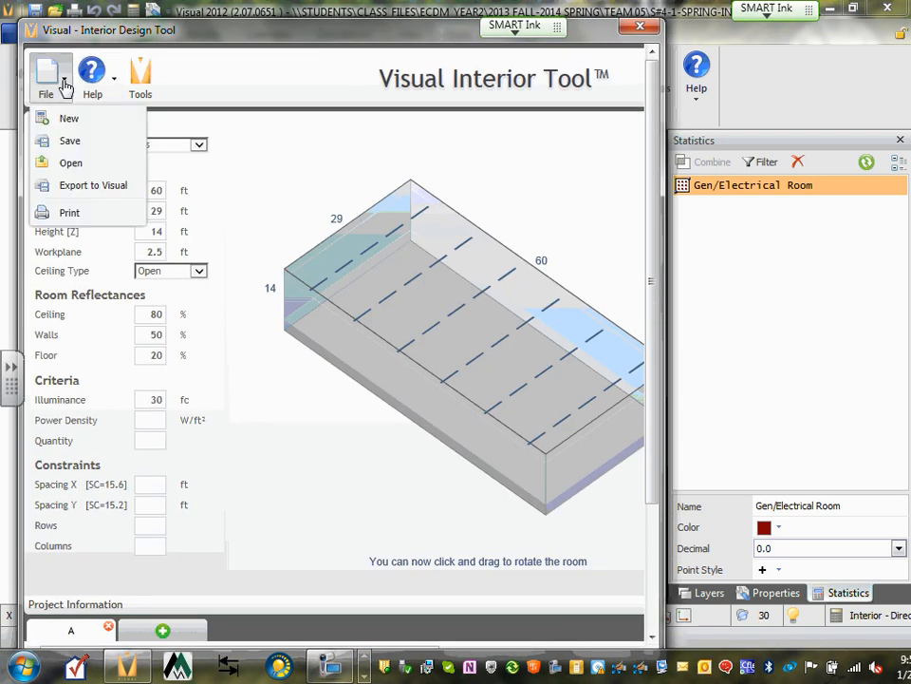
click(95, 186)
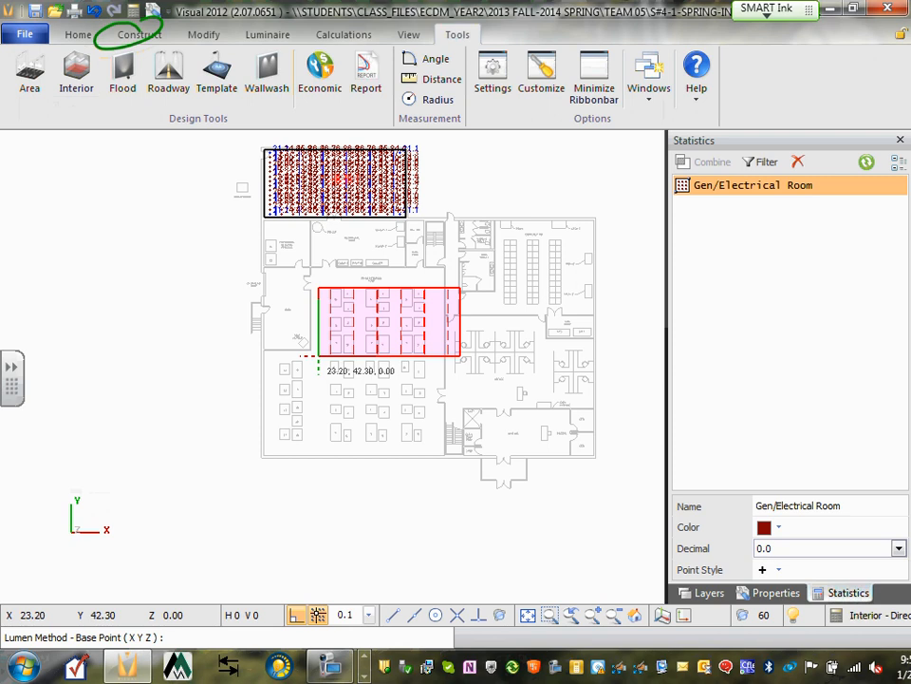
Place the exported 60 by 29 ft room layout in the empty area beside the dock side of the building at 0° orientation.
scroll(274, 368, up, 3)
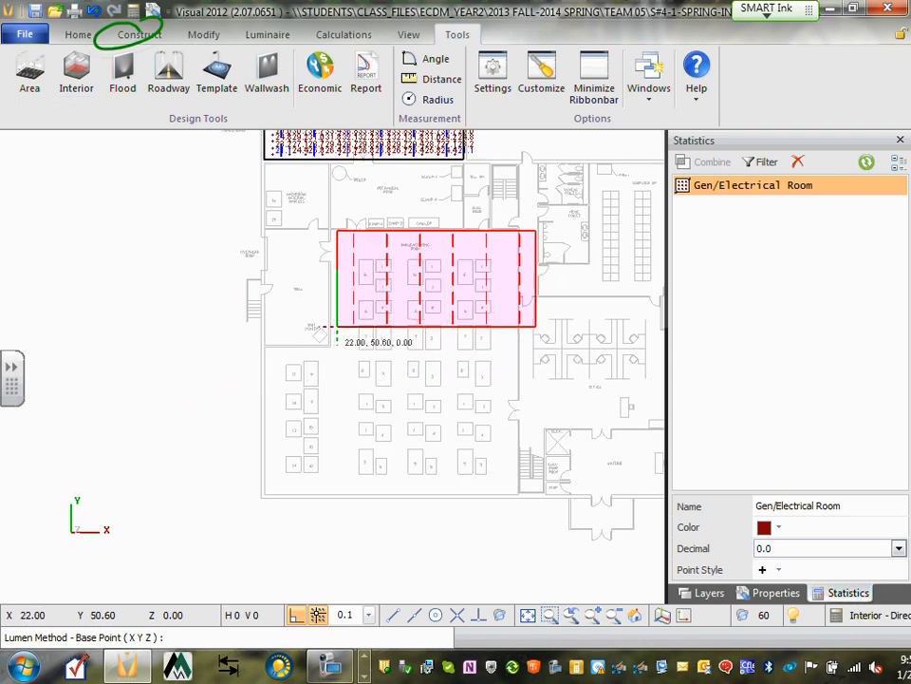
scroll(337, 327, up, 2)
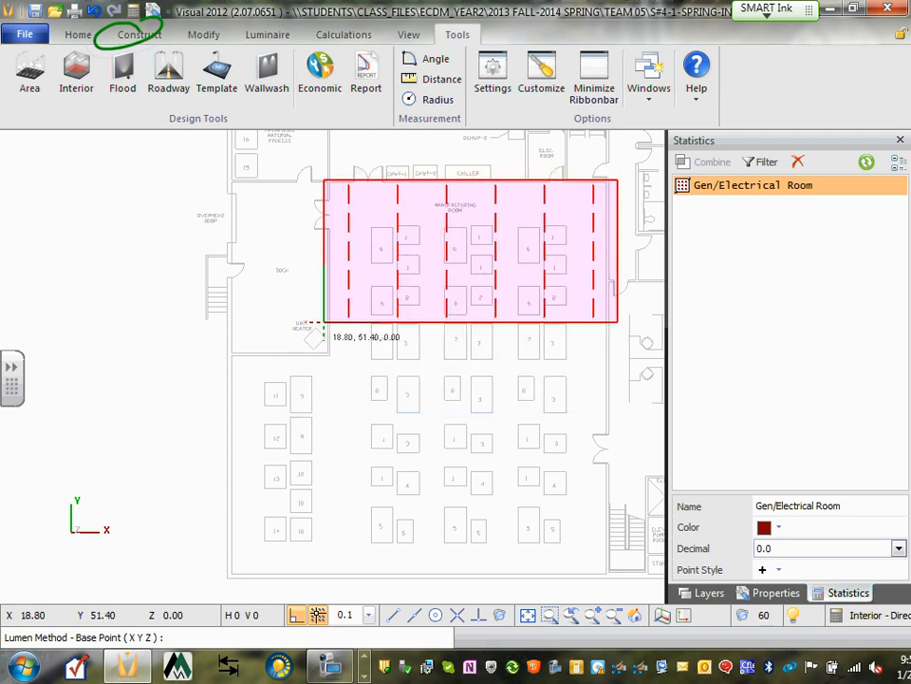
scroll(324, 321, down, 3)
scroll(35, 351, up, 3)
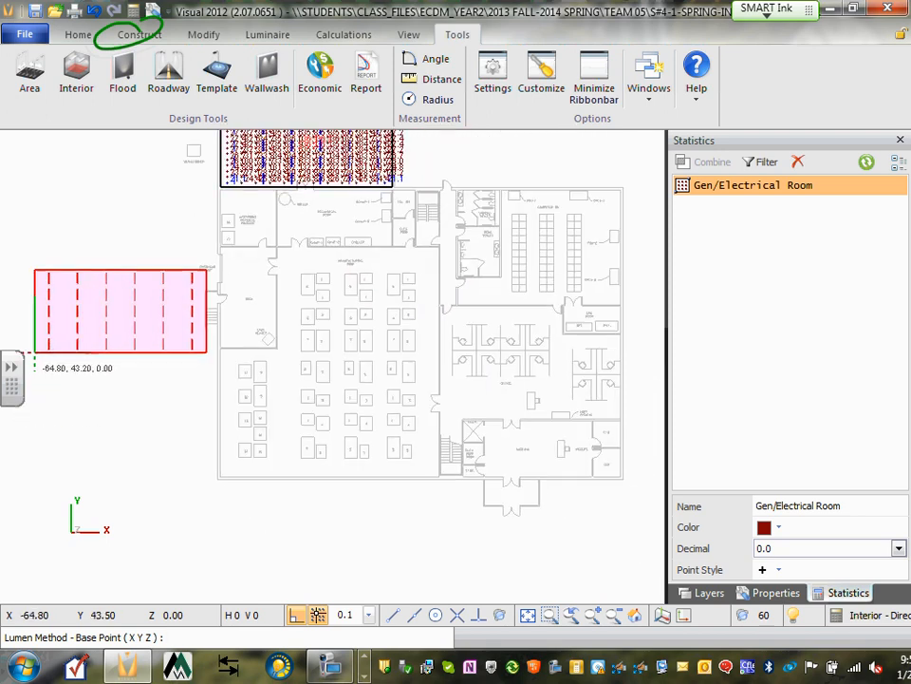
click(137, 383)
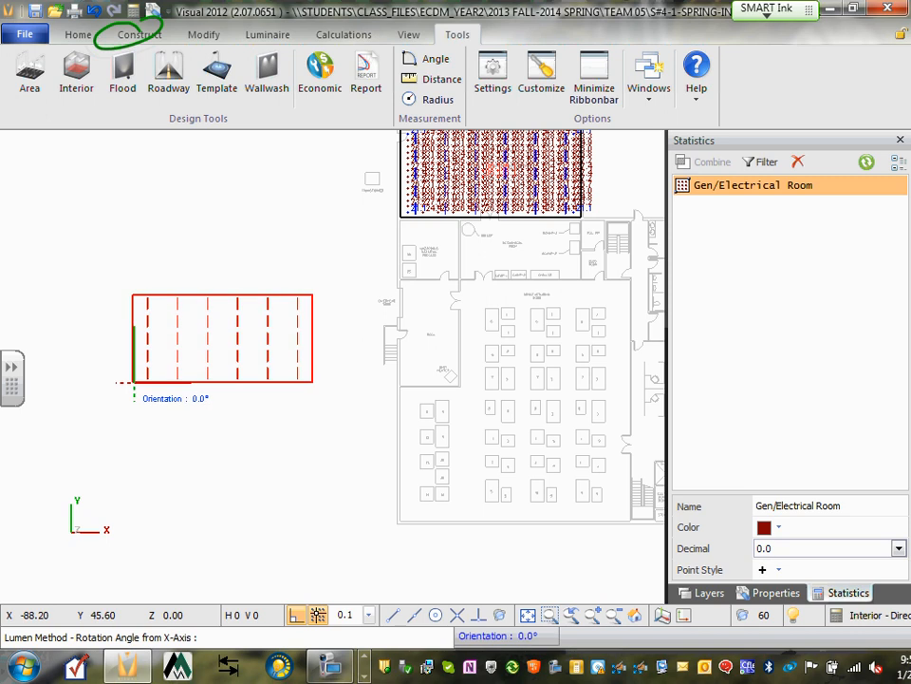
click(210, 385)
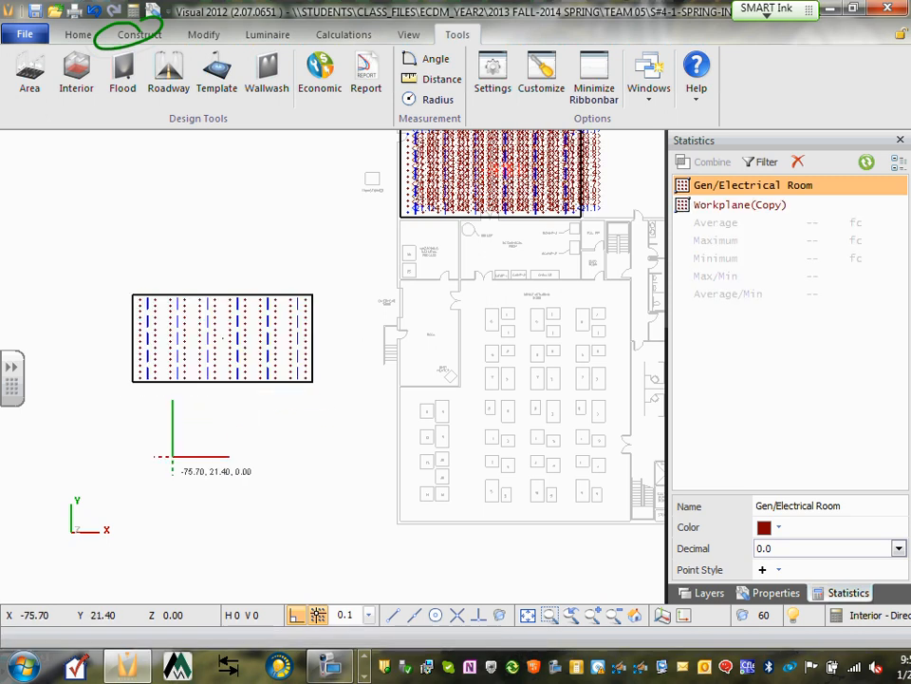
Delete the green ink circle around the Construct heading.
scroll(194, 406, up, 2)
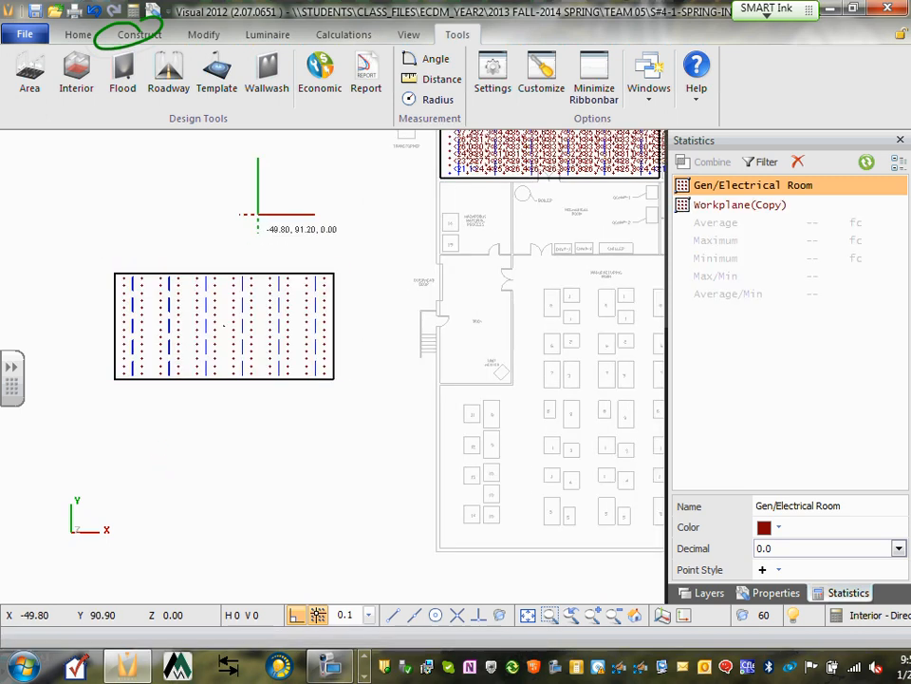
scroll(228, 271, up, 2)
scroll(213, 285, down, 2)
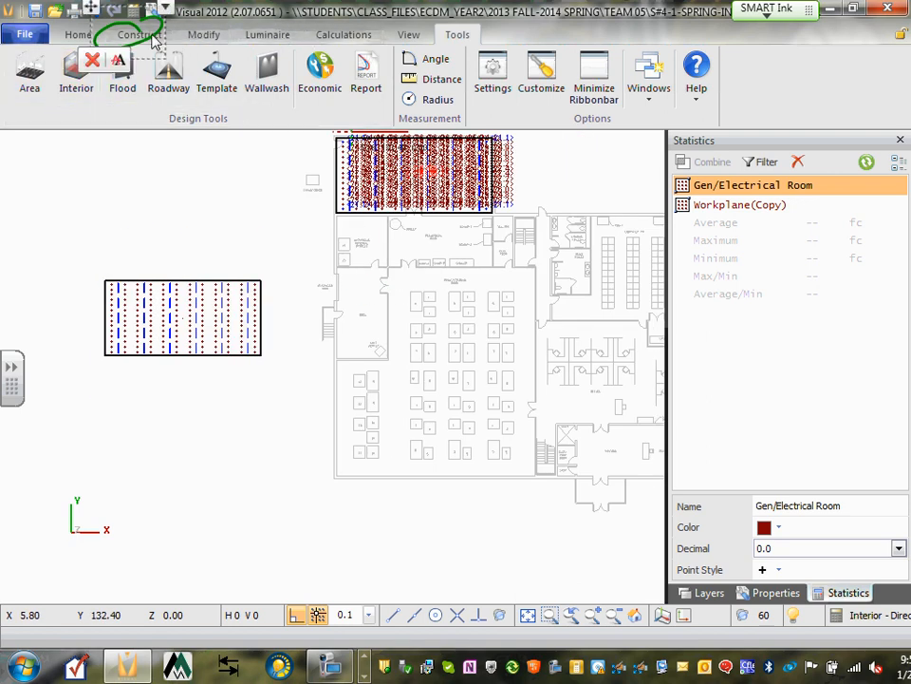
click(88, 61)
Begin a non-rectangular room at the manufacturing room's upper corner beside the dock, naming it Man. with a height of 22.
click(138, 36)
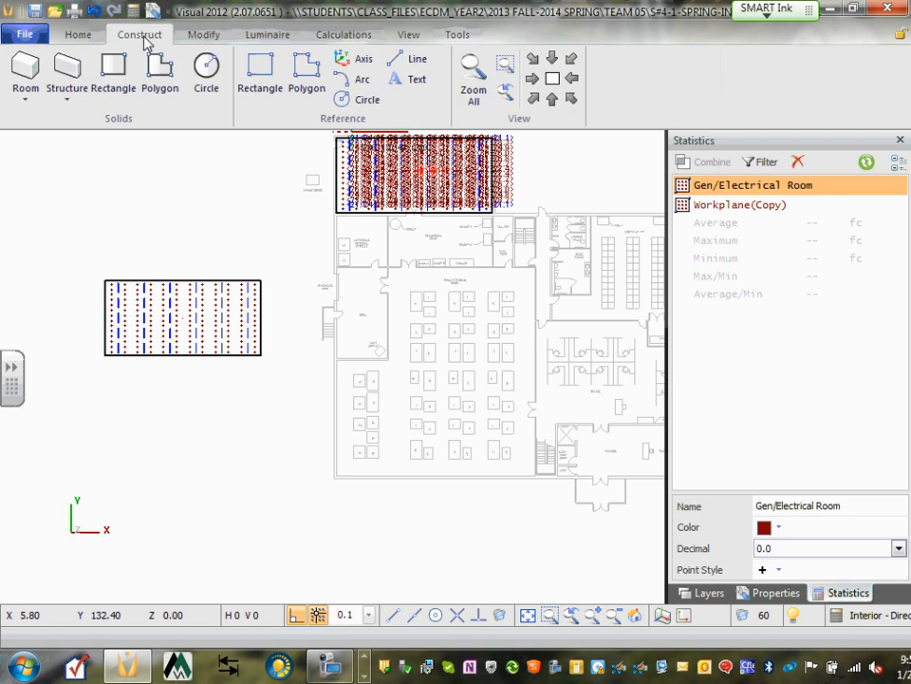
click(26, 95)
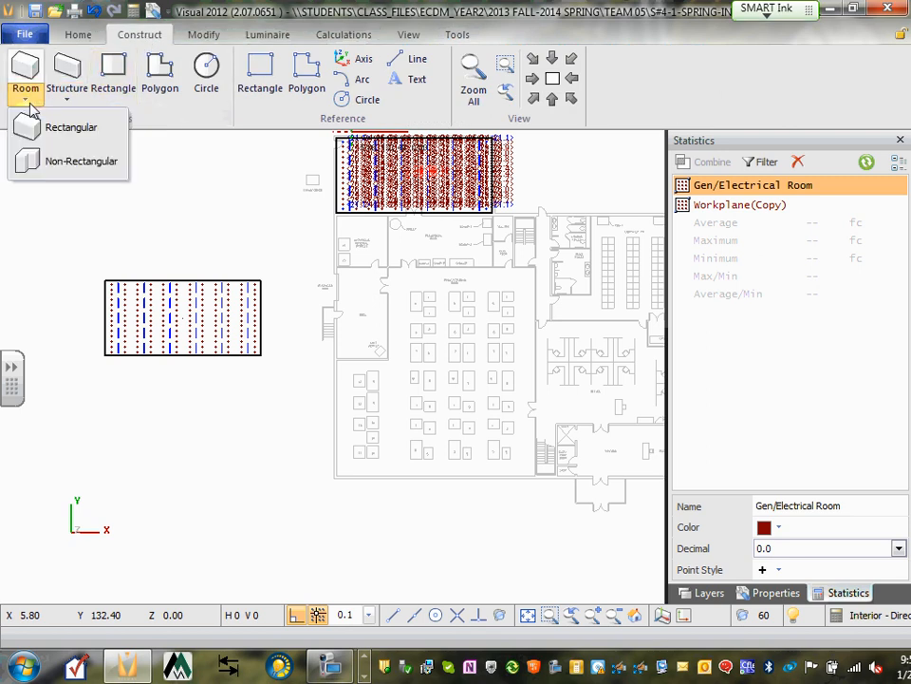
click(56, 167)
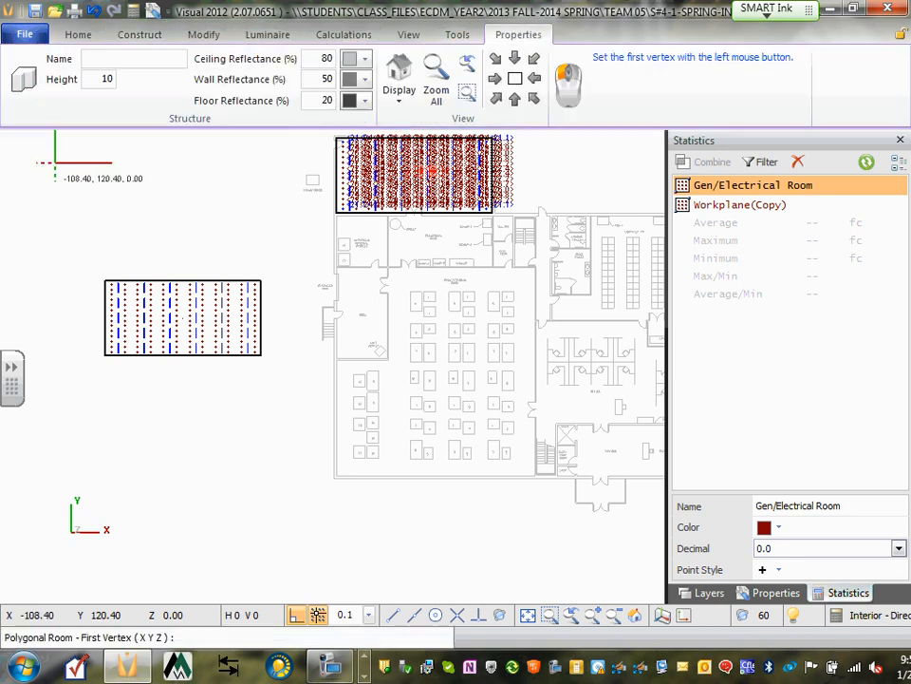
click(388, 278)
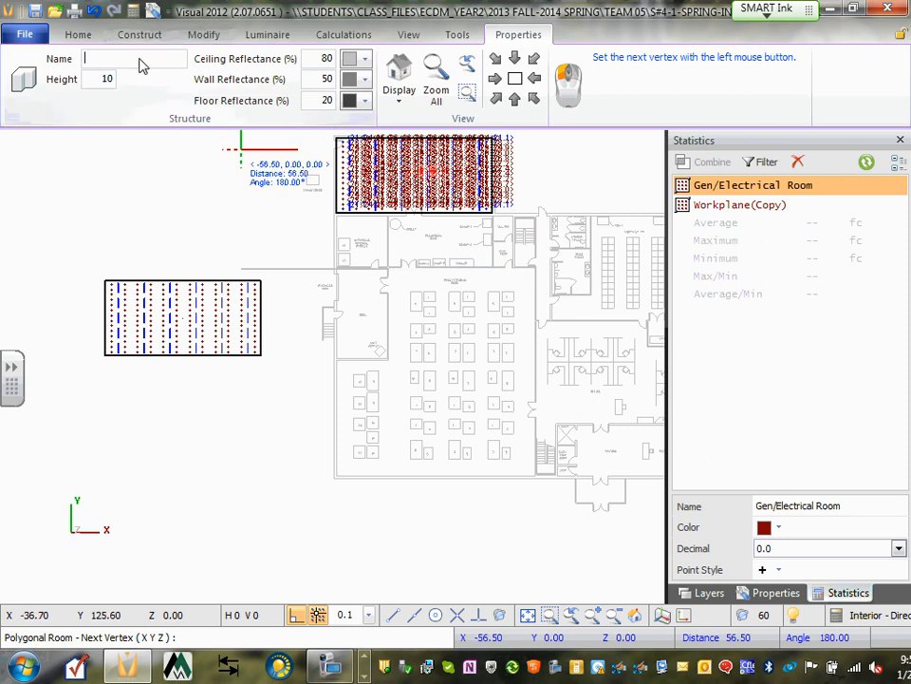
text(Man)
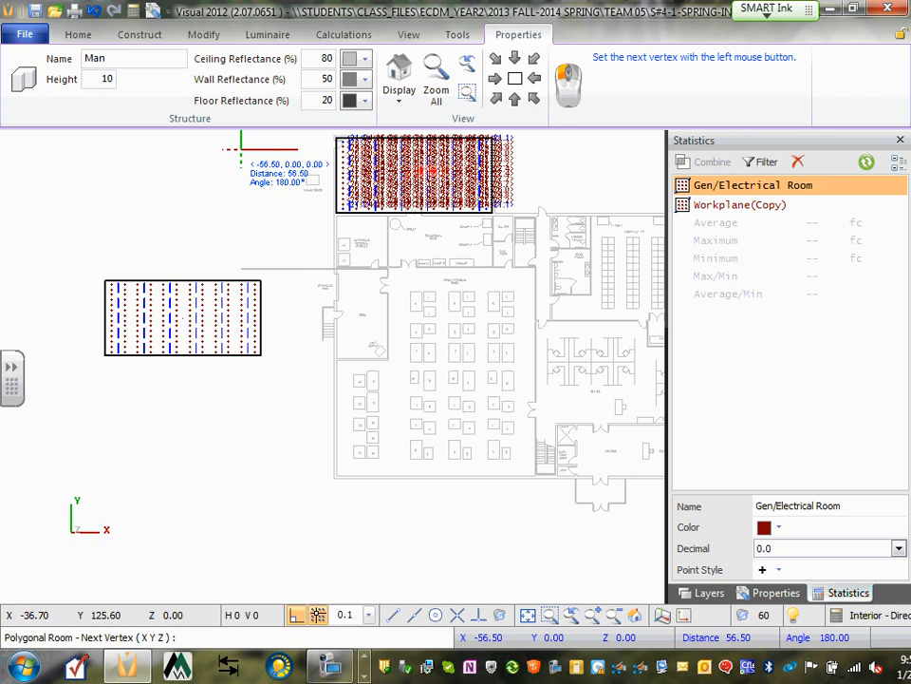
text(.)
key(Tab)
Trace the remaining corners of the L-shaped manufacturing room along its walls and close the room outline.
click(534, 276)
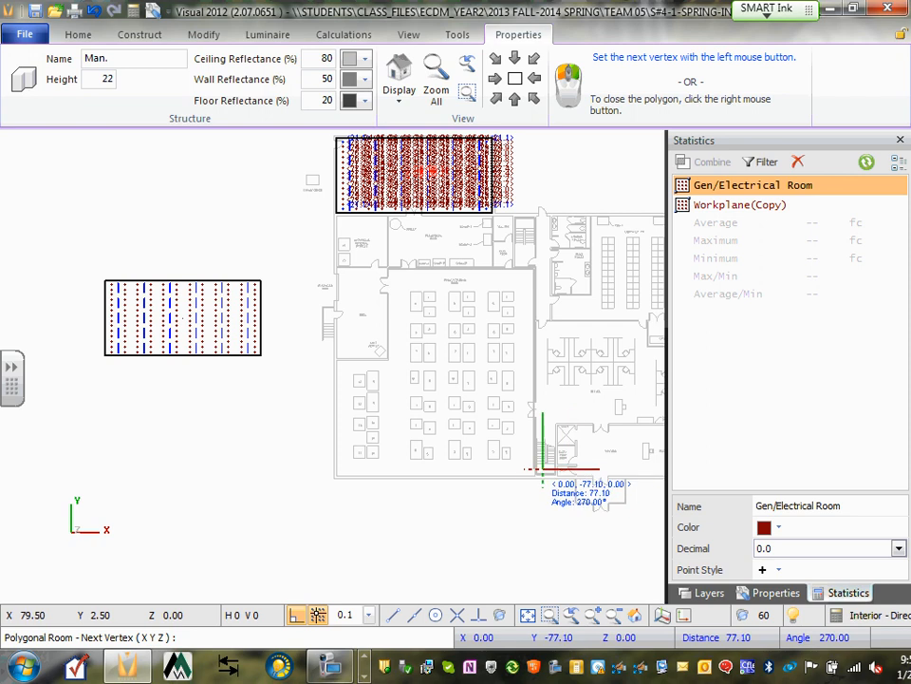
click(534, 475)
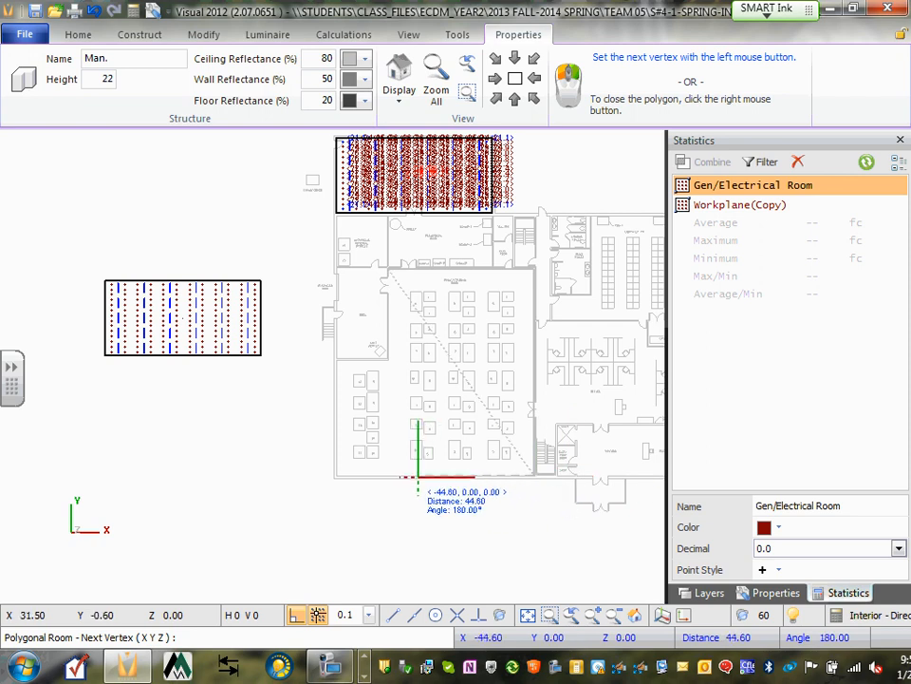
click(338, 475)
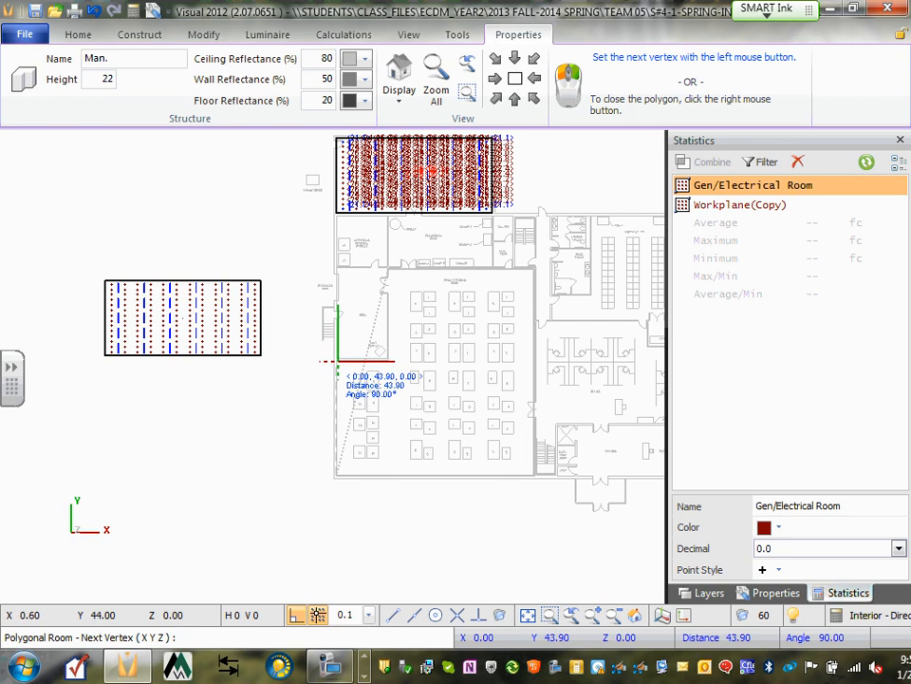
scroll(328, 368, up, 2)
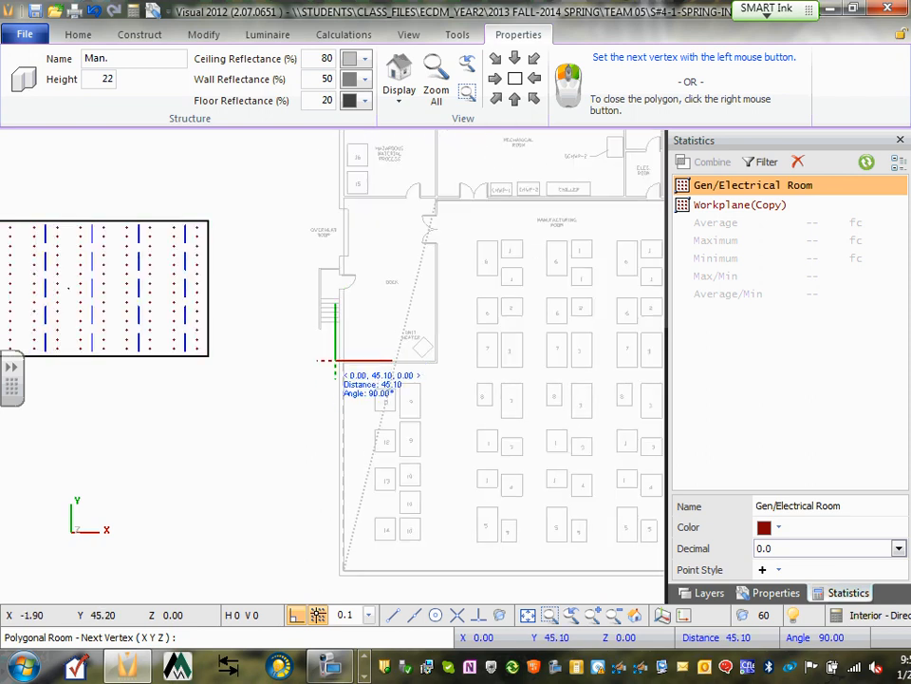
click(335, 360)
click(467, 361)
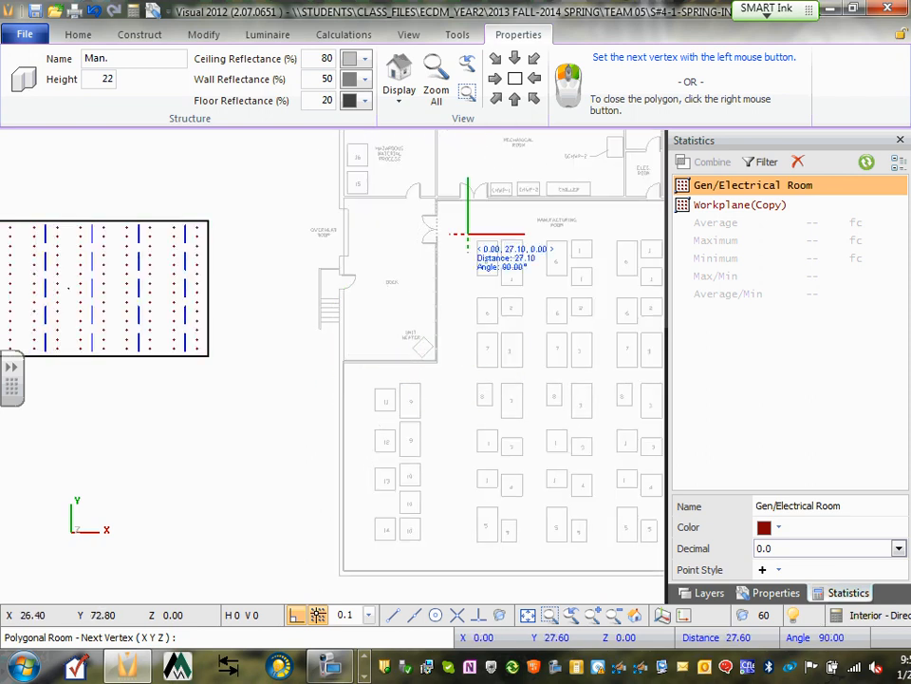
click(436, 201)
right_click(440, 202)
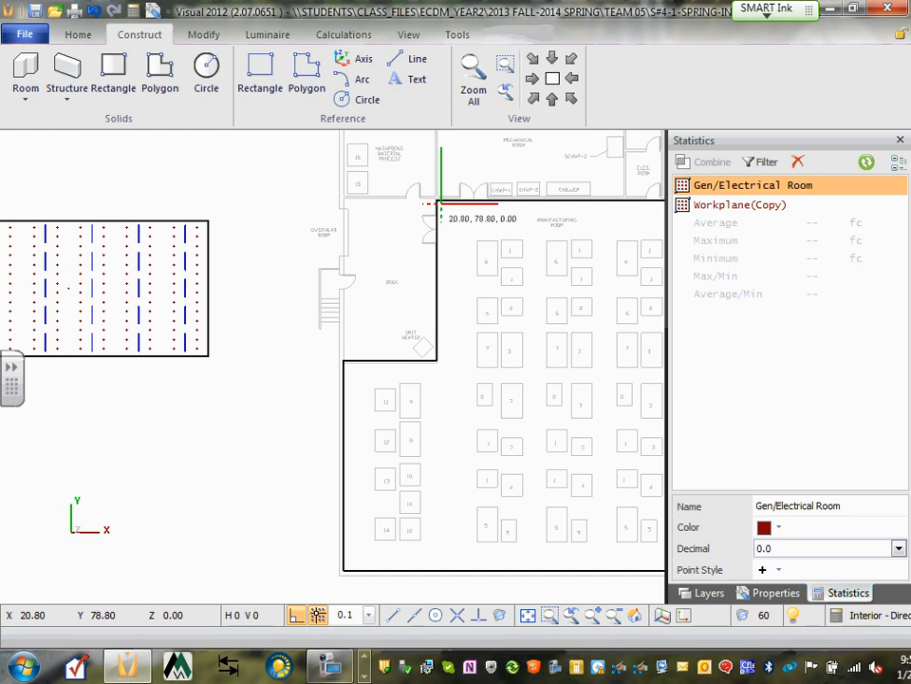
Inspect the new manufacturing room in an angled 3D view, then return to the plan view.
scroll(351, 359, down, 2)
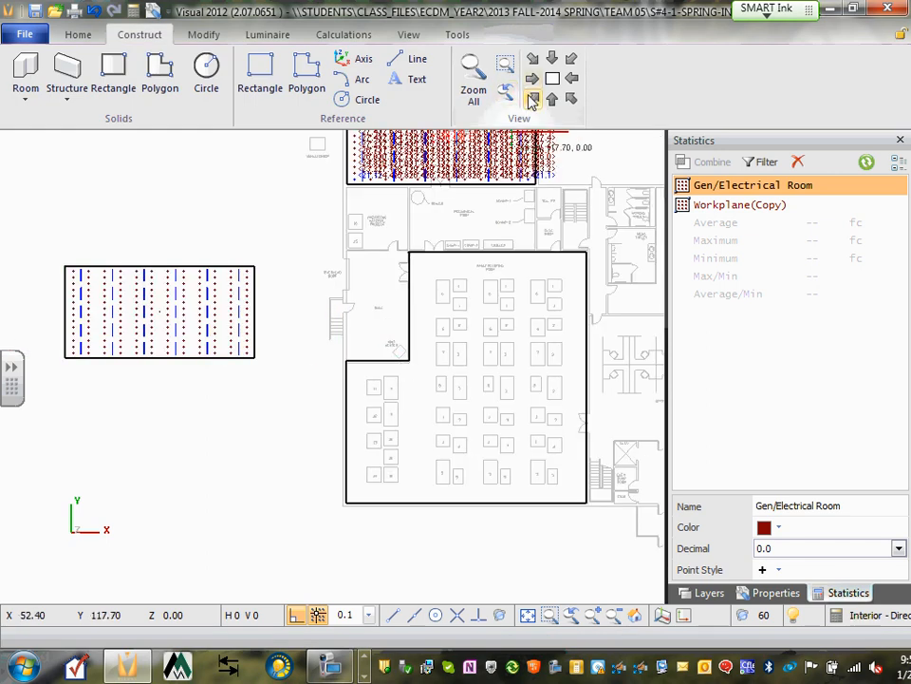
click(531, 100)
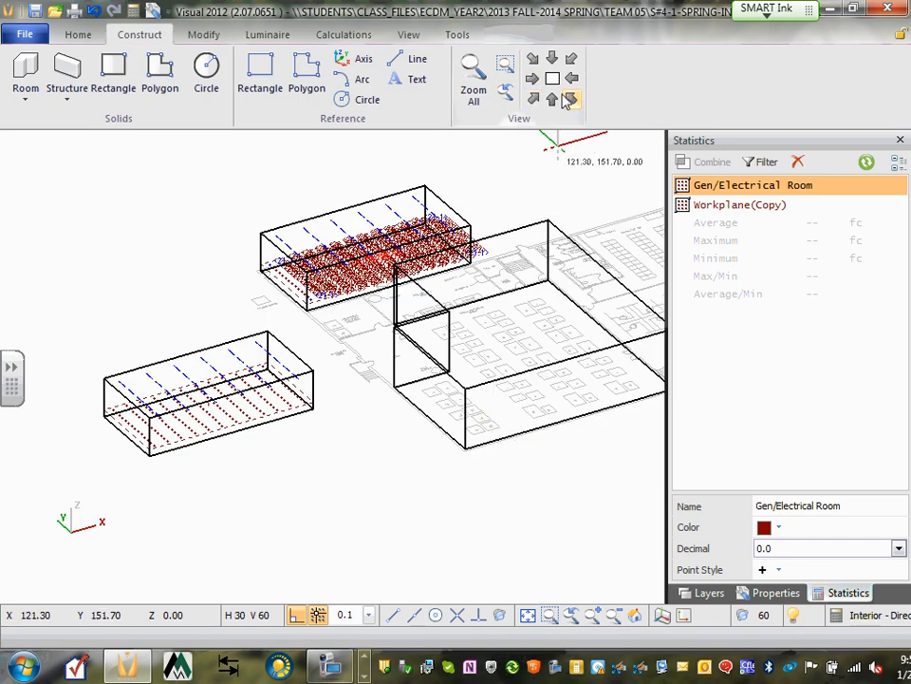
click(552, 79)
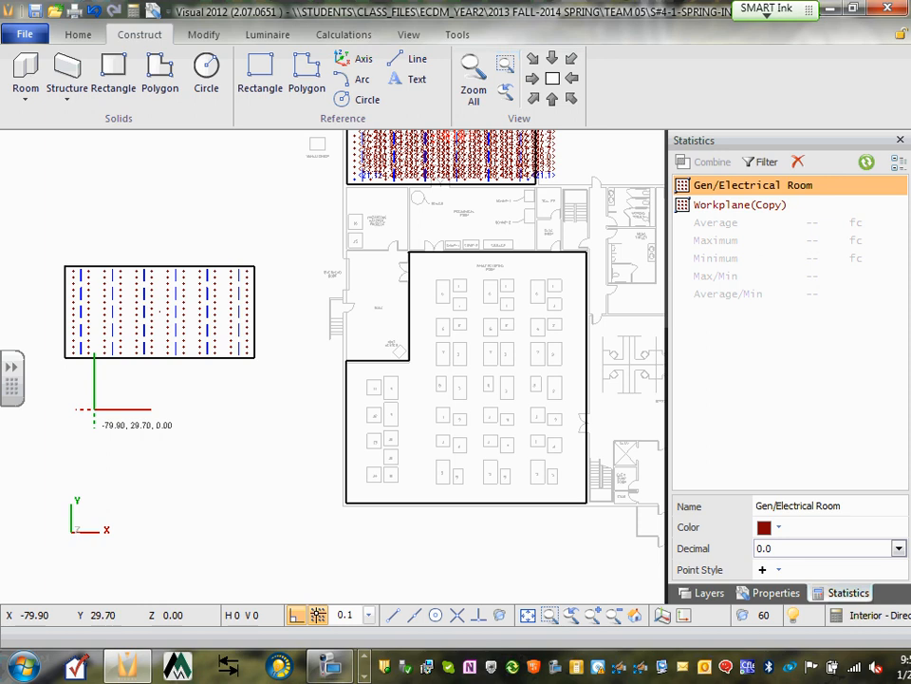
middle_drag(160, 336, 245, 350)
scroll(245, 351, up, 1)
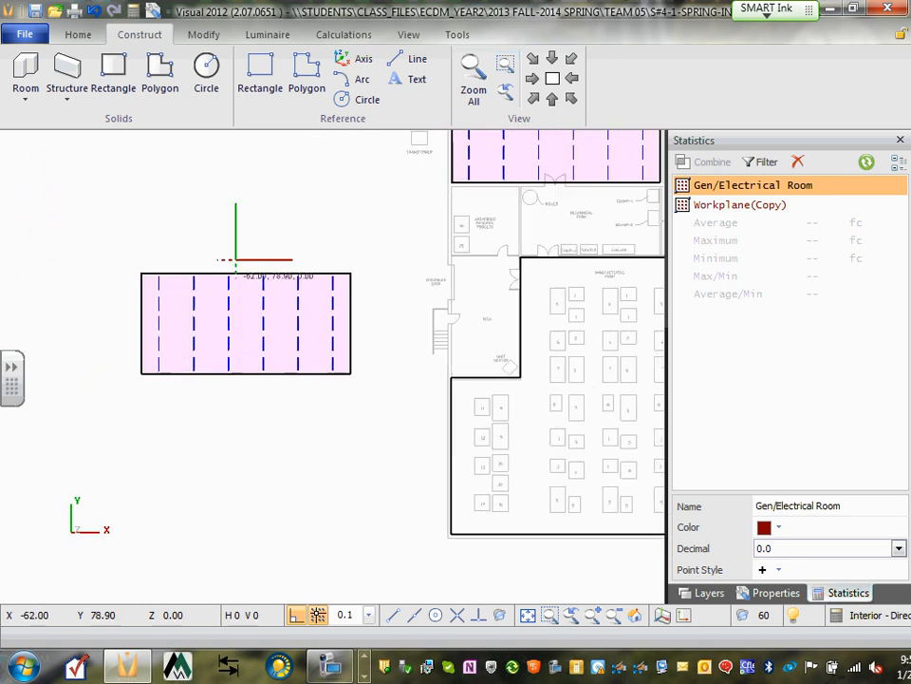
scroll(236, 259, up, 3)
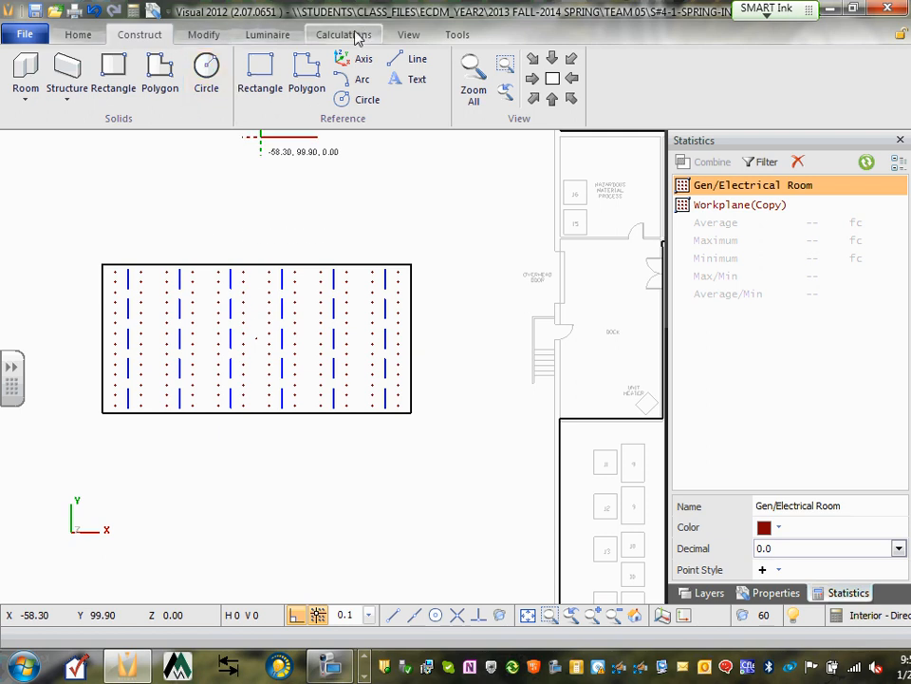
scroll(443, 186, down, 2)
scroll(401, 344, down, 1)
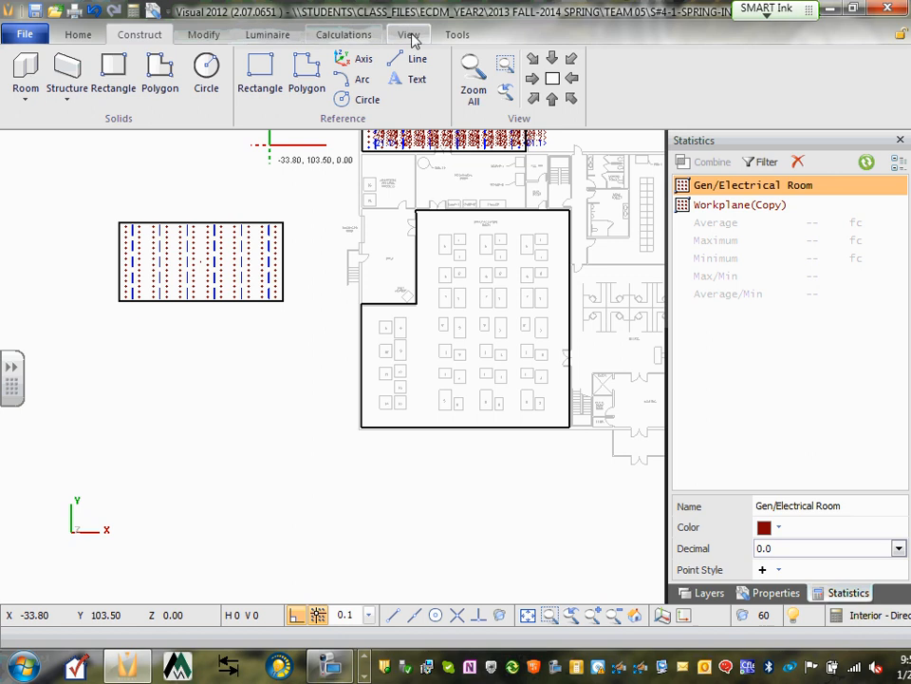
click(454, 35)
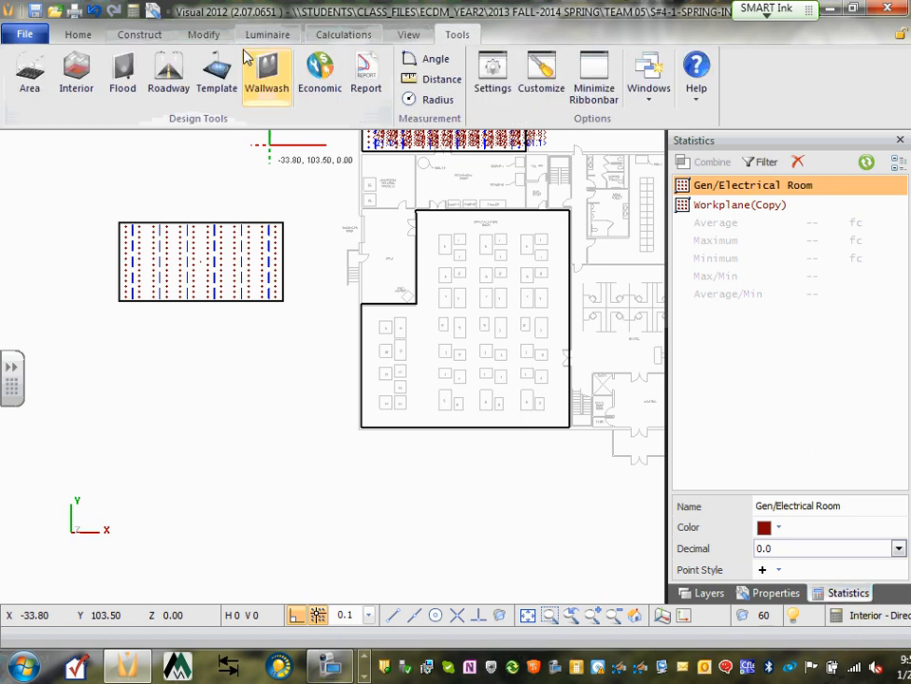
click(204, 34)
scroll(133, 225, up, 1)
scroll(133, 225, up, 4)
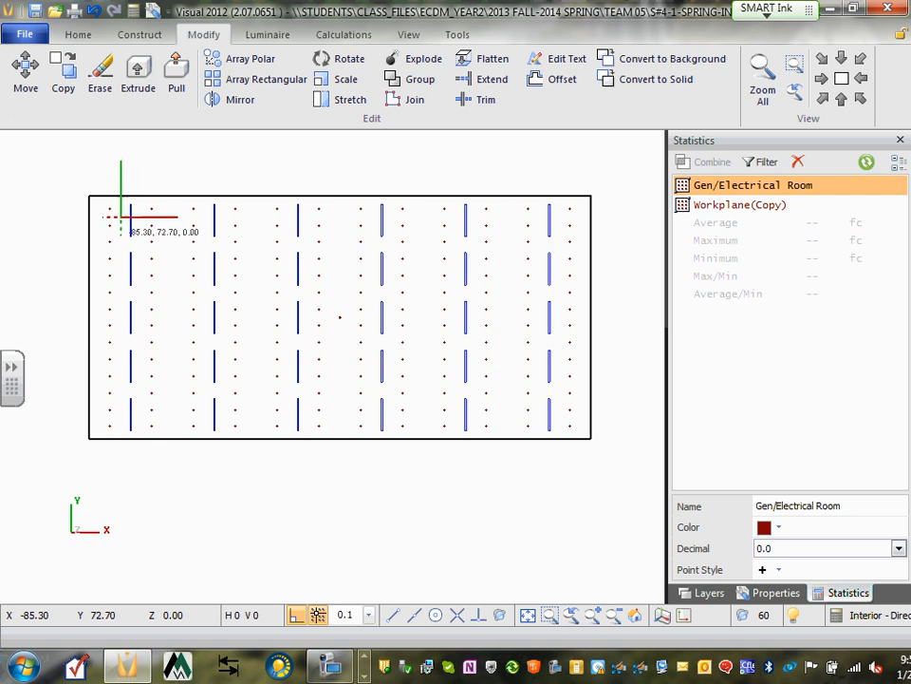
click(28, 71)
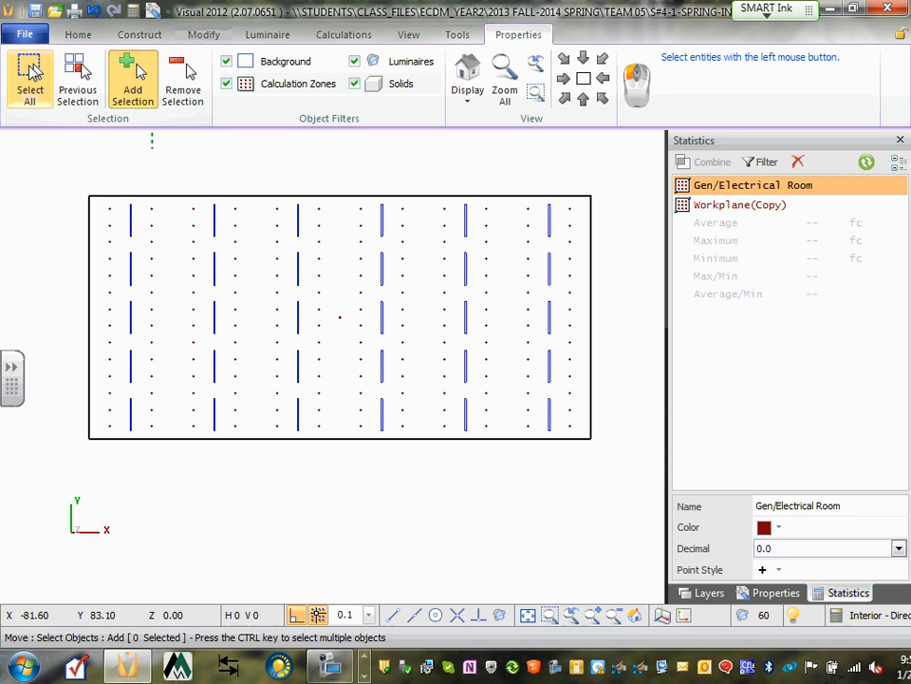
click(130, 222)
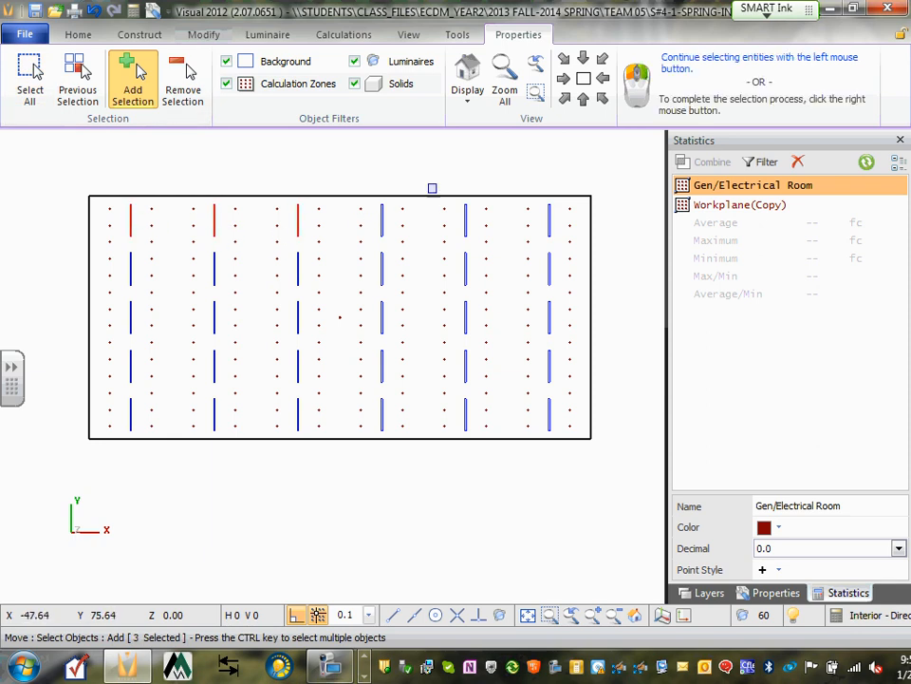
click(485, 293)
click(465, 211)
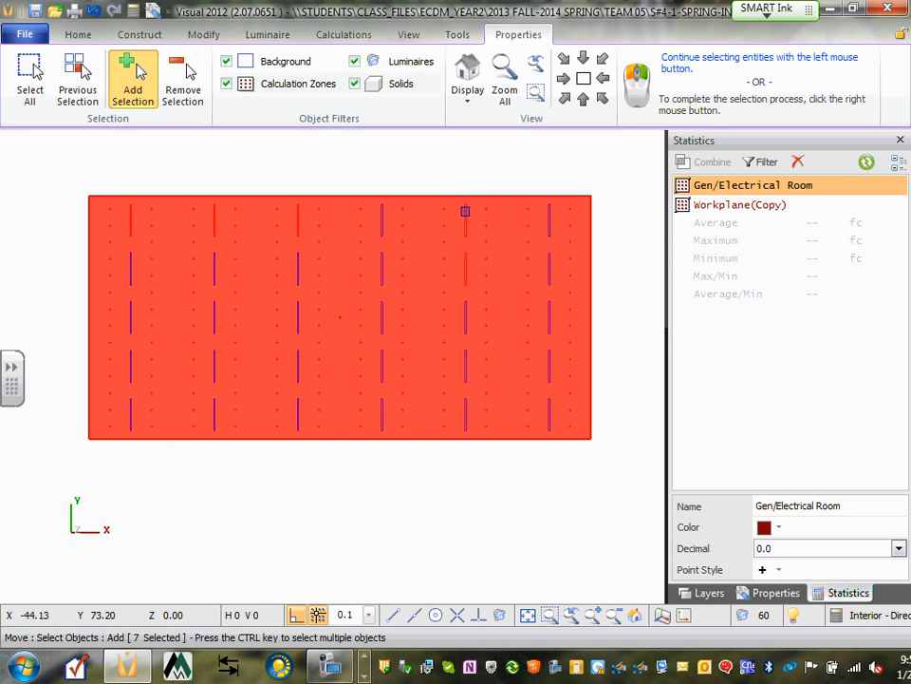
right_click(415, 270)
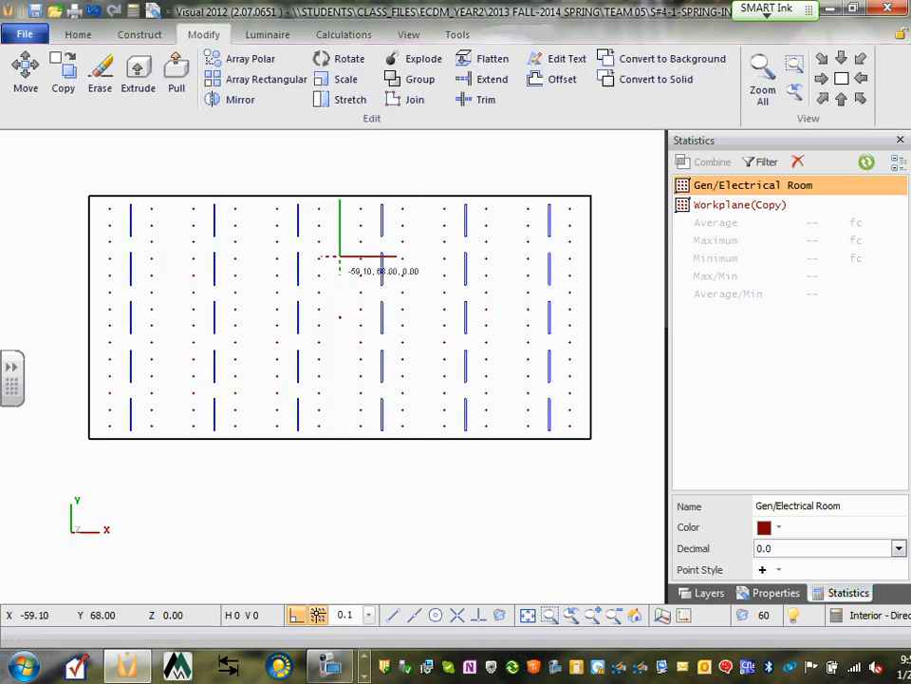
Erase the room outline around the exported luminaire layout beside the floor plan.
scroll(238, 223, down, 3)
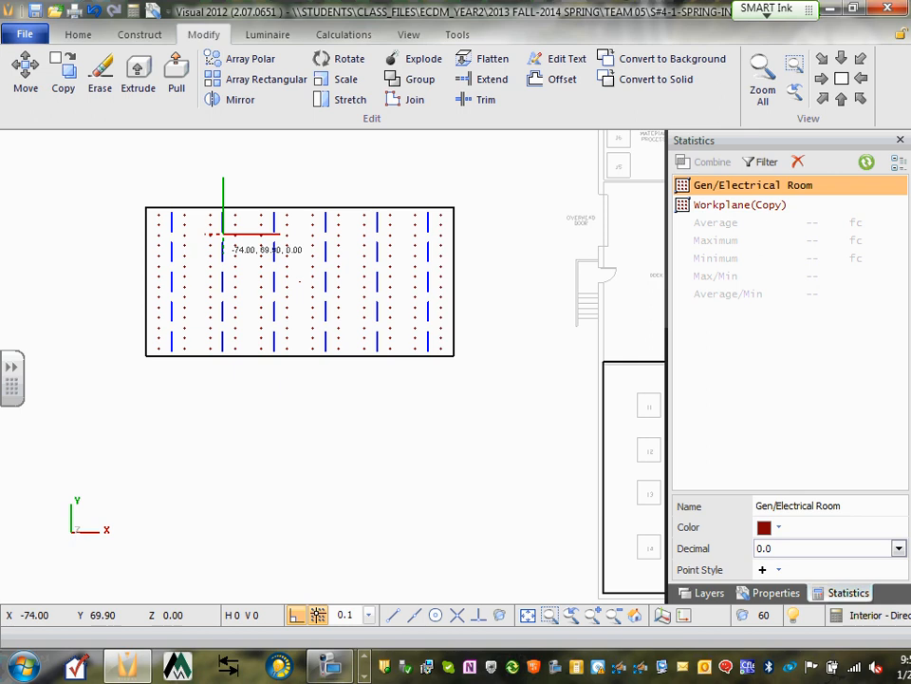
scroll(223, 233, down, 1)
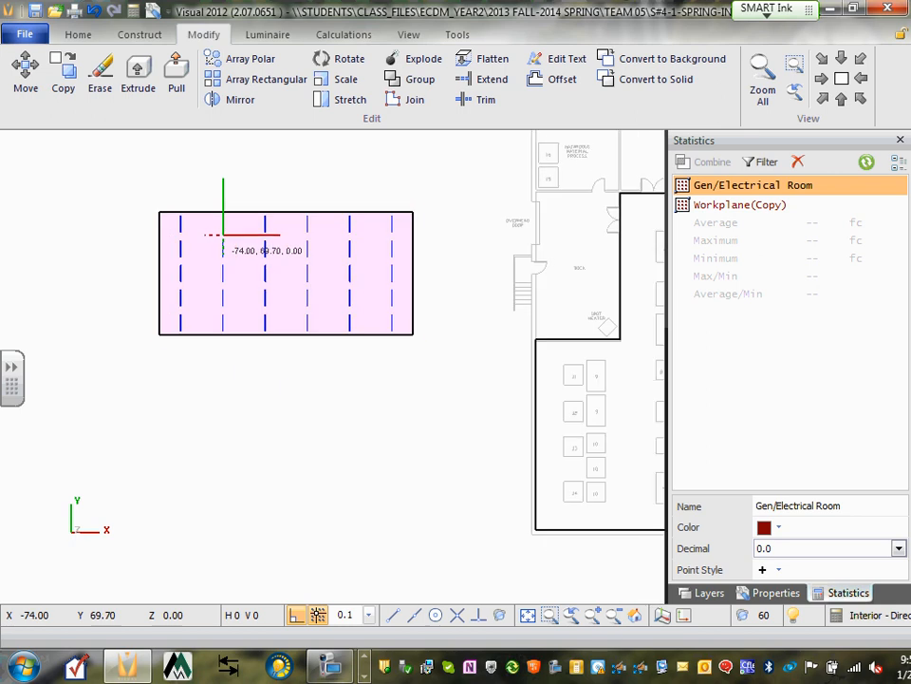
scroll(254, 271, down, 1)
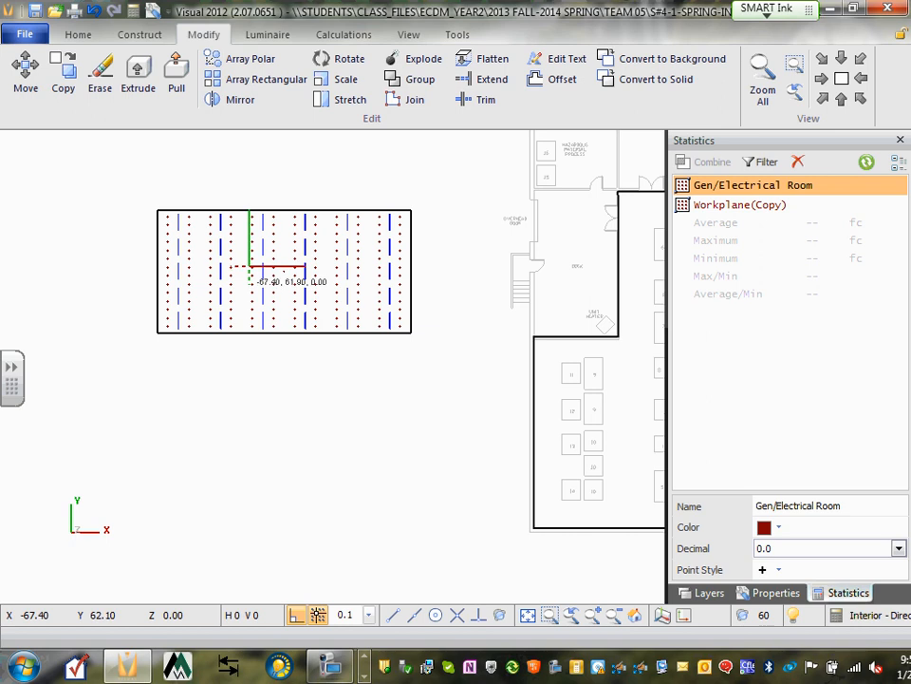
scroll(248, 263, down, 1)
scroll(261, 264, up, 1)
scroll(274, 269, up, 1)
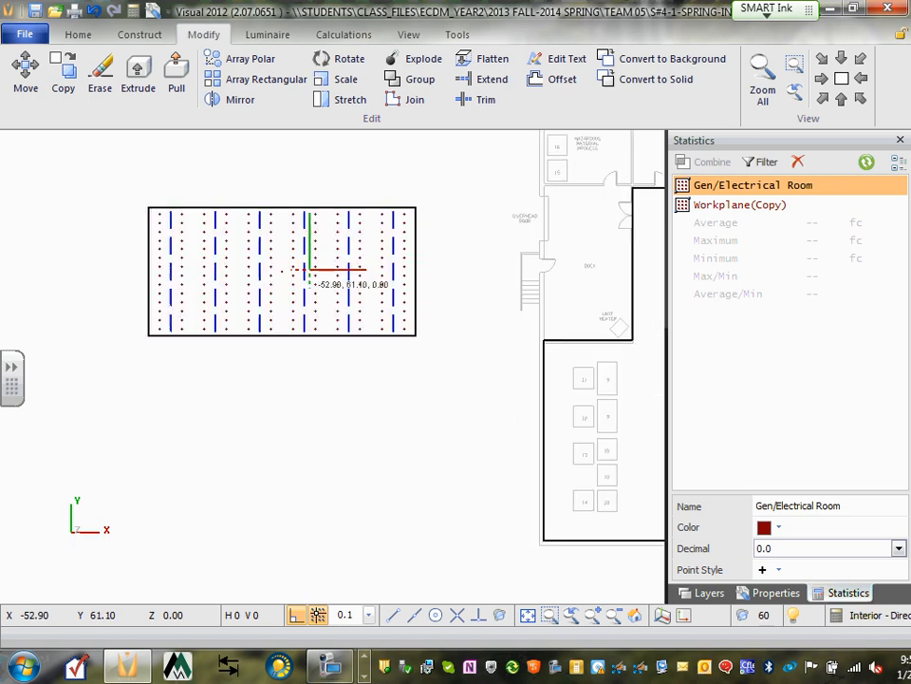
click(104, 76)
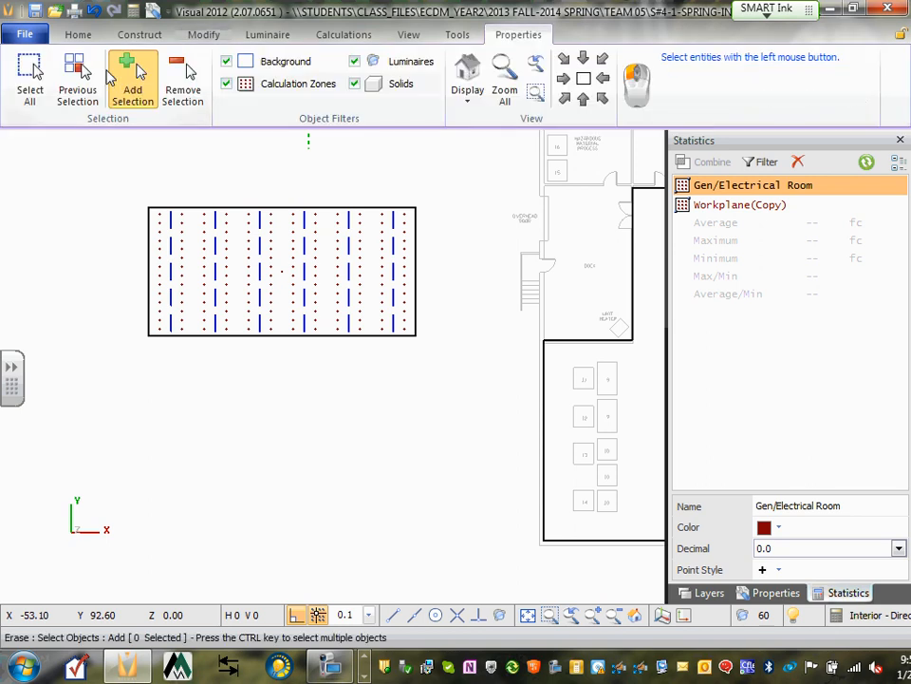
click(413, 332)
right_click(411, 323)
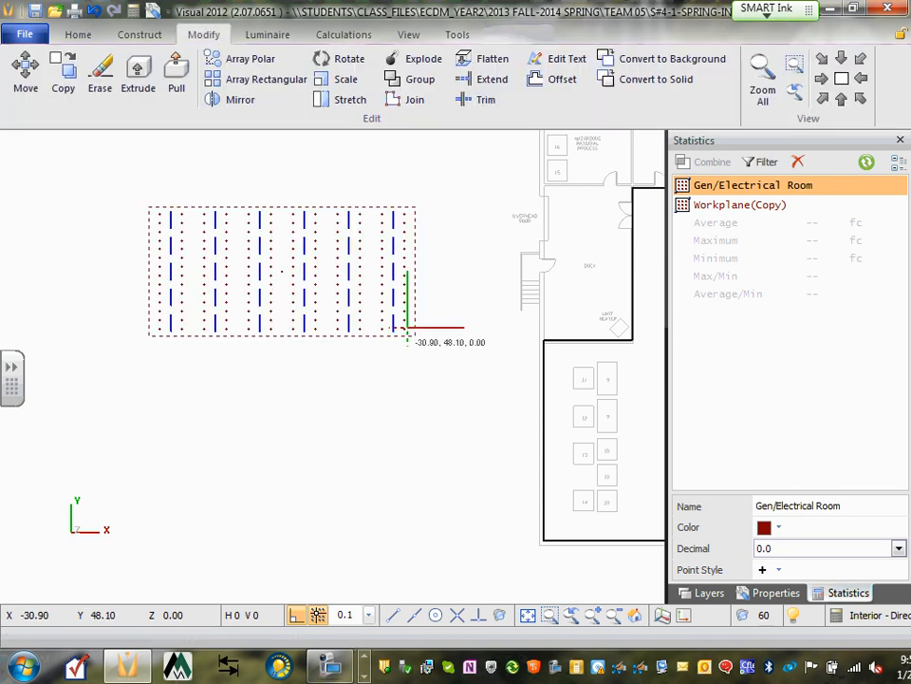
Erase the Workplane(Copy) calculation zone of the exported layout, keeping its luminaires.
click(98, 80)
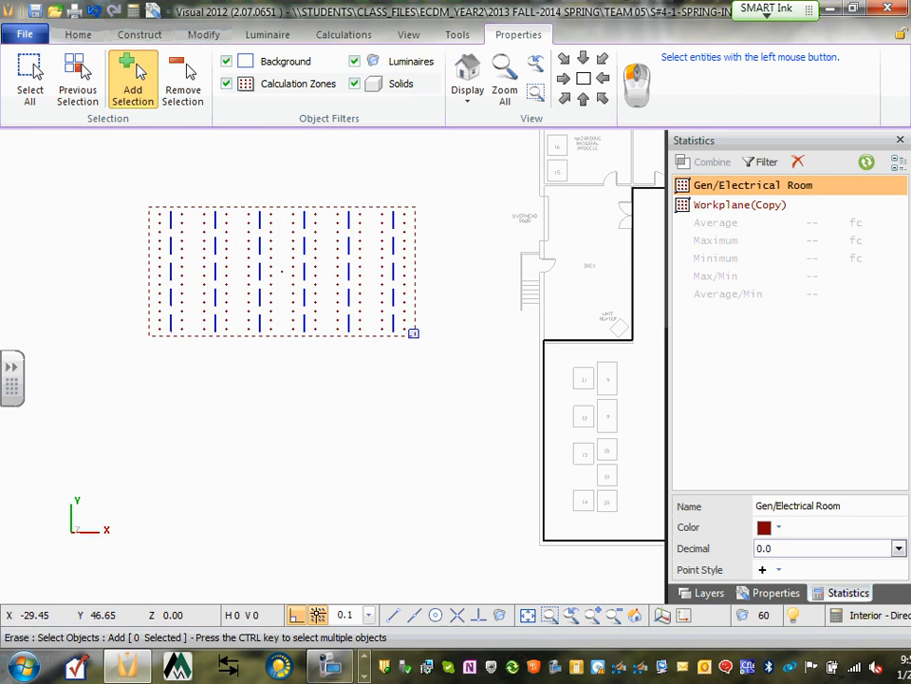
click(413, 333)
right_click(413, 333)
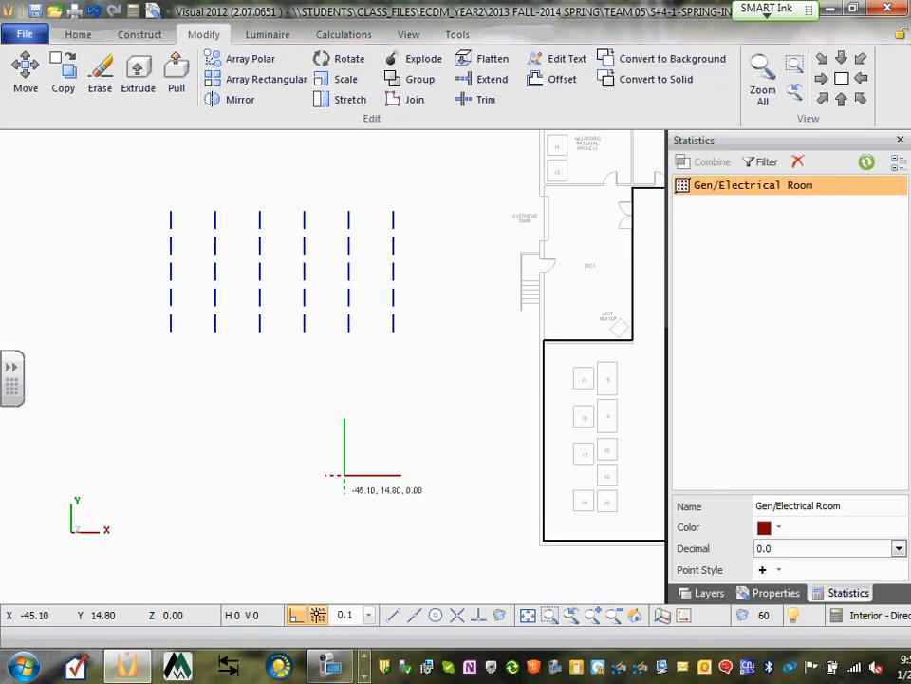
Move all 30 exported luminaires from beside the plan into the upper part of the L-shaped manufacturing room, just inside its walls.
scroll(342, 472, down, 1)
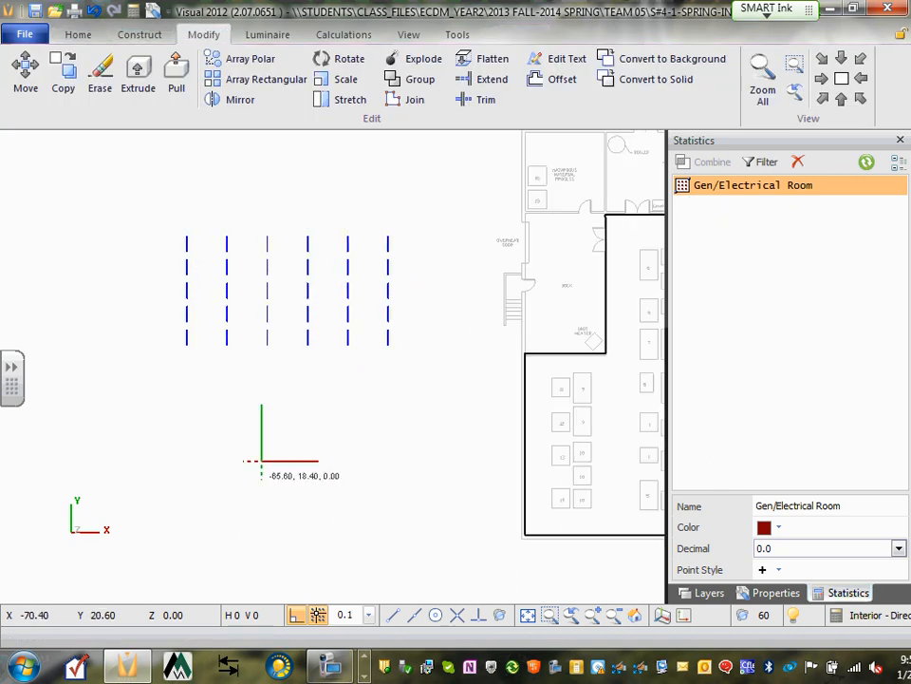
click(26, 71)
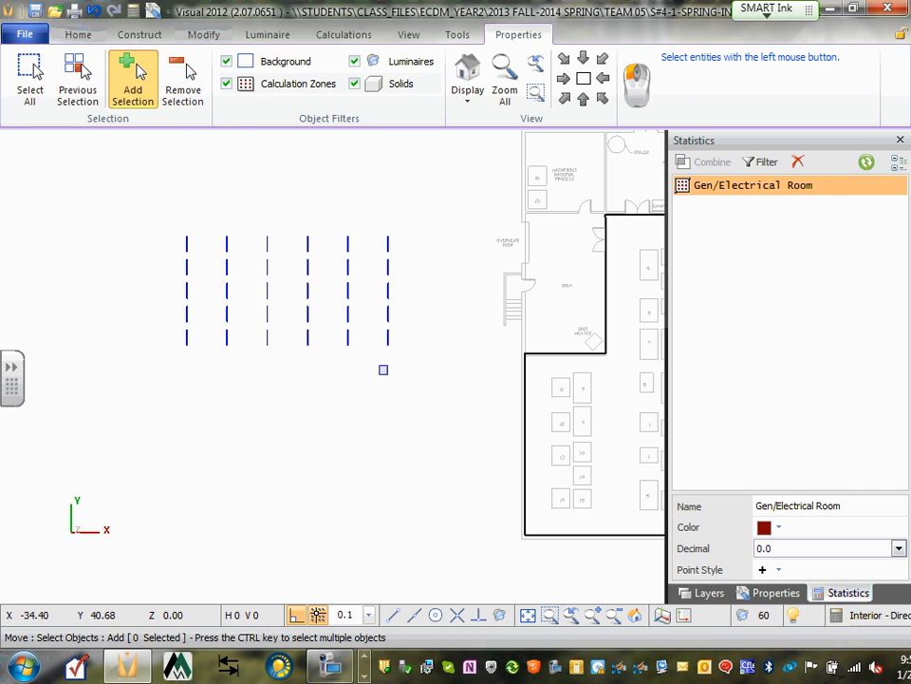
click(425, 379)
click(148, 206)
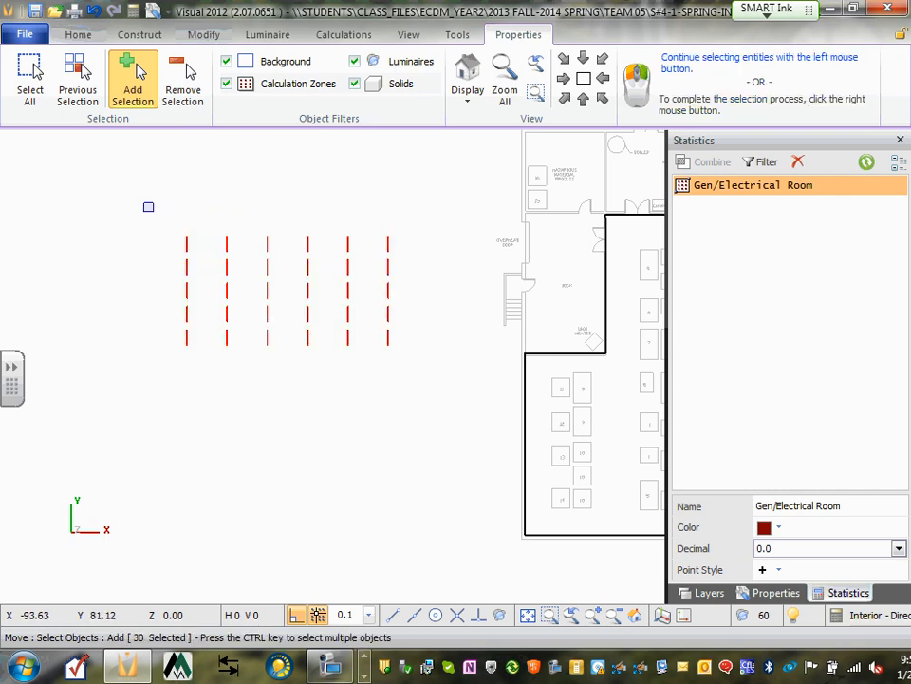
right_click(148, 206)
click(184, 350)
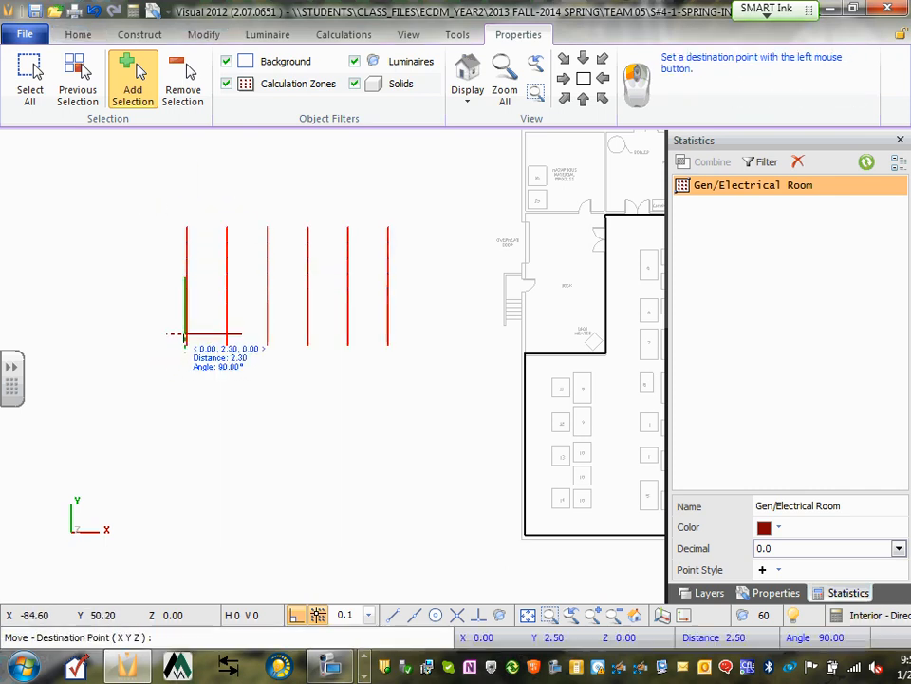
scroll(185, 335, down, 5)
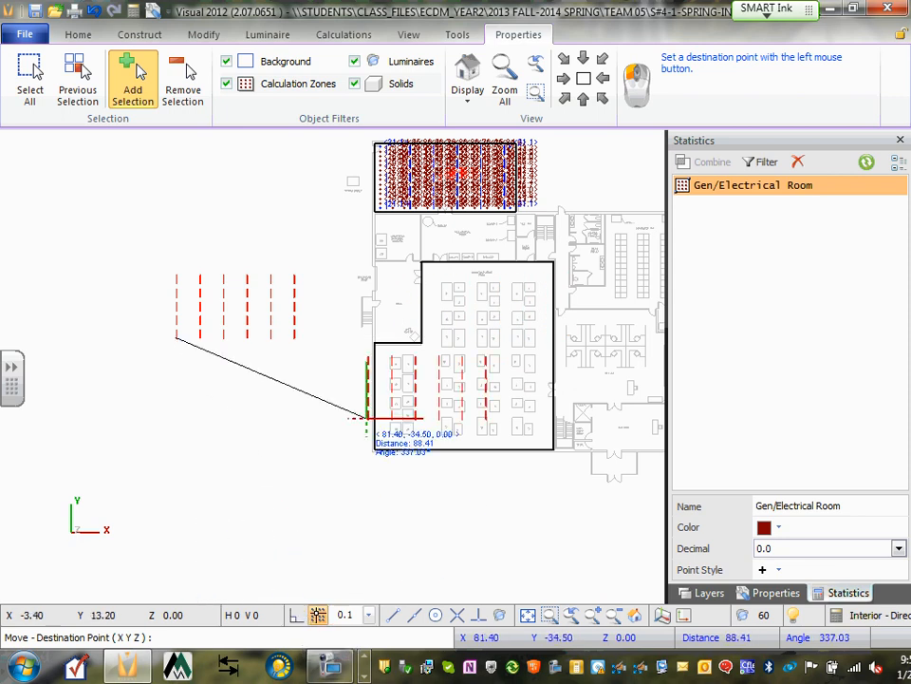
scroll(445, 324, up, 2)
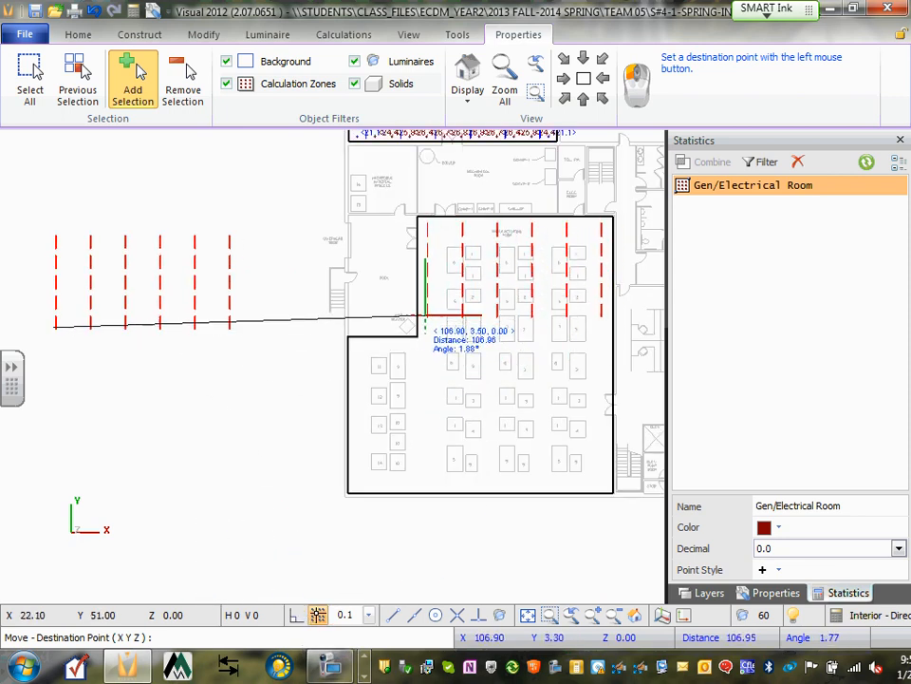
click(424, 317)
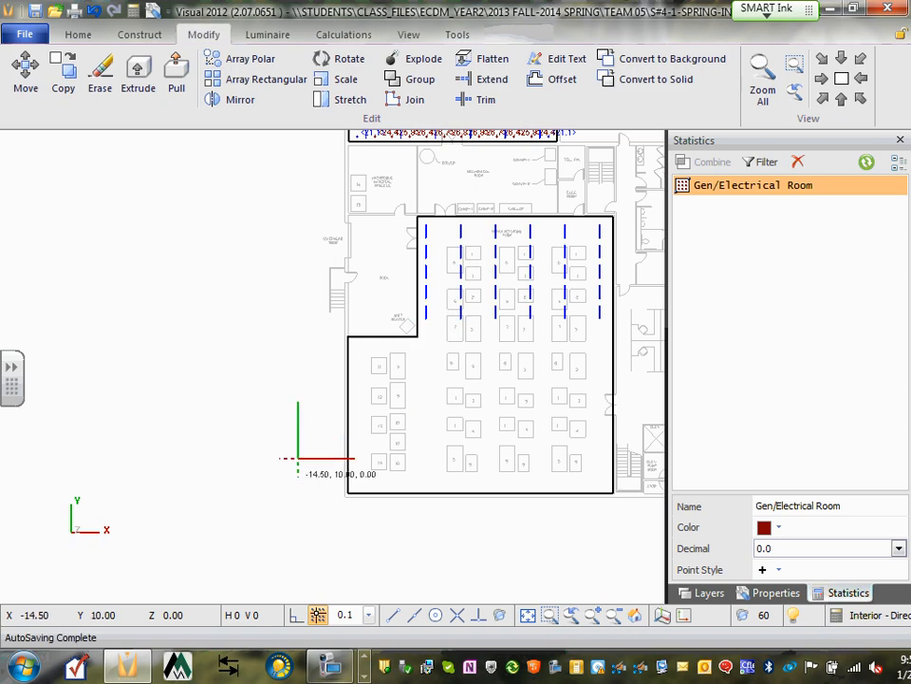
Examine the placed luminaires and their mounting height within the manufacturing room in angled 3D, front and plan views.
click(822, 99)
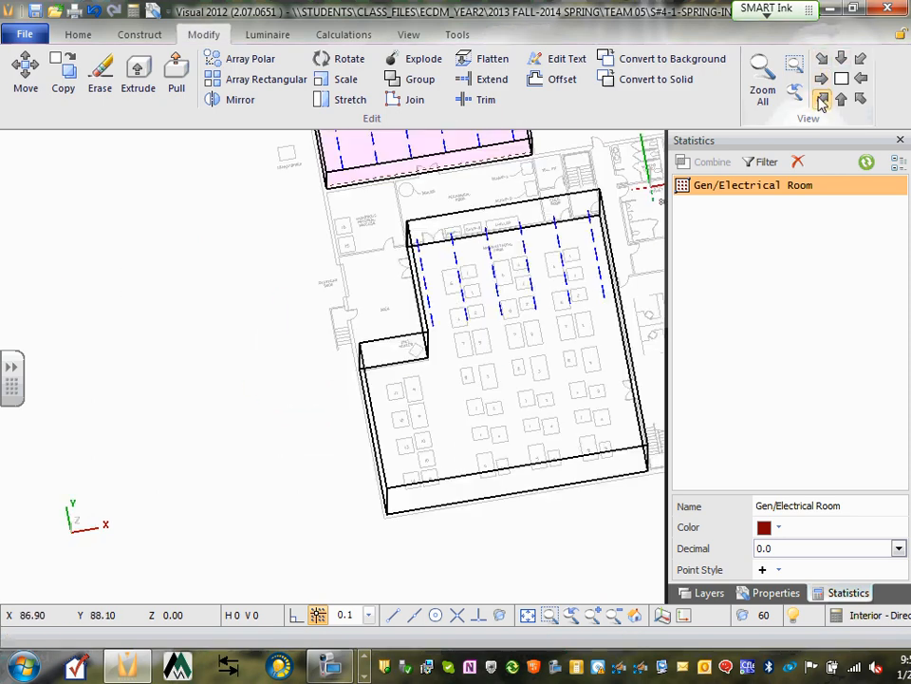
click(840, 101)
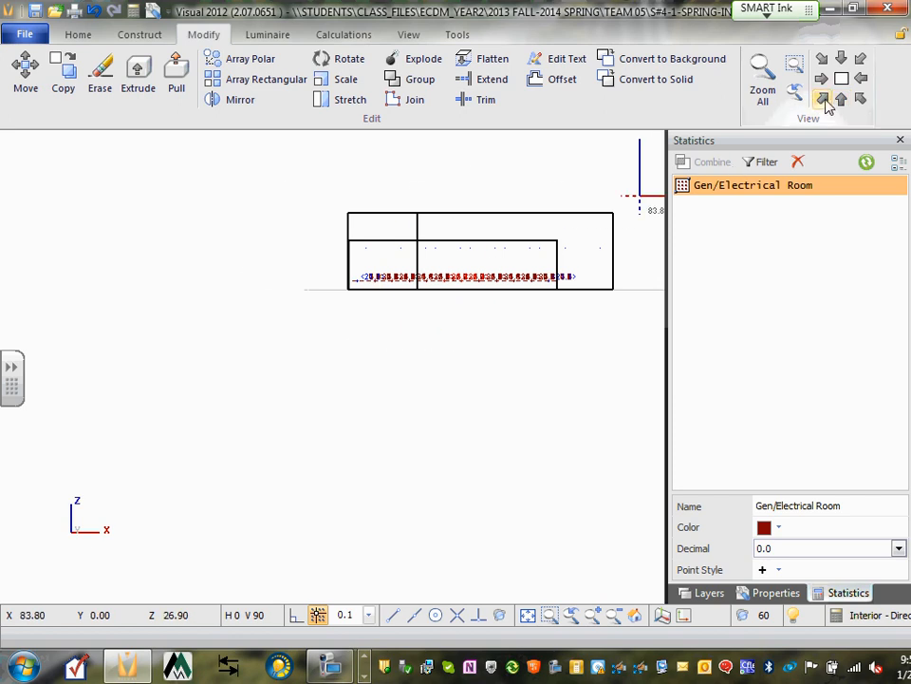
click(822, 98)
click(842, 78)
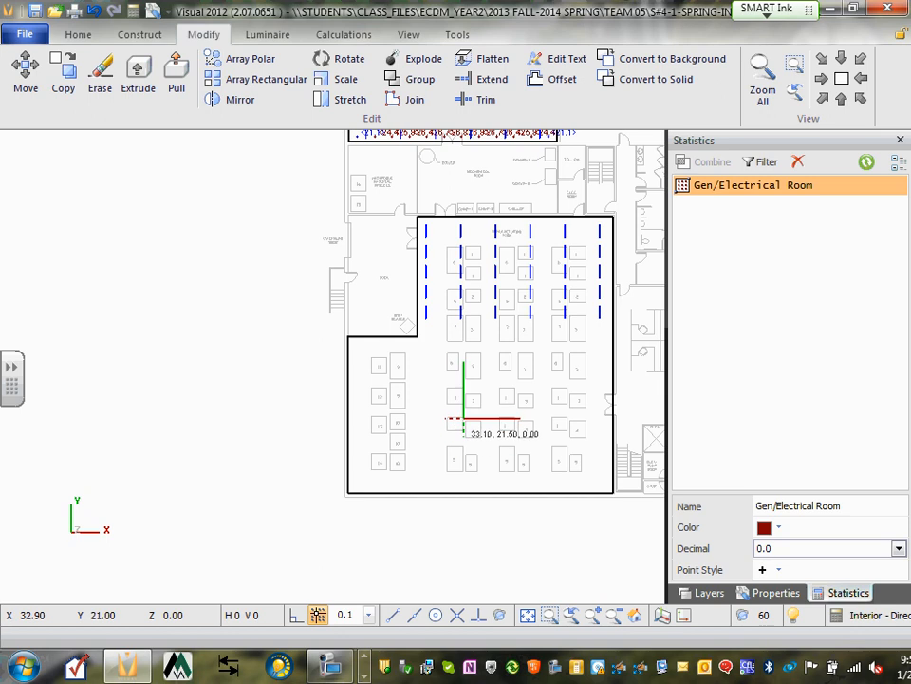
click(822, 99)
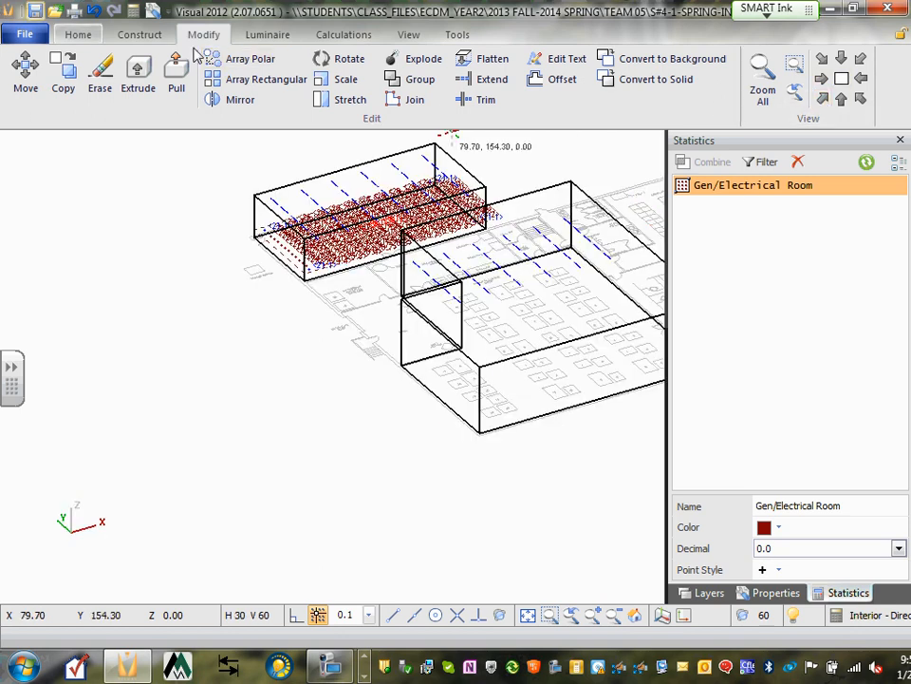
click(345, 35)
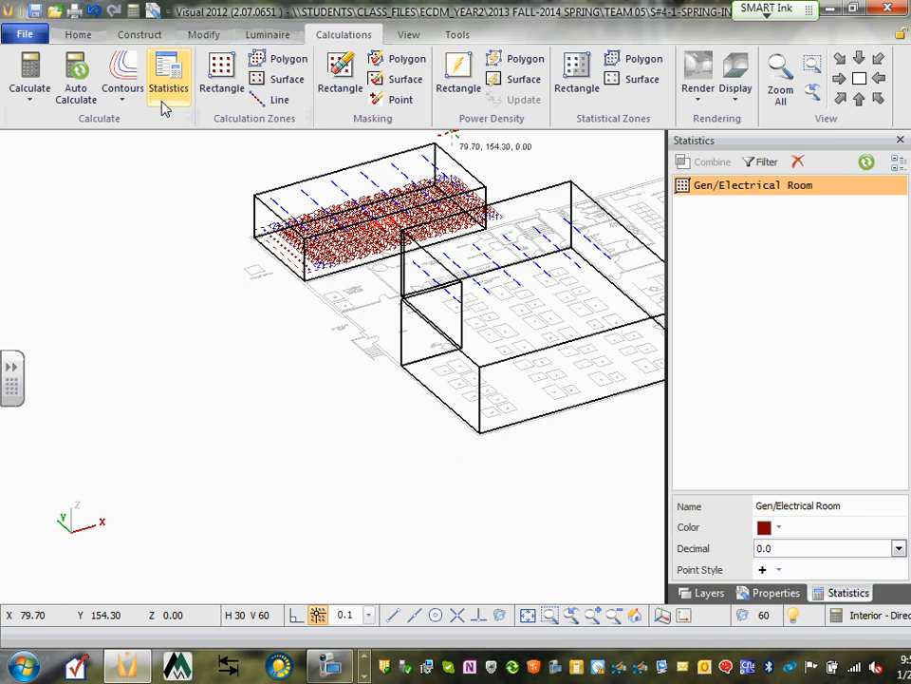
click(28, 102)
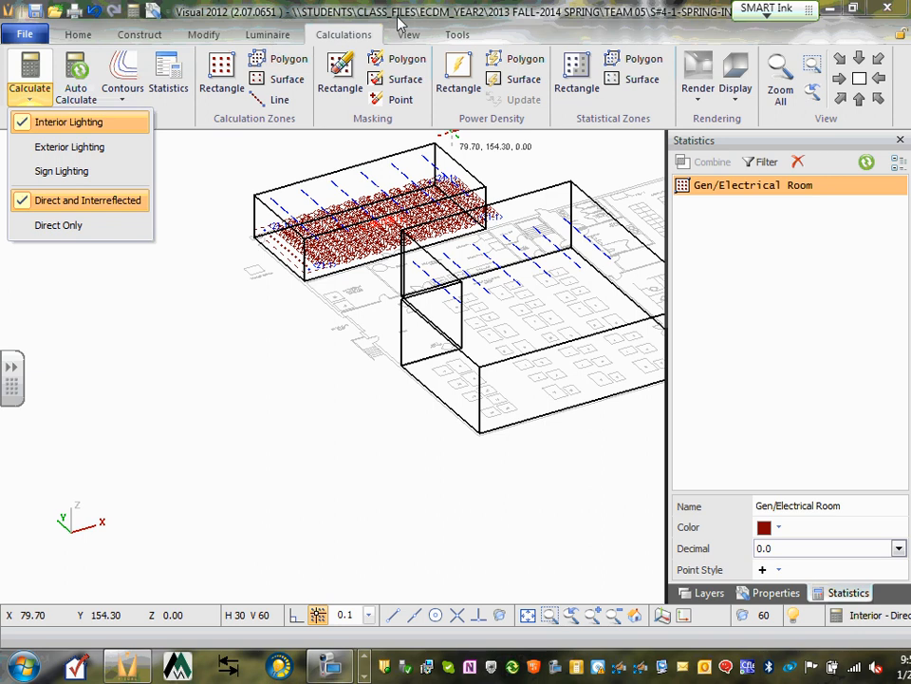
click(312, 10)
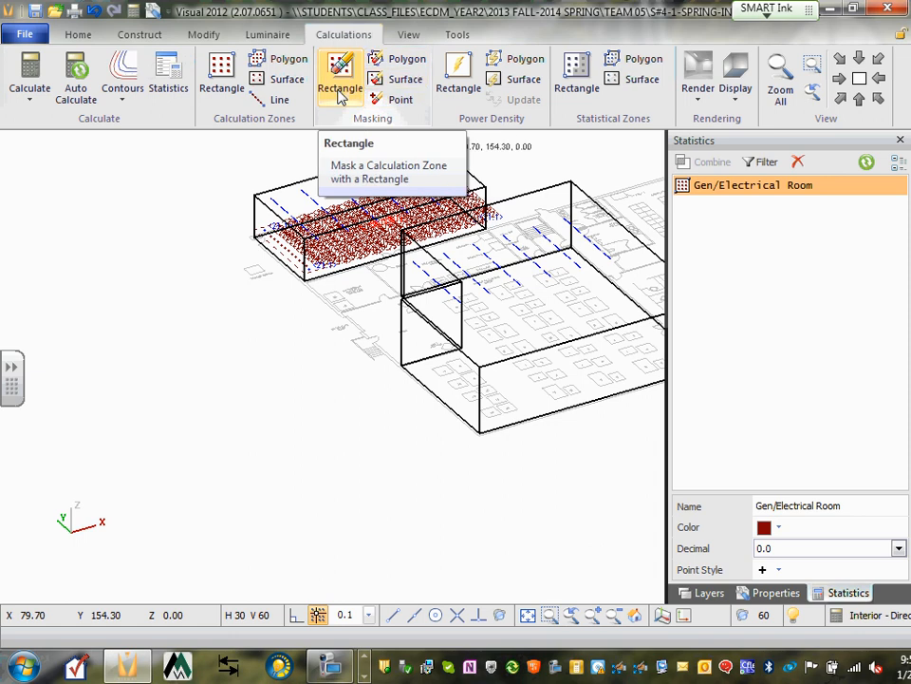
click(407, 82)
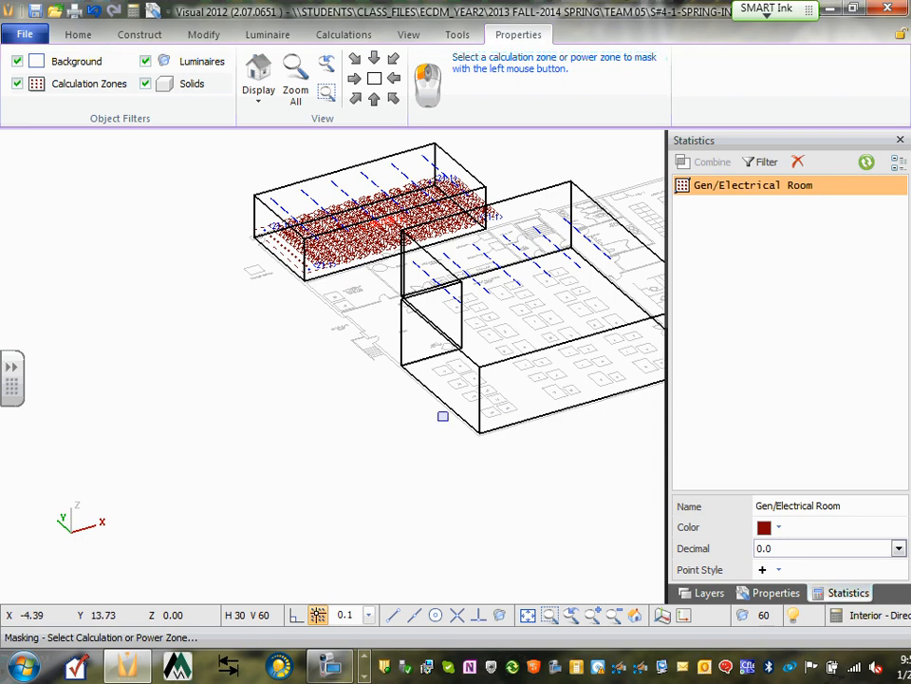
scroll(447, 403, down, 2)
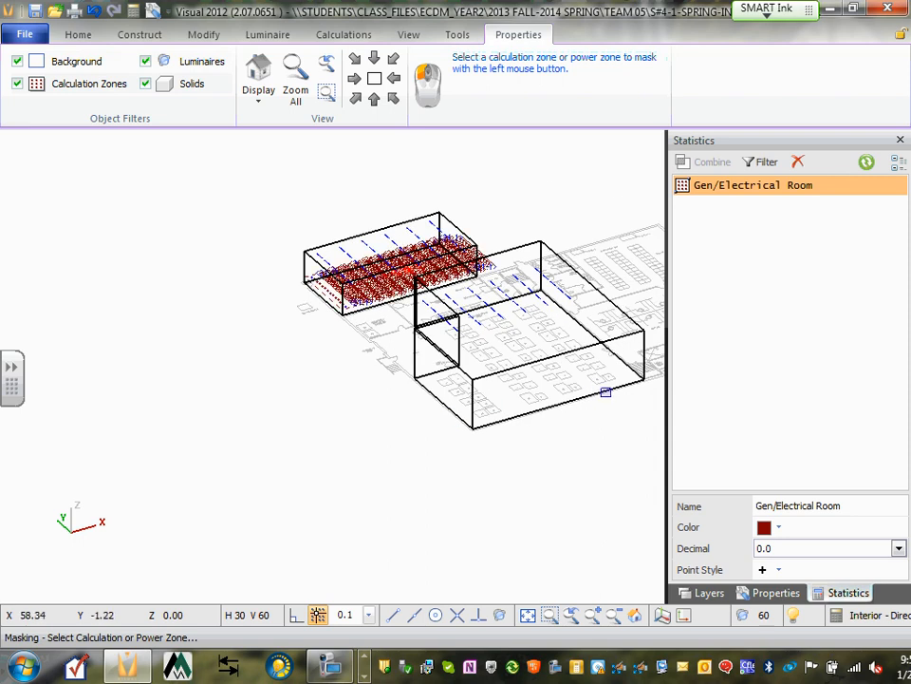
scroll(595, 368, up, 1)
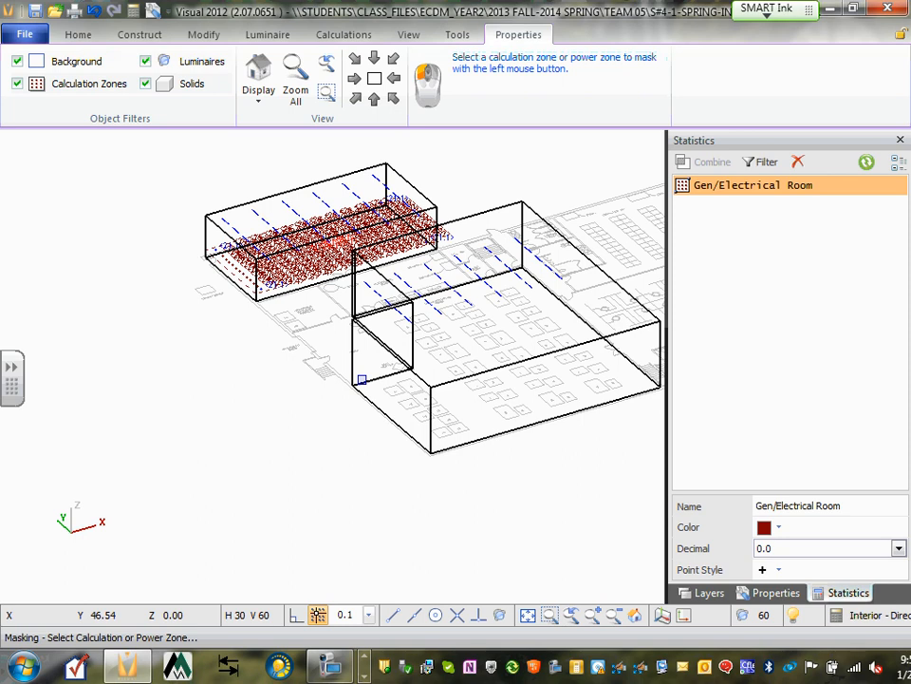
scroll(337, 381, down, 2)
scroll(471, 413, up, 2)
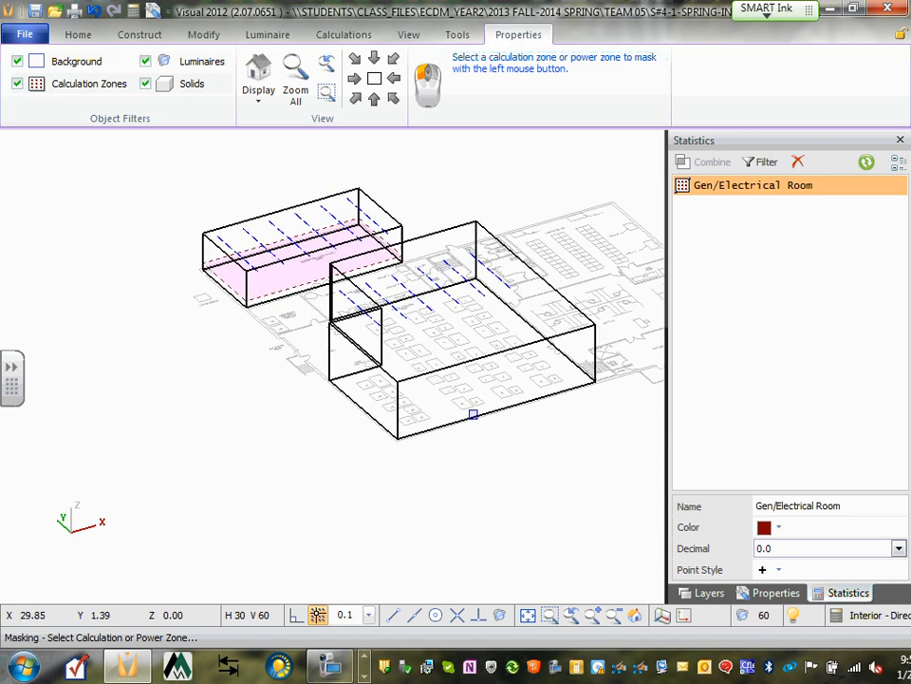
key(Escape)
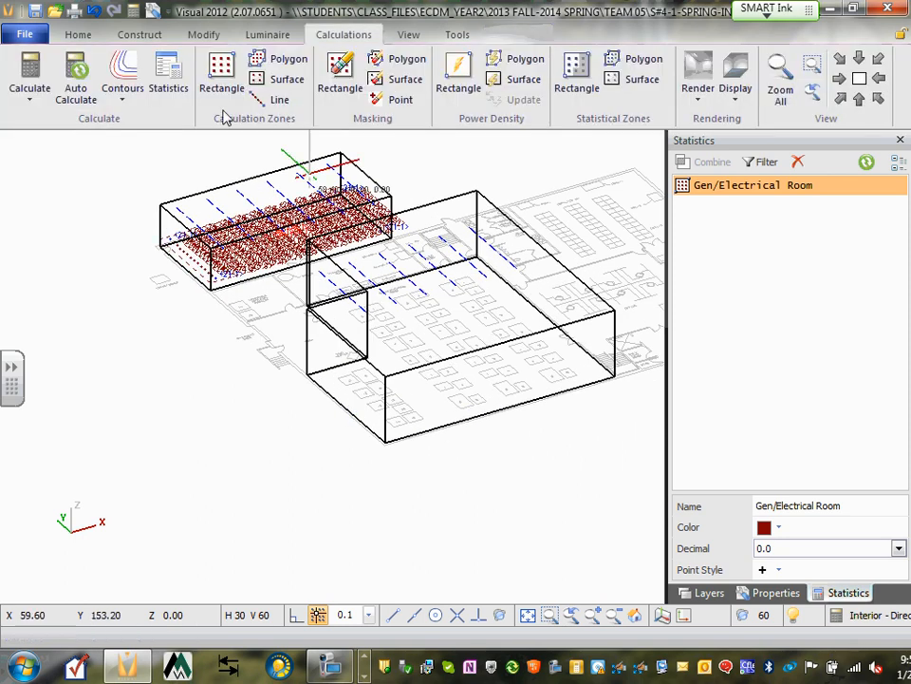
Start a surface calculation zone on the manufacturing room's floor and set its height to 2.5.
click(279, 82)
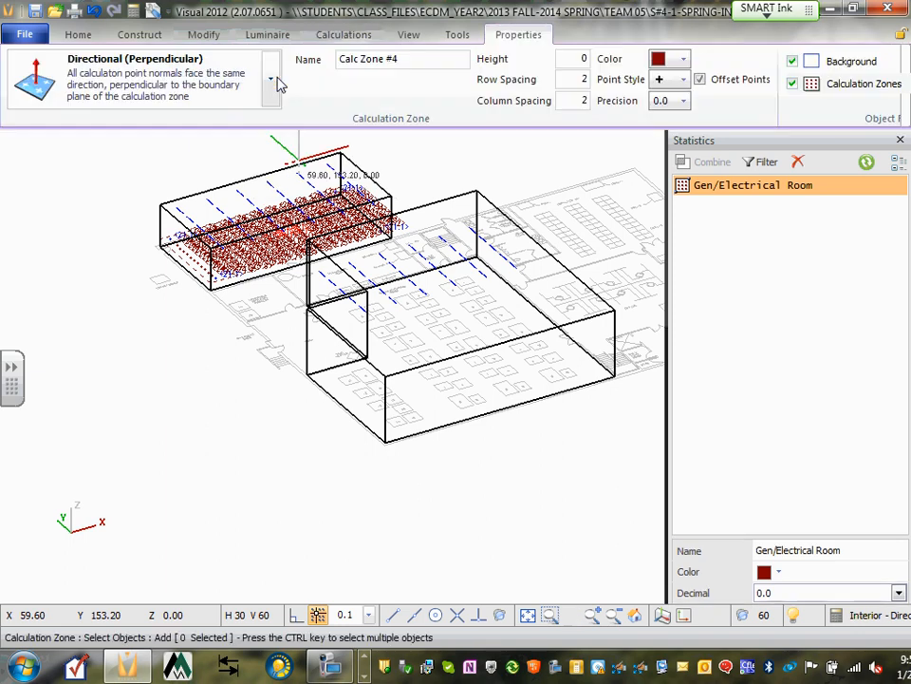
click(516, 408)
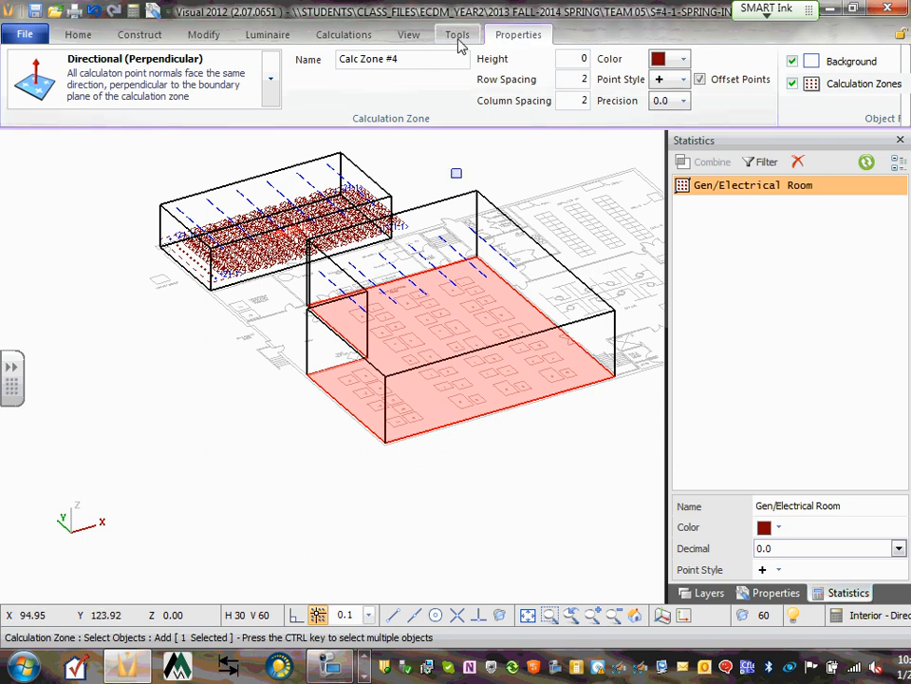
click(584, 59)
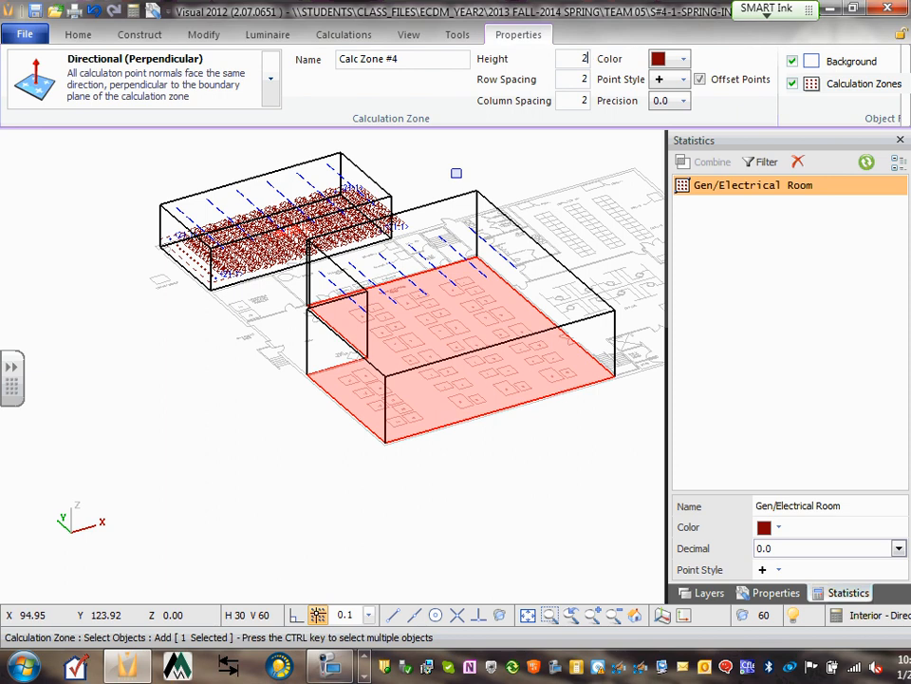
text(2.5)
key(Return)
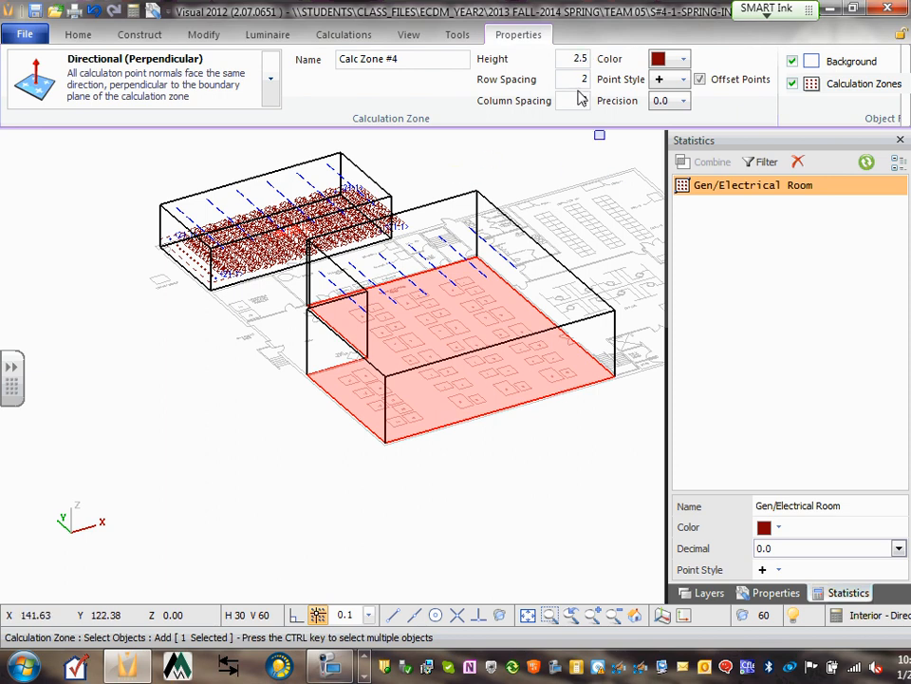
Name the calculation zone Man. and try to place it on the manufacturing room's floor.
click(415, 58)
text(Man.)
click(426, 321)
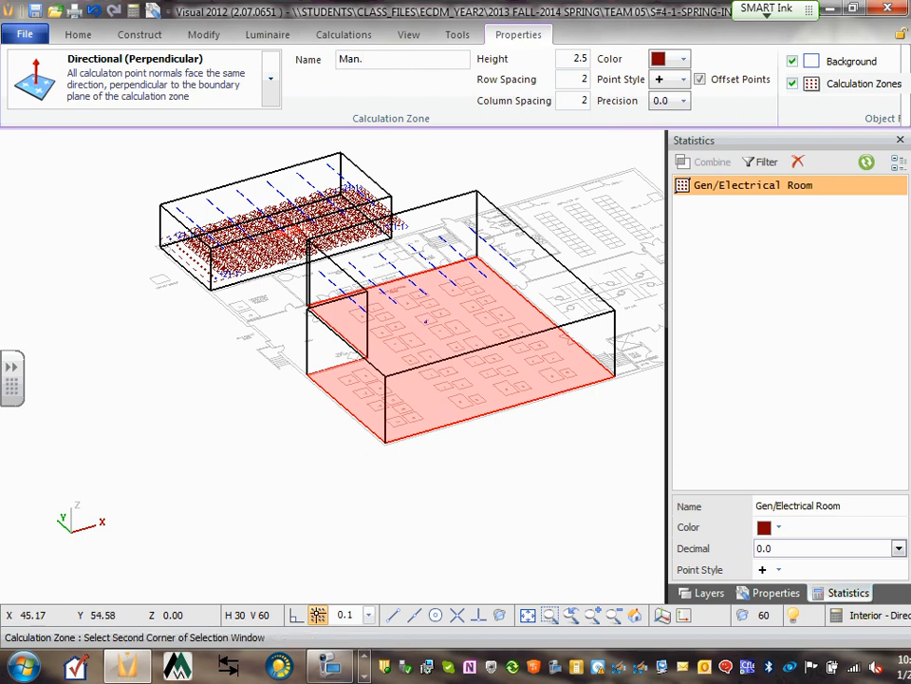
click(424, 317)
Try again to place a surface calculation zone named Man at height 2.5 on the manufacturing room's floor.
scroll(423, 321, down, 3)
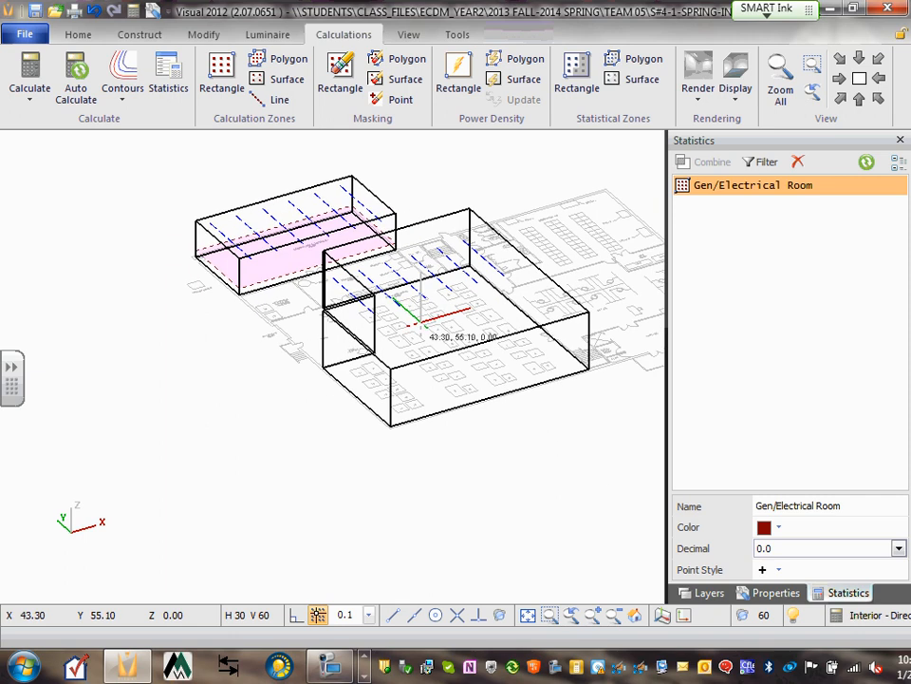
scroll(429, 418, up, 2)
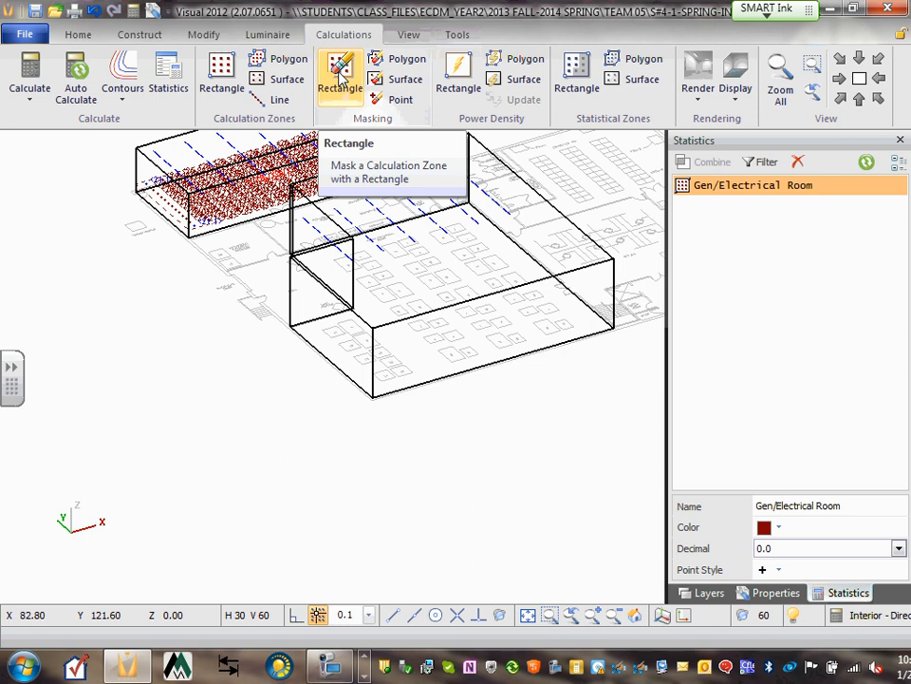
click(282, 82)
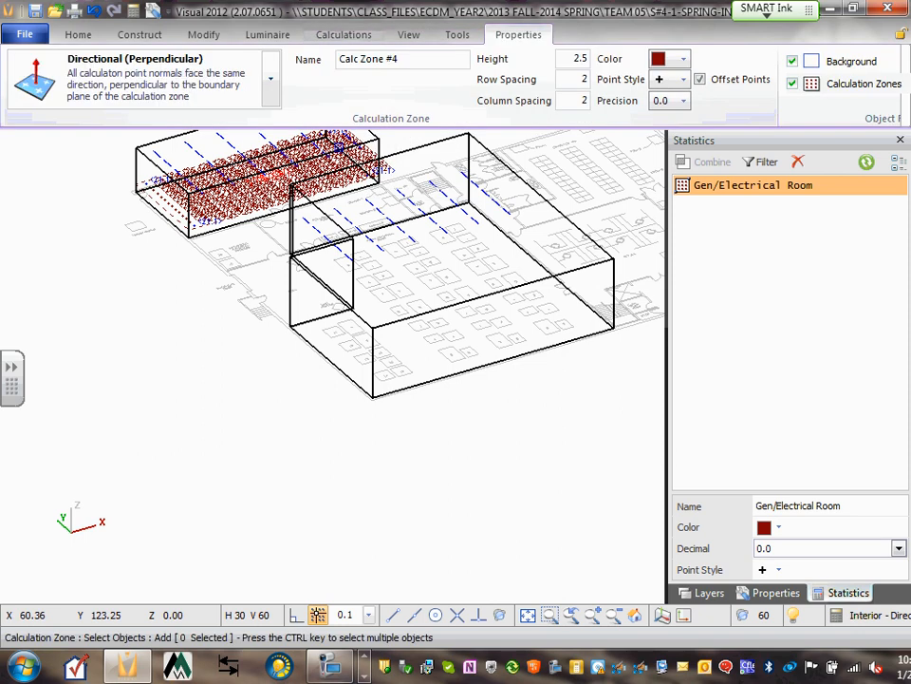
click(498, 365)
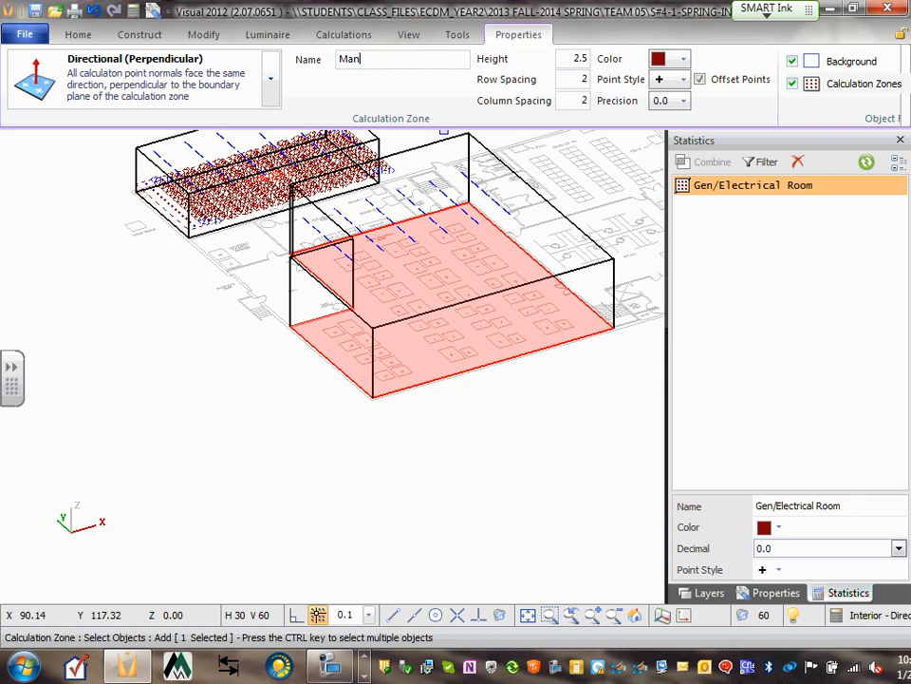
click(568, 78)
click(188, 344)
click(189, 343)
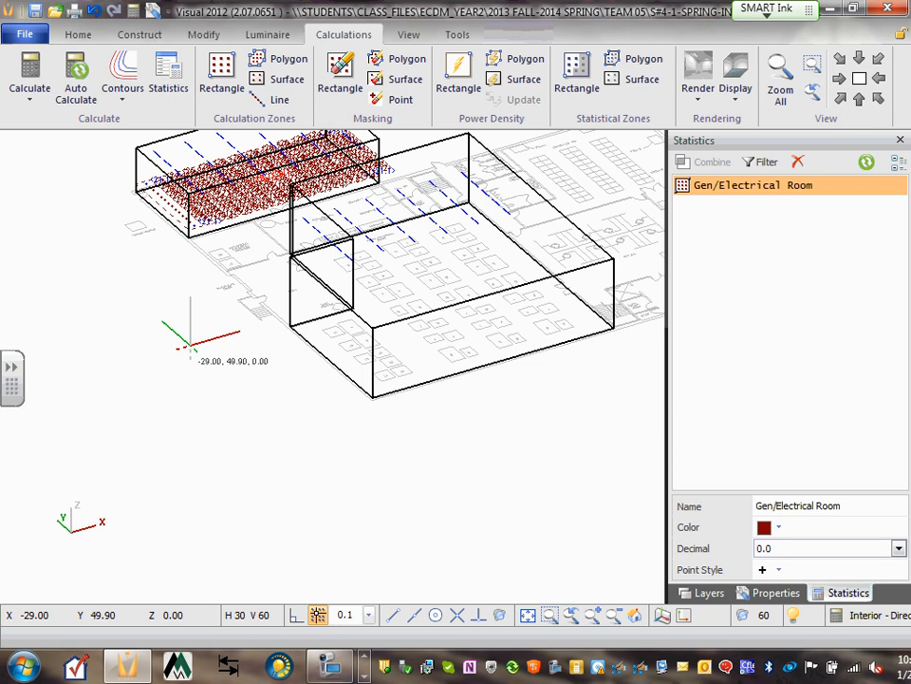
scroll(191, 345, down, 2)
scroll(378, 326, up, 1)
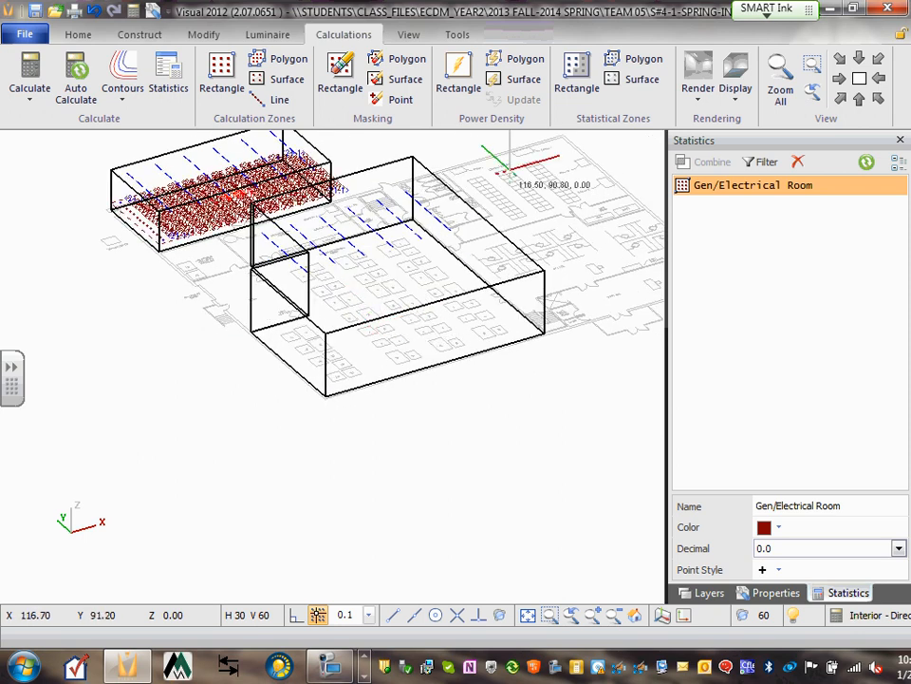
Place a surface calculation zone on the L-shaped manufacturing room's floor at height 2.5, keeping the suggested name and point spacing.
click(859, 100)
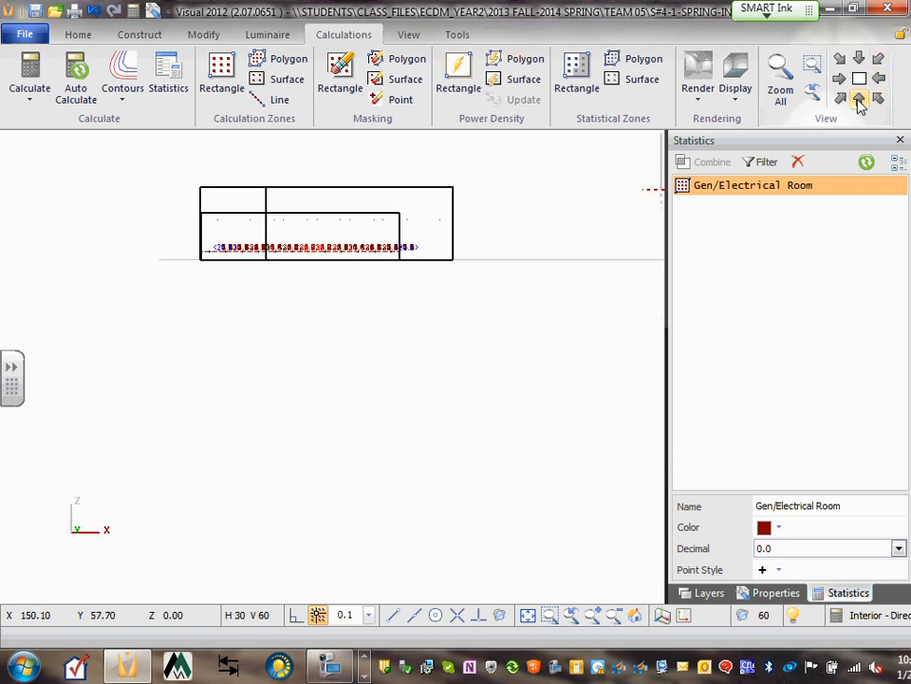
click(859, 79)
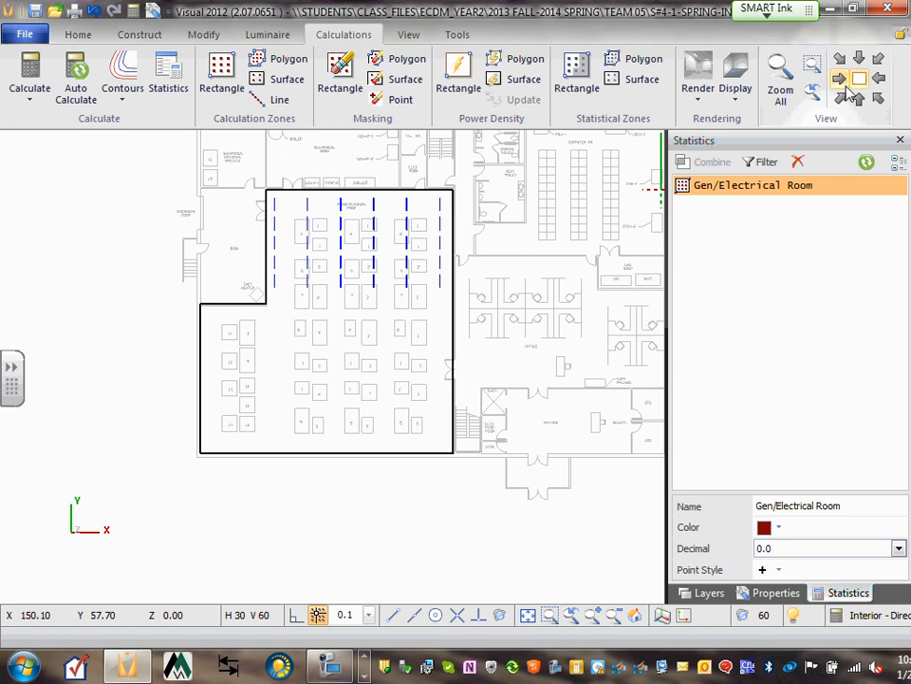
click(840, 98)
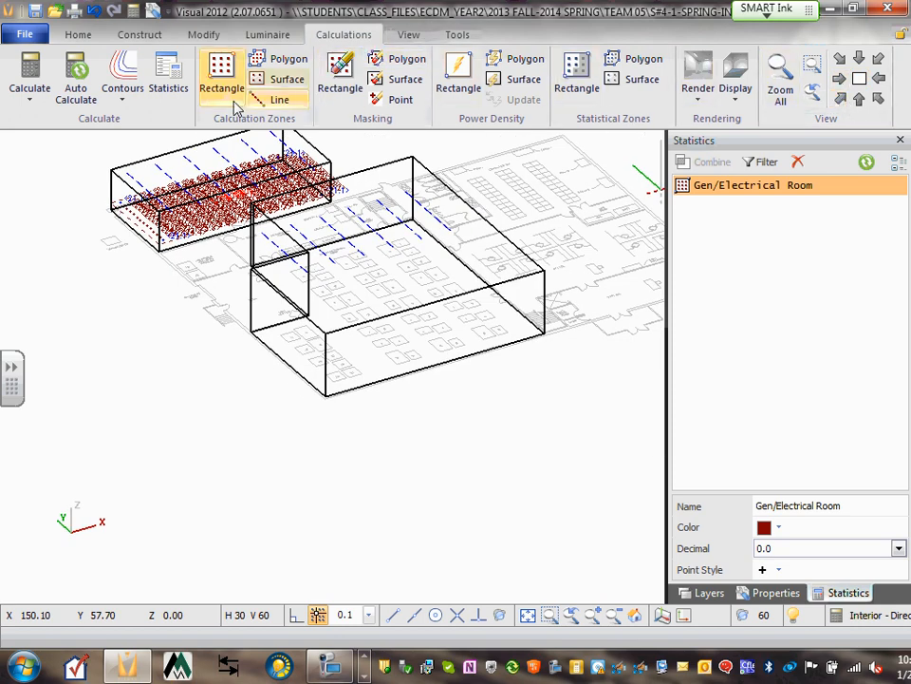
click(279, 85)
click(415, 370)
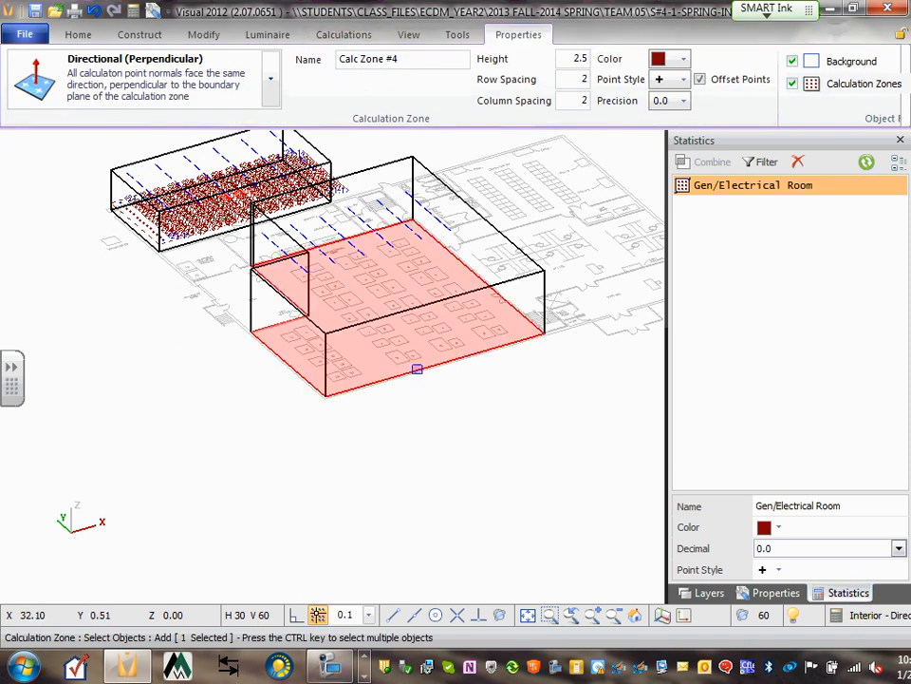
right_click(417, 369)
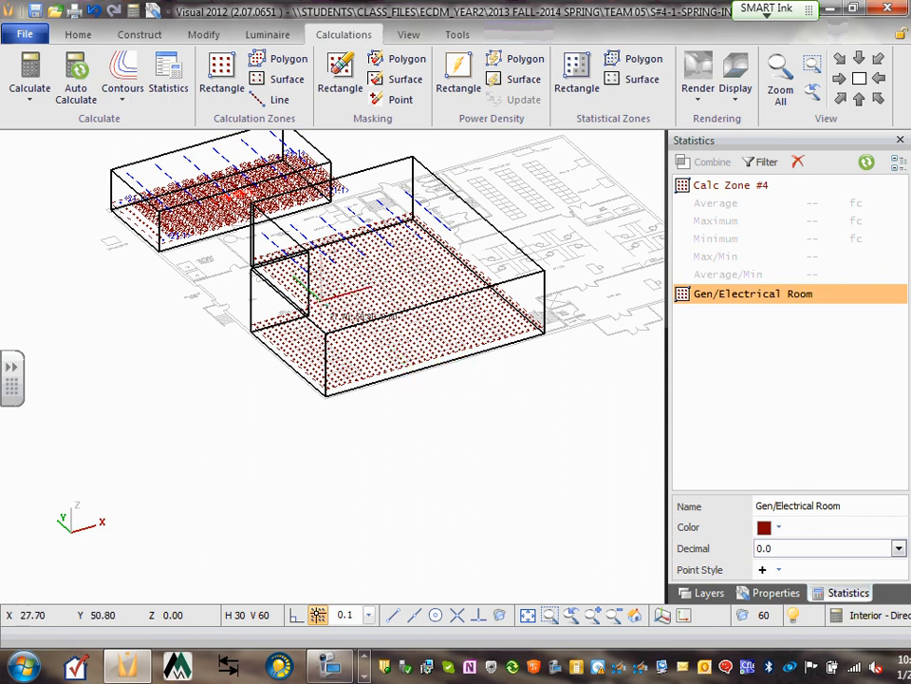
Check the new zone's points in 3D and plan views, and run the lighting calculation.
scroll(429, 317, down, 3)
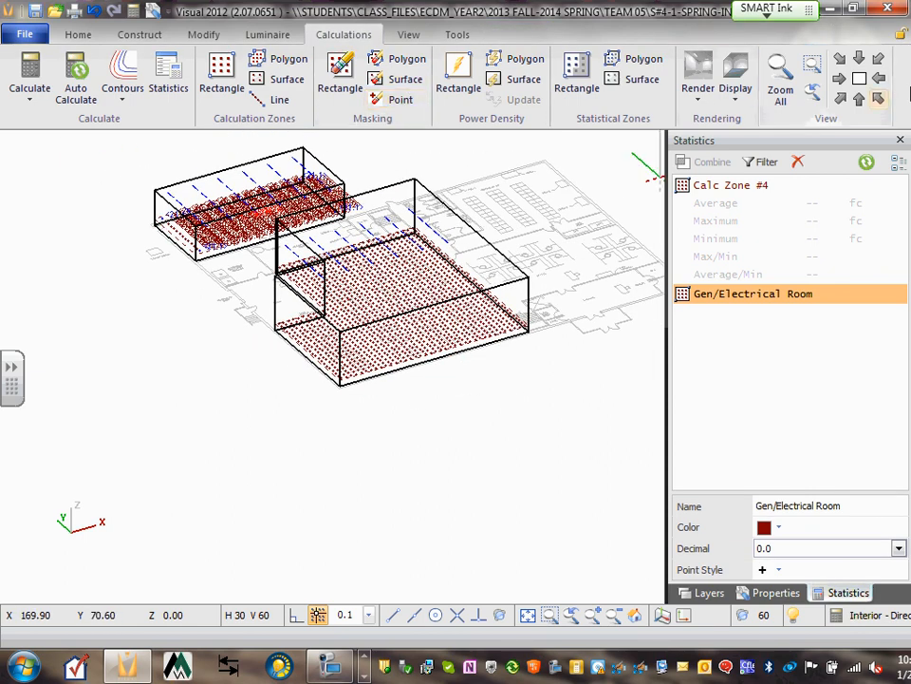
click(858, 99)
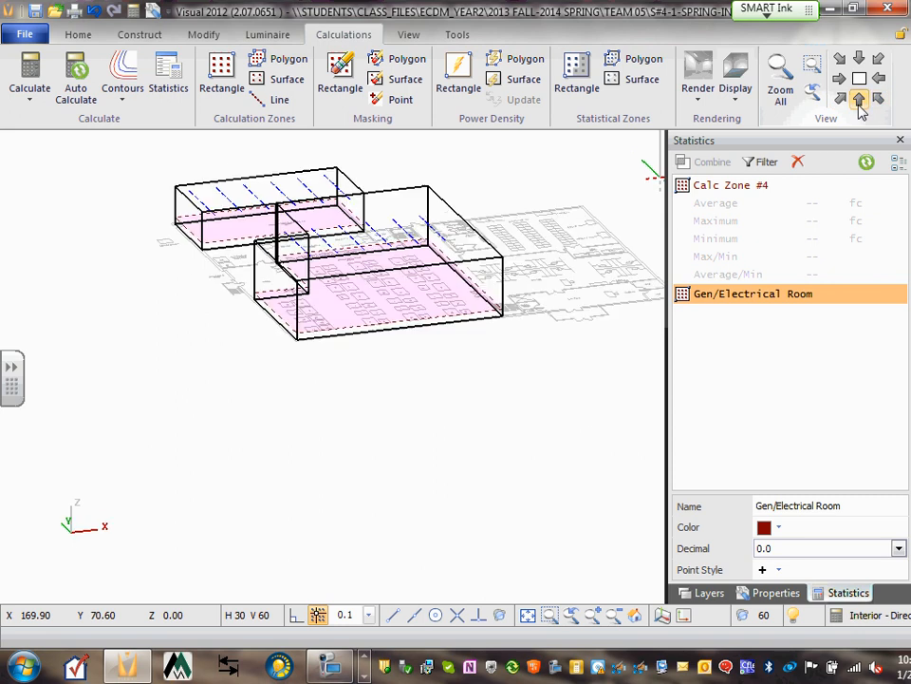
click(859, 78)
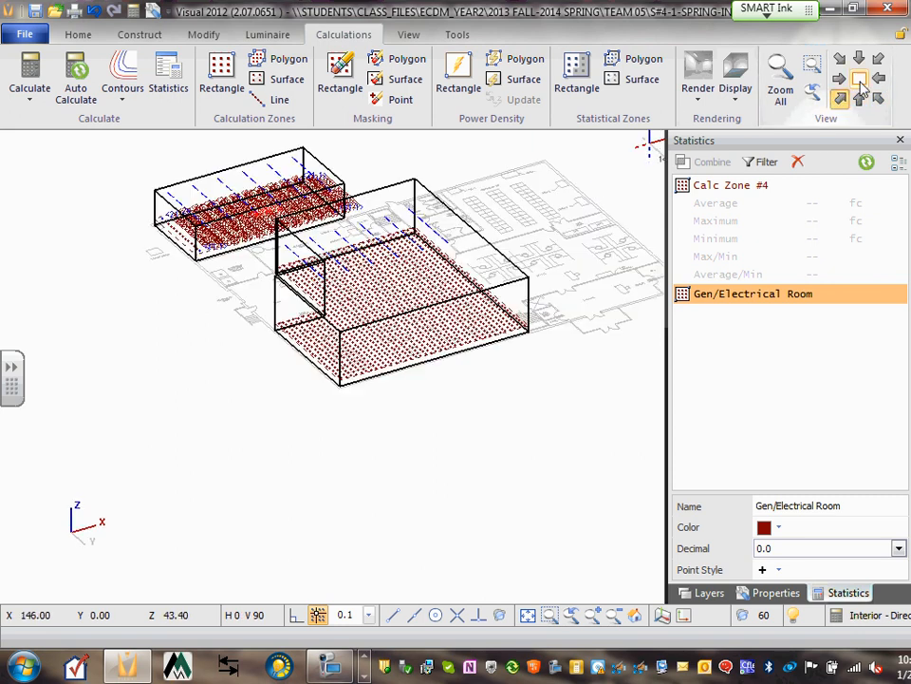
scroll(326, 281, up, 4)
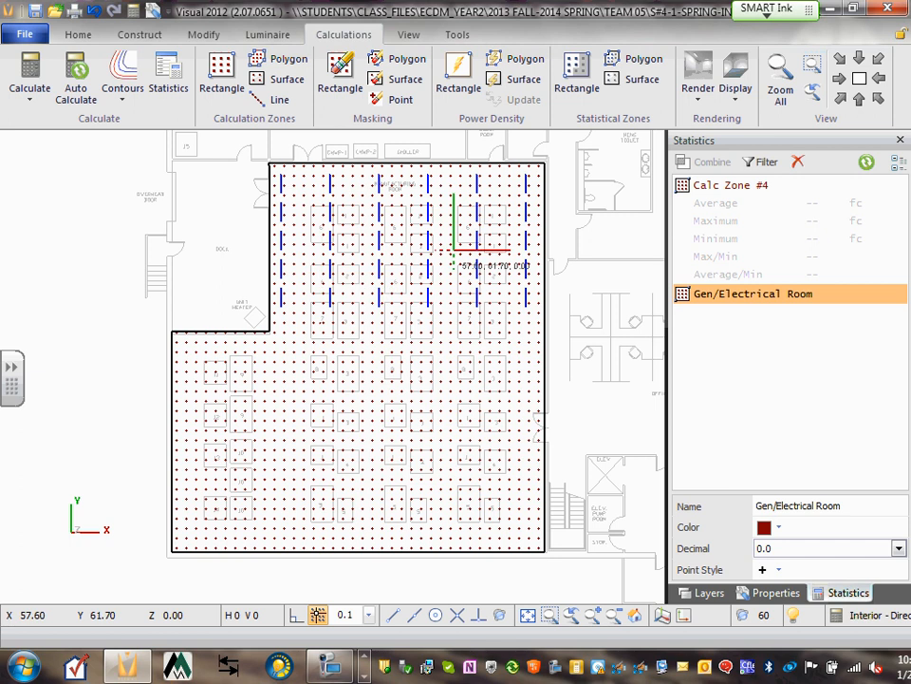
click(32, 74)
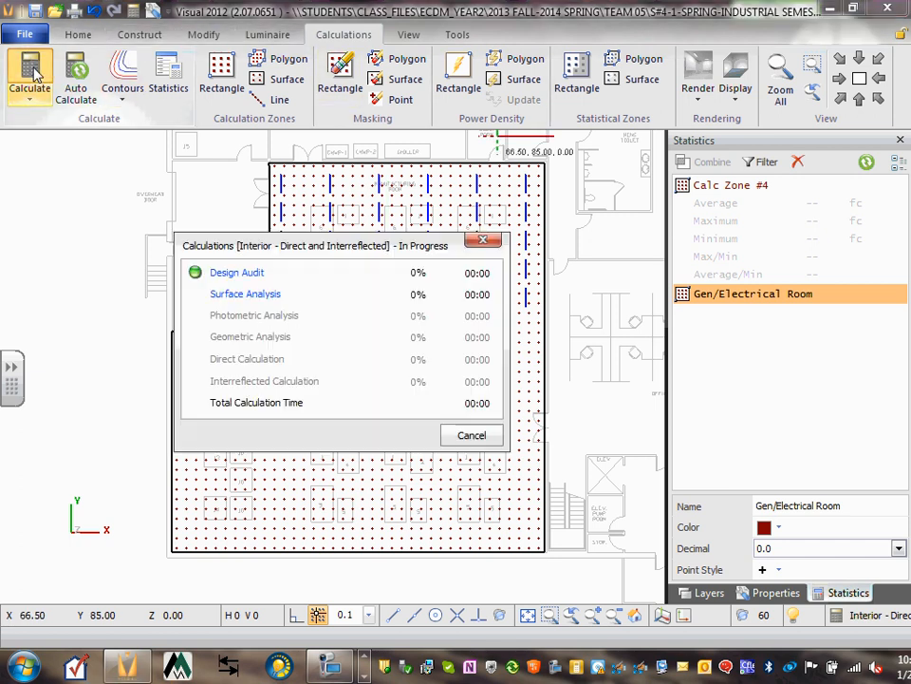
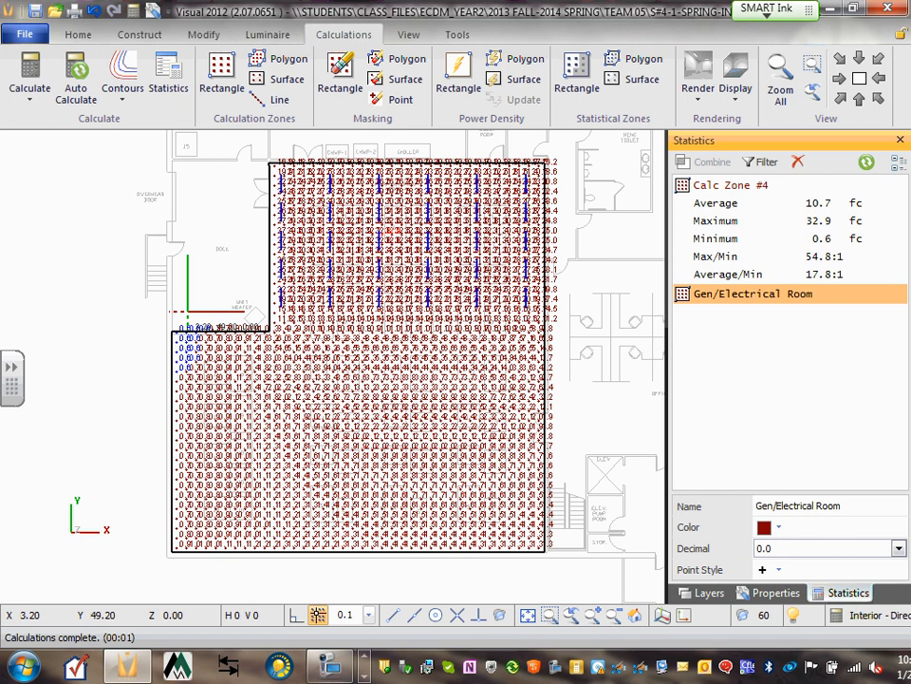
Examine the remaining rooms of the floor plan, including the waiting area, the office and the computer room.
scroll(535, 358, down, 3)
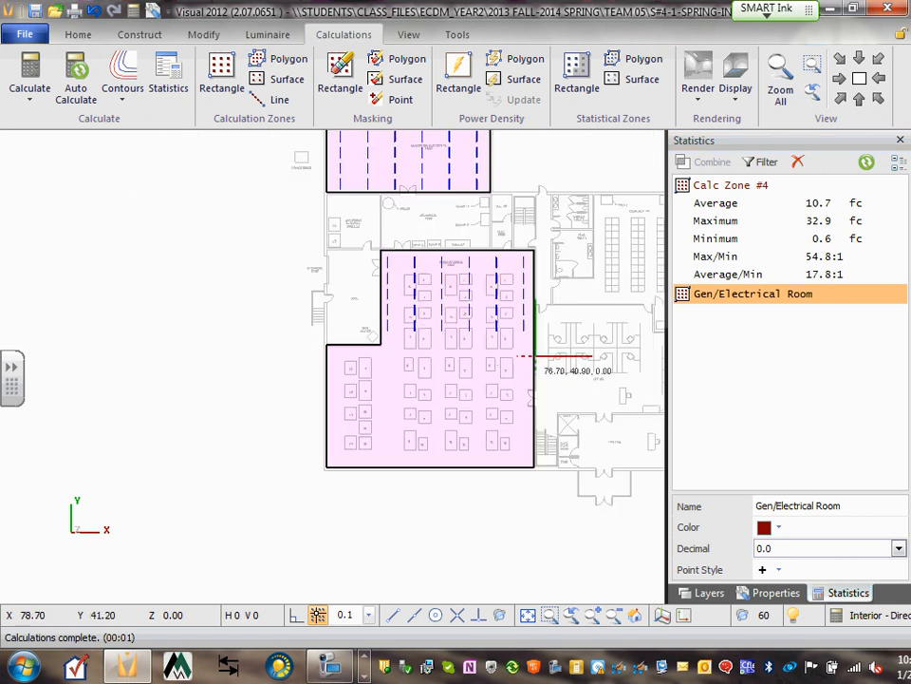
scroll(286, 342, up, 4)
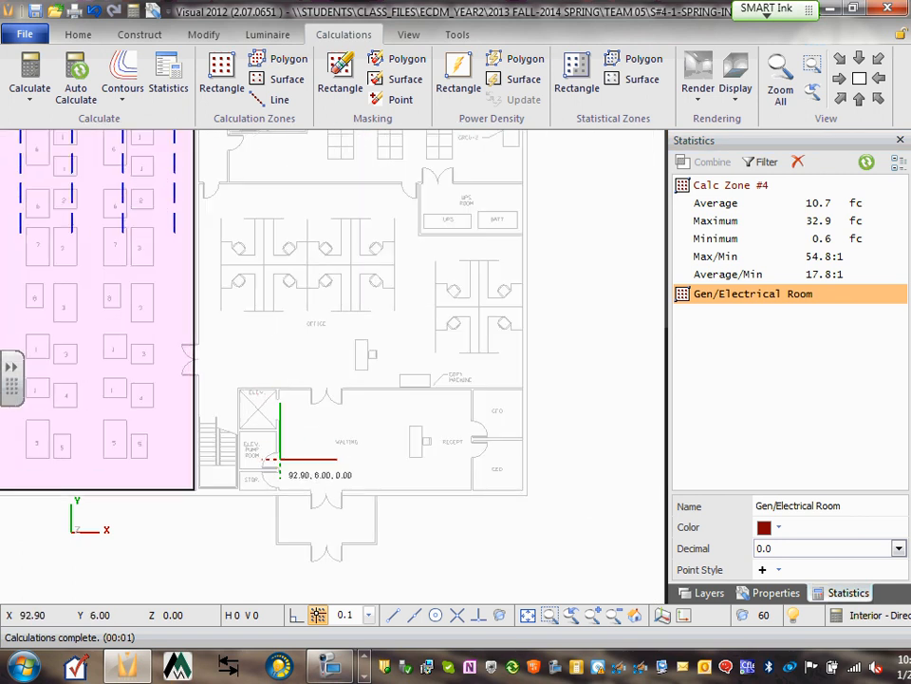
middle_drag(280, 459, 309, 292)
scroll(302, 302, up, 6)
scroll(294, 315, down, 6)
scroll(370, 275, down, 1)
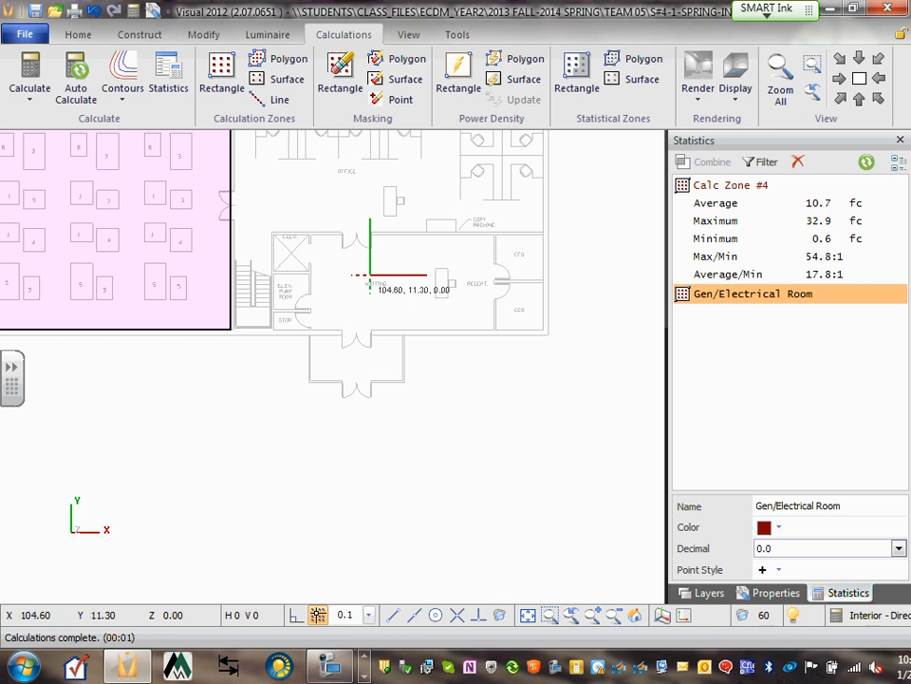
middle_drag(370, 275, 473, 488)
scroll(476, 339, down, 1)
middle_drag(476, 339, 482, 508)
scroll(506, 381, up, 1)
middle_drag(506, 382, 374, 394)
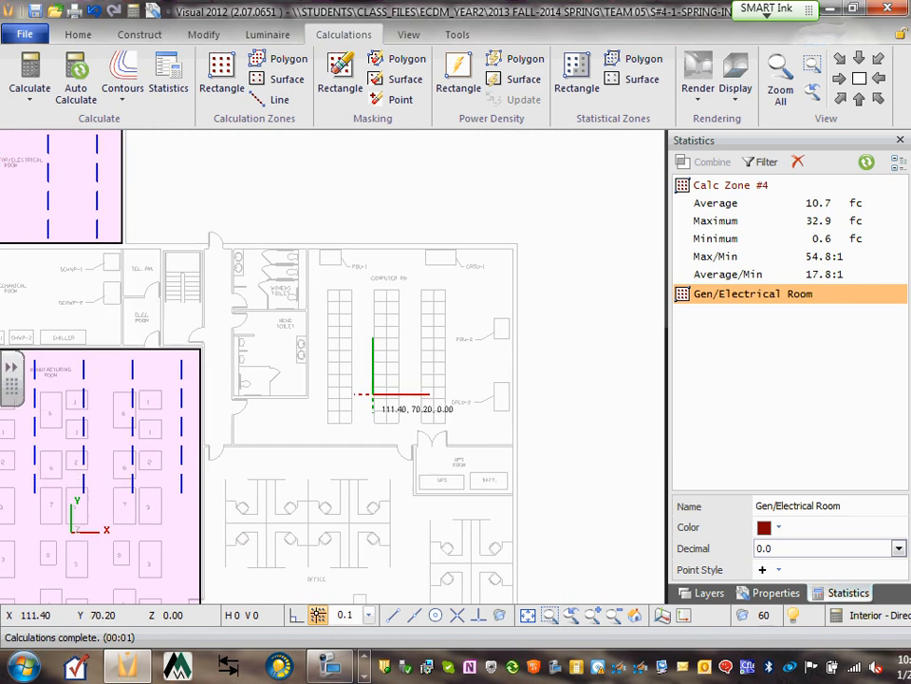
scroll(374, 385, up, 1)
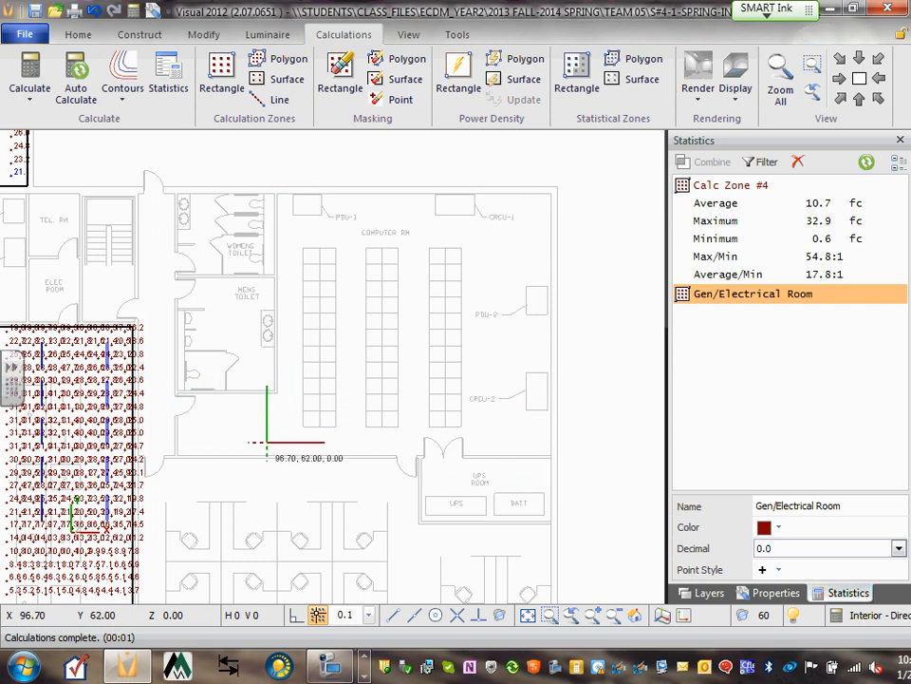
scroll(330, 321, down, 1)
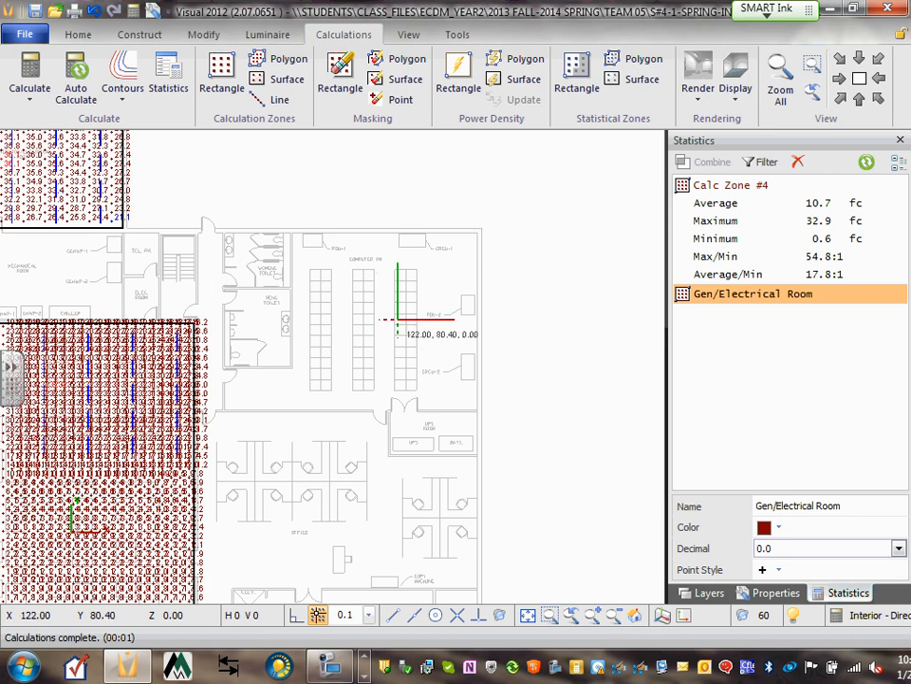
scroll(397, 315, down, 3)
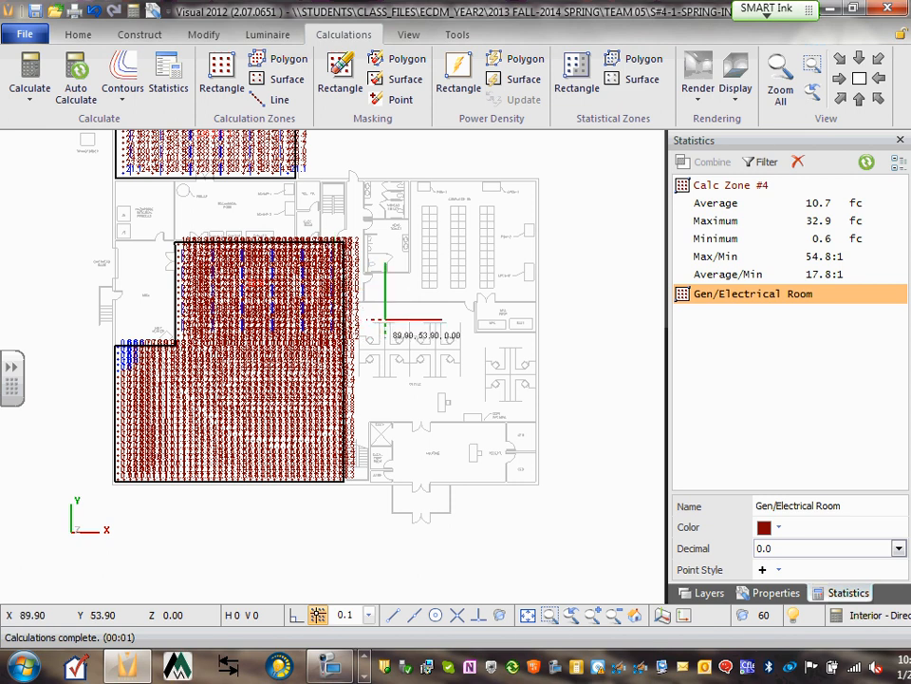
middle_drag(374, 239, 465, 339)
scroll(466, 340, up, 1)
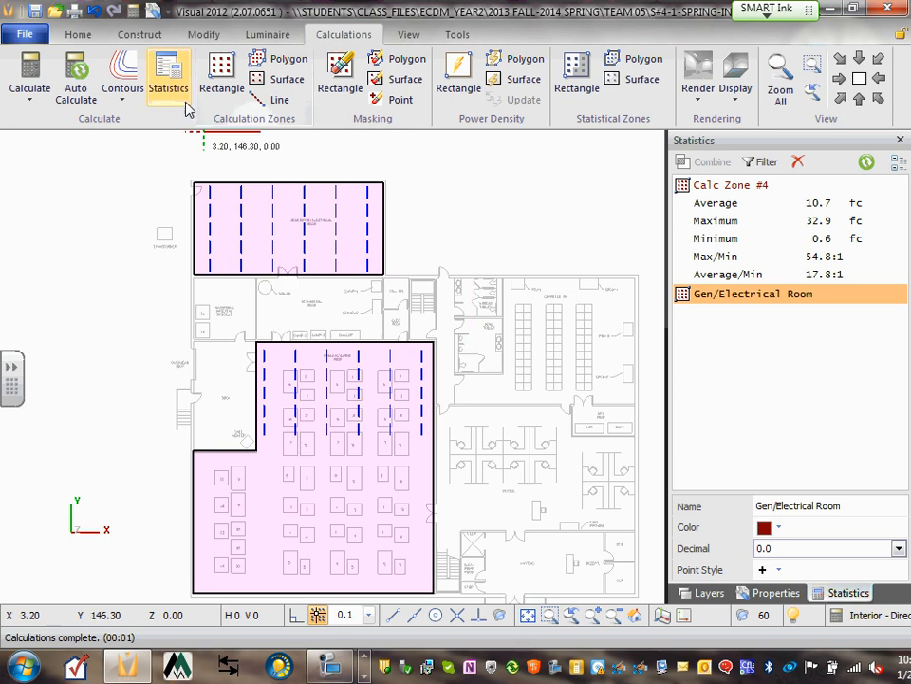
Open the Interior Design Tool and start adding a second luminaire beside luminaire A.
click(457, 35)
click(84, 90)
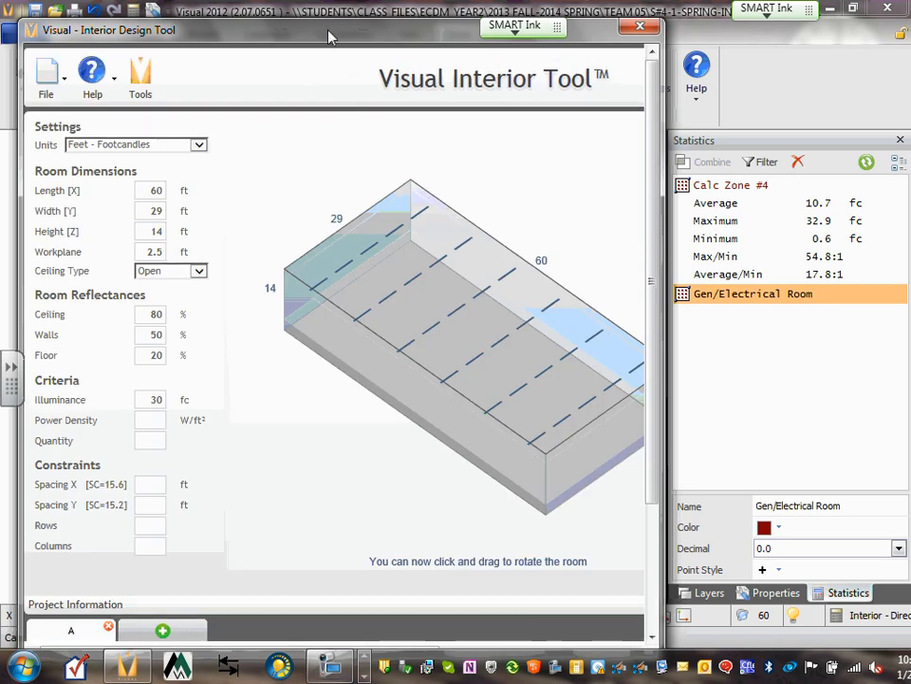
drag(246, 22, 288, 11)
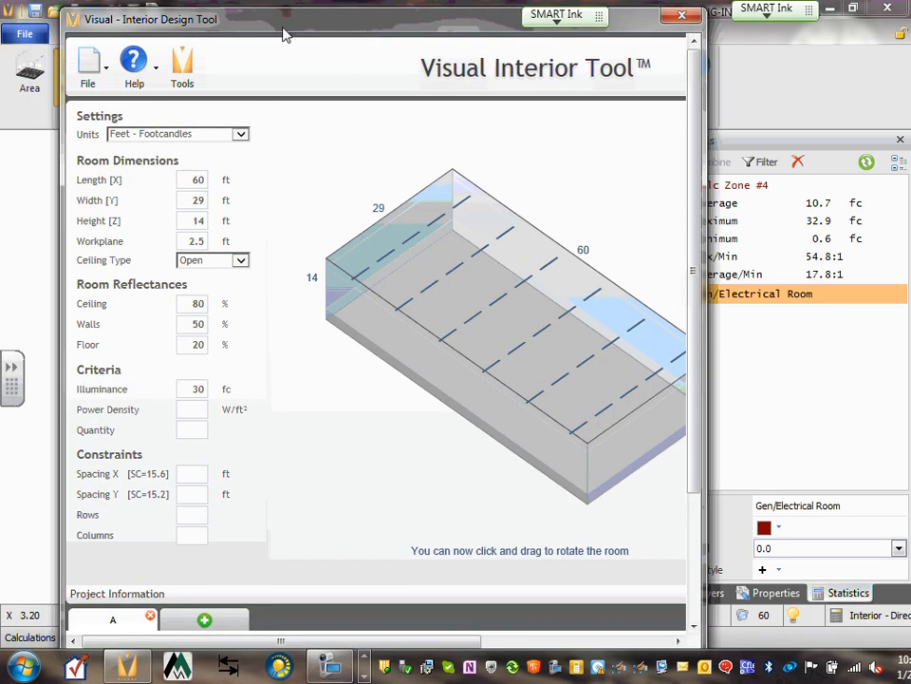
click(97, 64)
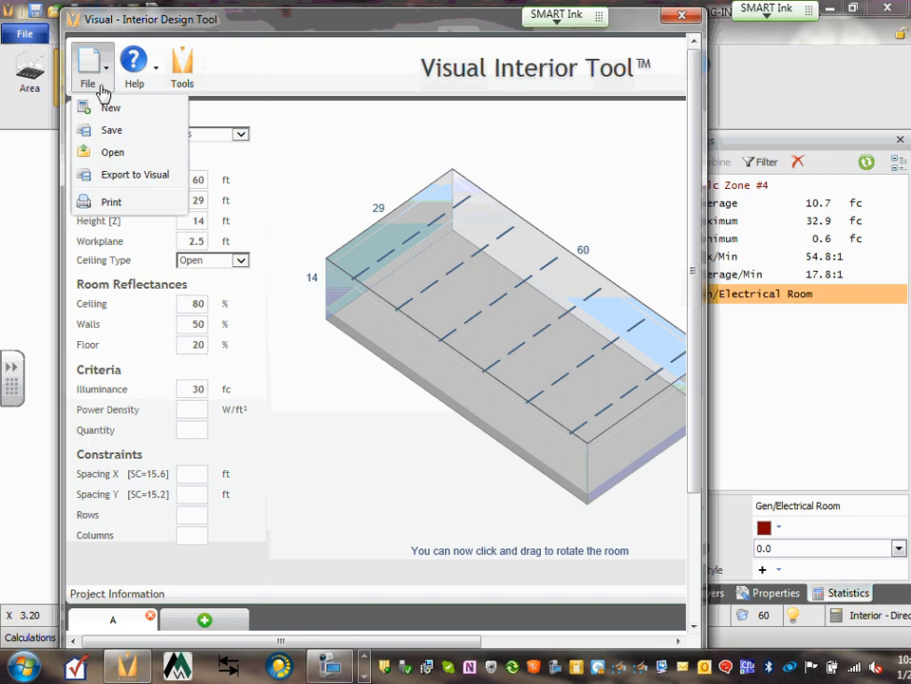
click(288, 53)
click(201, 622)
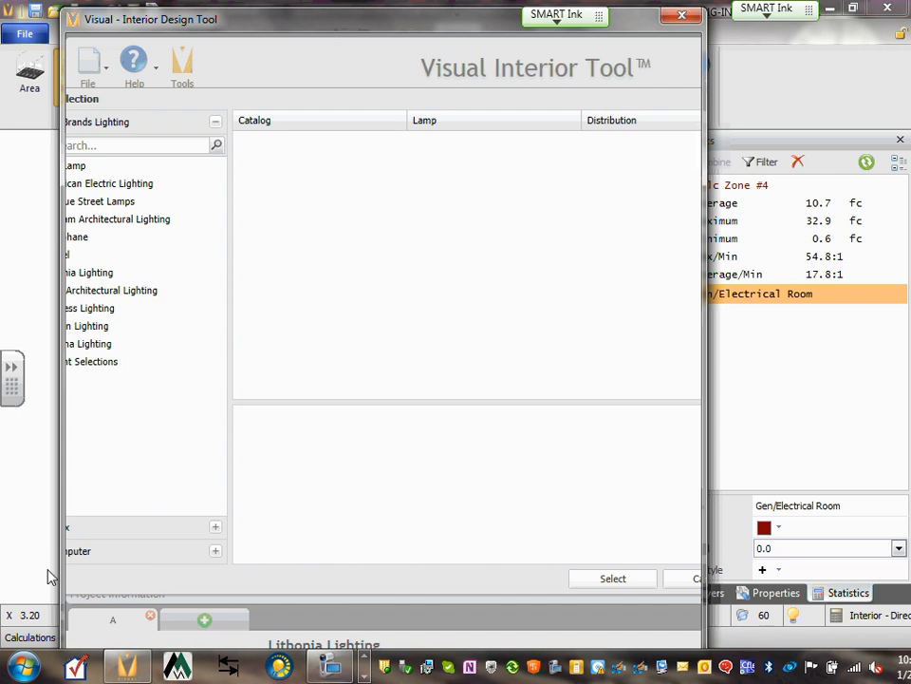
Widen and reposition the Interior Design Tool window, and widen the brand list in the product selection.
drag(59, 495, 16, 480)
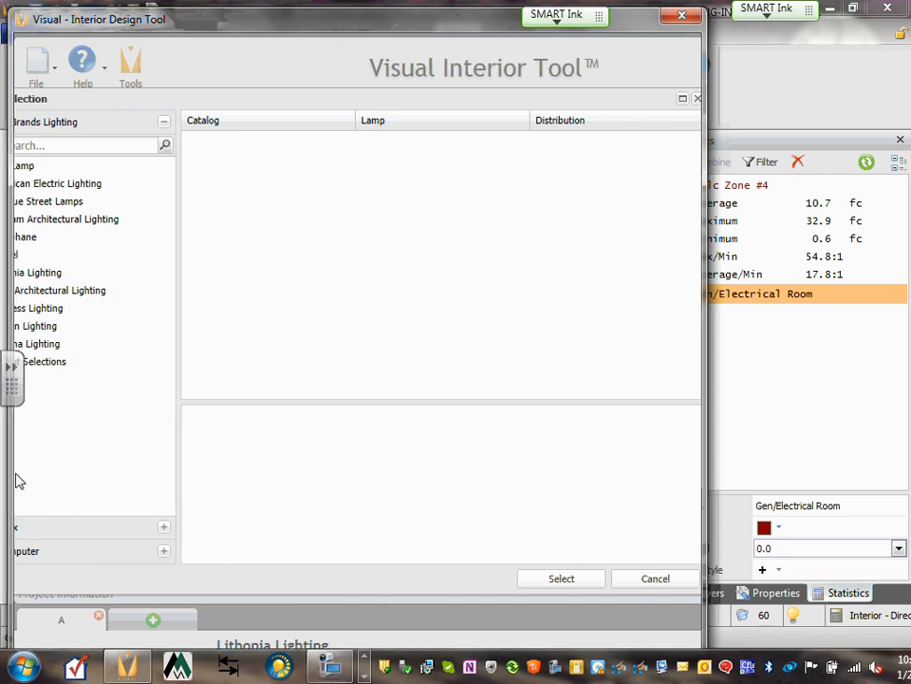
drag(502, 27, 683, 20)
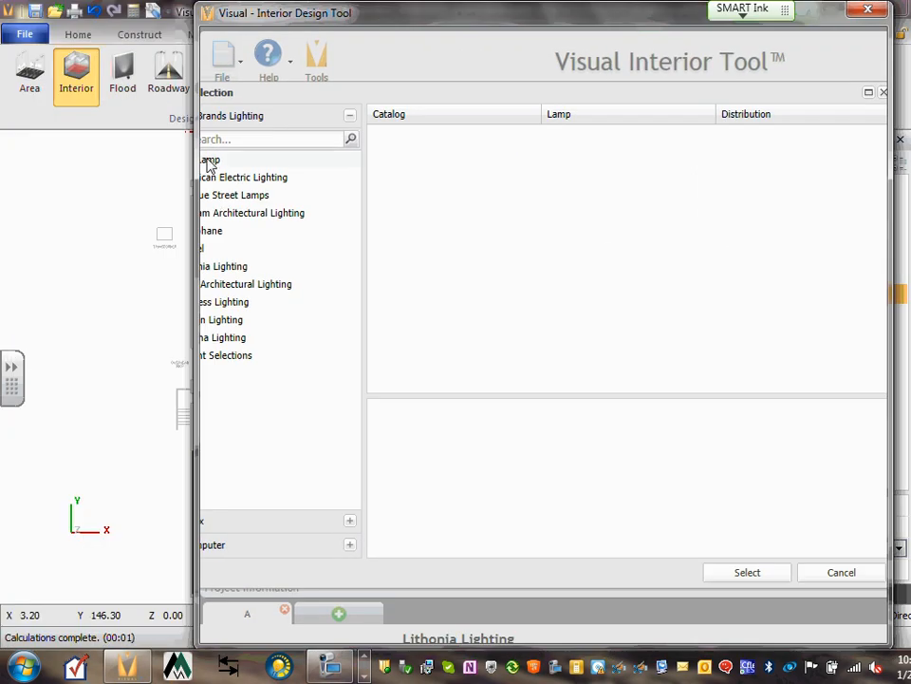
drag(196, 138, 4, 136)
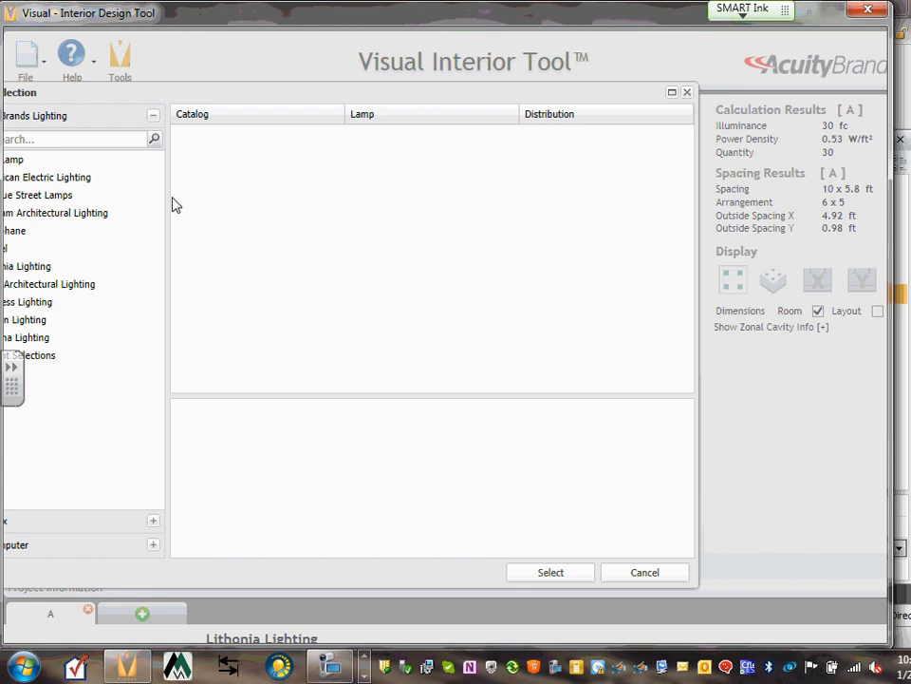
drag(167, 194, 472, 185)
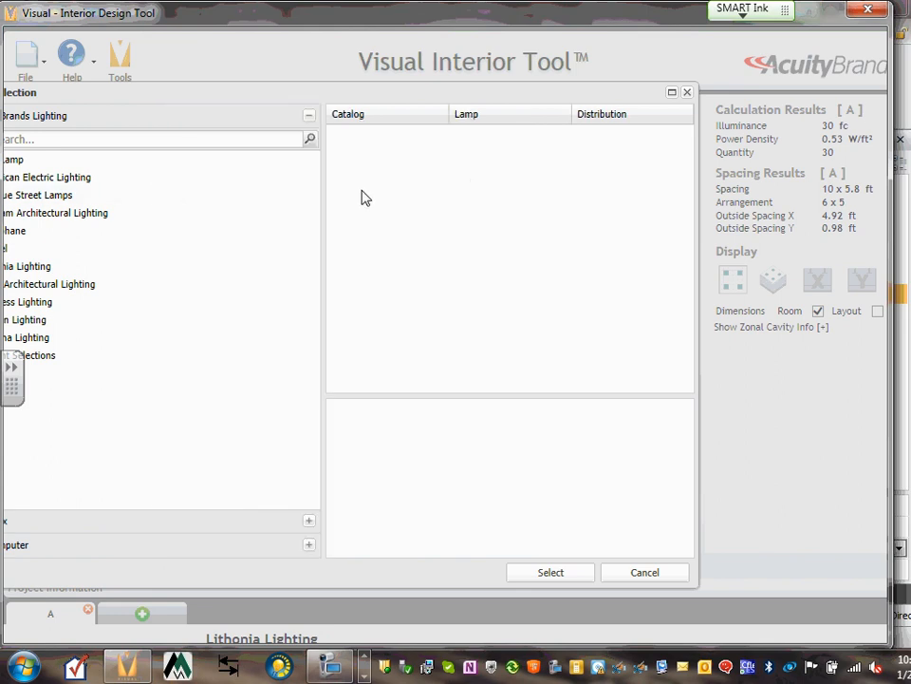
Close and reopen the product selection for a second luminaire, and shift and widen the tool window.
click(540, 575)
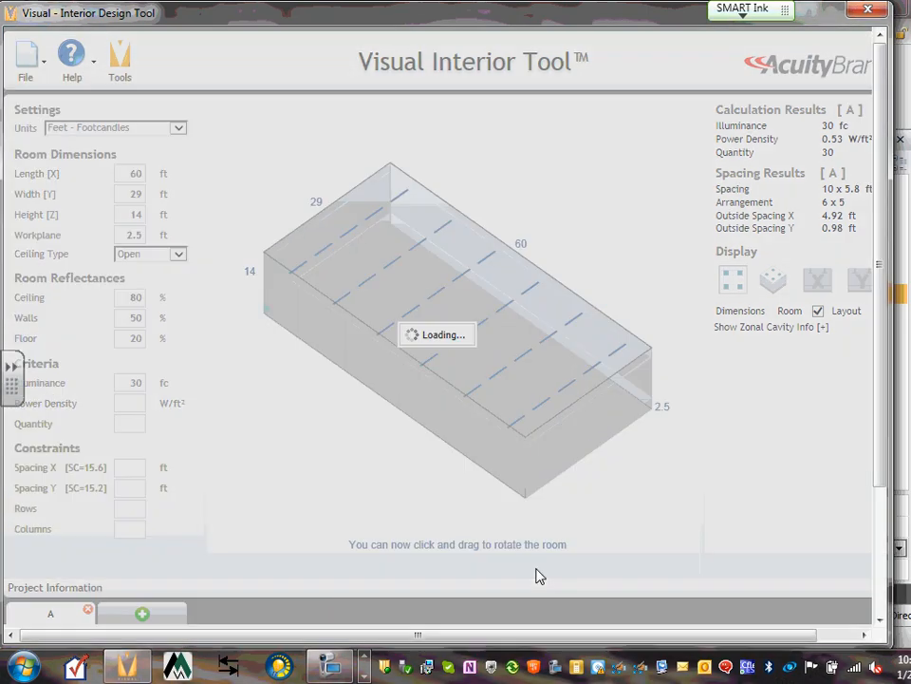
click(144, 618)
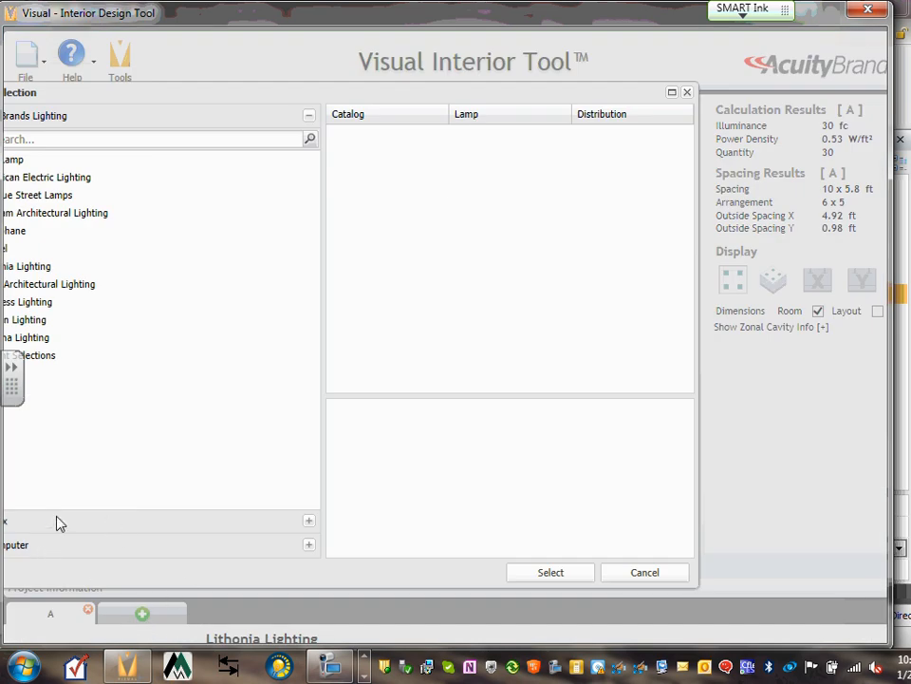
drag(245, 21, 388, 48)
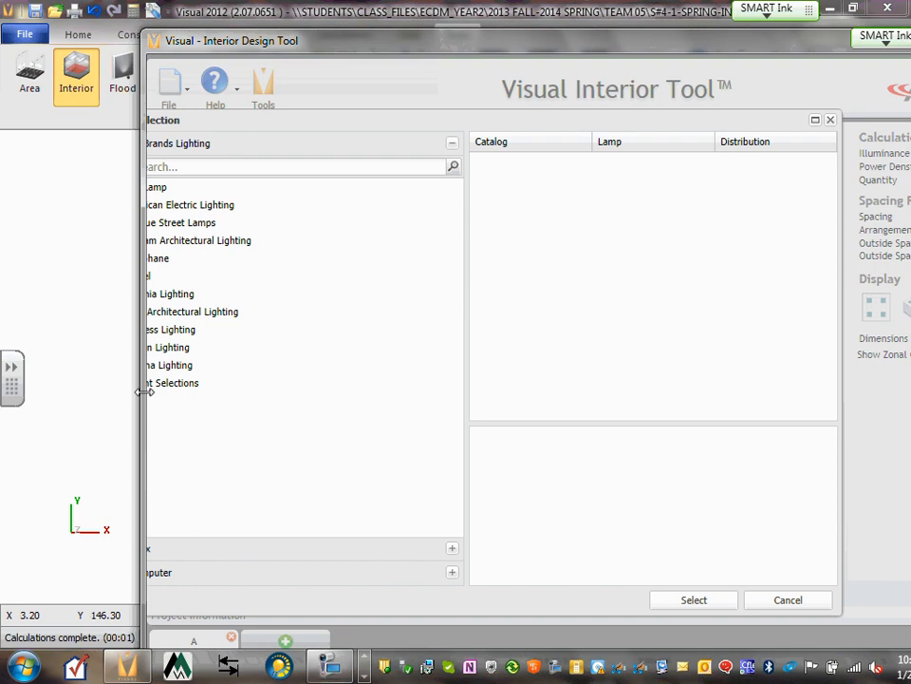
drag(143, 390, 75, 386)
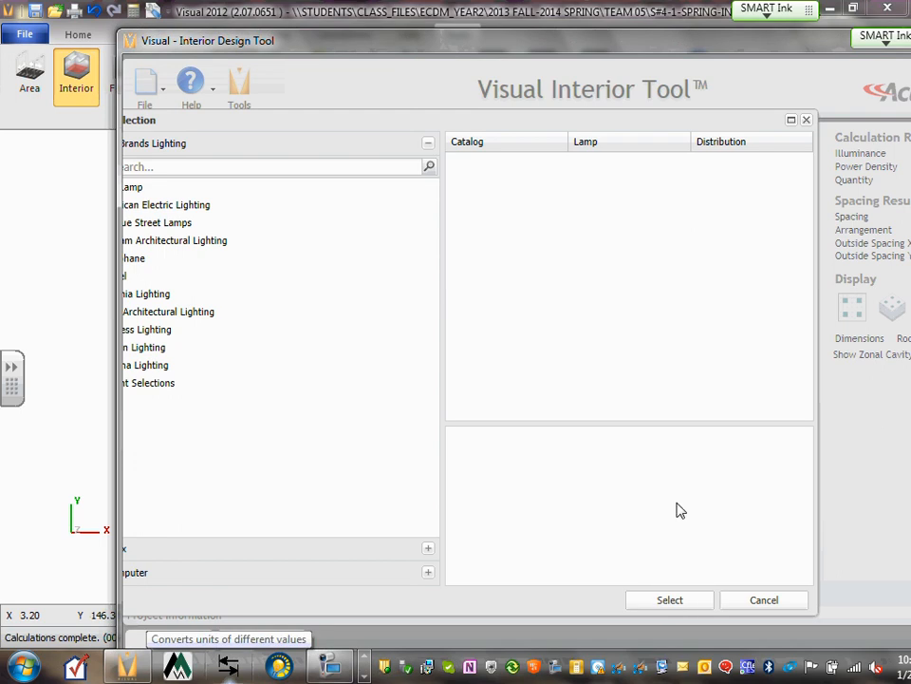
click(479, 147)
click(561, 143)
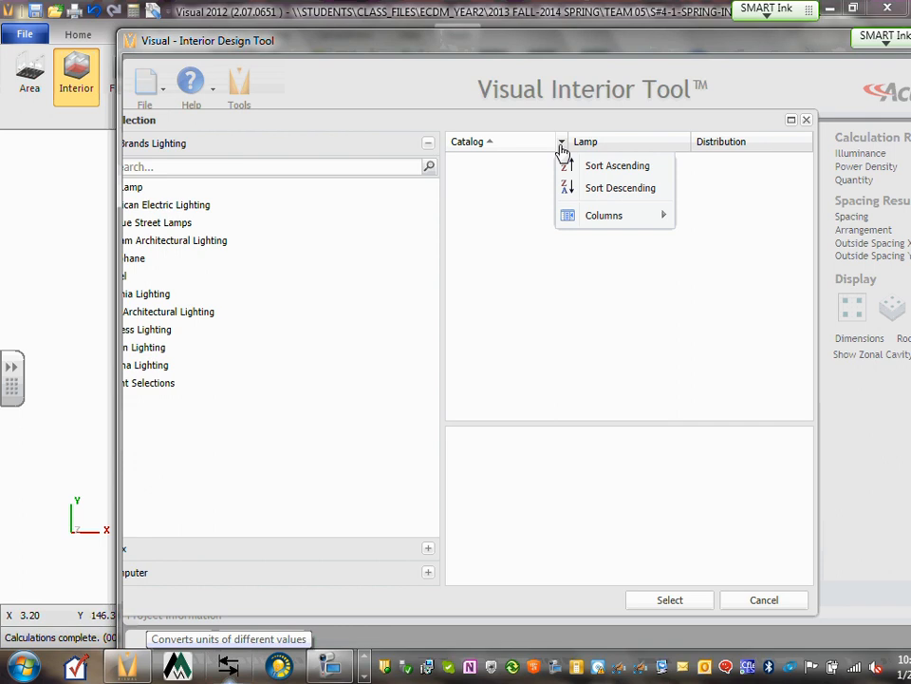
click(506, 238)
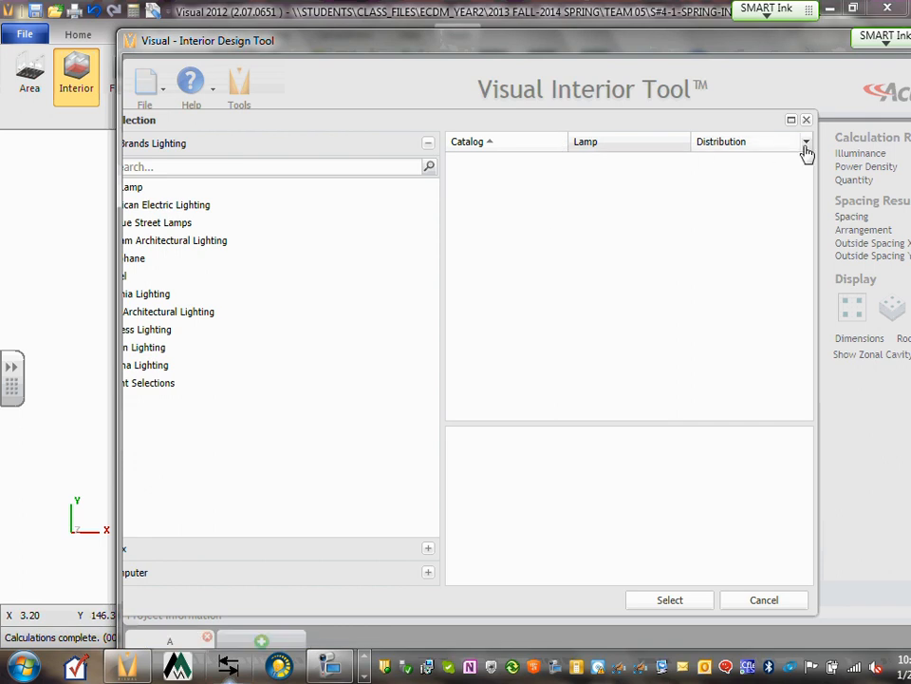
click(806, 120)
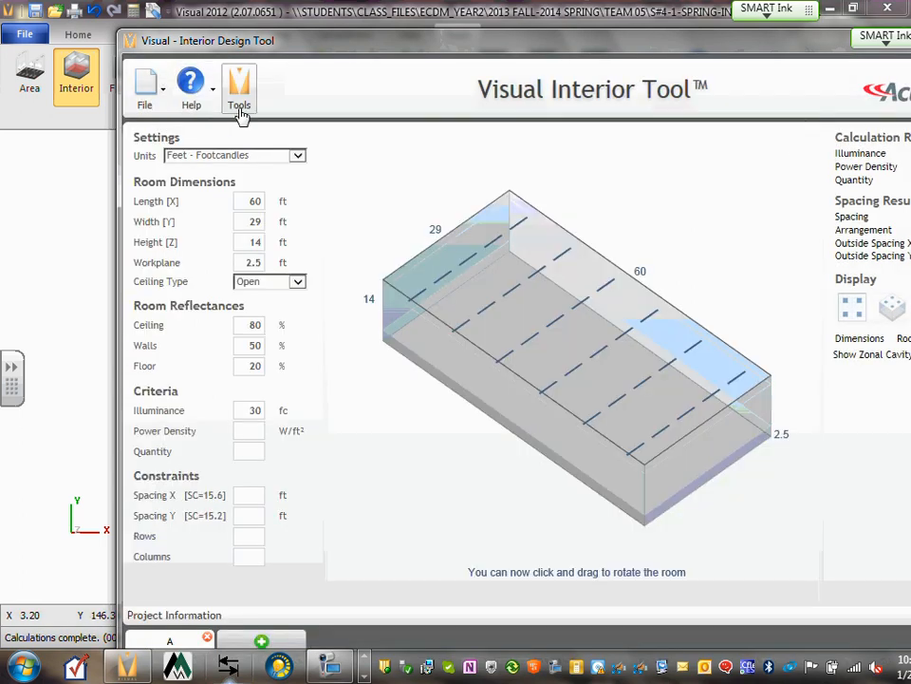
Start a new interior design file, discarding the unsaved data and luminaire A.
click(166, 93)
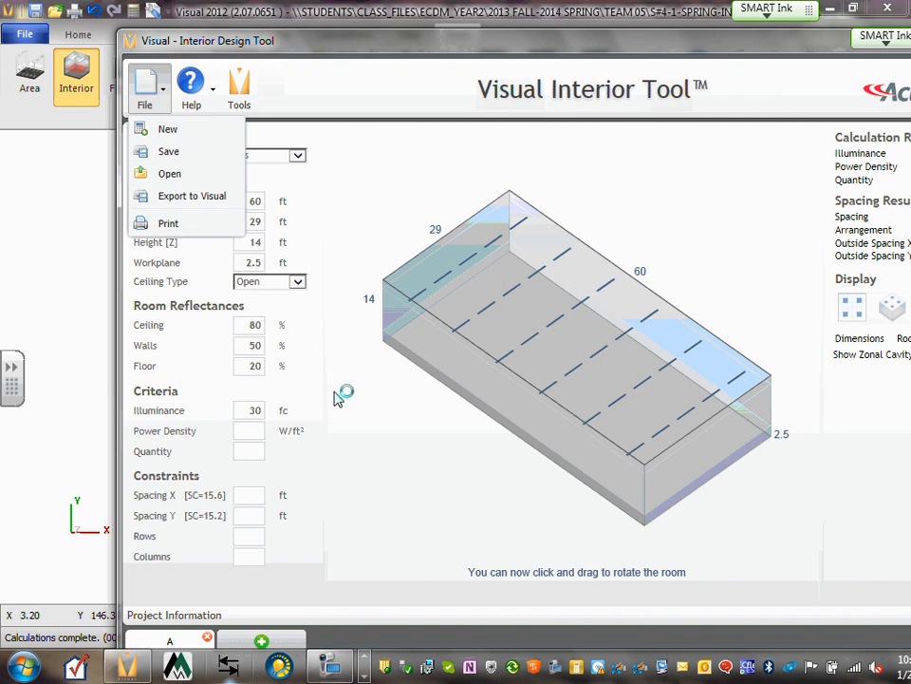
click(364, 420)
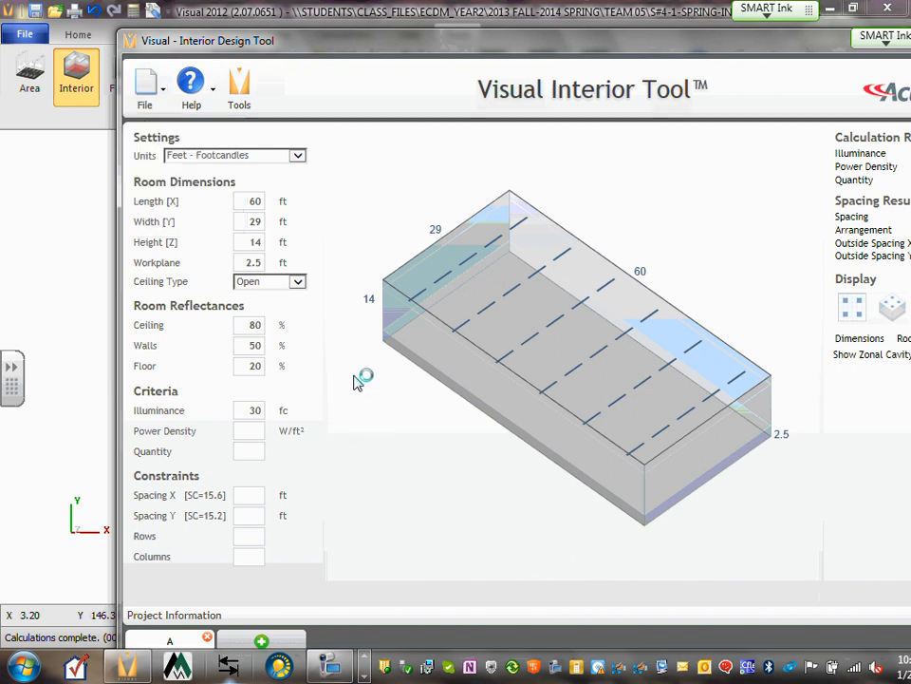
click(157, 90)
click(174, 133)
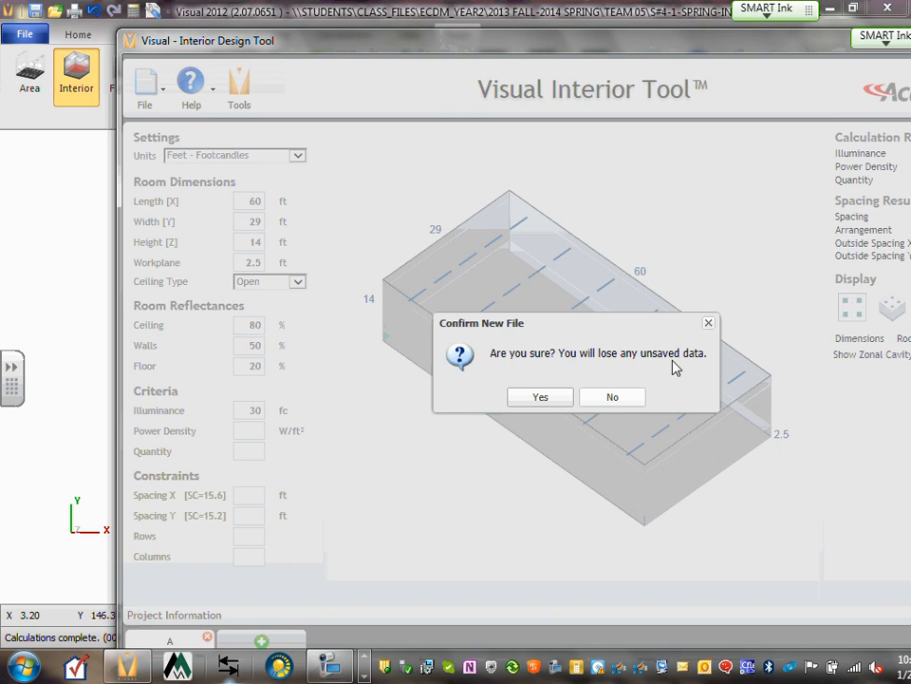
click(566, 400)
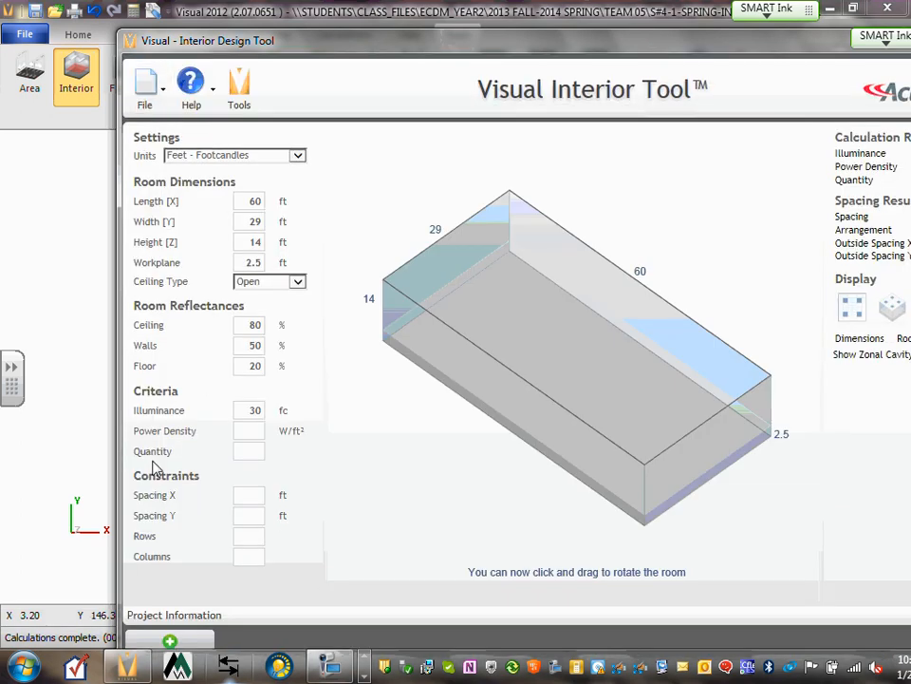
Open and cancel the product selection, and start another new design file without saving.
click(172, 643)
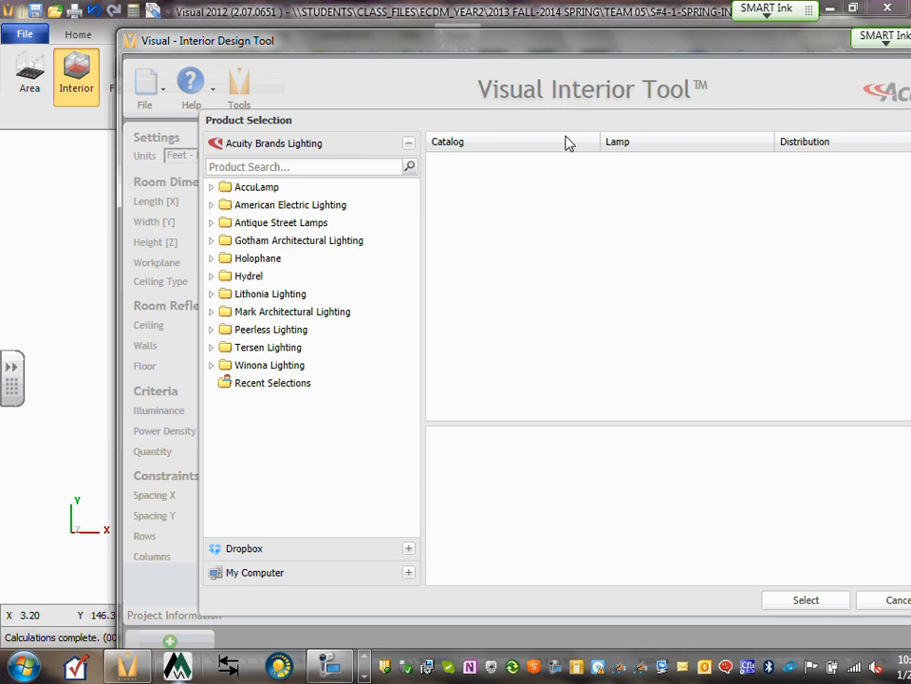
click(893, 601)
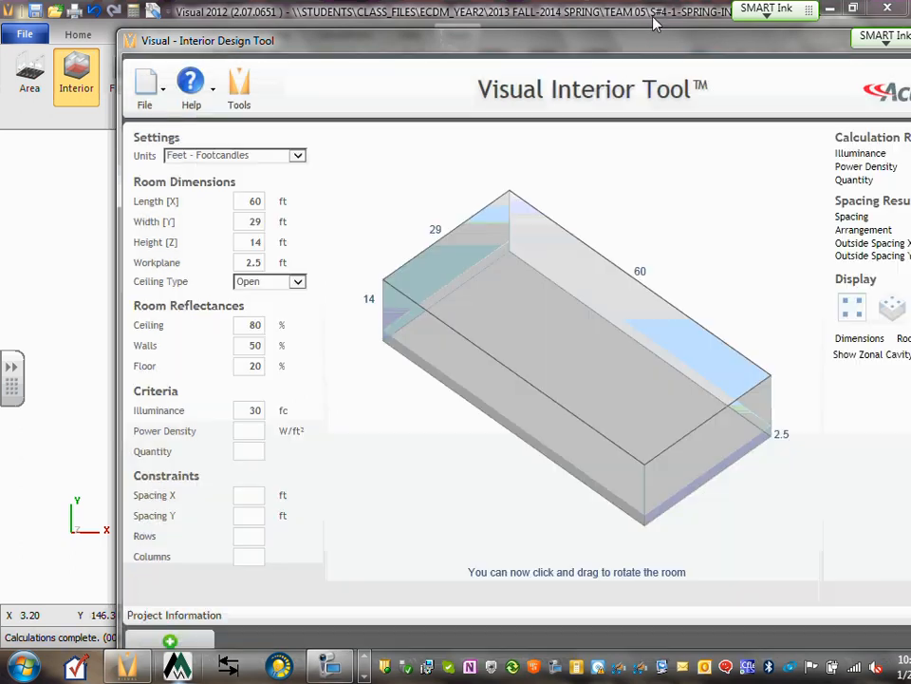
click(152, 88)
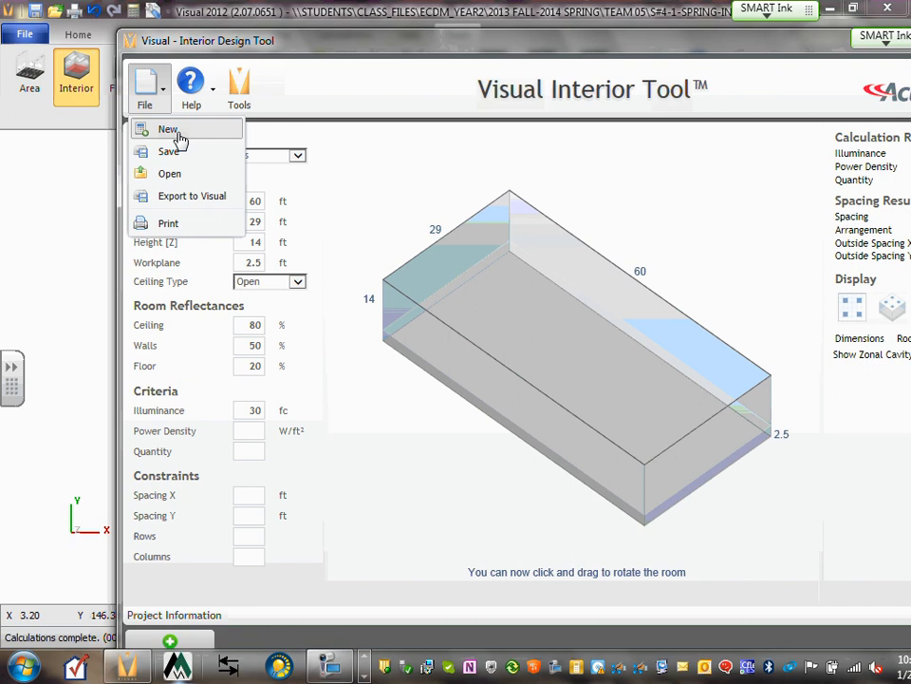
click(169, 130)
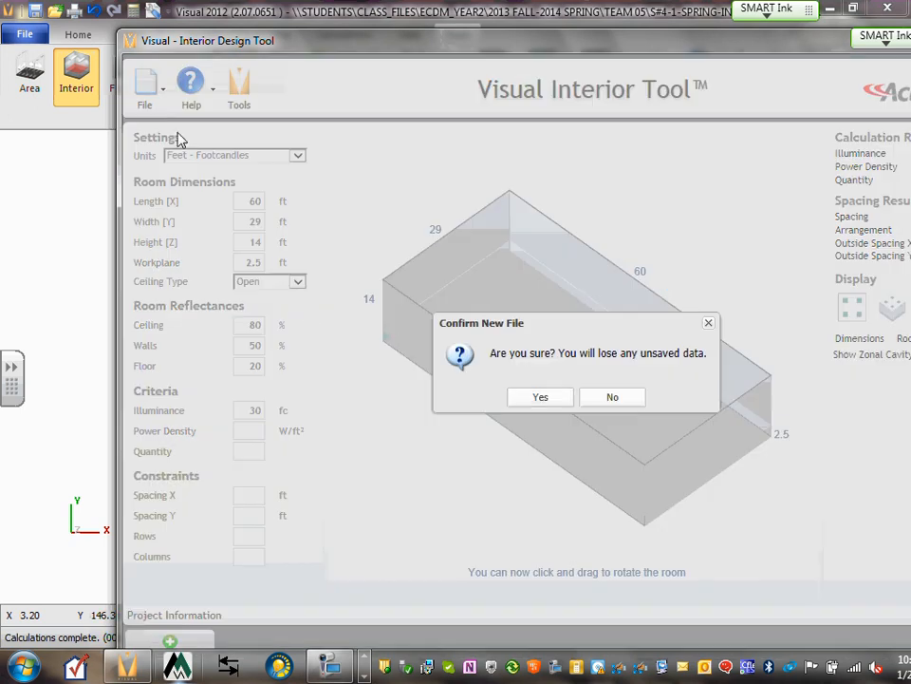
click(532, 399)
Add the luminaire from the file 2RTL4_48L_D49_LP835.ies on the computer to the room.
scroll(246, 405, down, 2)
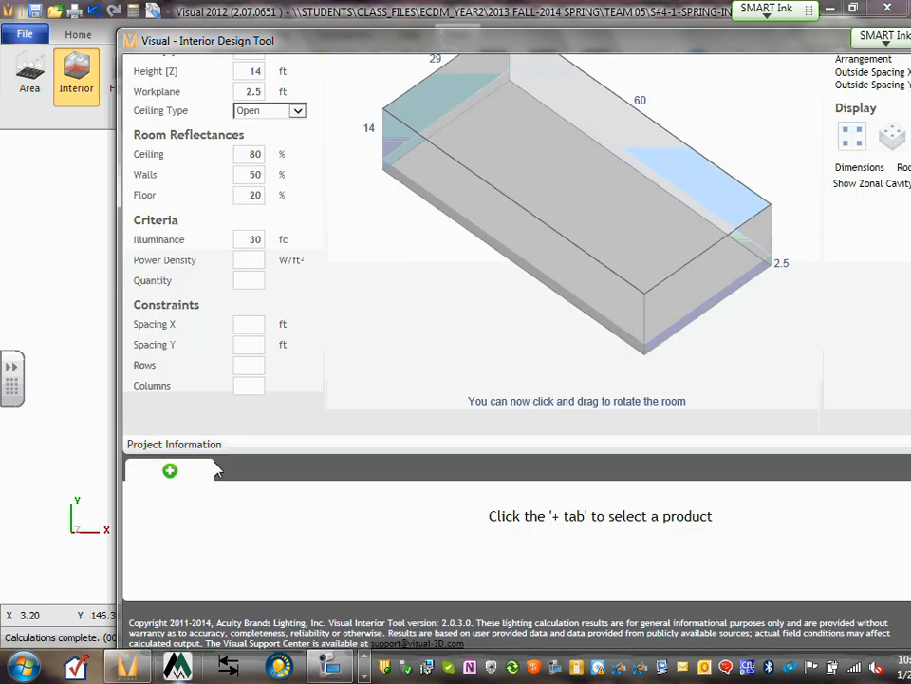
scroll(171, 480, up, 2)
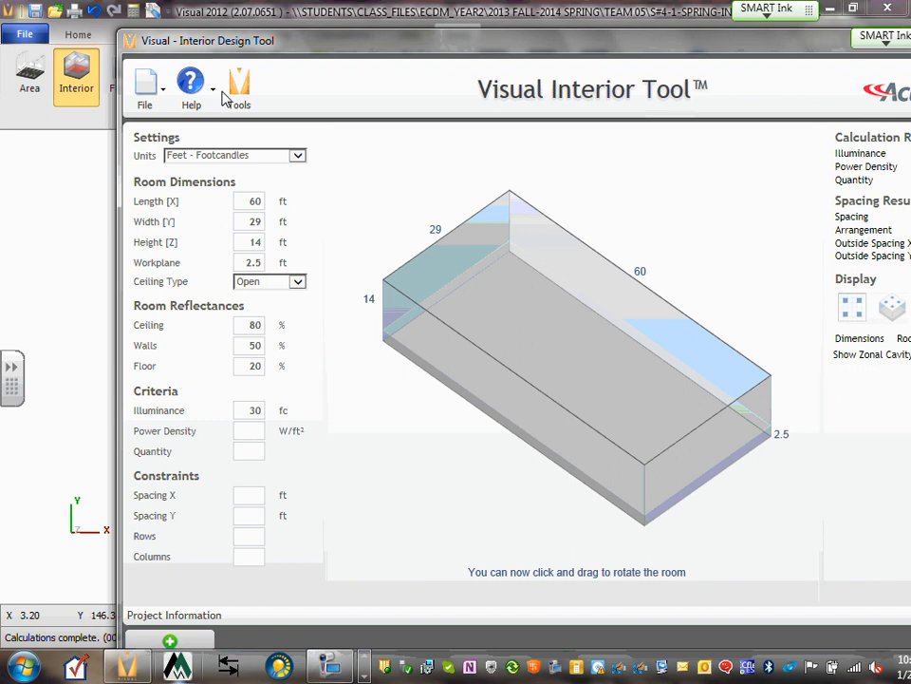
scroll(217, 280, down, 2)
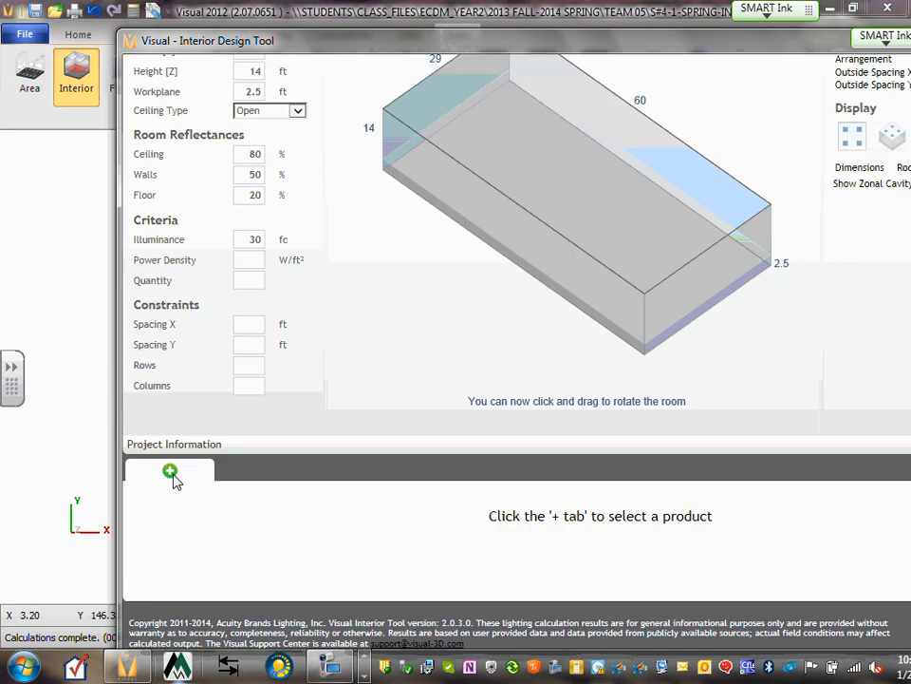
click(172, 482)
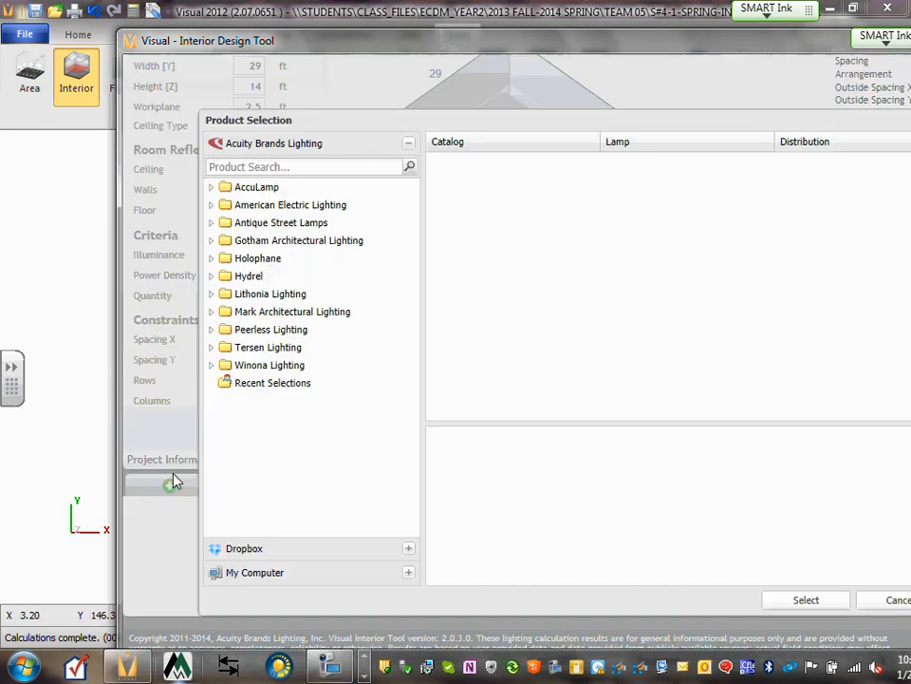
click(273, 573)
click(370, 216)
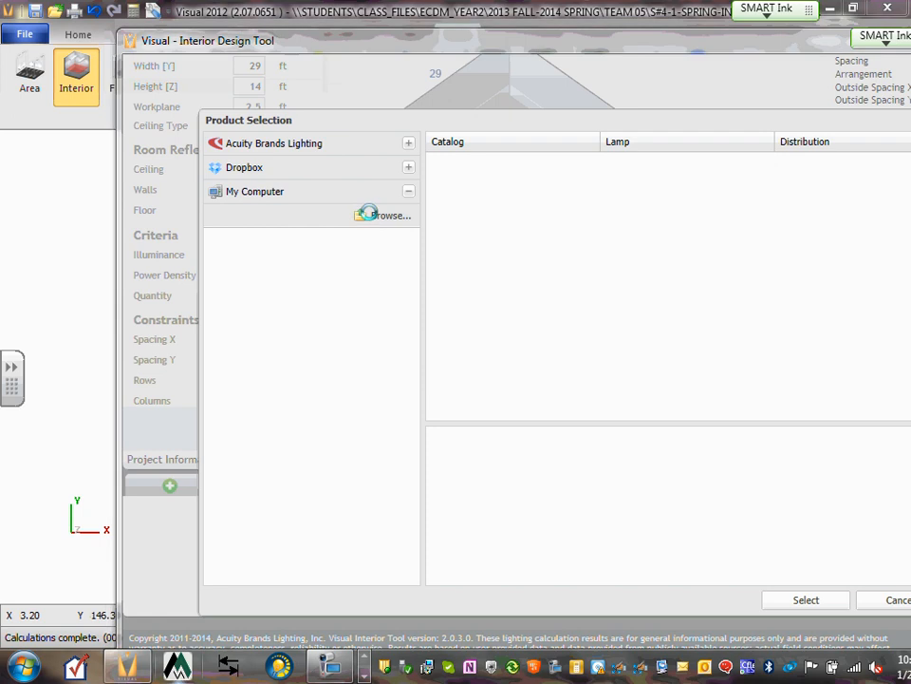
click(399, 216)
double_click(395, 214)
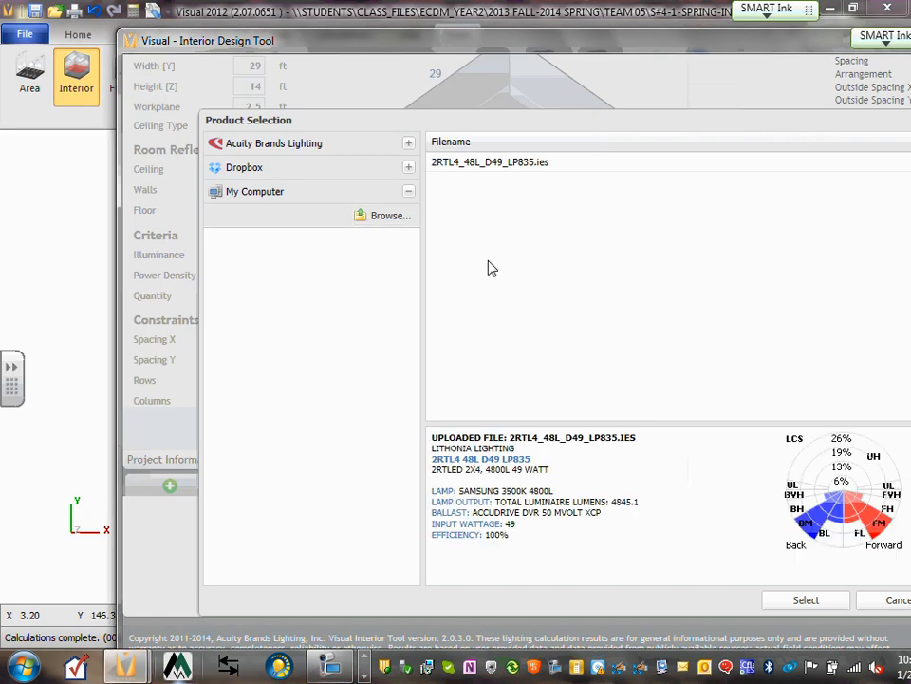
click(510, 169)
double_click(511, 169)
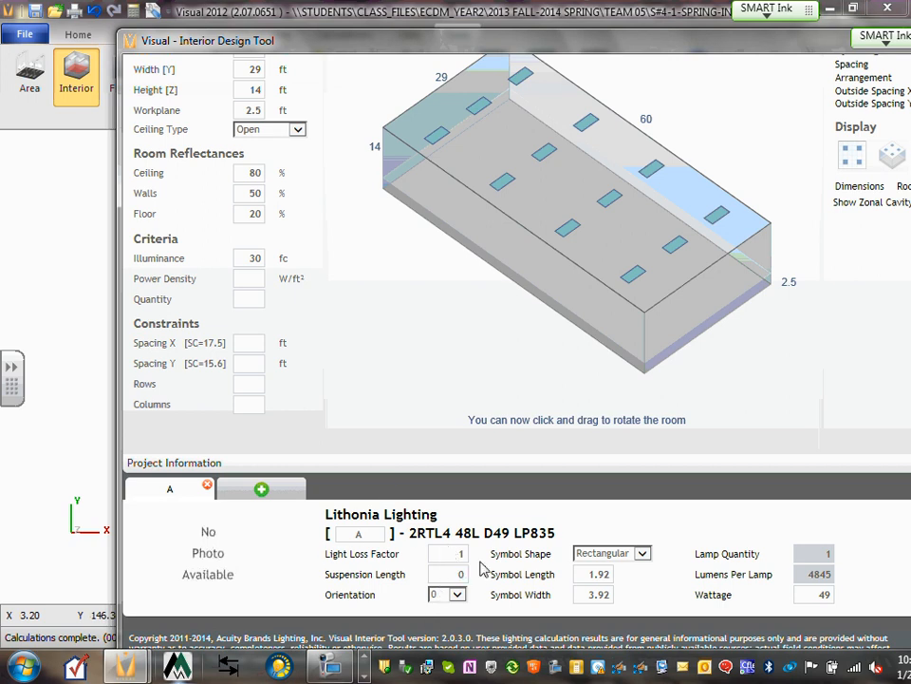
Reposition the tool window to check the luminaire's calculation and spacing results beside the room settings.
drag(480, 562, 489, 568)
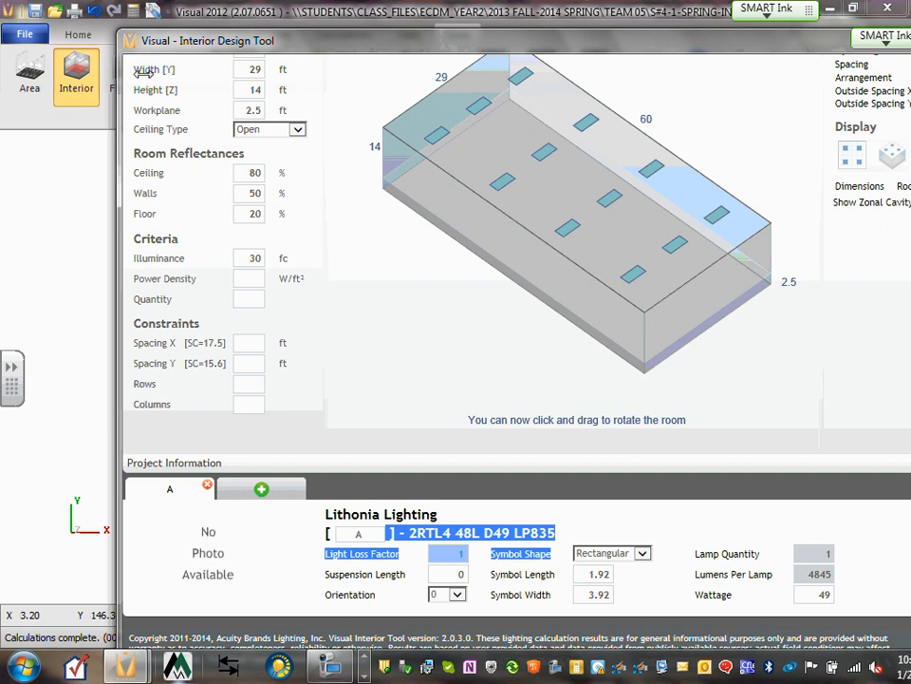
drag(325, 52, 297, 131)
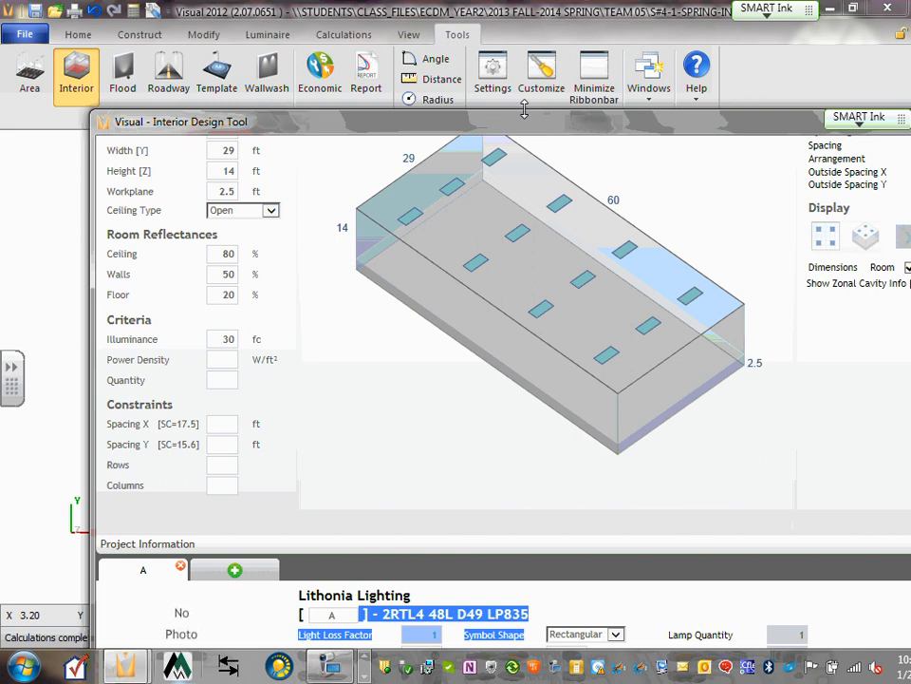
drag(524, 110, 469, 47)
drag(224, 116, 254, 157)
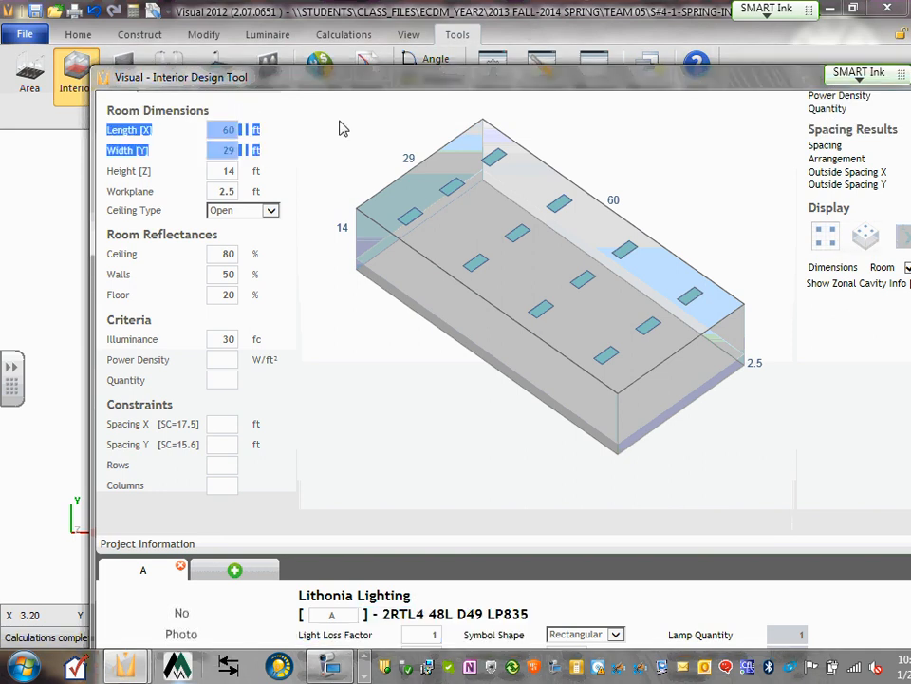
drag(714, 80, 573, 183)
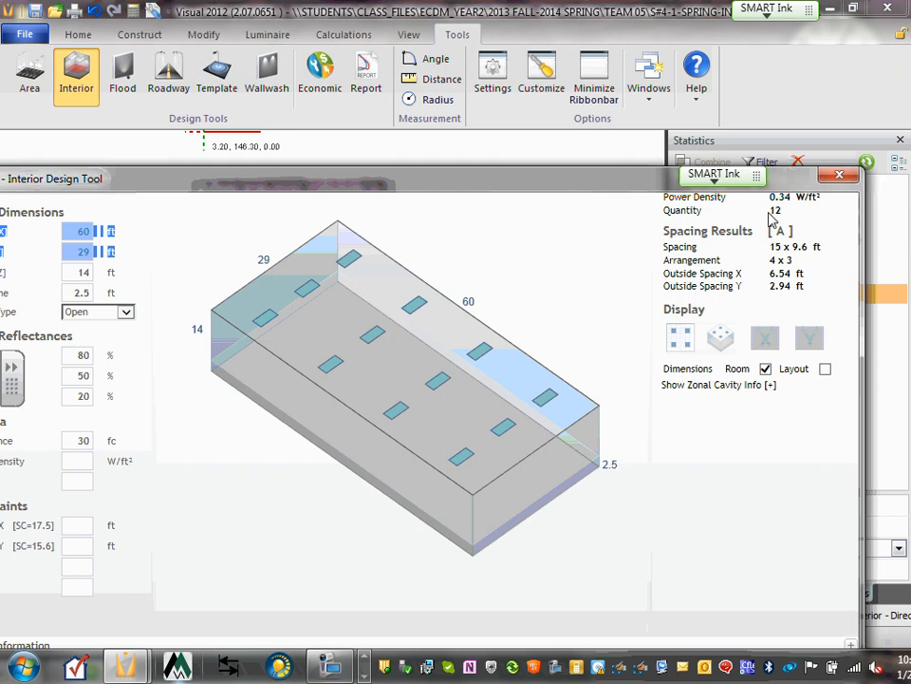
drag(639, 191, 785, 192)
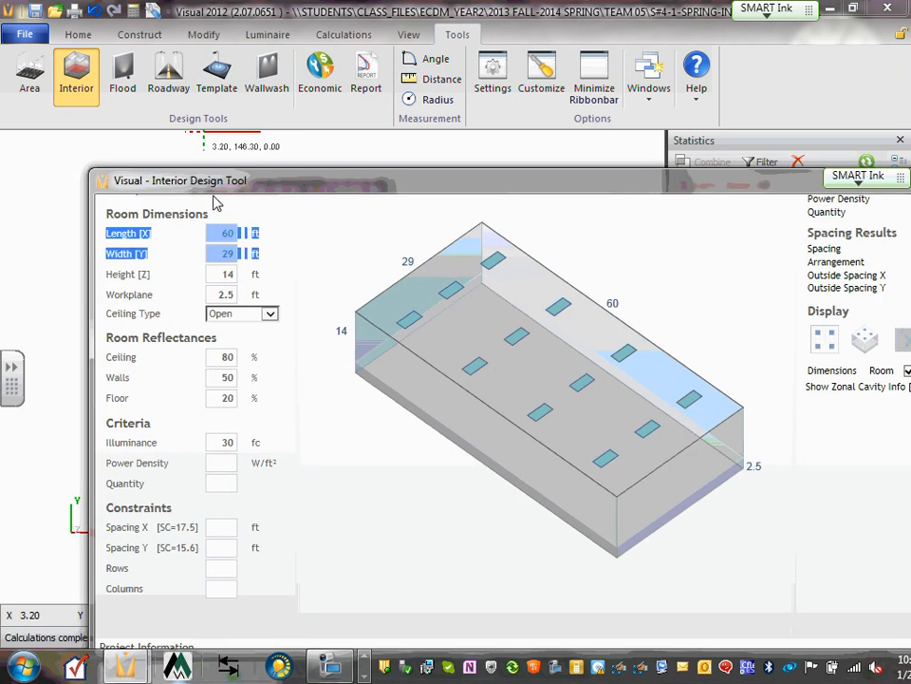
click(143, 217)
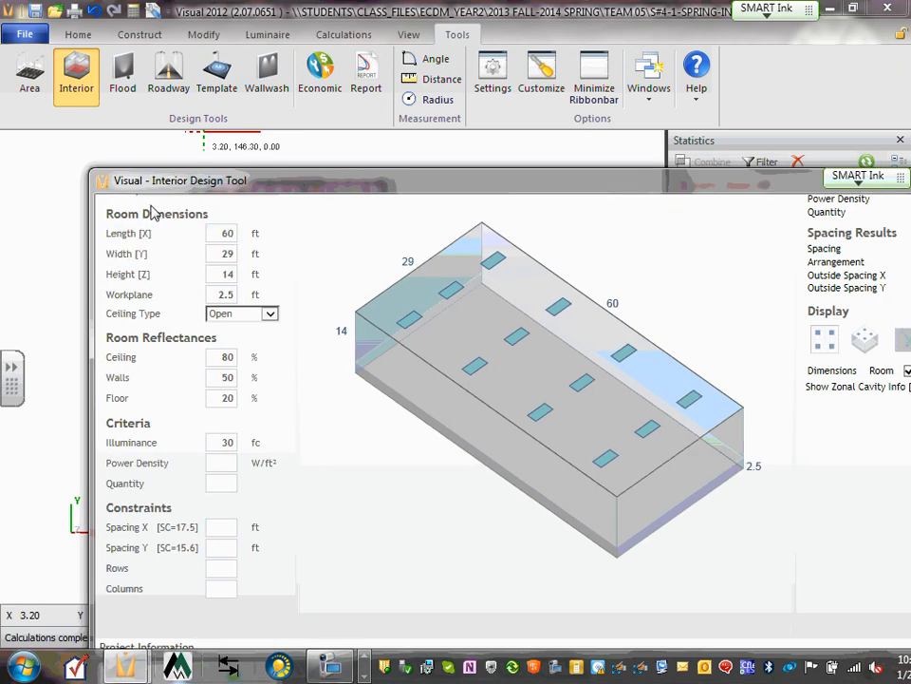
Refresh the Interior Design Tool to clear the luminaire layout, and check the room's dimensions and constraints.
right_click(389, 286)
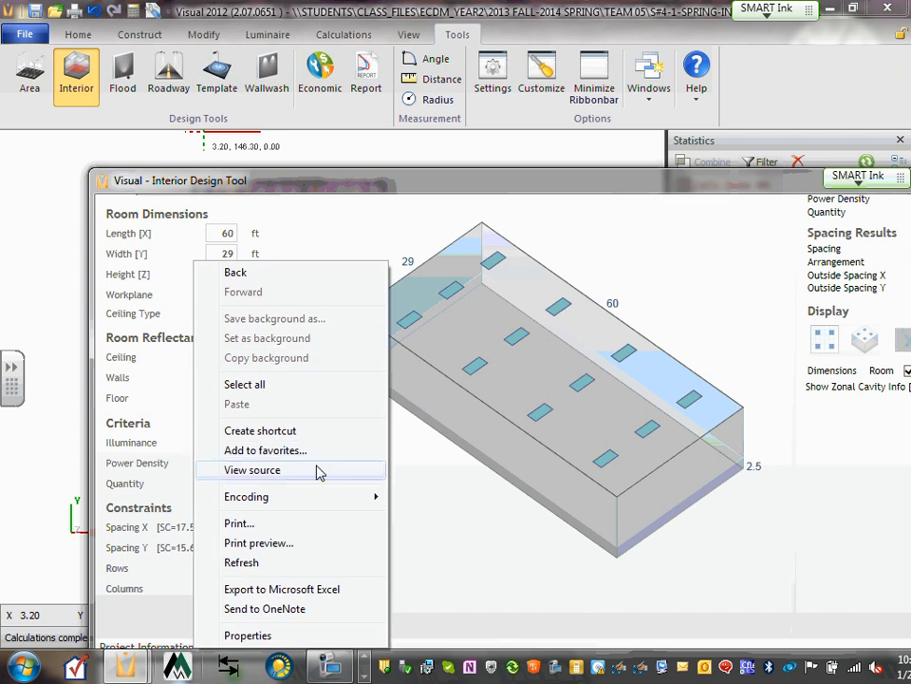
click(291, 565)
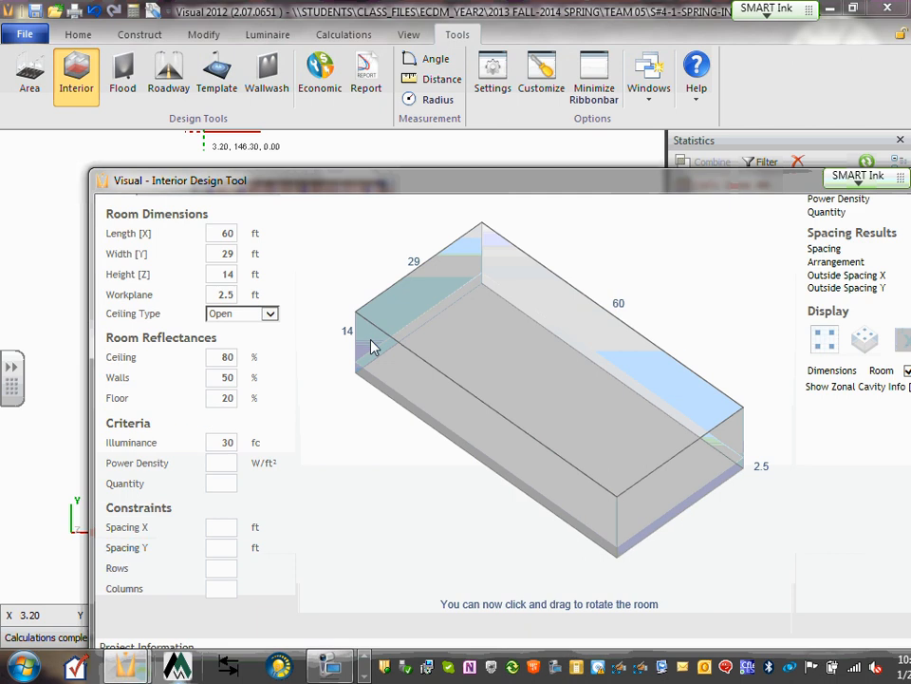
scroll(340, 318, up, 2)
scroll(322, 298, down, 2)
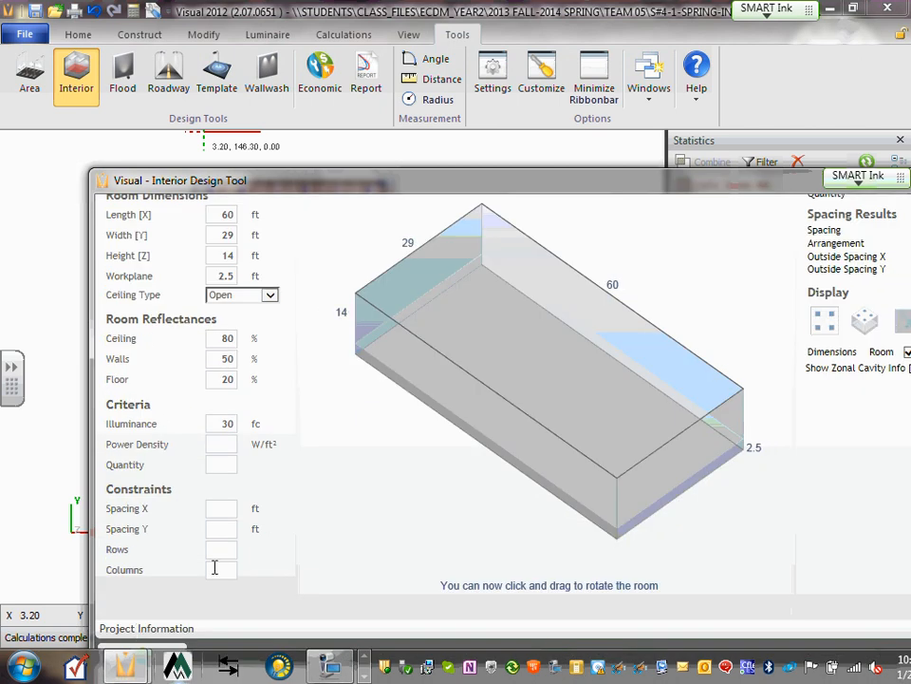
Add the luminaire from the file 2RTL2_24L_24D_LP835.ies on the computer to the 60 by 29 ft room.
scroll(303, 421, up, 2)
scroll(304, 422, down, 2)
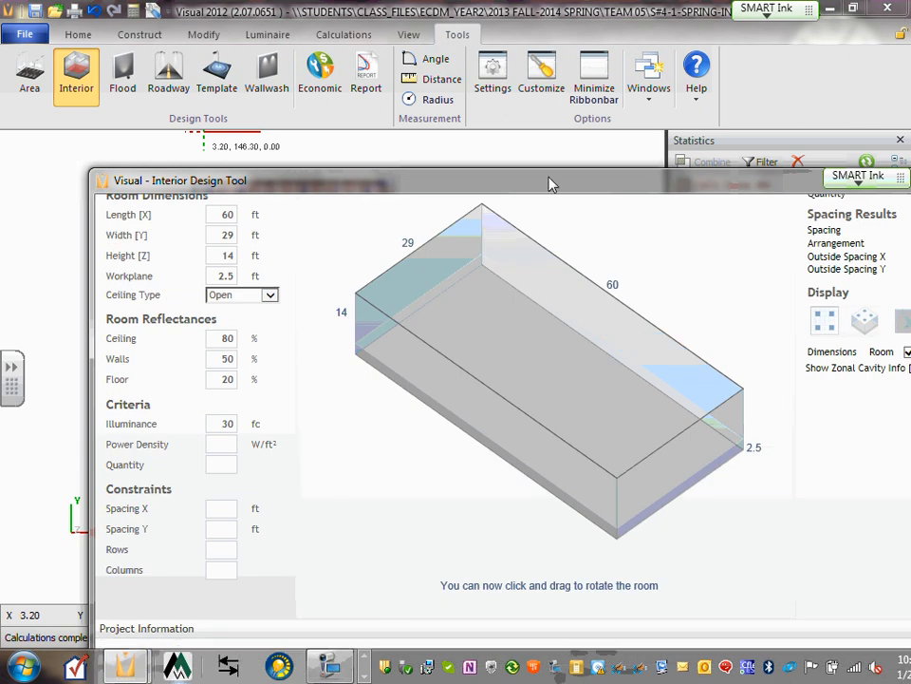
drag(549, 183, 540, 44)
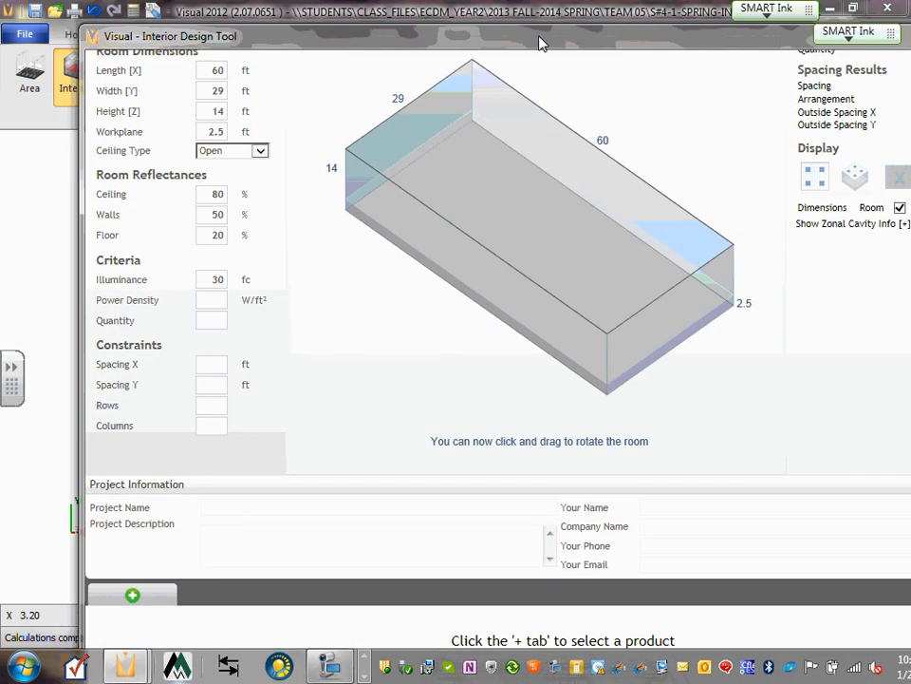
click(132, 597)
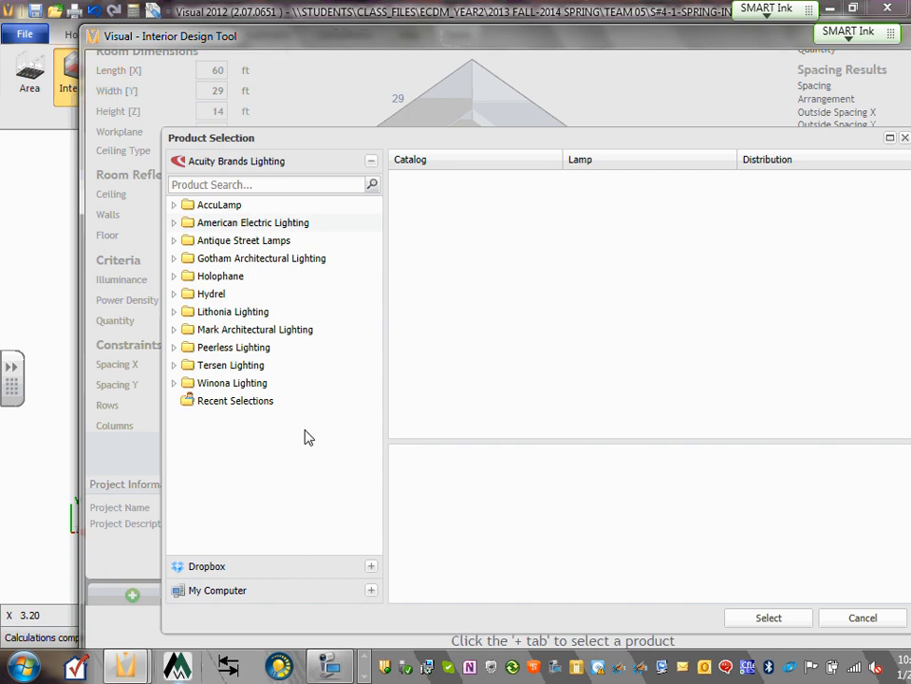
click(257, 572)
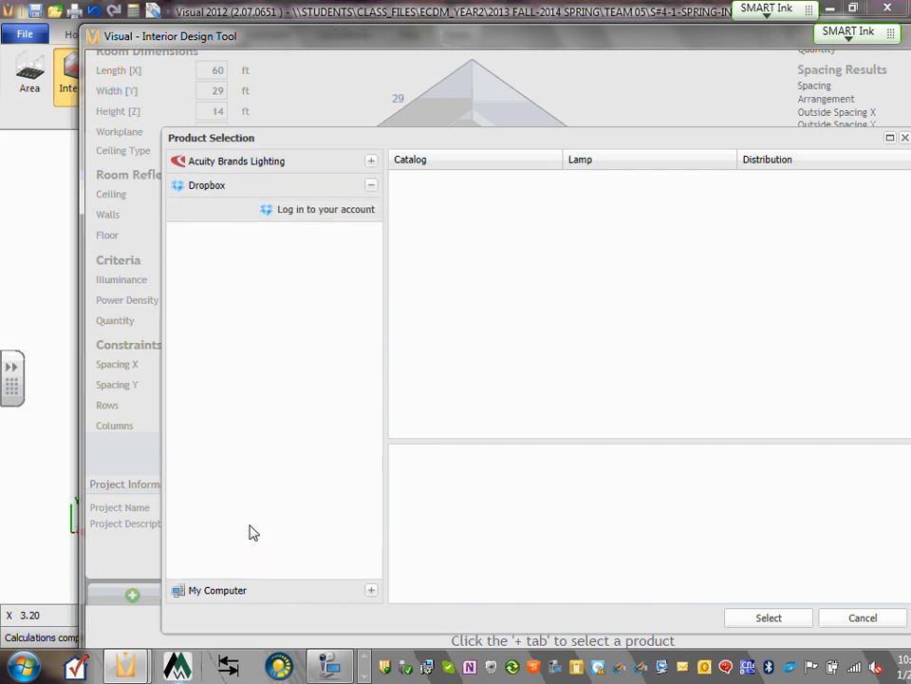
click(230, 593)
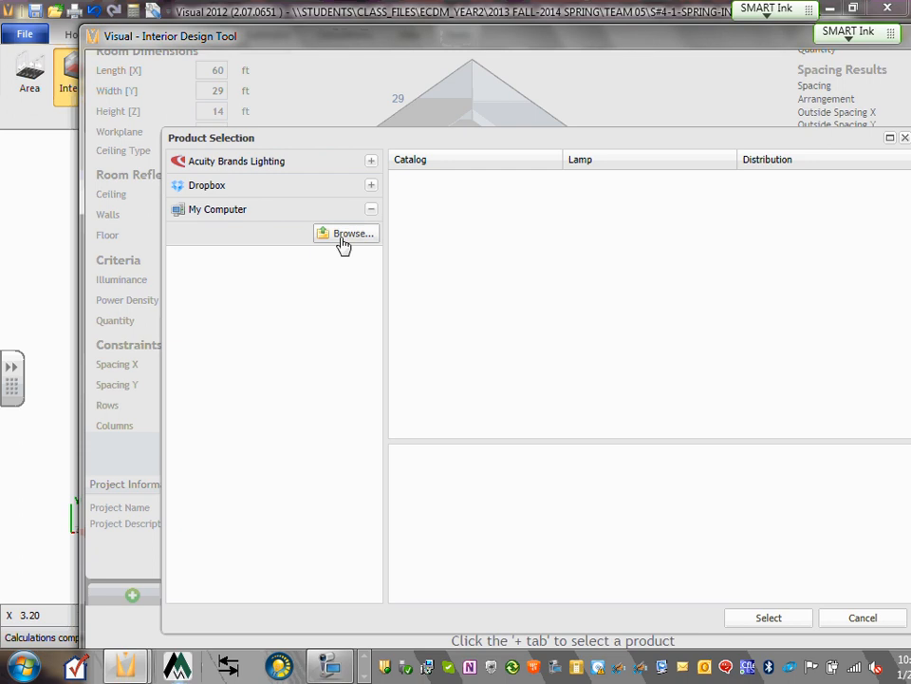
click(344, 234)
double_click(409, 177)
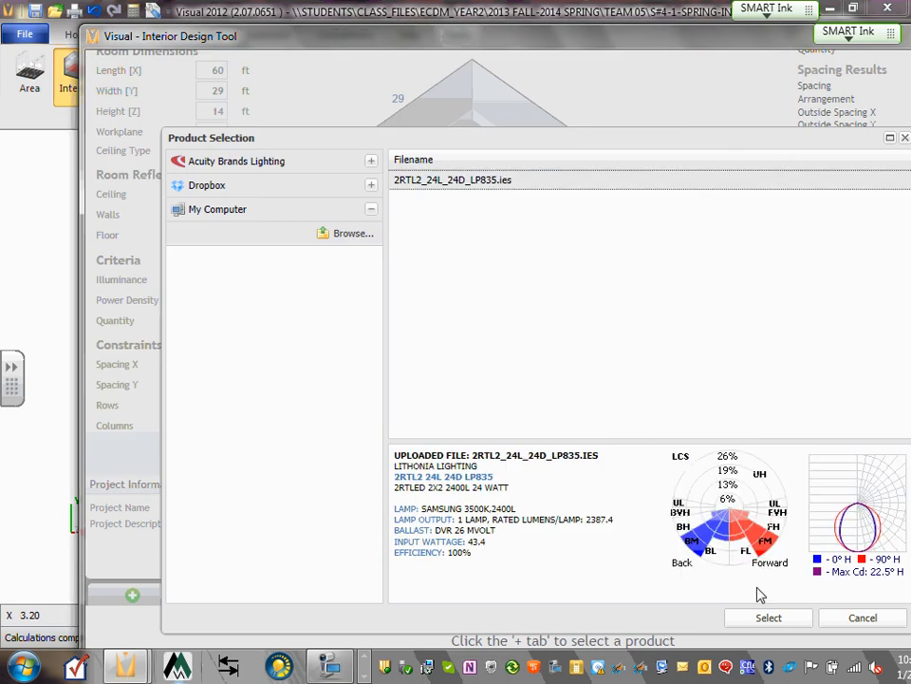
click(770, 619)
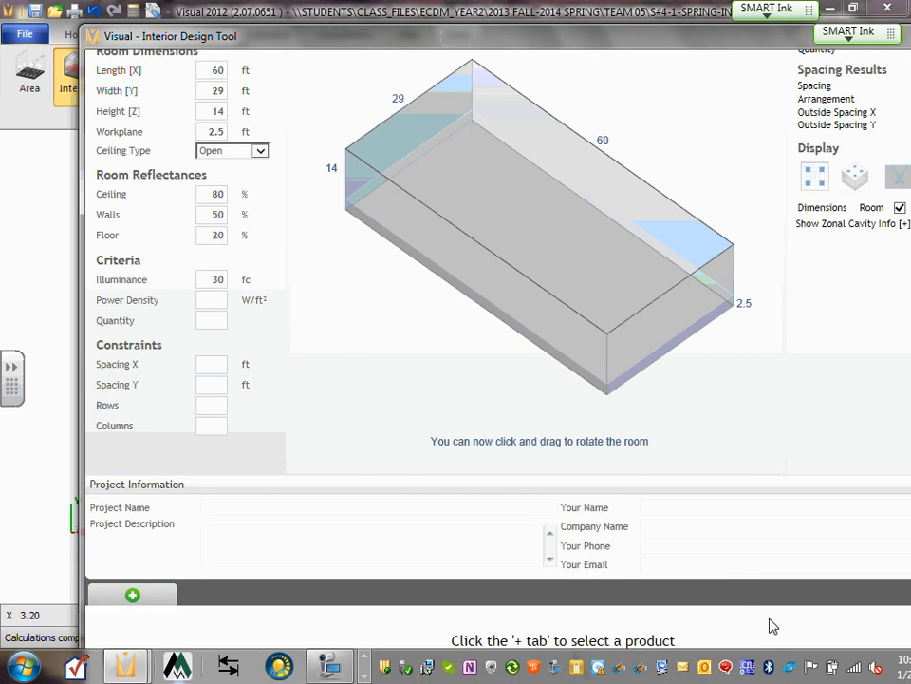
Export the luminaire layout to Visual and place it in the empty area east of the building's floor plan, nearly horizontal.
scroll(610, 319, up, 2)
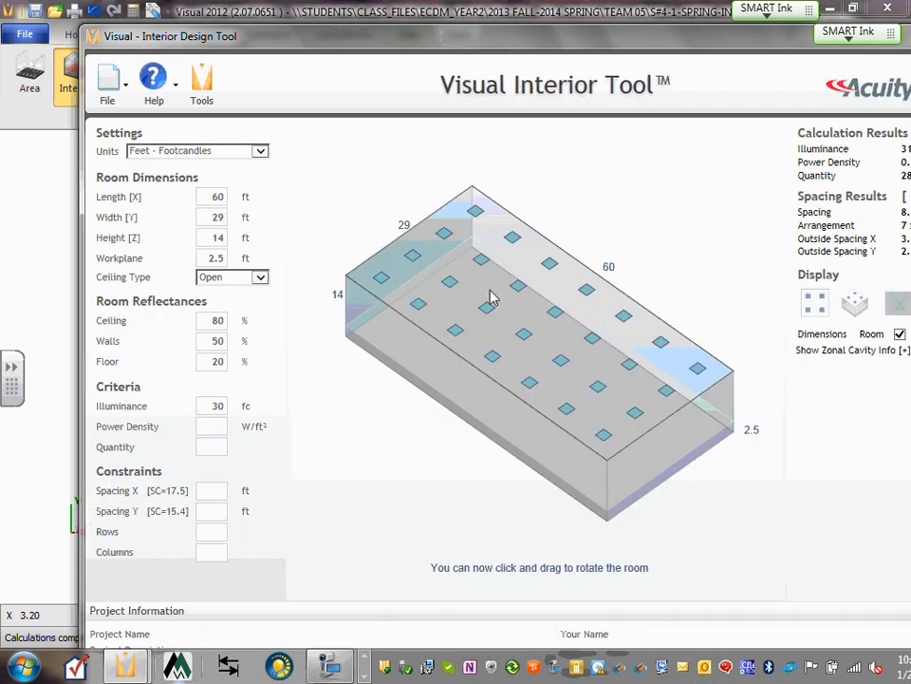
scroll(387, 240, down, 3)
scroll(403, 250, up, 3)
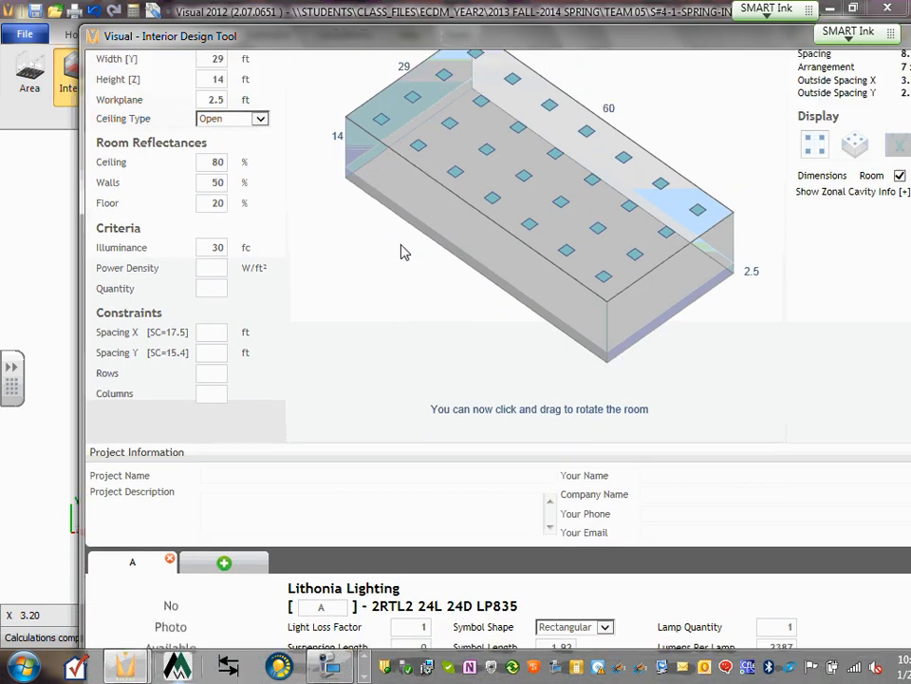
click(124, 92)
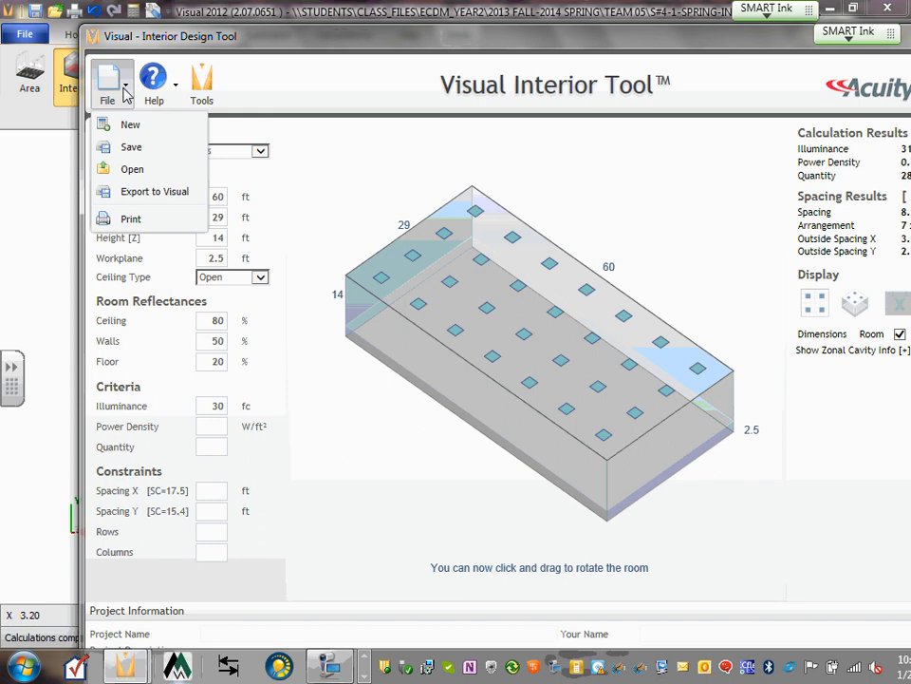
click(173, 193)
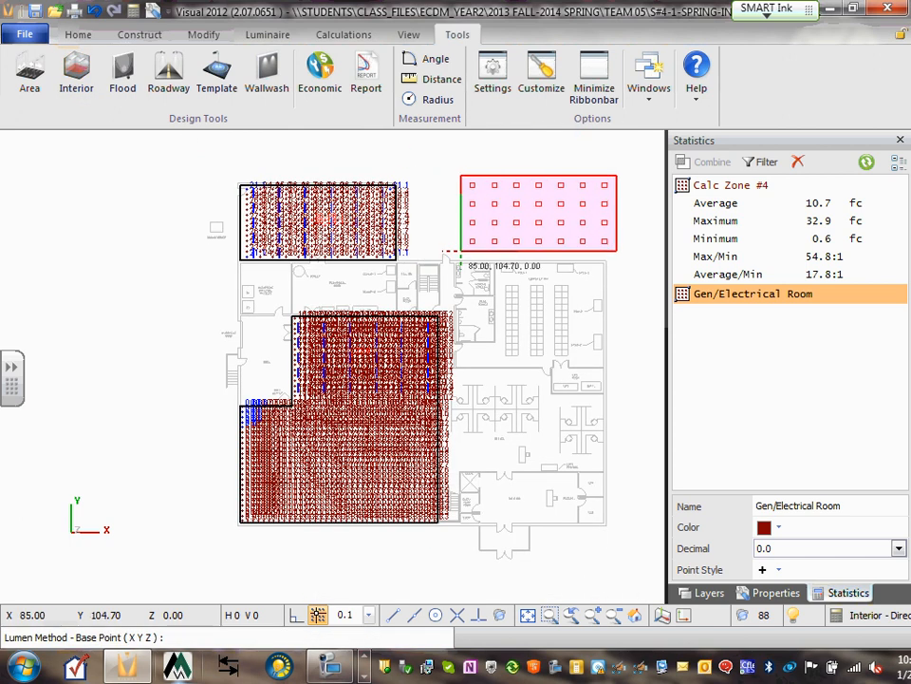
scroll(429, 282, up, 2)
scroll(300, 261, down, 3)
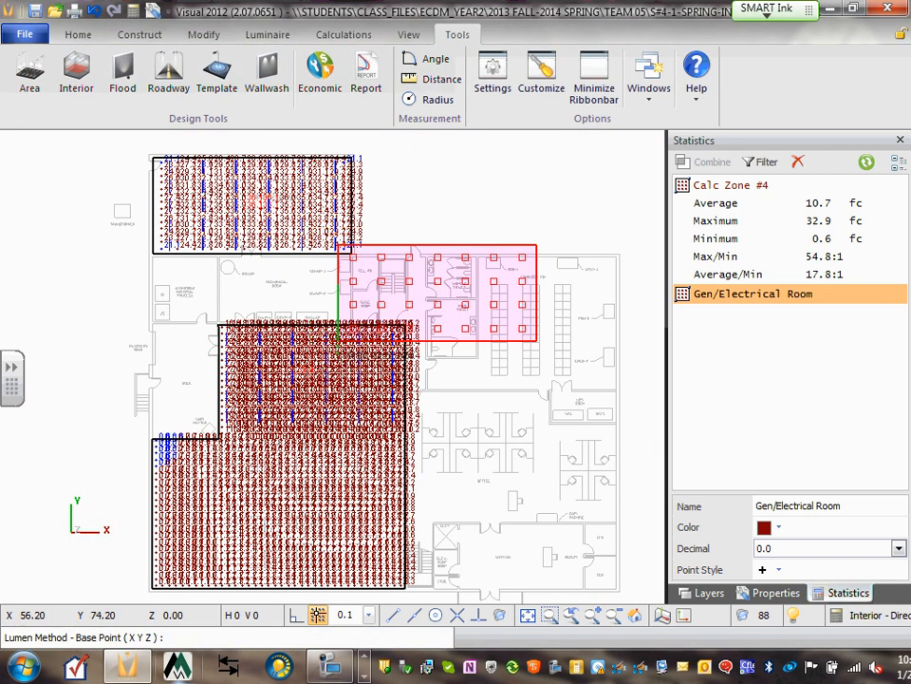
middle_drag(332, 412, 36, 96)
scroll(36, 96, up, 1)
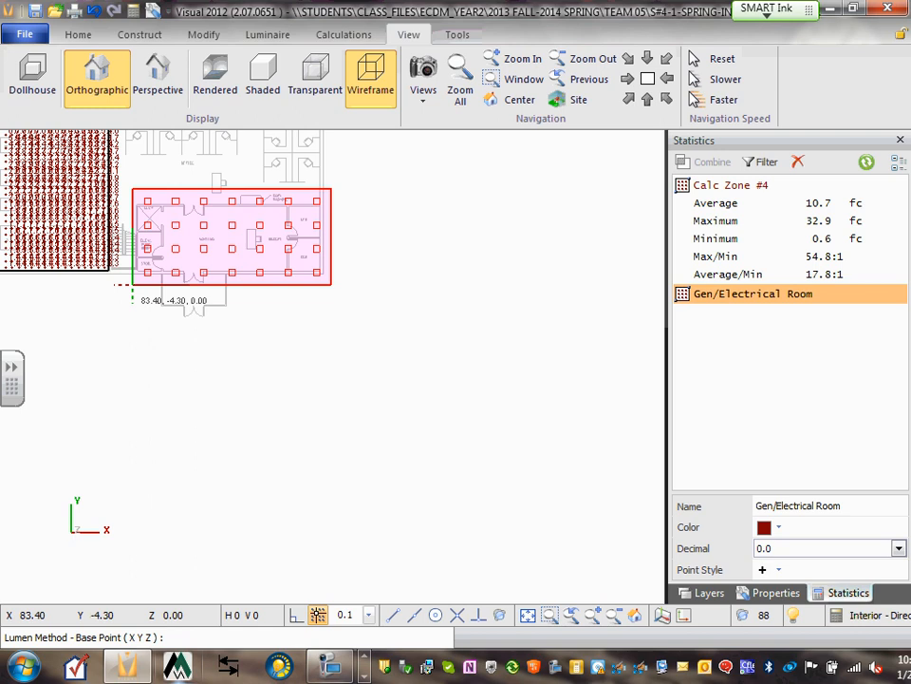
middle_drag(132, 283, 183, 332)
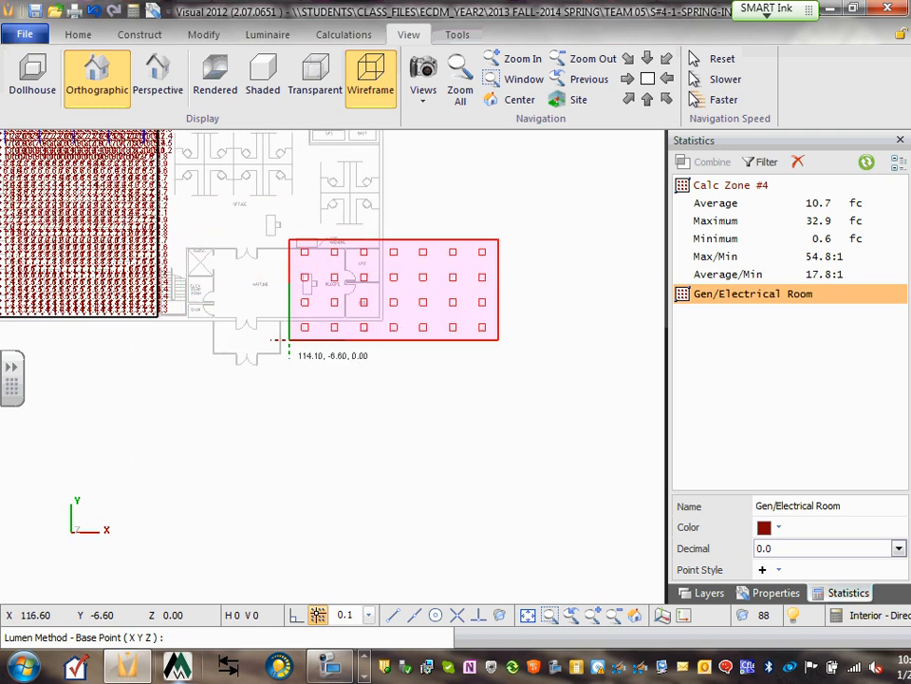
click(432, 323)
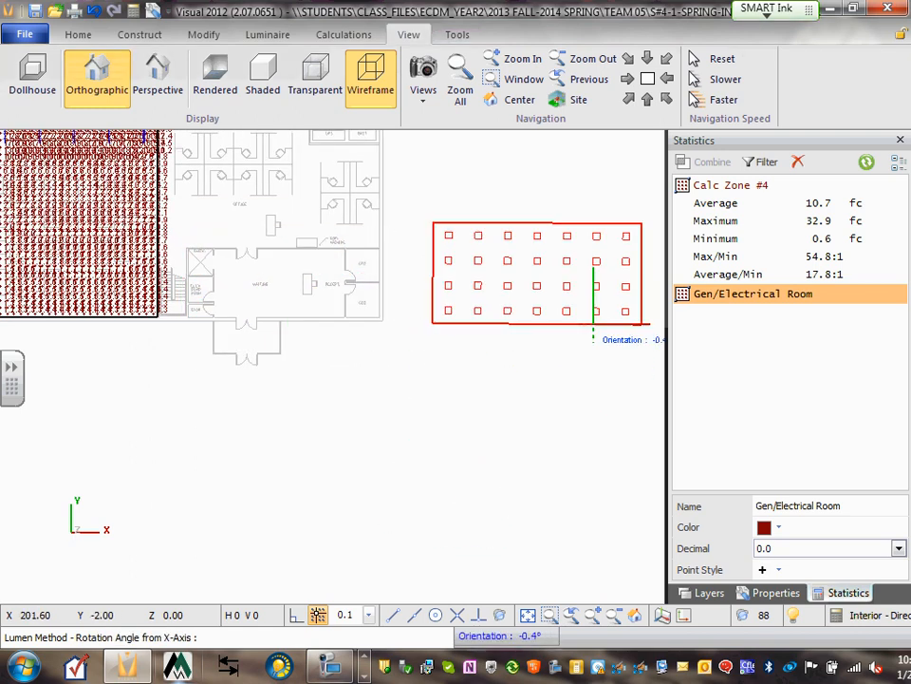
click(594, 332)
Examine the placed luminaire layout beside the building and restore the drawing's plan view.
scroll(504, 252, up, 3)
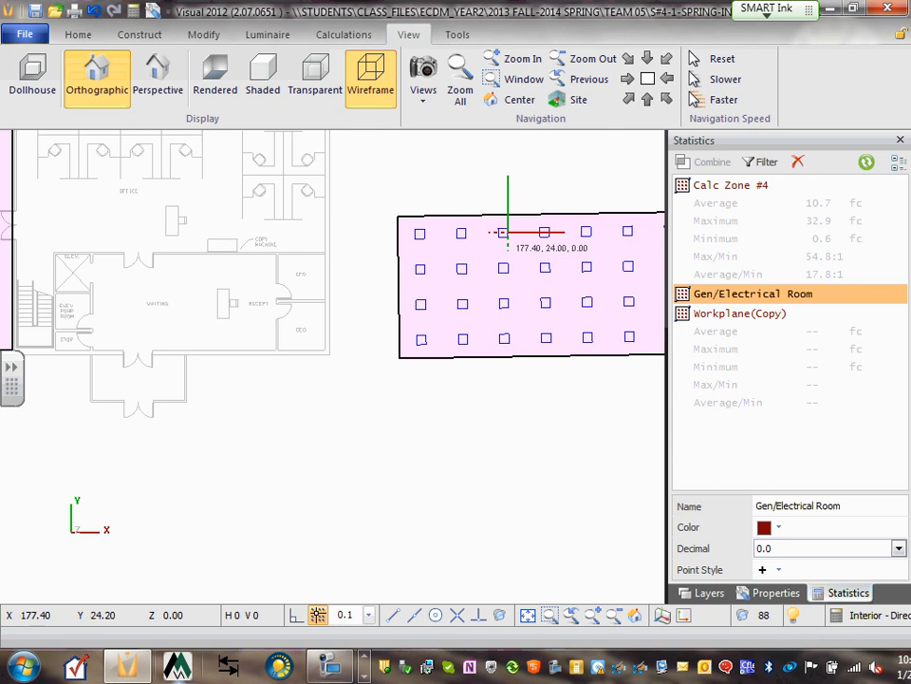
scroll(386, 279, up, 1)
scroll(393, 267, down, 2)
scroll(392, 268, down, 1)
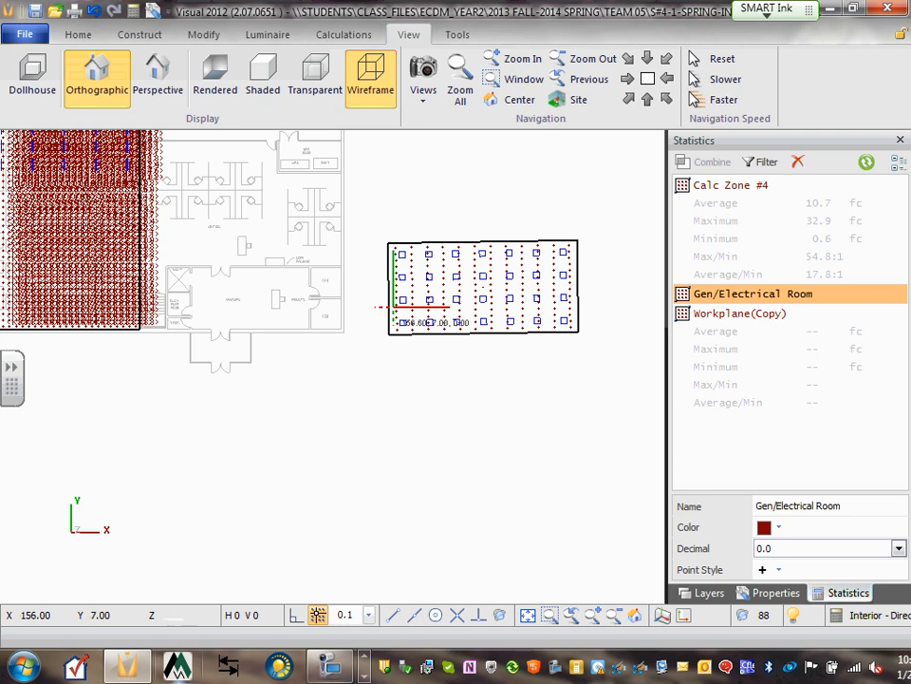
scroll(394, 306, down, 1)
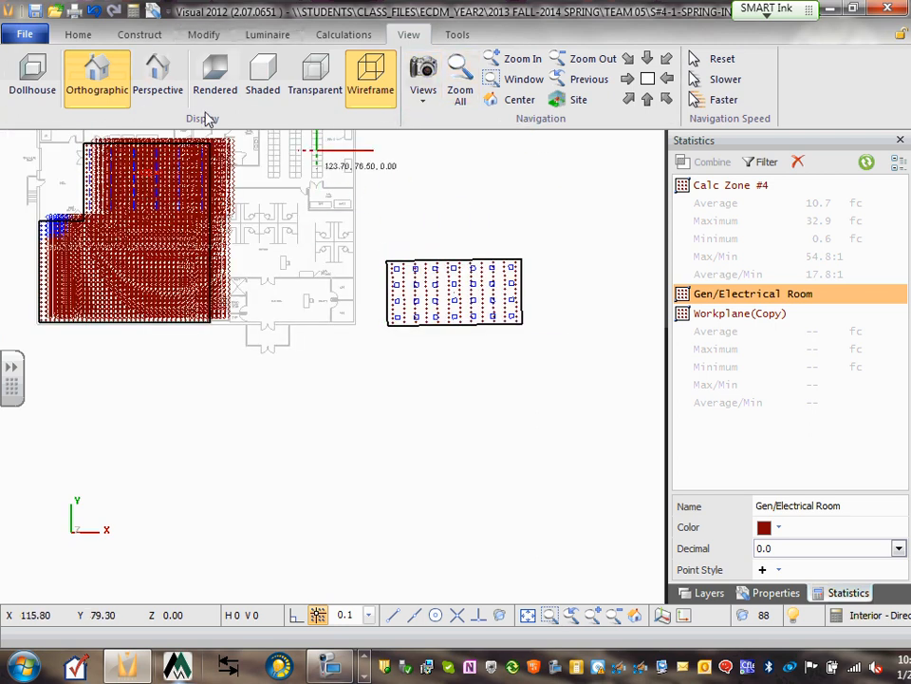
mouse_move(368, 249)
middle_down()
mouse_move(574, 337)
mouse_move(215, 323)
mouse_move(303, 289)
middle_up()
scroll(303, 288, down, 2)
scroll(313, 285, up, 3)
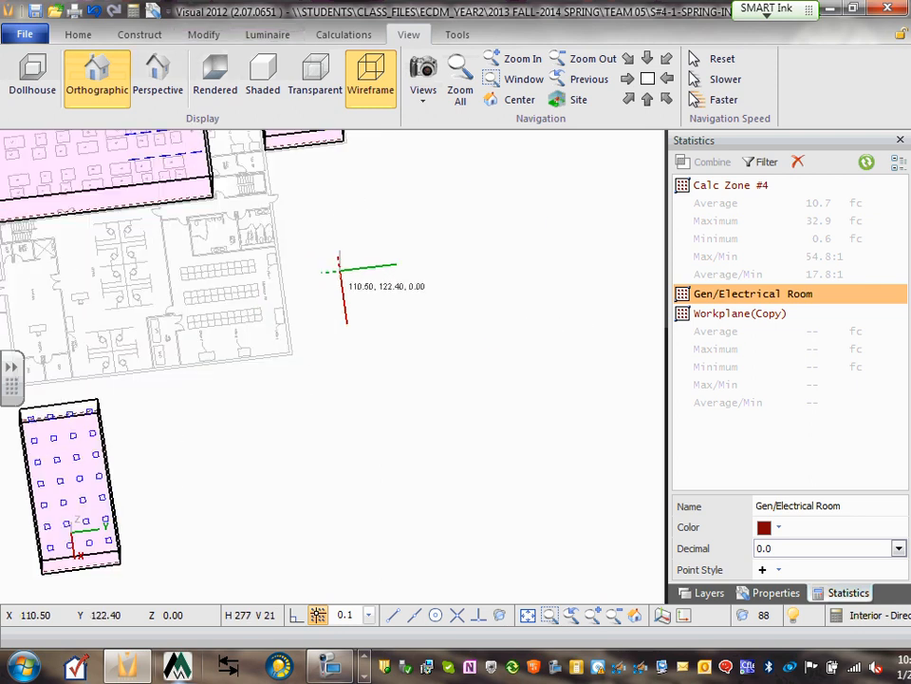
click(646, 78)
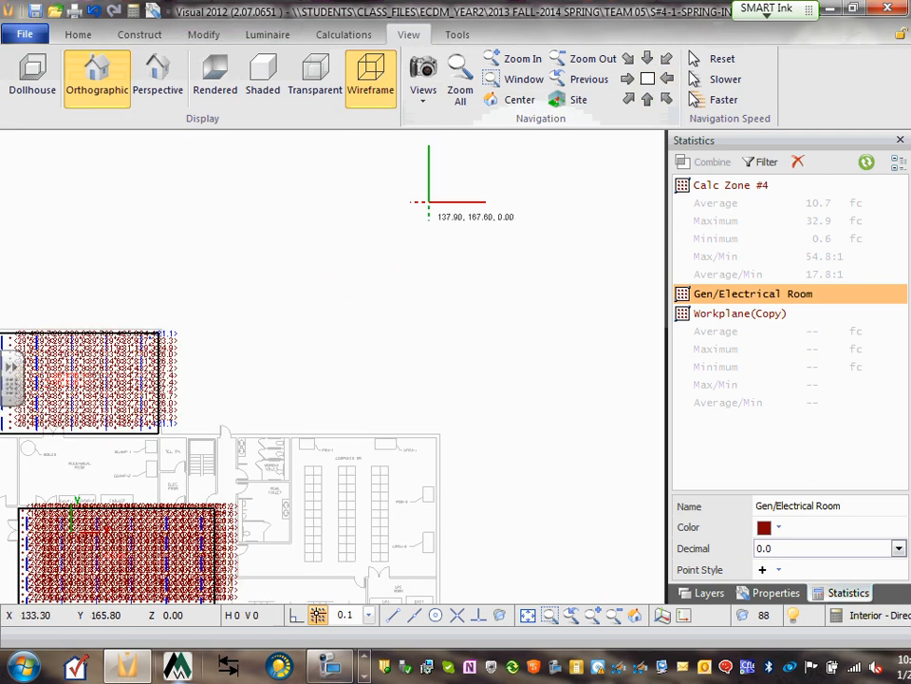
scroll(319, 258, down, 7)
middle_drag(226, 417, 304, 298)
scroll(305, 298, up, 1)
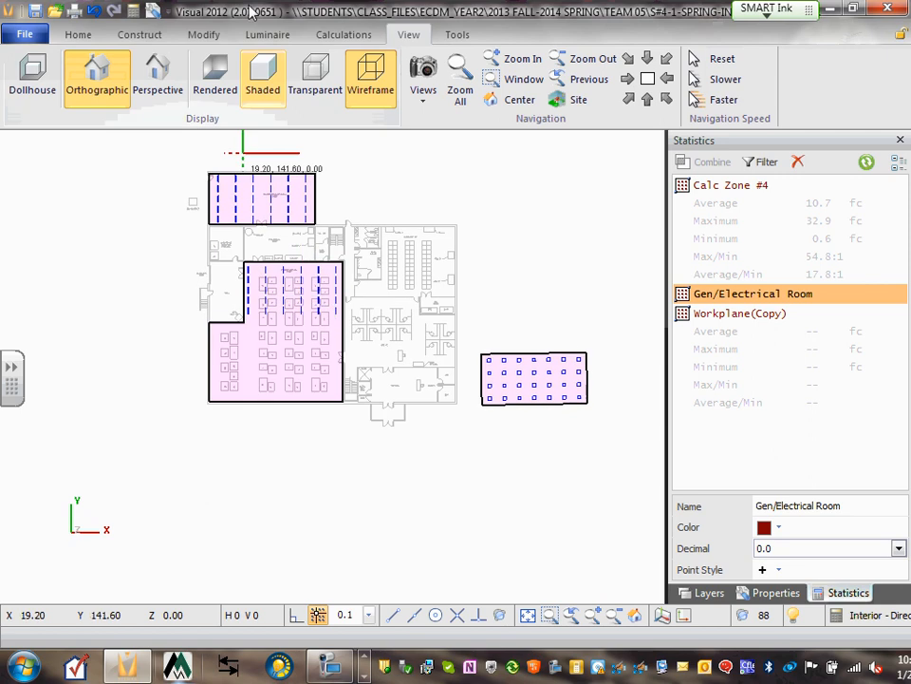
click(263, 76)
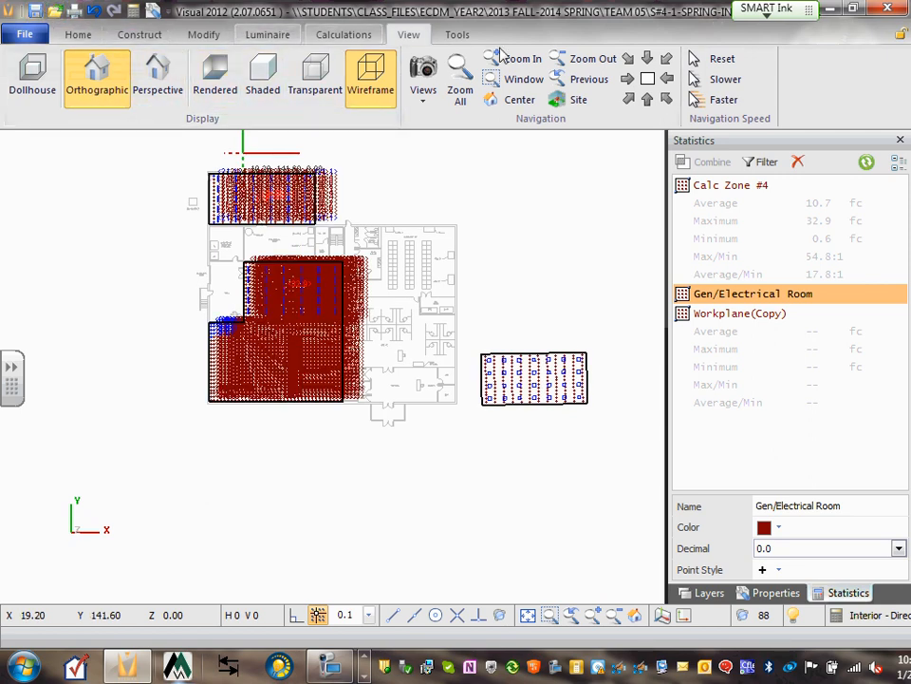
Export the Interior Design Tool layout again and place it over the computer room and toilets, with orthogonal mode on to align it horizontally.
click(457, 34)
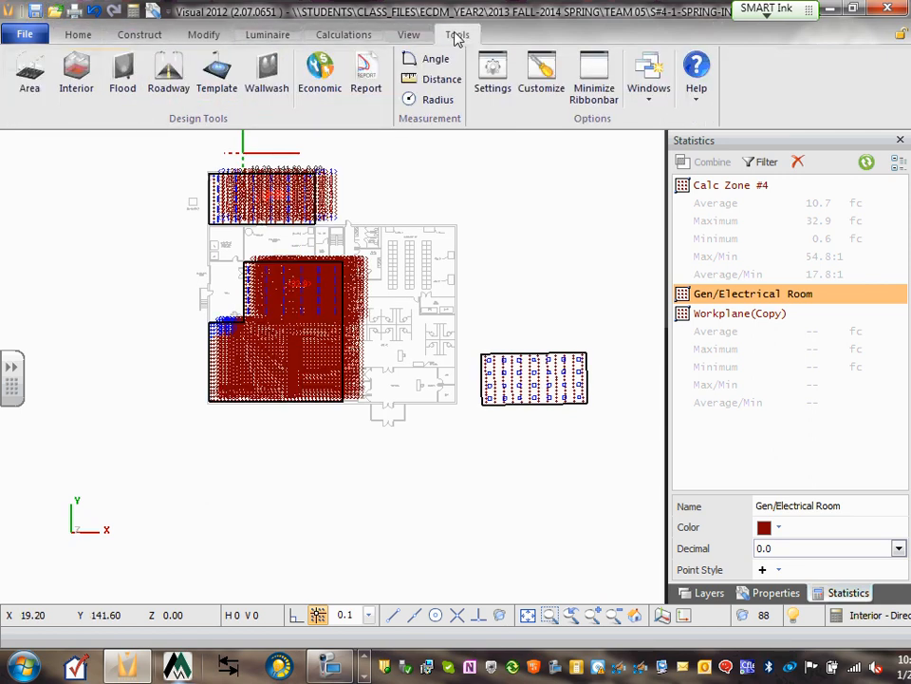
click(77, 78)
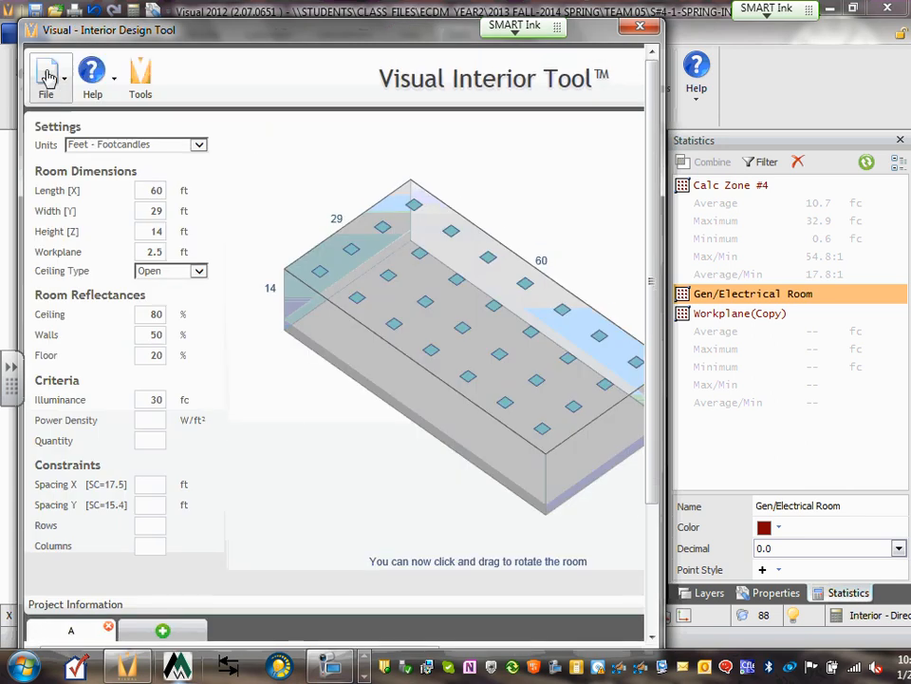
click(63, 86)
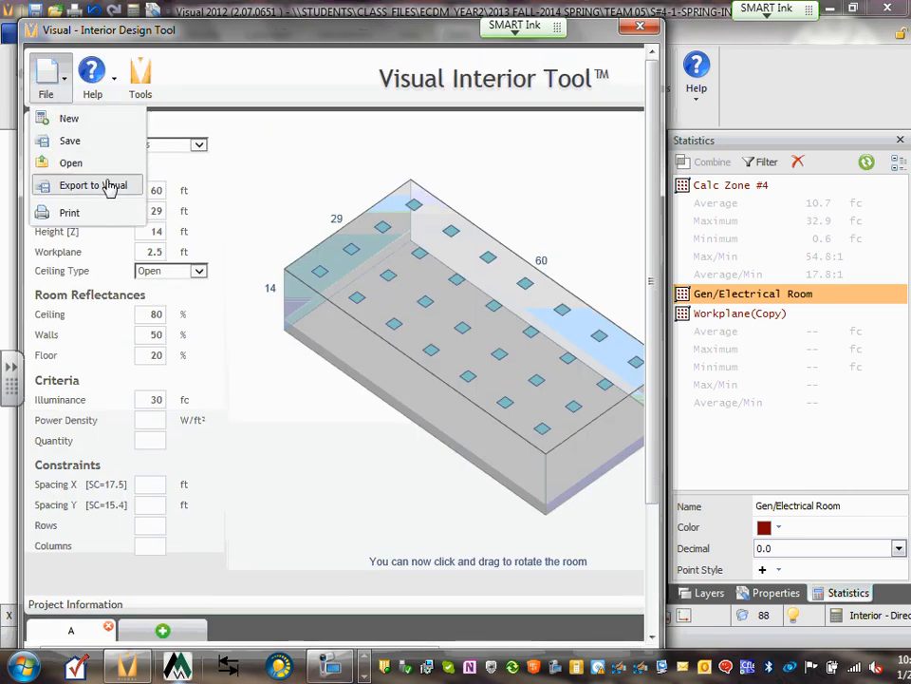
click(103, 188)
scroll(361, 289, up, 5)
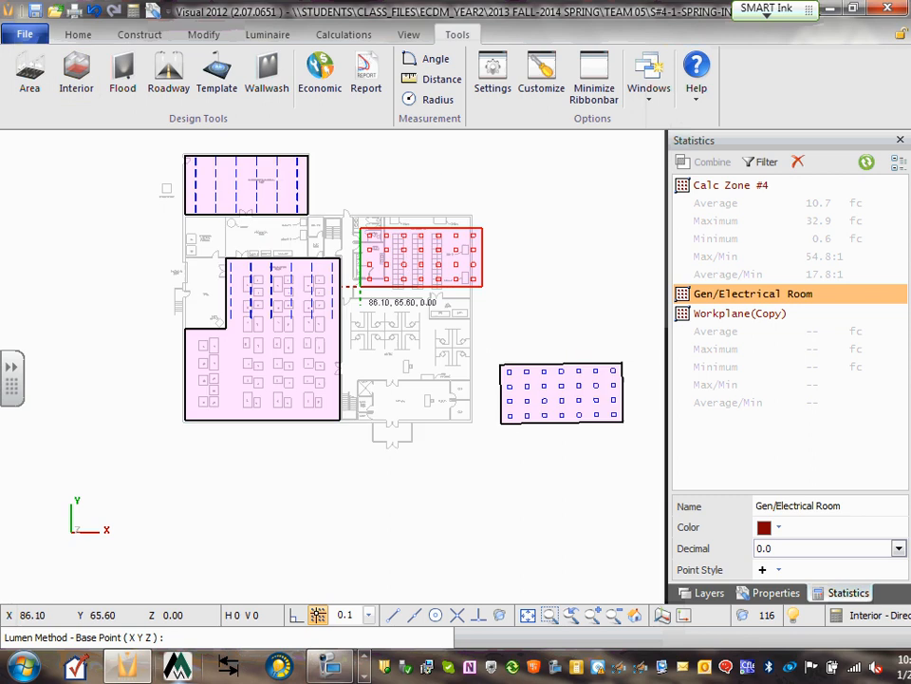
scroll(339, 278, up, 1)
scroll(338, 278, down, 3)
scroll(340, 279, up, 2)
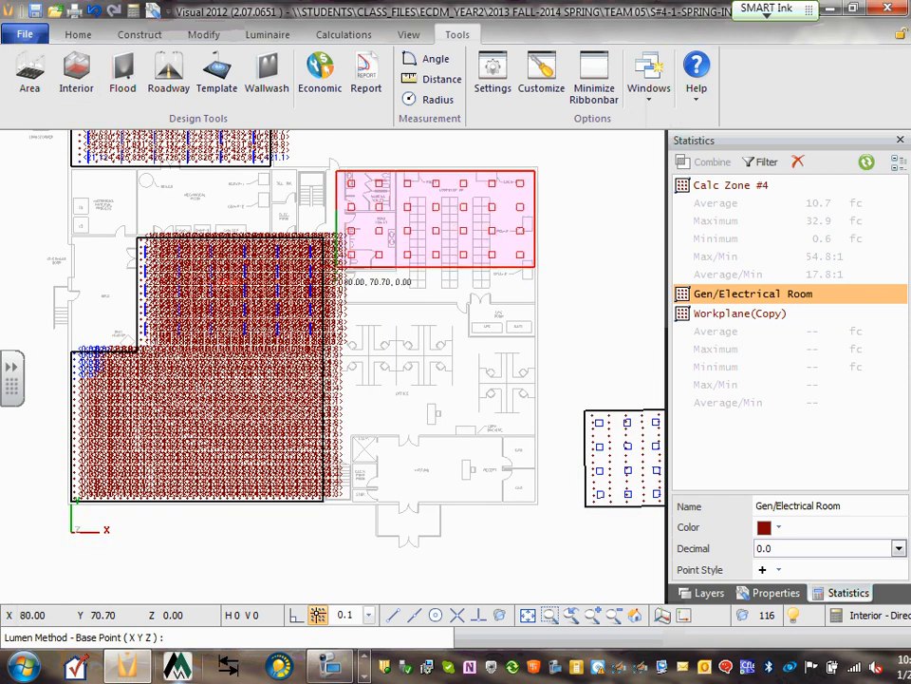
click(338, 264)
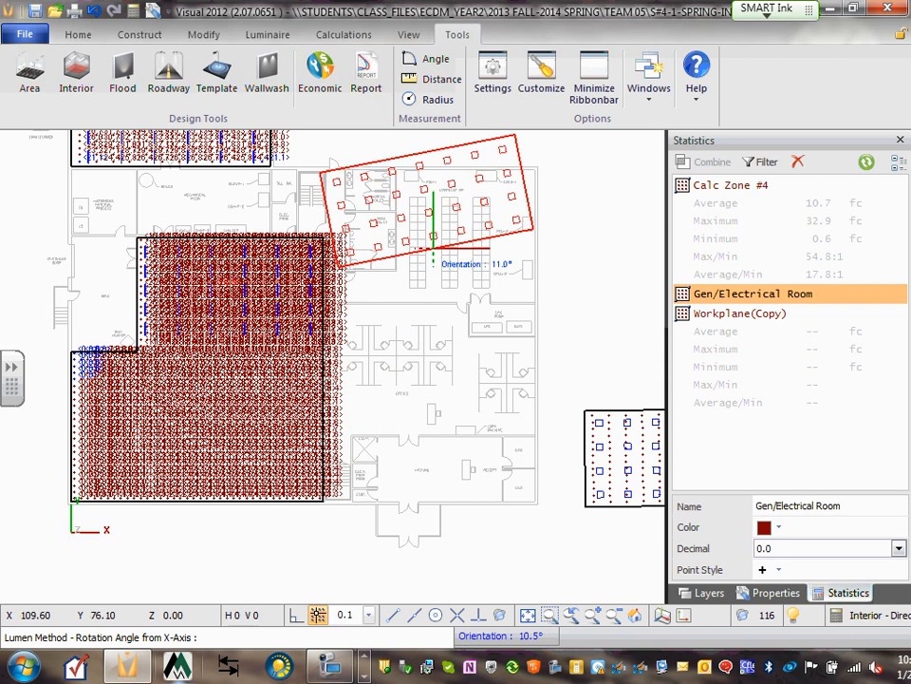
click(297, 616)
click(550, 316)
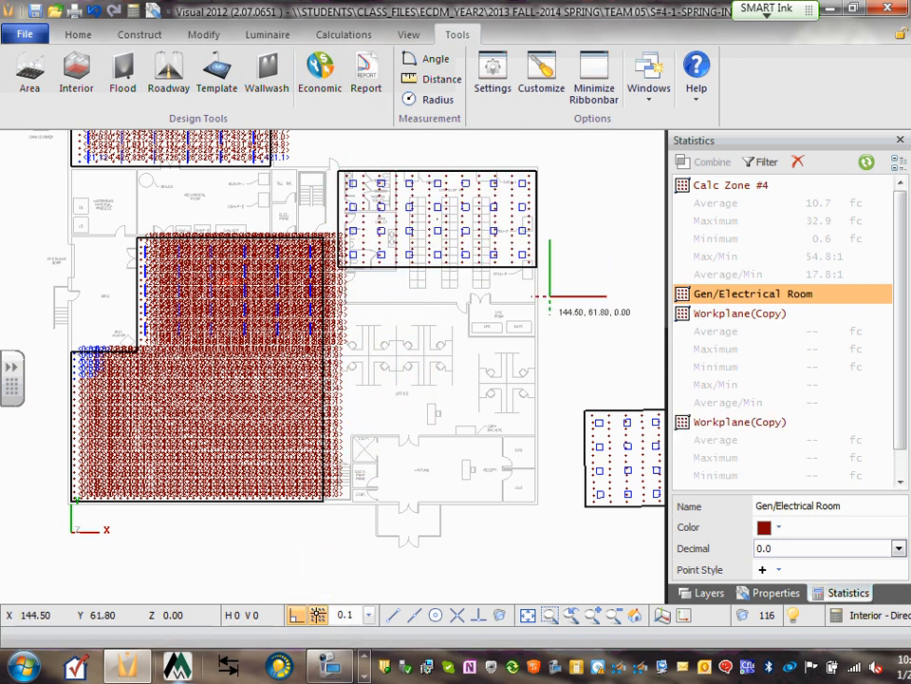
Erase the room solid and the workplane calculation zone of the layout over the computer room, keeping its luminaires.
scroll(411, 193, up, 2)
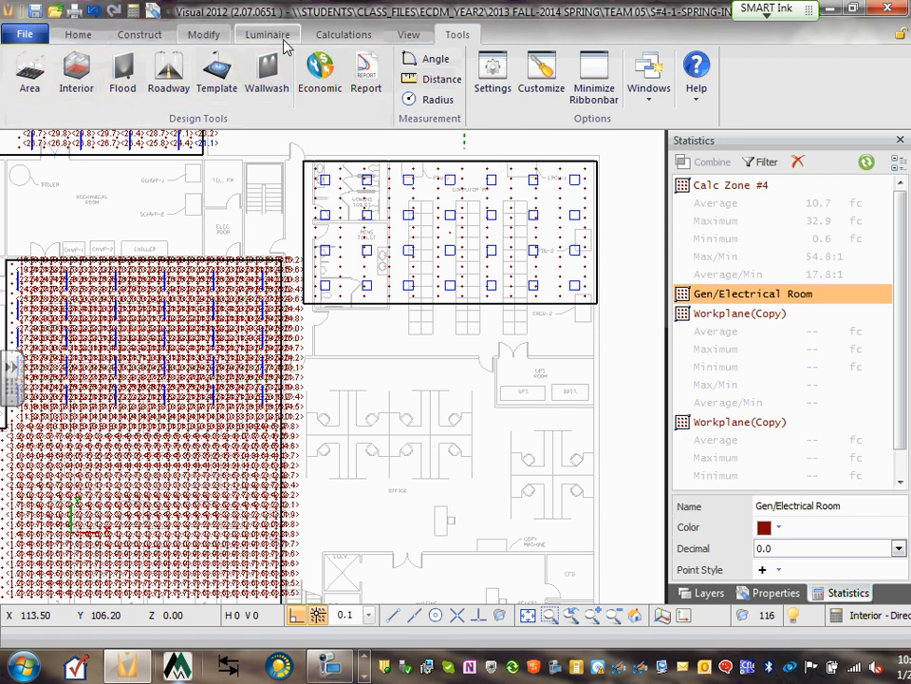
click(220, 38)
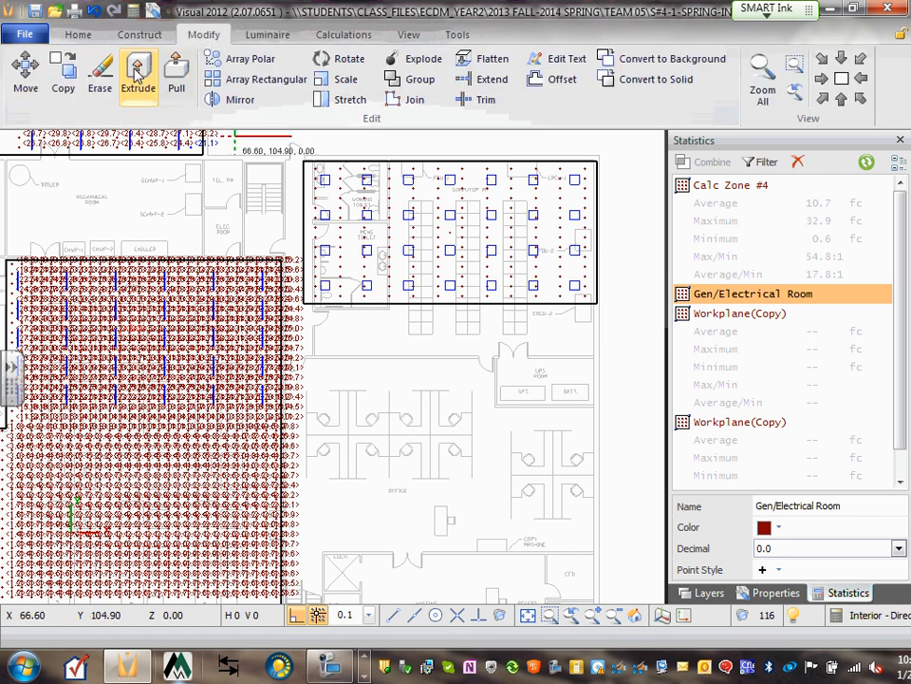
click(100, 76)
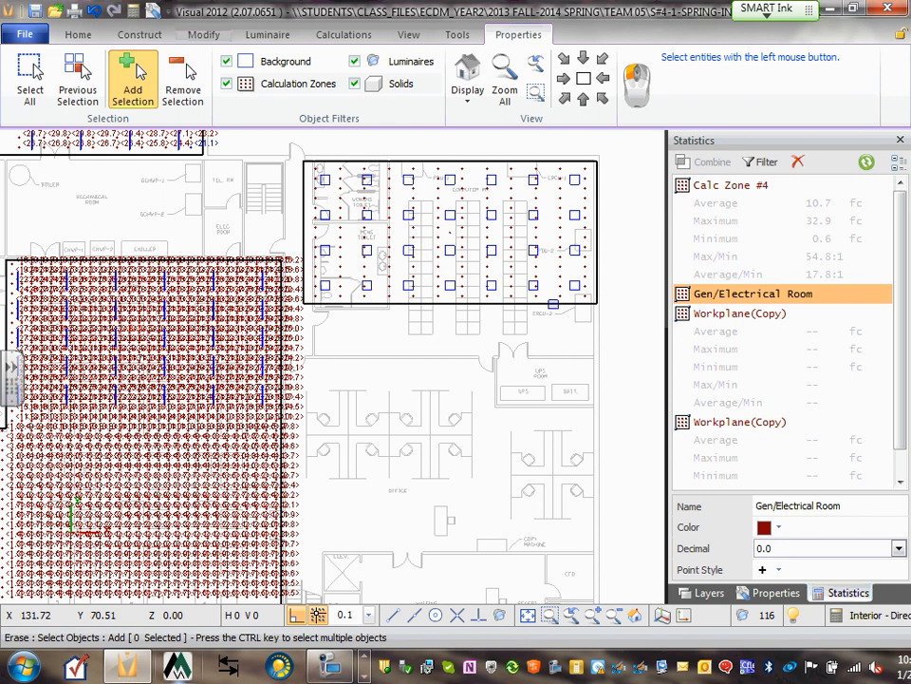
click(552, 301)
right_click(553, 307)
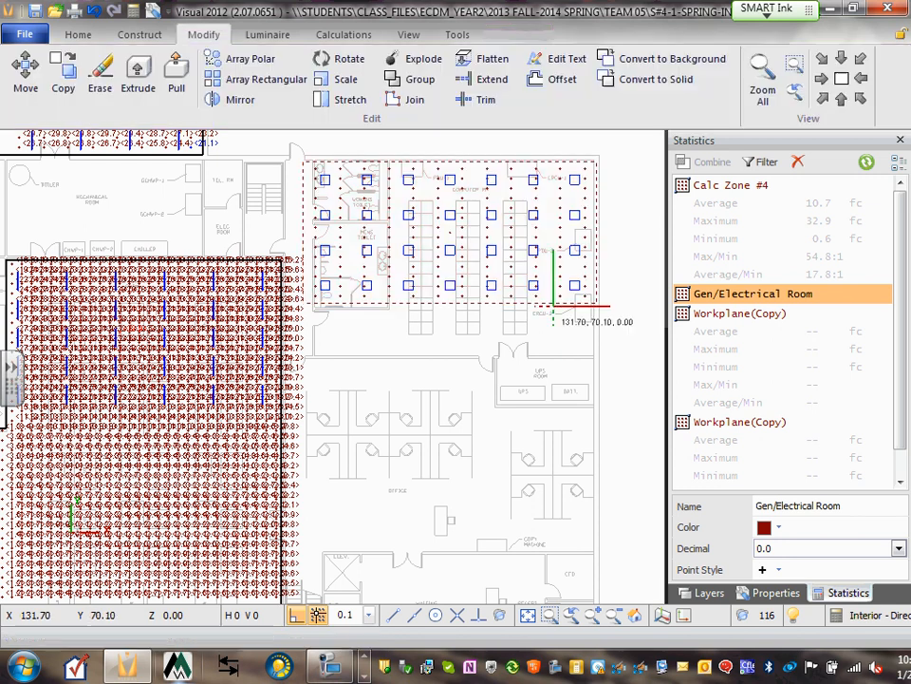
click(100, 76)
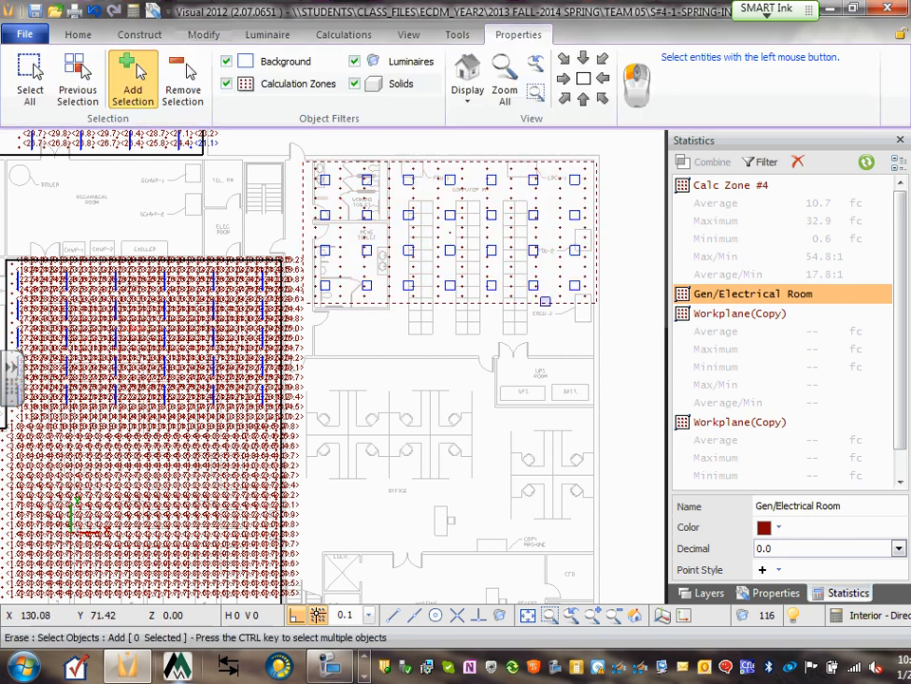
click(513, 268)
right_click(533, 291)
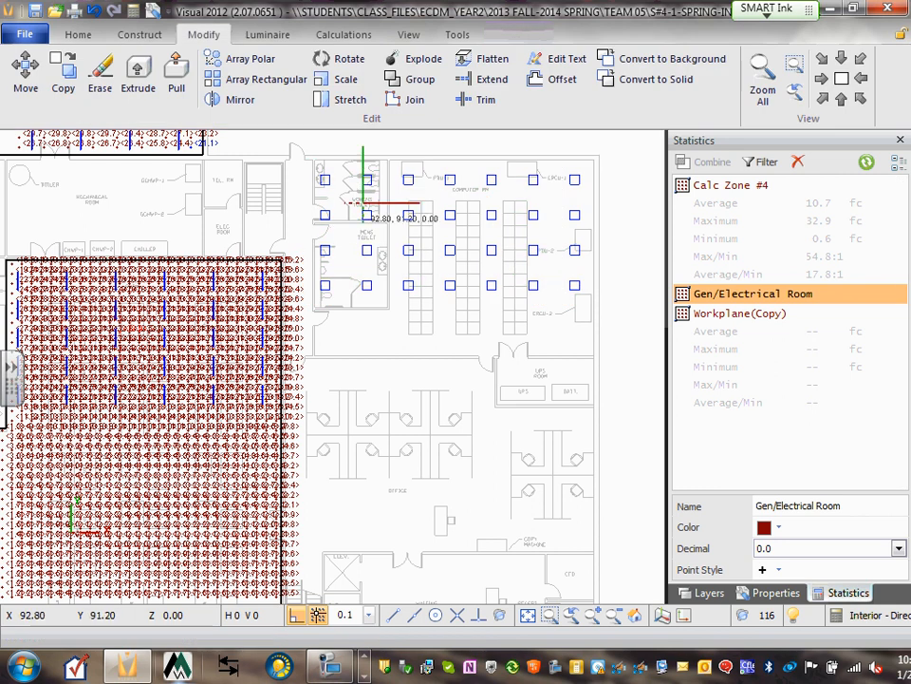
Erase the eight luminaires over the women's and men's toilets, keeping those over the computer room.
scroll(375, 198, up, 1)
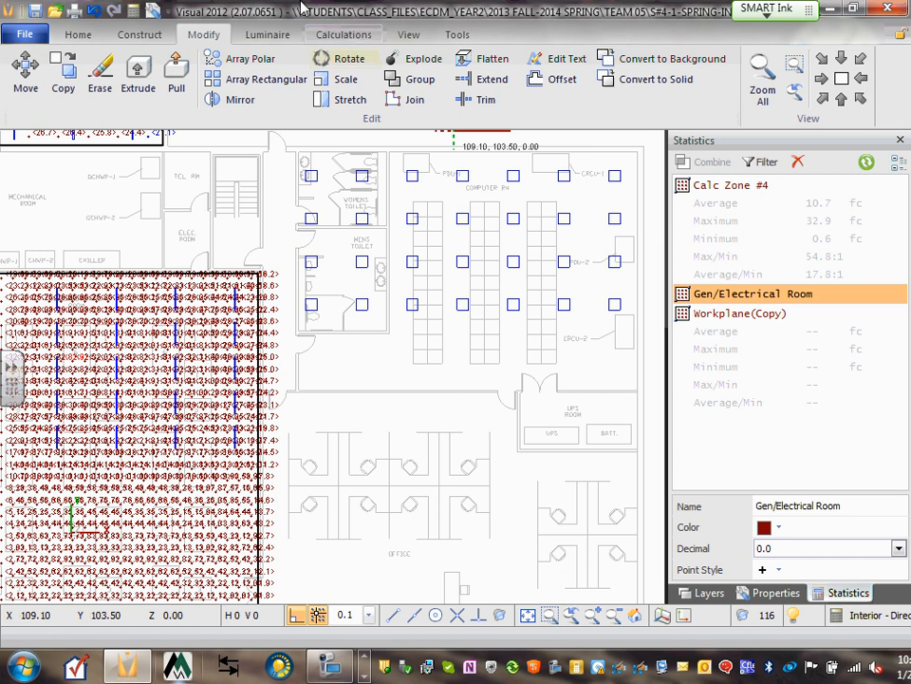
click(100, 69)
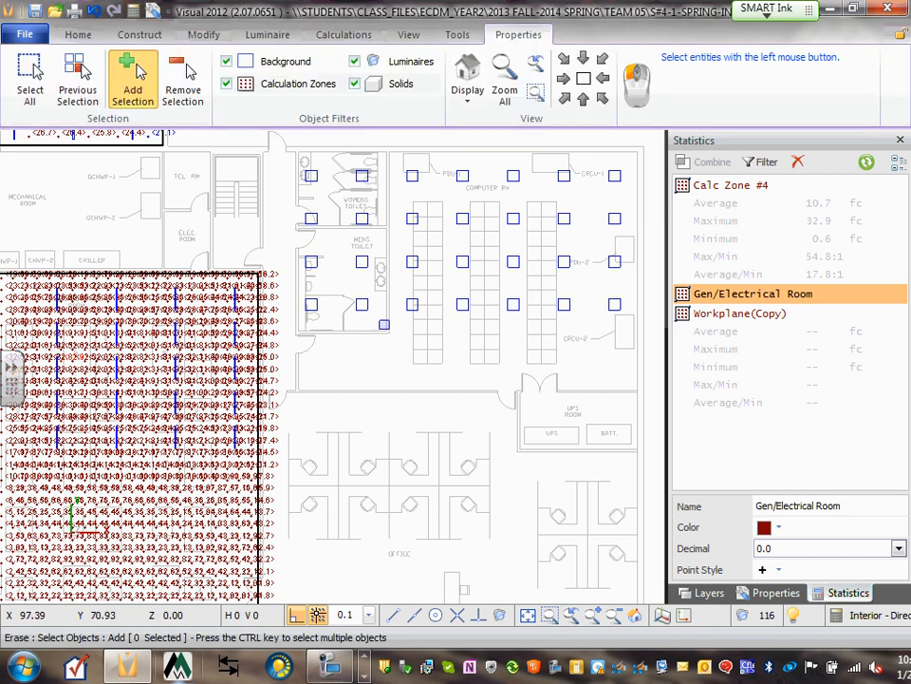
click(373, 304)
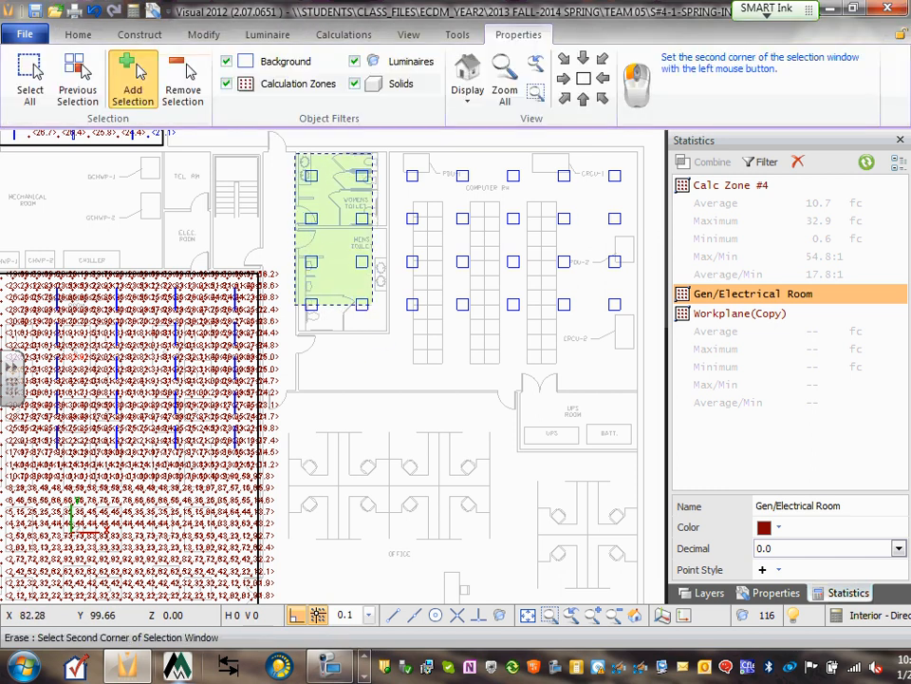
click(296, 153)
right_click(313, 170)
scroll(379, 209, down, 1)
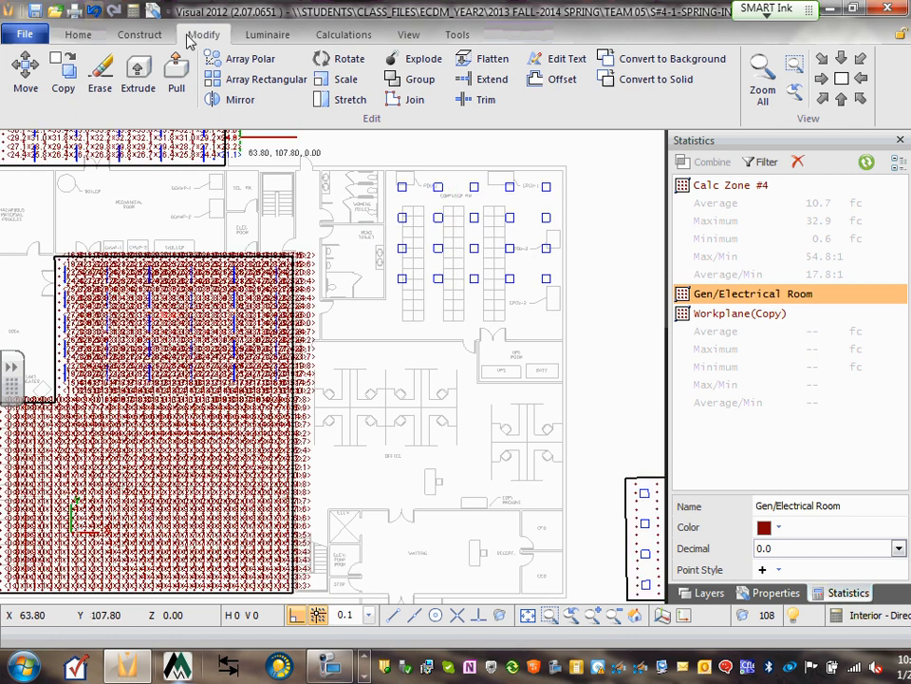
Construct an L-shaped non-rectangular room 22 high around the computer room, including the strip south of the toilets, and check it in 3D.
click(137, 35)
click(25, 94)
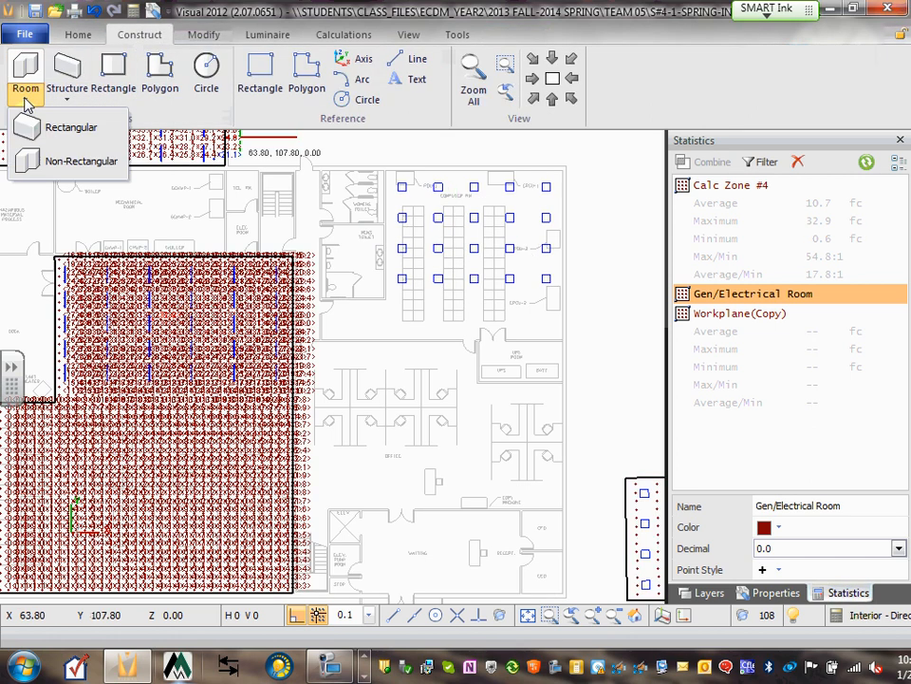
click(53, 155)
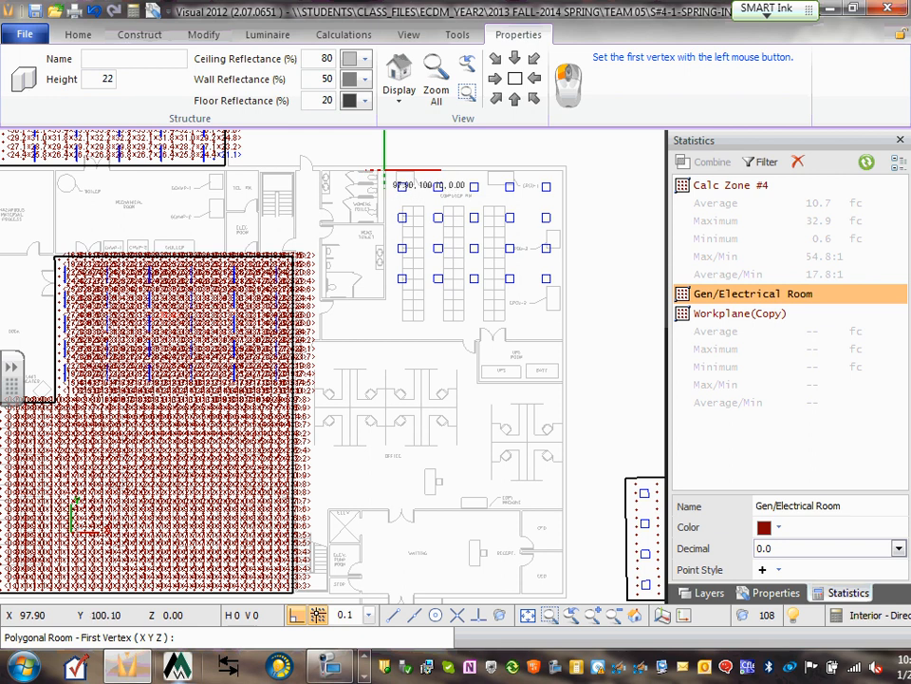
click(380, 169)
click(563, 187)
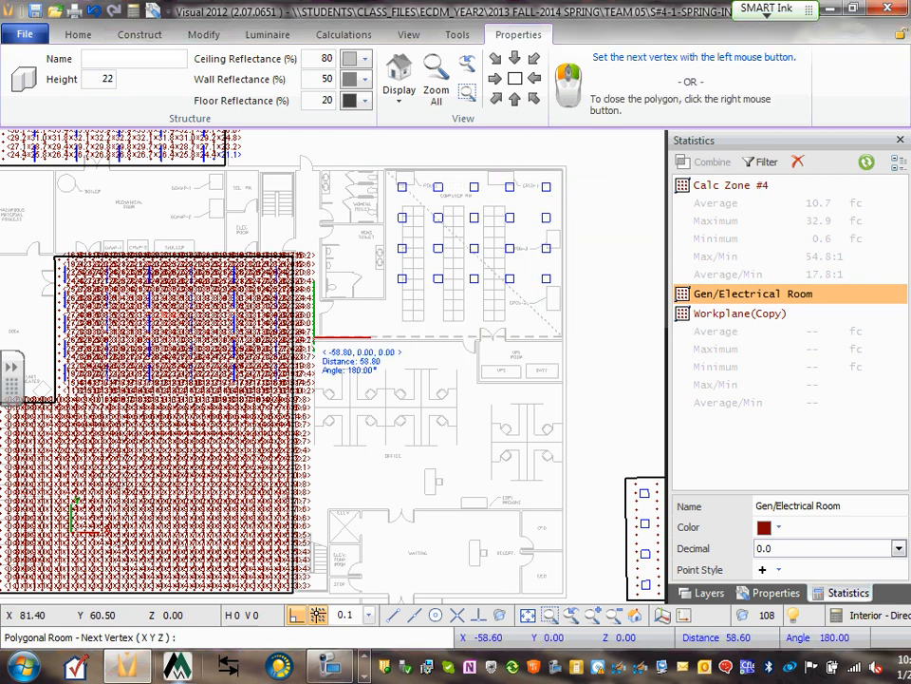
click(319, 336)
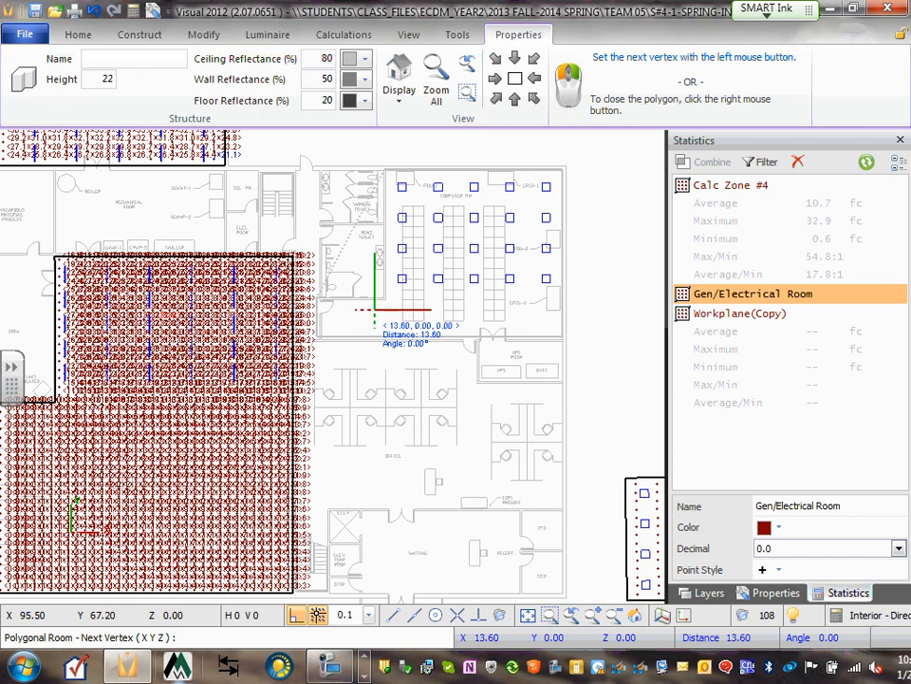
click(385, 169)
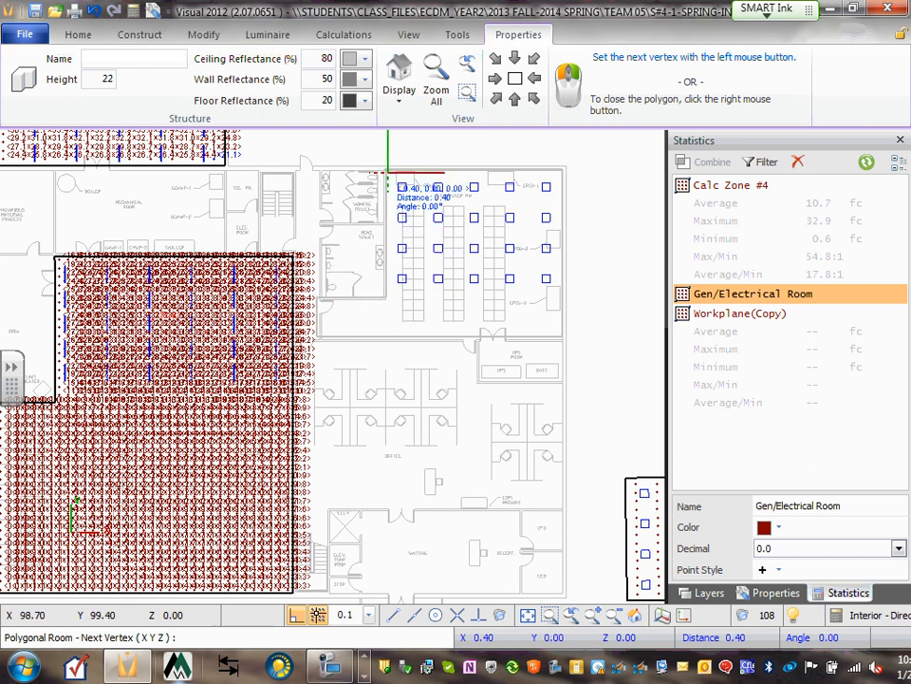
right_click(387, 169)
click(532, 98)
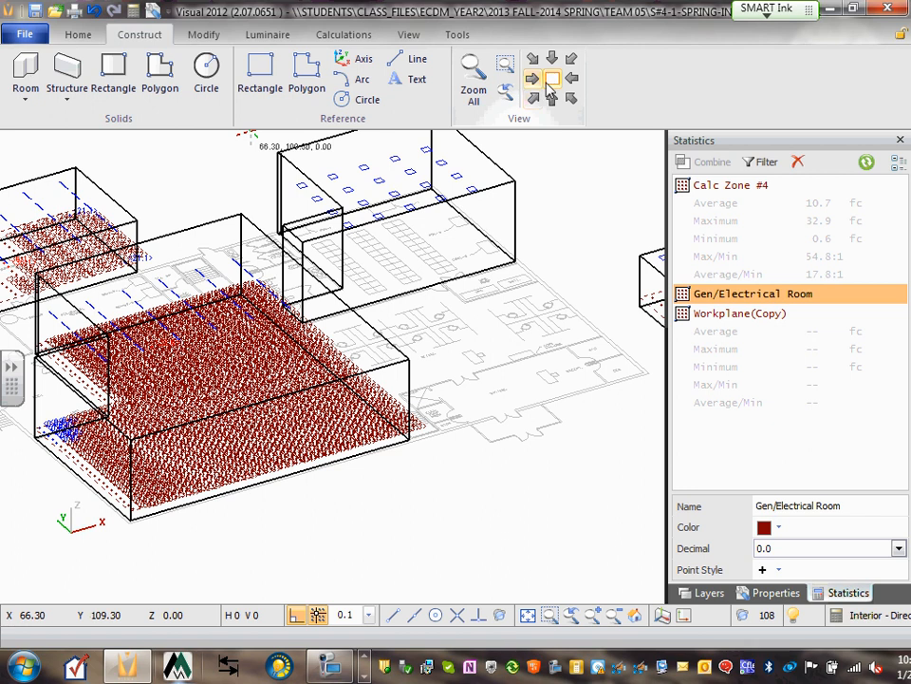
click(551, 79)
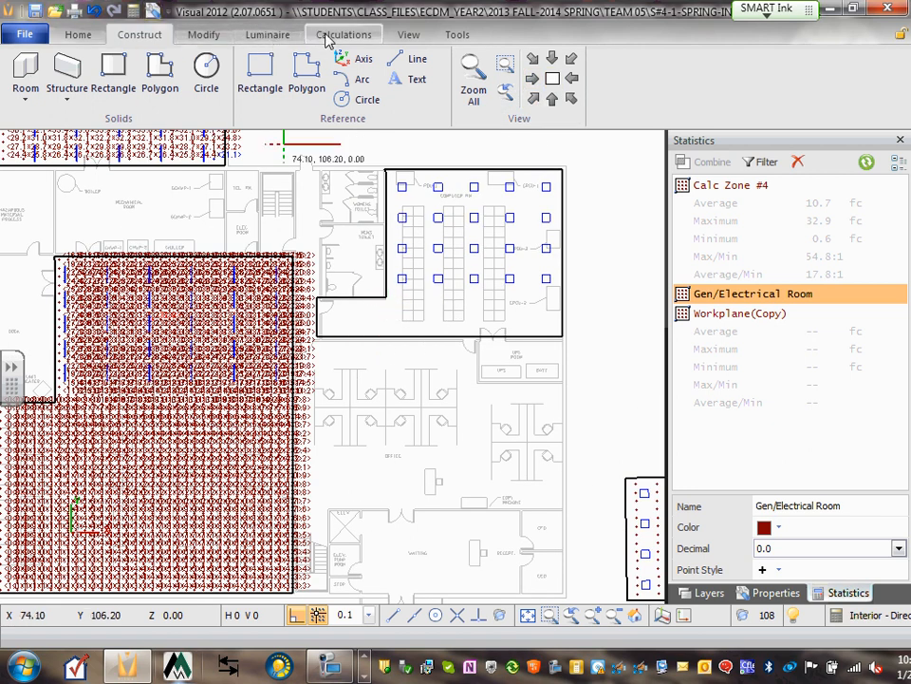
Add a surface calculation zone on the computer room's floor at height 2.5 with row and column spacing of 2, using a 3D view.
click(328, 36)
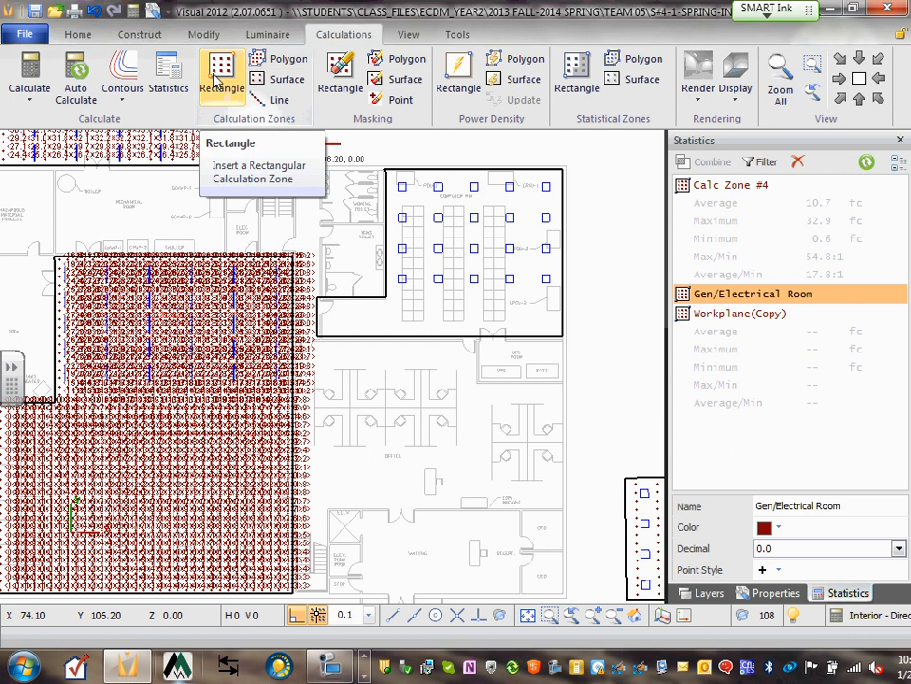
click(273, 80)
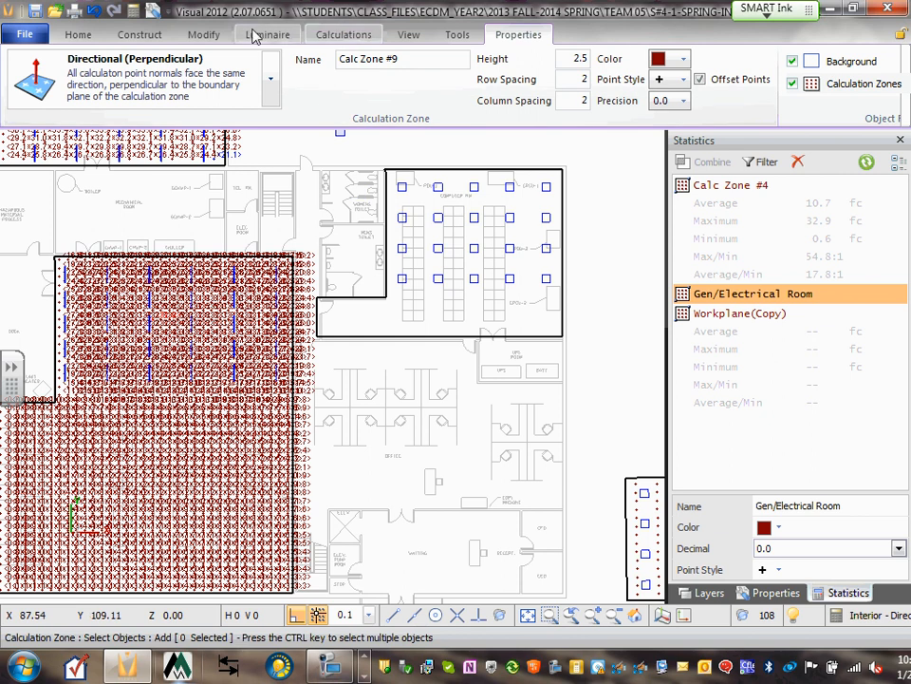
click(343, 34)
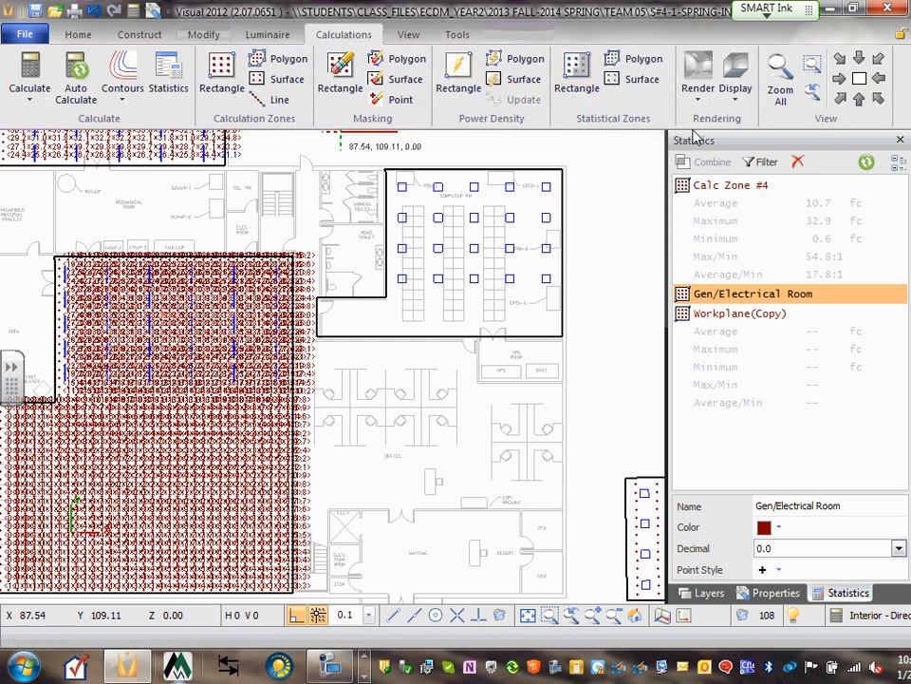
click(839, 97)
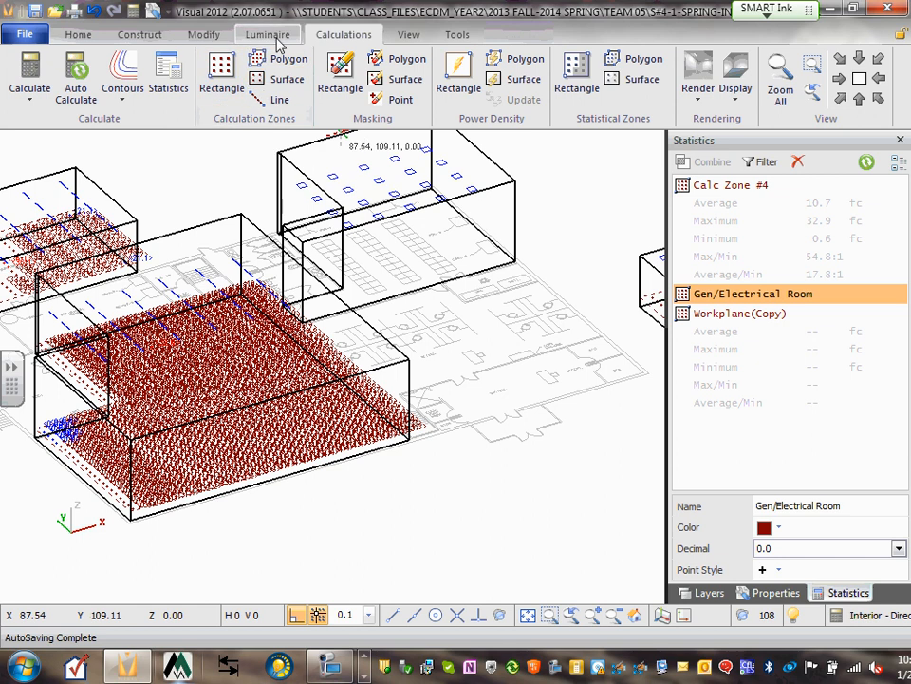
click(284, 81)
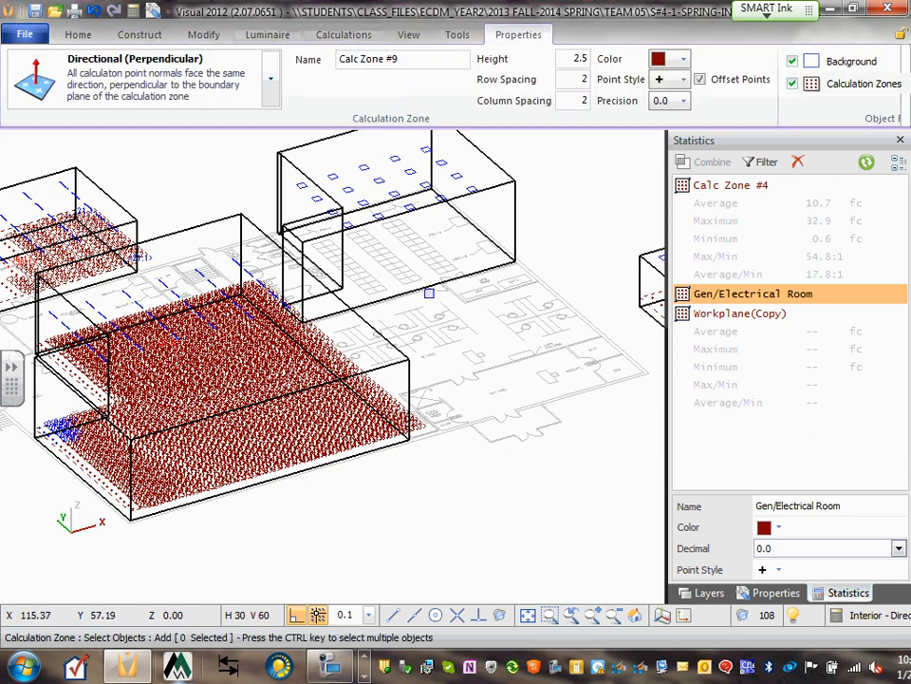
click(439, 283)
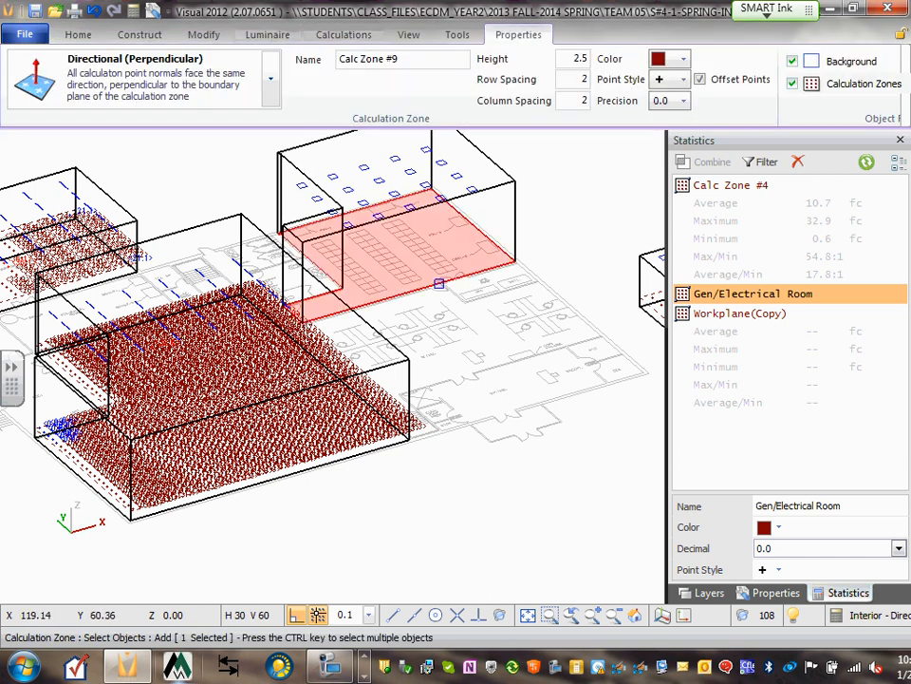
click(412, 60)
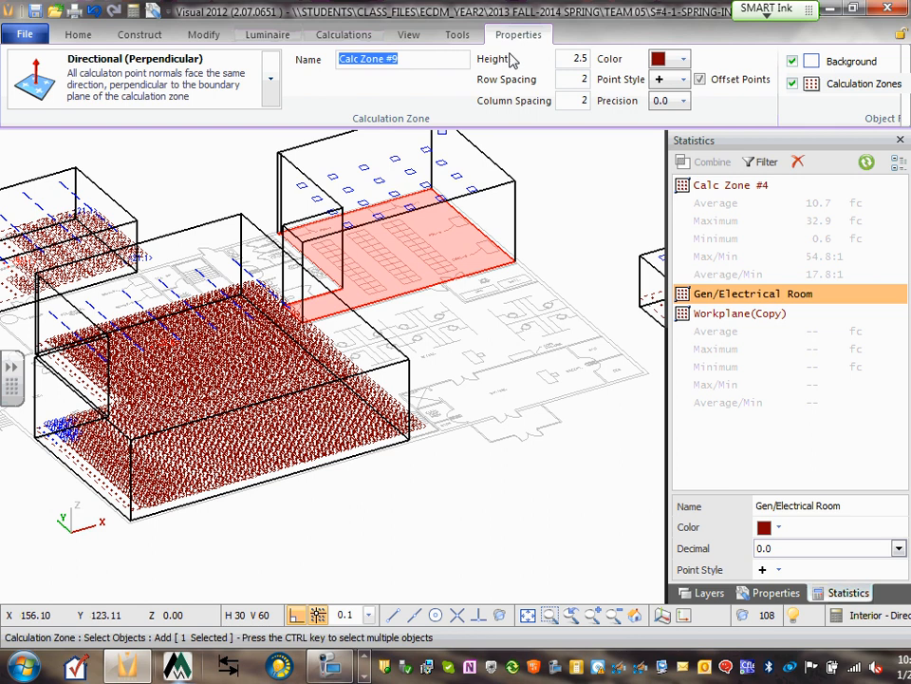
click(581, 59)
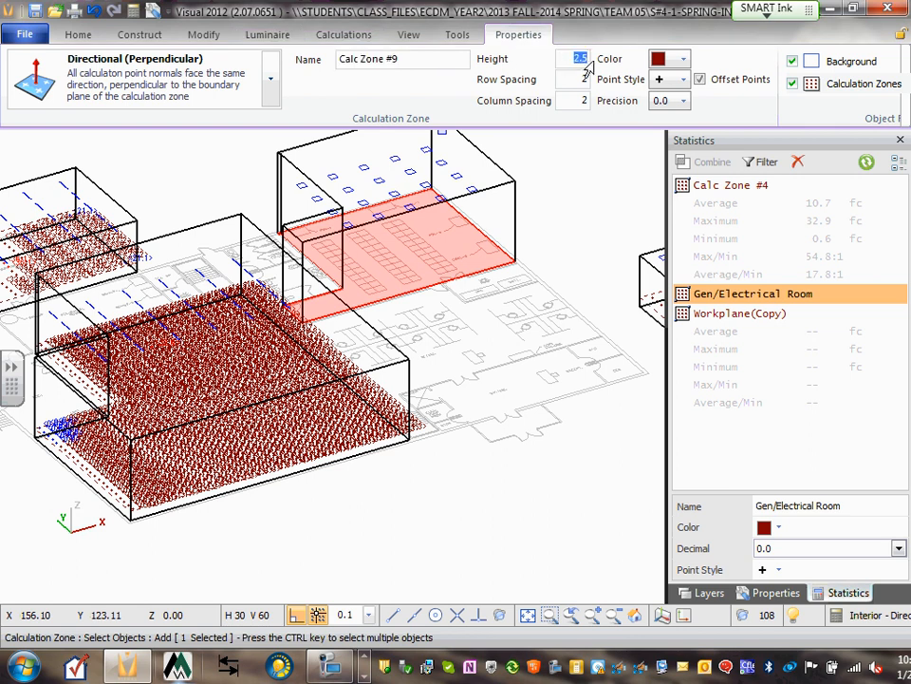
click(427, 59)
right_click(472, 258)
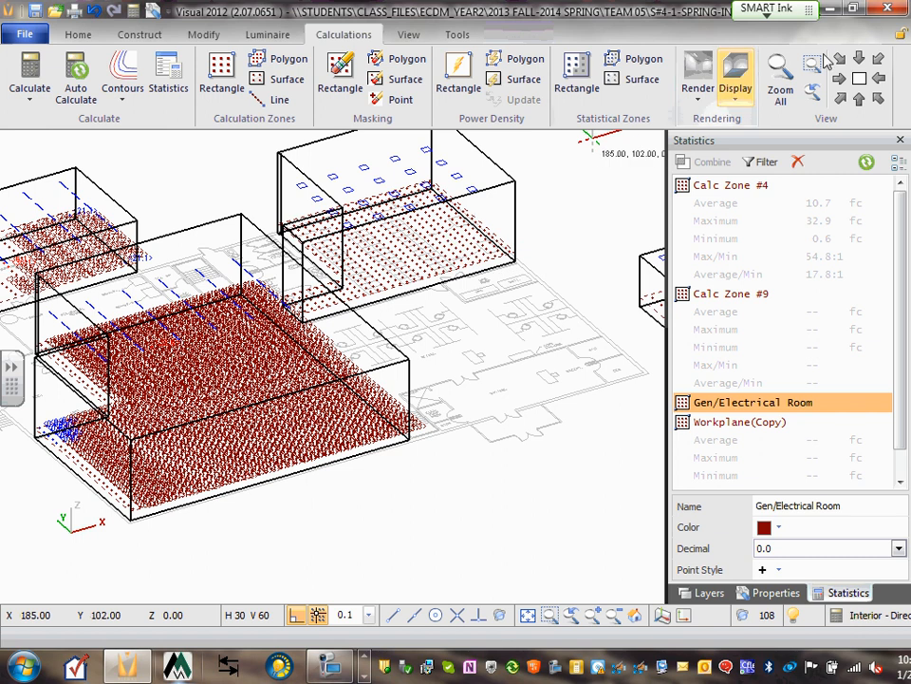
click(859, 79)
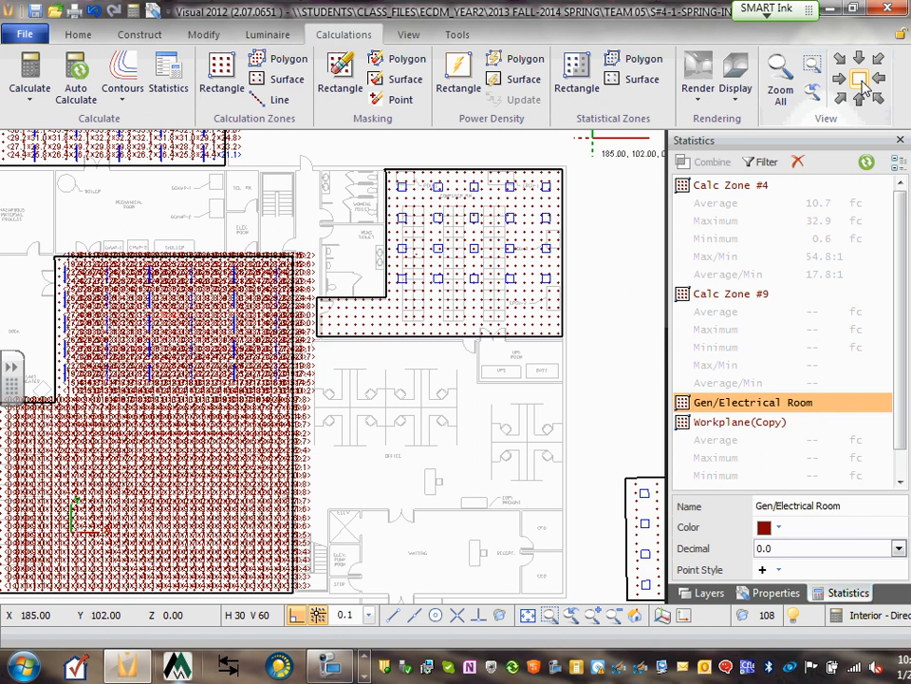
Calculate the illuminance for all zones and open the name of Calc Zone #4 for editing.
click(36, 71)
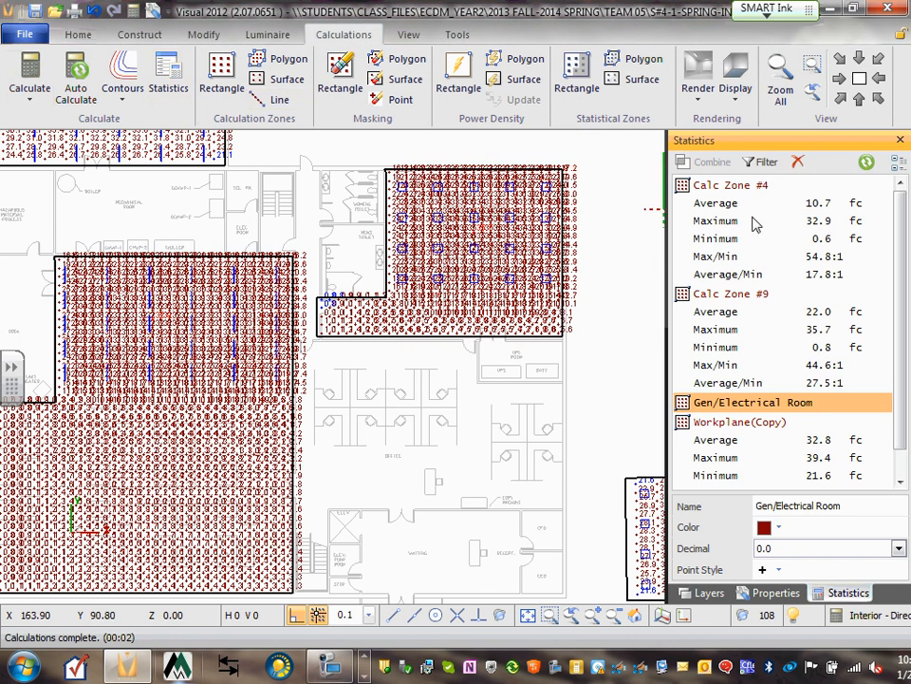
click(758, 187)
click(758, 187)
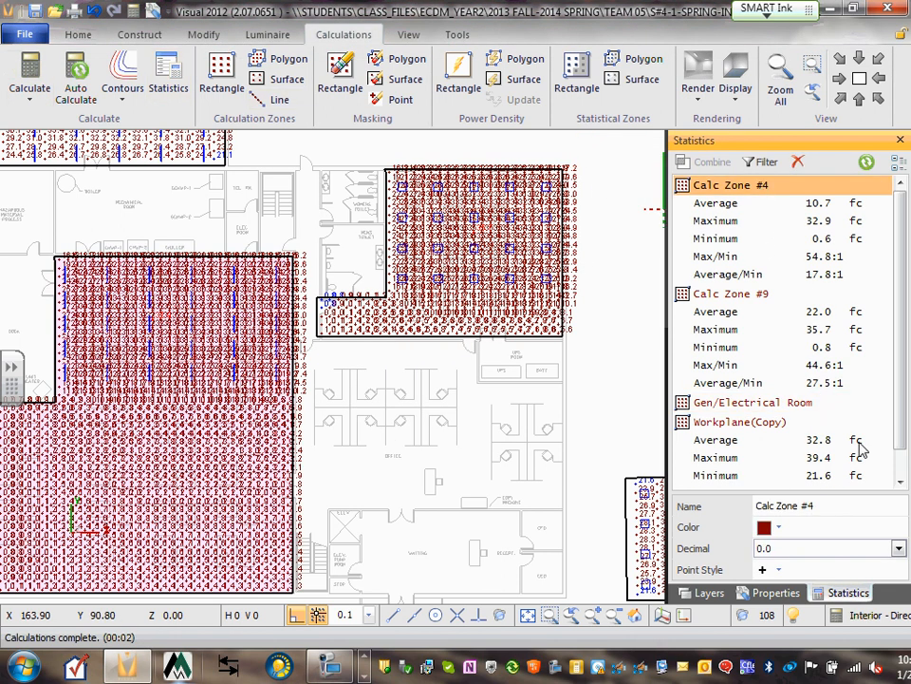
click(834, 506)
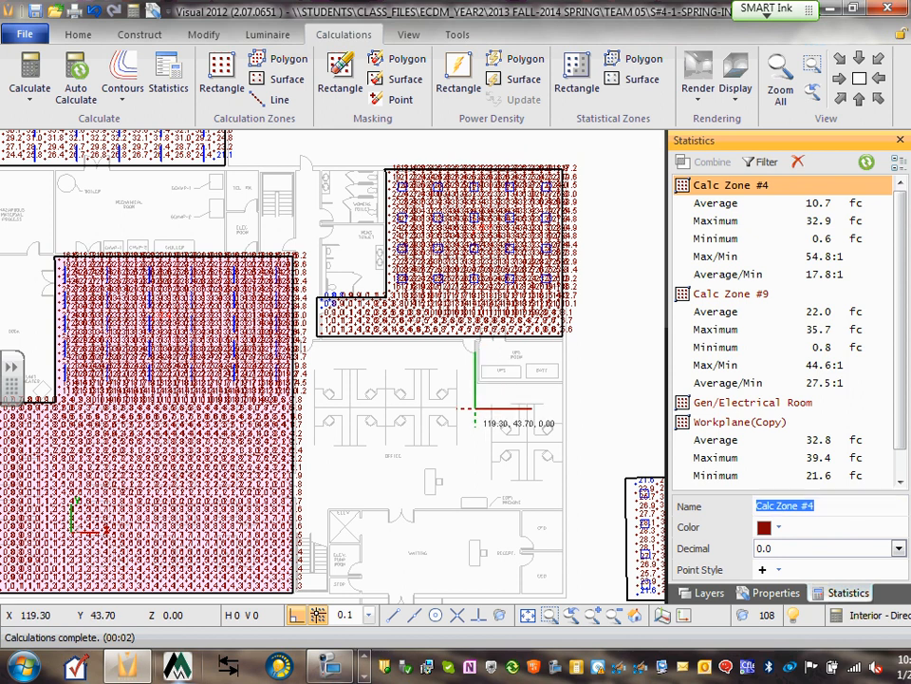
scroll(474, 409, down, 2)
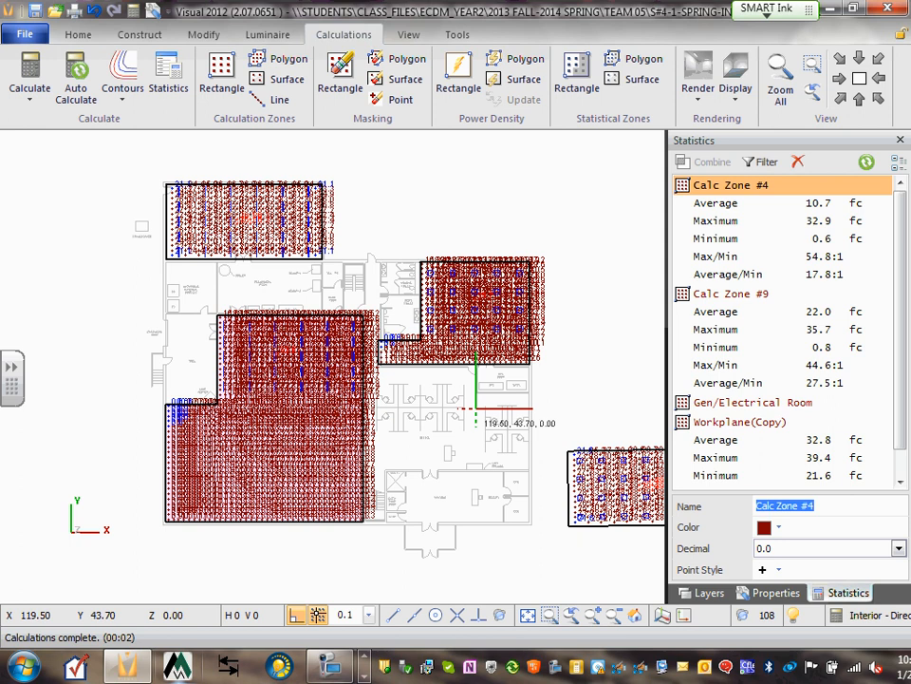
Switch to the Word document "Design Criteria -Visual Lighting for each room-2012" with the table of room lighting criteria.
click(365, 655)
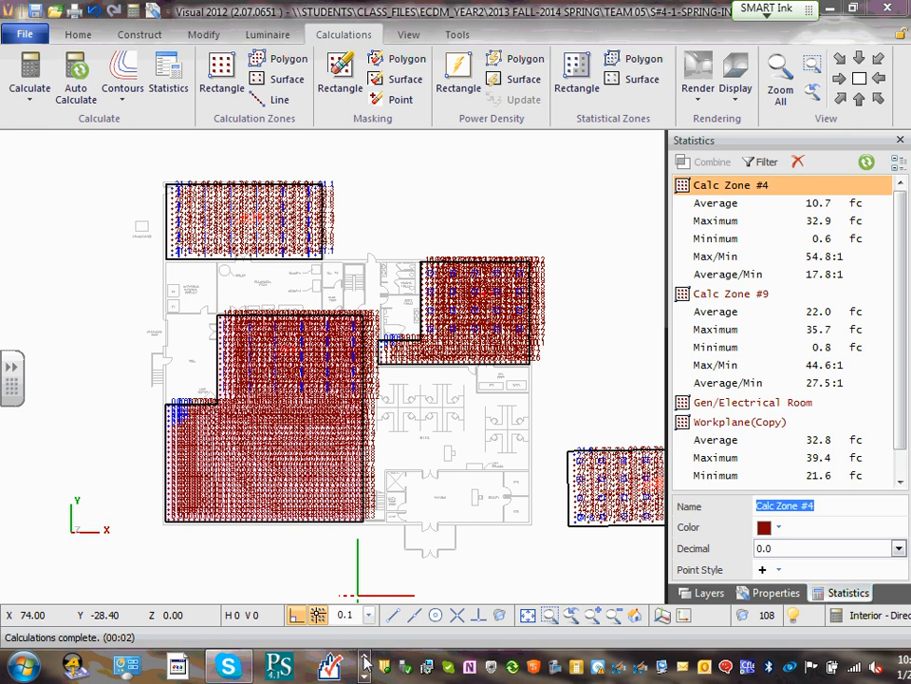
click(365, 656)
click(365, 655)
mouse_move(327, 670)
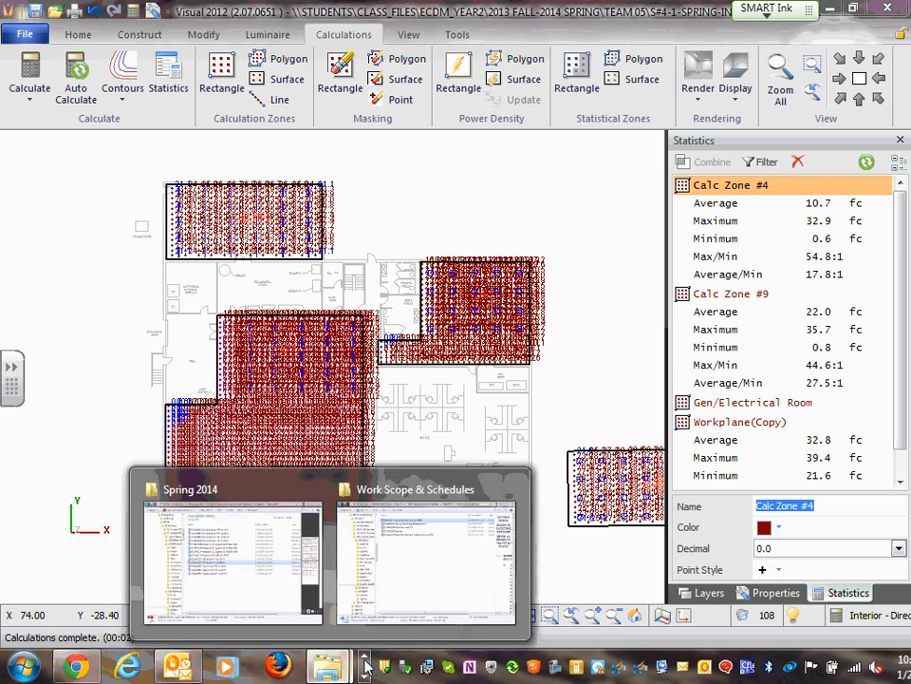
click(365, 674)
click(366, 675)
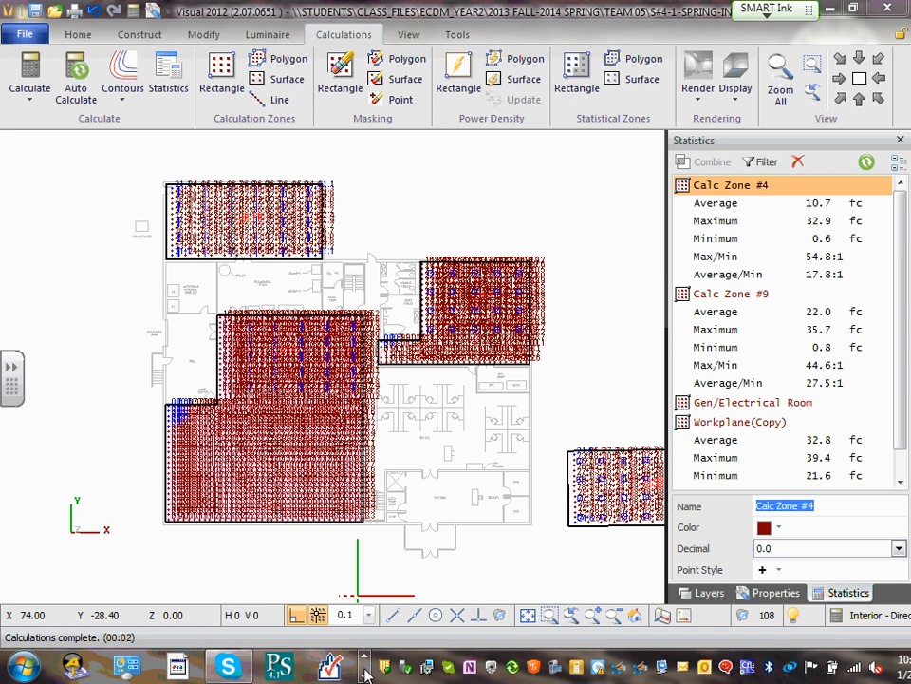
click(366, 674)
mouse_move(126, 664)
click(127, 591)
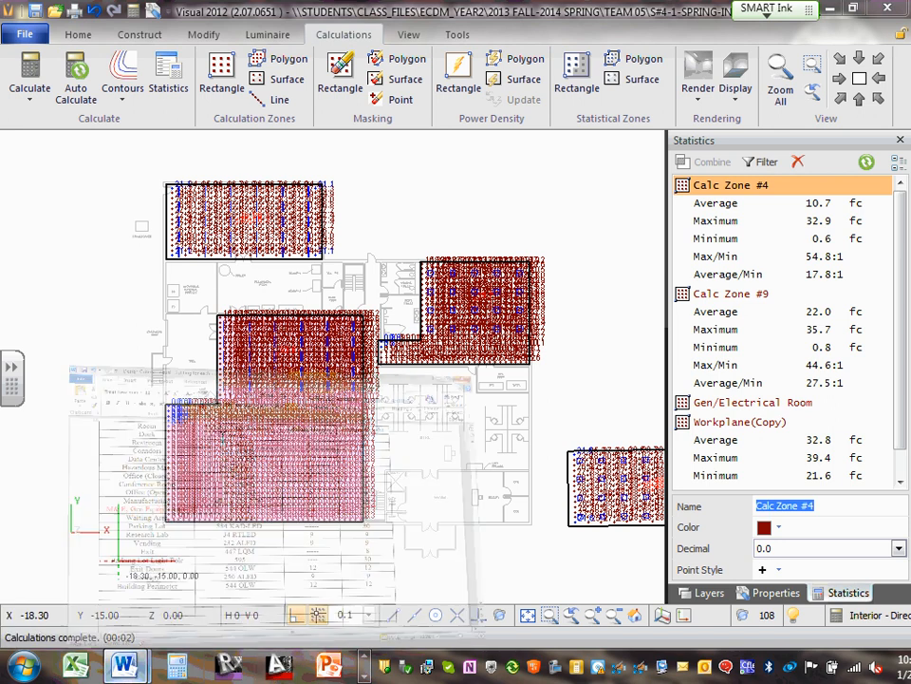
scroll(266, 356, up, 3)
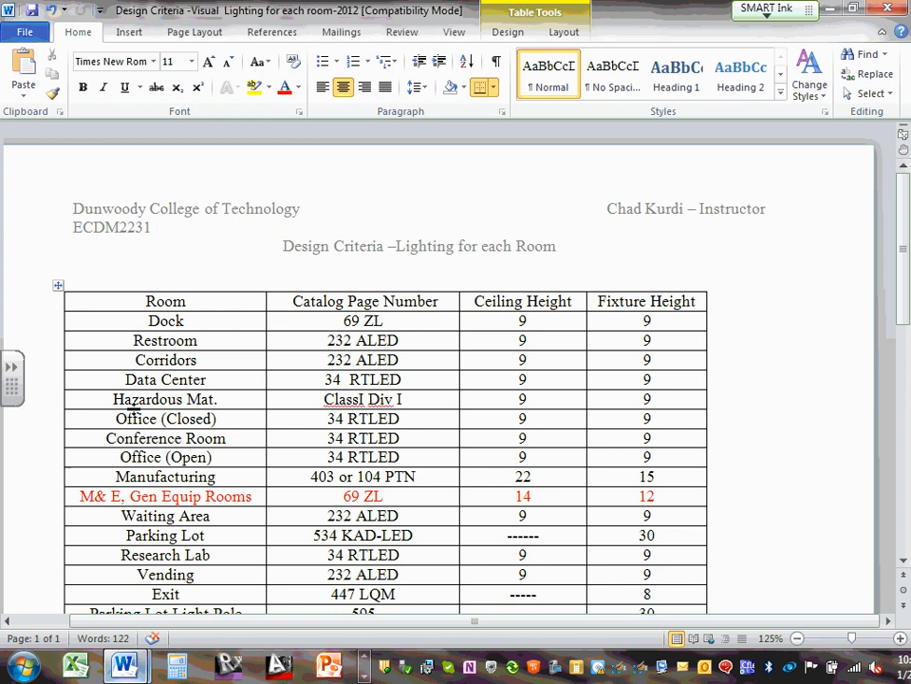
scroll(294, 365, down, 3)
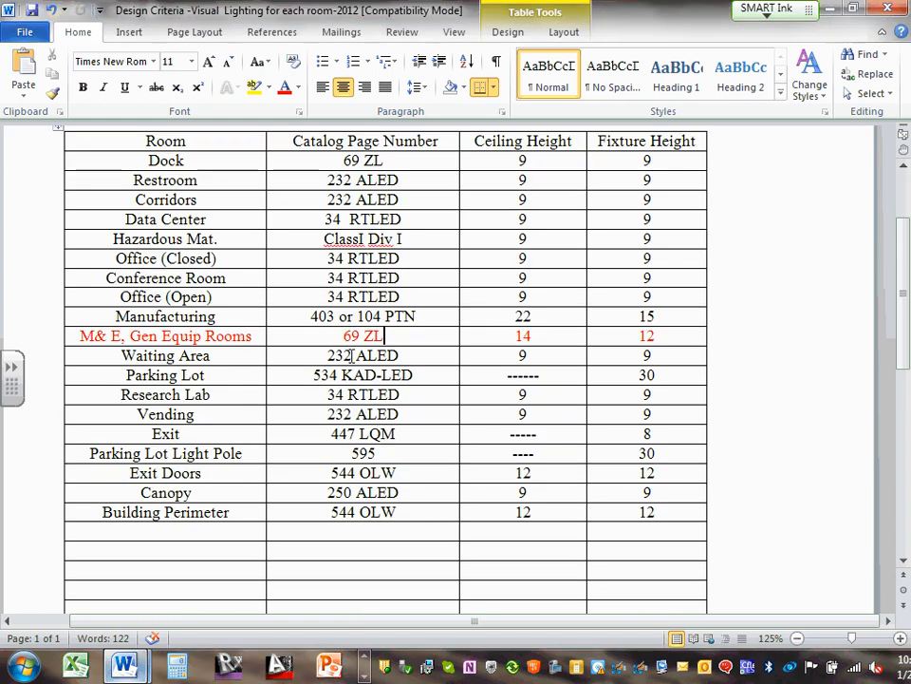
In the Waiting Area's catalog entry, color the page number 232 light blue and the fixture code ALED red.
drag(352, 355, 328, 355)
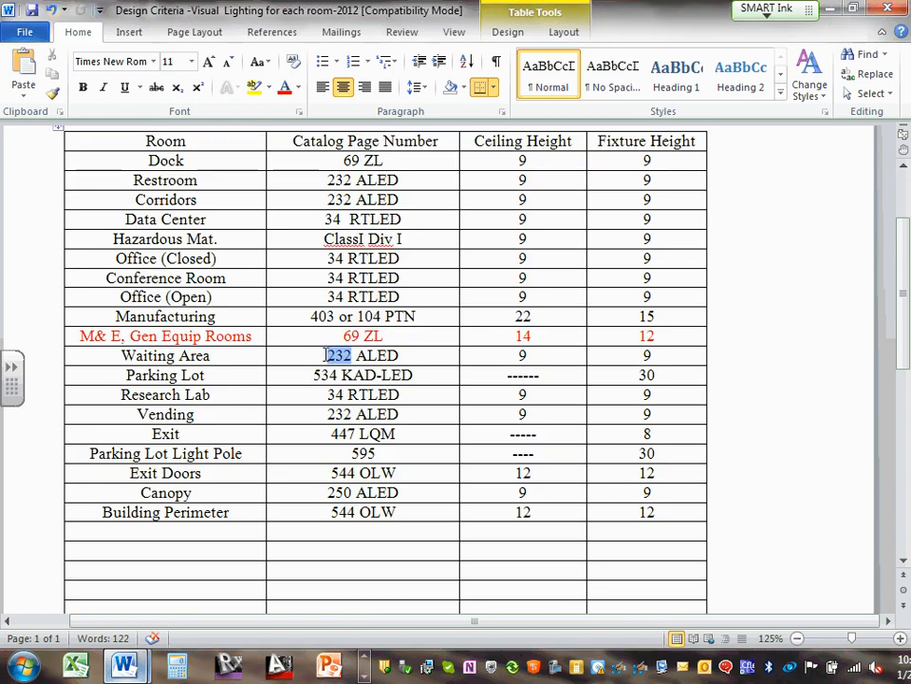
click(298, 86)
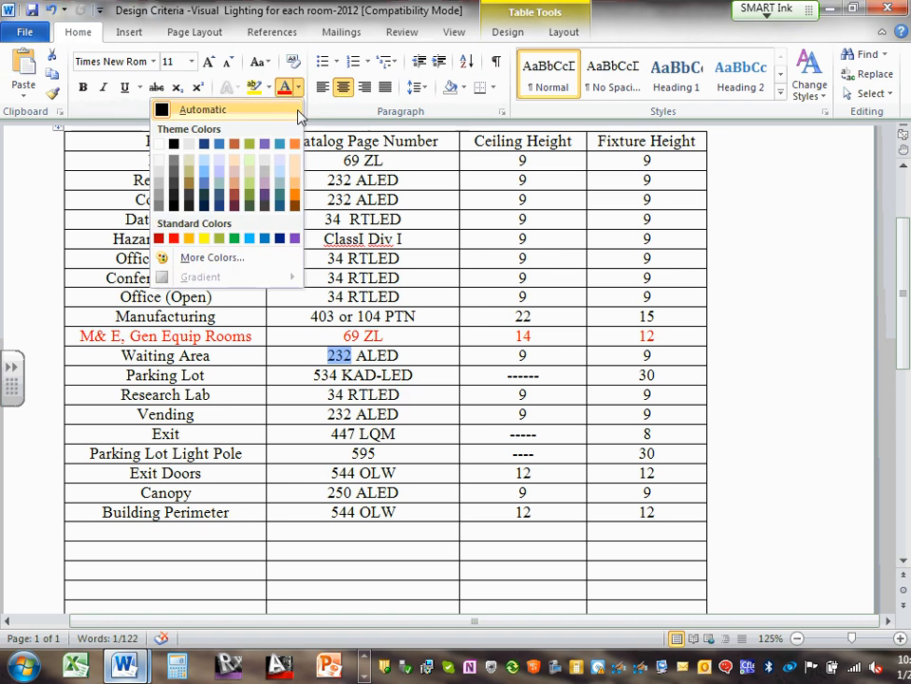
click(249, 238)
drag(357, 355, 399, 355)
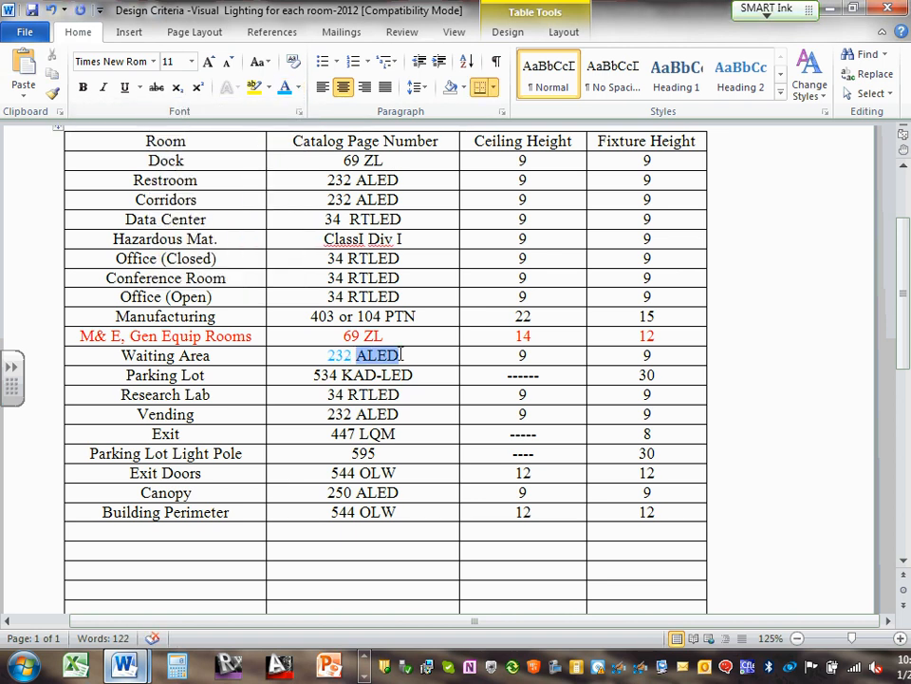
click(298, 87)
click(169, 238)
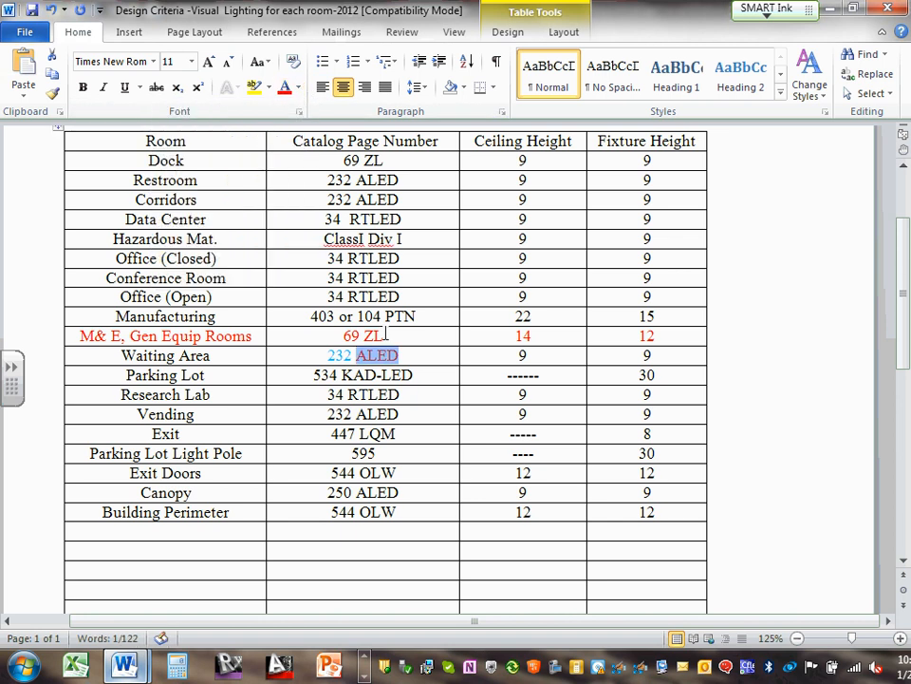
Switch to the Work Scope & Schedules folder window and go back to the 2013 Fall-2014 Spring folder.
click(439, 366)
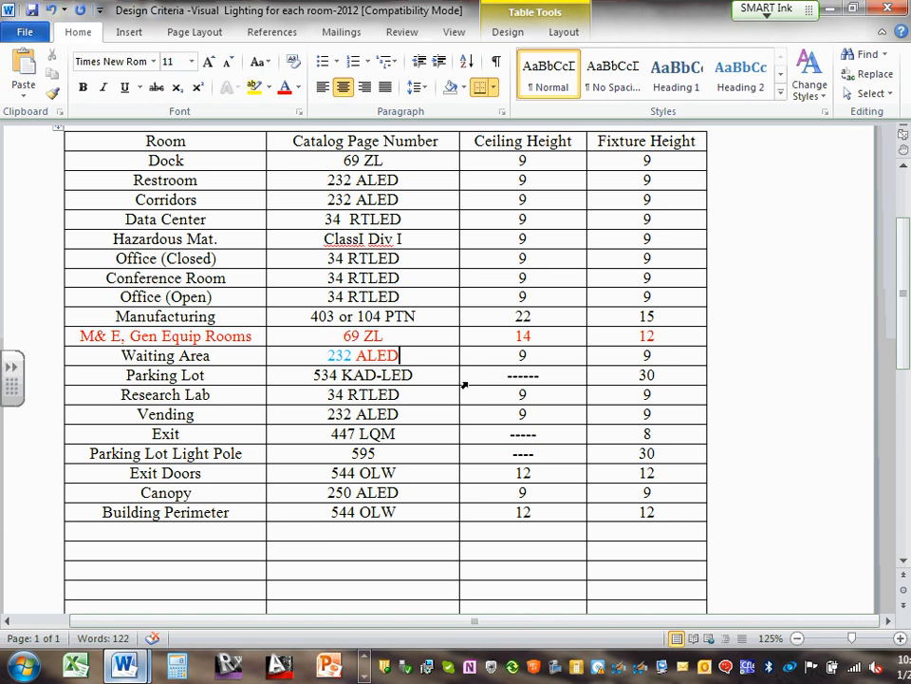
click(364, 656)
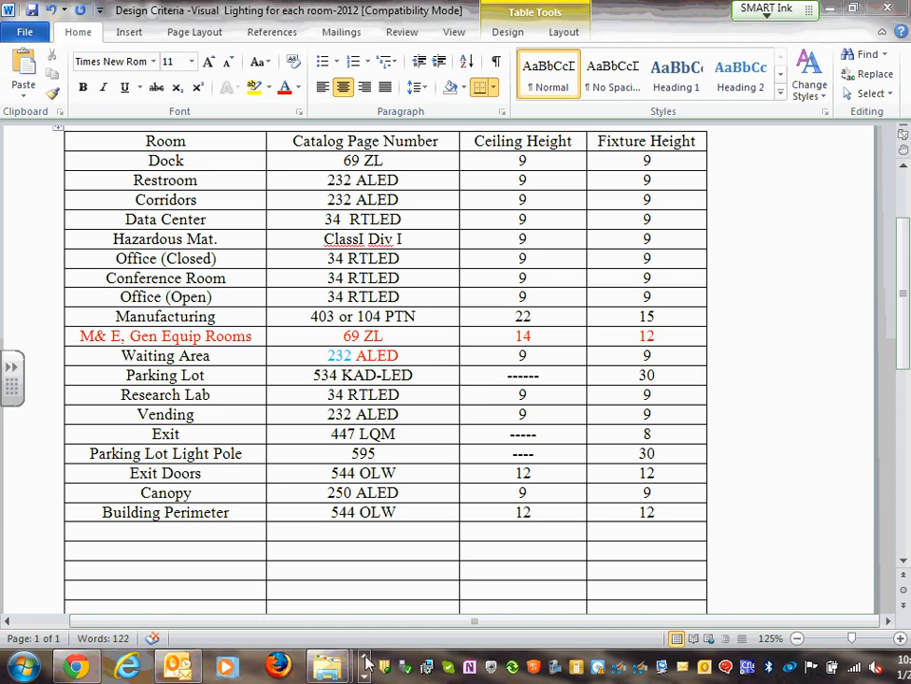
click(327, 670)
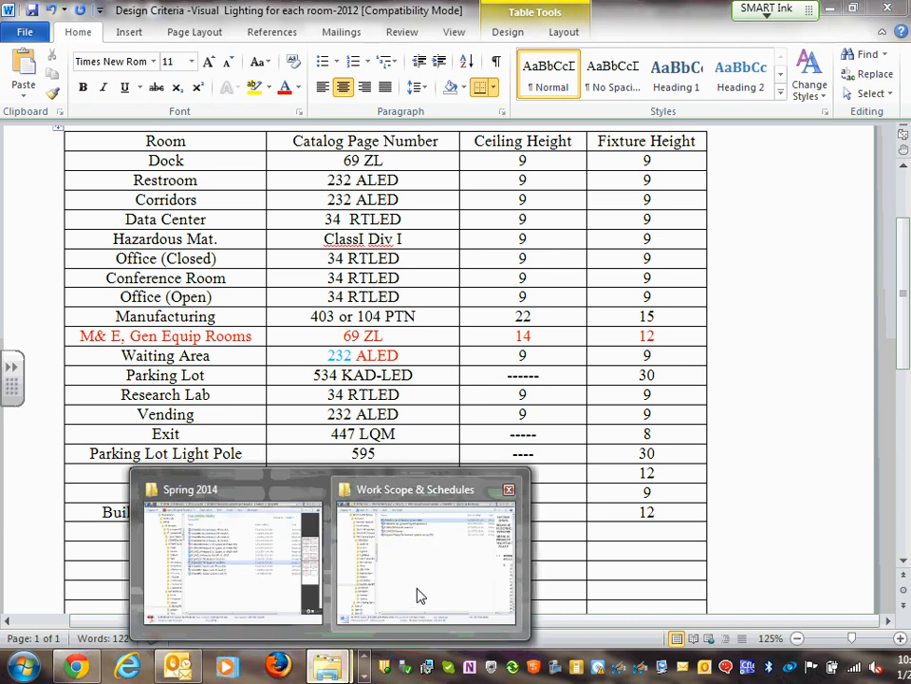
click(244, 559)
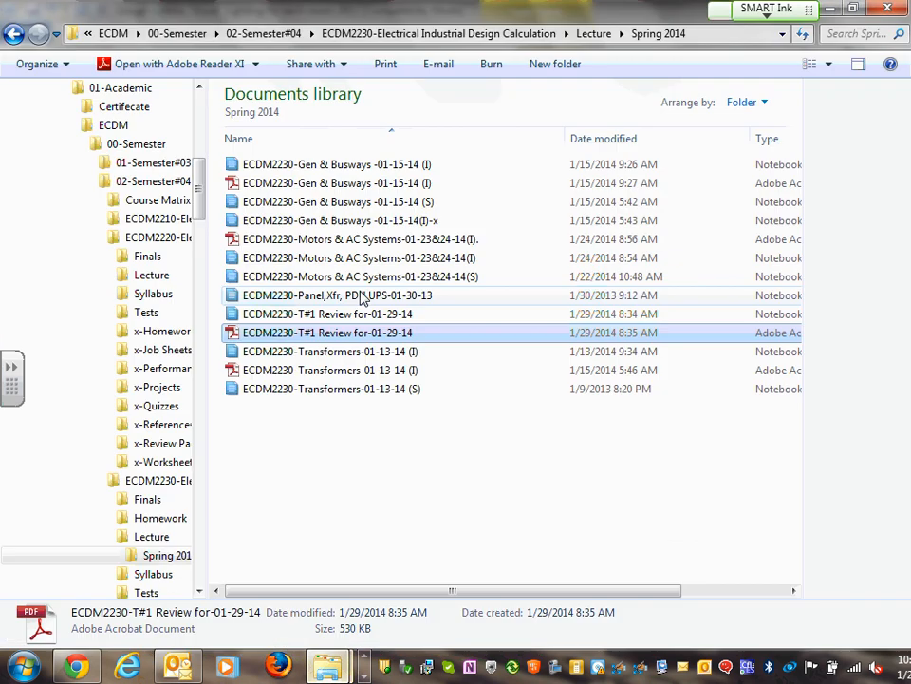
click(325, 667)
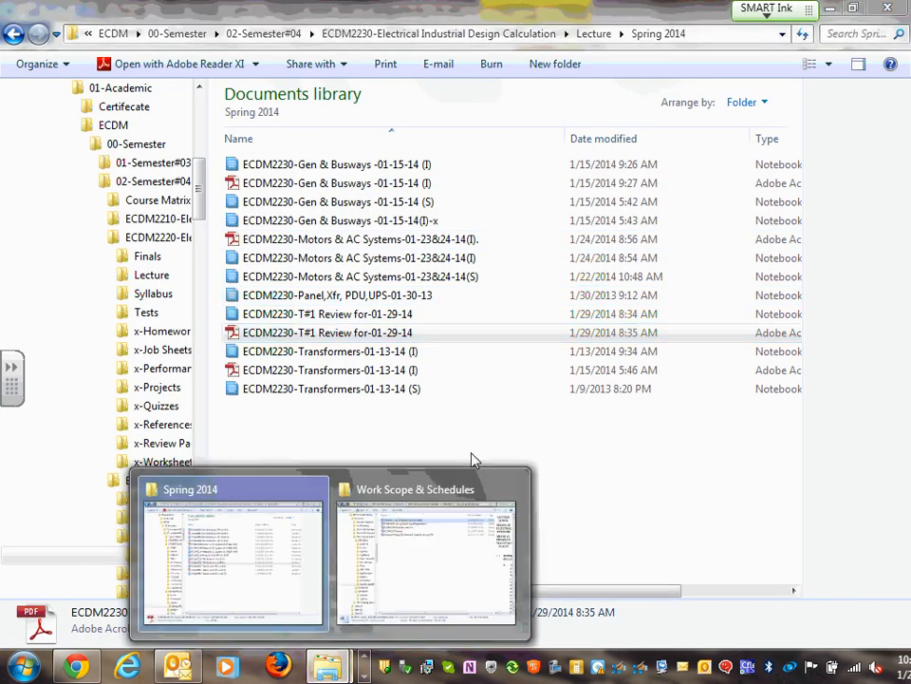
click(14, 34)
click(15, 34)
click(14, 34)
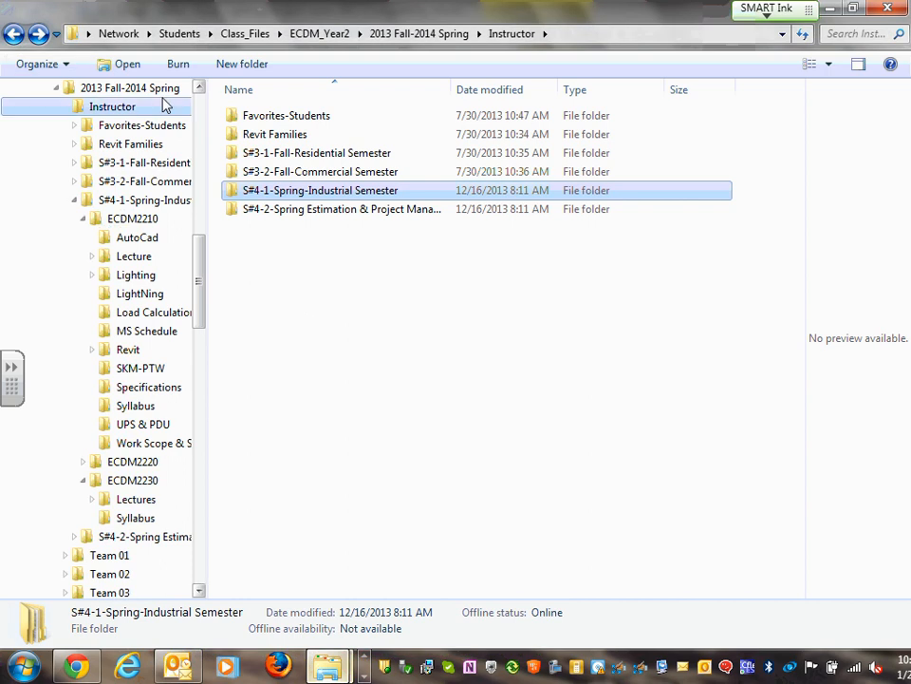
click(14, 34)
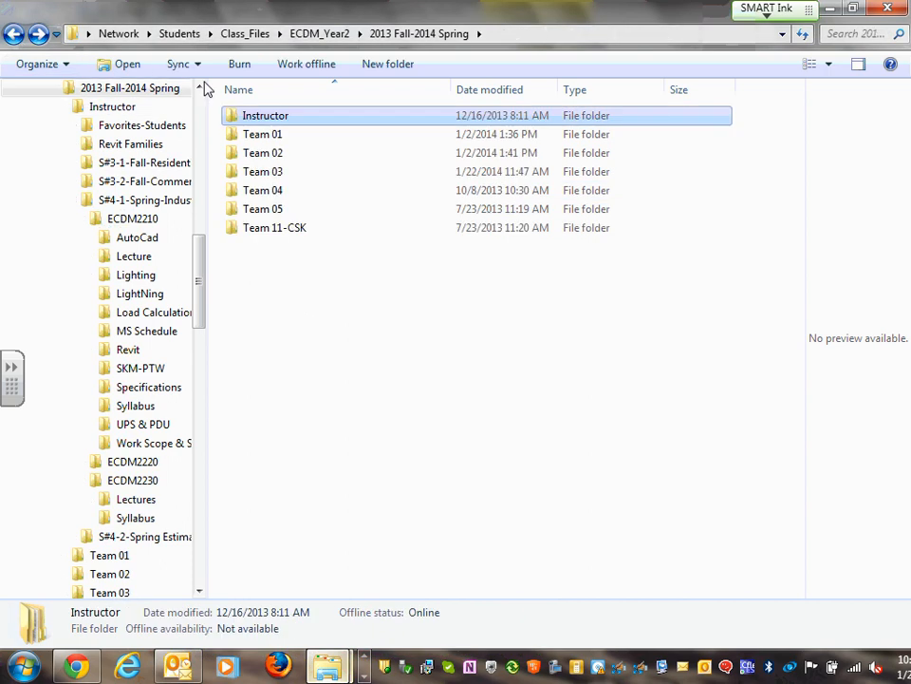
Open the ECDM2210 folder inside Instructor, S#4-1-Spring-Industrial Semester.
double_click(299, 118)
click(326, 191)
double_click(326, 191)
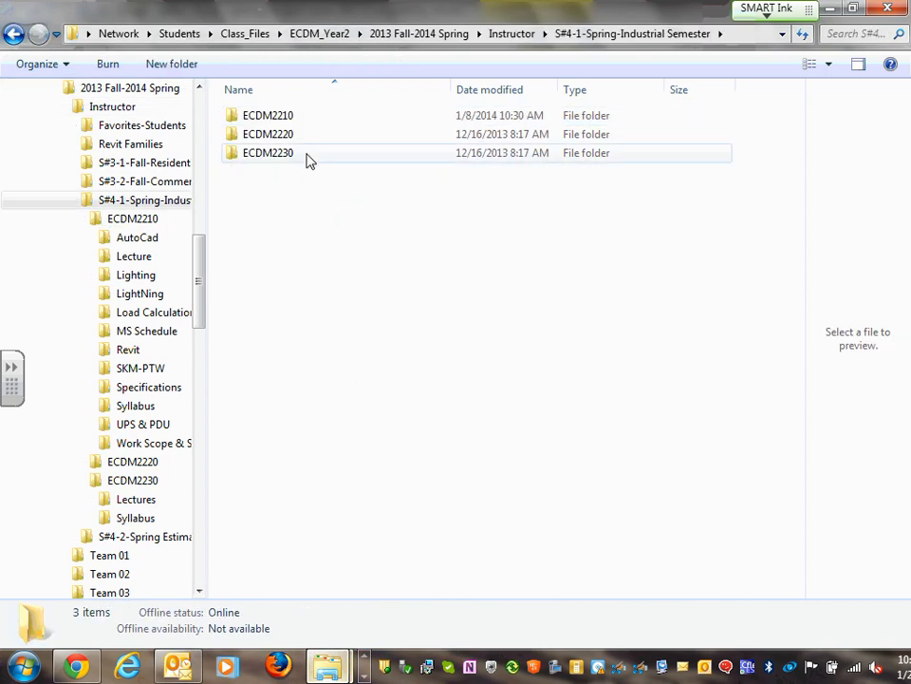
double_click(289, 120)
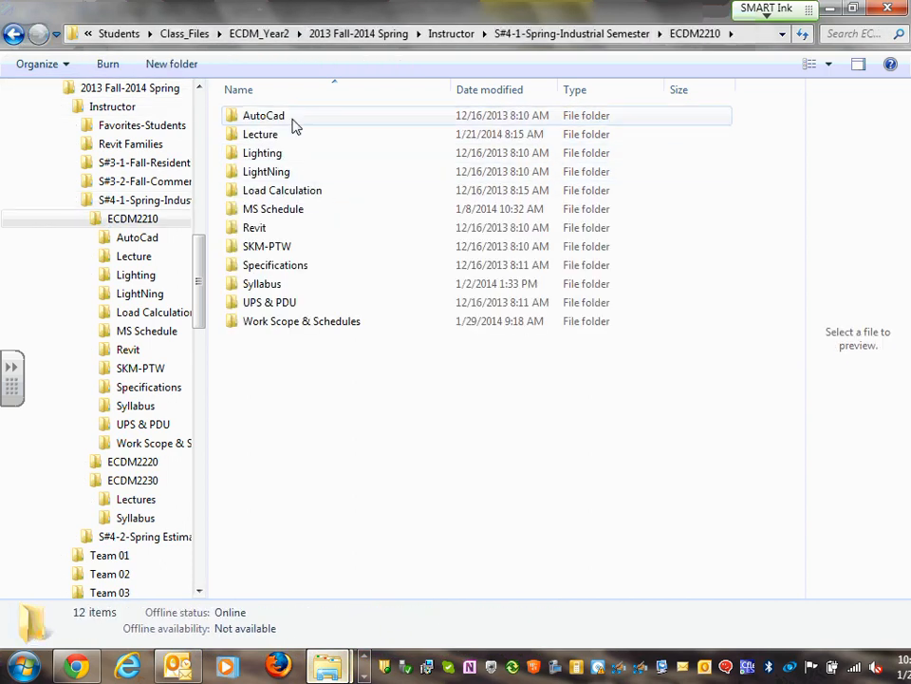
Find and open the IES LED Files folder inside the Lighting folder of ECDM2210.
double_click(285, 174)
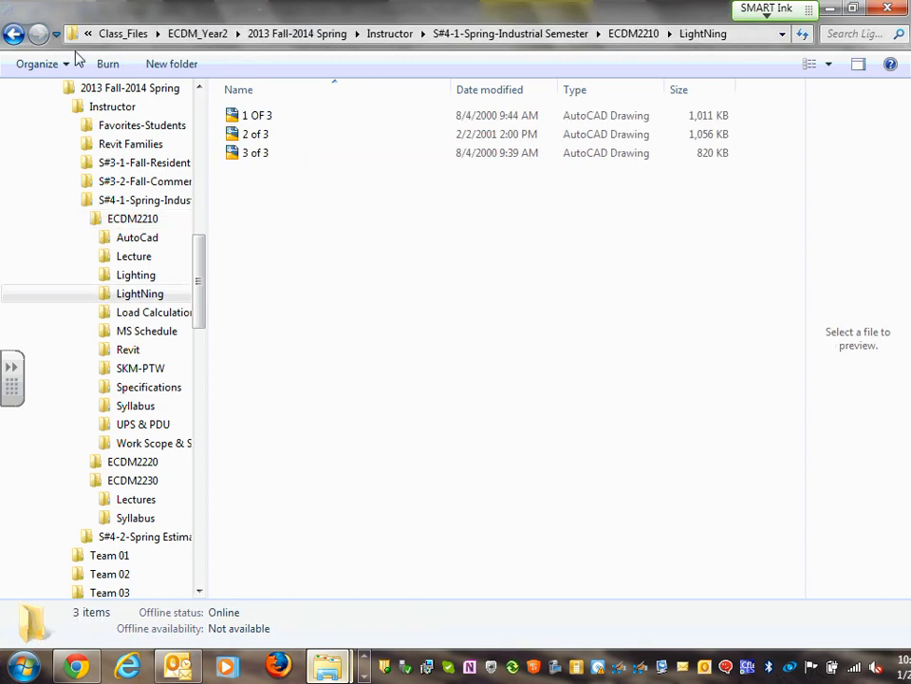
click(14, 33)
double_click(268, 157)
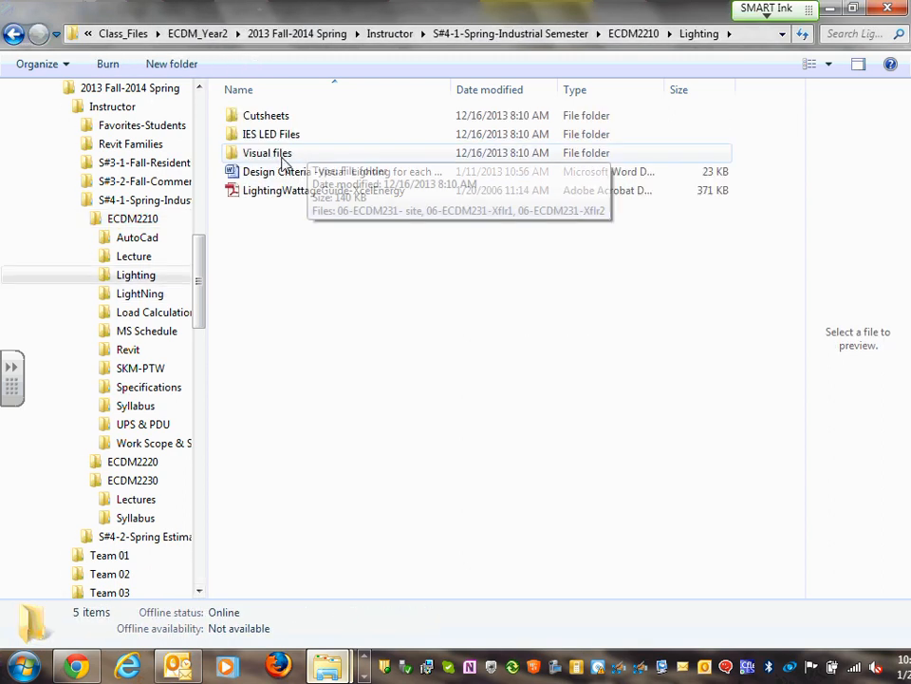
double_click(283, 152)
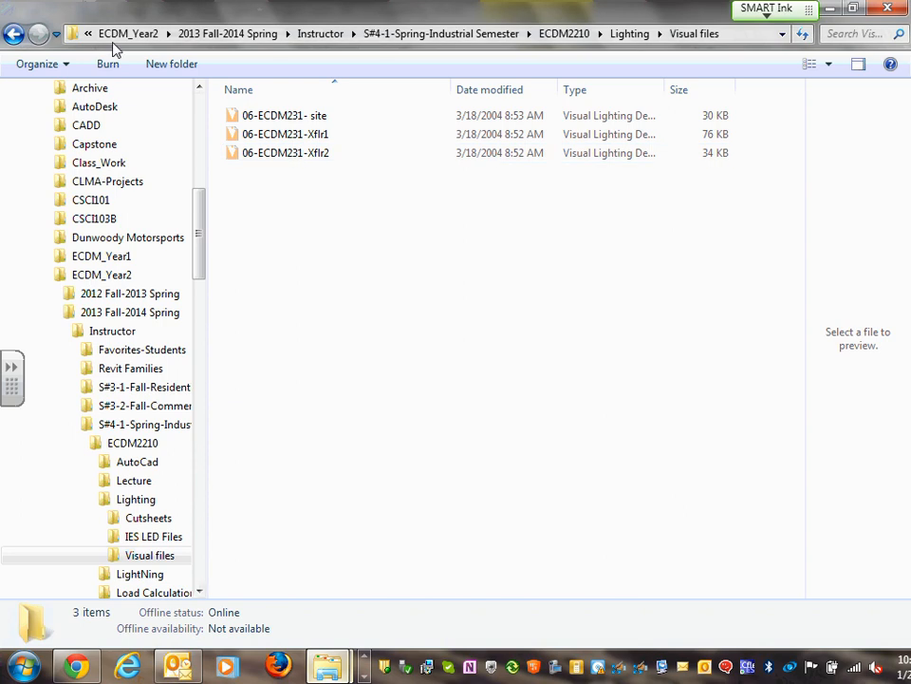
click(13, 33)
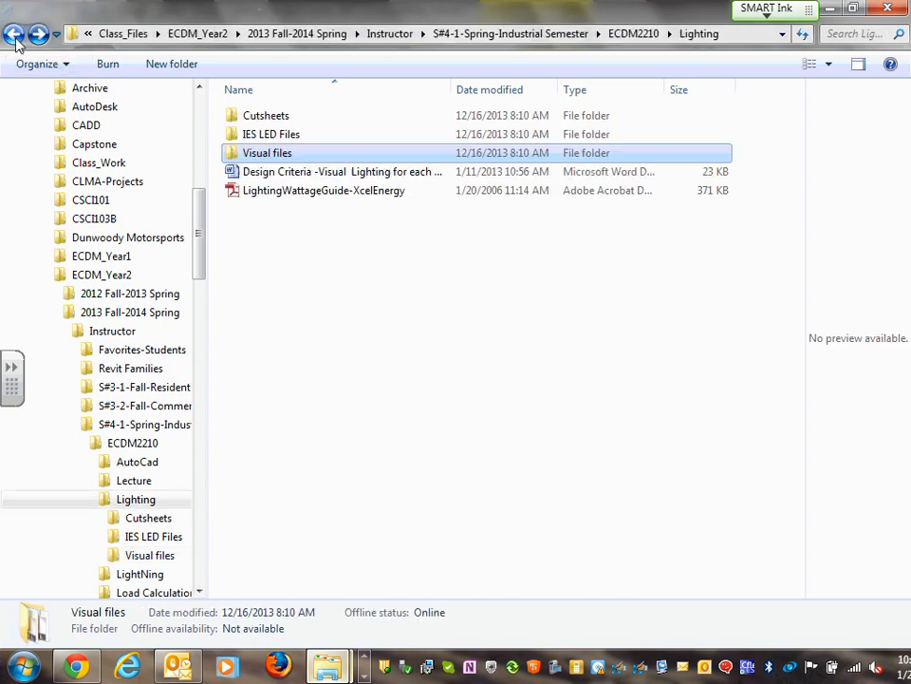
click(270, 134)
double_click(270, 134)
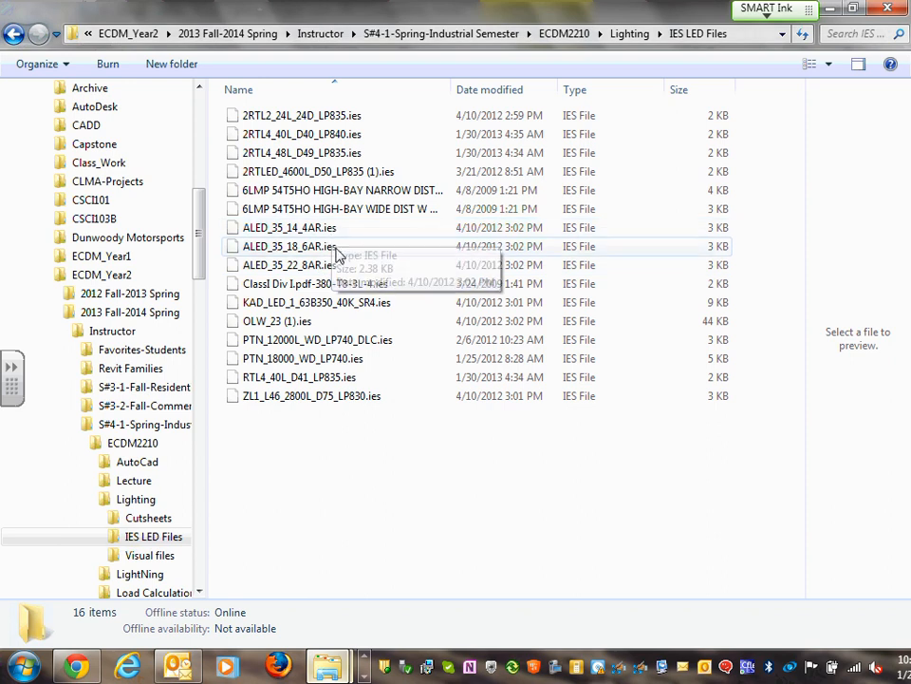
Point out the fixture files ALED_35_14_4AR.ies and ALED_35_18_6AR.ies in the IES LED Files folder.
click(323, 230)
click(316, 247)
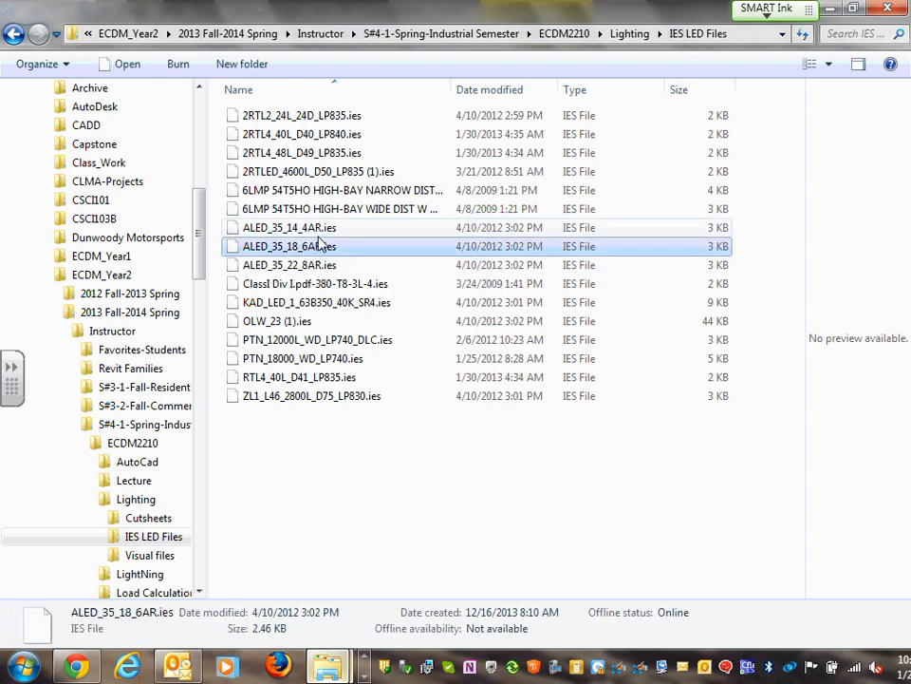
click(322, 229)
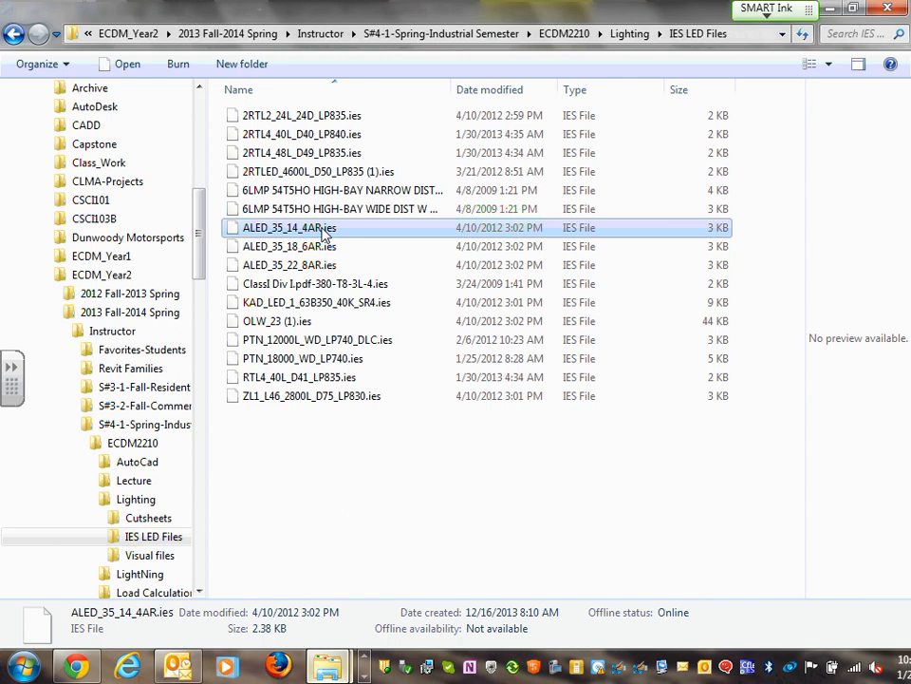
click(313, 248)
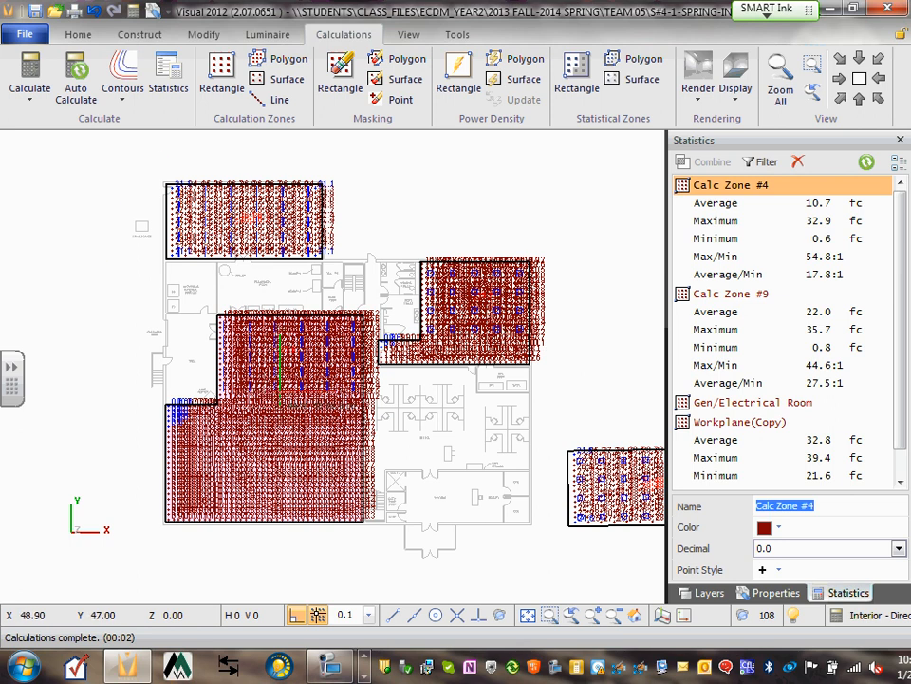
Return to Visual and examine the computer room's luminaires and calculated illuminance points in plan view.
scroll(439, 384, up, 2)
scroll(457, 327, up, 5)
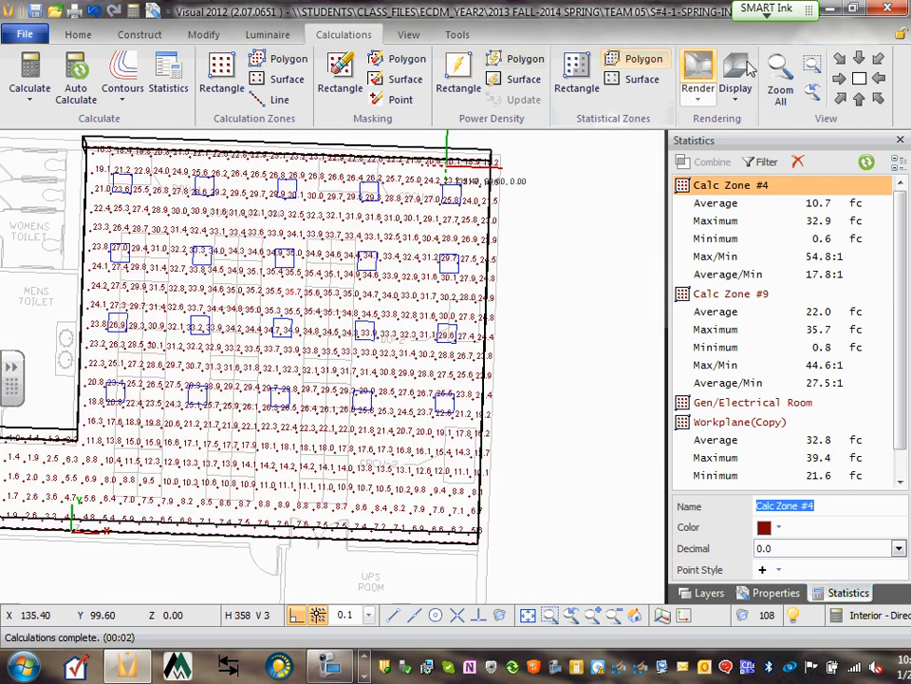
click(859, 78)
scroll(330, 351, down, 3)
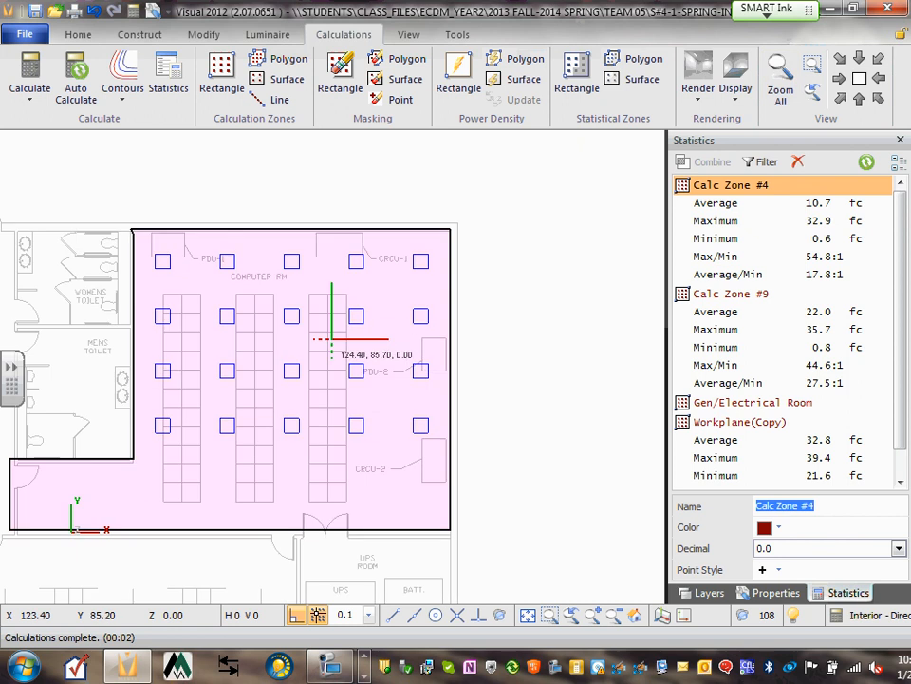
mouse_move(211, 413)
middle_down()
mouse_move(301, 332)
mouse_move(330, 343)
middle_up()
scroll(331, 344, up, 1)
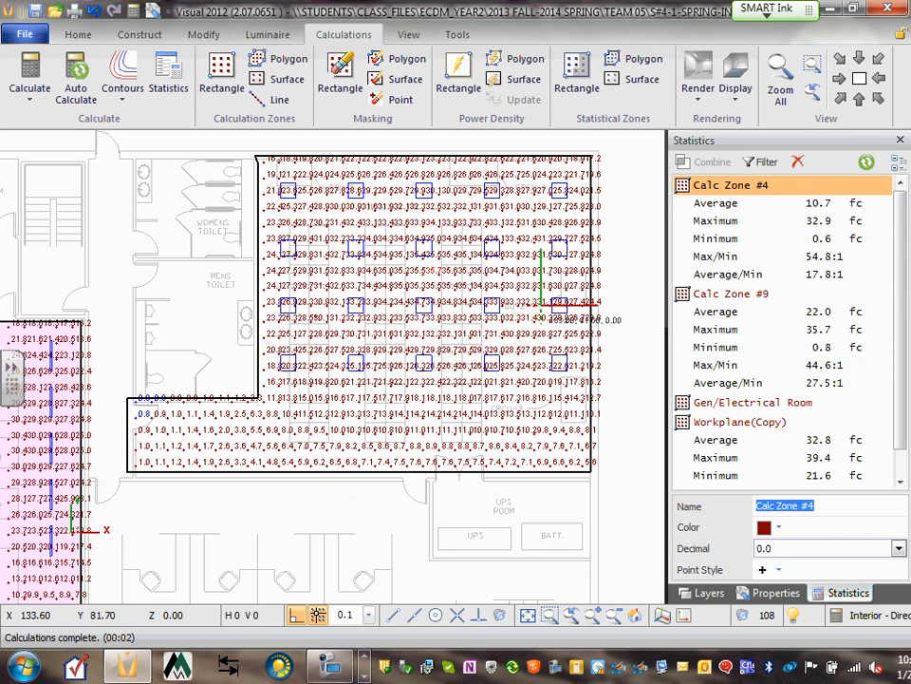
scroll(452, 285, up, 3)
scroll(347, 265, down, 3)
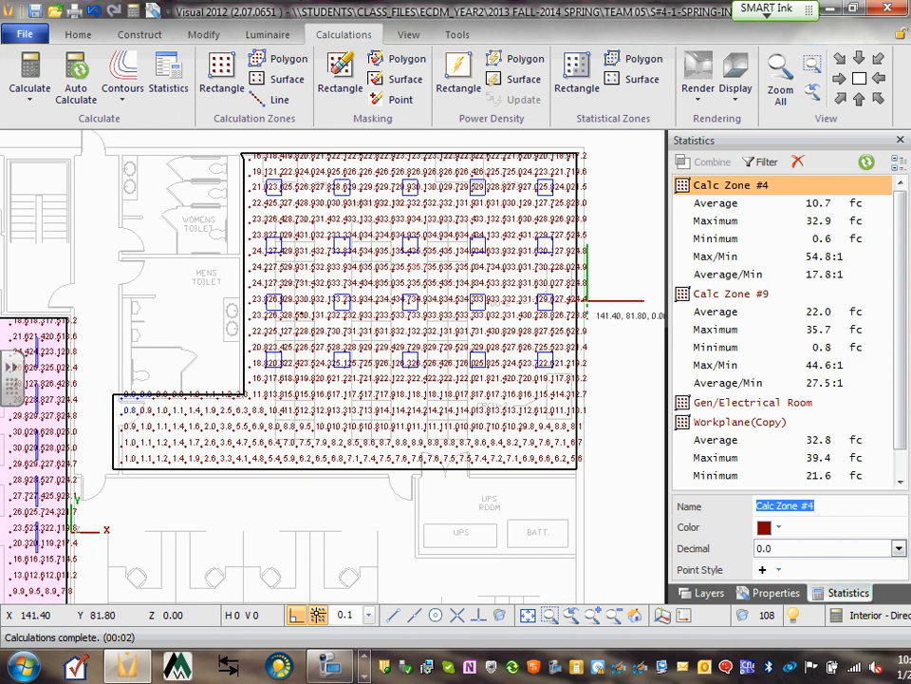
Ink a red outline around the computer room's main area and a blue one around its alcove, marking each part with two blue X's.
mouse_move(232, 148)
mouse_down()
mouse_move(239, 380)
mouse_move(291, 467)
mouse_move(579, 466)
mouse_move(583, 278)
mouse_move(518, 153)
mouse_move(243, 150)
mouse_up()
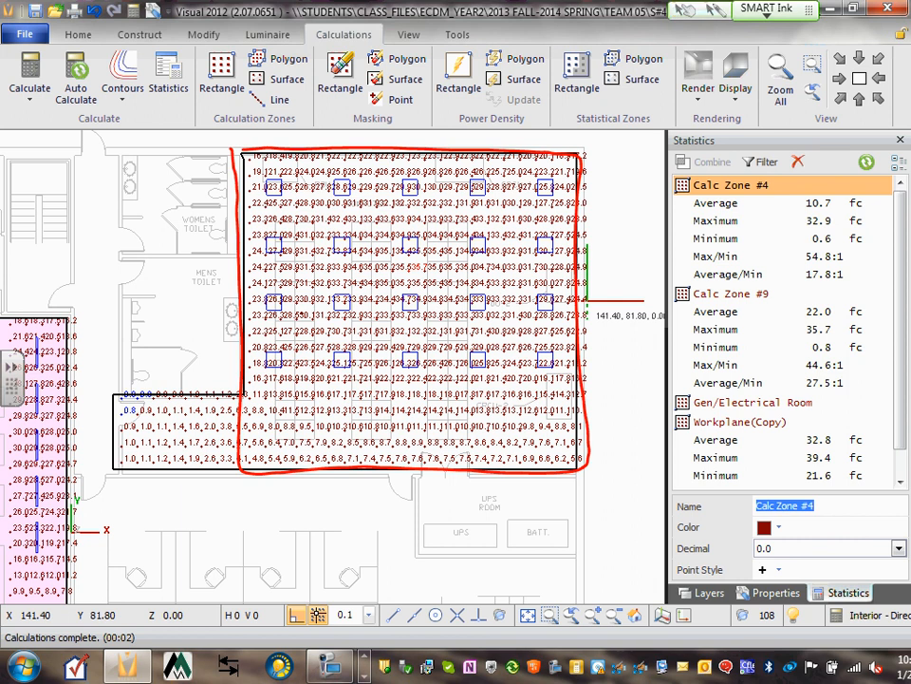
mouse_move(232, 394)
mouse_down()
mouse_move(115, 399)
mouse_move(118, 469)
mouse_move(232, 397)
mouse_up()
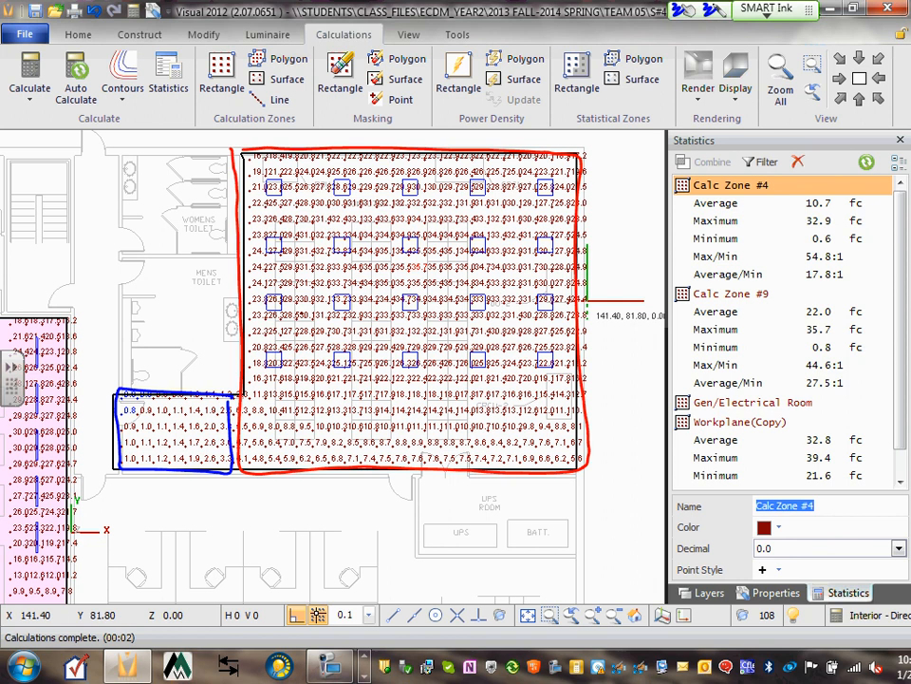
drag(557, 322, 594, 342)
drag(585, 312, 562, 347)
drag(490, 317, 522, 341)
drag(518, 315, 492, 342)
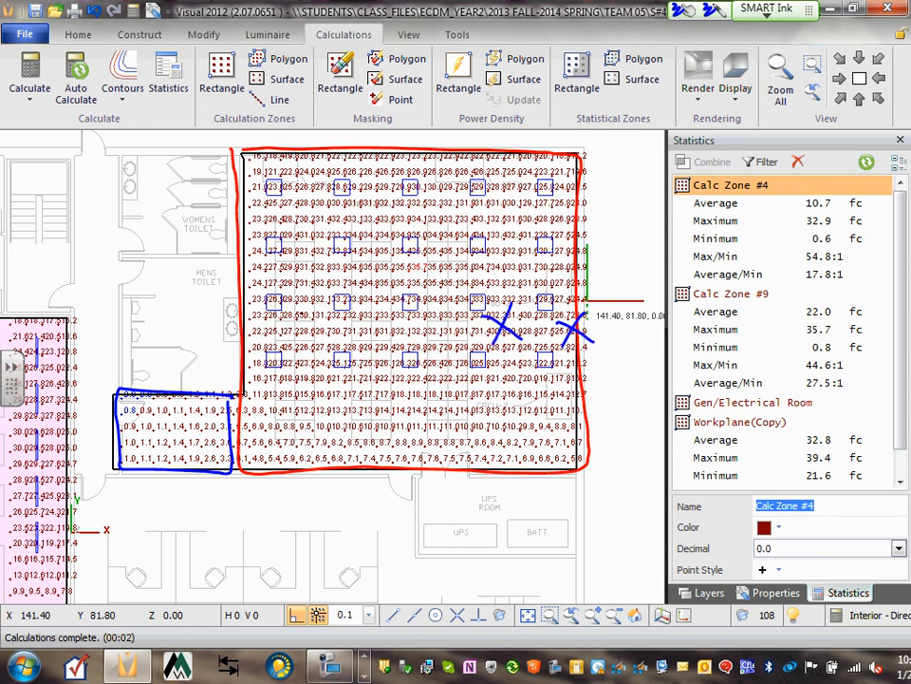
mouse_move(157, 415)
mouse_down()
mouse_move(176, 438)
mouse_move(163, 445)
mouse_move(176, 487)
mouse_up()
drag(173, 464, 158, 488)
Ink a green outline around the whole L-shaped computer room and sketch a green grid of lines across it.
mouse_move(229, 380)
mouse_down()
mouse_move(232, 160)
mouse_move(560, 149)
mouse_move(598, 204)
mouse_move(593, 475)
mouse_move(167, 482)
mouse_move(90, 429)
mouse_move(142, 381)
mouse_move(225, 369)
mouse_move(228, 361)
mouse_up()
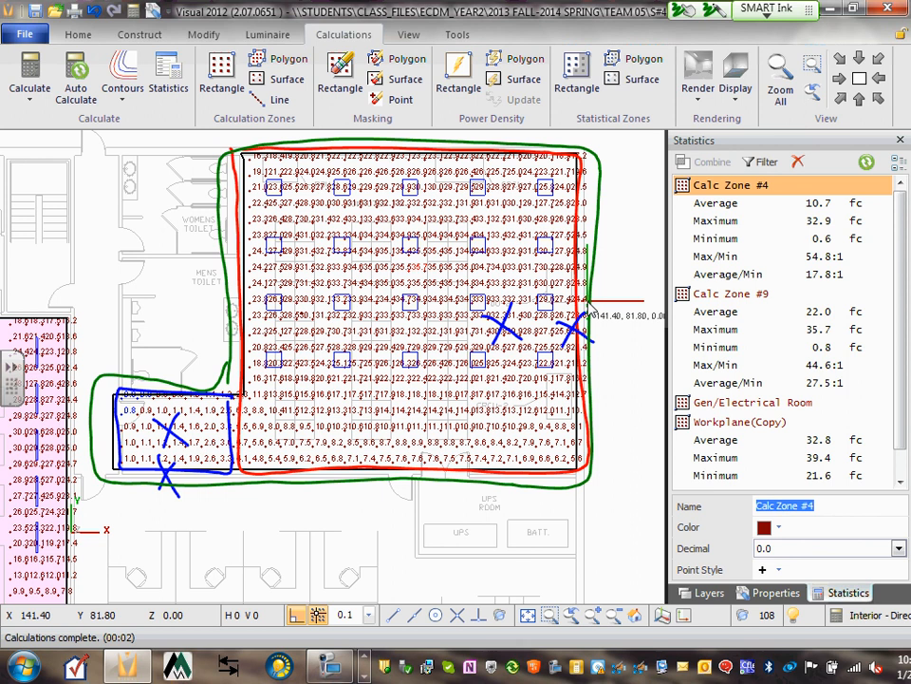
click(592, 190)
drag(531, 193, 252, 218)
drag(311, 154, 317, 436)
drag(390, 172, 389, 451)
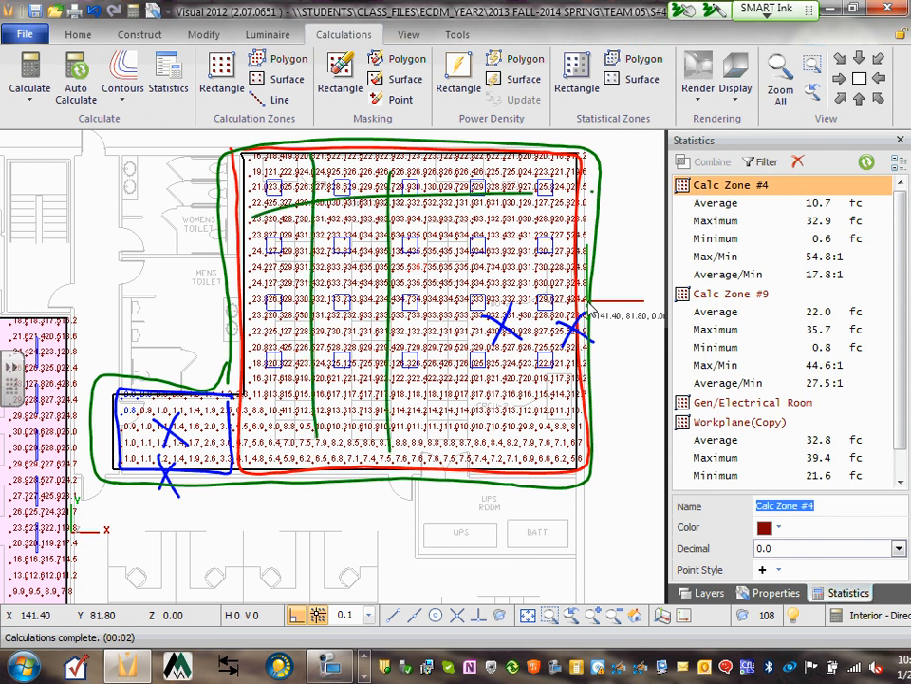
drag(445, 161, 446, 430)
drag(569, 249, 277, 264)
drag(539, 292, 301, 307)
mouse_move(574, 340)
mouse_down()
mouse_move(425, 350)
mouse_move(262, 391)
mouse_up()
drag(502, 164, 502, 460)
mouse_move(551, 395)
mouse_down()
mouse_move(266, 423)
mouse_move(266, 415)
mouse_move(123, 421)
mouse_move(326, 451)
mouse_up()
drag(170, 391, 167, 472)
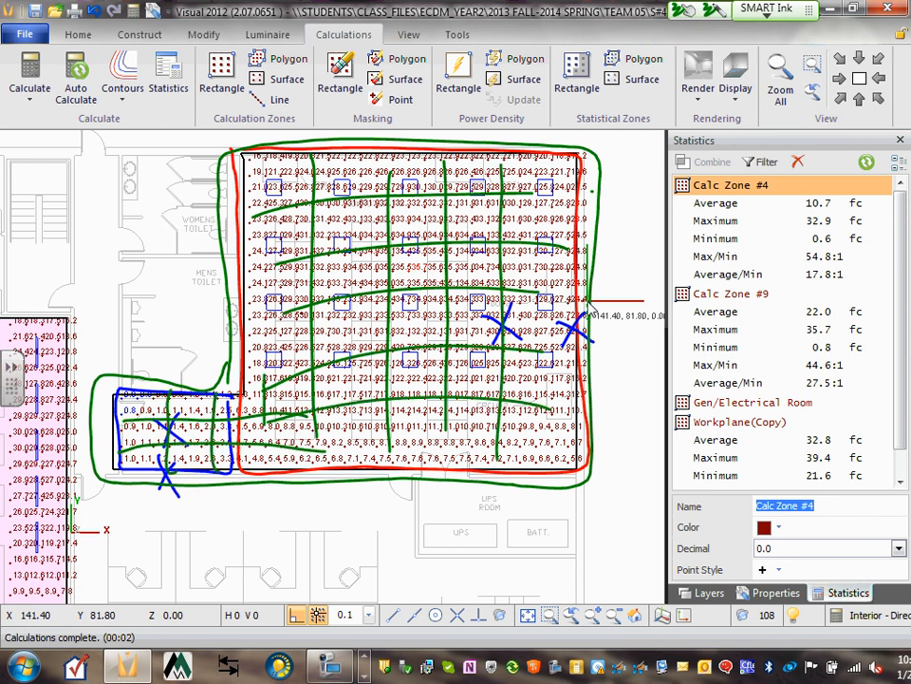
drag(213, 393, 215, 442)
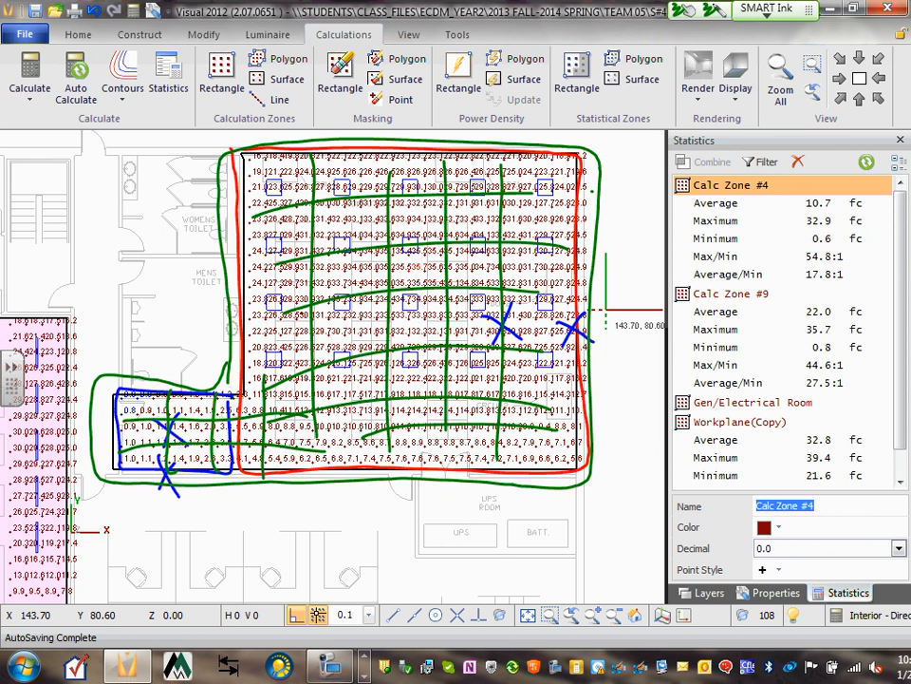
click(369, 659)
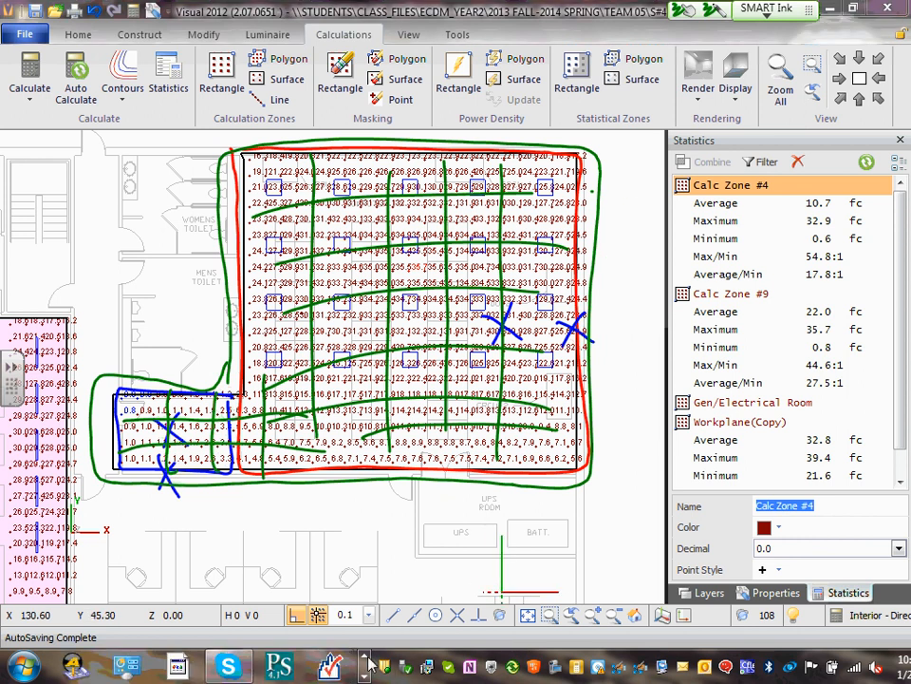
click(366, 658)
click(366, 658)
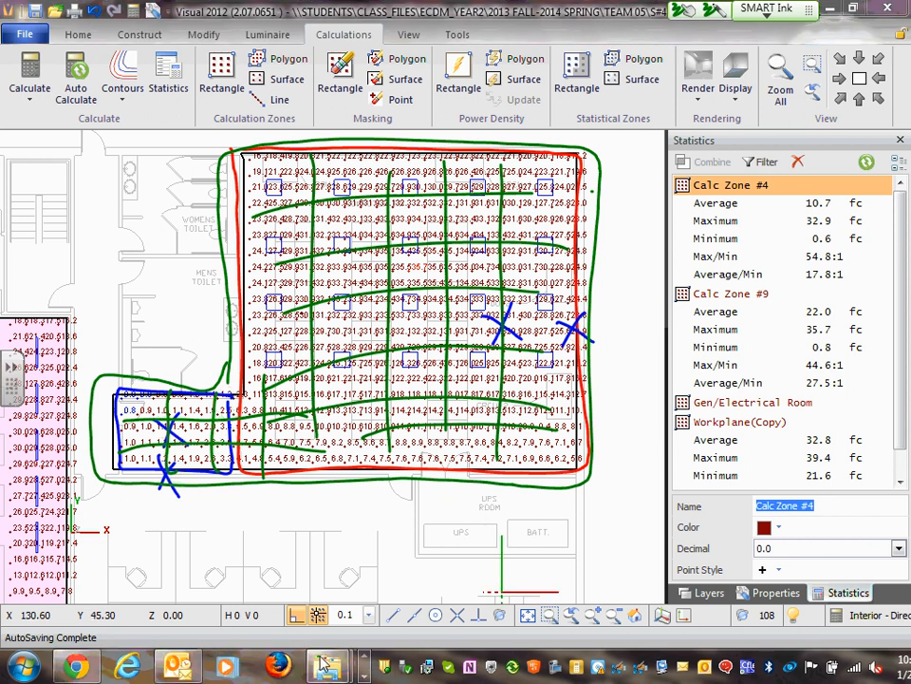
click(367, 675)
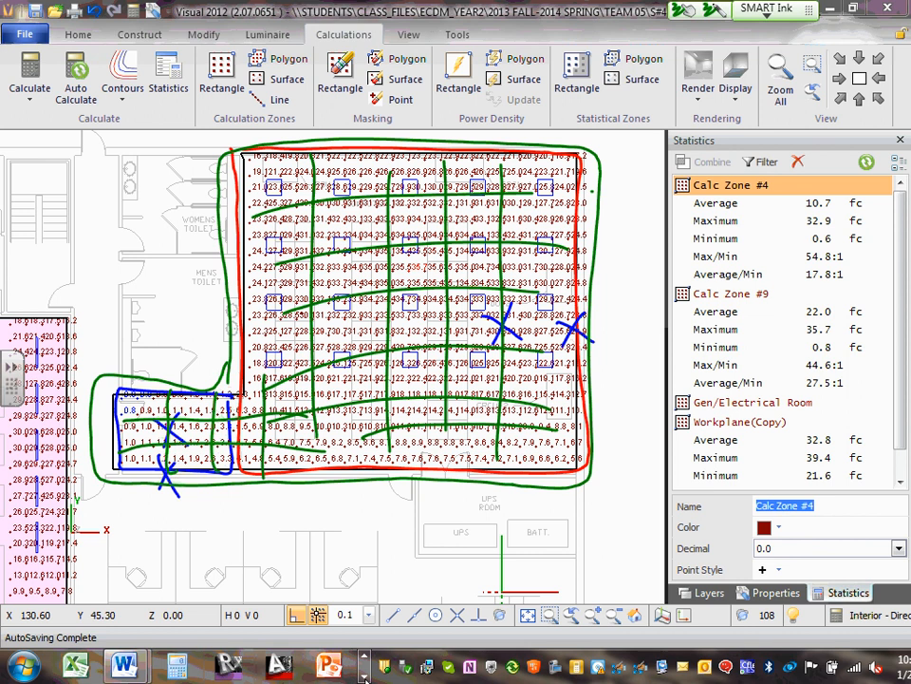
click(367, 675)
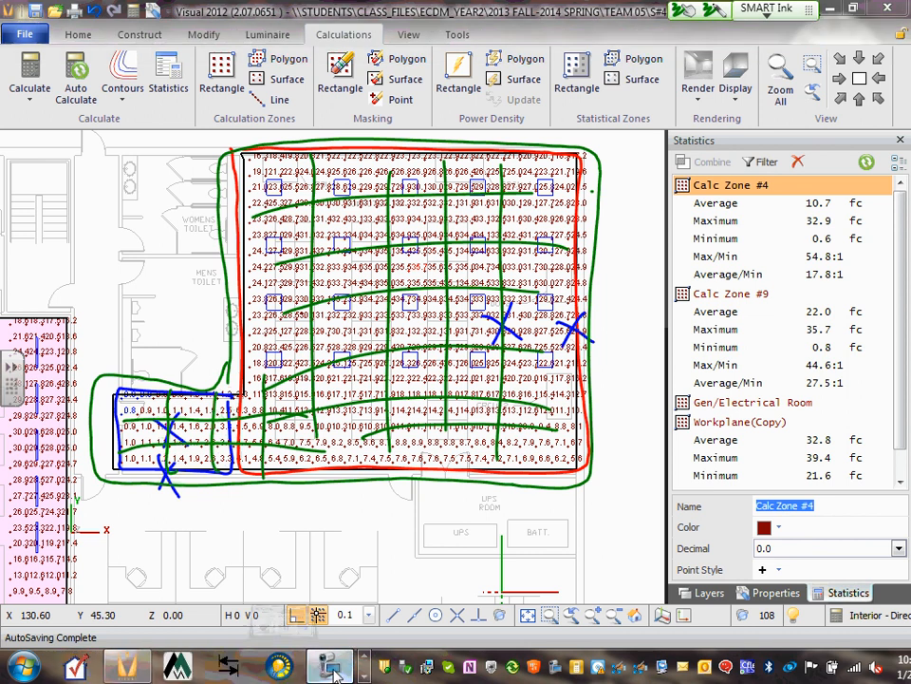